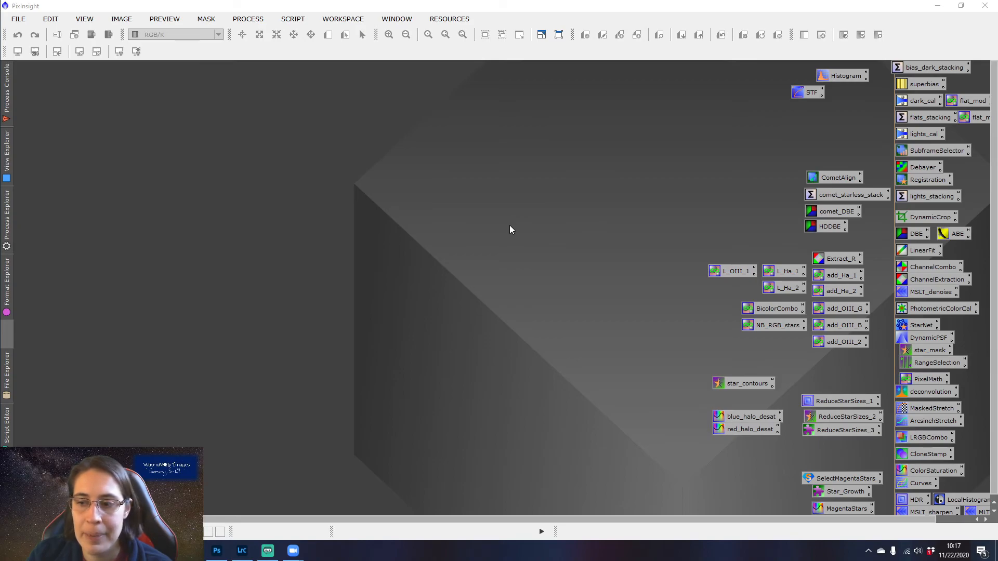
pyautogui.click(250, 20)
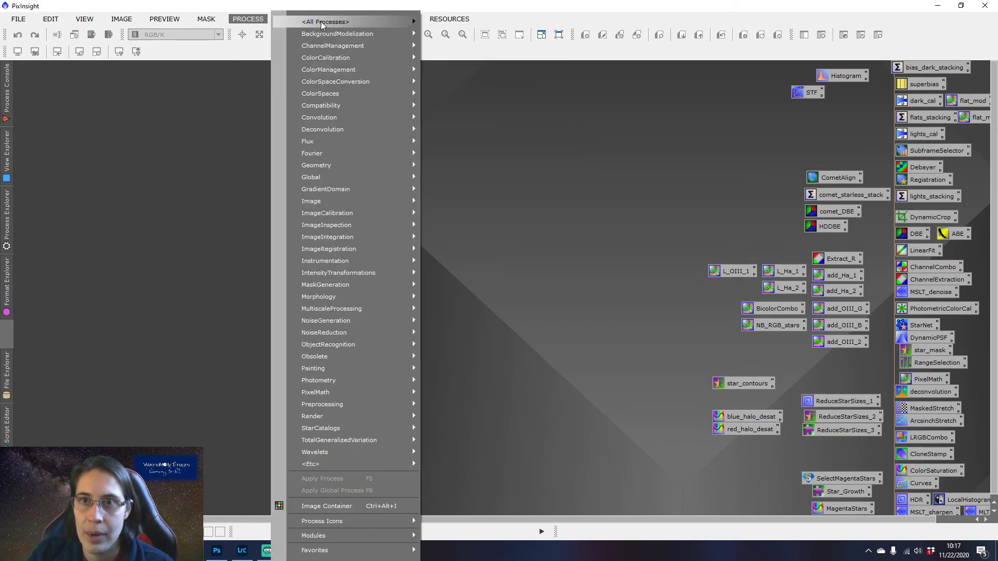
pyautogui.moveTo(322, 25)
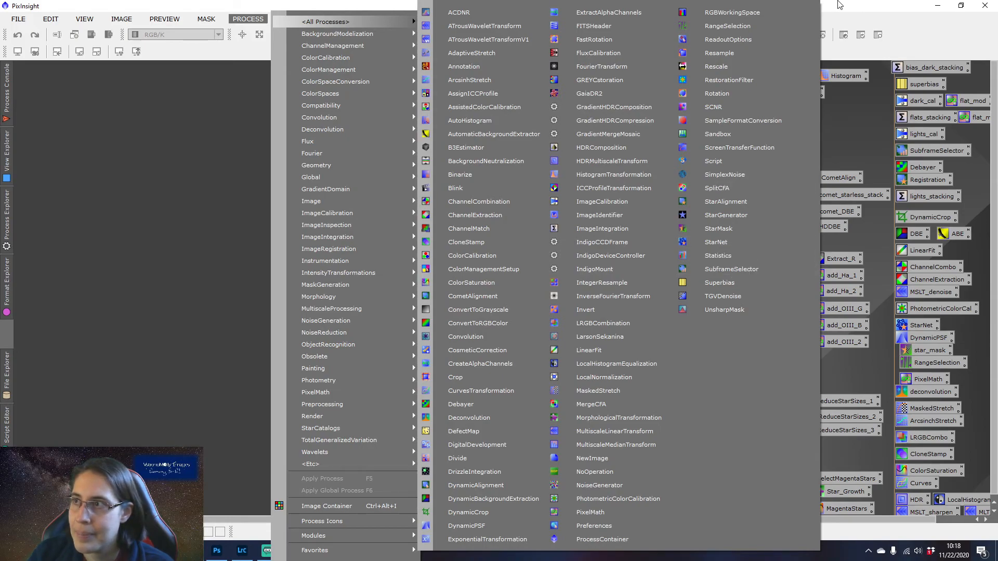
pyautogui.click(837, 3)
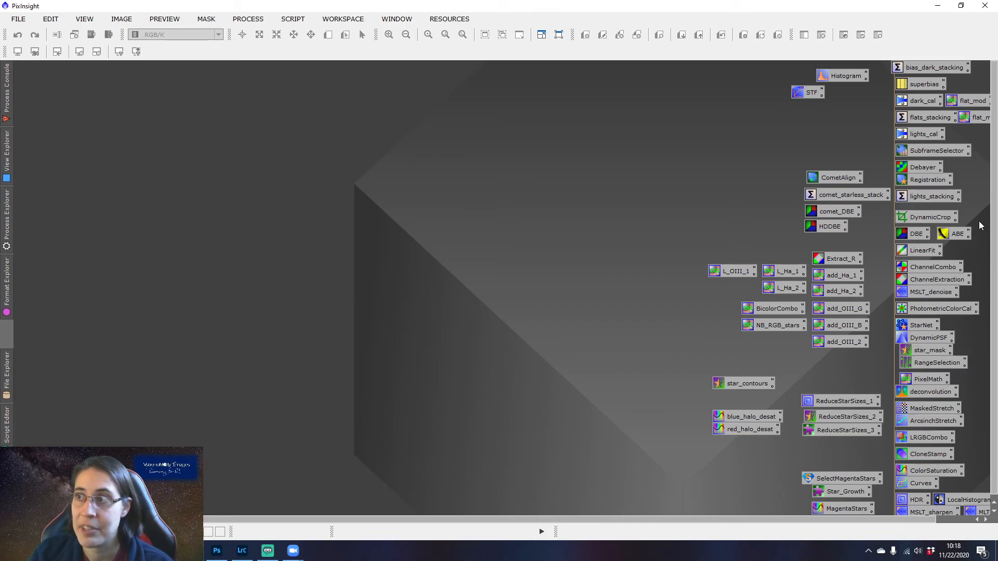
# - Create a new process icon from the HistogramTransformation settings on the workspace, remove it again and close the open process windows
pyautogui.doubleClick(832, 77)
pyautogui.moveTo(586, 79); pyautogui.dragTo(595, 41)
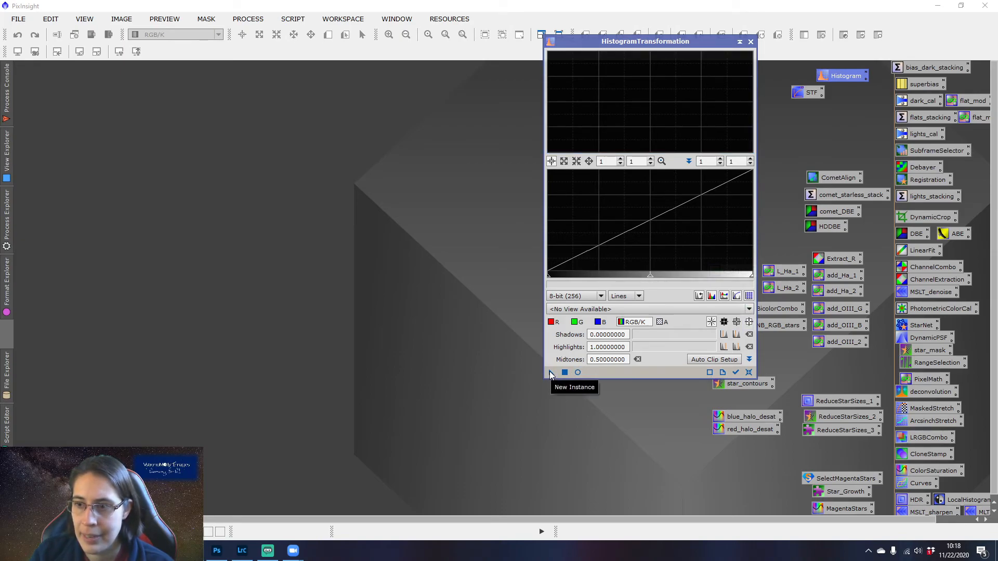
pyautogui.moveTo(551, 374); pyautogui.dragTo(478, 391)
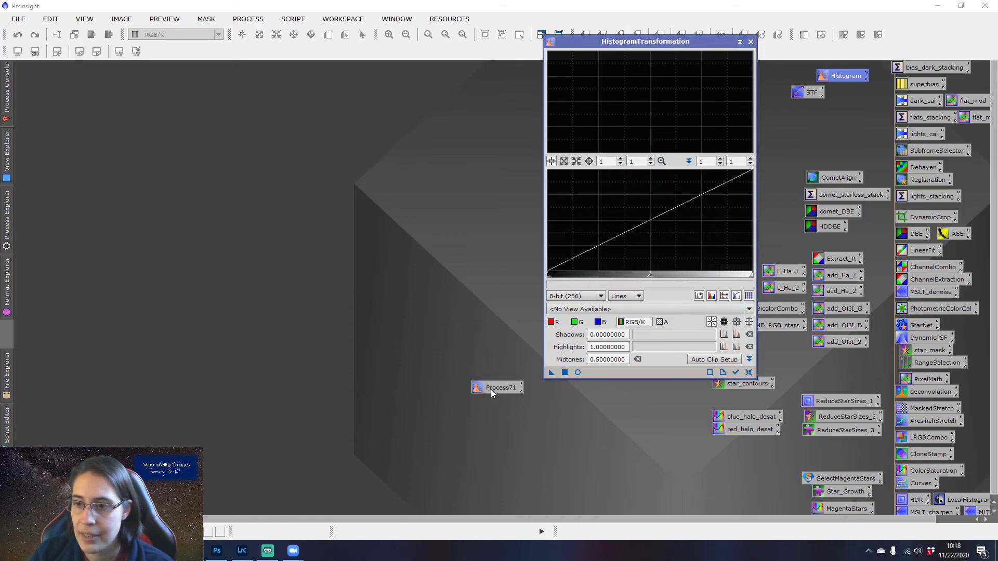
pyautogui.rightClick(491, 389)
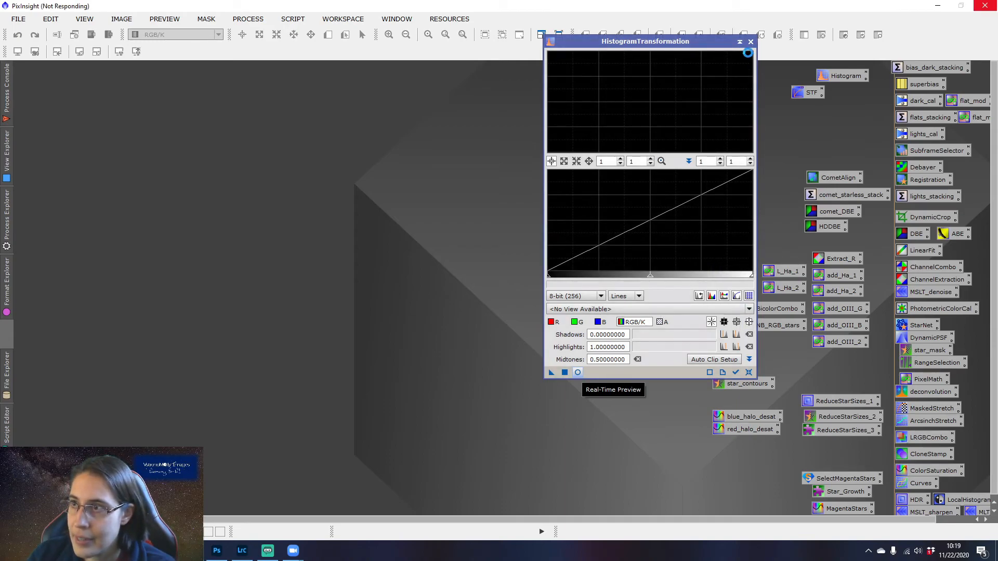
pyautogui.click(751, 42)
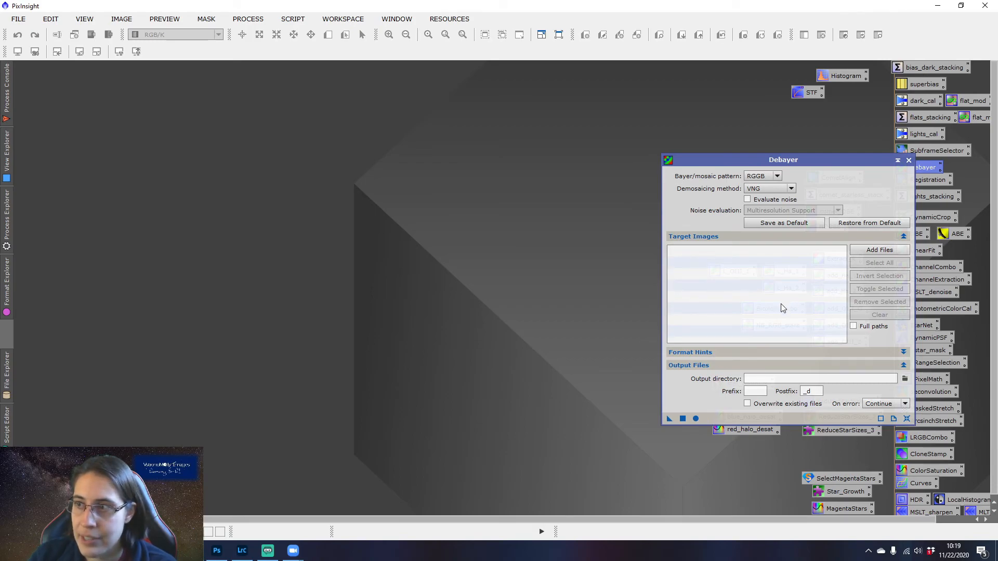
pyautogui.click(909, 160)
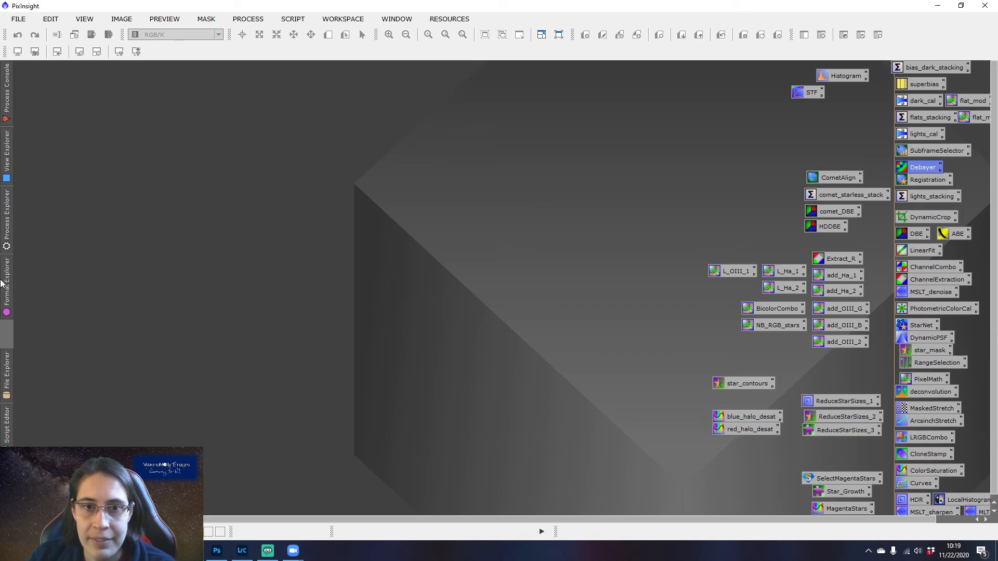
# - Set the RAW format preferences to the Pure Raw preset in the Format Explorer
pyautogui.click(7, 283)
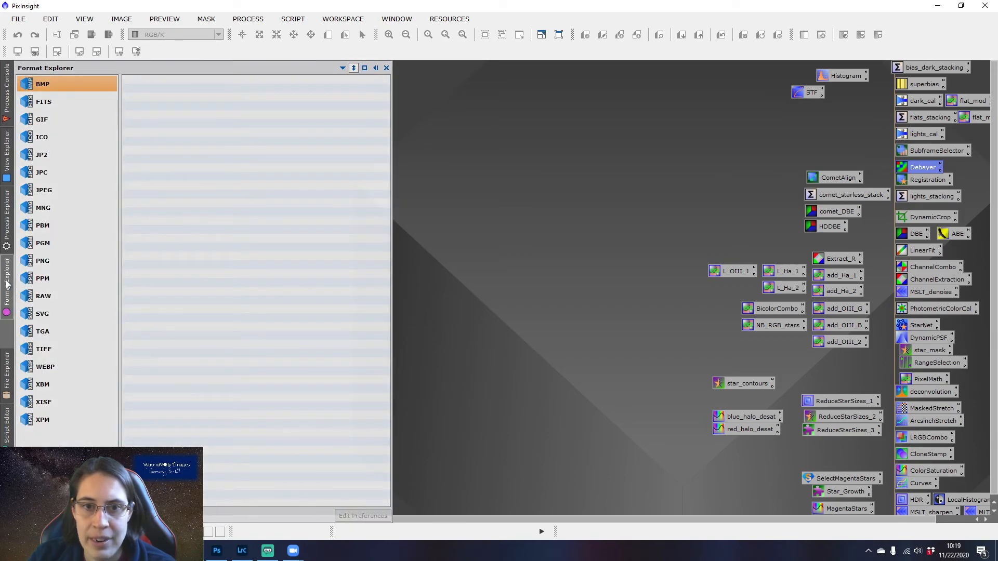
pyautogui.click(63, 297)
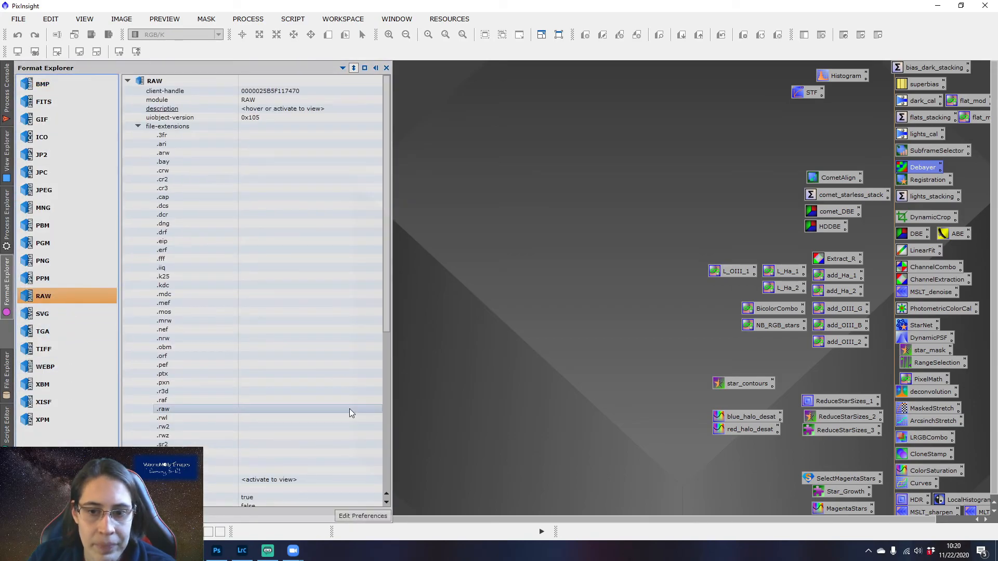
pyautogui.click(365, 517)
pyautogui.click(421, 454)
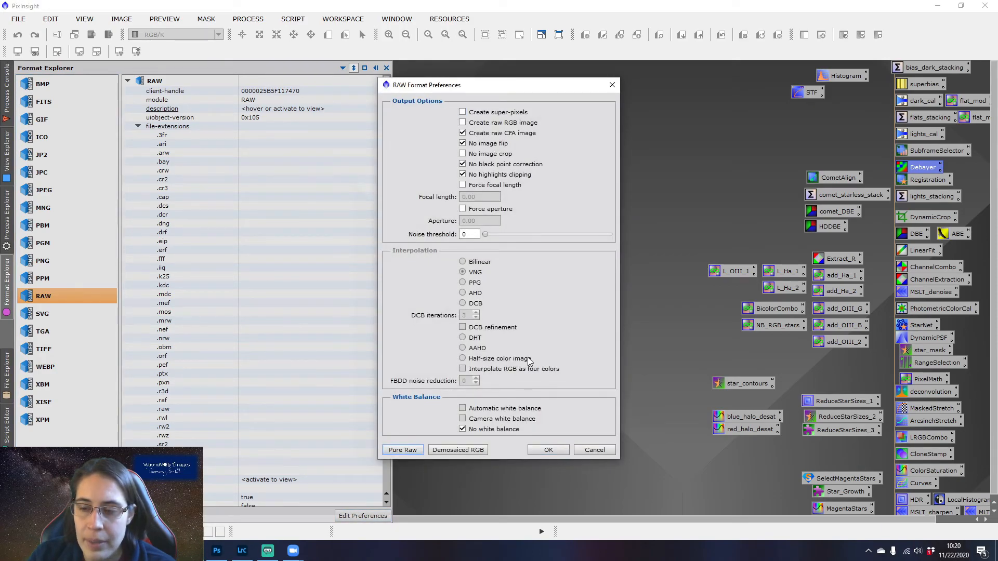
pyautogui.click(549, 449)
pyautogui.click(519, 300)
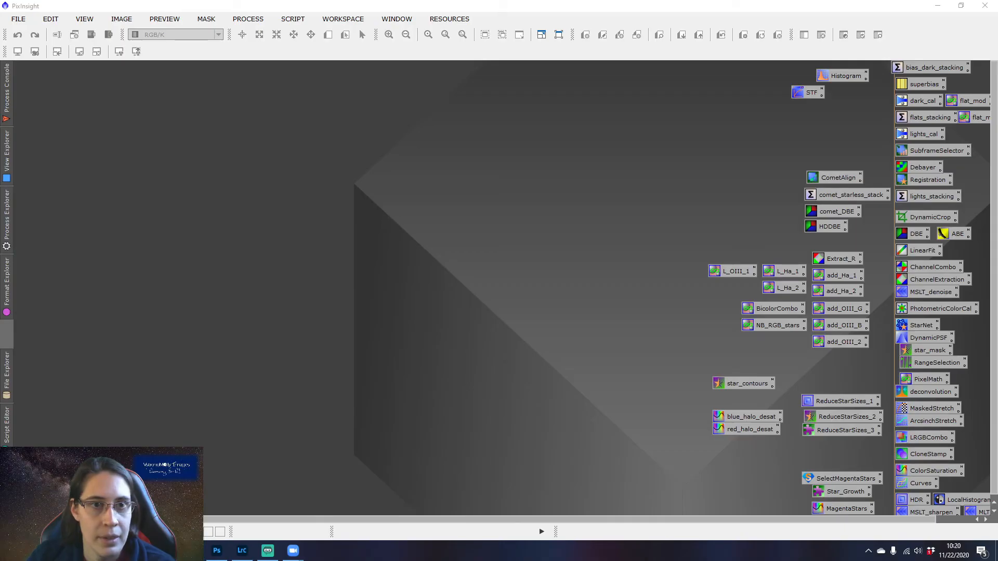
# - Switch to File Explorer and look through the light frames in the ngc-1333_1 lights folder, widening the Name column
pyautogui.moveTo(0, 126); pyautogui.dragTo(348, 112)
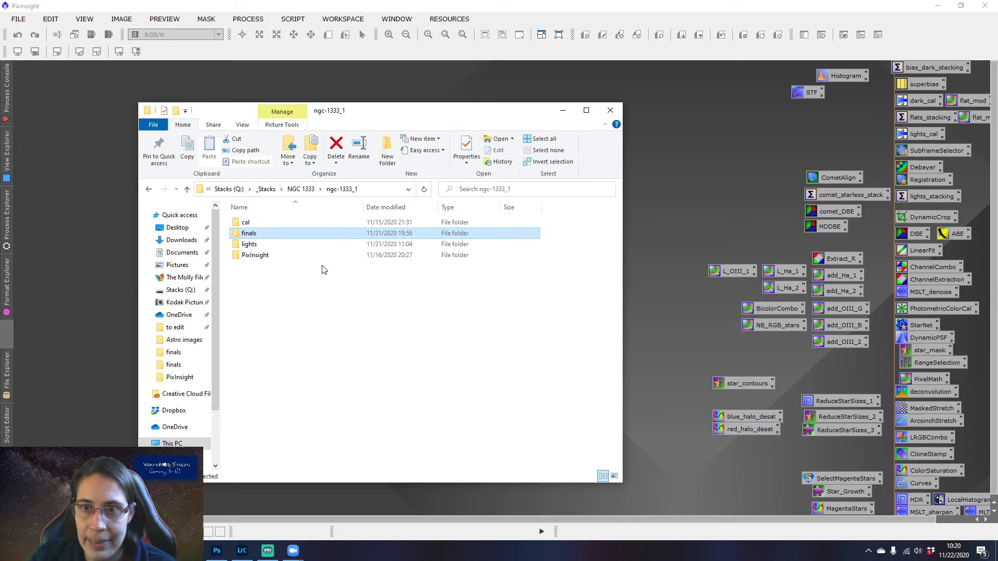
pyautogui.click(332, 291)
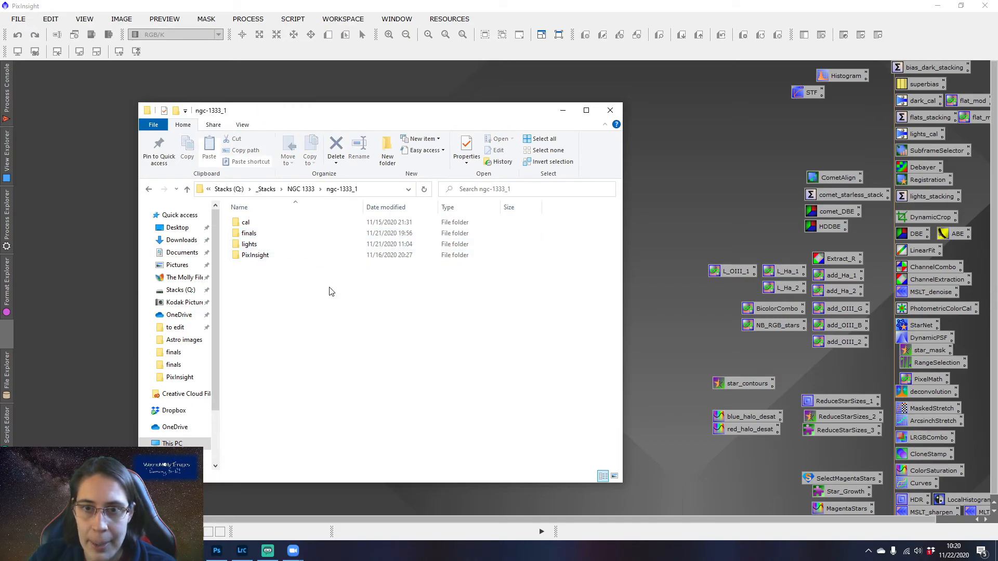
pyautogui.doubleClick(306, 244)
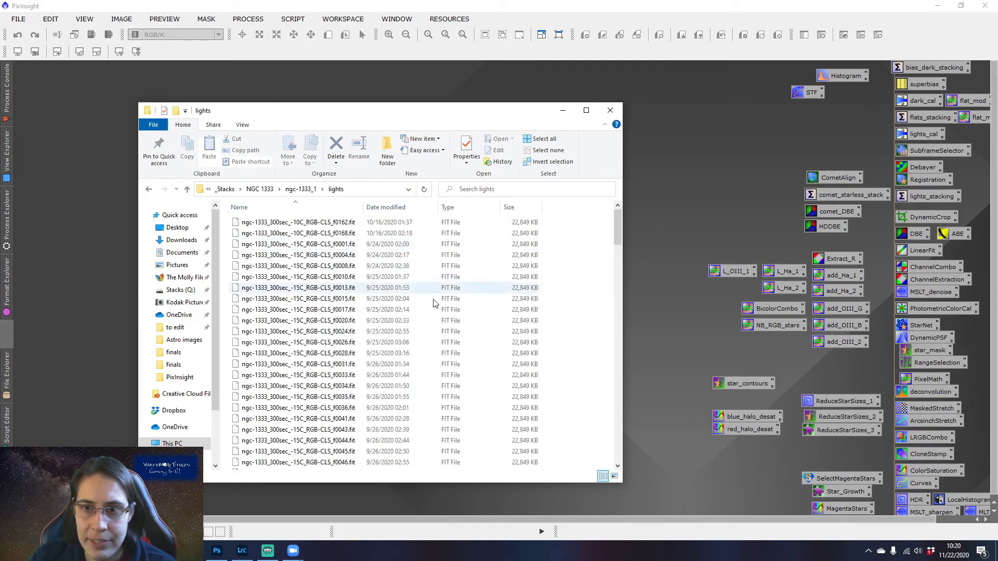
pyautogui.moveTo(363, 207); pyautogui.dragTo(383, 207)
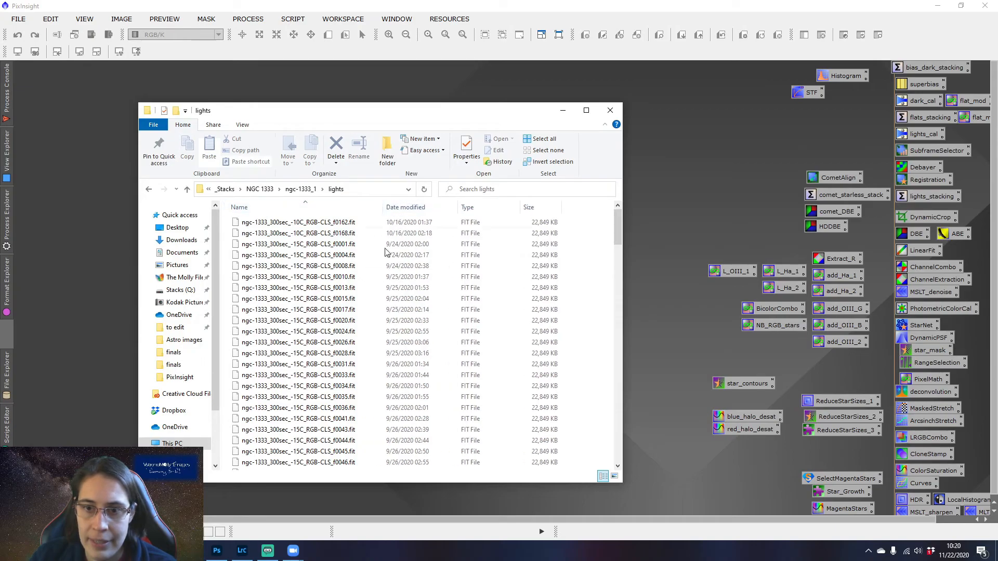
pyautogui.scroll(-3, 422, 338)
pyautogui.scroll(-20, 422, 338)
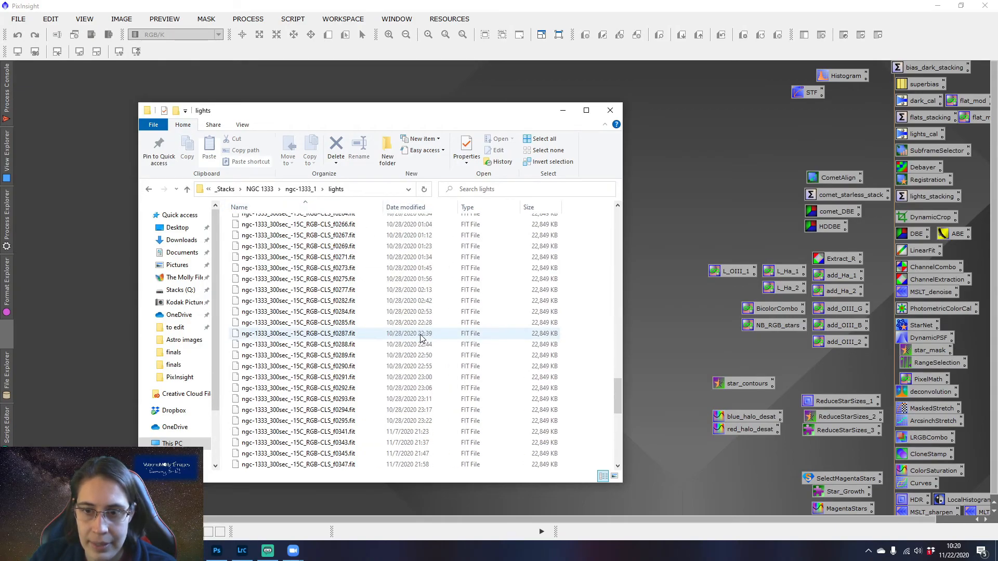
pyautogui.scroll(20, 422, 343)
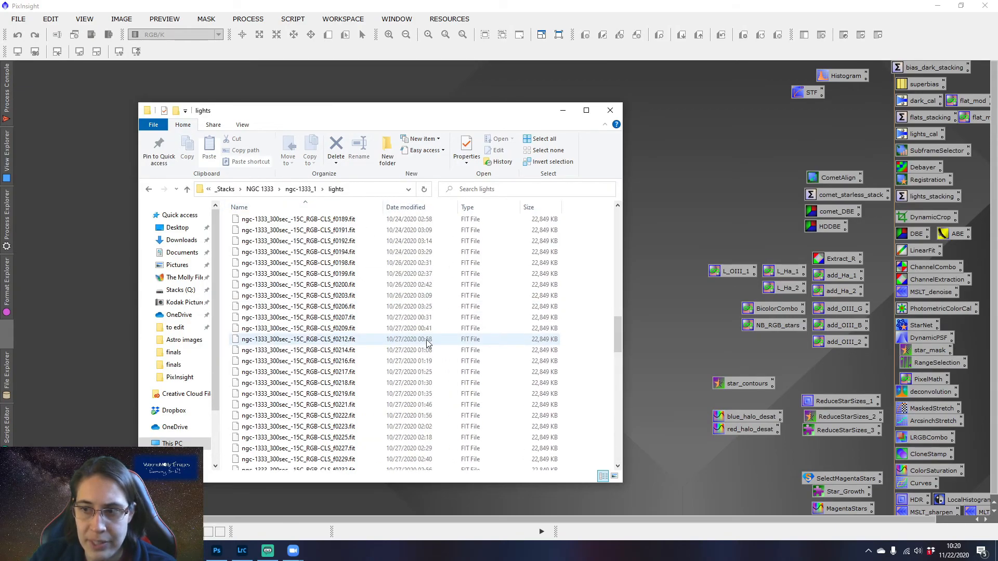
# - Check the master darks and flats in the ngc-1333_1 cal folder and close that folder window
pyautogui.click(299, 189)
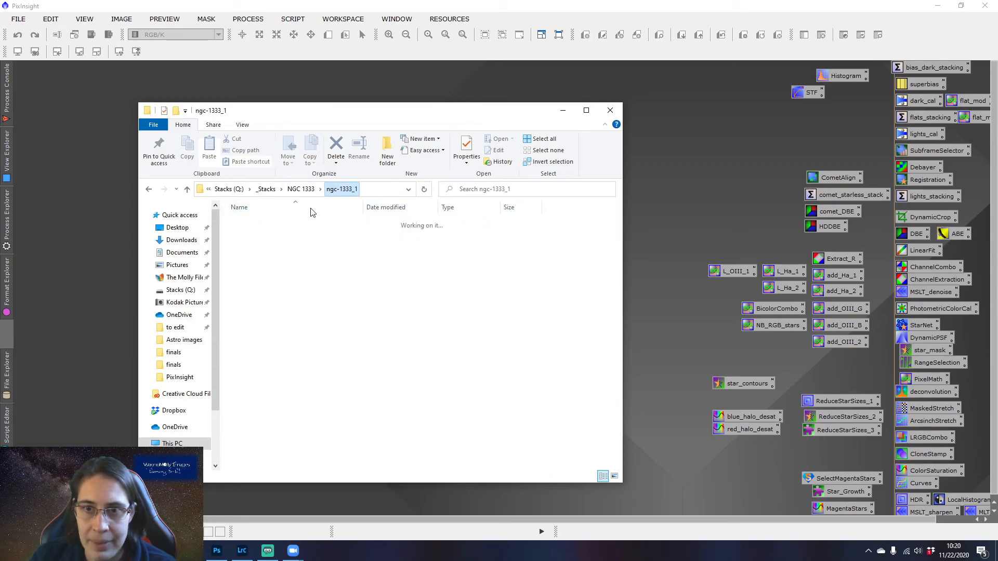
pyautogui.doubleClick(323, 223)
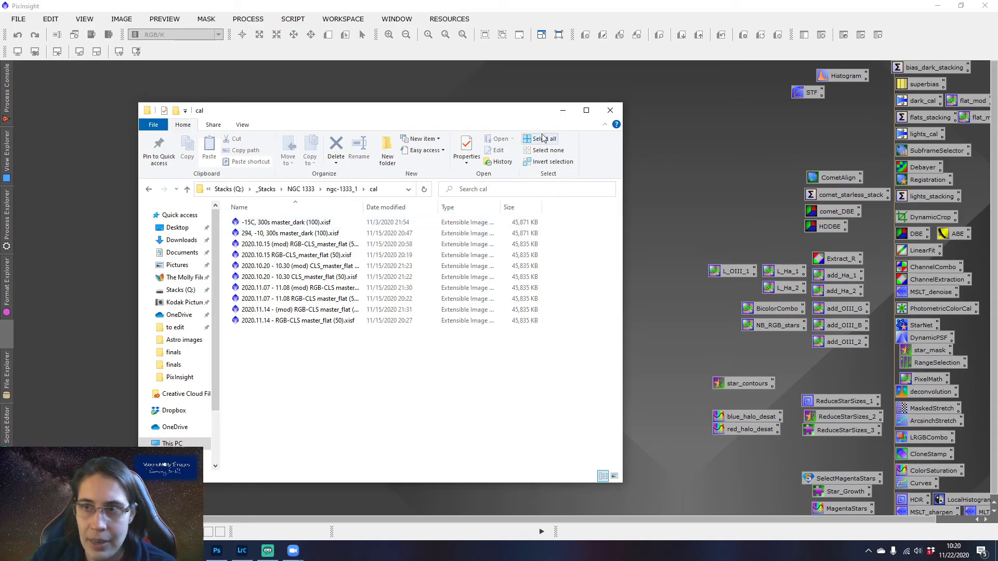
pyautogui.click(342, 189)
pyautogui.click(610, 110)
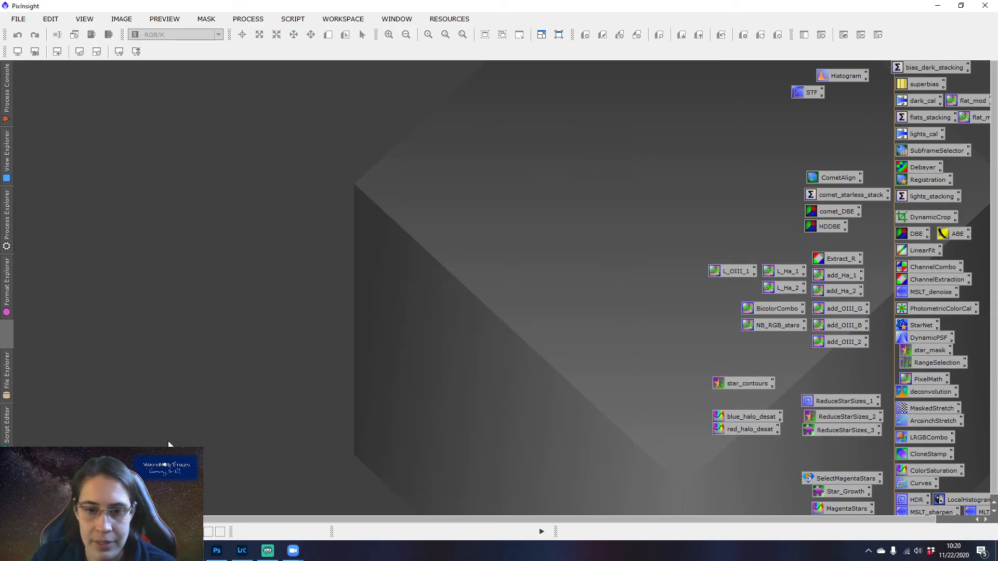
# - Inspect the cal and PixInsight folders of the STELA workshop ngc-1333 project, including the -15C, 300s master dark
pyautogui.press('super+d')
pyautogui.press('super+d')
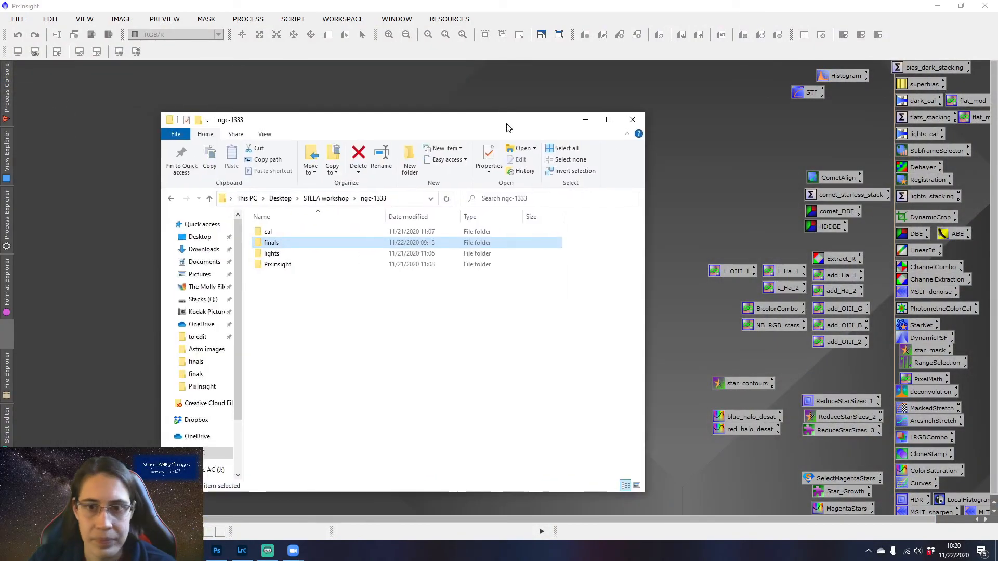
pyautogui.doubleClick(341, 232)
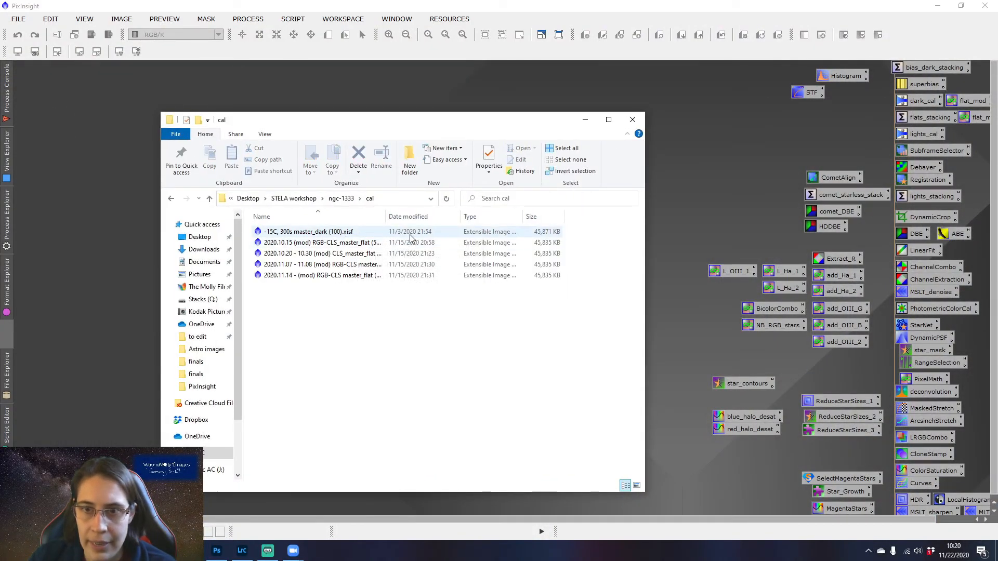
pyautogui.click(411, 234)
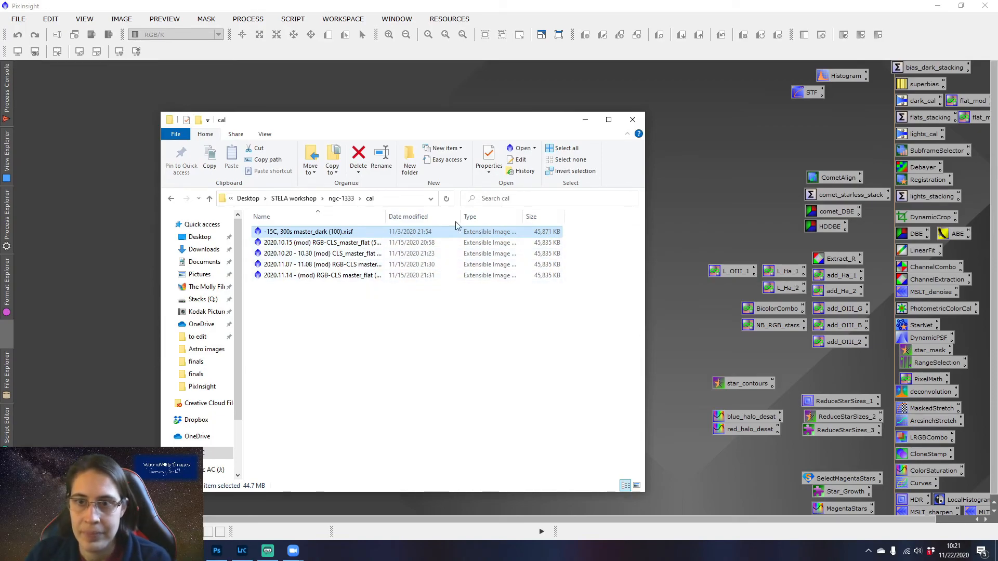
pyautogui.click(354, 198)
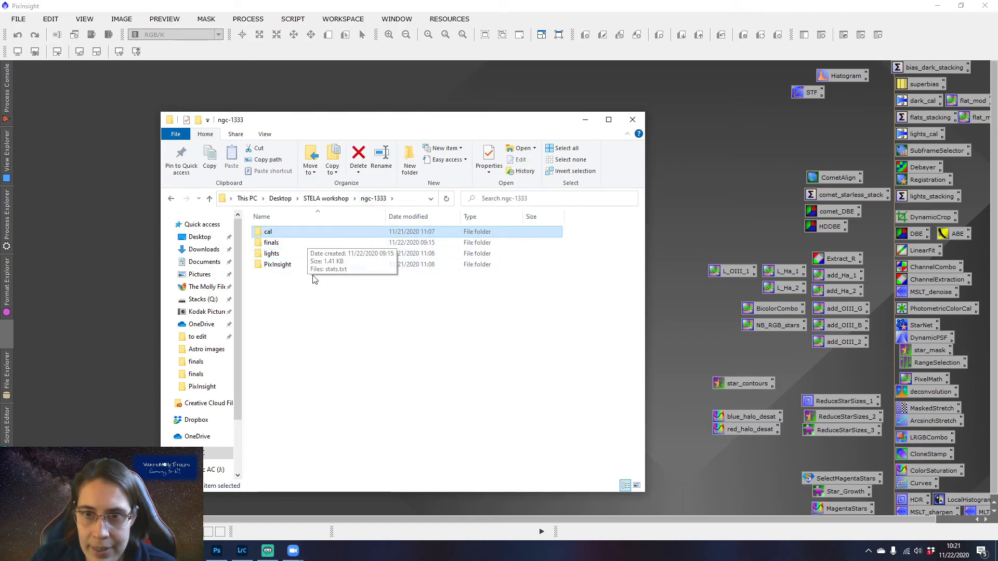
pyautogui.doubleClick(278, 264)
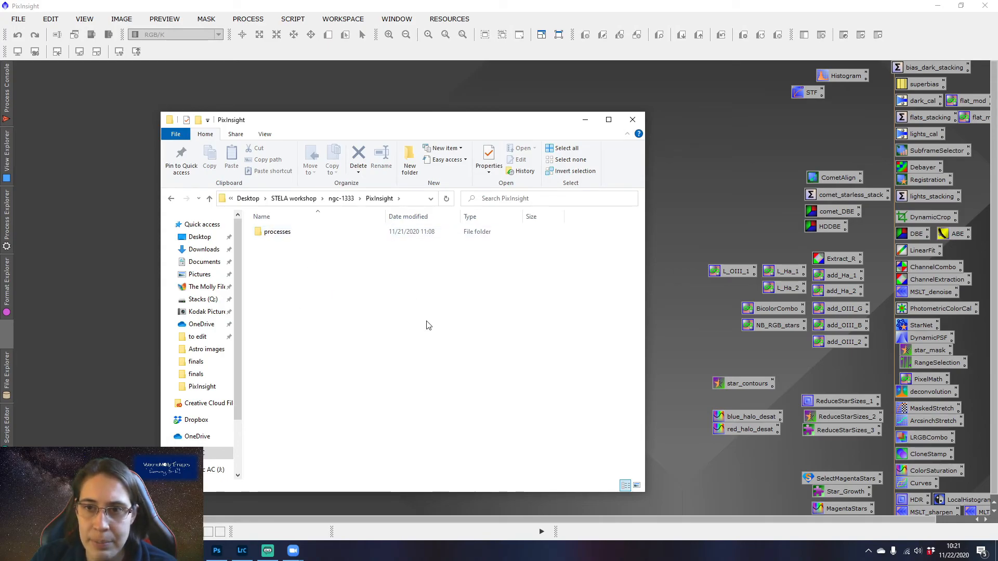
pyautogui.click(341, 200)
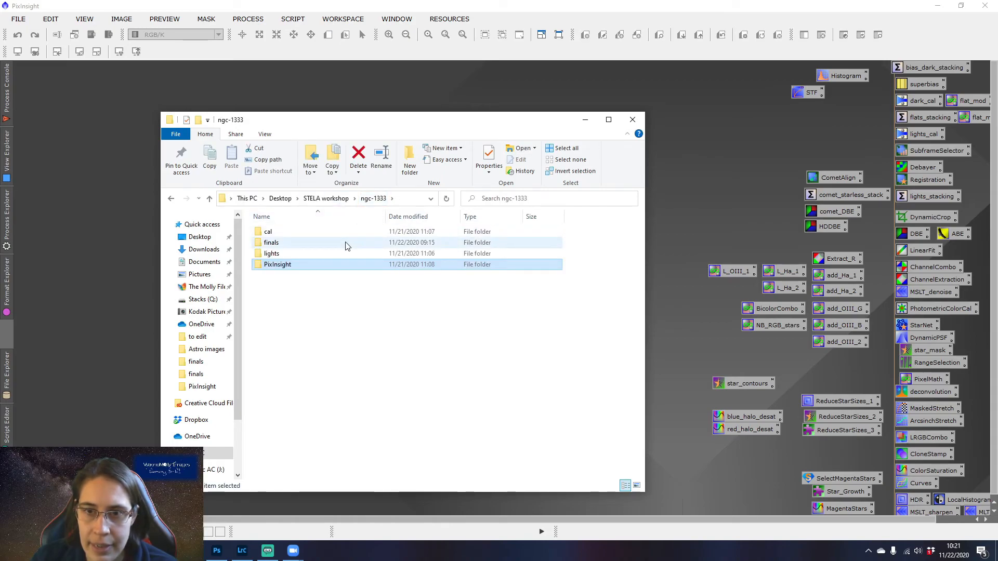
# - Open stats.txt from the ngc-1333 finals folder in Notepad++
pyautogui.doubleClick(346, 243)
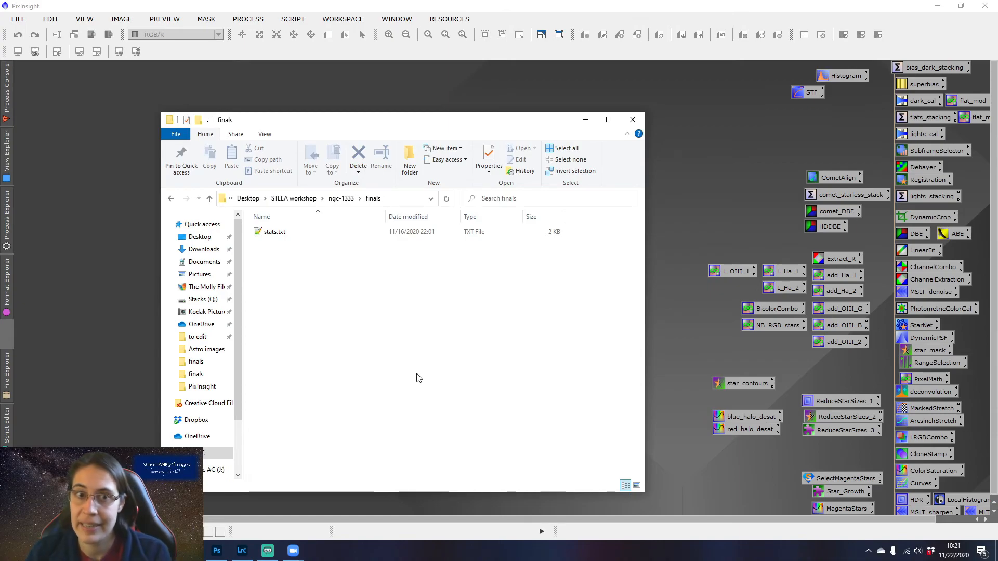
pyautogui.doubleClick(306, 233)
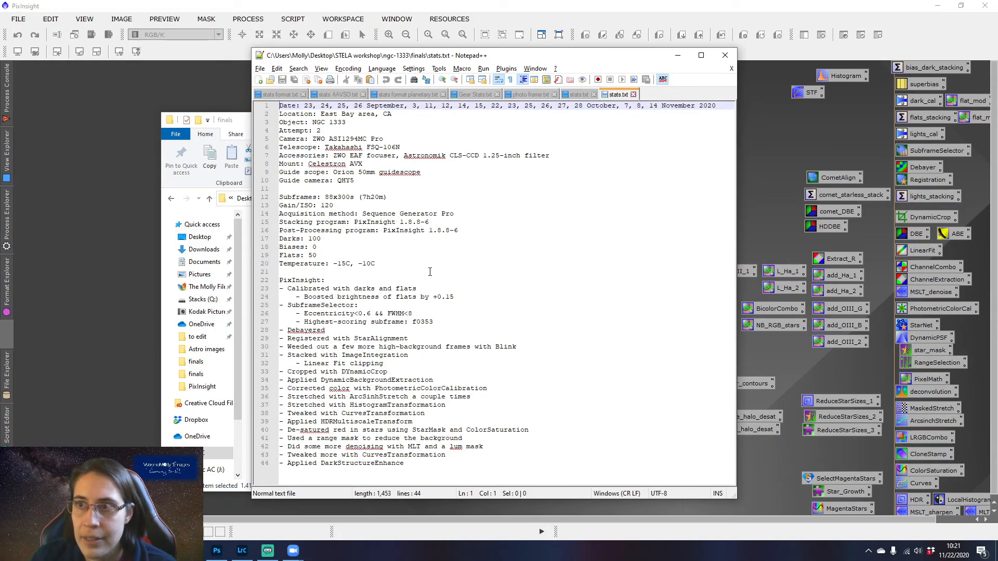
pyautogui.click(401, 264)
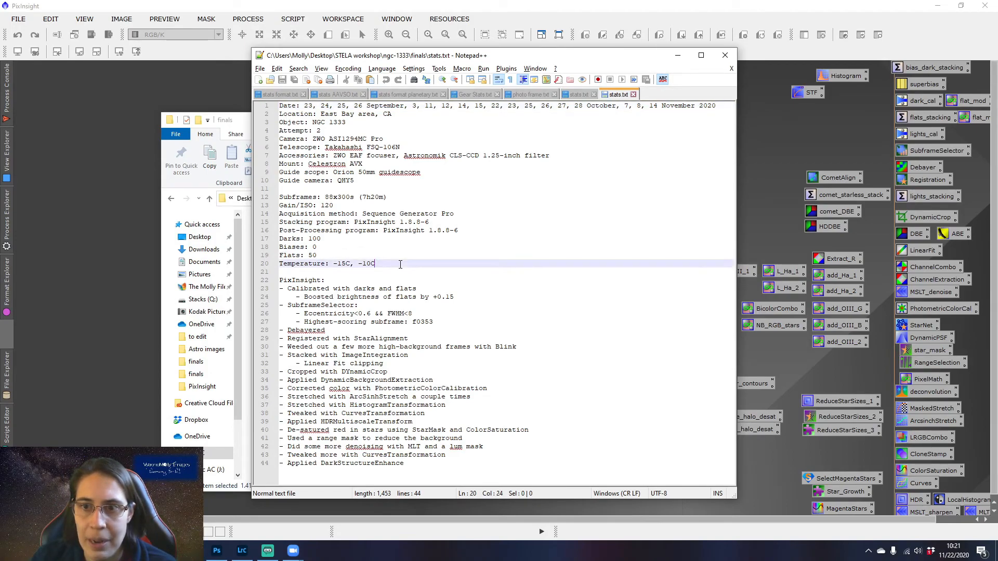
# - Review the dates, location, equipment, subframes, gain, temperature and PixInsight processing notes in stats.txt
pyautogui.moveTo(287, 105); pyautogui.dragTo(485, 106)
pyautogui.click(403, 115)
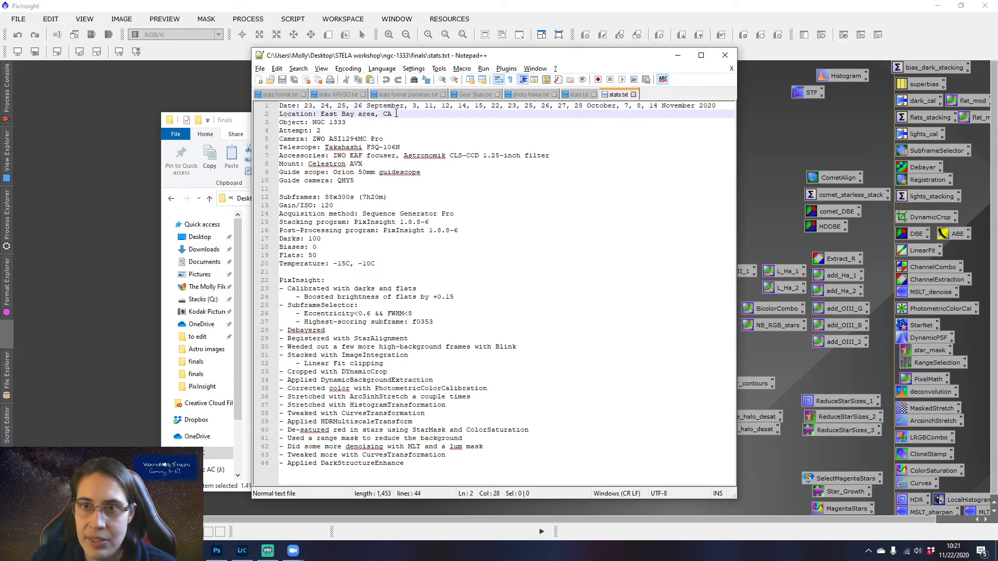
pyautogui.click(335, 125)
pyautogui.click(347, 130)
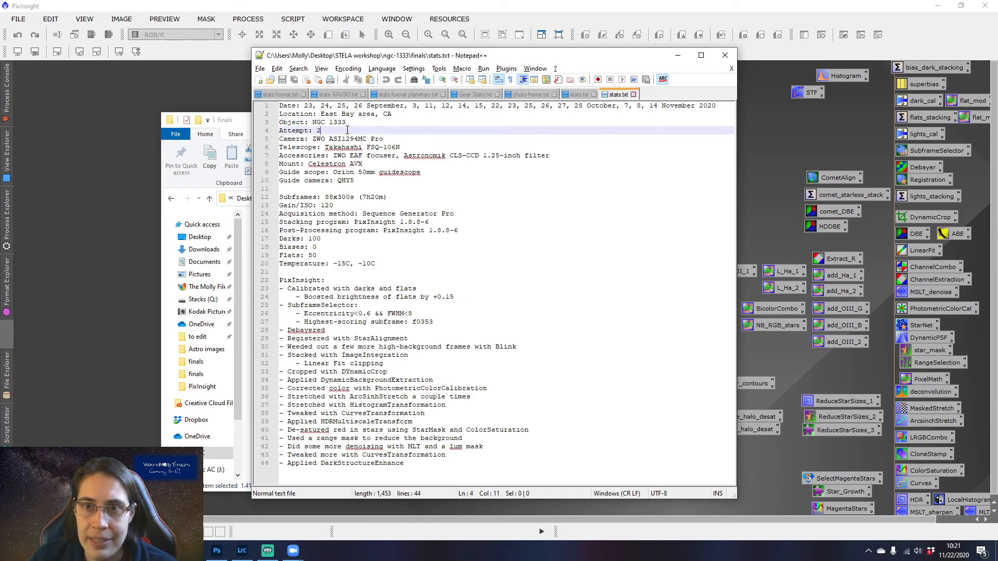
pyautogui.click(405, 140)
pyautogui.click(408, 147)
pyautogui.click(447, 156)
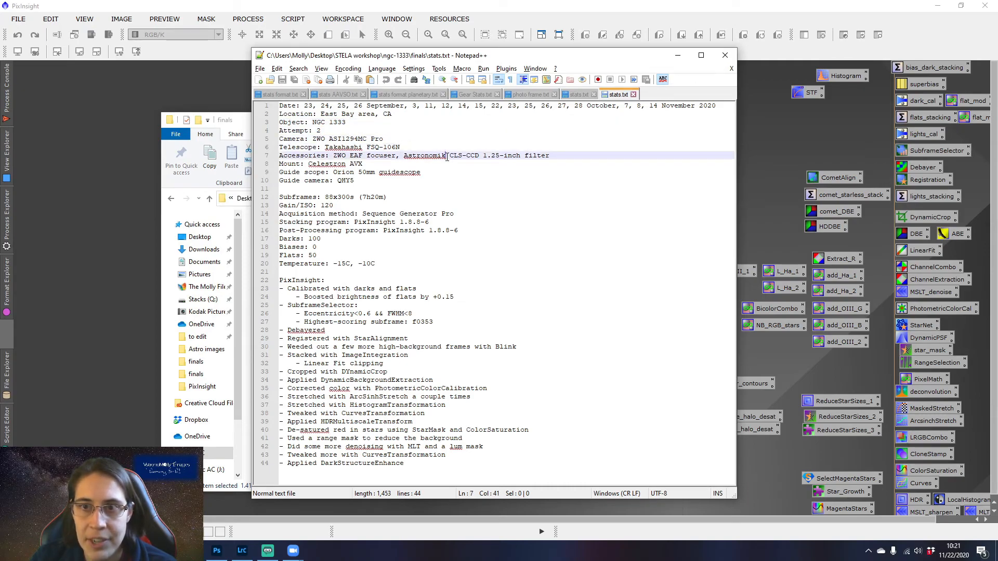
pyautogui.click(411, 163)
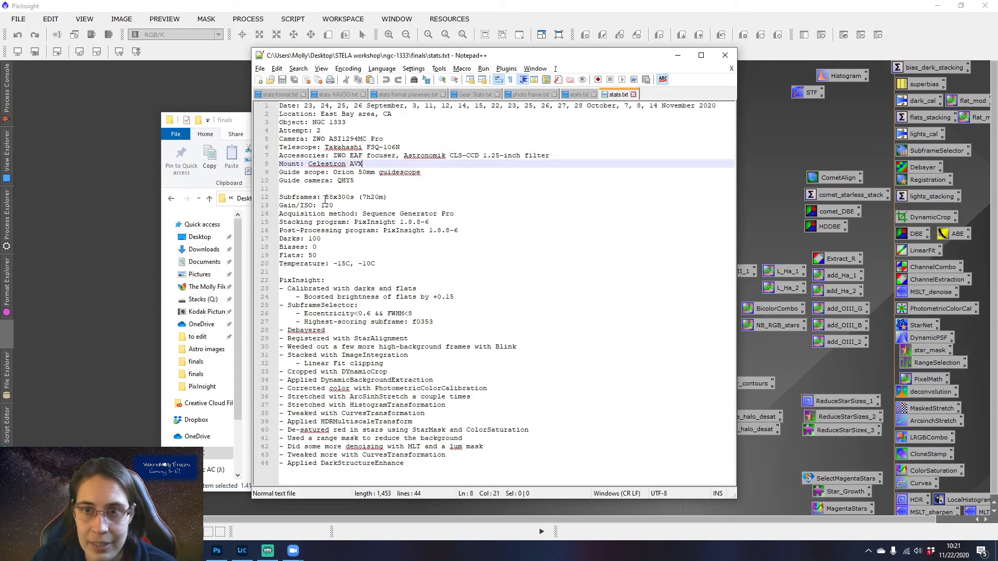
pyautogui.moveTo(321, 199); pyautogui.dragTo(388, 198)
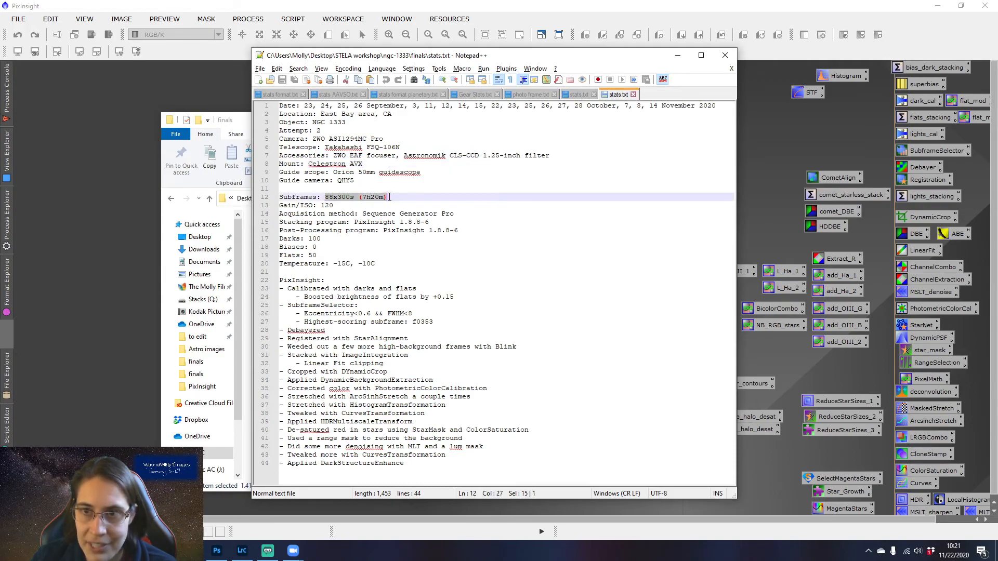
pyautogui.click(371, 205)
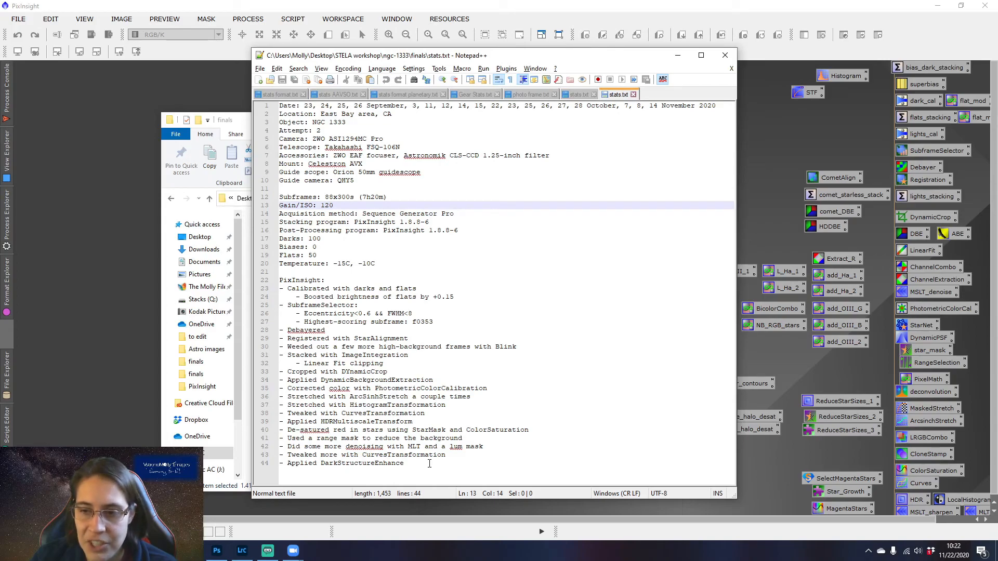
pyautogui.click(429, 464)
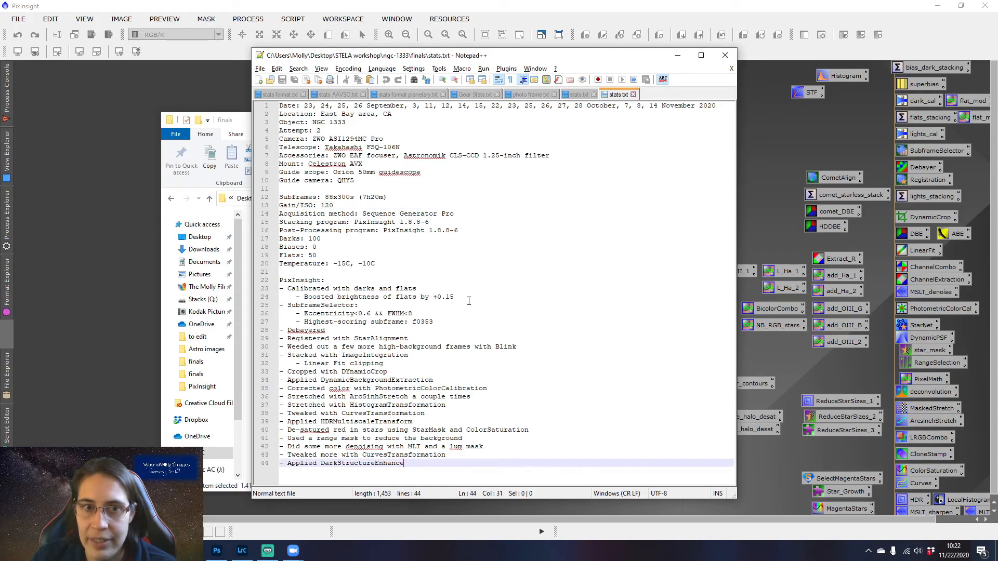
pyautogui.click(462, 262)
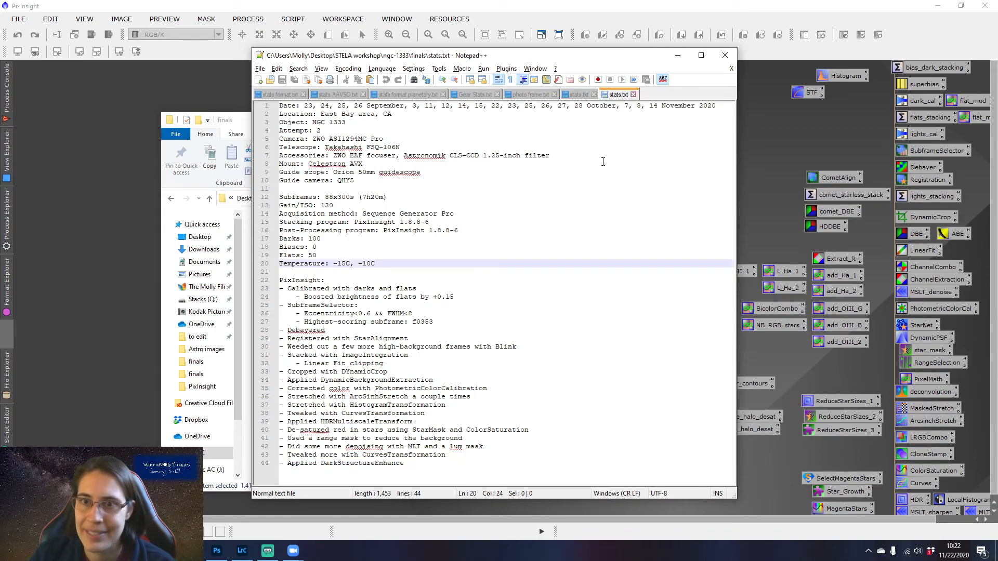
# - Go over the camera, telescope, accessories, mount and guiding equipment lines in stats.txt once more
pyautogui.click(388, 139)
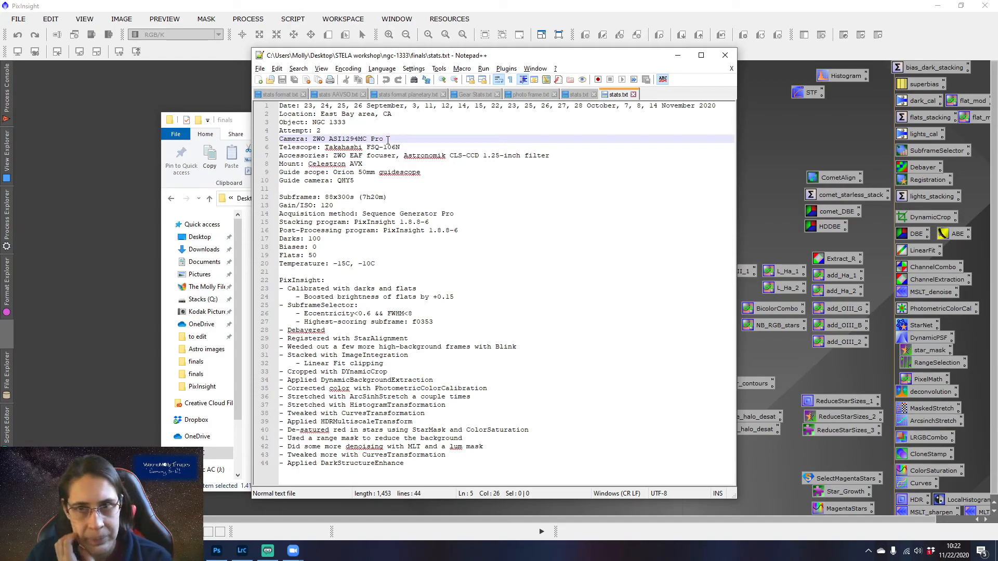
pyautogui.click(429, 145)
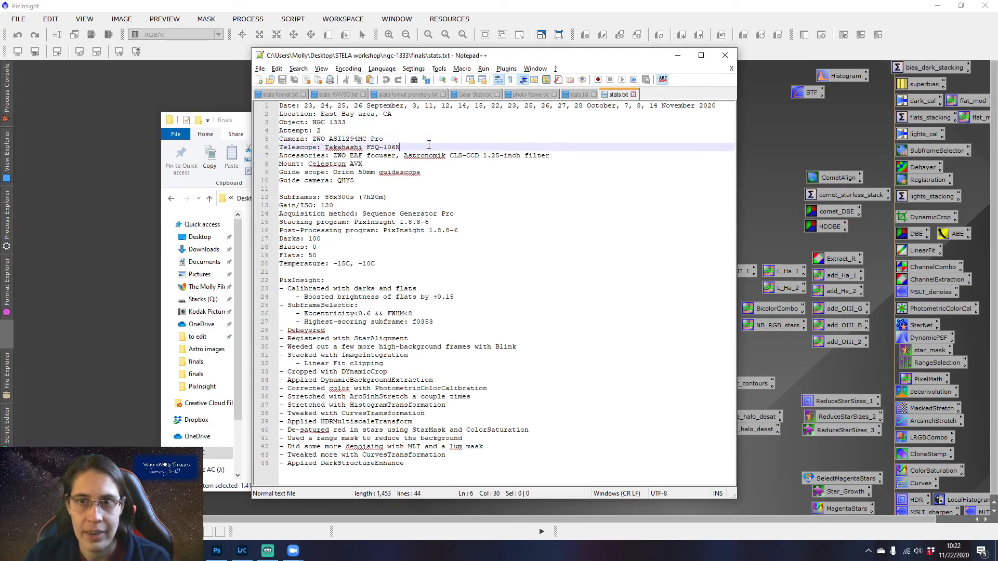
pyautogui.click(558, 156)
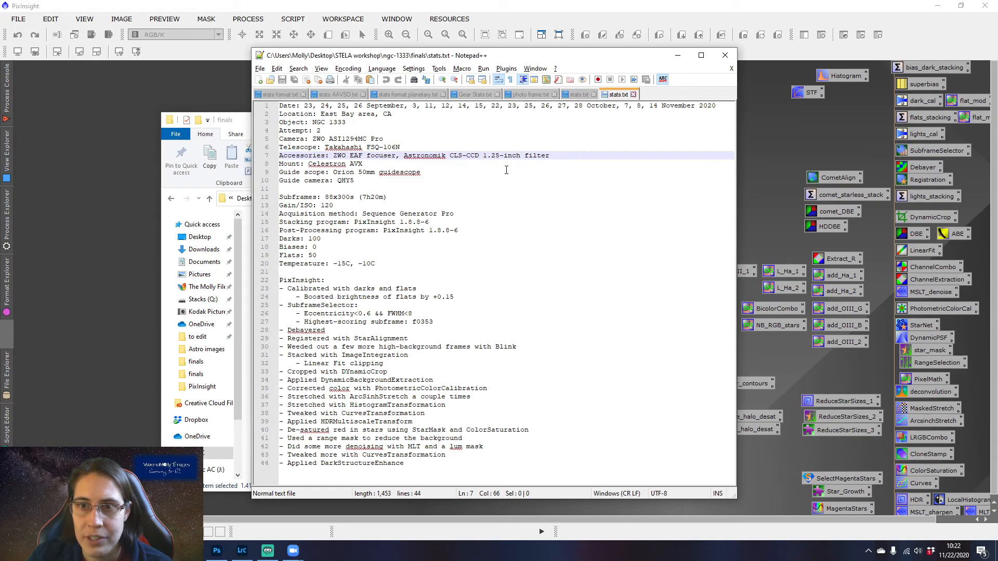
pyautogui.click(370, 164)
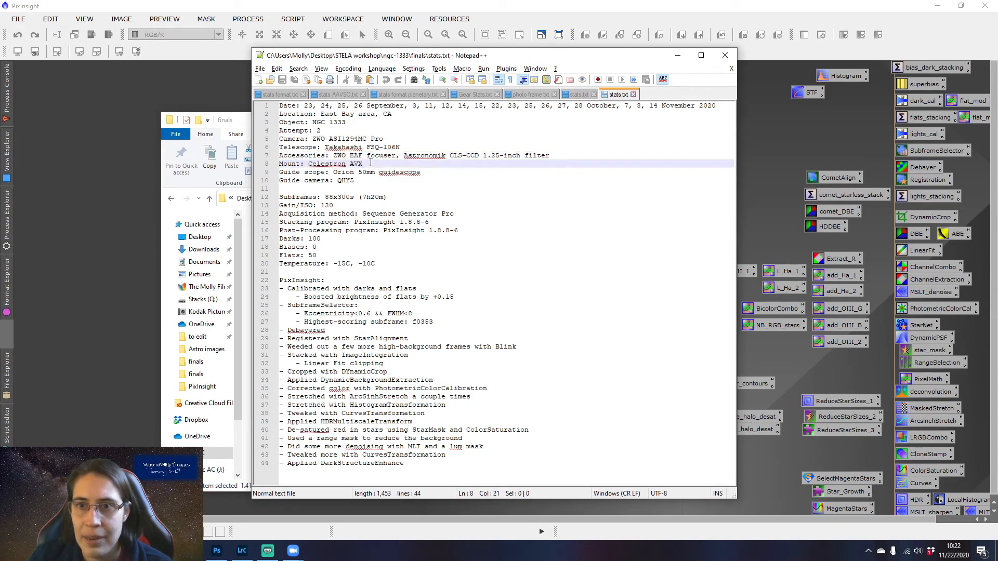
pyautogui.press('Down')
pyautogui.press('Down')
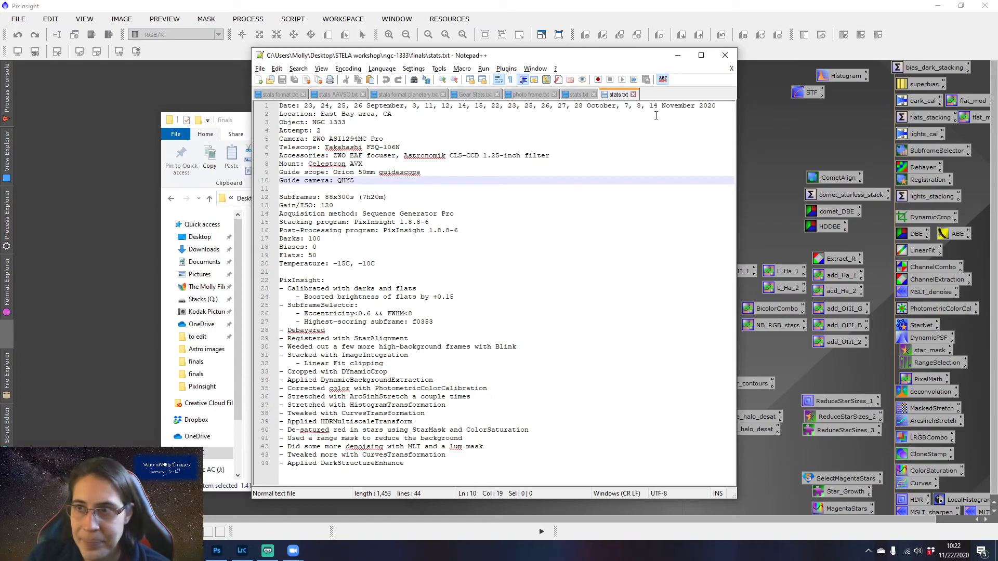
# - Minimize the notes, open ngc-1333_300sec_-15C_RGB-CLS_f0001.fit from the ngc-1333 lights folder in PixInsight, and reposition its image window
pyautogui.click(677, 55)
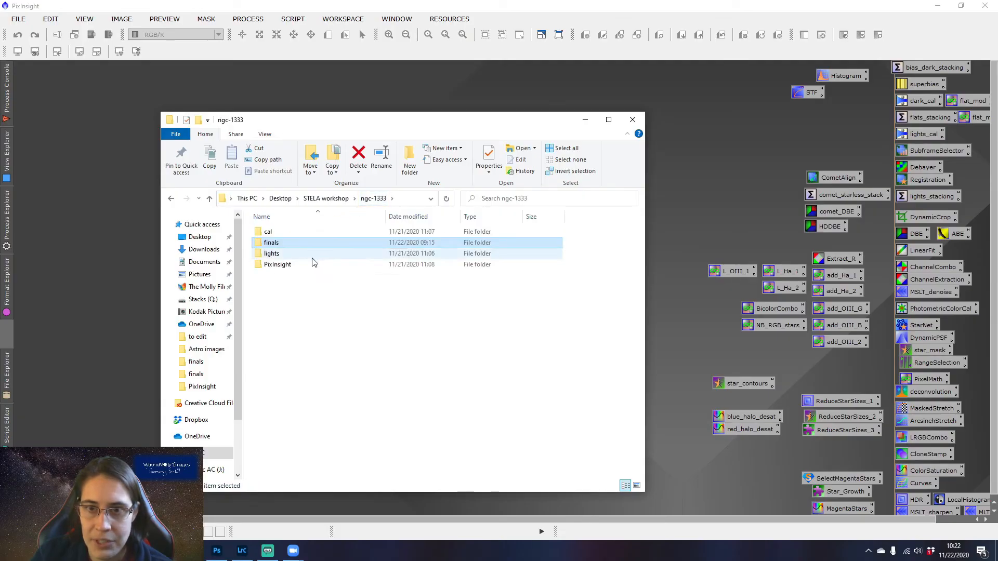
pyautogui.doubleClick(312, 258)
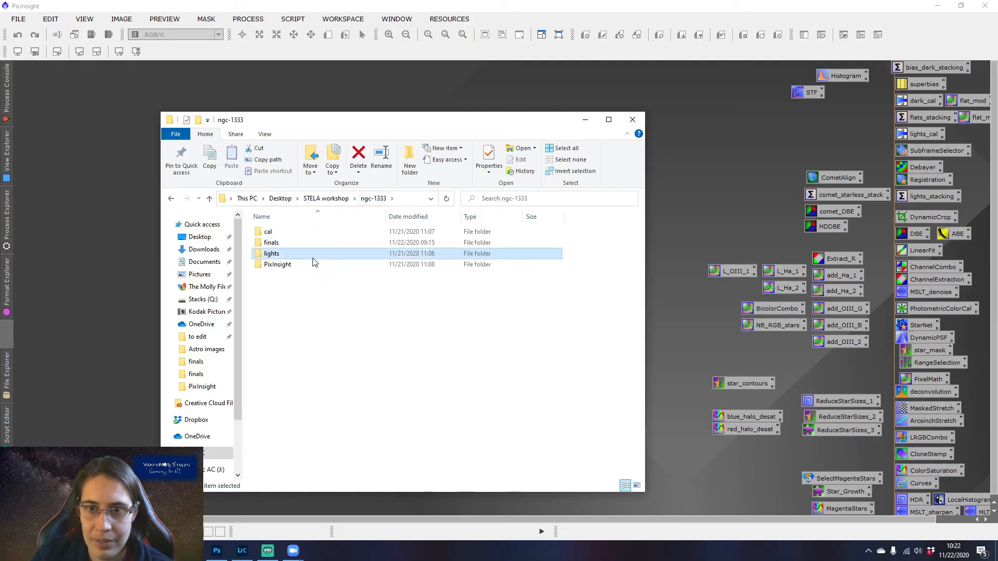
pyautogui.moveTo(395, 126); pyautogui.dragTo(0, 113)
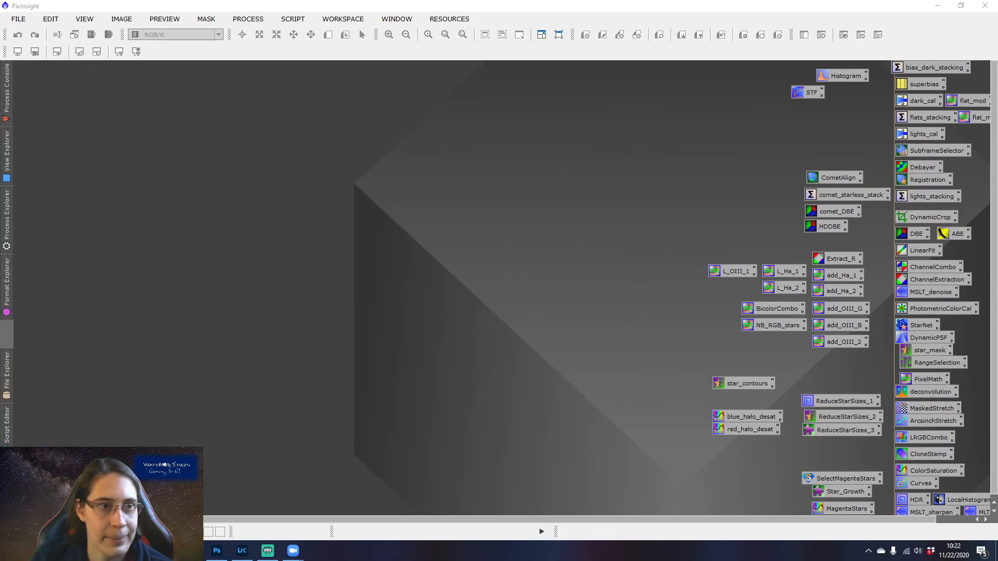
pyautogui.moveTo(0, 195); pyautogui.dragTo(257, 215)
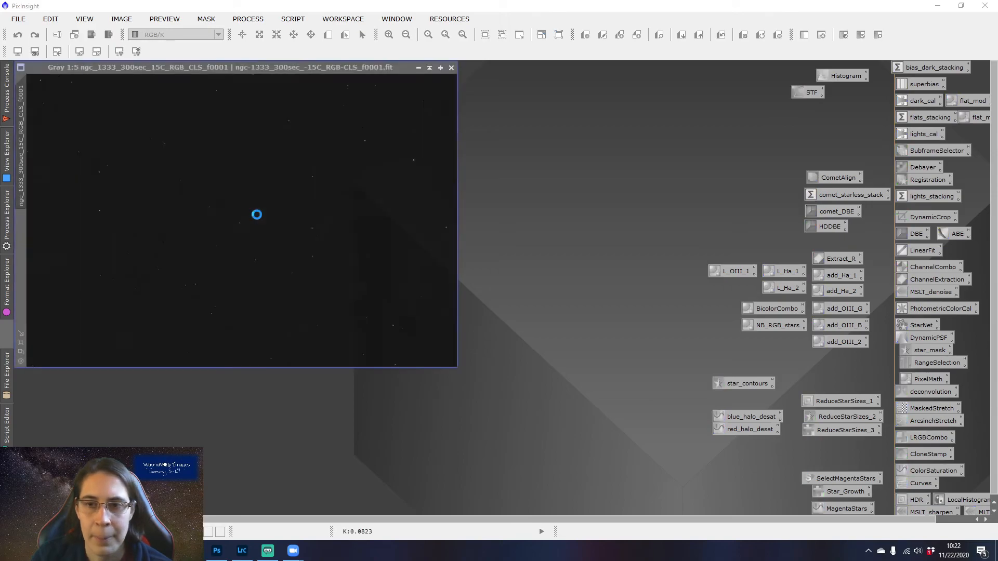
pyautogui.moveTo(259, 68); pyautogui.dragTo(409, 139)
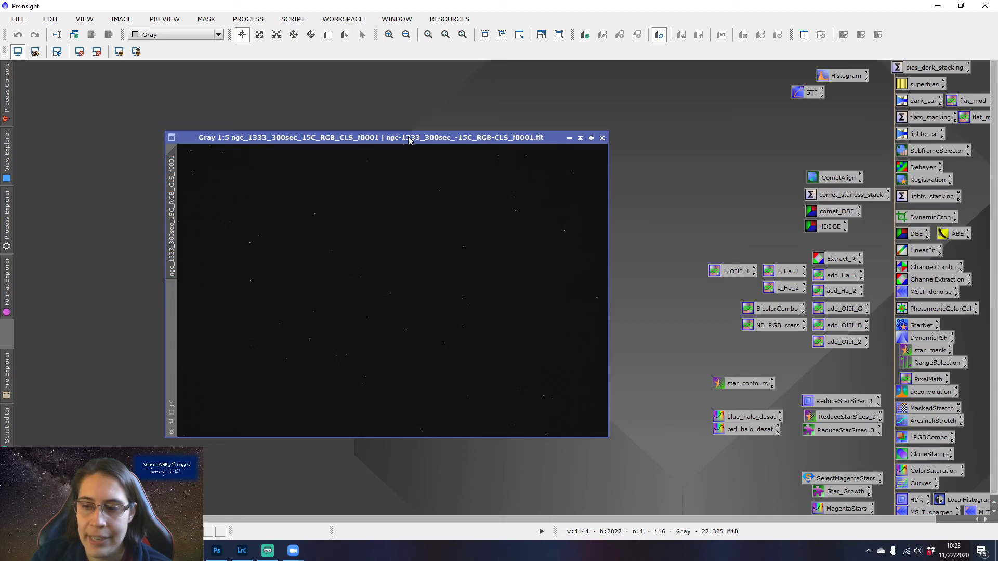
pyautogui.moveTo(408, 140); pyautogui.dragTo(406, 119)
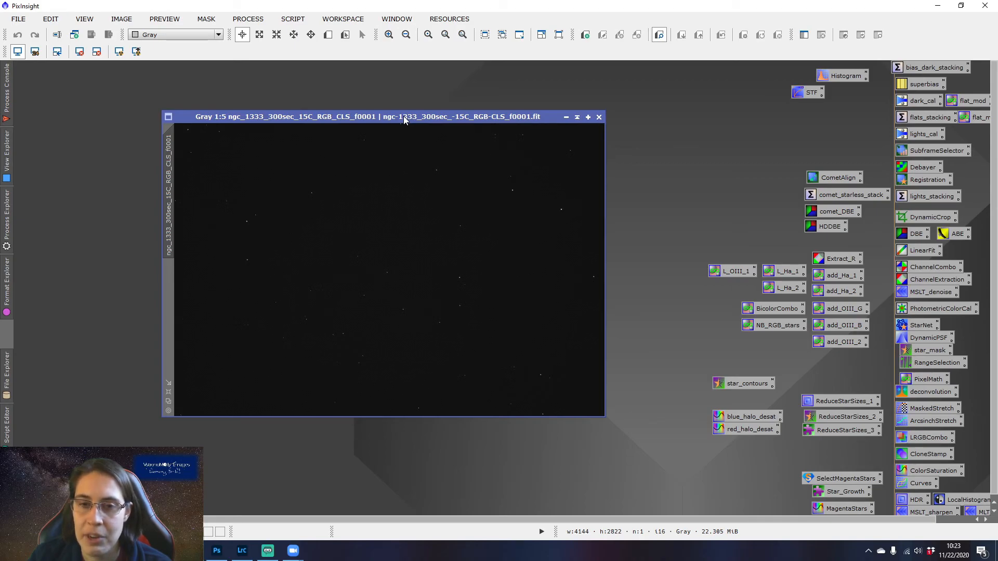
pyautogui.moveTo(404, 121); pyautogui.dragTo(406, 114)
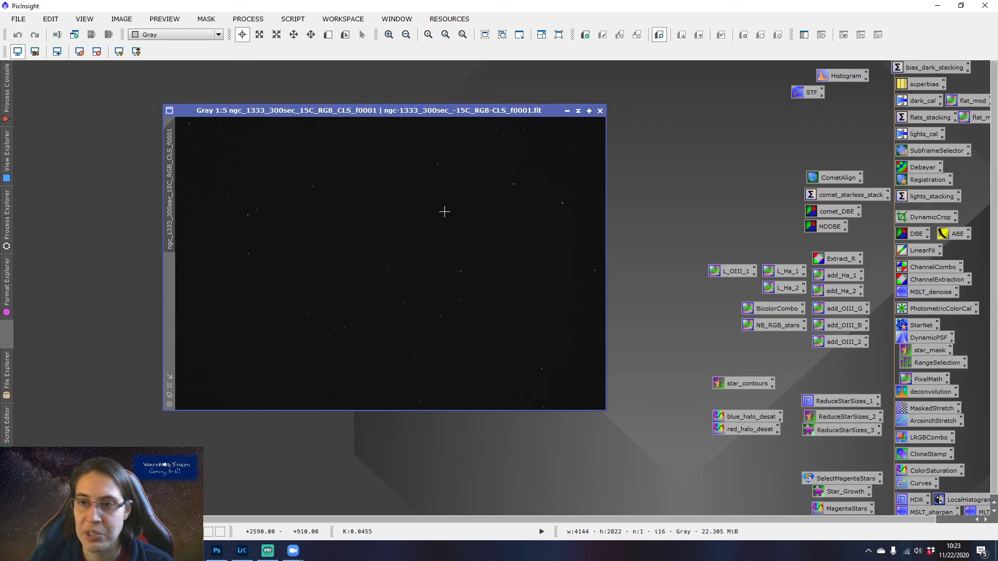
pyautogui.moveTo(394, 114); pyautogui.dragTo(344, 110)
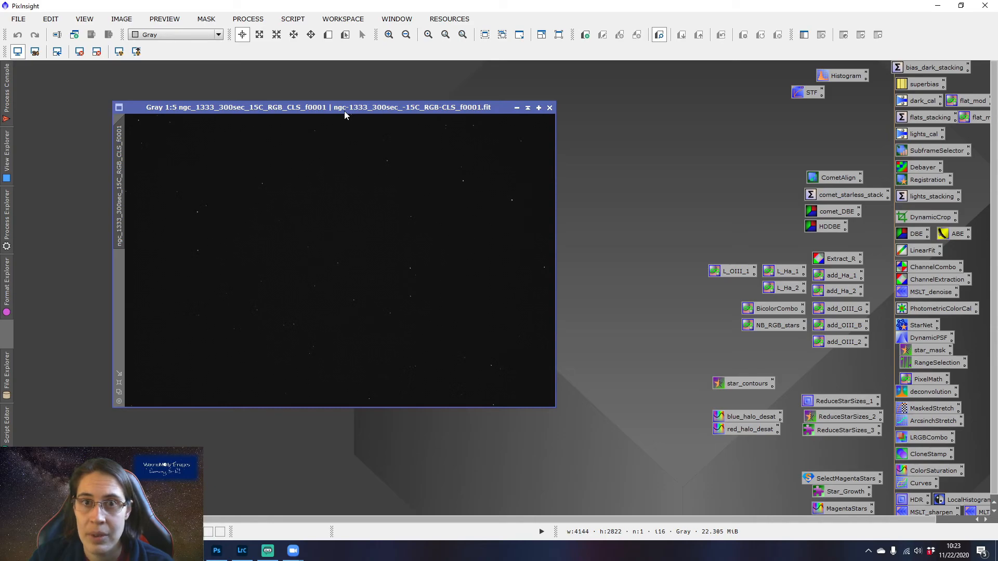
pyautogui.moveTo(344, 111); pyautogui.dragTo(301, 108)
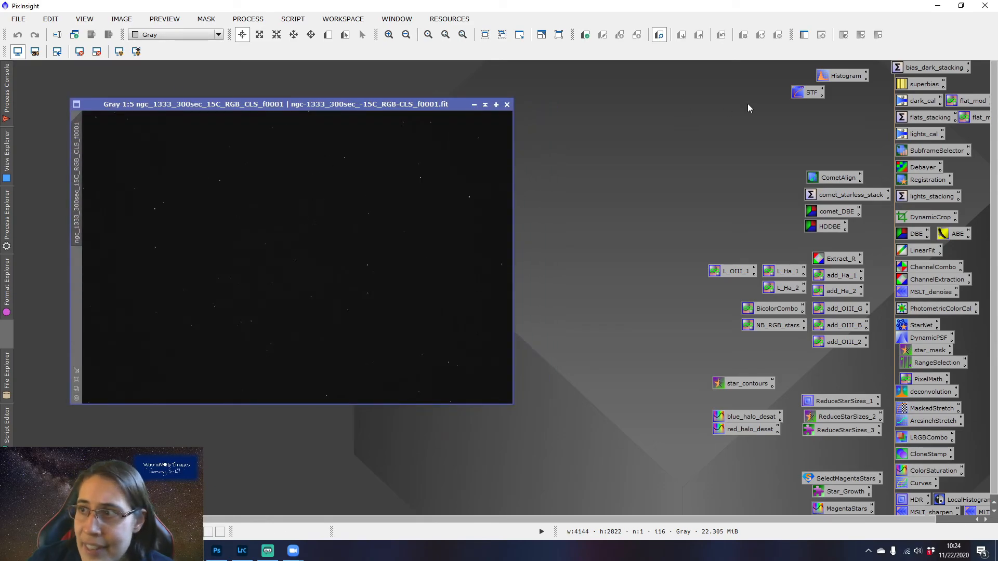
# - Bring up the ScreenTransferFunction process, close it again, and auto-stretch the display of the light frame
pyautogui.click(248, 19)
pyautogui.moveTo(302, 25)
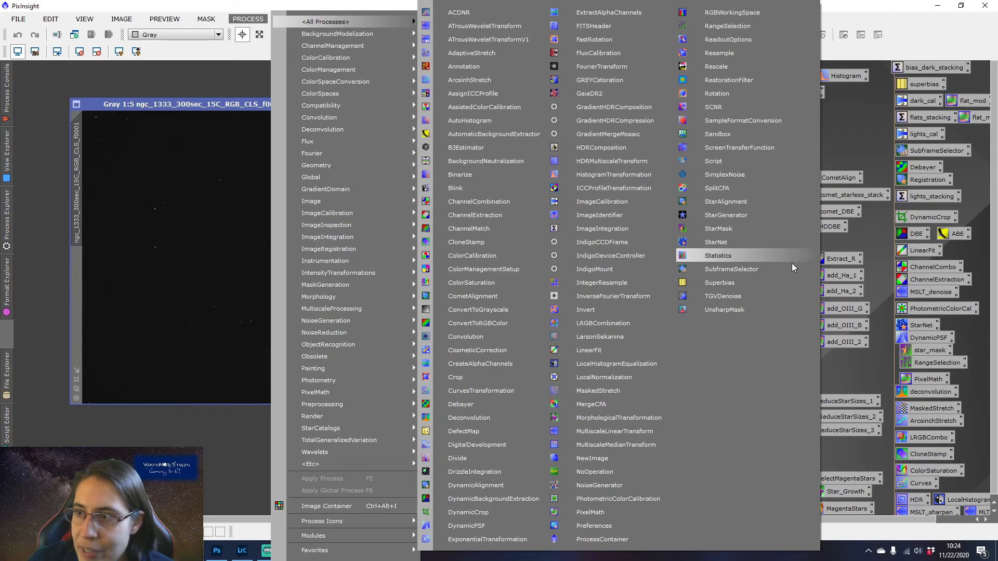
pyautogui.click(764, 148)
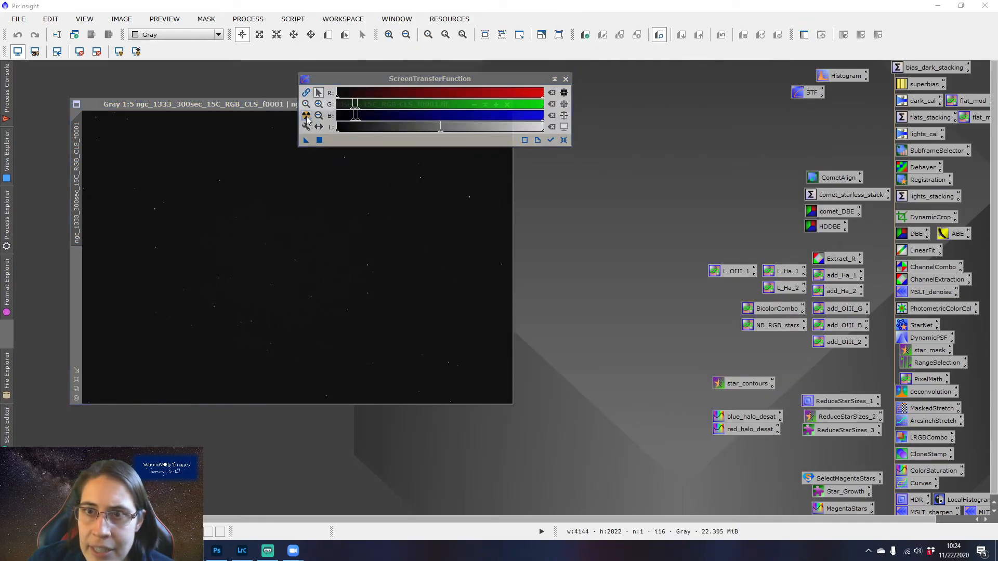
pyautogui.click(566, 79)
pyautogui.click(120, 52)
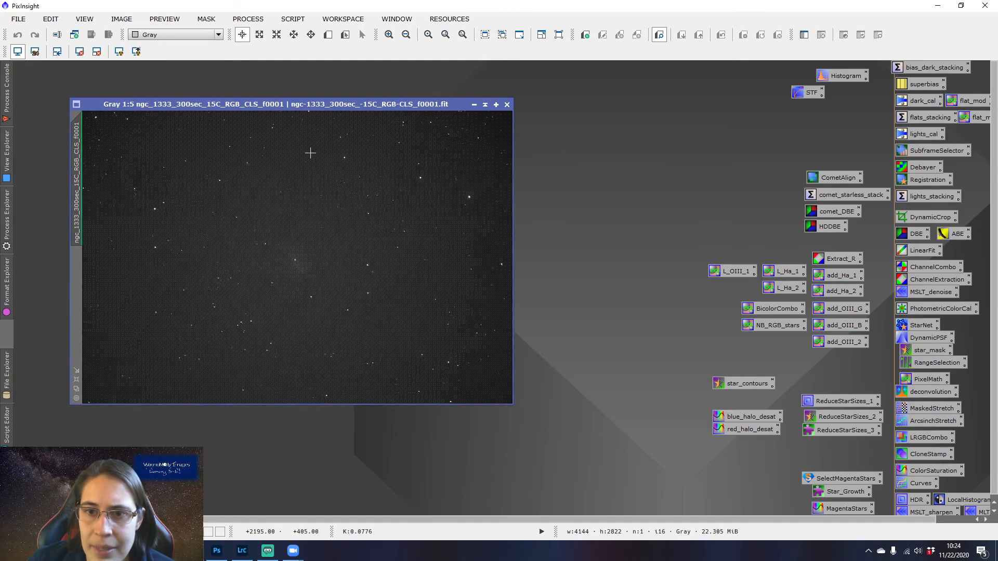
# - Examine the stretched light frame's Bayer matrix at pixel level around a star, and return to the full-frame view
pyautogui.scroll(3, 392, 250)
pyautogui.scroll(8, 392, 251)
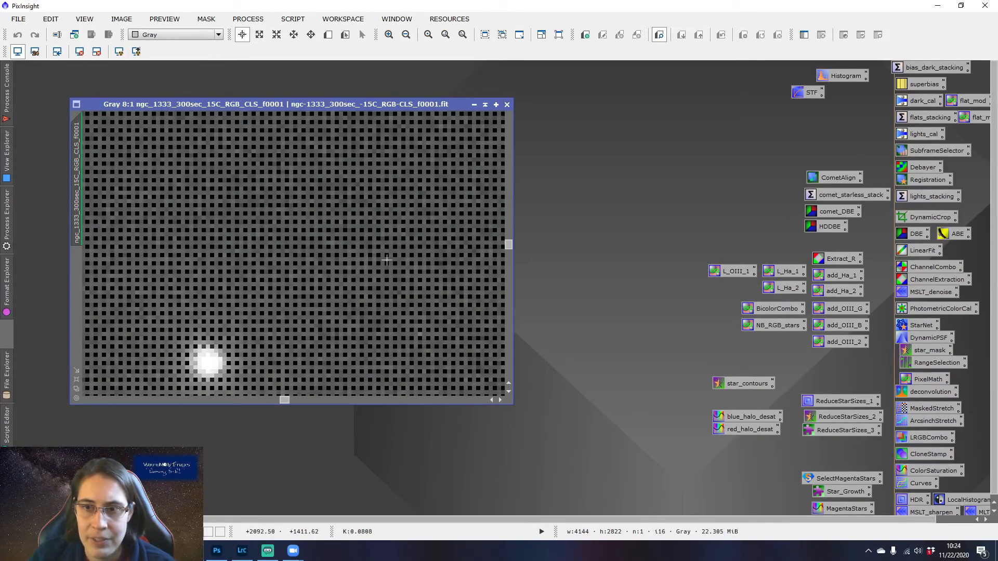
pyautogui.scroll(-1, 312, 250)
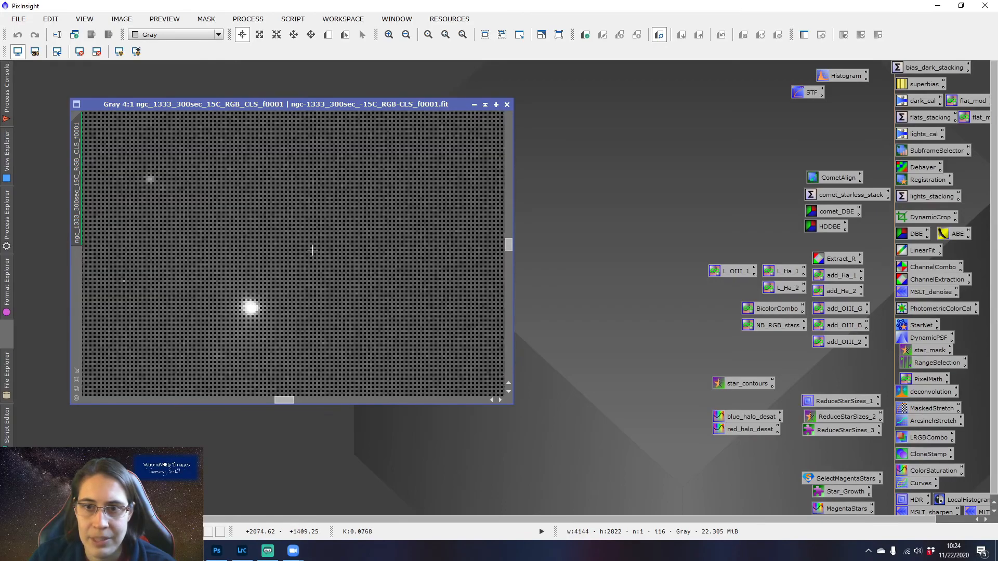
pyautogui.scroll(-7, 312, 250)
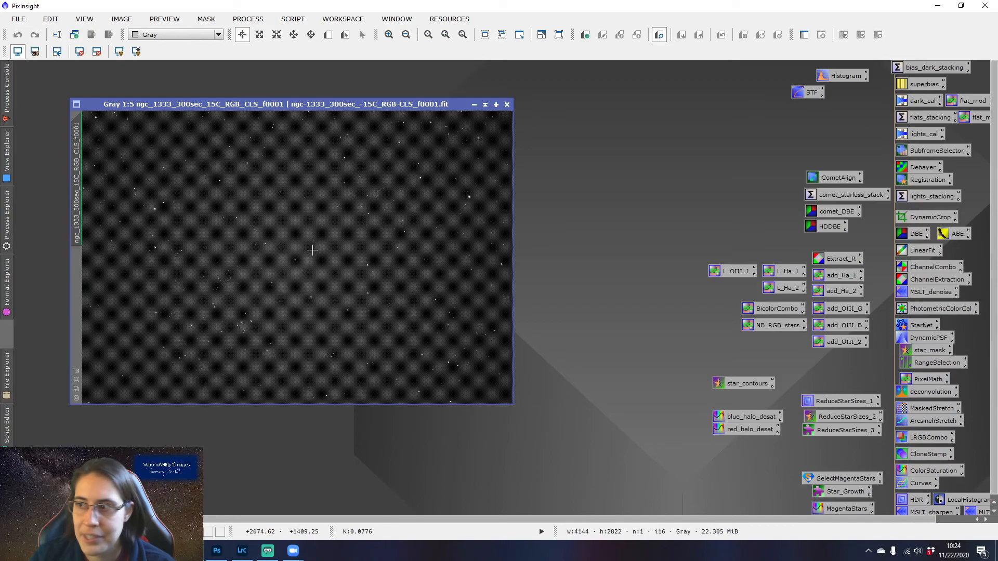
# - Open the Debayer process beside the light frame and select RGGB as its Bayer/mosaic pattern
pyautogui.moveTo(385, 105); pyautogui.dragTo(364, 94)
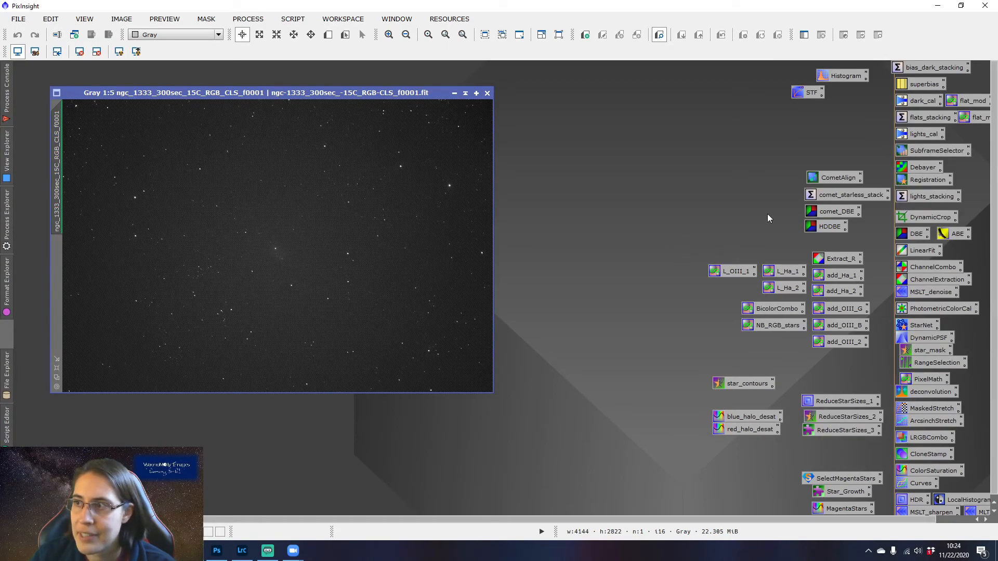
pyautogui.click(238, 20)
pyautogui.moveTo(411, 23)
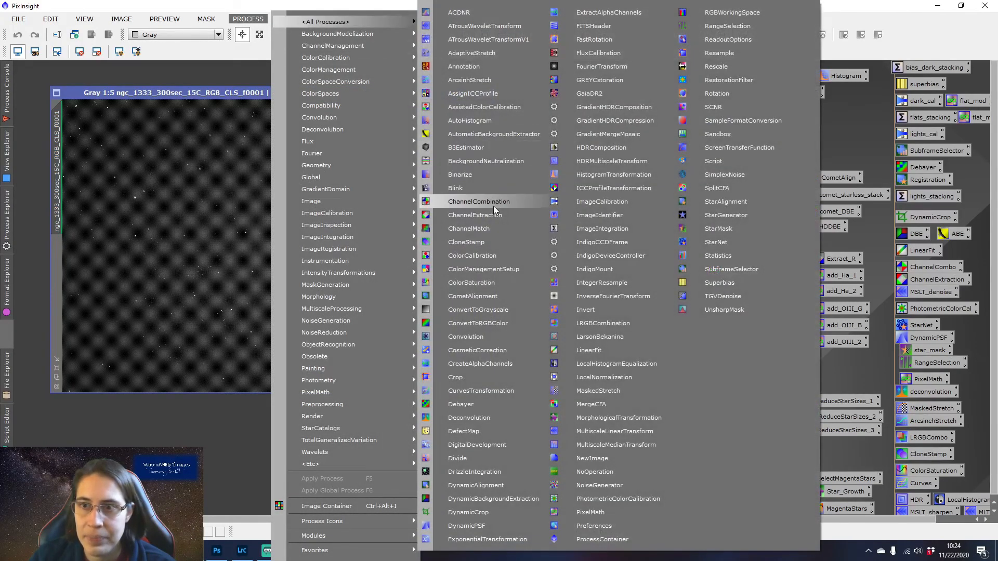
pyautogui.click(492, 406)
pyautogui.moveTo(790, 156); pyautogui.dragTo(637, 81)
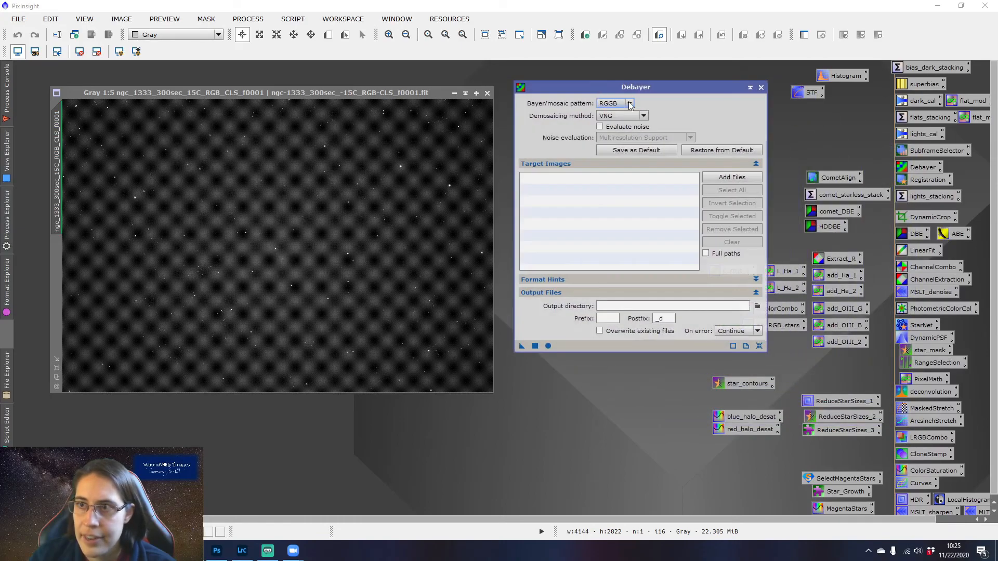
pyautogui.click(629, 104)
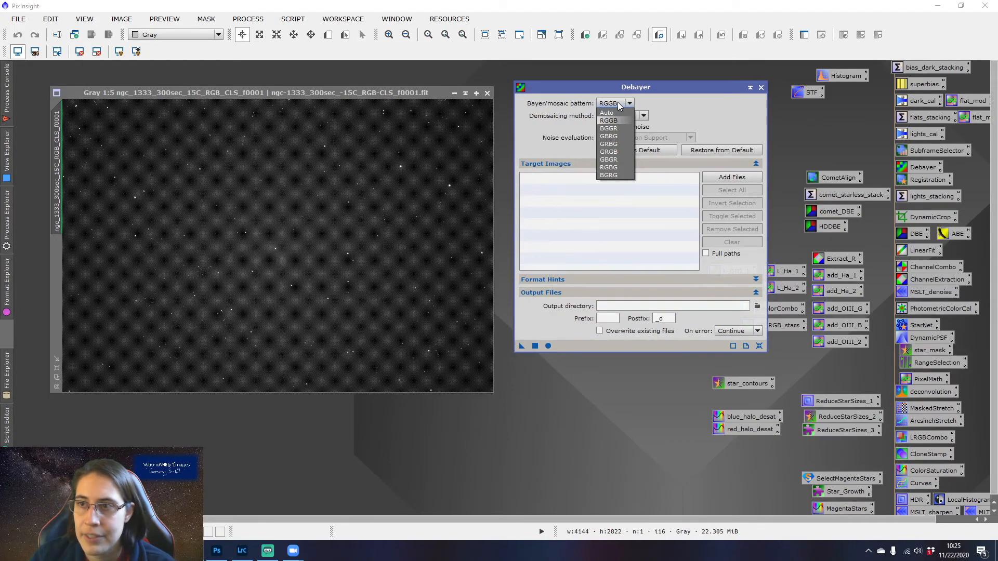
pyautogui.click(618, 103)
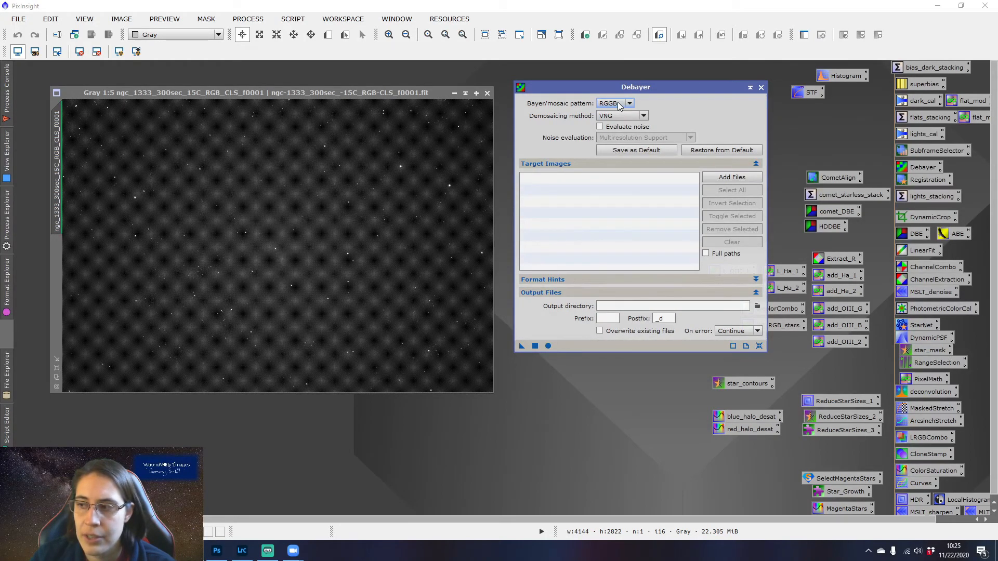
pyautogui.click(618, 103)
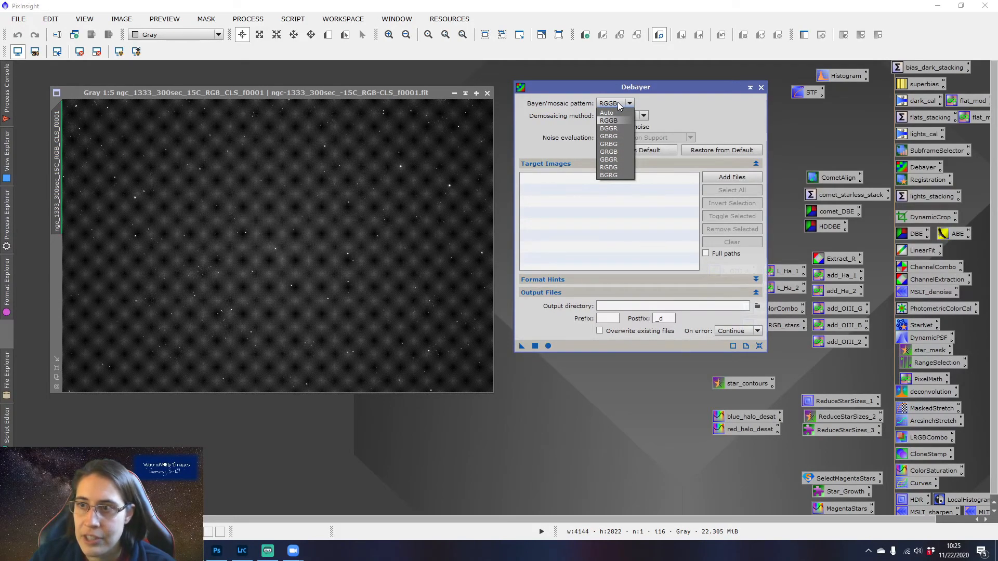
pyautogui.click(620, 122)
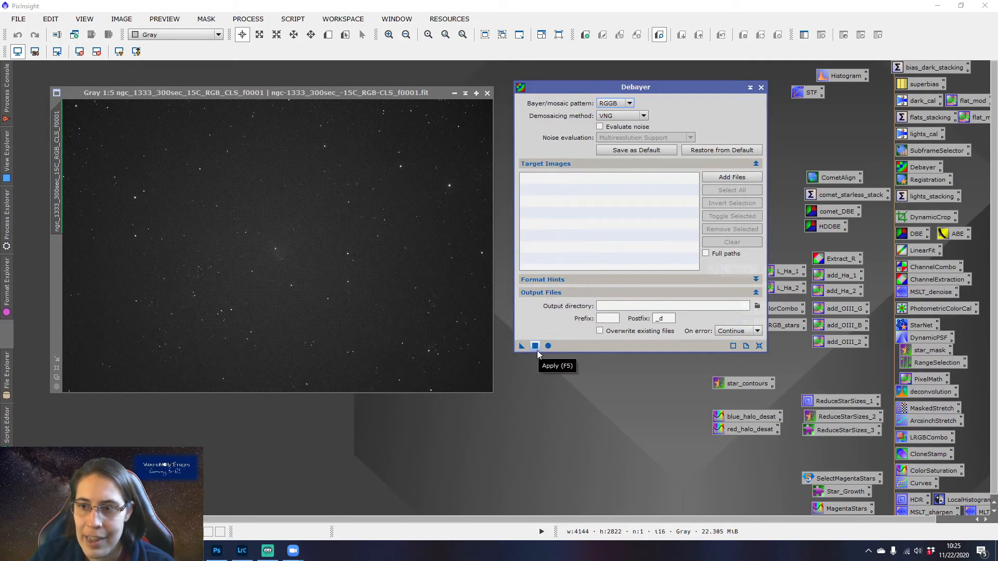
# - Apply Debayer to the raw light frame, then auto-stretch and inspect the resulting colour image
pyautogui.click(341, 94)
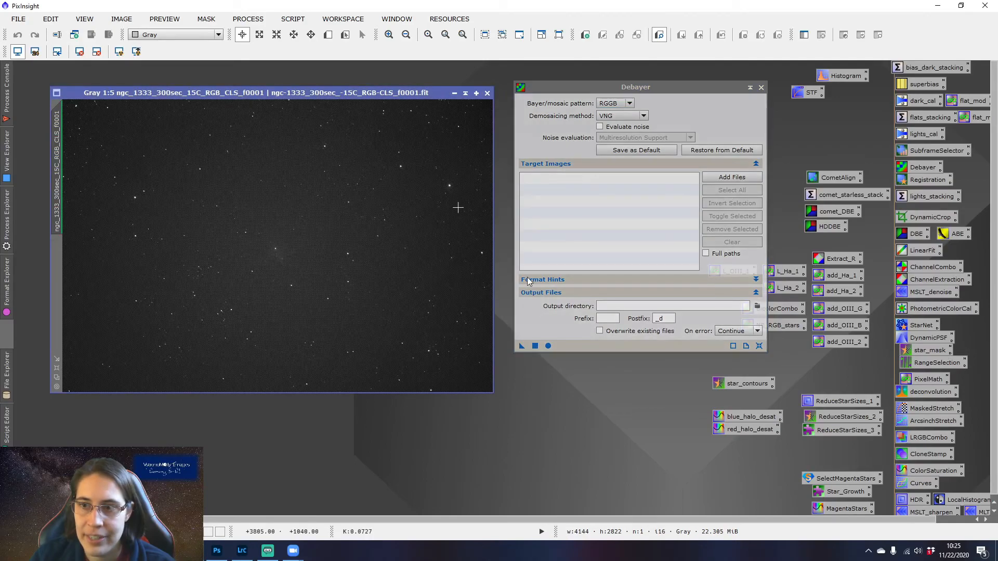
pyautogui.click(535, 345)
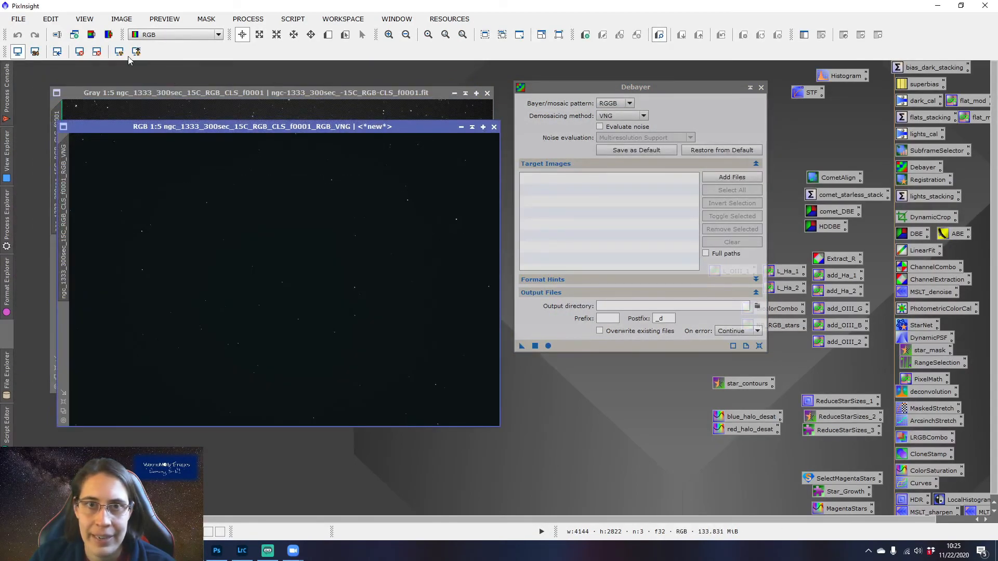
pyautogui.click(119, 51)
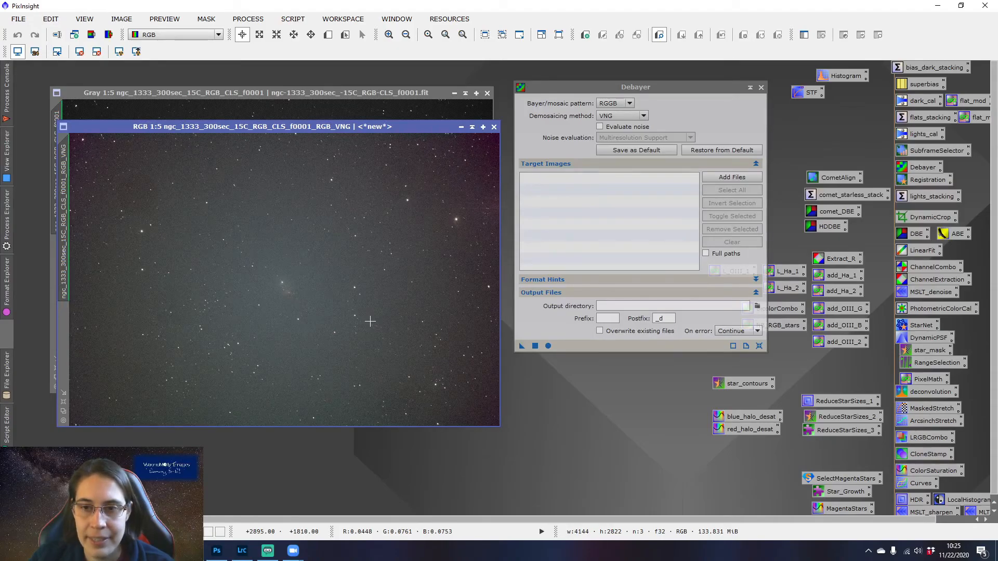
pyautogui.scroll(5, 370, 322)
pyautogui.scroll(-5, 370, 322)
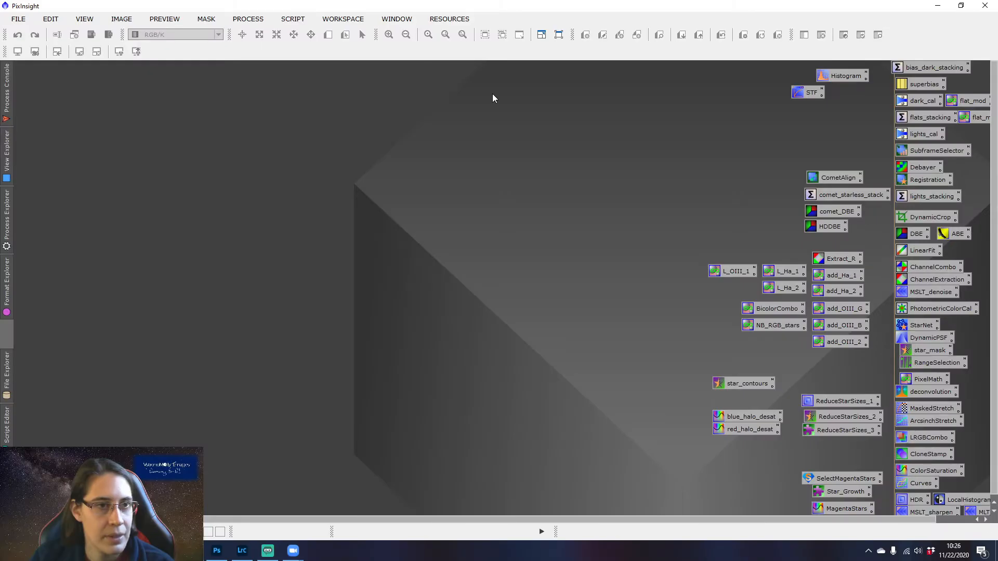
# - Open the Blink process from the full process list and move its window clear of the process icons
pyautogui.click(291, 21)
pyautogui.moveTo(248, 19)
pyautogui.moveTo(306, 22)
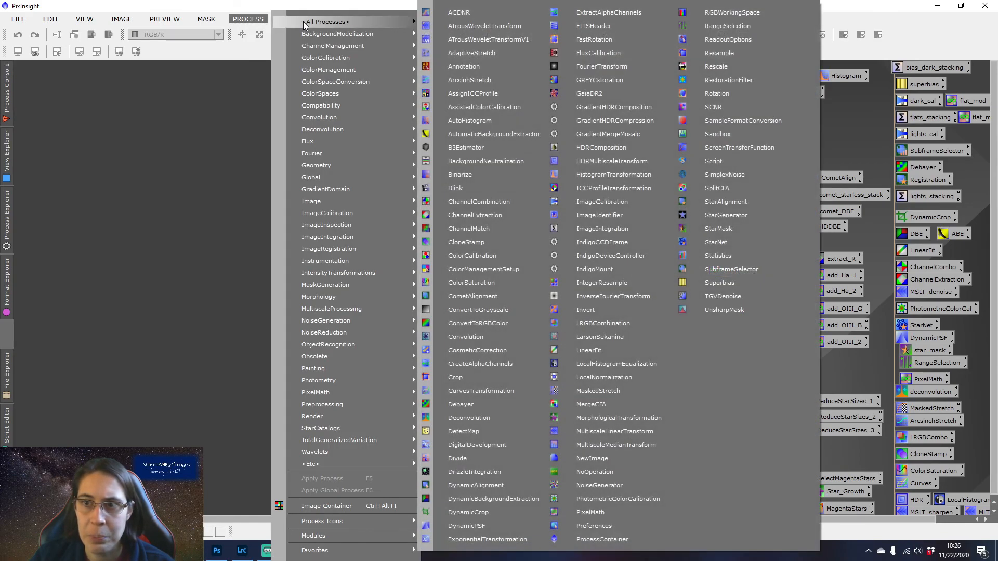
pyautogui.click(456, 188)
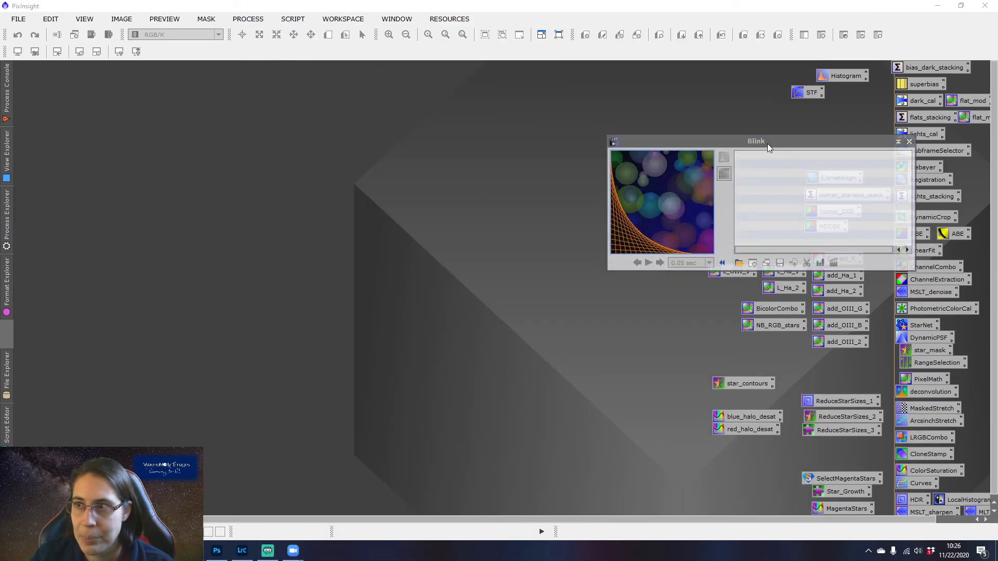
pyautogui.moveTo(768, 144); pyautogui.dragTo(697, 140)
# - Load the light frames f0001 through f0045 from the STELA workshop ngc-1333 lights folder into Blink
pyautogui.click(667, 260)
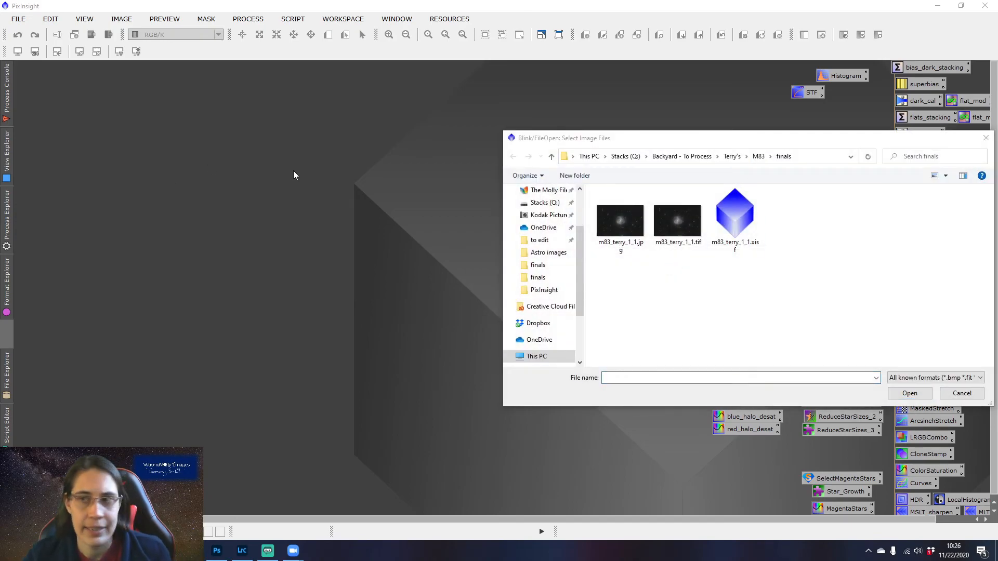
pyautogui.click(819, 157)
pyautogui.write('C:\\Users\\Molly\\Desktop\\STELA workshop\\ngc-1333\\lights')
pyautogui.press('Return')
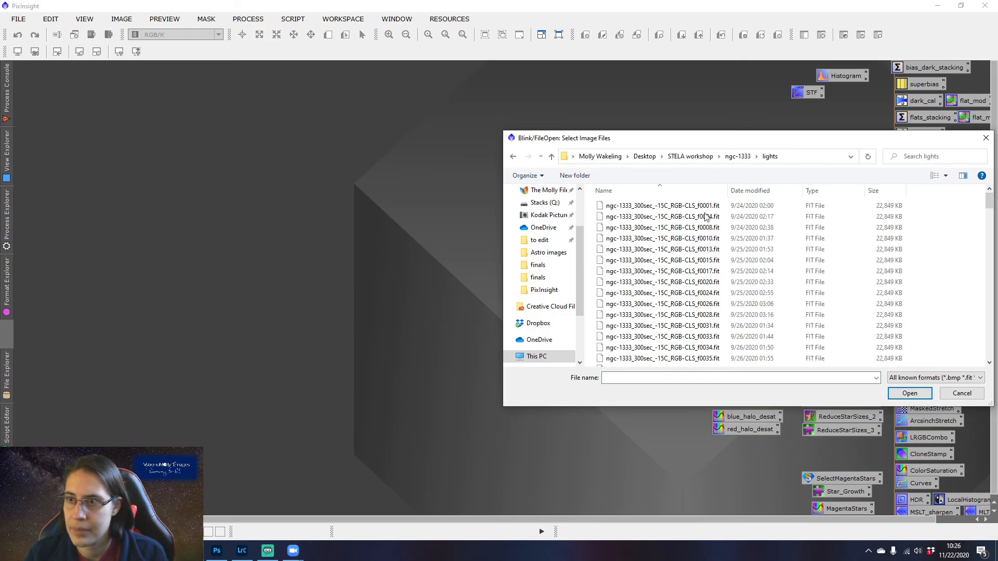
pyautogui.click(786, 207)
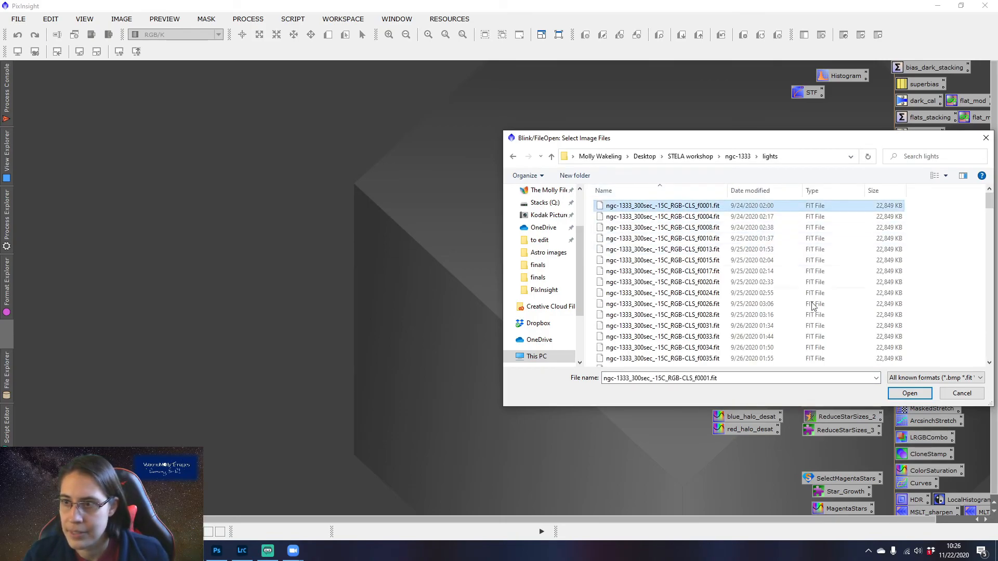
pyautogui.scroll(-5, 811, 311)
pyautogui.scroll(5, 823, 311)
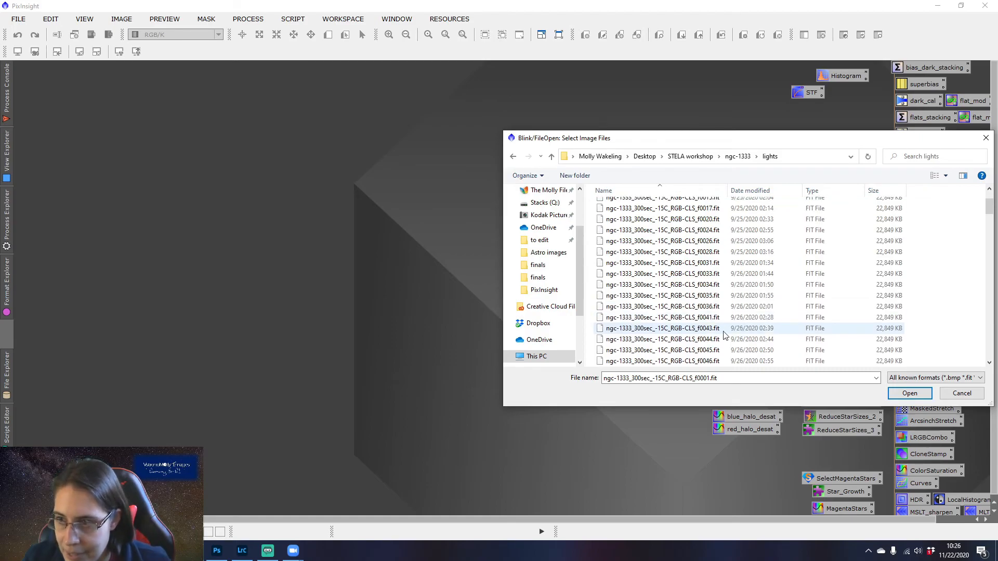
pyautogui.keyDown('shift'); pyautogui.click(728, 360); pyautogui.keyUp('shift')
pyautogui.click(910, 393)
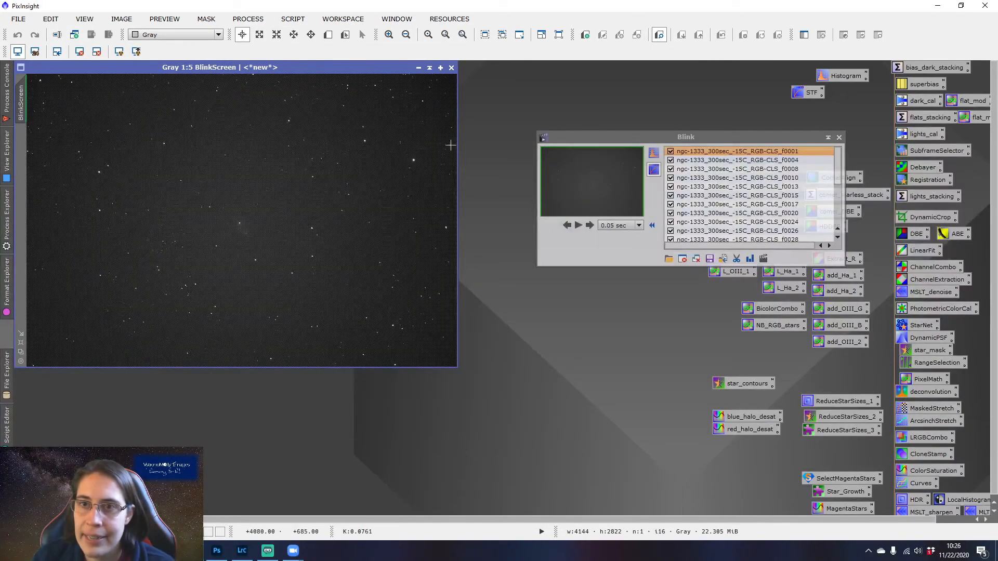
# - Arrange the BlinkScreen image and the Blink window side by side, and inspect the first frame's stars close up
pyautogui.moveTo(313, 69); pyautogui.dragTo(405, 145)
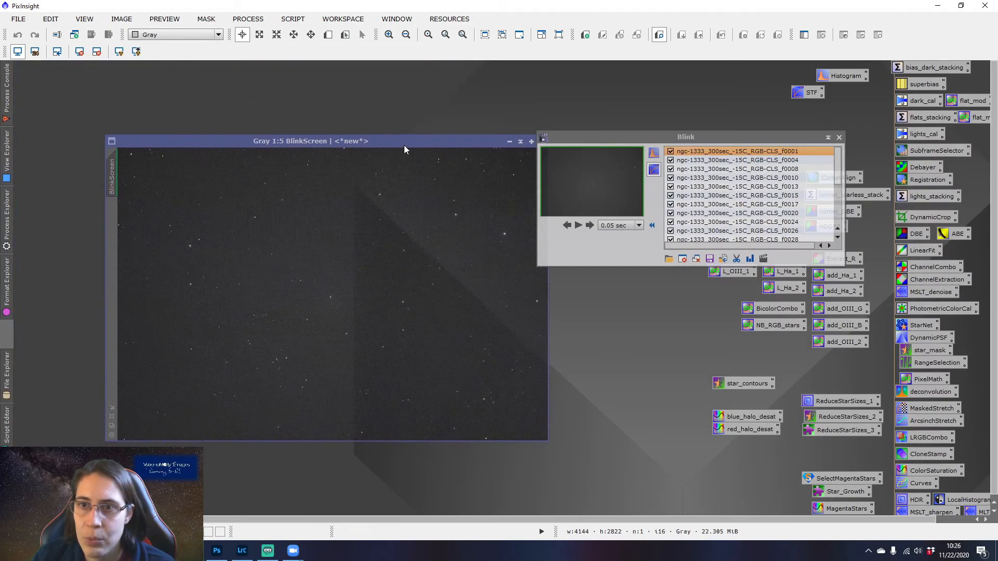
pyautogui.moveTo(676, 141); pyautogui.dragTo(703, 148)
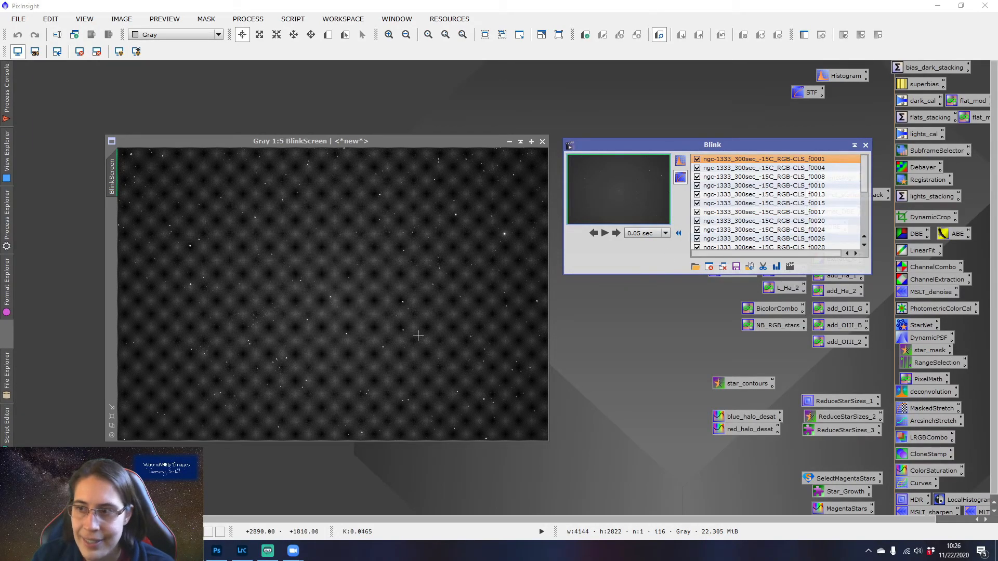
pyautogui.scroll(4, 418, 336)
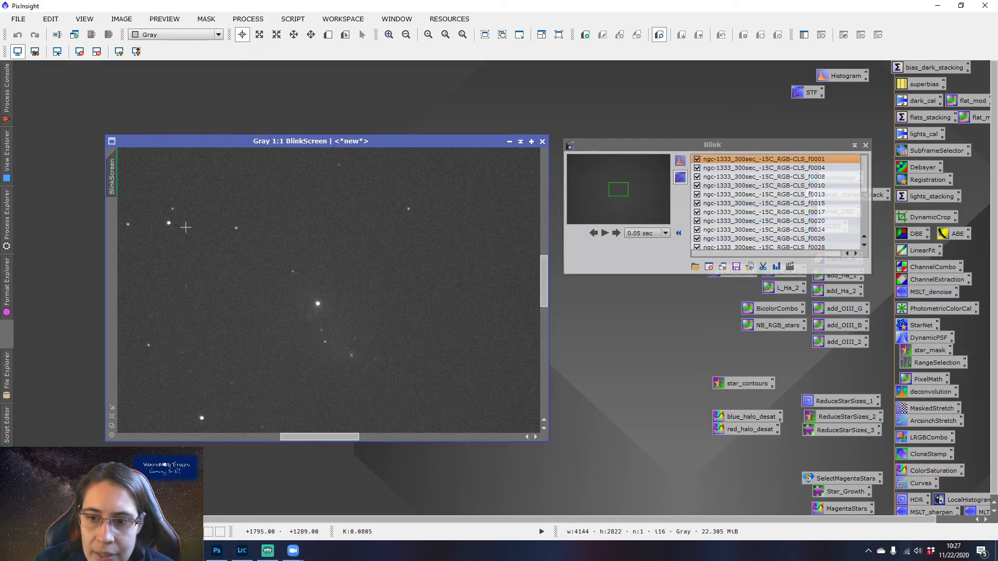
pyautogui.scroll(1, 186, 227)
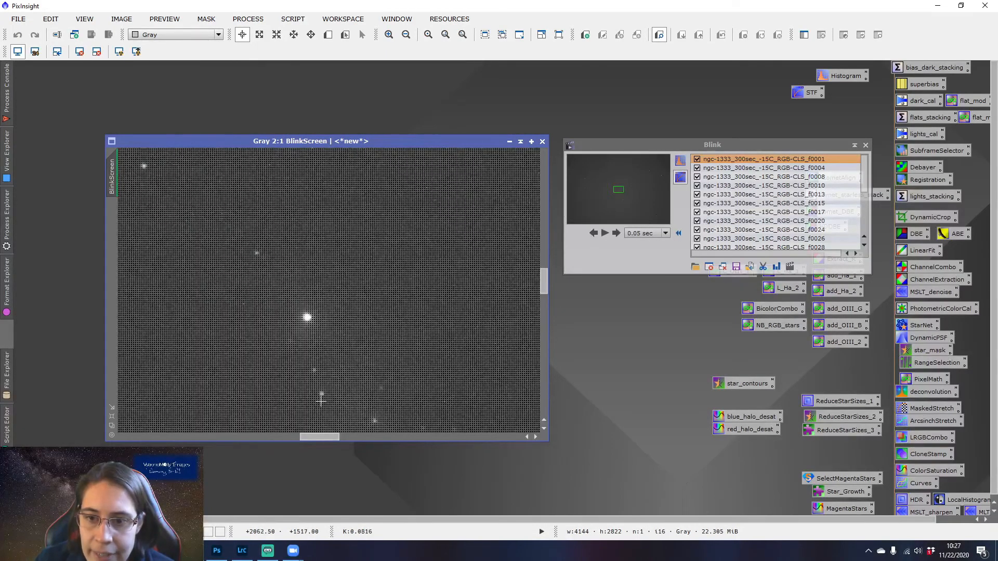
pyautogui.moveTo(321, 437); pyautogui.dragTo(296, 436)
# - Step through the loaded light frames at 2:1 magnification to compare their stars, and return to the full-frame view
pyautogui.scroll(-1, 784, 202)
pyautogui.scroll(-4, 785, 204)
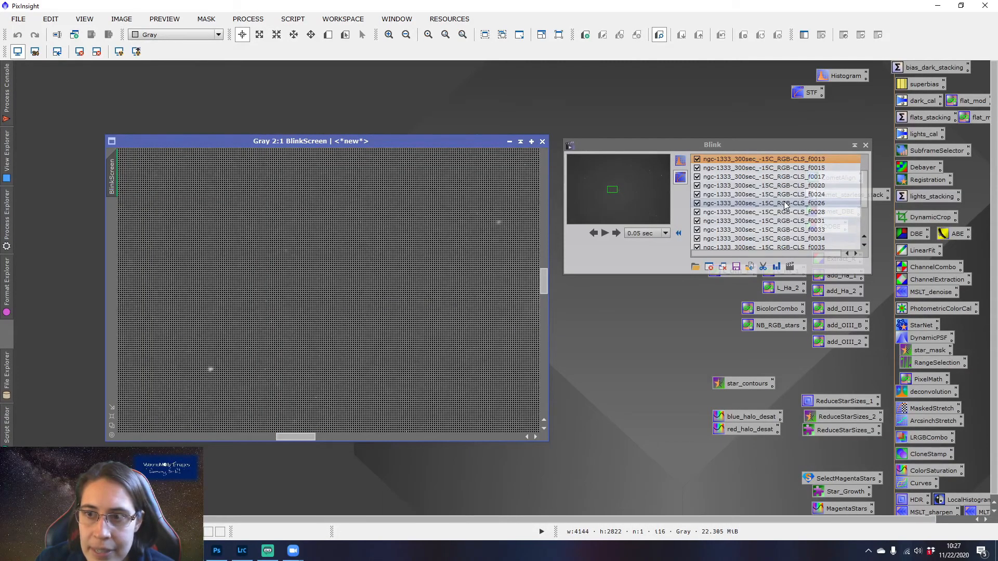
pyautogui.scroll(-4, 784, 204)
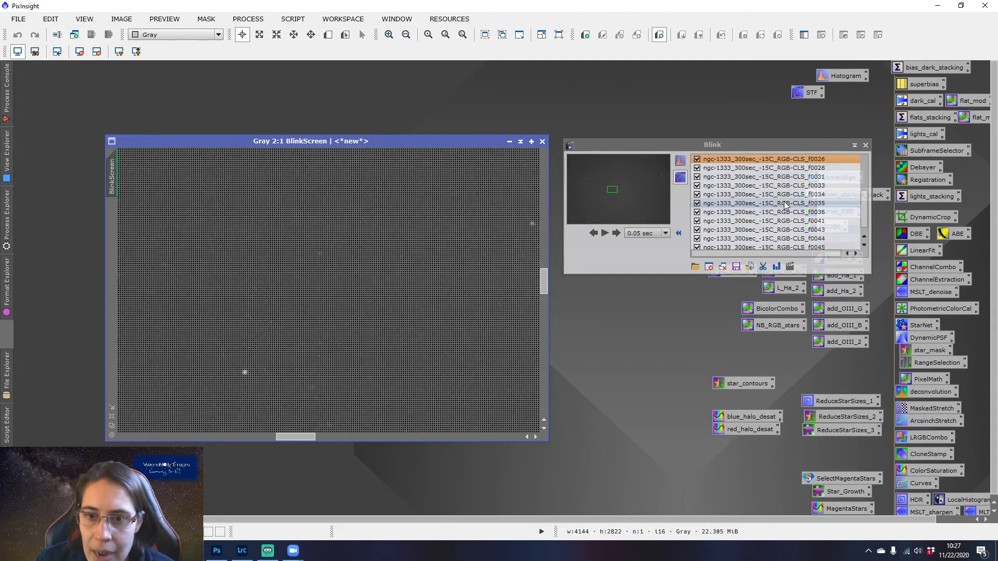
pyautogui.scroll(-1, 785, 204)
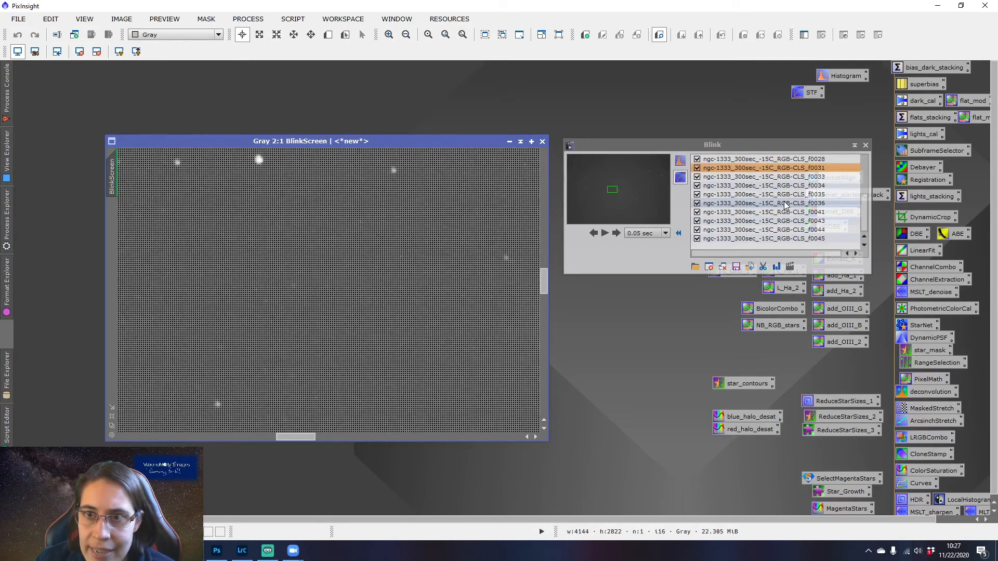
pyautogui.scroll(-1, 784, 204)
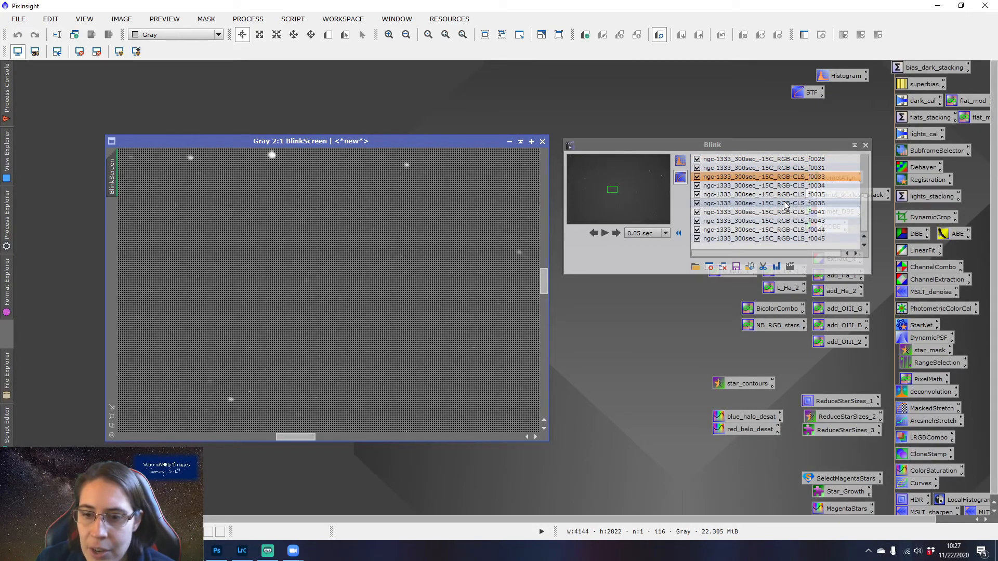
pyautogui.scroll(-3, 784, 204)
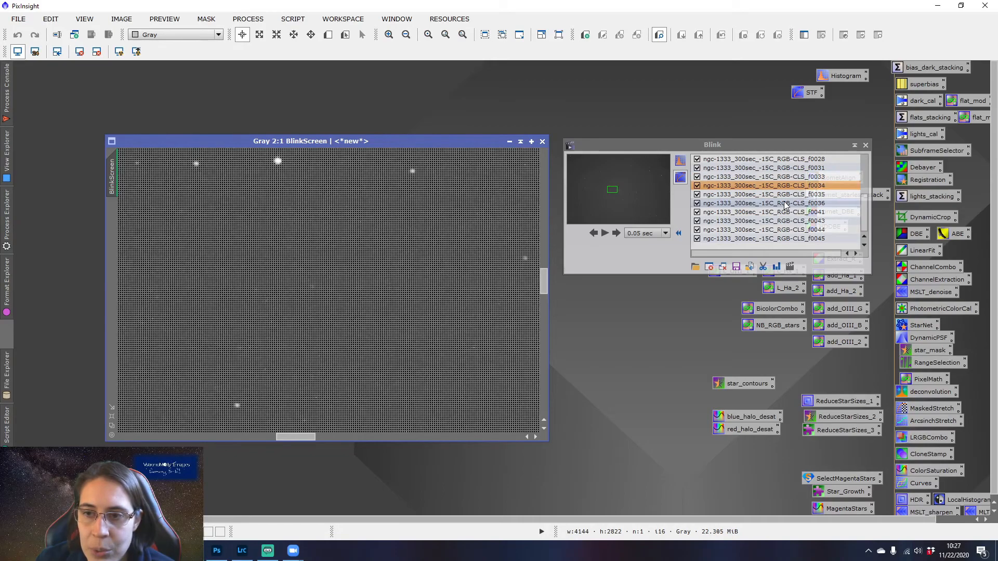
pyautogui.scroll(-4, 440, 282)
pyautogui.scroll(-1, 440, 283)
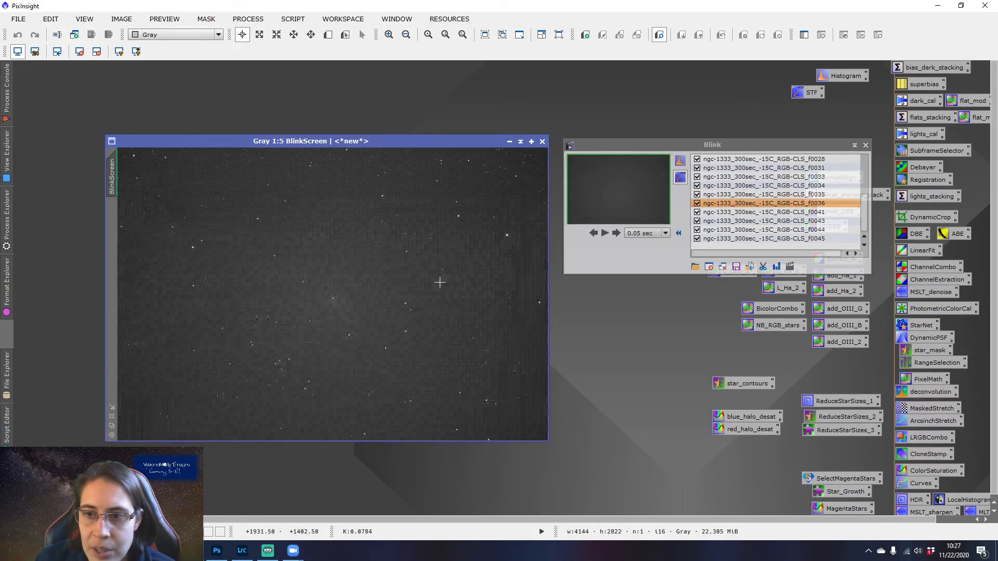
# - Blink back and forth through the light frames in full view to check them for differences
pyautogui.scroll(4, 371, 296)
pyautogui.scroll(-3, 371, 295)
pyautogui.scroll(-1, 371, 295)
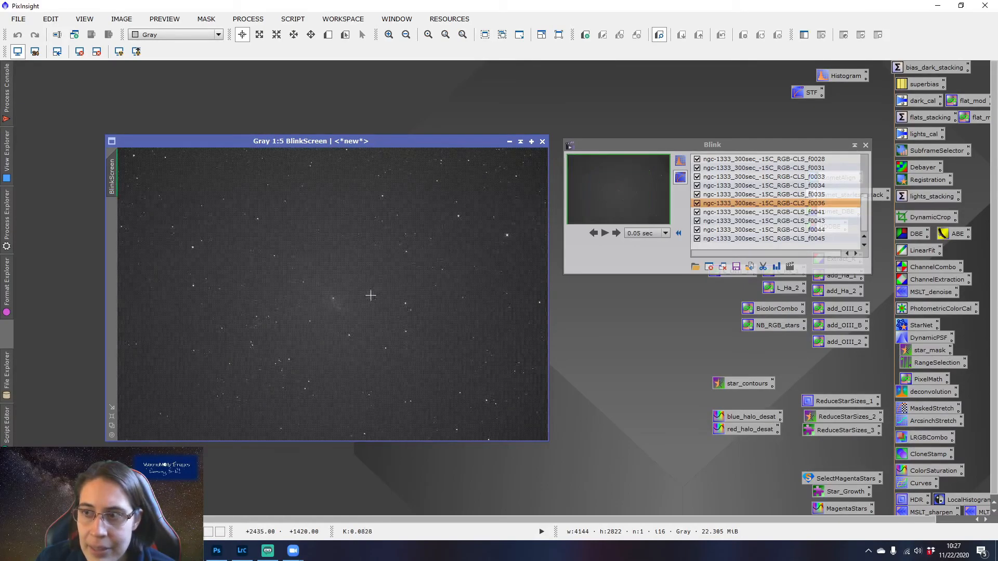
pyautogui.scroll(-3, 778, 206)
pyautogui.scroll(11, 778, 207)
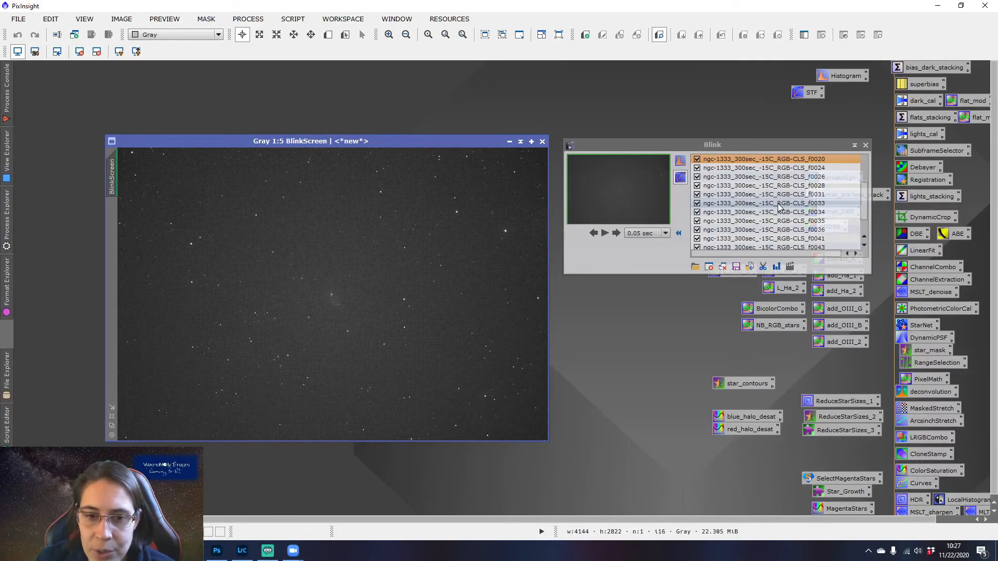
pyautogui.scroll(7, 778, 207)
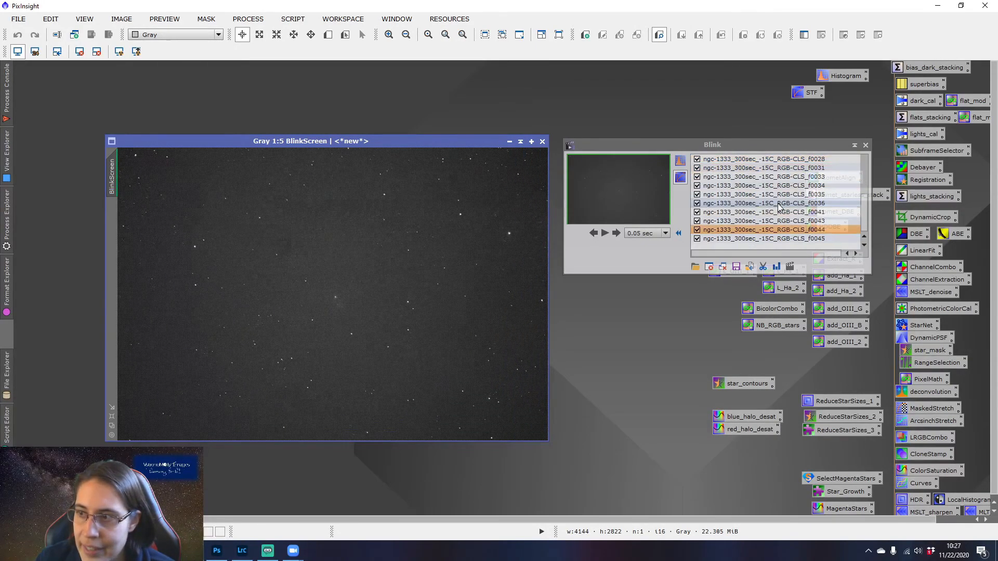
# - View Blink's output directory selection for moving rejected frames, and dismiss it without choosing a folder
pyautogui.click(749, 268)
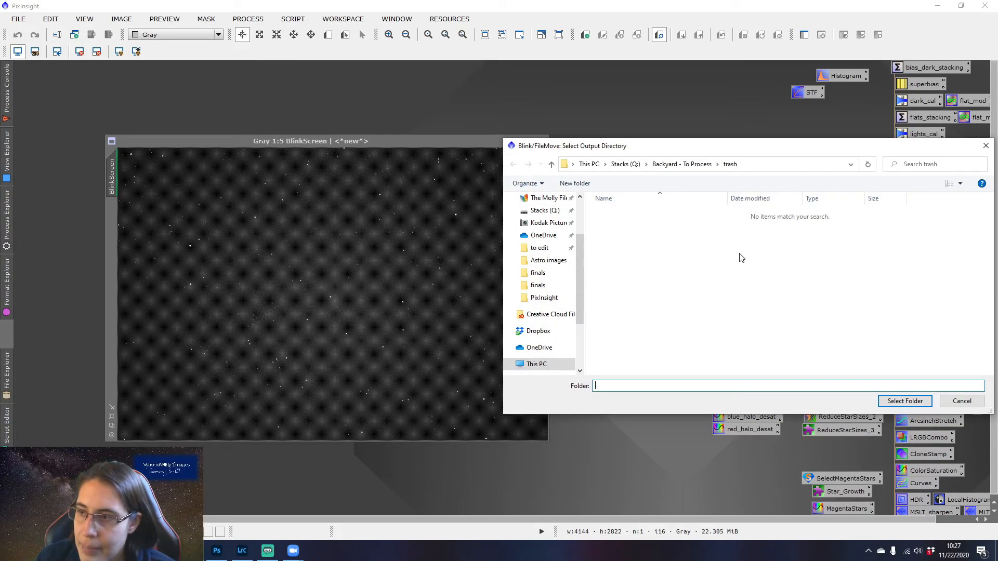
pyautogui.moveTo(581, 284); pyautogui.dragTo(583, 243)
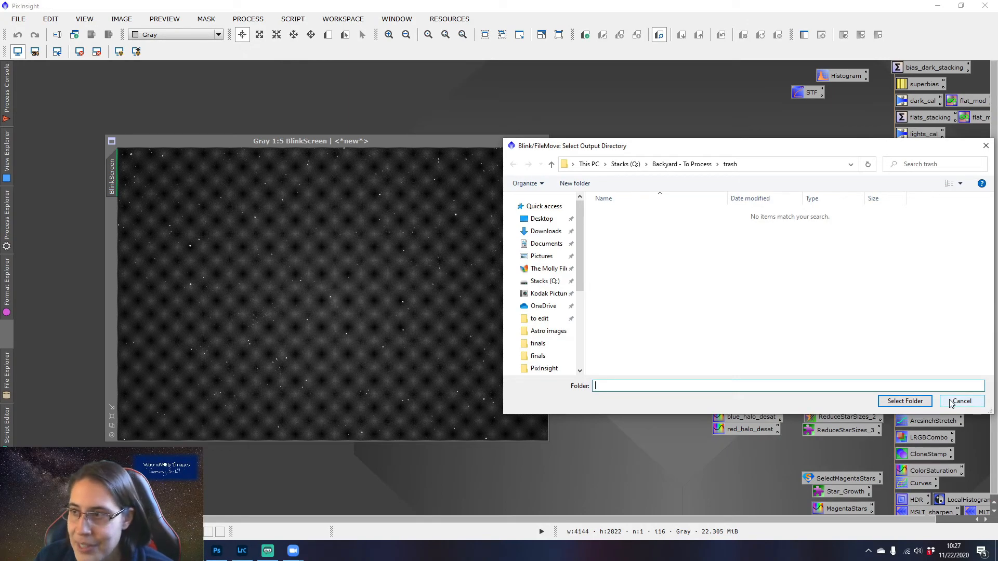
pyautogui.click(986, 147)
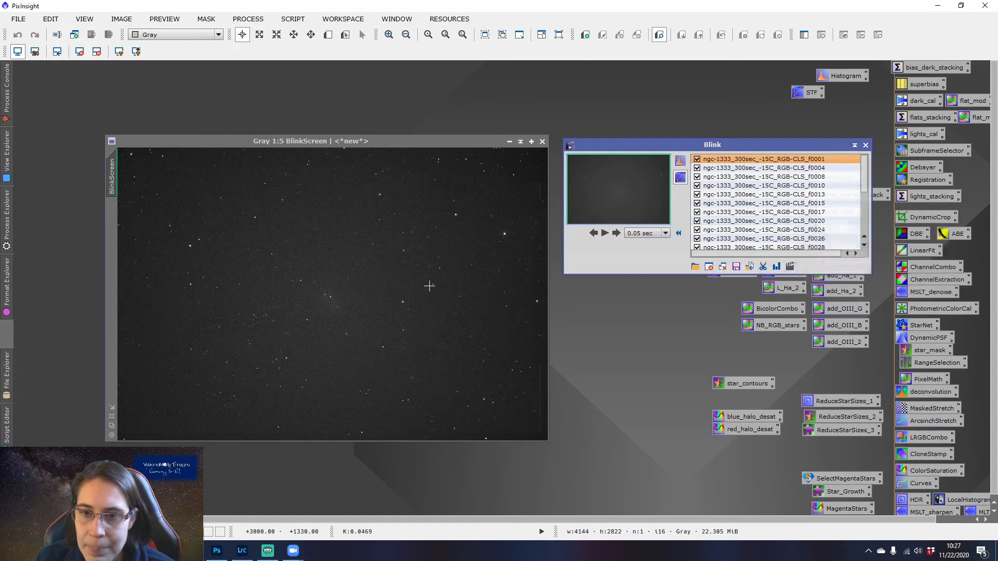
# - Inspect the first light frame at 2:1 once more, and close all the images loaded in Blink
pyautogui.scroll(4, 429, 288)
pyautogui.scroll(1, 430, 287)
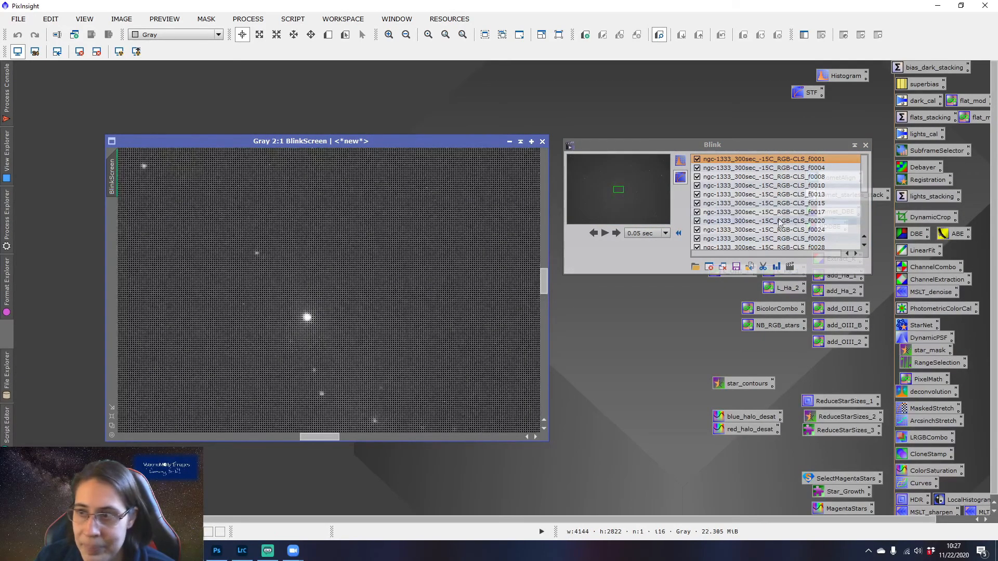
pyautogui.scroll(-5, 393, 265)
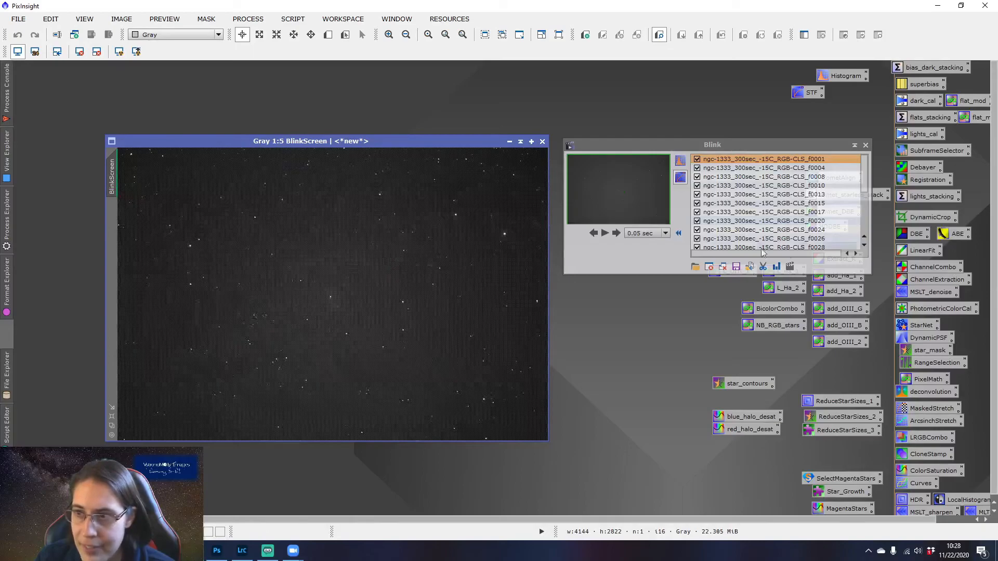
pyautogui.click(722, 267)
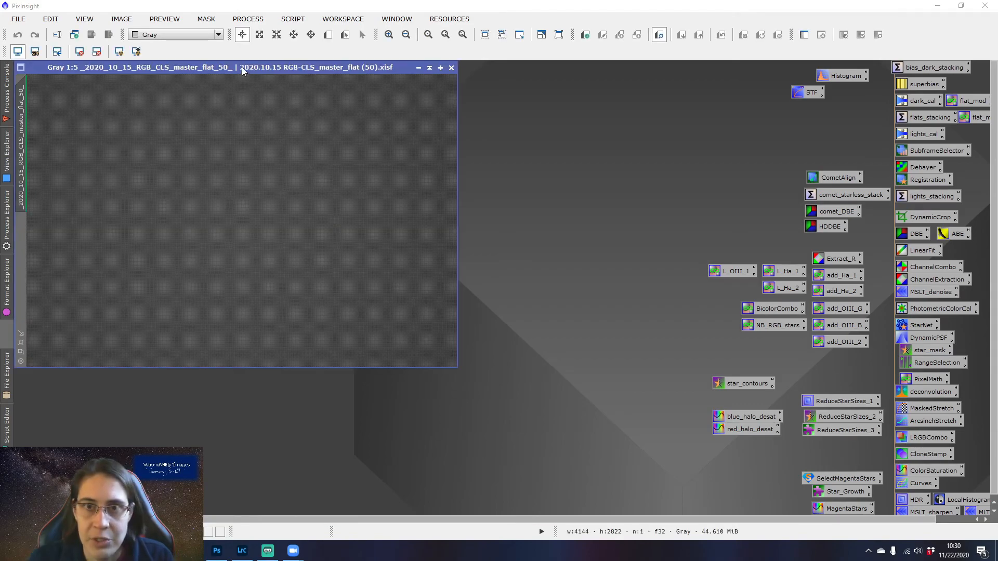
# - Reposition the master flat's window, examine the flat close up, and return to the full-frame view
pyautogui.moveTo(242, 67); pyautogui.dragTo(311, 95)
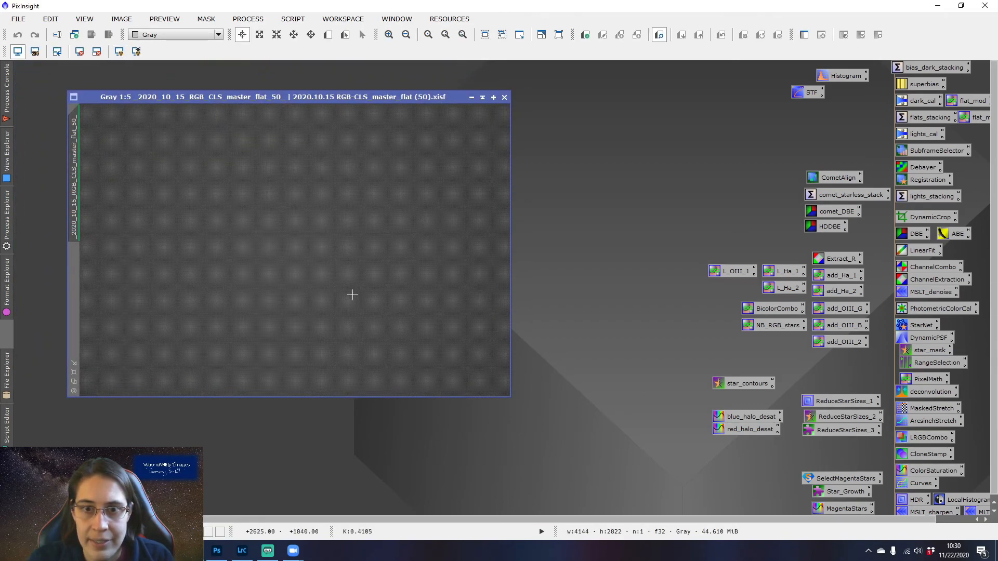
pyautogui.scroll(2, 323, 156)
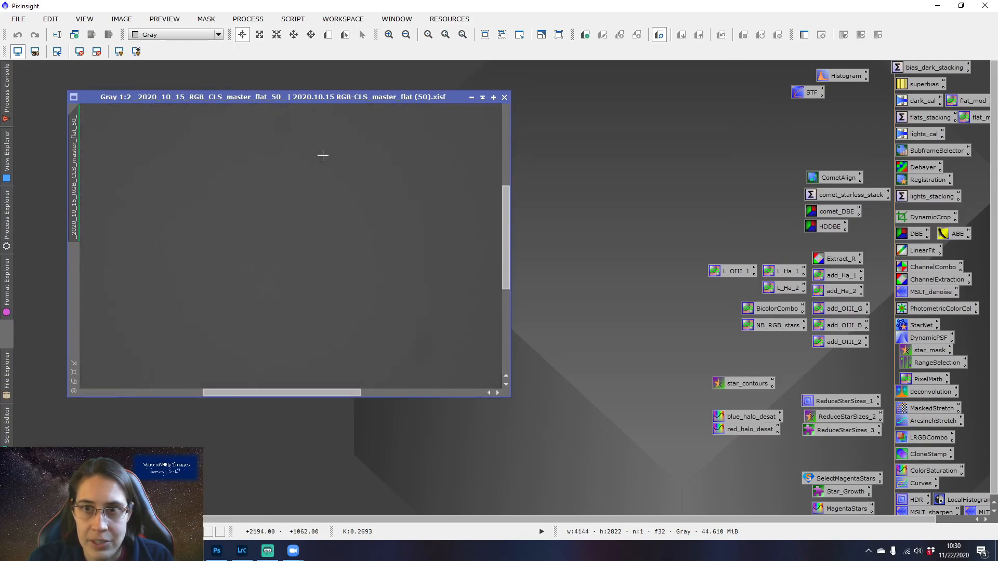
pyautogui.scroll(-2, 383, 316)
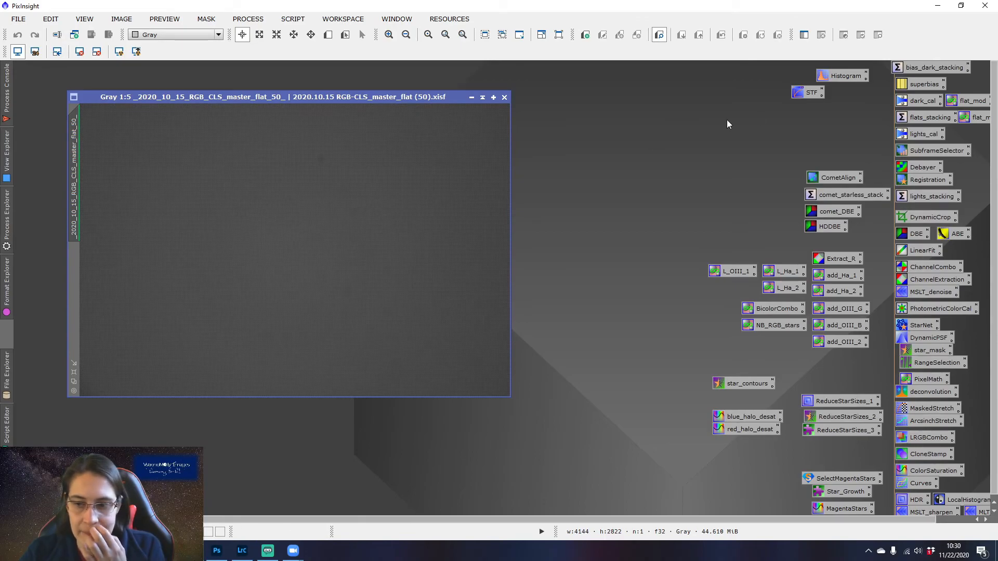
# - Open the Debayer process and apply it with the RGGB pattern and VNG method to the master flat
pyautogui.doubleClick(919, 167)
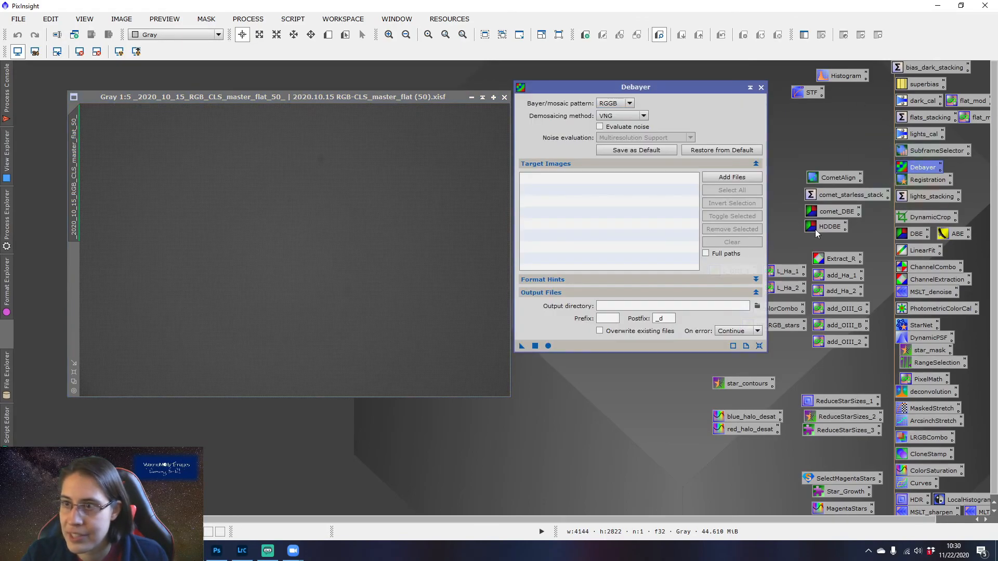
pyautogui.click(535, 346)
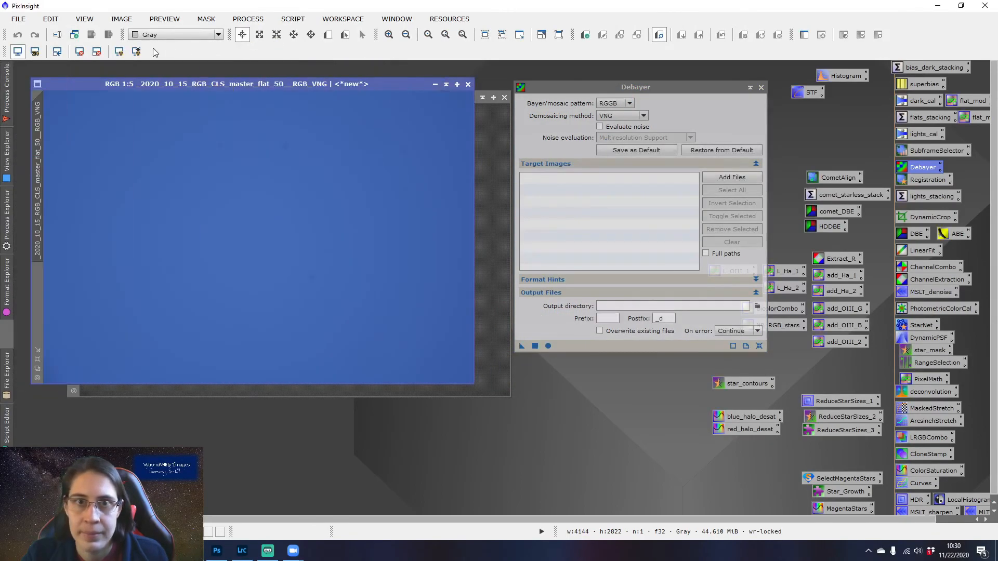
# - Move the debayered flat and Debayer windows aside, and compare the debayered and original master flats' histograms in HistogramTransformation with view tracking enabled
pyautogui.moveTo(656, 89); pyautogui.dragTo(725, 89)
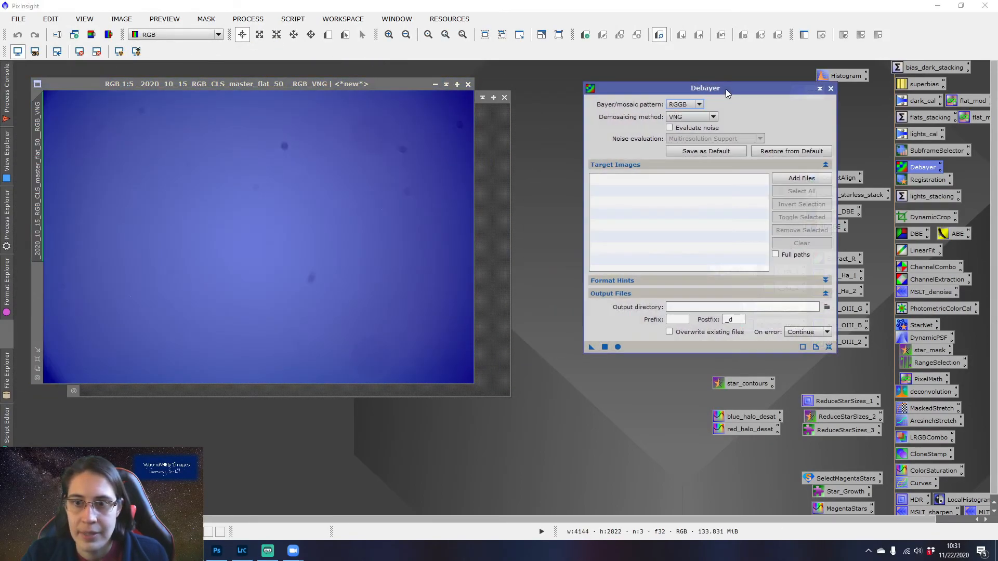
pyautogui.moveTo(294, 87); pyautogui.dragTo(348, 136)
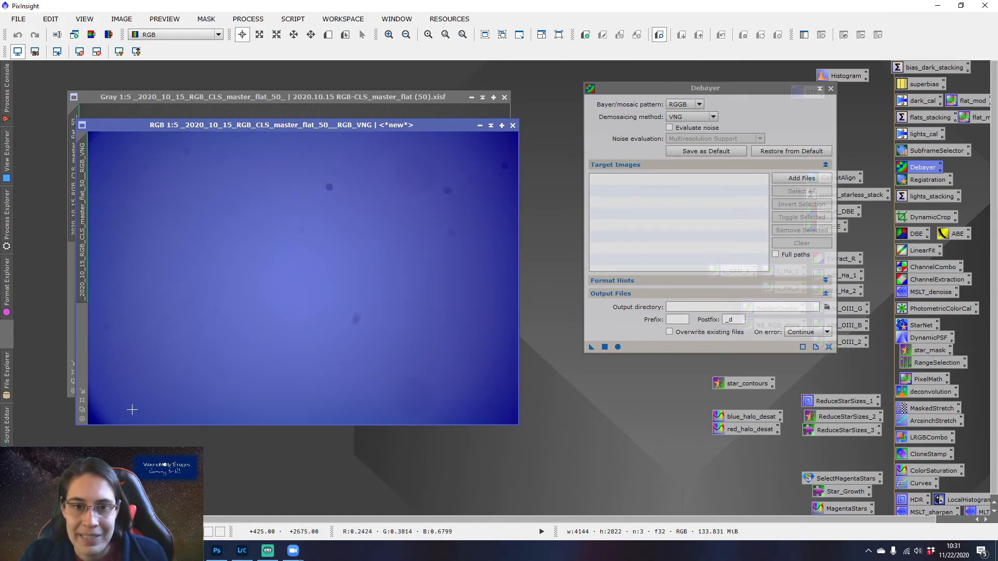
pyautogui.doubleClick(845, 76)
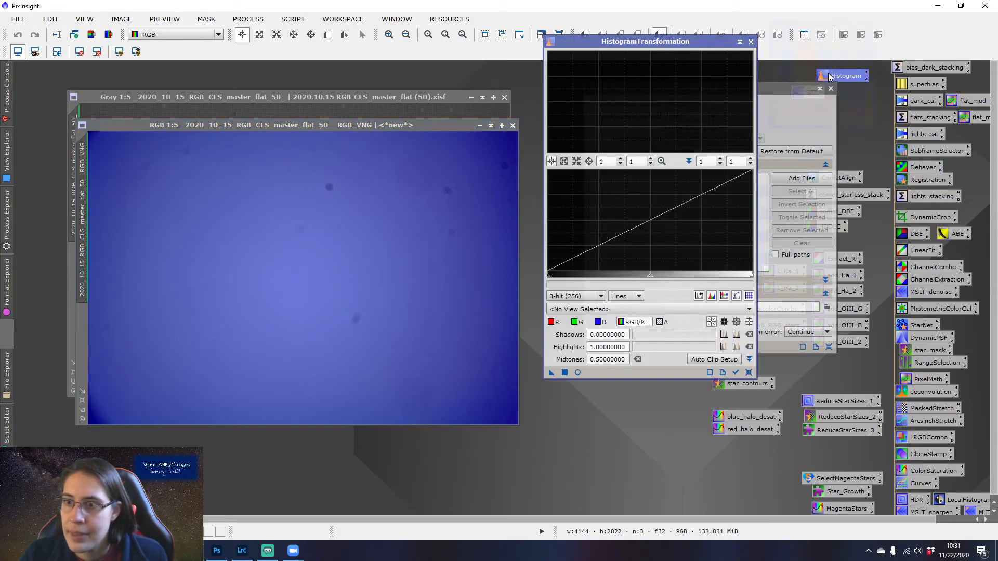
pyautogui.click(735, 373)
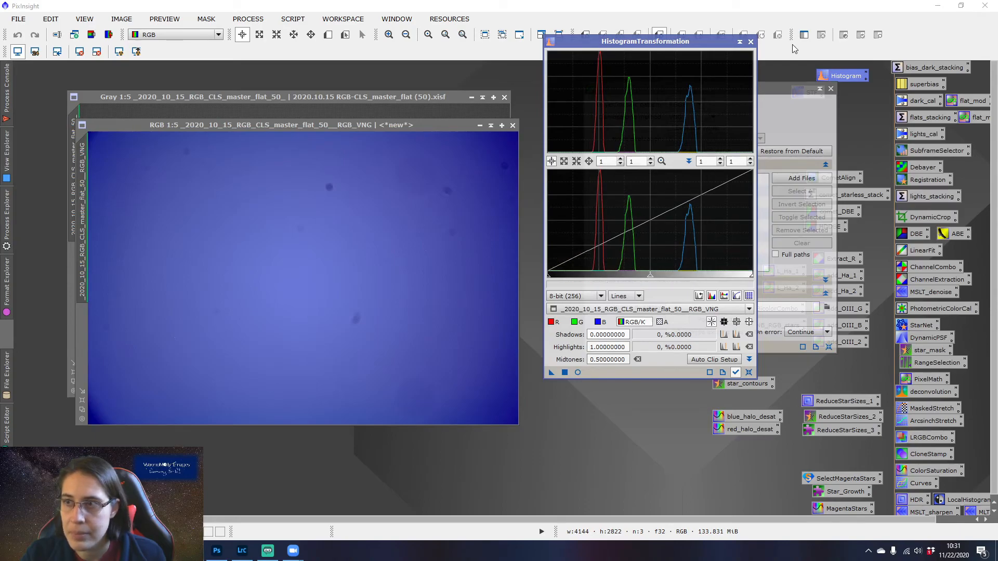
pyautogui.click(490, 97)
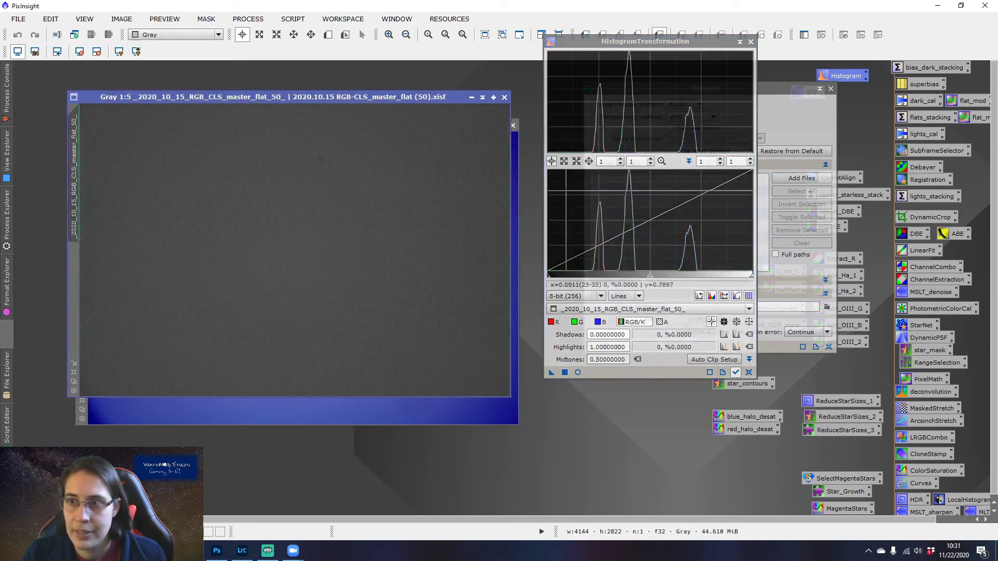
pyautogui.click(750, 42)
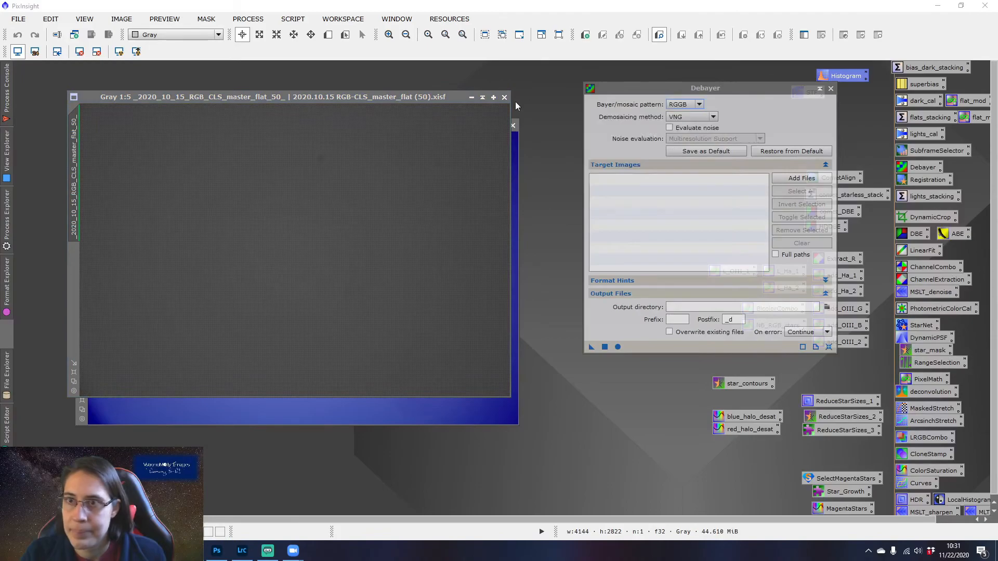
# - Close the original master flat, its debayered copy and the Debayer process
pyautogui.click(504, 99)
pyautogui.click(512, 125)
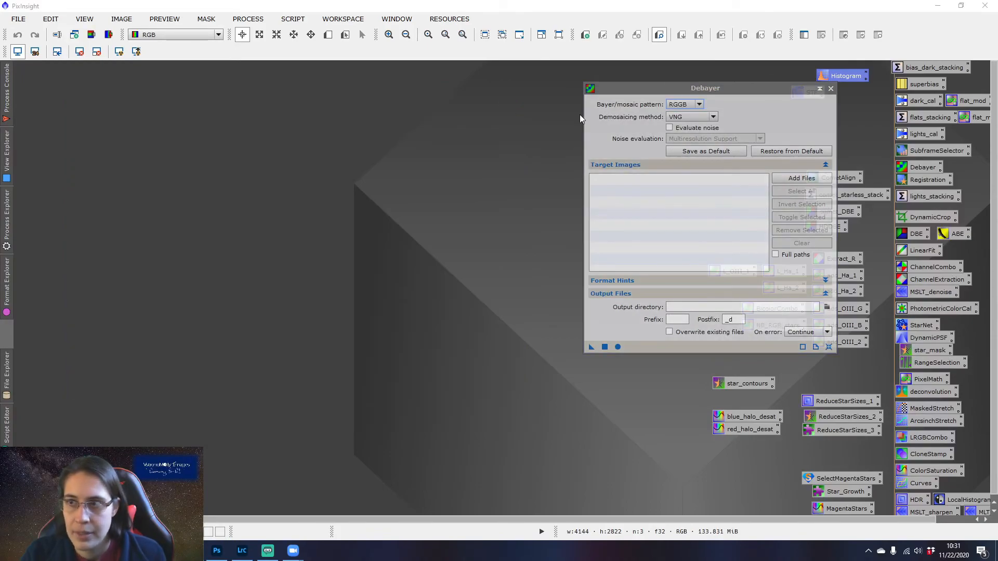
pyautogui.click(830, 90)
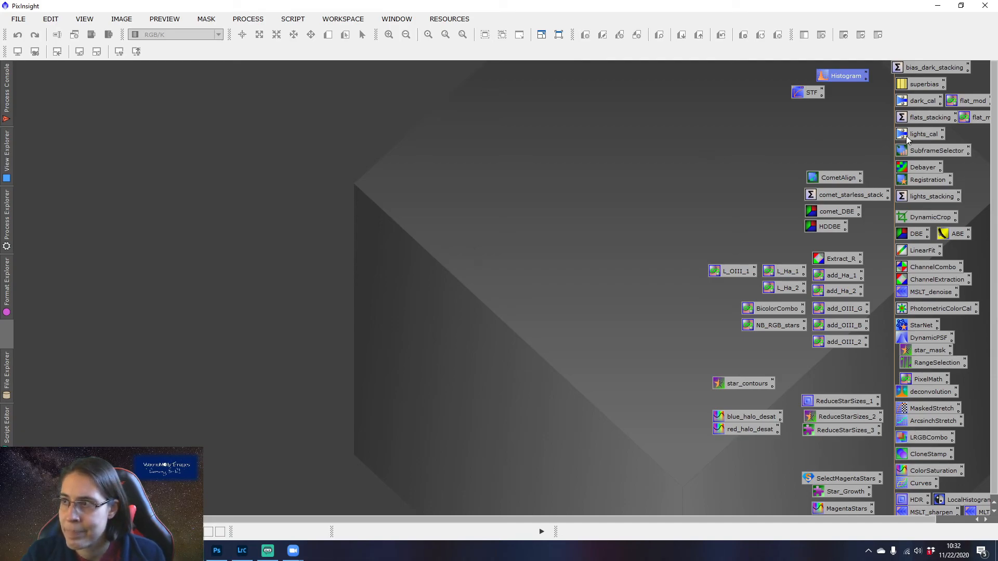
# - Open the bias_dark_stacking ImageIntegration instance and view its input file selection, dismissing it without adding any frames
pyautogui.doubleClick(917, 70)
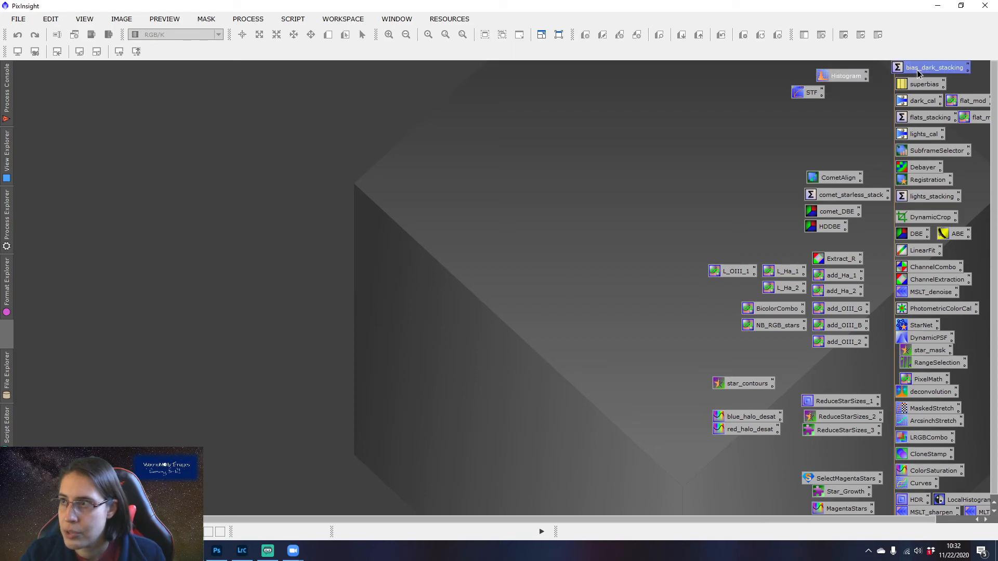
pyautogui.moveTo(598, 76); pyautogui.dragTo(637, 54)
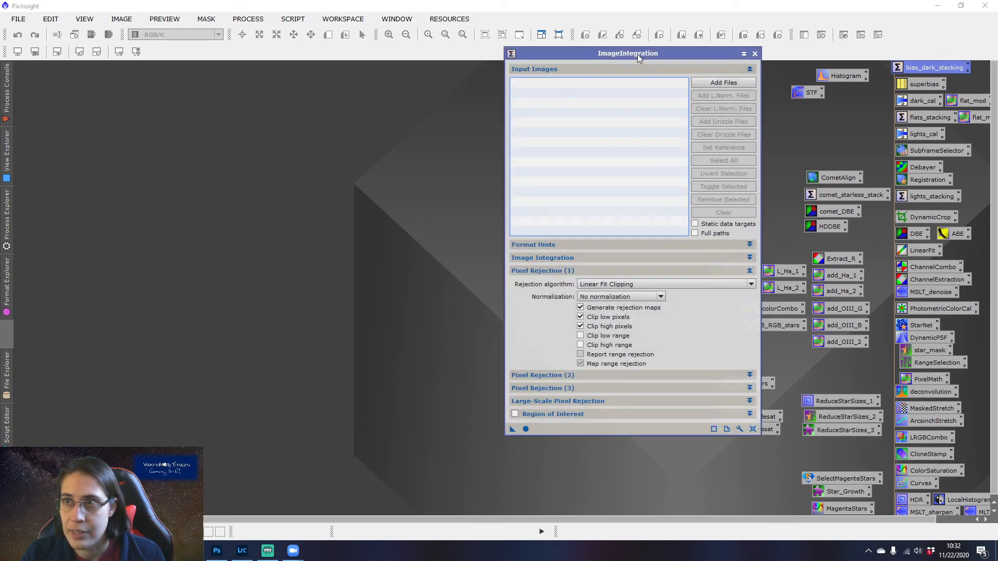
pyautogui.click(249, 19)
pyautogui.moveTo(358, 22)
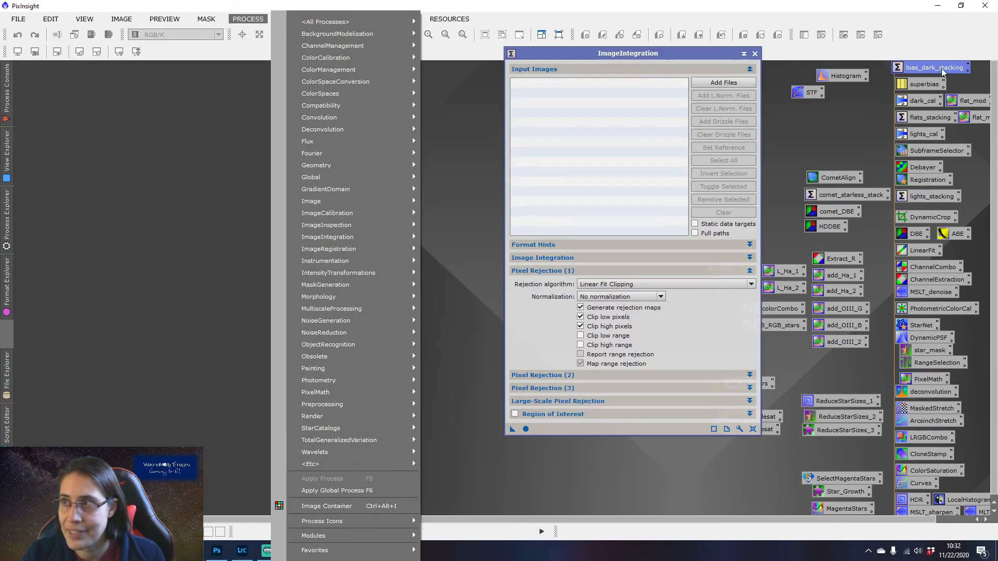
pyautogui.moveTo(644, 55); pyautogui.dragTo(629, 54)
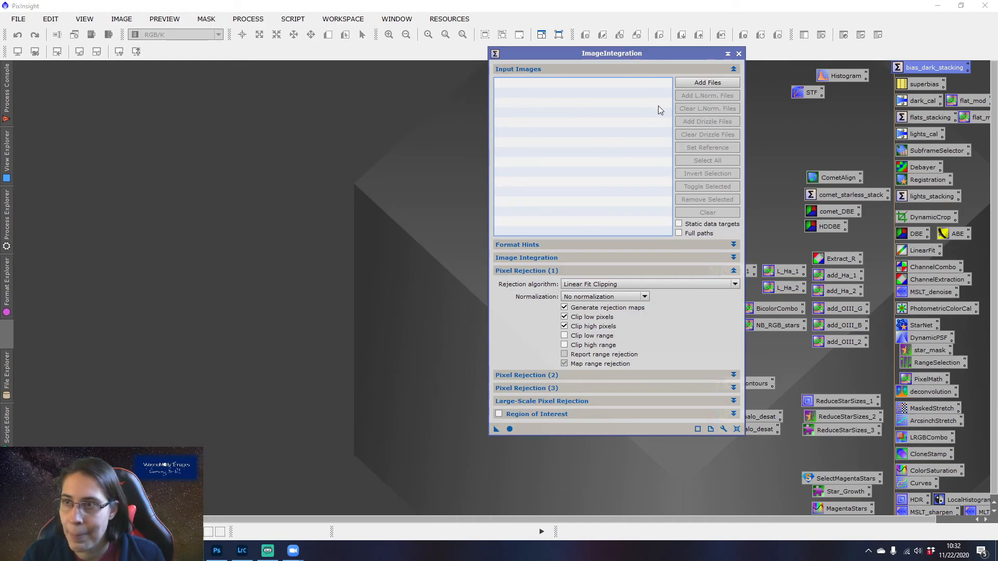
pyautogui.click(722, 82)
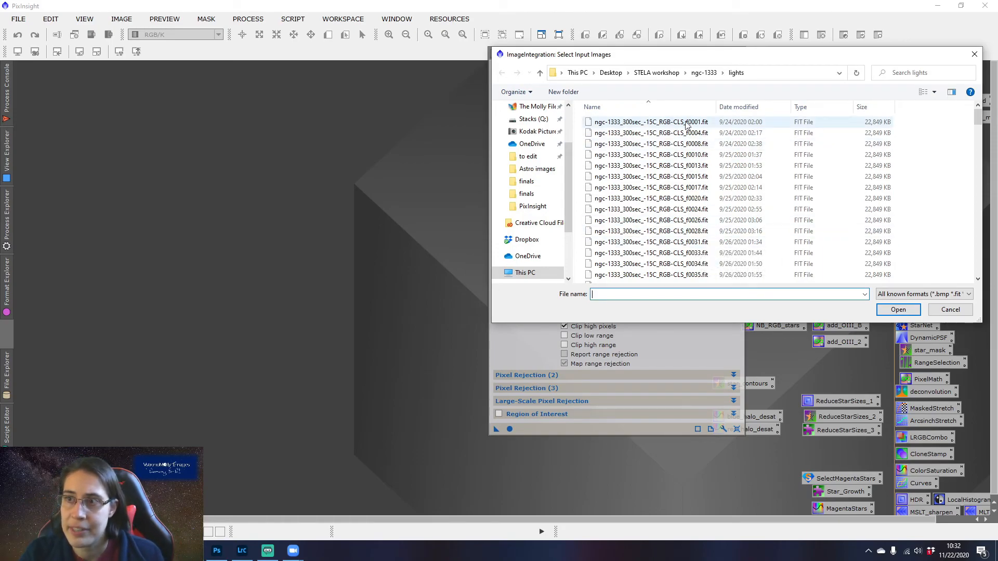
pyautogui.click(950, 310)
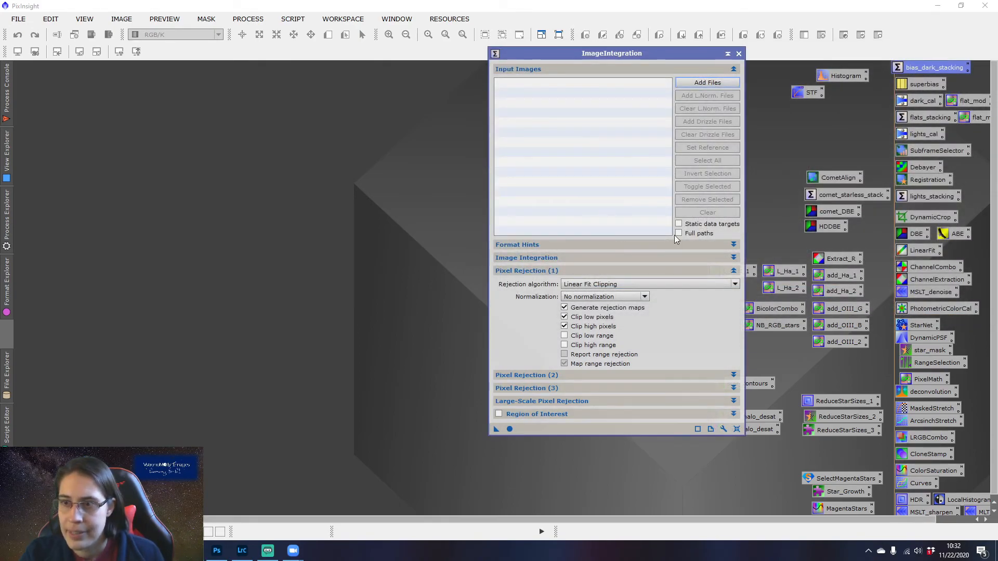
# - Review the integration settings and the available rejection algorithms for bias and dark stacking, and close ImageIntegration without changes
pyautogui.click(735, 258)
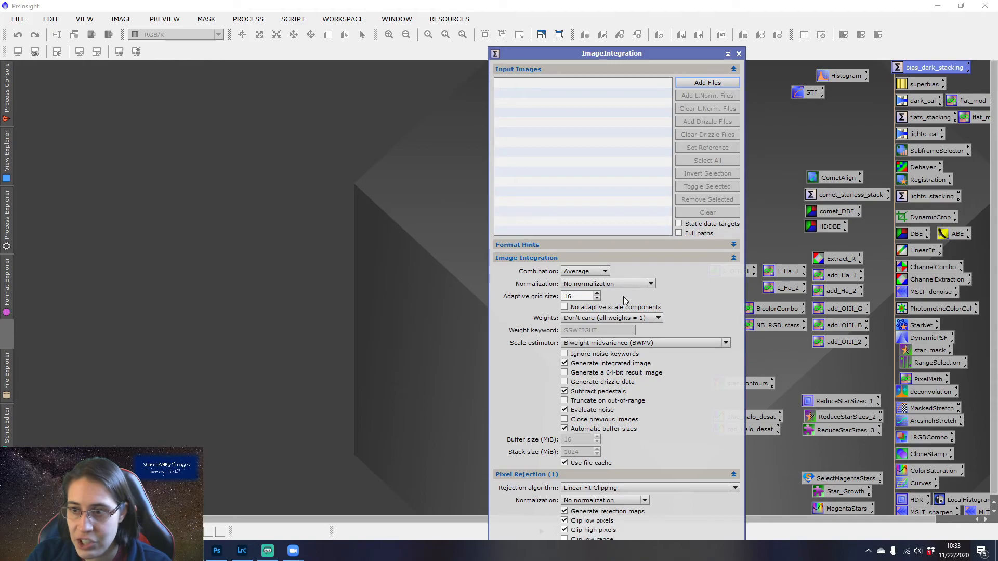
pyautogui.click(735, 257)
pyautogui.moveTo(656, 287)
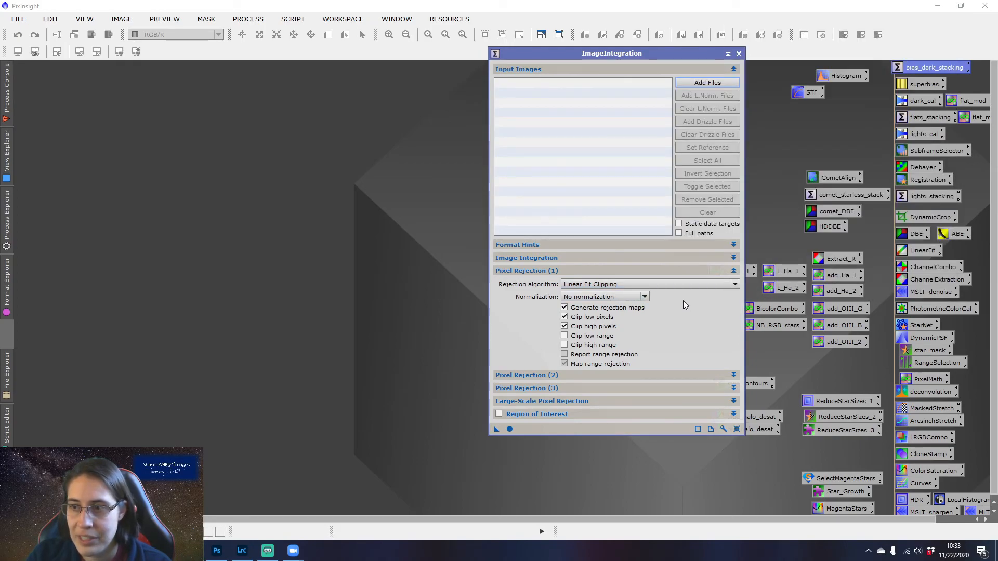
pyautogui.click(682, 285)
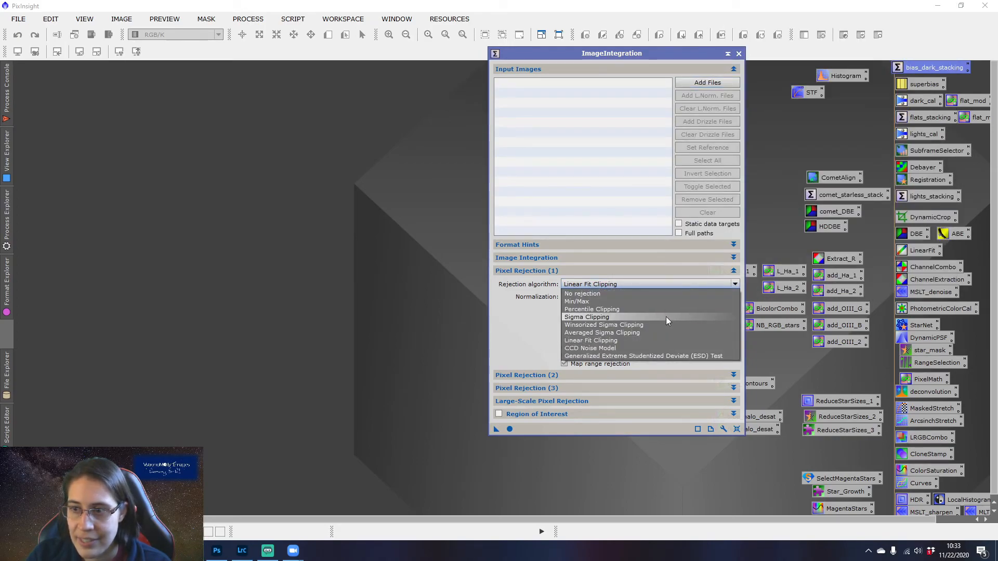
pyautogui.click(657, 285)
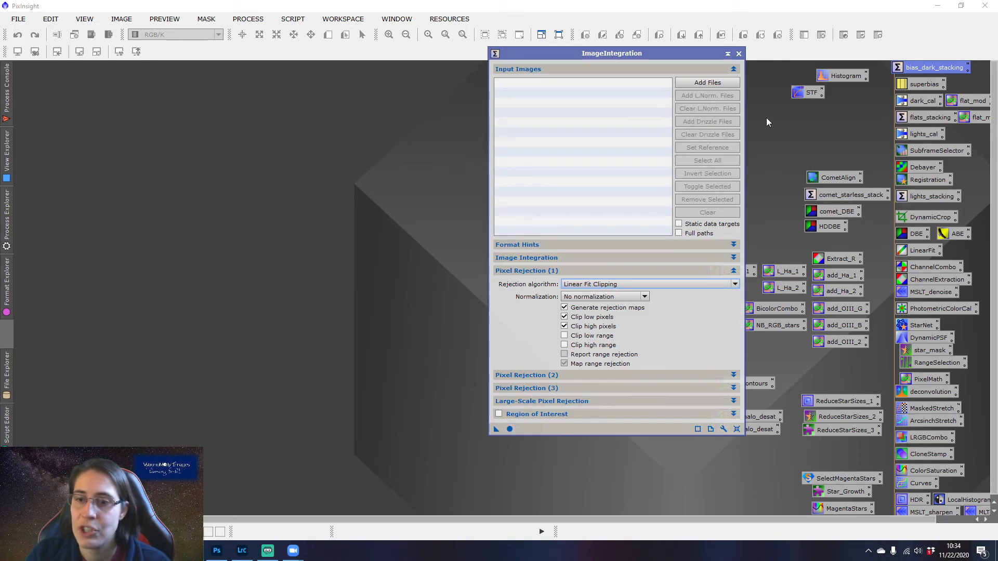
pyautogui.click(739, 53)
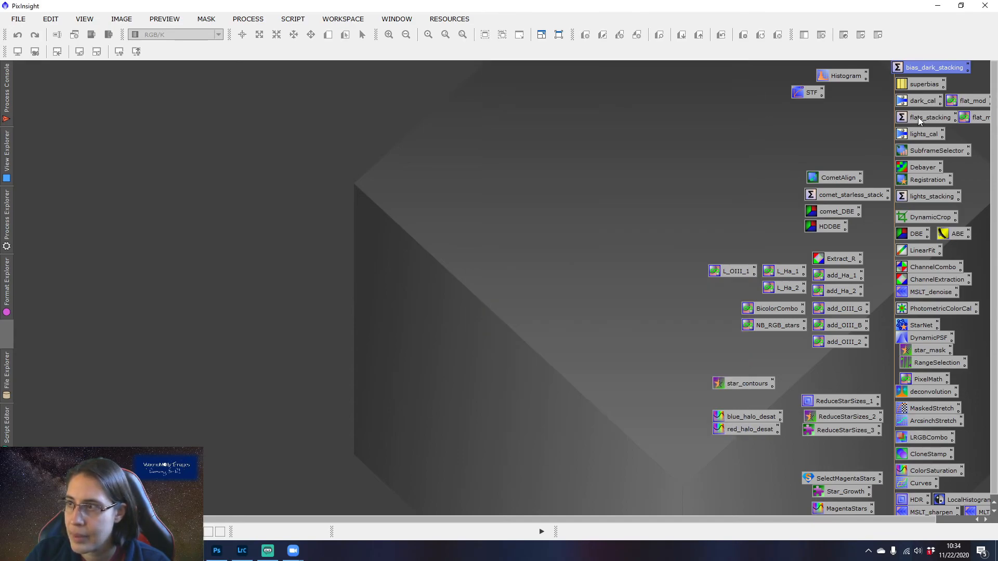
# - Open the flats_stacking ImageIntegration instance, review its image integration and first pixel rejection settings, and close it
pyautogui.doubleClick(919, 119)
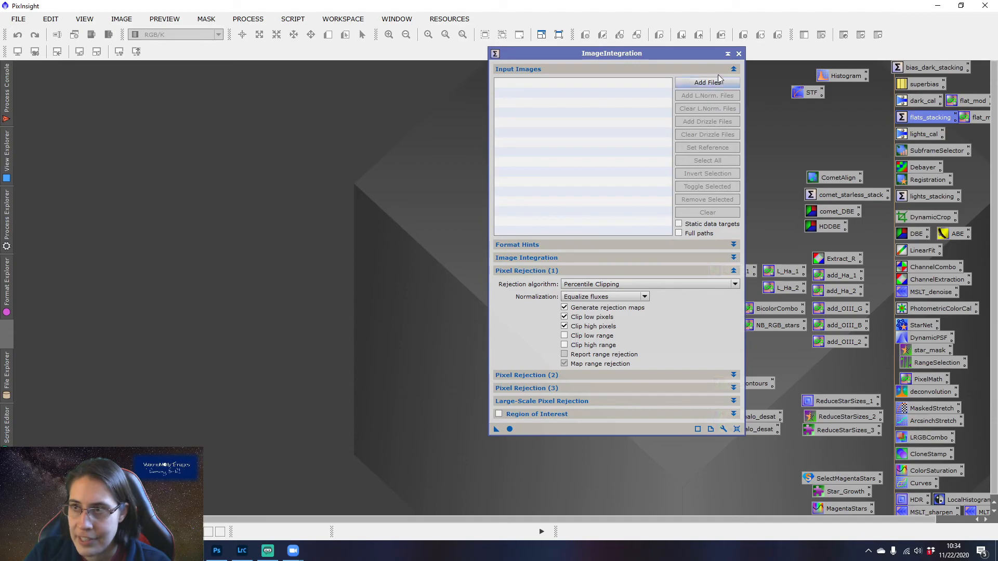
pyautogui.moveTo(675, 54); pyautogui.dragTo(675, 23)
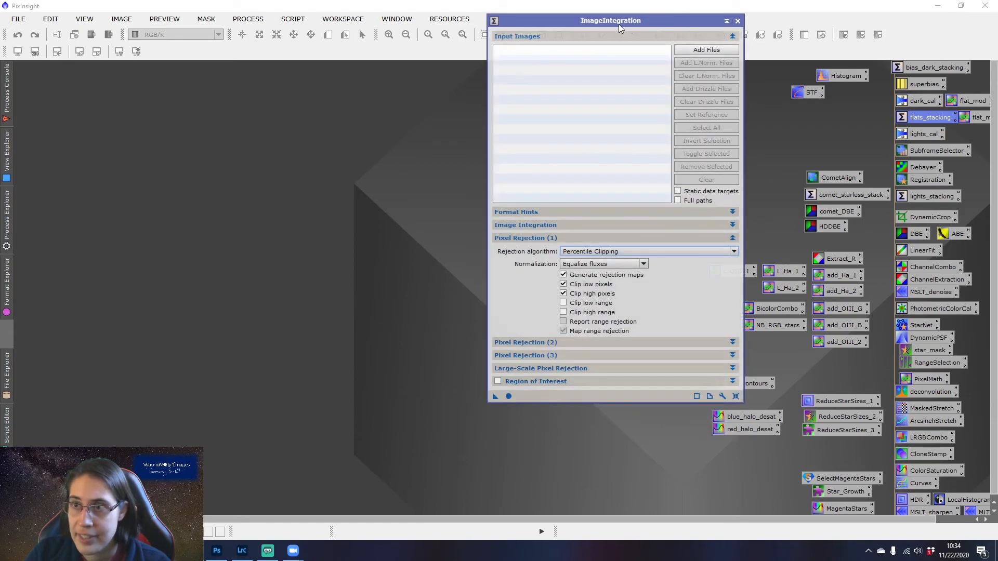
pyautogui.click(732, 225)
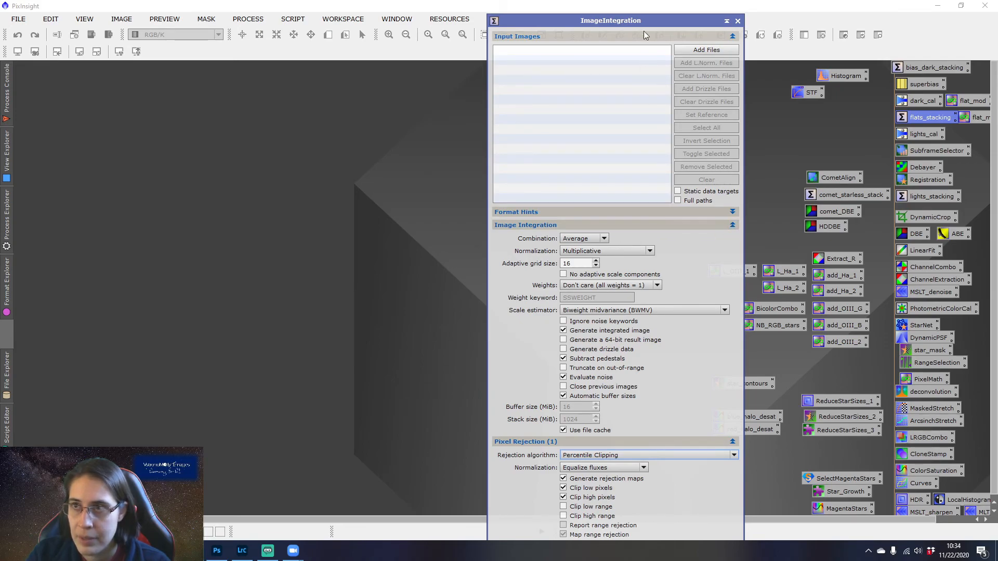
pyautogui.moveTo(640, 21); pyautogui.dragTo(642, 11)
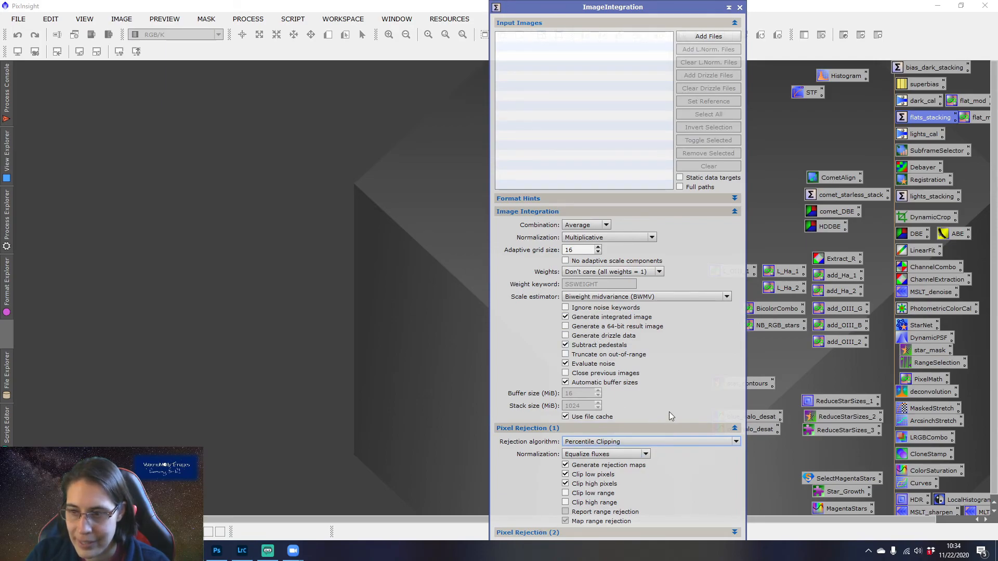
pyautogui.moveTo(647, 444)
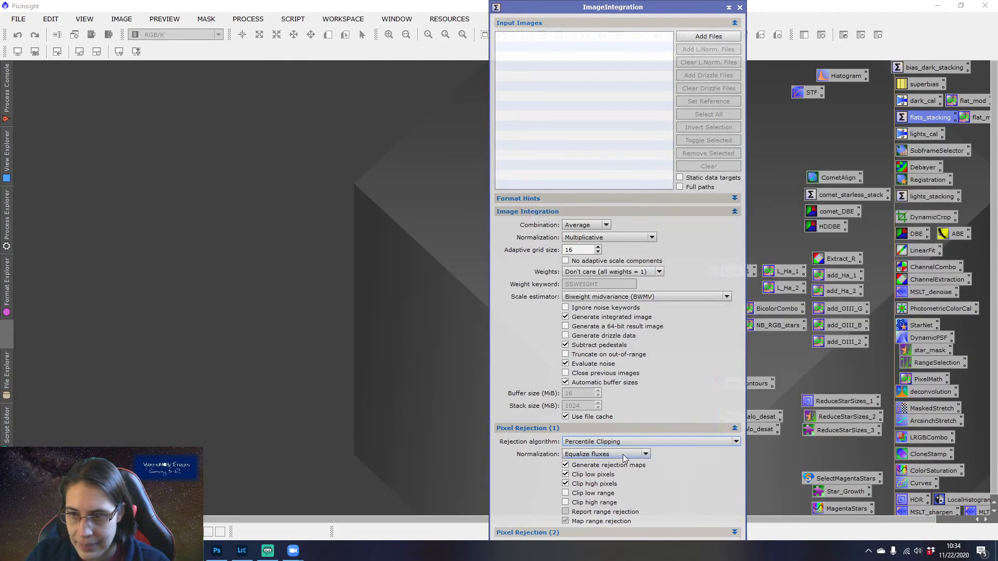
pyautogui.moveTo(620, 456)
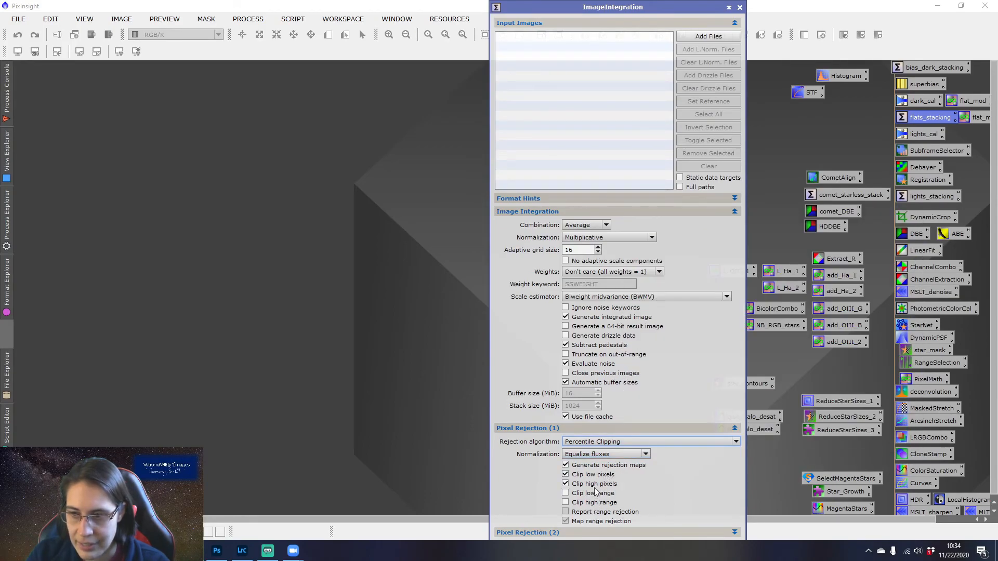
pyautogui.click(733, 430)
pyautogui.click(735, 441)
pyautogui.click(735, 442)
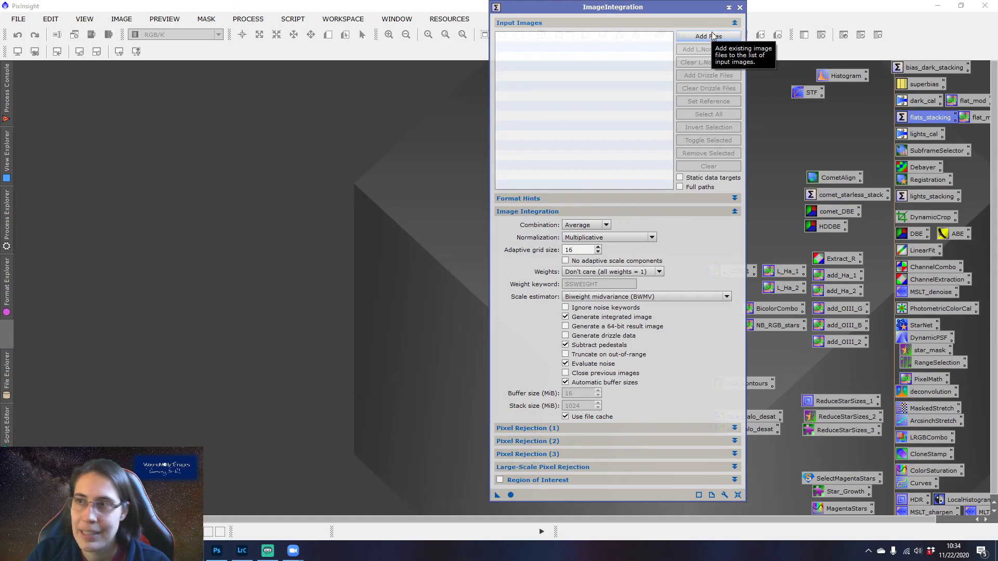
pyautogui.click(740, 8)
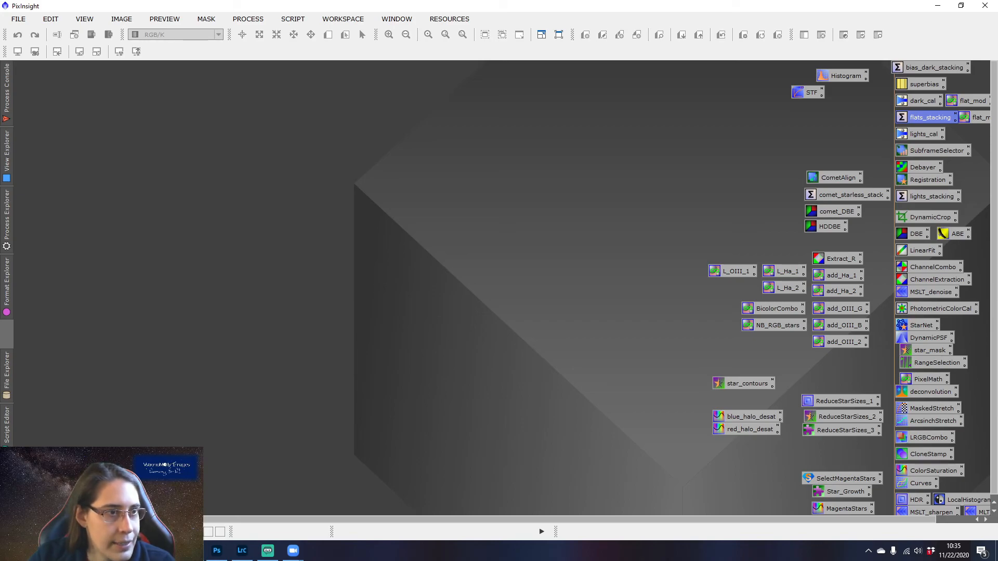
# - Bring up the cal folder in File Explorer and go through the master dark and the four modified master flats
pyautogui.moveTo(0, 86); pyautogui.dragTo(327, 93)
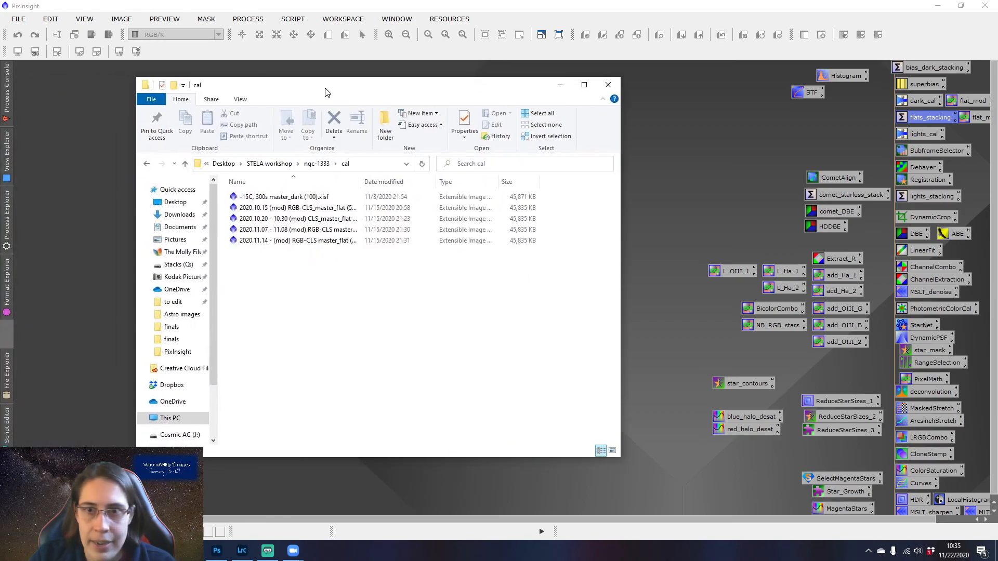
pyautogui.click(364, 198)
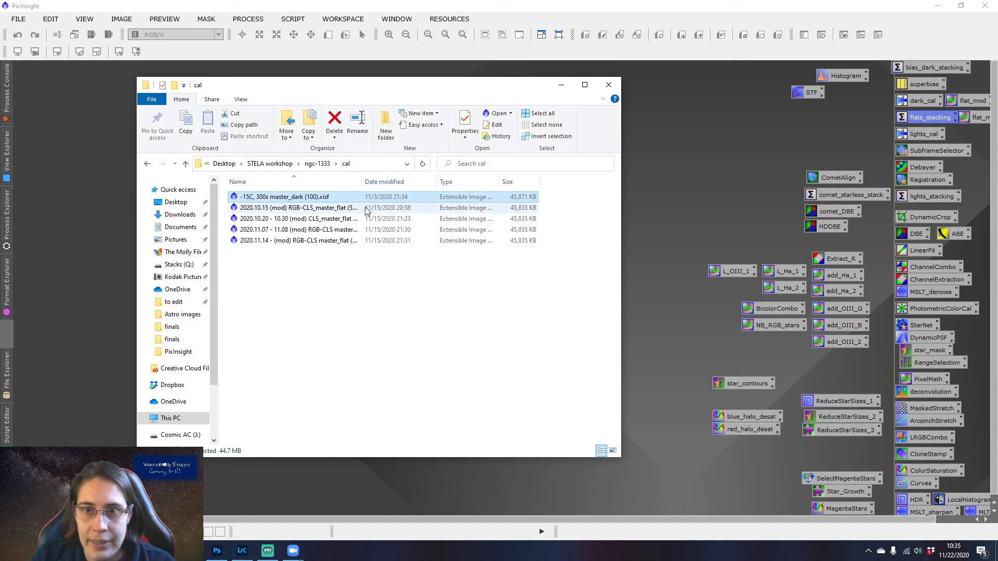
pyautogui.click(366, 208)
pyautogui.click(365, 219)
pyautogui.click(365, 230)
pyautogui.click(364, 240)
pyautogui.click(364, 267)
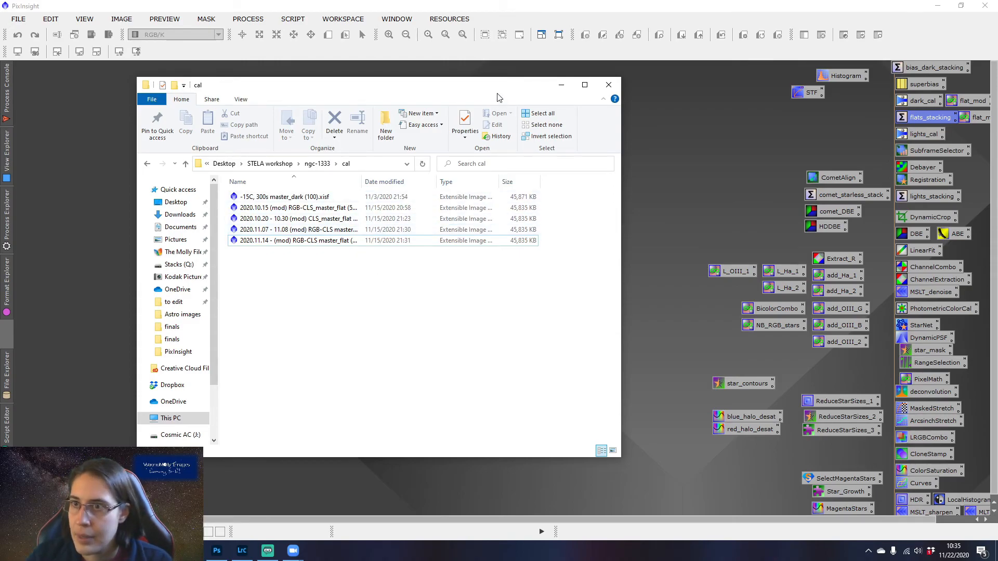
# - Reposition the File Explorer window, return to the ngc-1333 folder, and minimize it to get back to PixInsight
pyautogui.moveTo(499, 94); pyautogui.dragTo(488, 88)
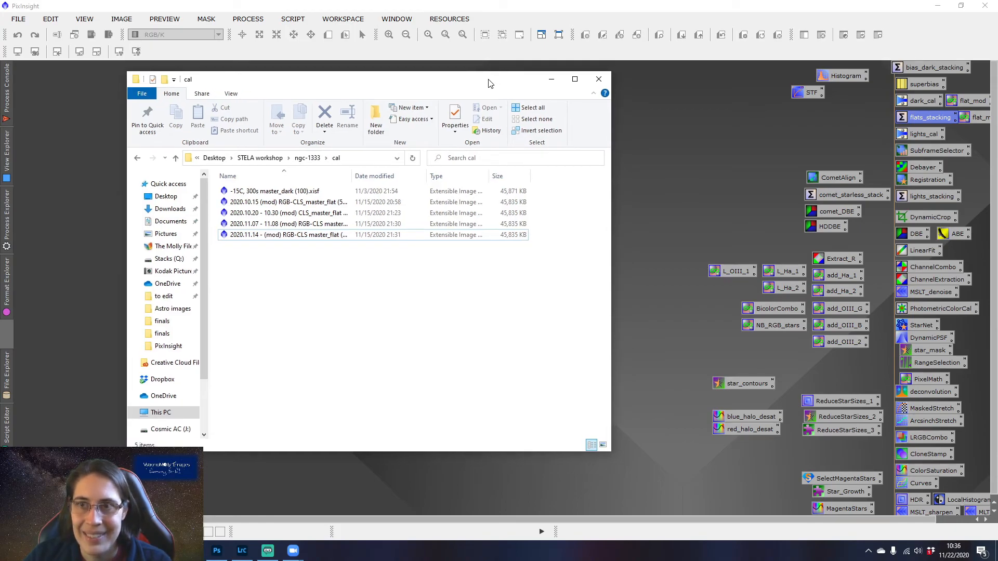
pyautogui.moveTo(490, 83); pyautogui.dragTo(507, 100)
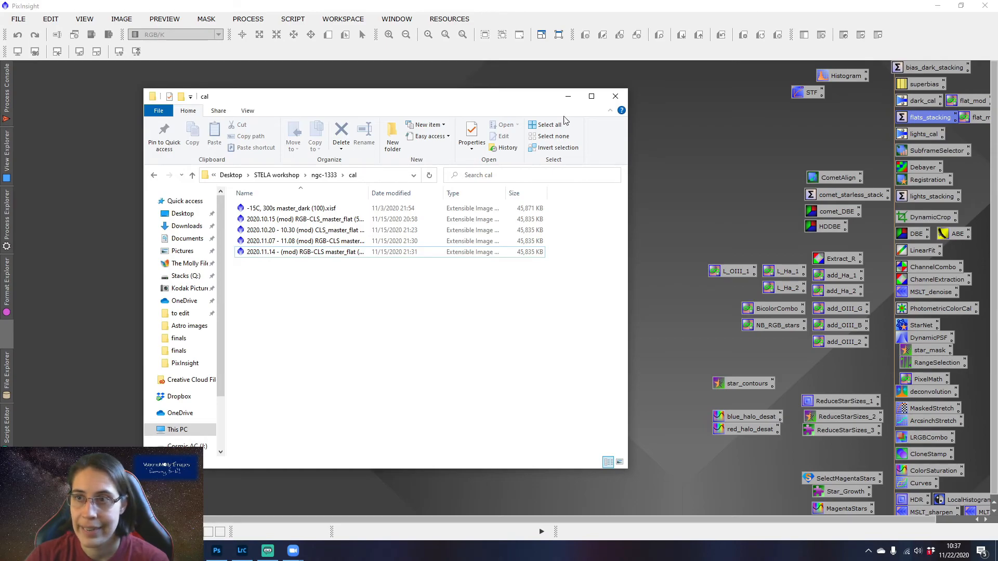
pyautogui.click(324, 174)
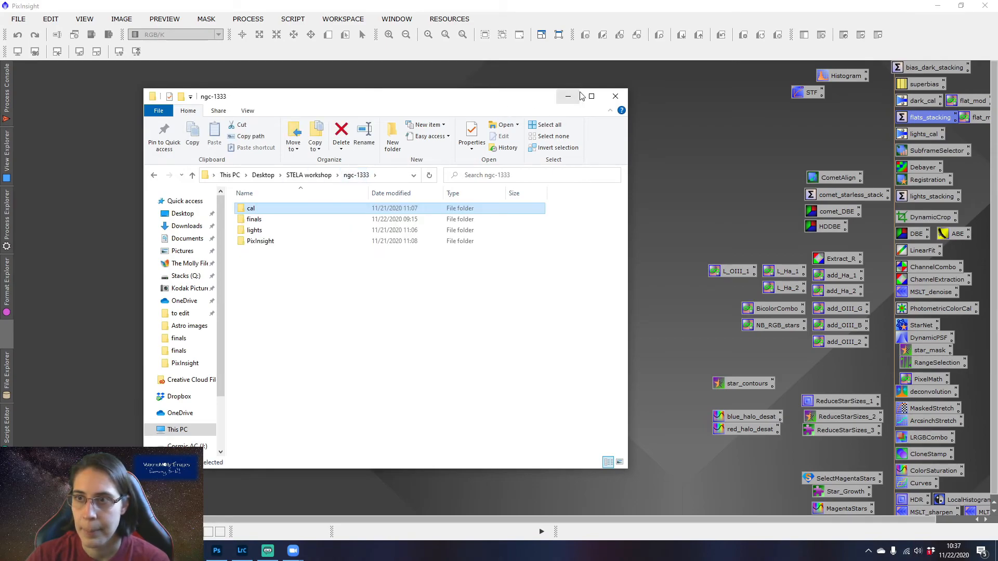
pyautogui.click(569, 97)
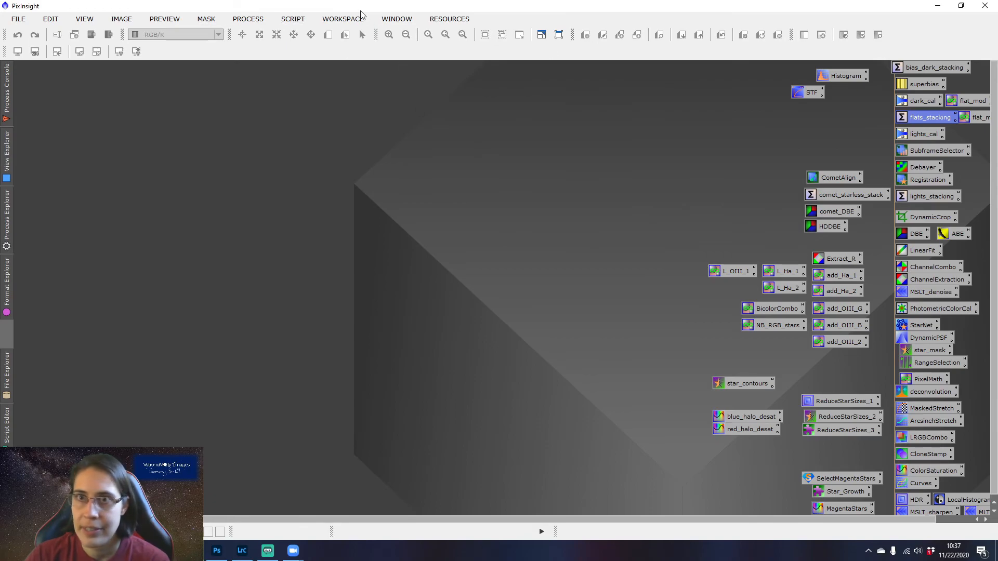
pyautogui.click(248, 19)
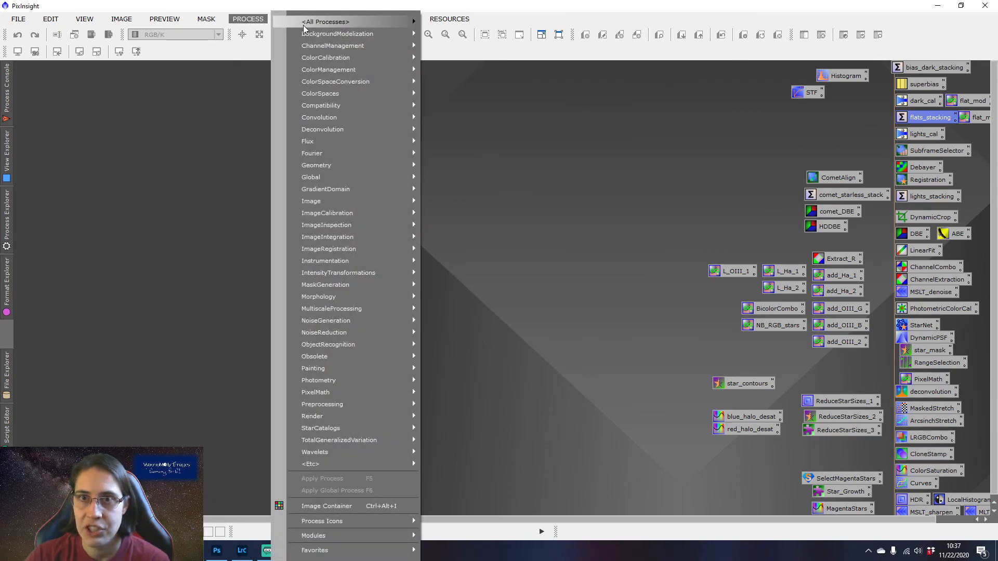
pyautogui.moveTo(411, 23)
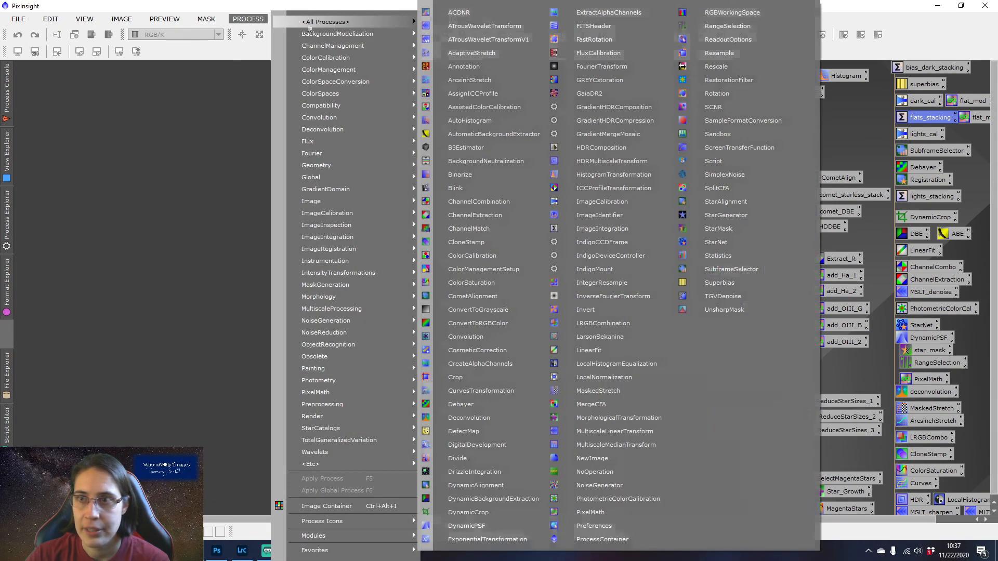
pyautogui.click(639, 204)
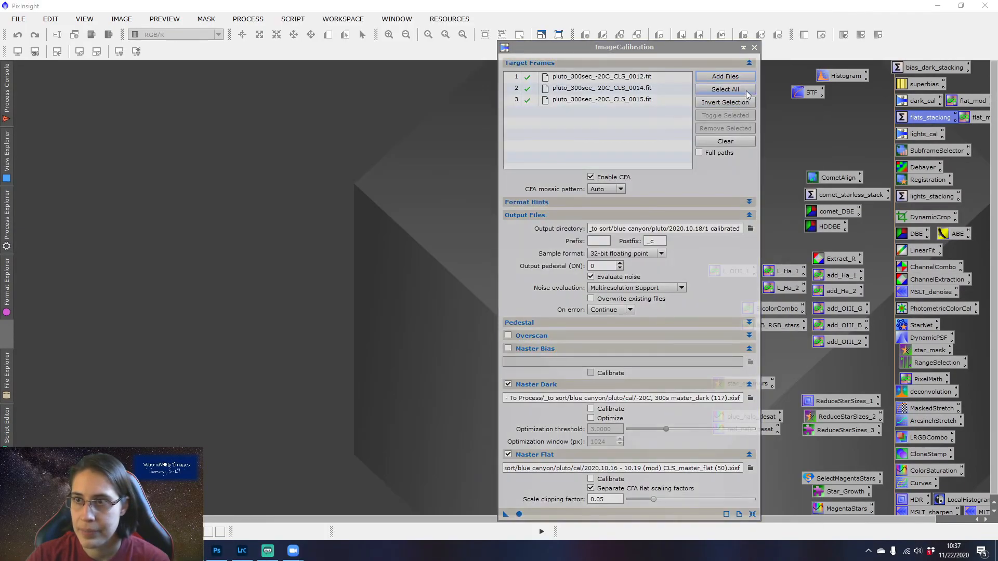
pyautogui.click(755, 48)
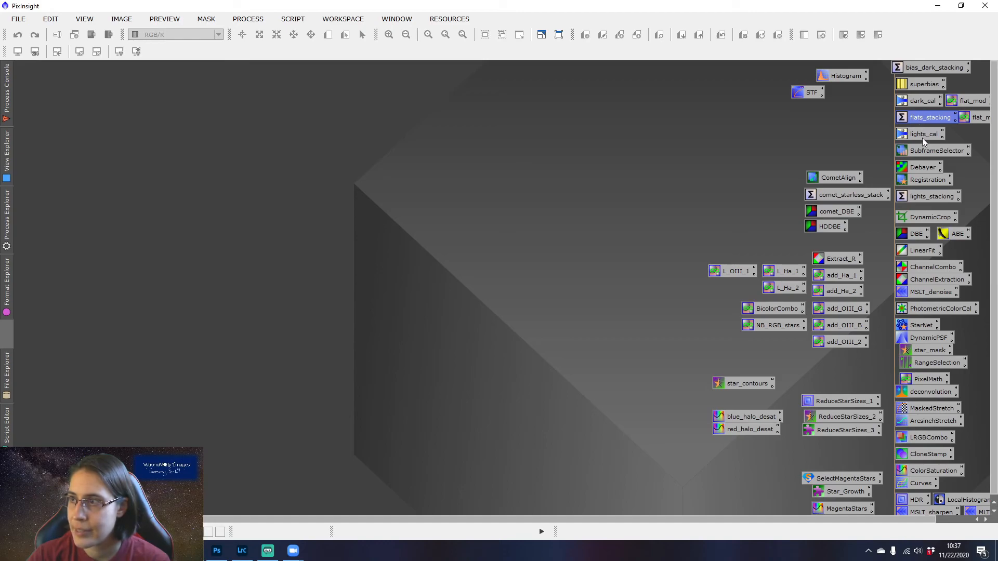
# - Open the lights_cal ImageCalibration instance, load every frame in the lights folder as target frames, and disable CFA
pyautogui.doubleClick(923, 134)
pyautogui.moveTo(667, 48); pyautogui.dragTo(644, 29)
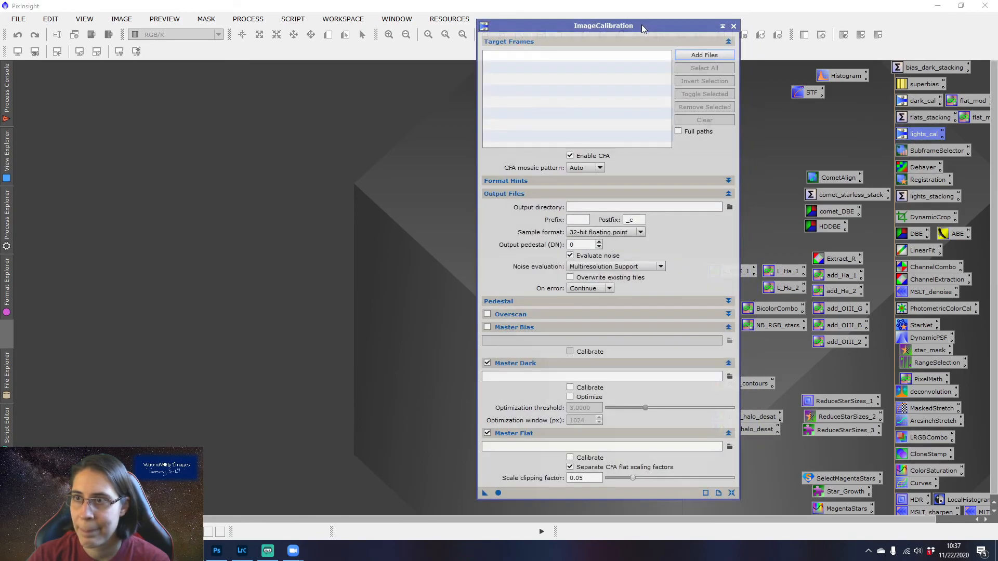
pyautogui.click(704, 55)
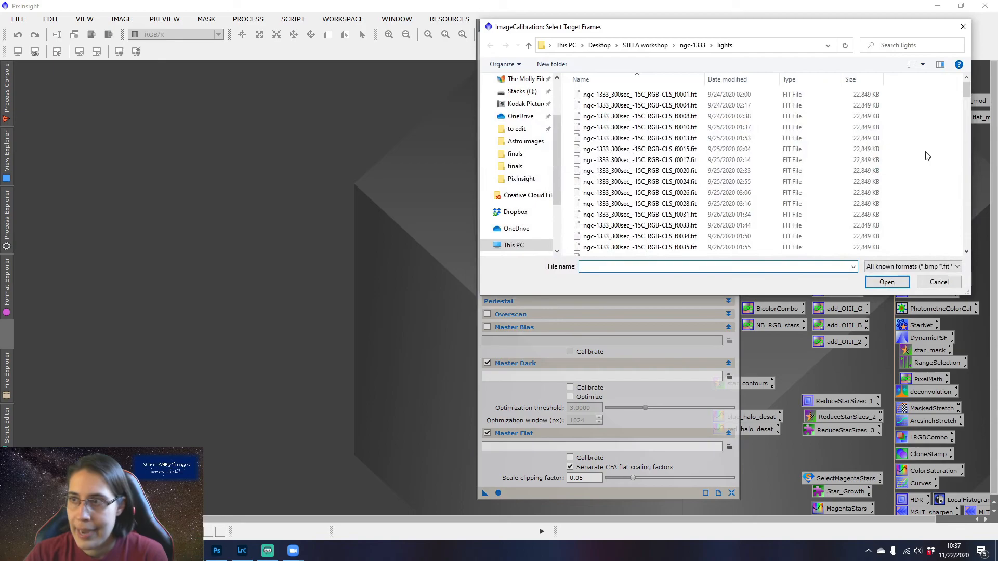
pyautogui.hotkey('ctrl', 'a')
pyautogui.click(901, 284)
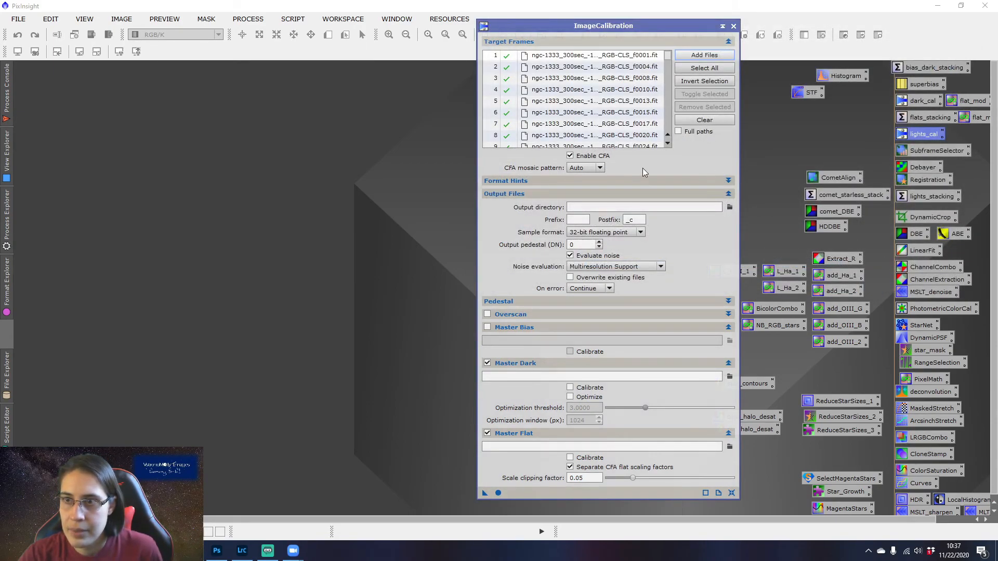
pyautogui.click(571, 156)
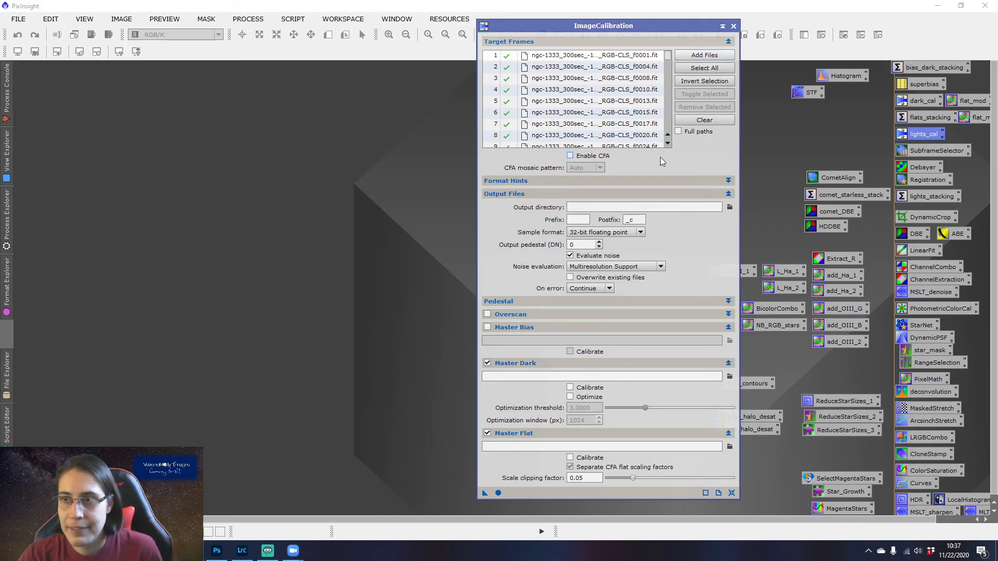
# - Create a folder named "1 calibrated" inside the ngc-1333 PixInsight folder and set it as the output directory
pyautogui.click(730, 208)
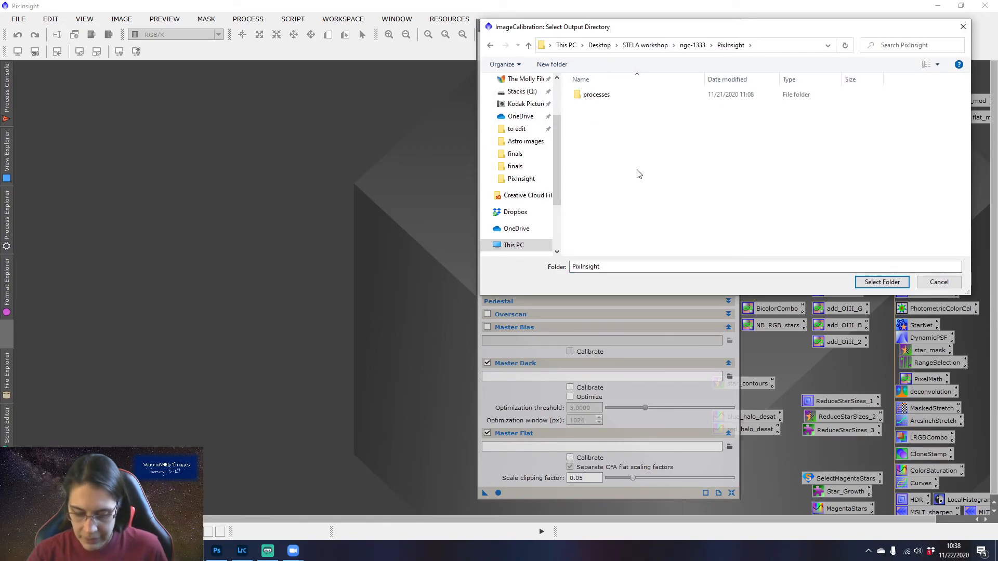
pyautogui.hotkey('ctrl', 'shift', 'n')
pyautogui.write('1 calibrated')
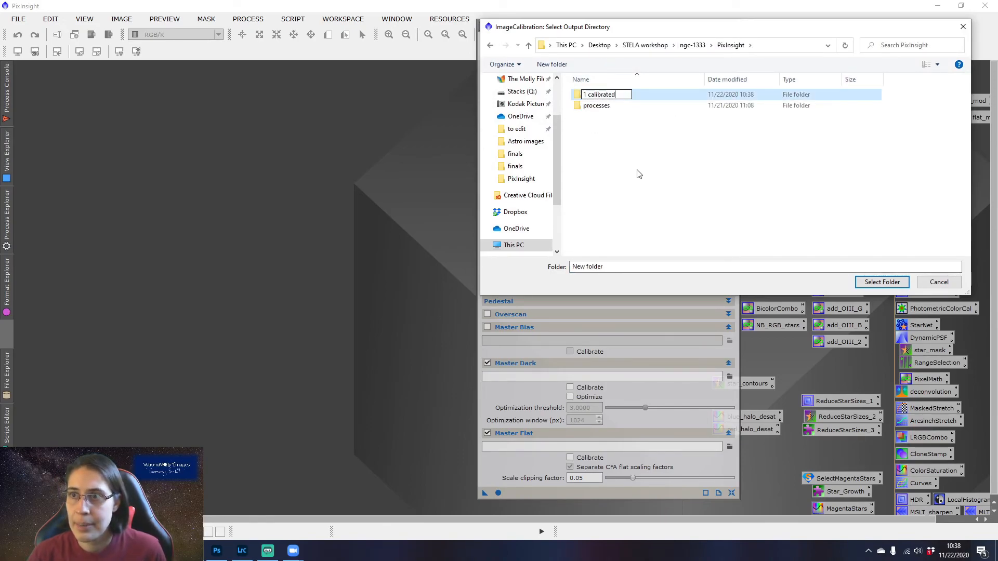
pyautogui.press('Return')
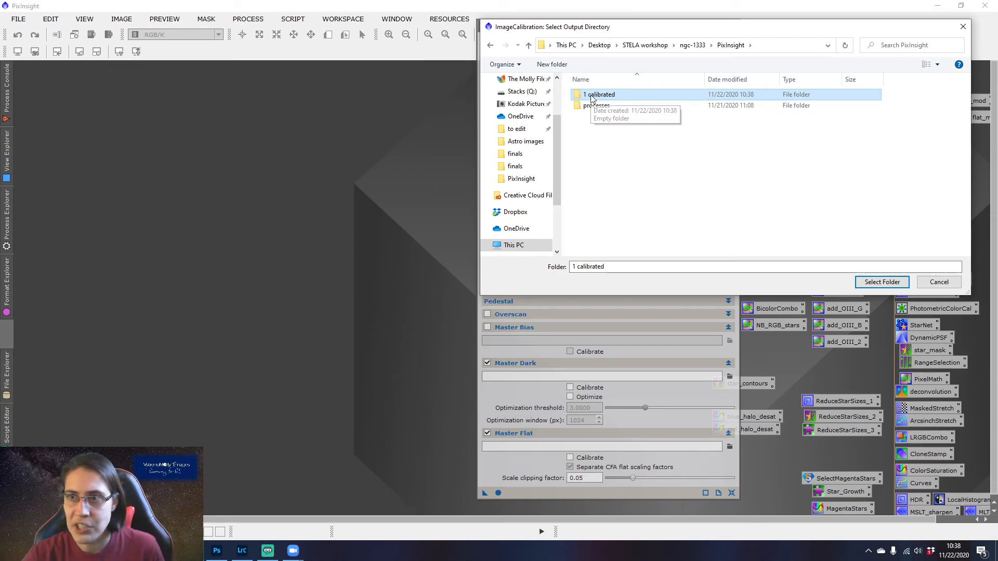
pyautogui.click(877, 284)
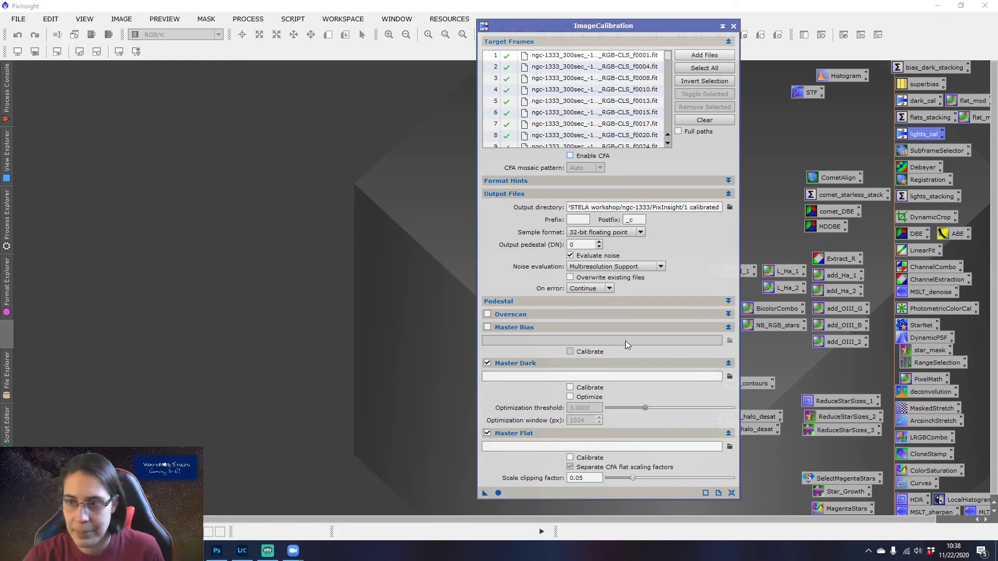
# - Set "-15C, 300s master_dark (100).xisf" from the cal folder as the master dark
pyautogui.click(730, 376)
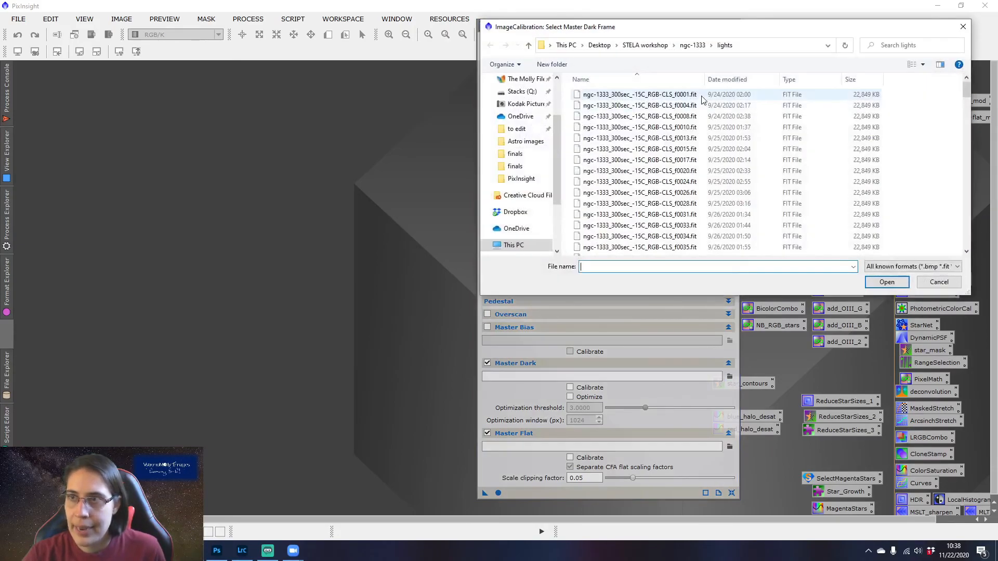
pyautogui.click(694, 45)
pyautogui.doubleClick(644, 96)
pyautogui.click(662, 96)
pyautogui.click(885, 281)
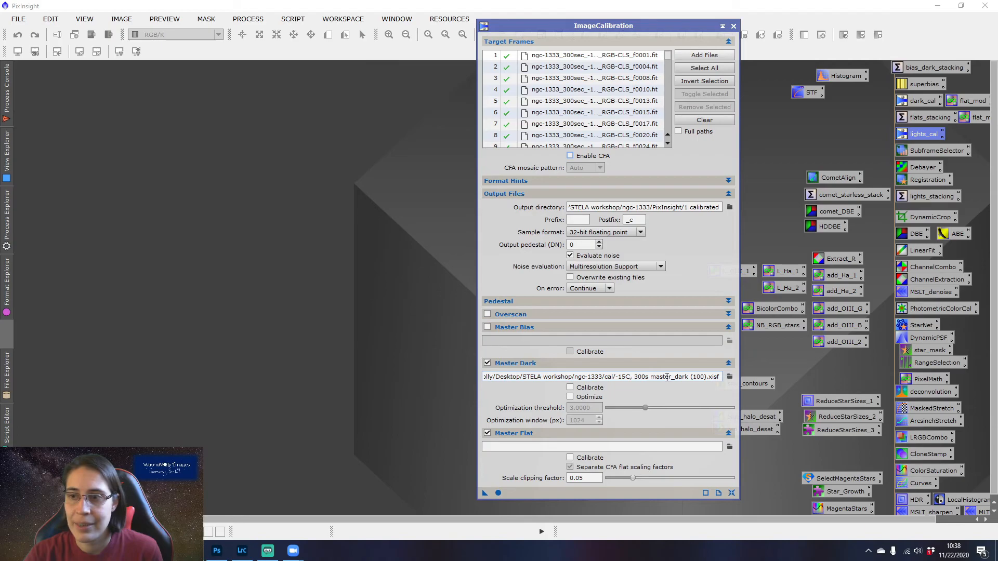
# - Clear all target frames and check the dated master flats in the cal folder without loading one
pyautogui.click(719, 122)
pyautogui.click(713, 56)
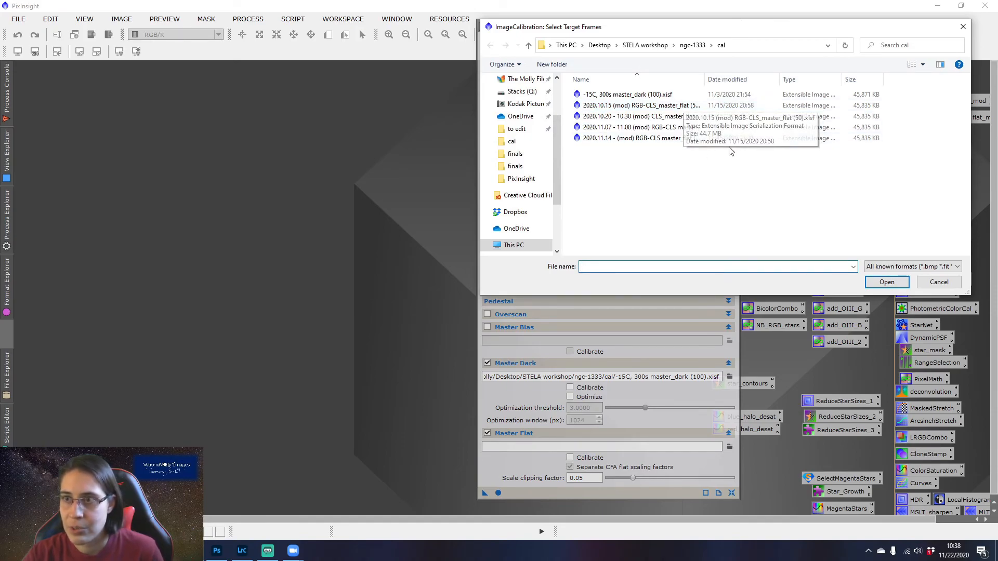
pyautogui.click(938, 281)
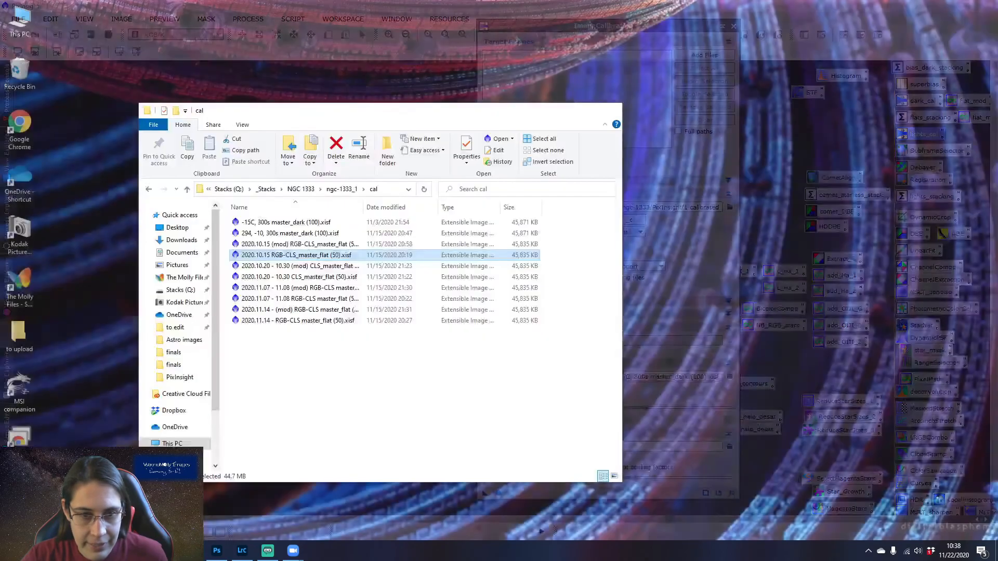
pyautogui.hotkey('alt', 'Up')
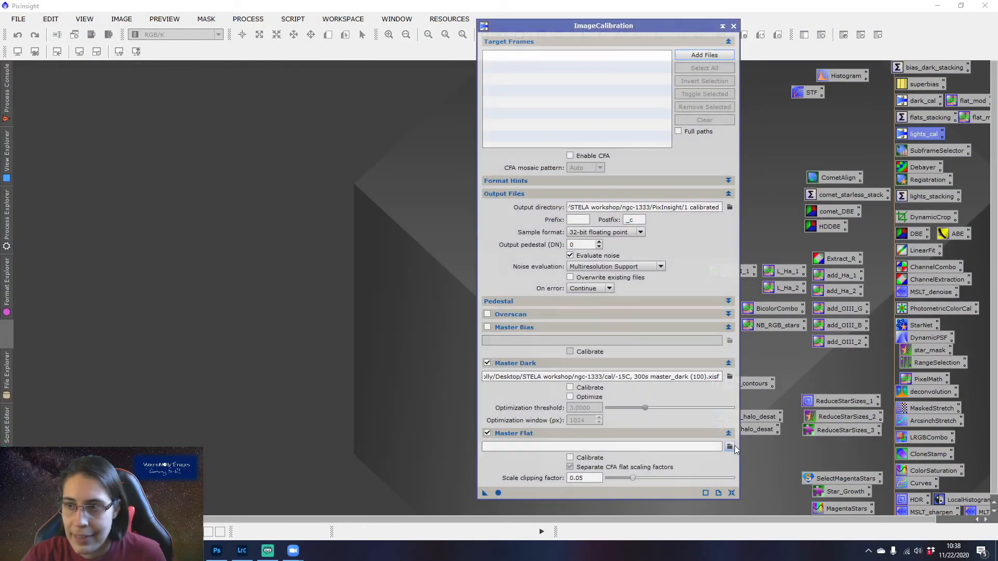
pyautogui.click(730, 447)
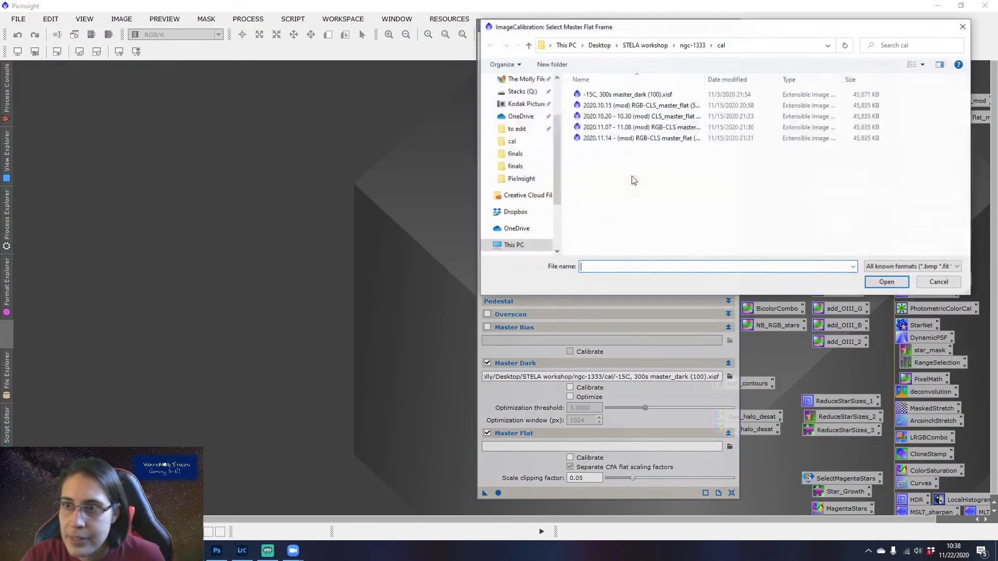
pyautogui.click(645, 106)
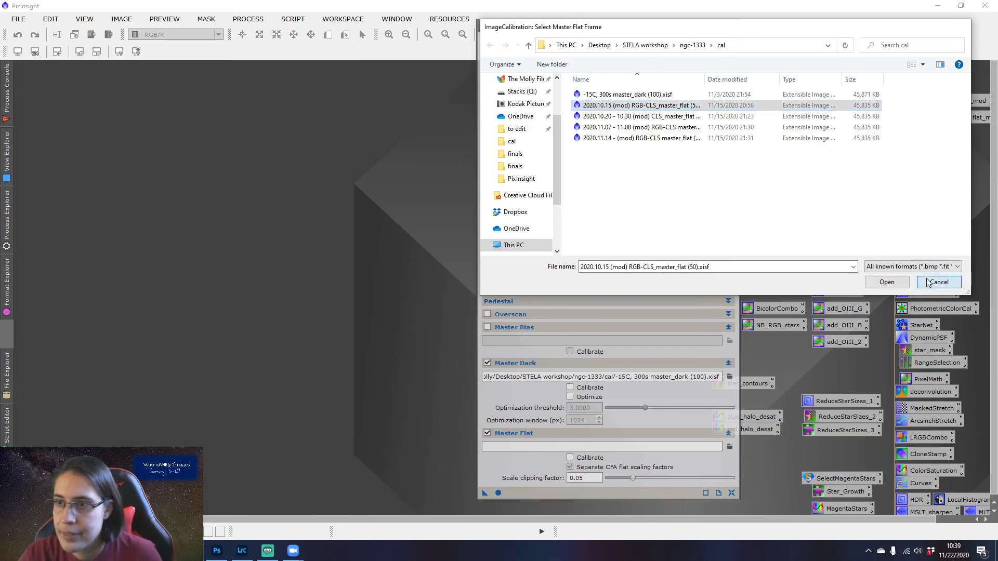
pyautogui.click(939, 281)
# - Add the 10/15/2020 light frames f0157 through f0161 from the lights folder as target frames
pyautogui.click(694, 60)
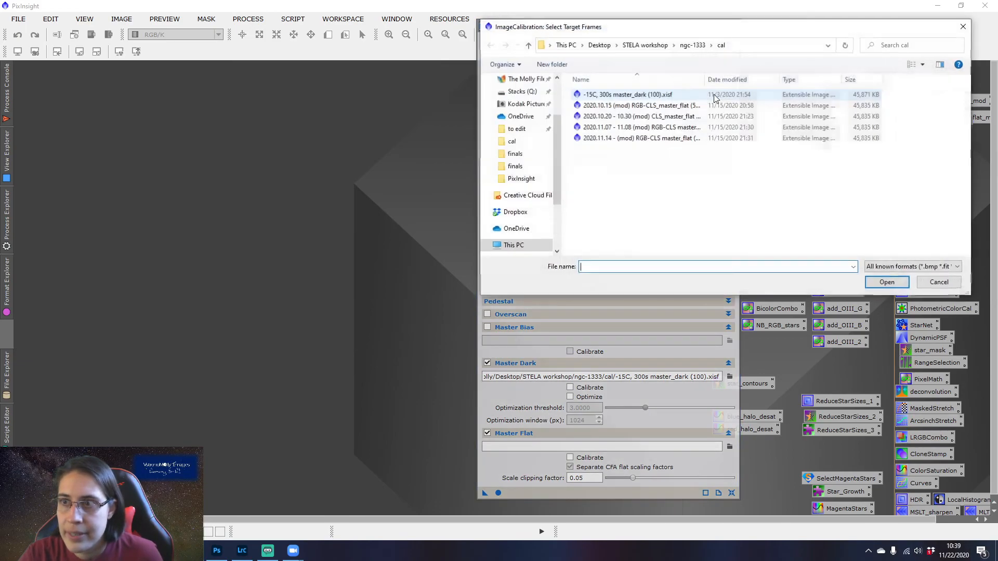
pyautogui.click(693, 45)
pyautogui.doubleClick(609, 120)
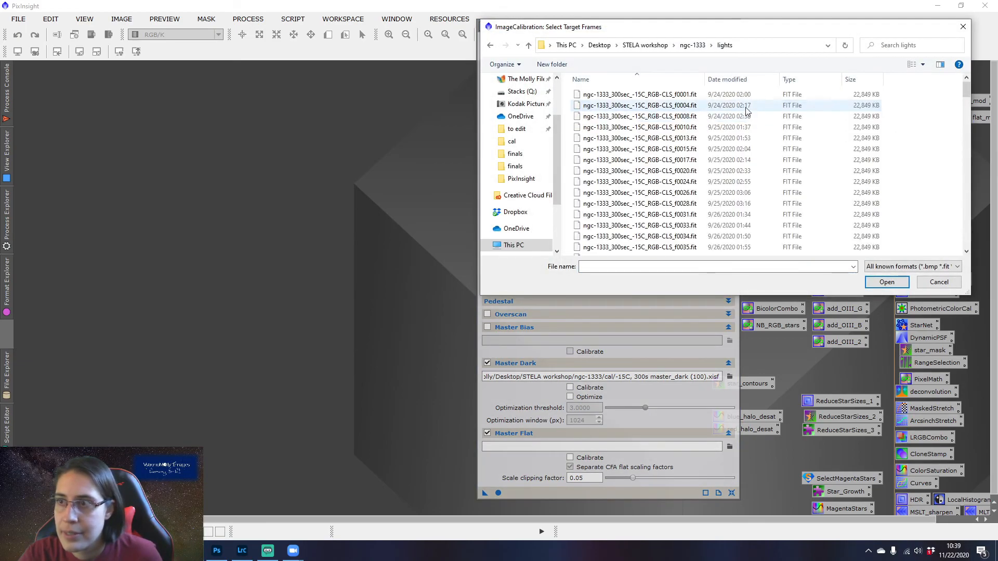
pyautogui.scroll(-2, 750, 199)
pyautogui.scroll(-6, 751, 199)
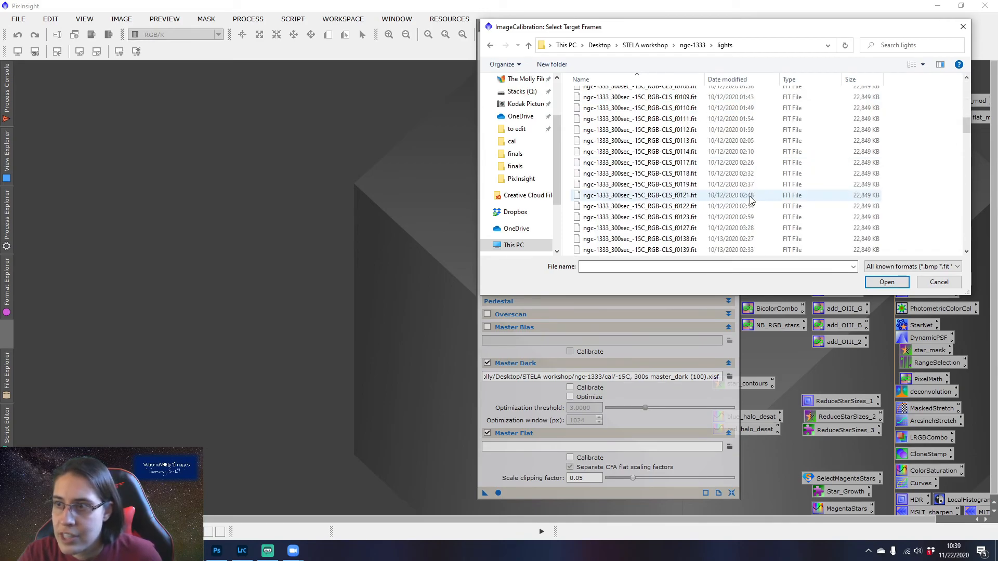
pyautogui.scroll(8, 750, 156)
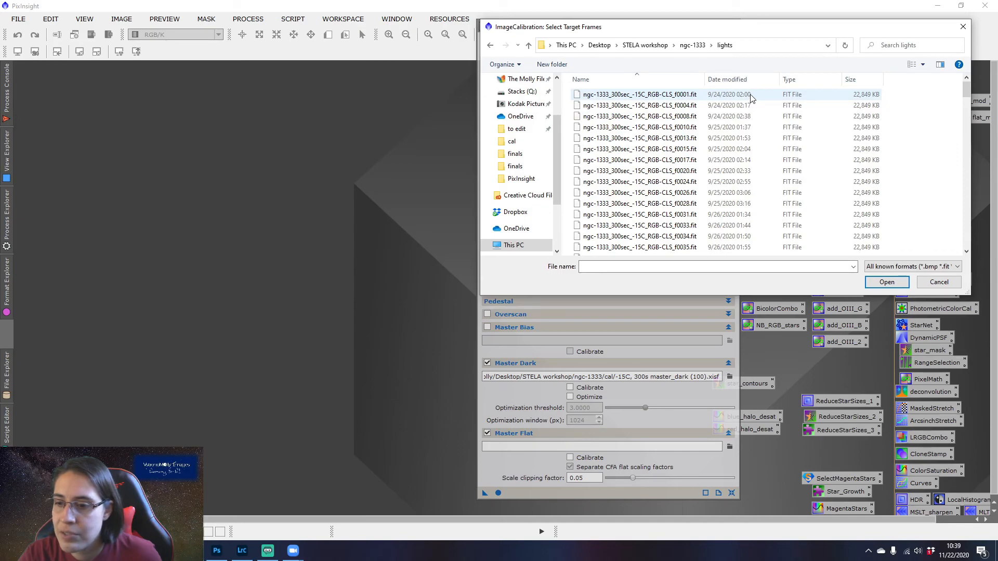
pyautogui.scroll(-8, 750, 138)
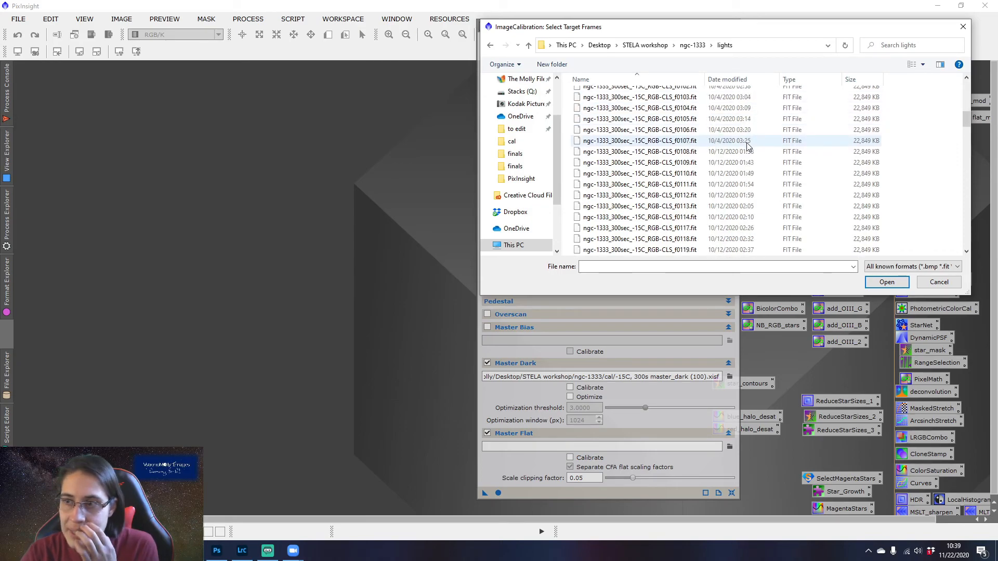
pyautogui.scroll(-10, 746, 151)
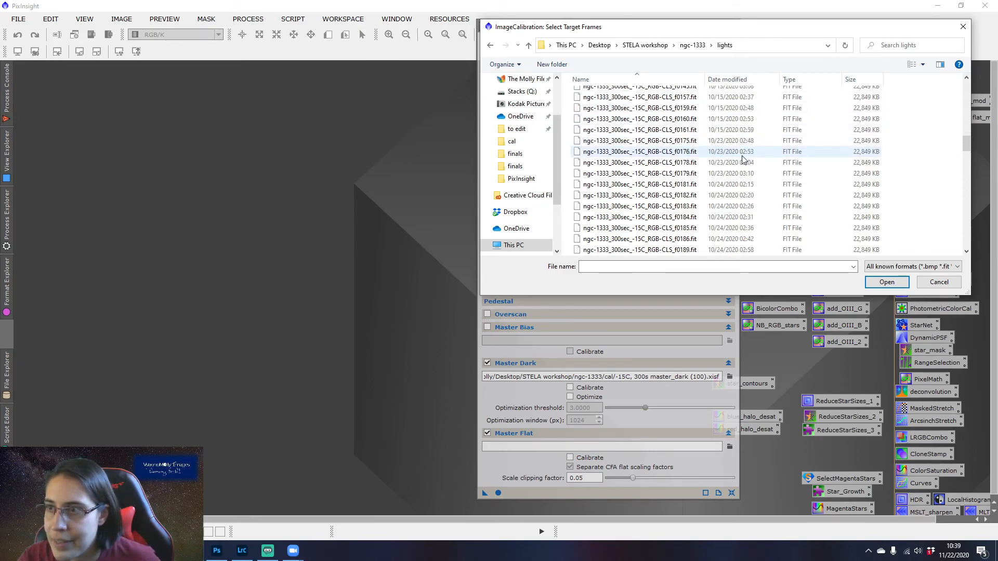
pyautogui.scroll(2, 742, 159)
pyautogui.click(742, 157)
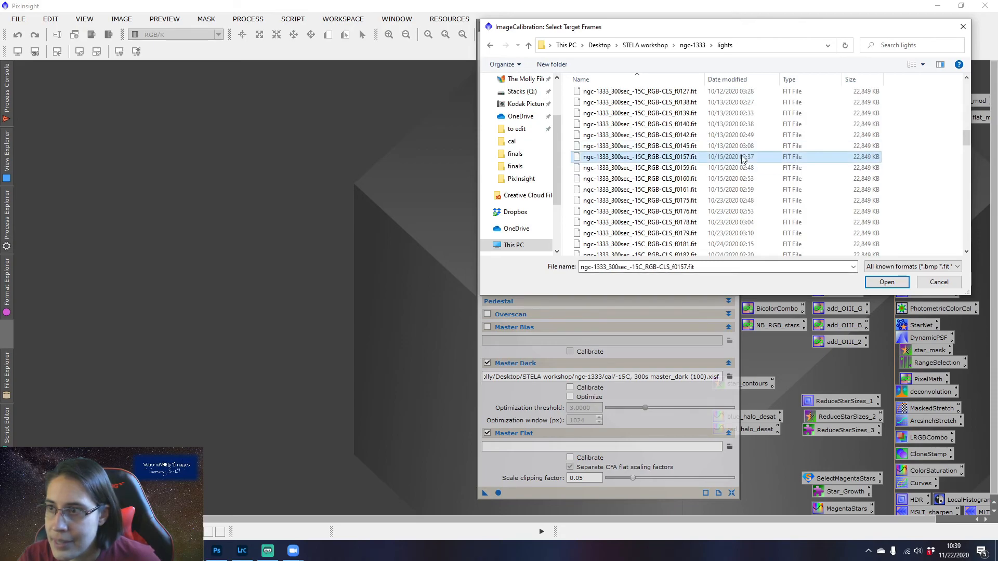
pyautogui.keyDown('shift'); pyautogui.click(745, 190); pyautogui.keyUp('shift')
pyautogui.click(887, 282)
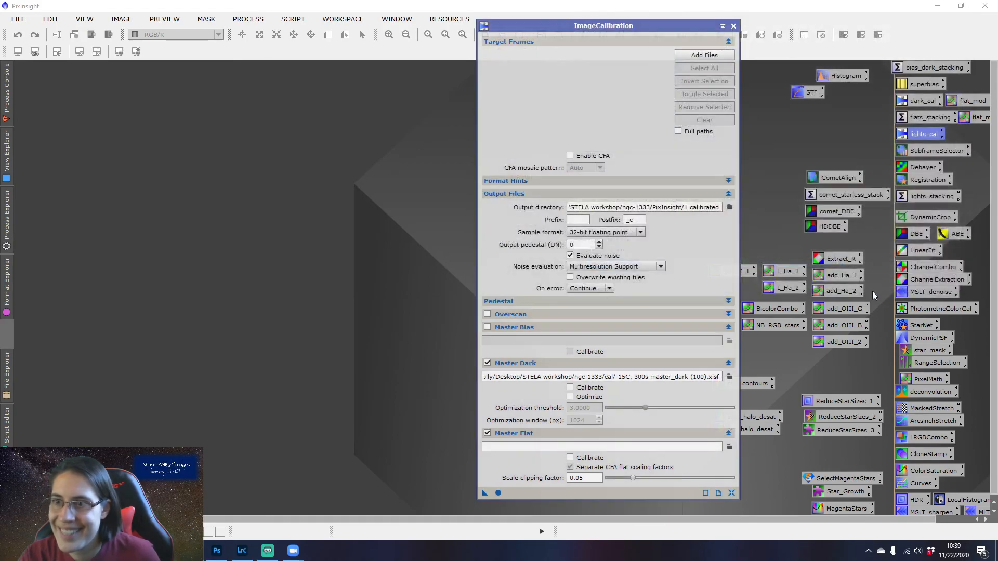
# - Set "2020.10.15 (mod) RGB-CLS_master_flat (50).xisf" from the cal folder as the master flat
pyautogui.click(729, 447)
pyautogui.click(692, 45)
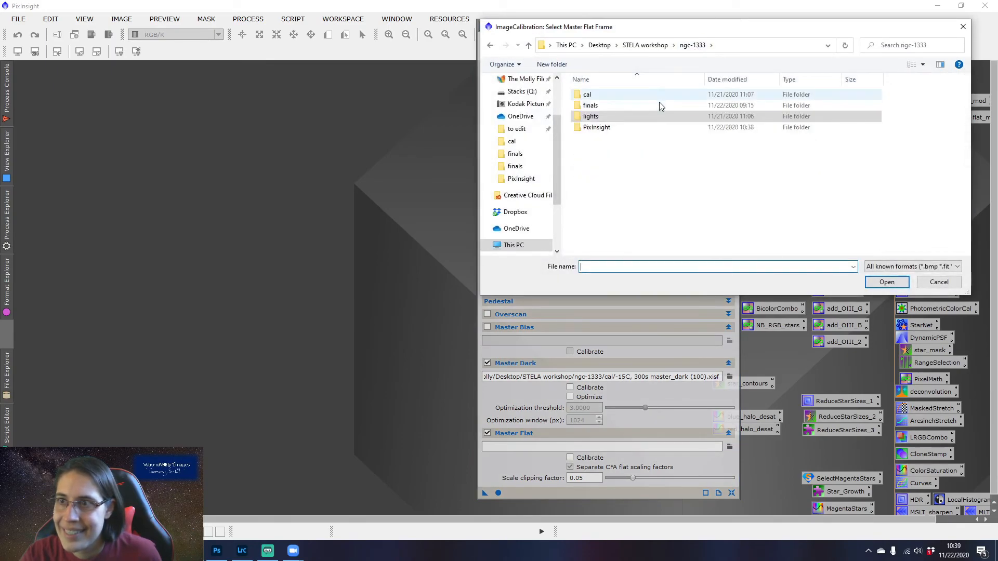
pyautogui.doubleClick(660, 95)
pyautogui.click(690, 105)
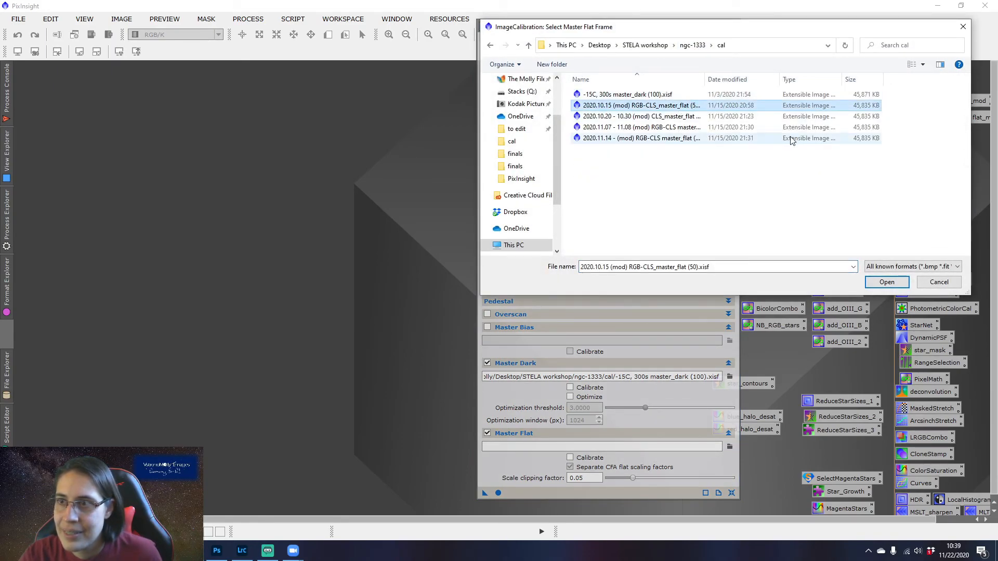
pyautogui.click(887, 282)
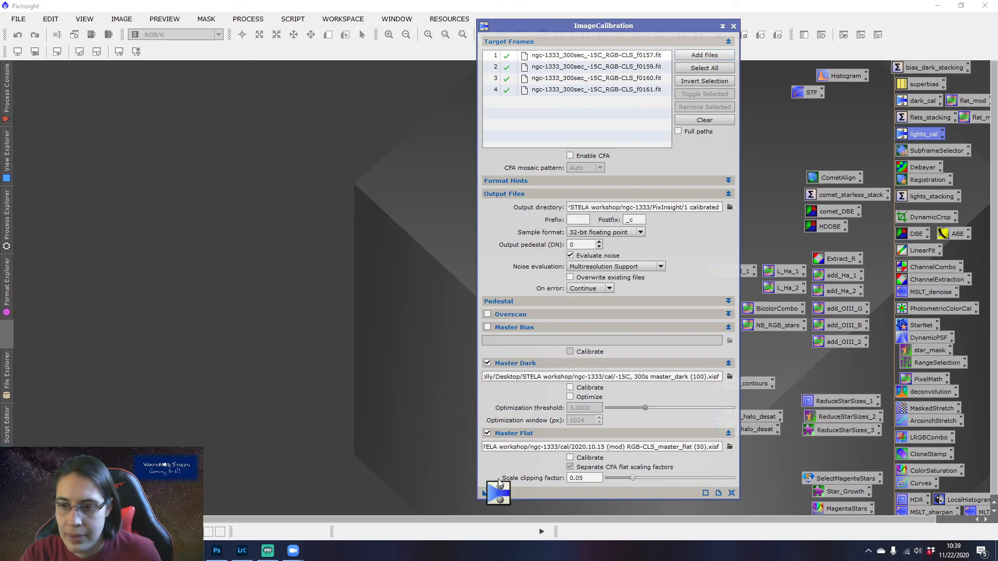
pyautogui.click(498, 492)
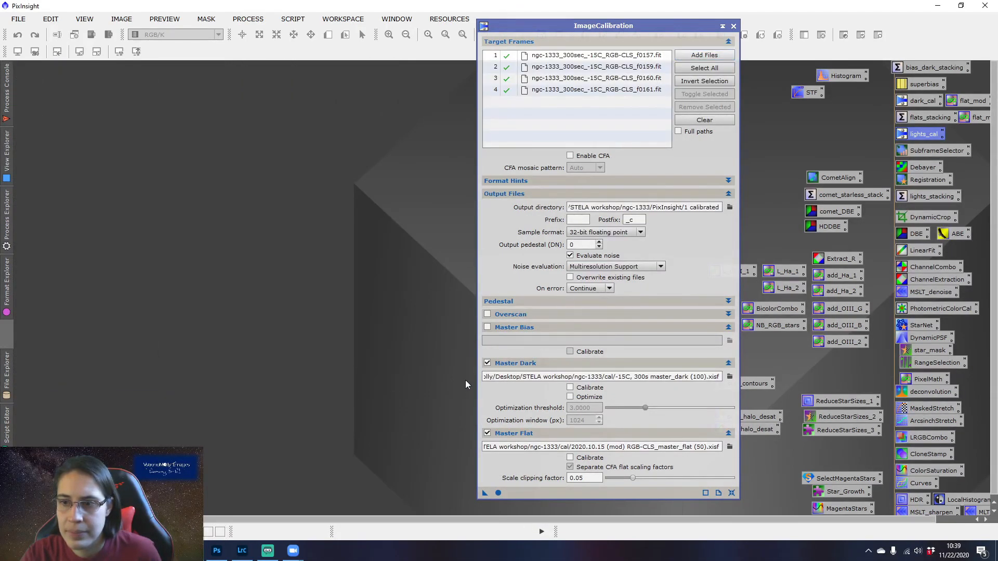
# - Replace the target frames with the late-October light frames f0175 through f0295 from the lights folder
pyautogui.click(717, 122)
pyautogui.click(708, 55)
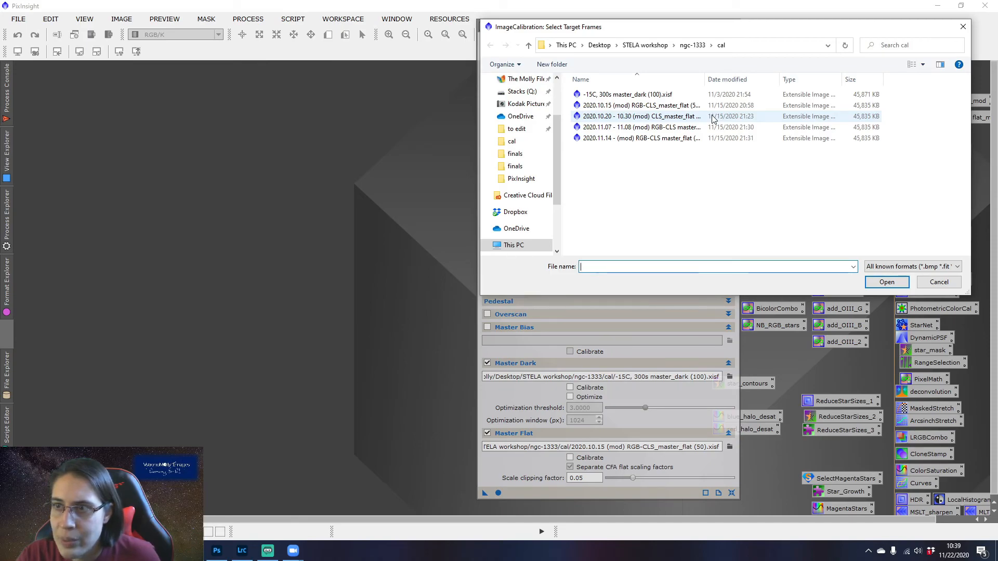
pyautogui.click(693, 45)
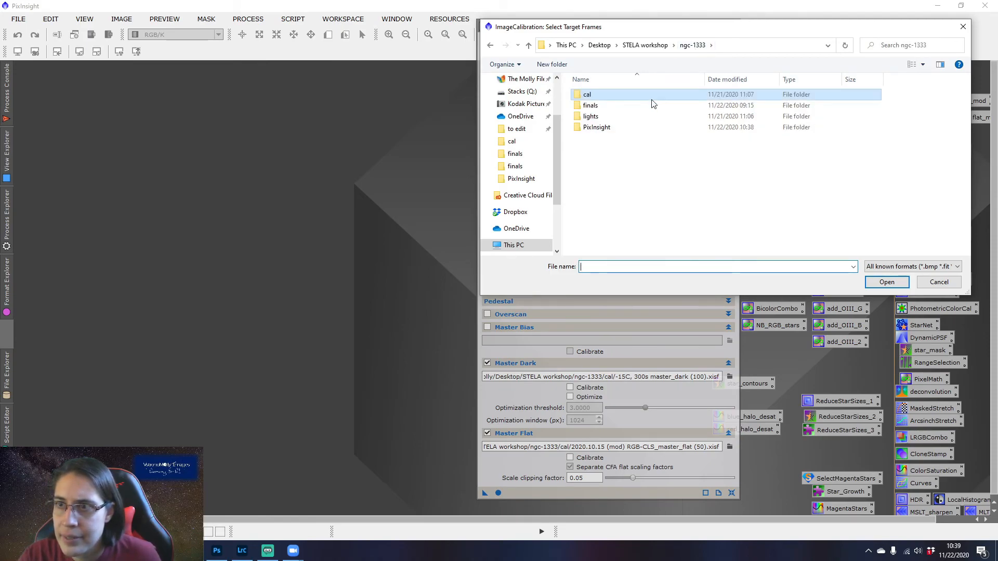
pyautogui.doubleClick(647, 117)
pyautogui.scroll(-3, 758, 178)
pyautogui.scroll(-10, 758, 179)
pyautogui.keyDown('shift'); pyautogui.click(758, 206); pyautogui.keyUp('shift')
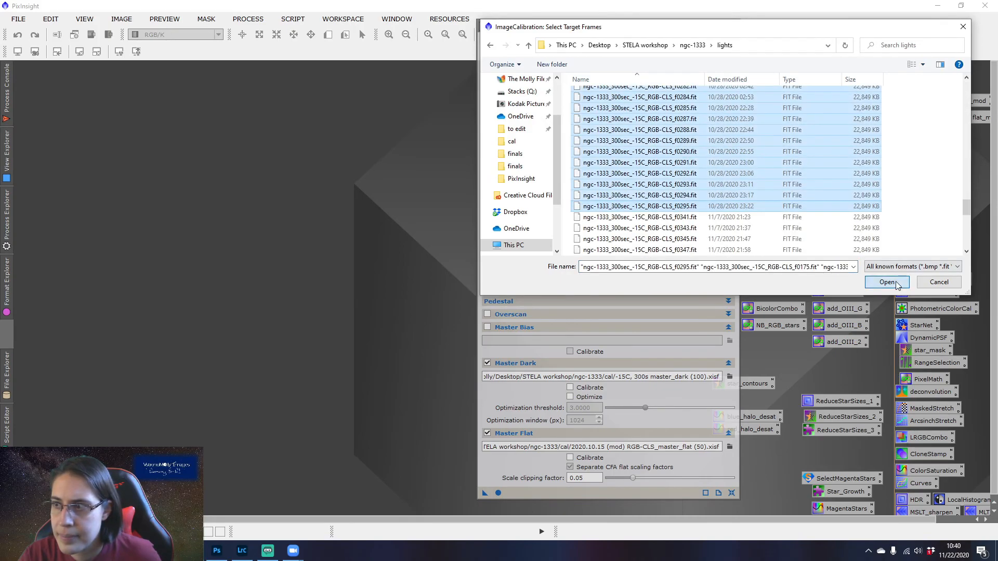
pyautogui.click(887, 282)
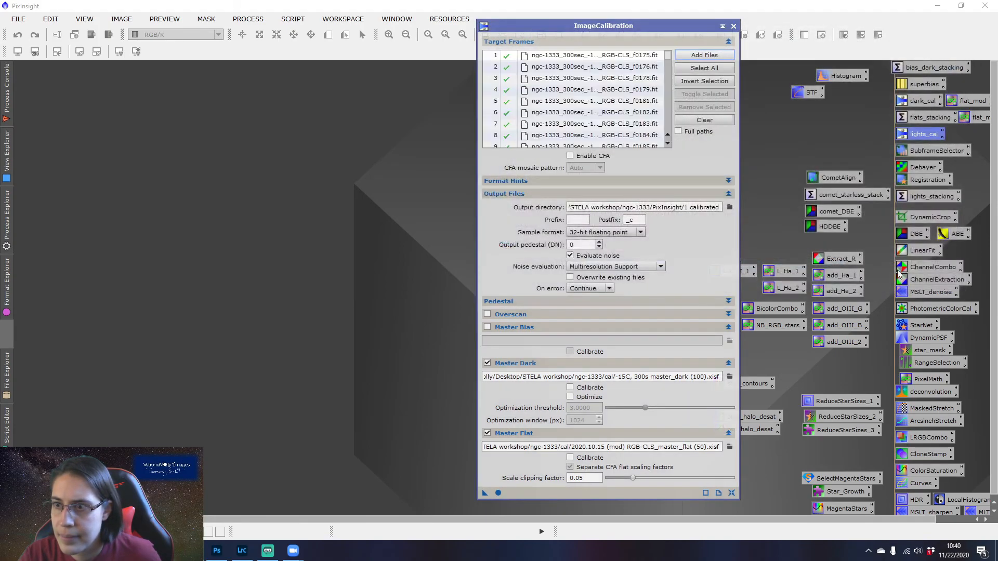
# - Set "2020.10.20 - 10.30 (mod) CLS_master_flat (50).xisf" from the cal folder as the master flat and run the calibration
pyautogui.click(730, 446)
pyautogui.click(696, 45)
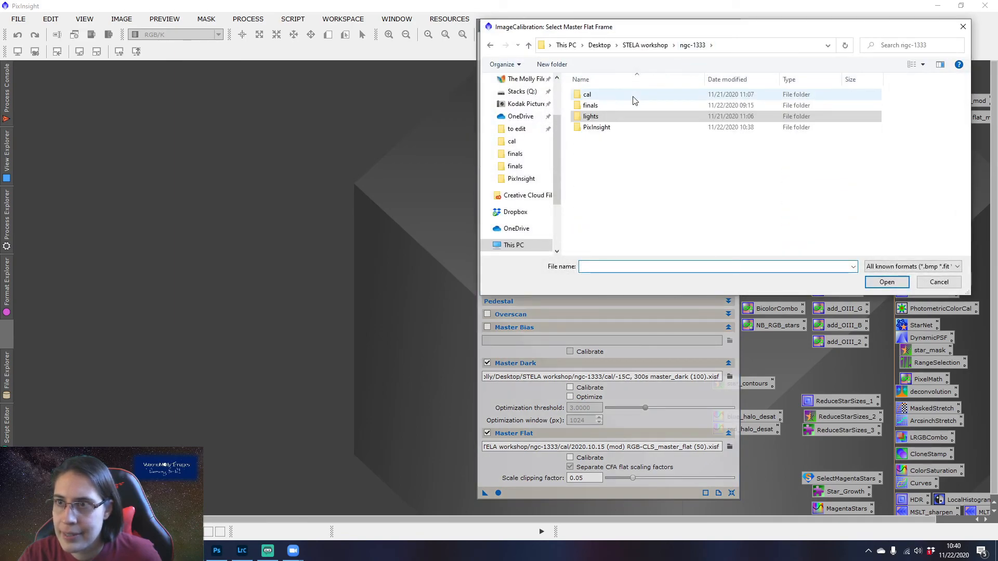
pyautogui.doubleClick(633, 96)
pyautogui.click(661, 116)
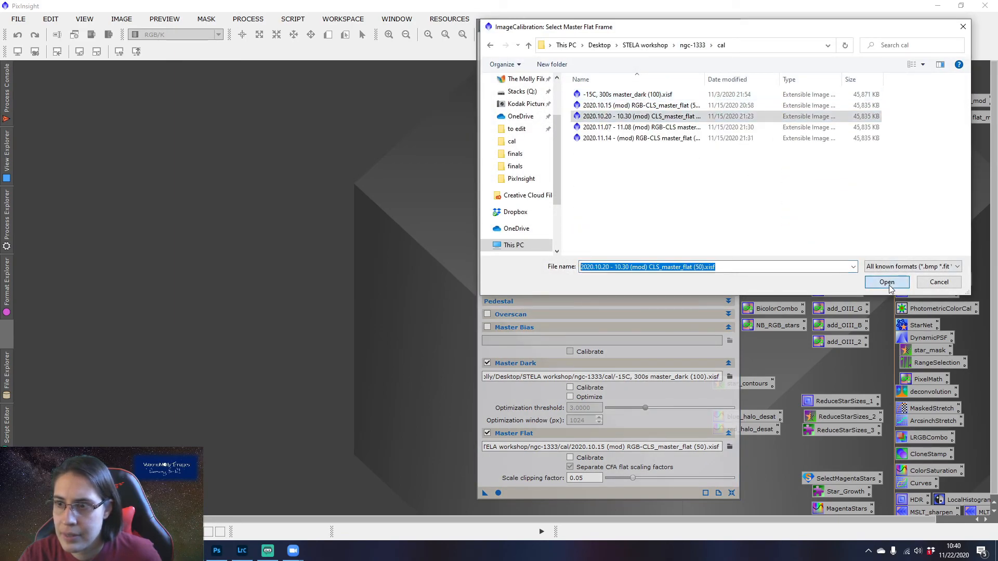
pyautogui.click(887, 283)
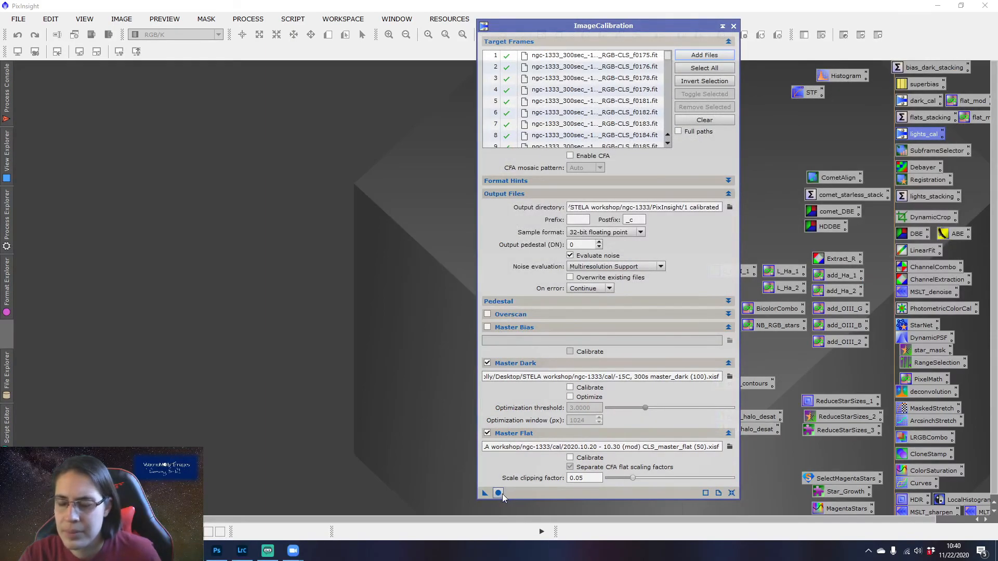
pyautogui.click(498, 493)
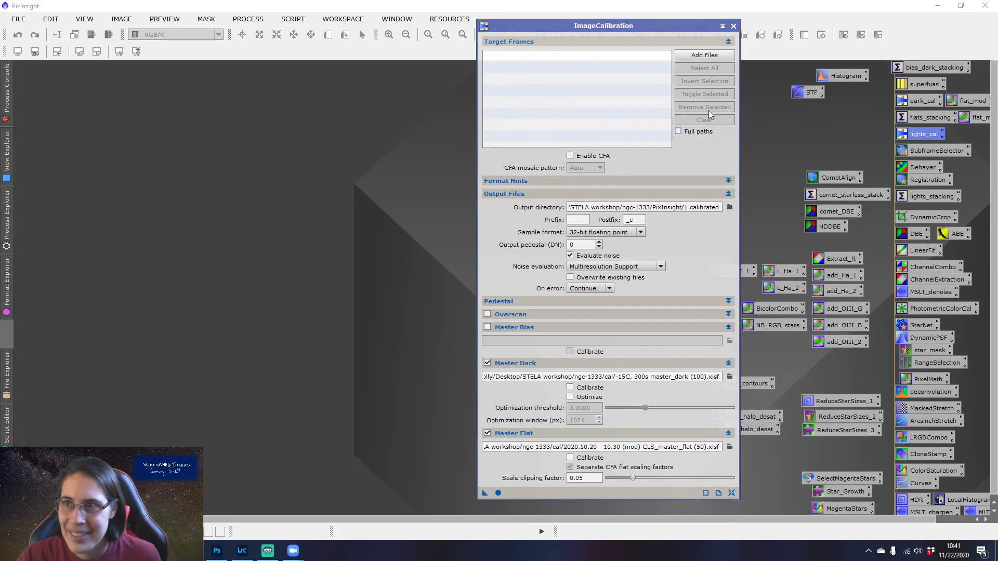
# - Add the 11/7 and 11/8/2020 light frames f0341 through f0393 from the lights folder as target frames
pyautogui.click(716, 57)
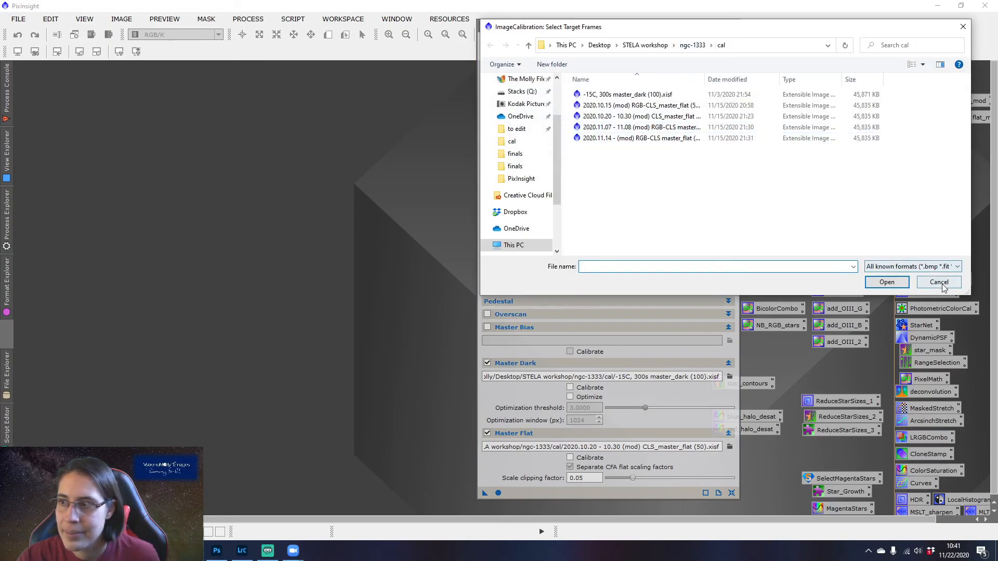
pyautogui.click(693, 47)
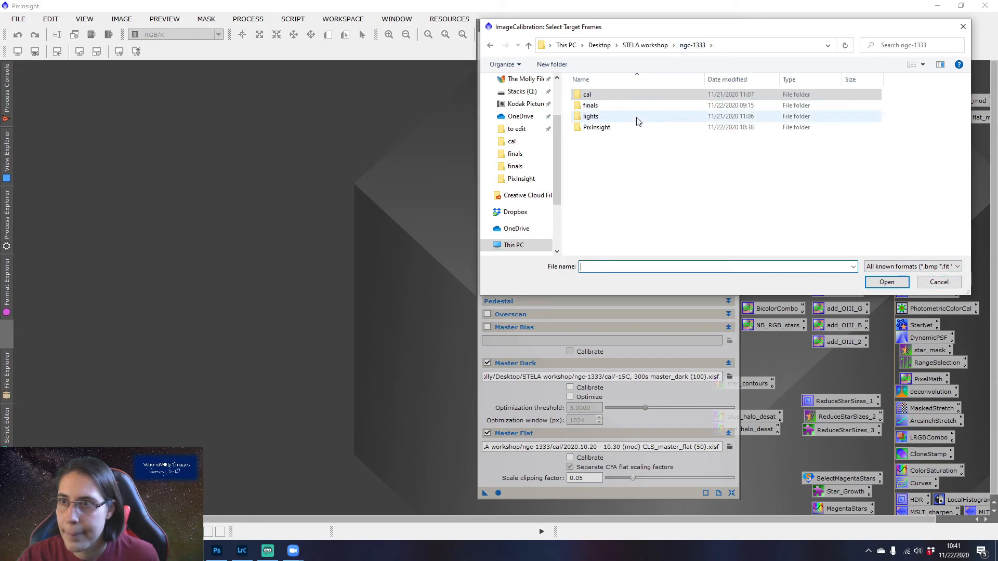
pyautogui.doubleClick(638, 120)
pyautogui.scroll(-5, 744, 234)
pyautogui.scroll(-15, 750, 235)
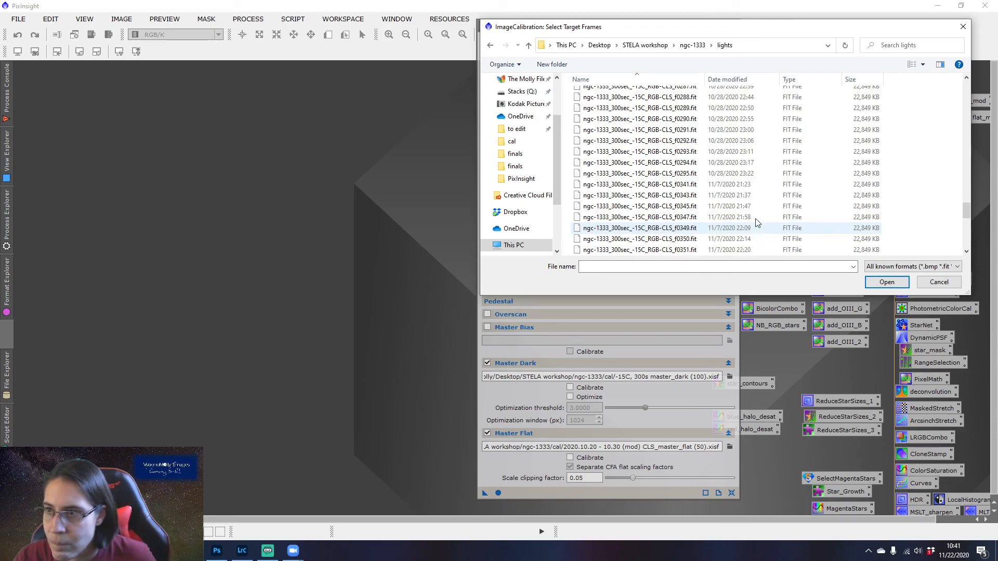
pyautogui.click(760, 185)
pyautogui.scroll(-6, 764, 190)
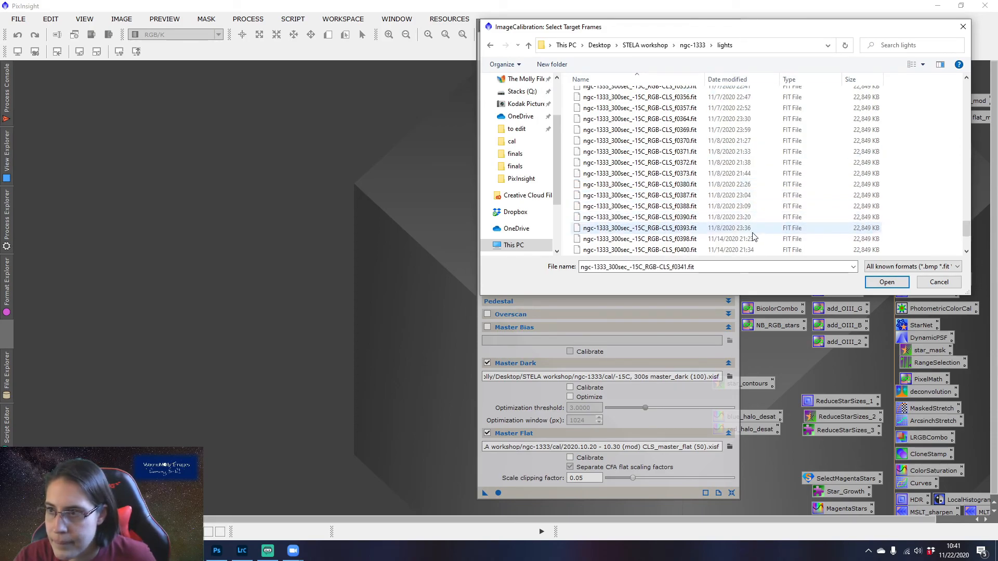
pyautogui.keyDown('shift'); pyautogui.click(753, 231); pyautogui.keyUp('shift')
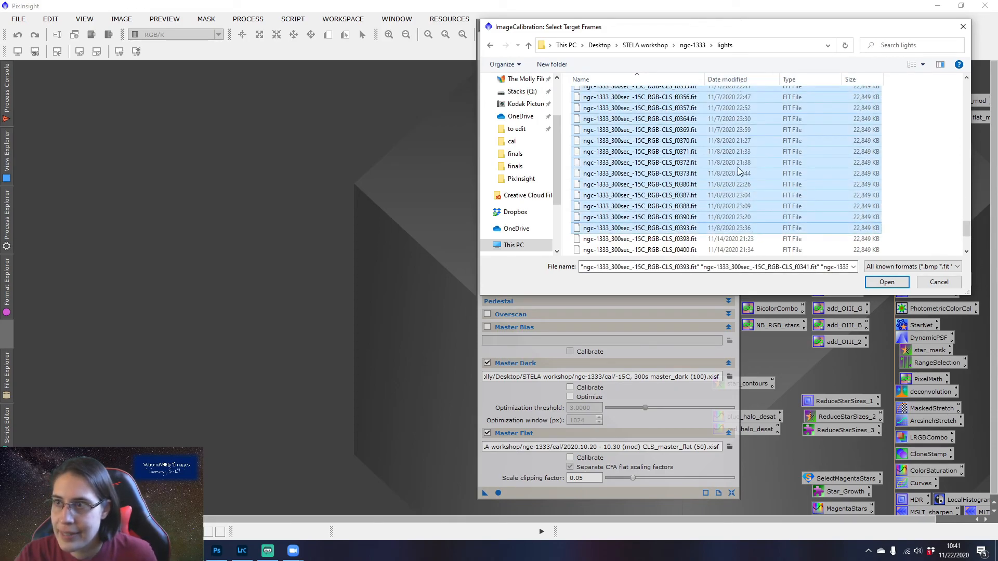
pyautogui.click(887, 282)
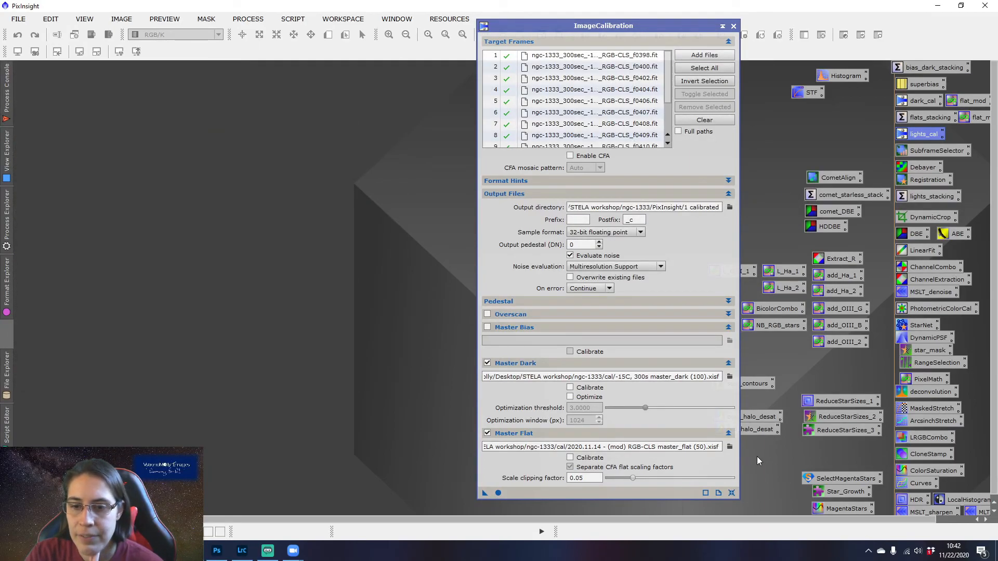
# - Disable the master flat and replace the target frames with all light frames from the lights folder
pyautogui.click(487, 433)
pyautogui.click(720, 120)
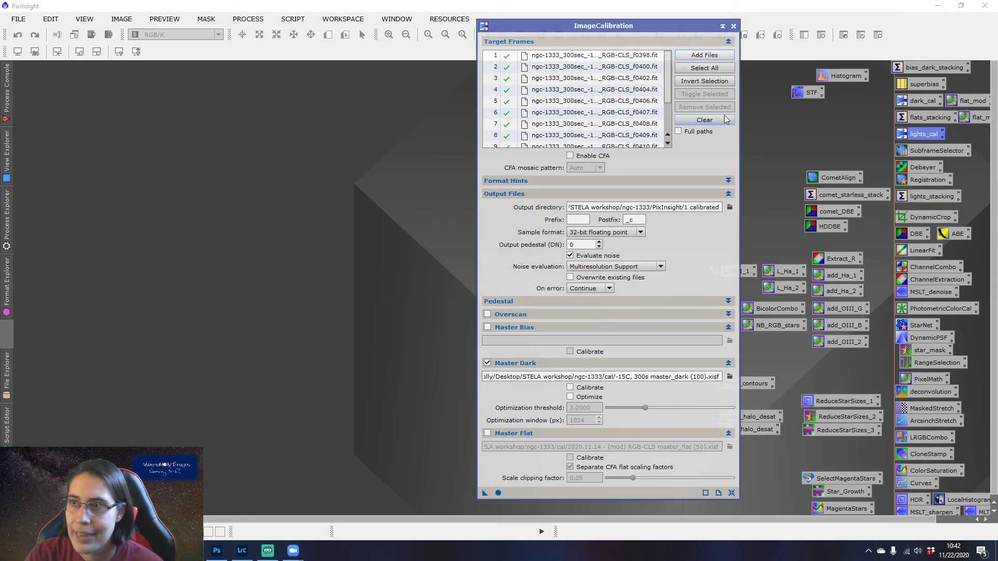
pyautogui.click(716, 57)
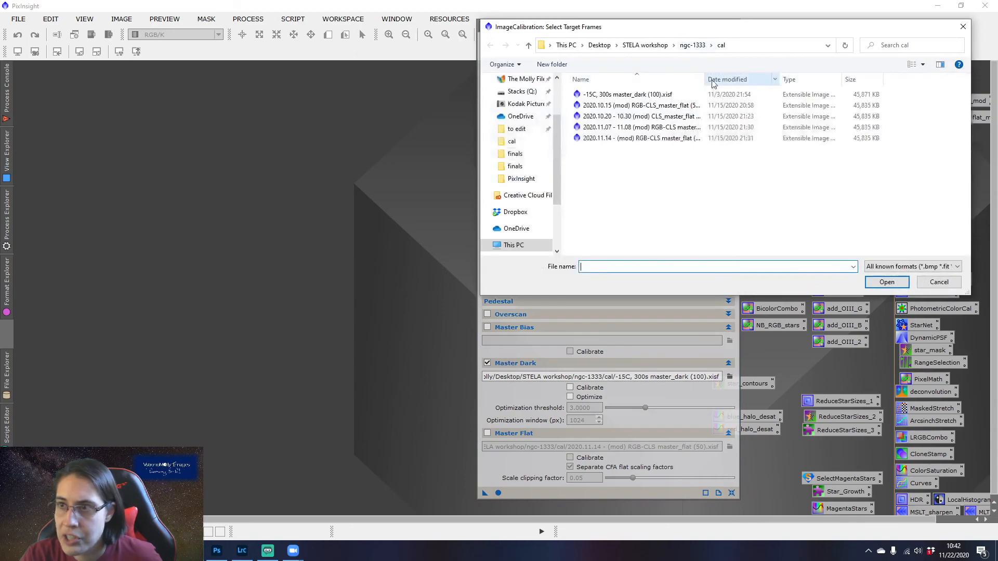
pyautogui.click(688, 45)
pyautogui.doubleClick(619, 117)
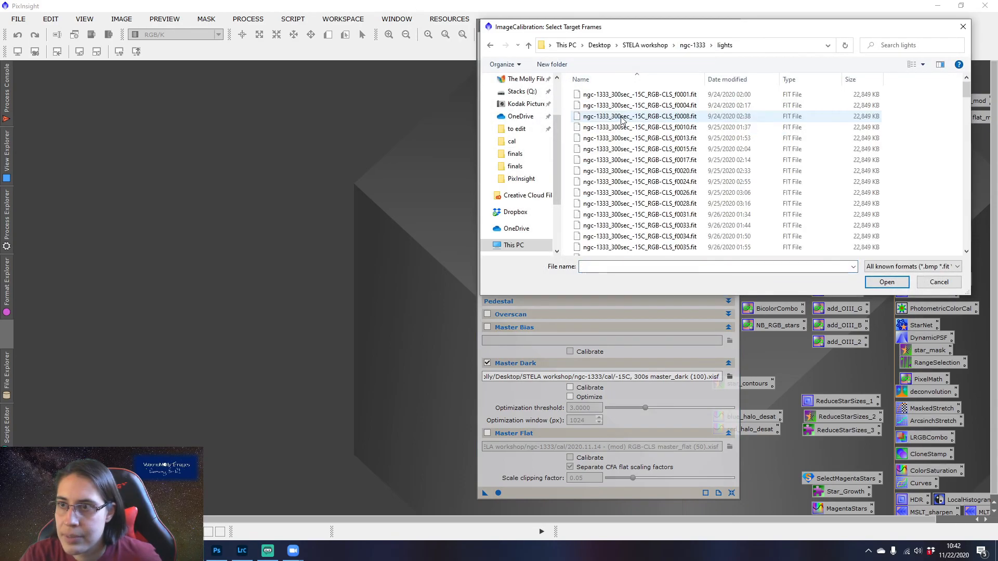
pyautogui.hotkey('ctrl', 'a')
pyautogui.press('Return')
# - Run the calibration with only the master dark and close ImageCalibration
pyautogui.click(498, 493)
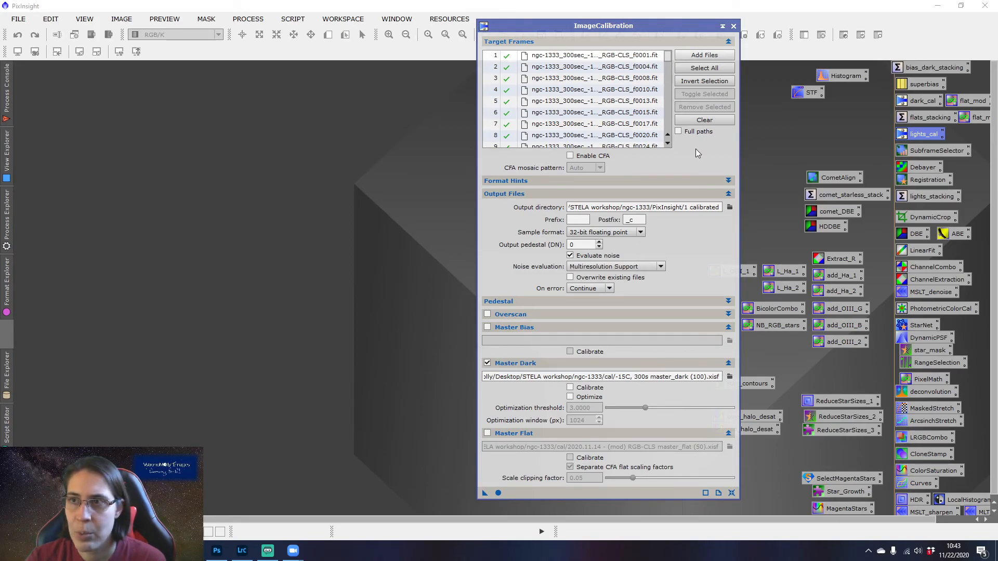
pyautogui.click(733, 26)
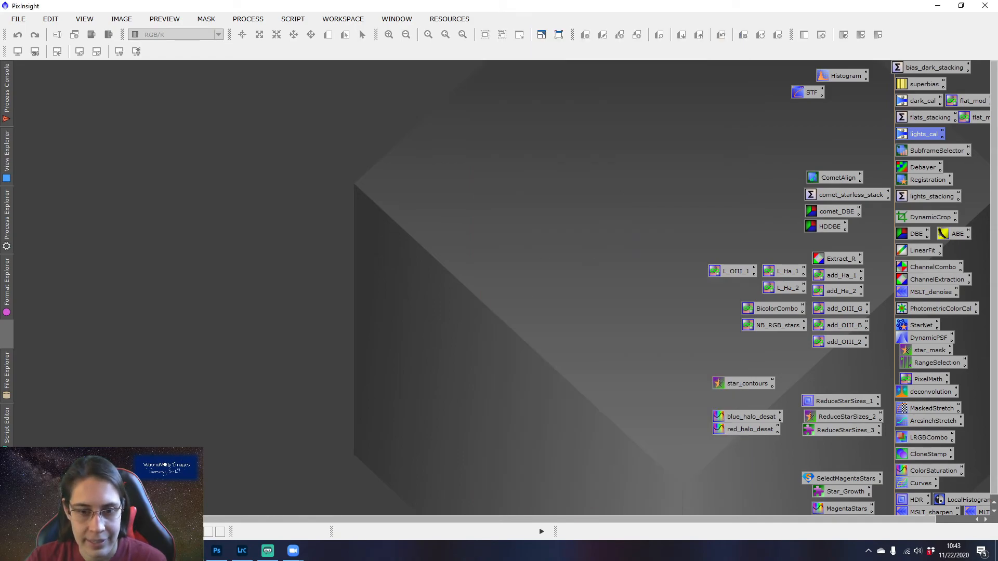
pyautogui.click(392, 414)
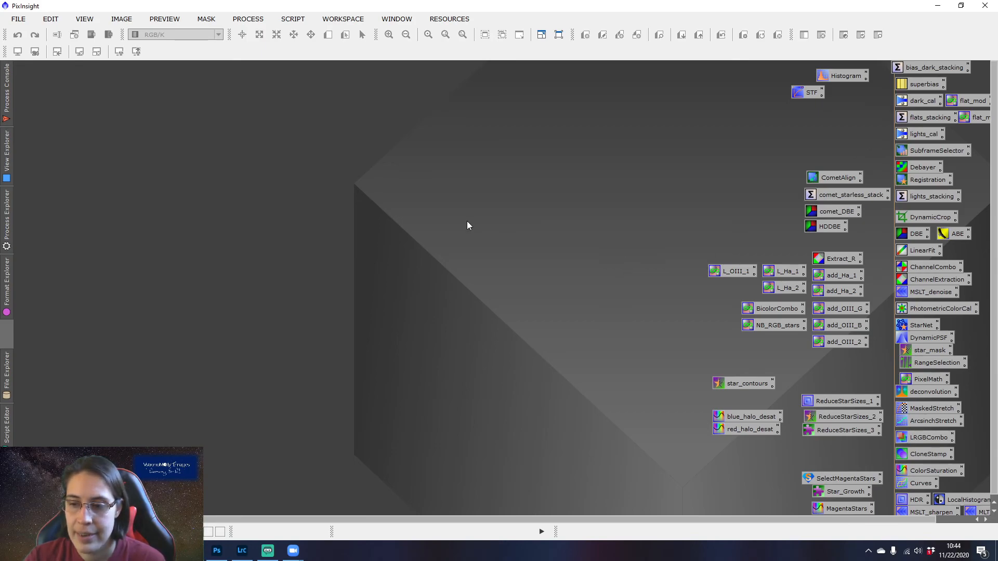
# - Examine the PixelMath expressions stored in the two flat modification process icons, closing each one again
pyautogui.doubleClick(972, 101)
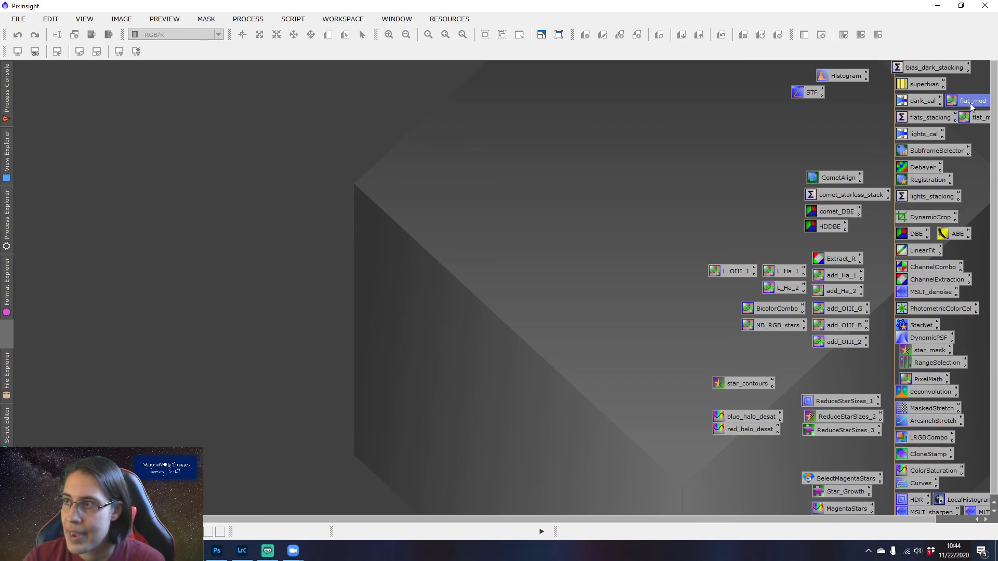
pyautogui.click(891, 91)
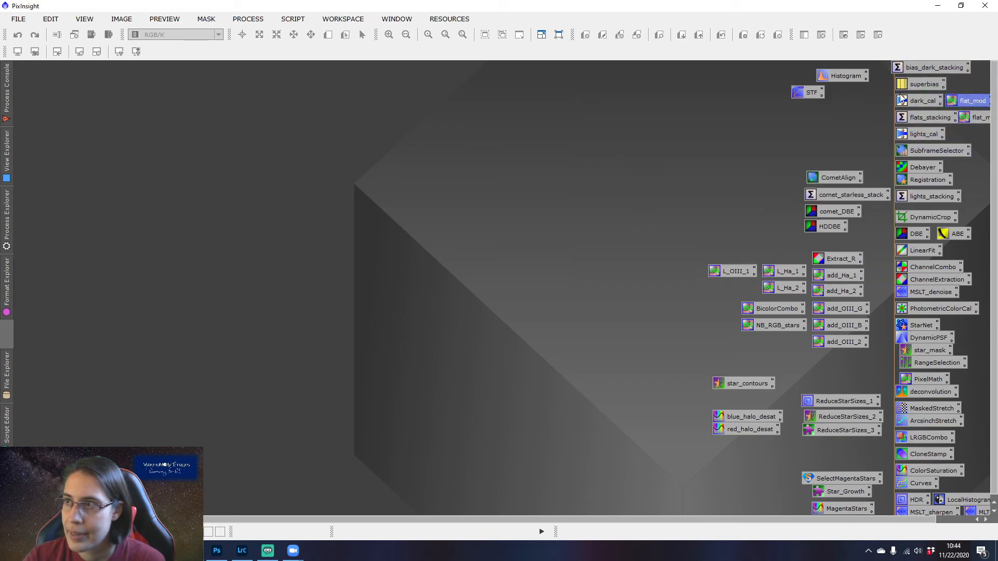
pyautogui.doubleClick(985, 120)
pyautogui.click(619, 143)
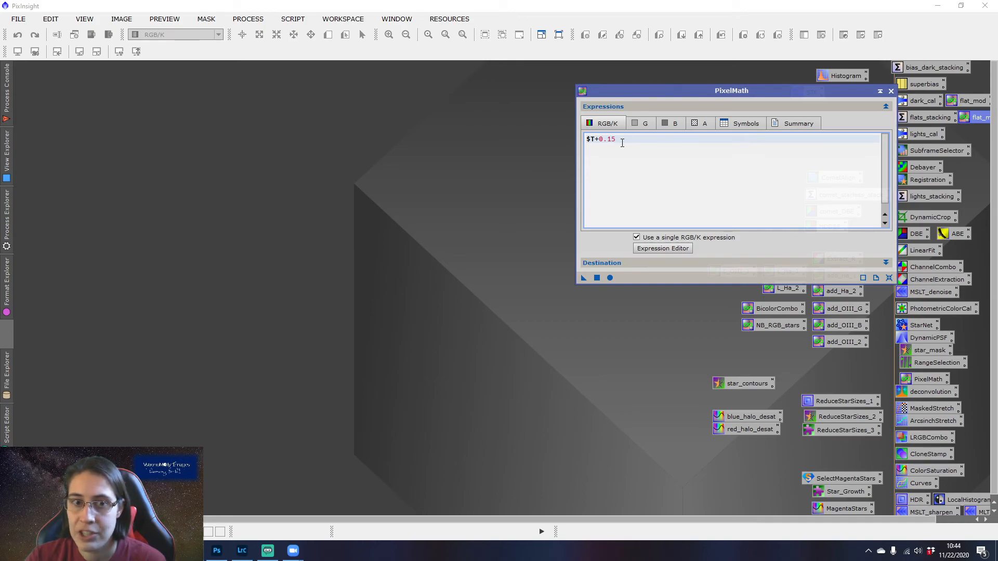
pyautogui.click(891, 91)
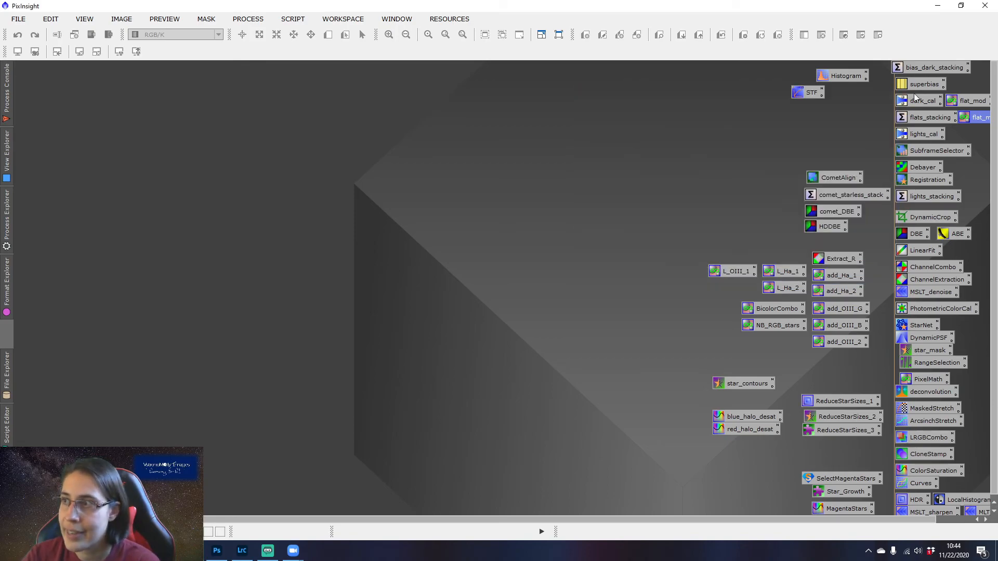
pyautogui.doubleClick(966, 104)
pyautogui.click(655, 142)
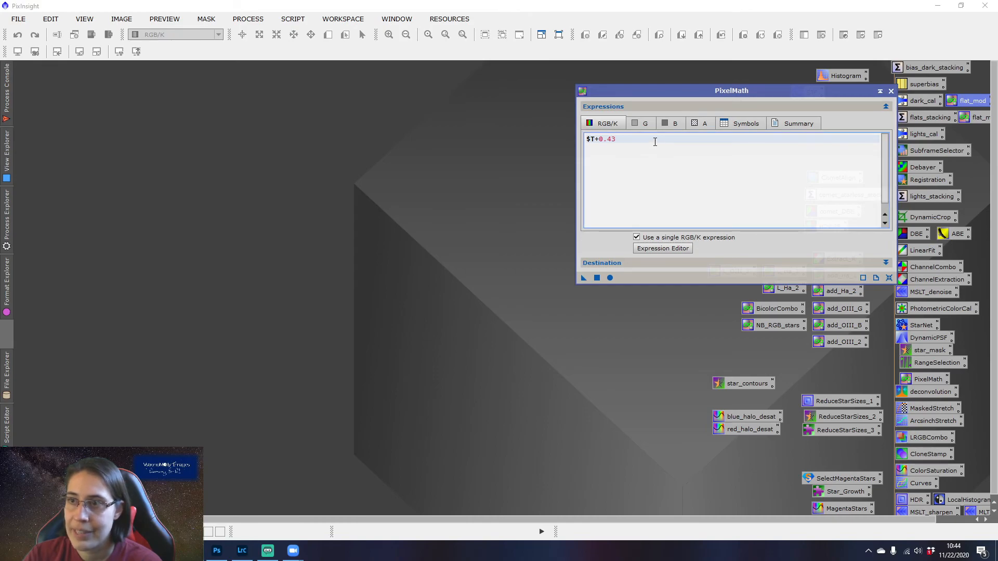
pyautogui.click(891, 92)
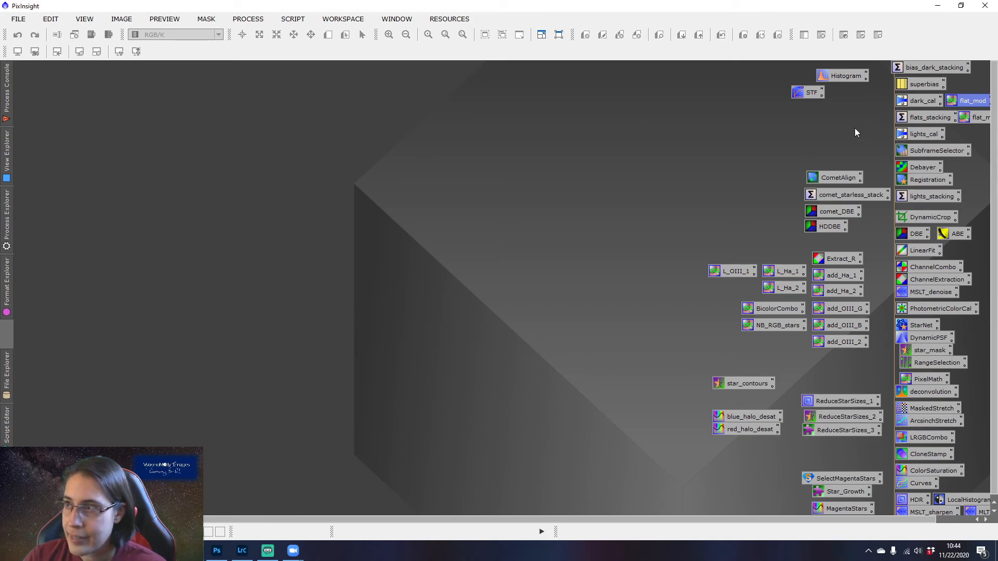
# - Open the saved SubframeSelector process and shift its Measurements window slightly closer to the main SubframeSelector window
pyautogui.doubleClick(926, 151)
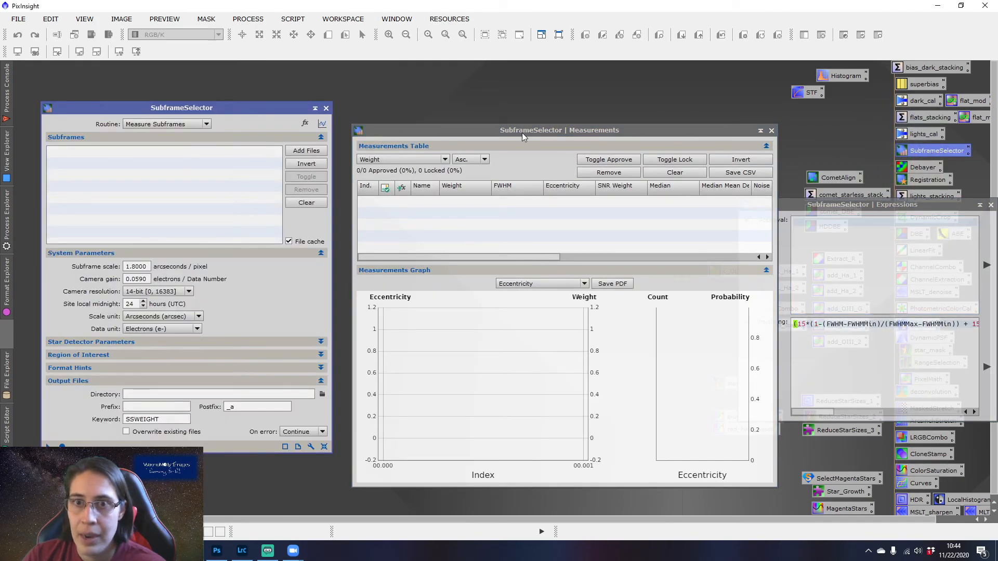
pyautogui.moveTo(522, 133); pyautogui.dragTo(516, 126)
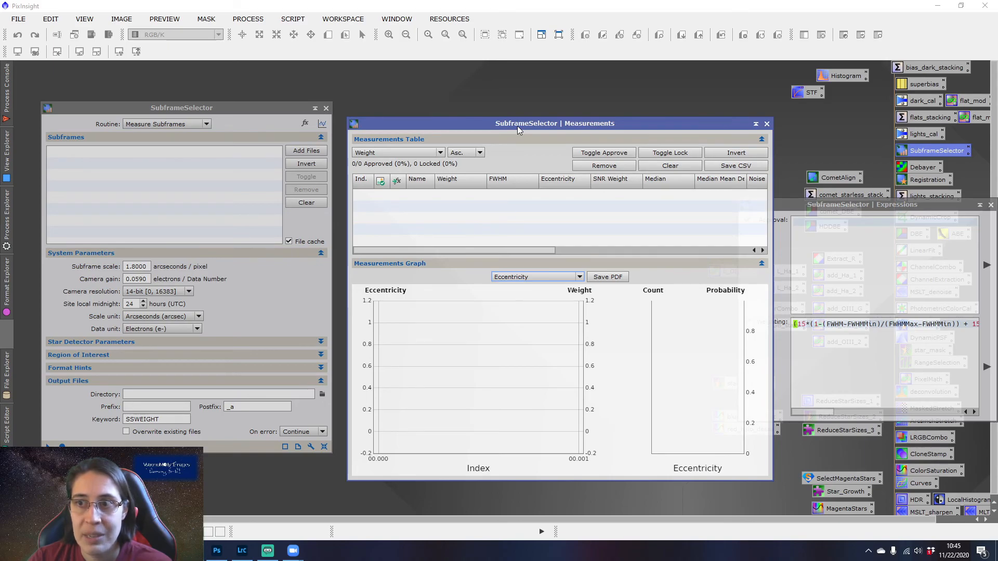
pyautogui.moveTo(516, 126); pyautogui.dragTo(516, 126)
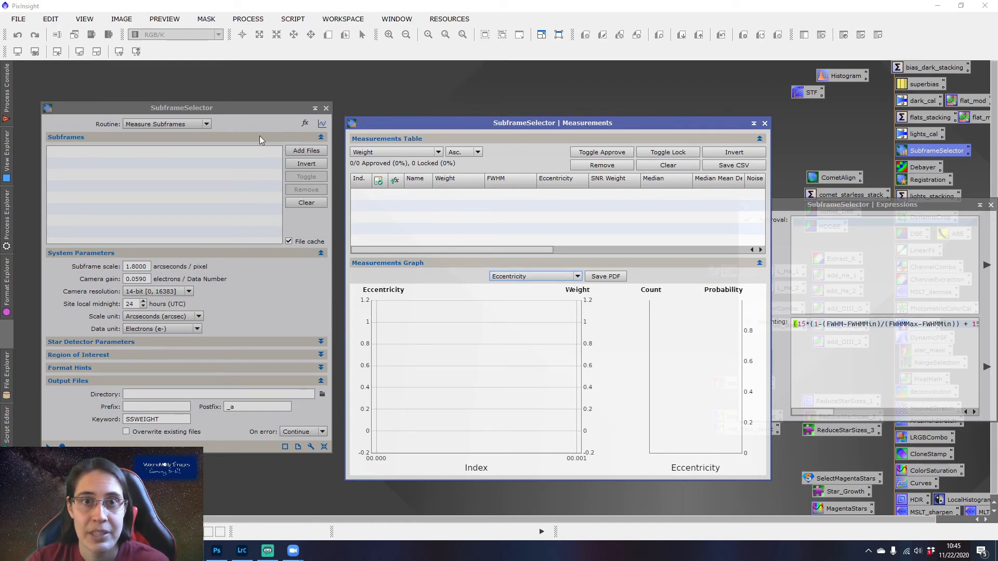
pyautogui.click(212, 106)
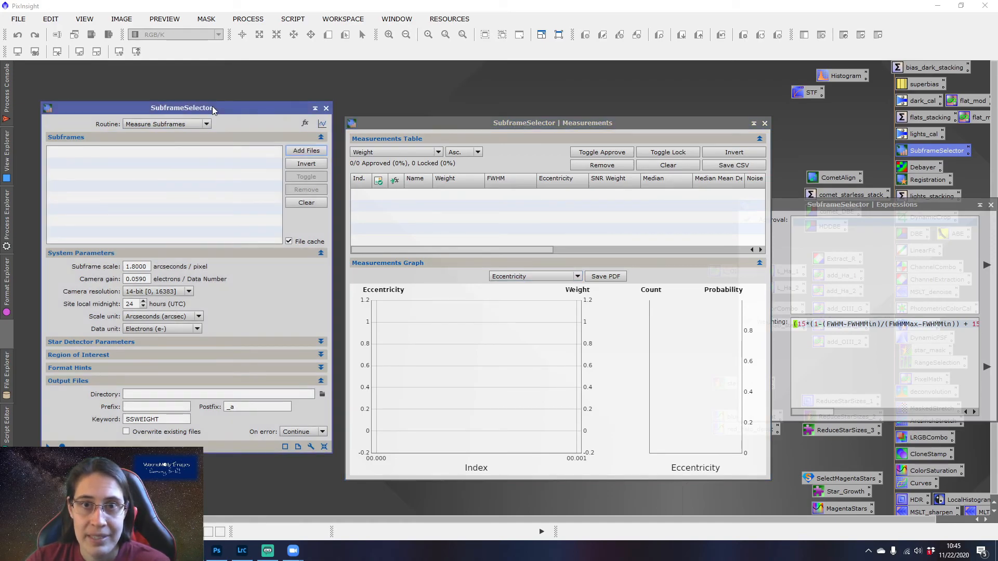
# - Add all calibrated frames from the PixInsight "1 calibrated" folder to SubframeSelector as subframes
pyautogui.click(307, 152)
pyautogui.click(257, 127)
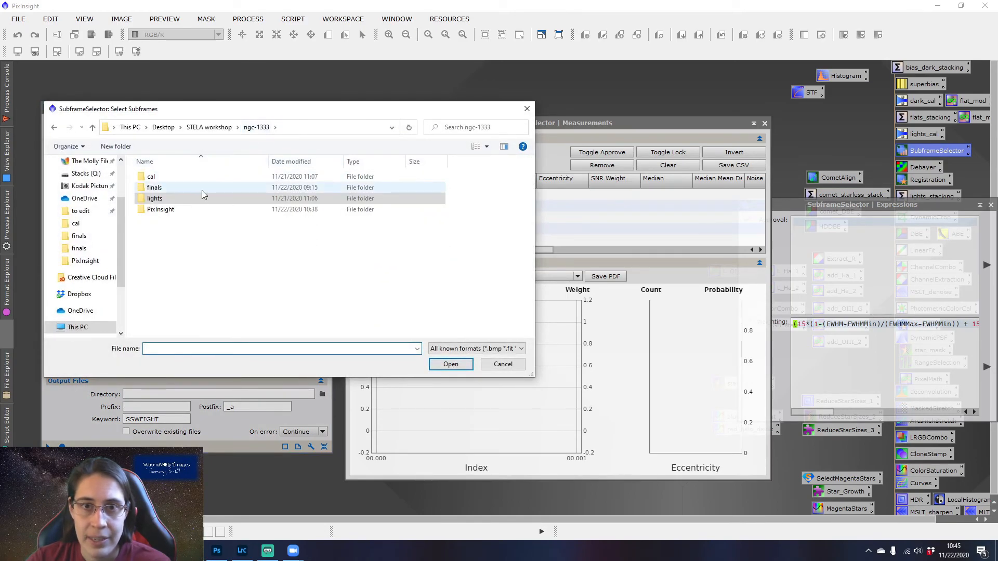
pyautogui.doubleClick(199, 209)
pyautogui.doubleClick(196, 177)
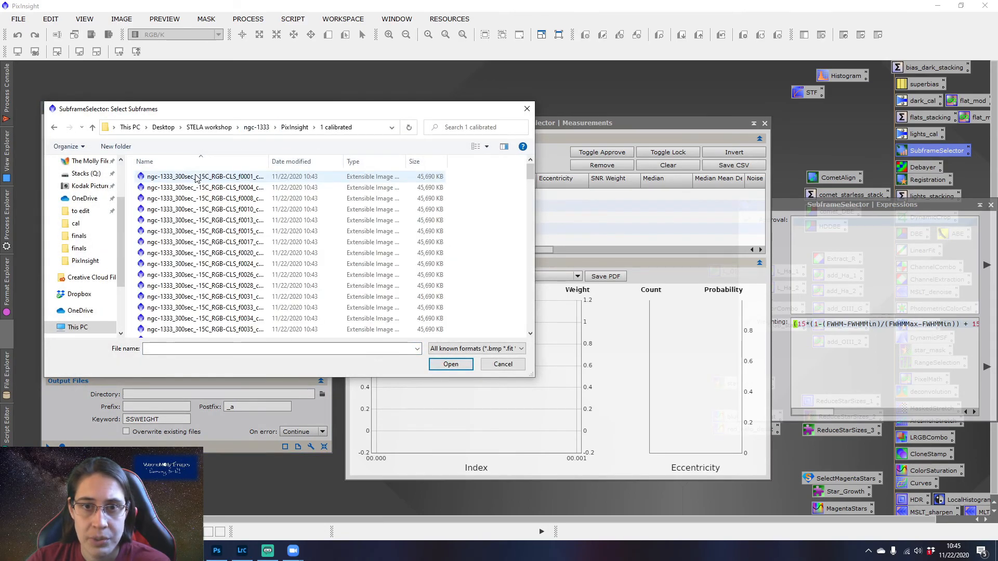
pyautogui.click(320, 178)
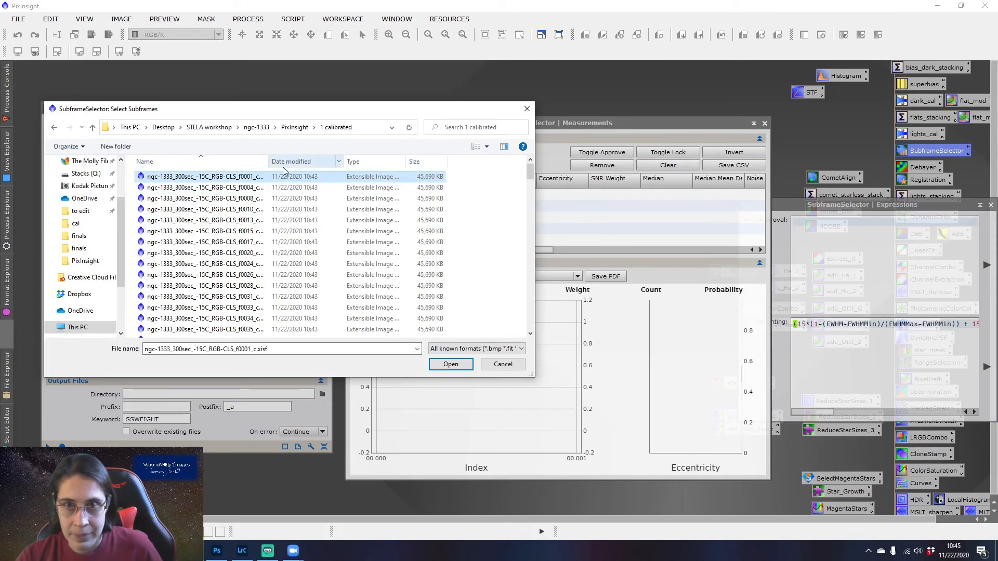
pyautogui.doubleClick(268, 162)
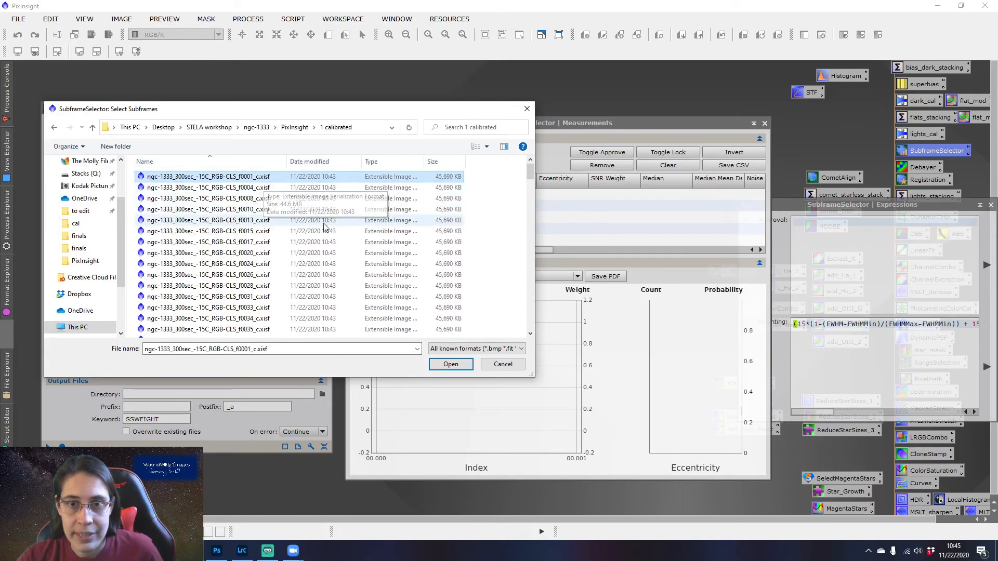
pyautogui.hotkey('ctrl', 'a')
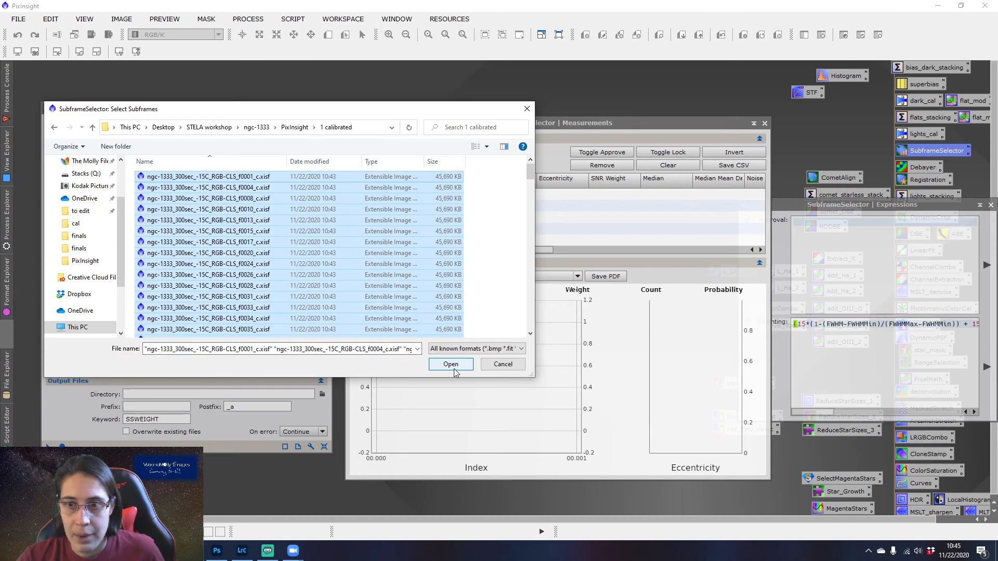
pyautogui.moveTo(531, 177)
pyautogui.mouseDown()
pyautogui.moveTo(526, 332)
pyautogui.moveTo(541, 173)
pyautogui.mouseUp()
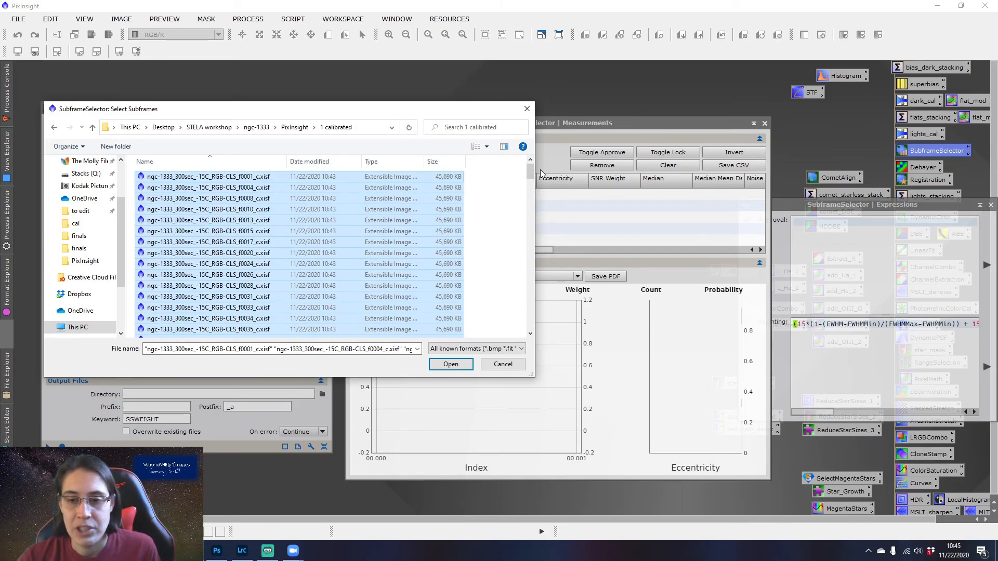
pyautogui.moveTo(534, 178); pyautogui.dragTo(531, 328)
pyautogui.click(454, 364)
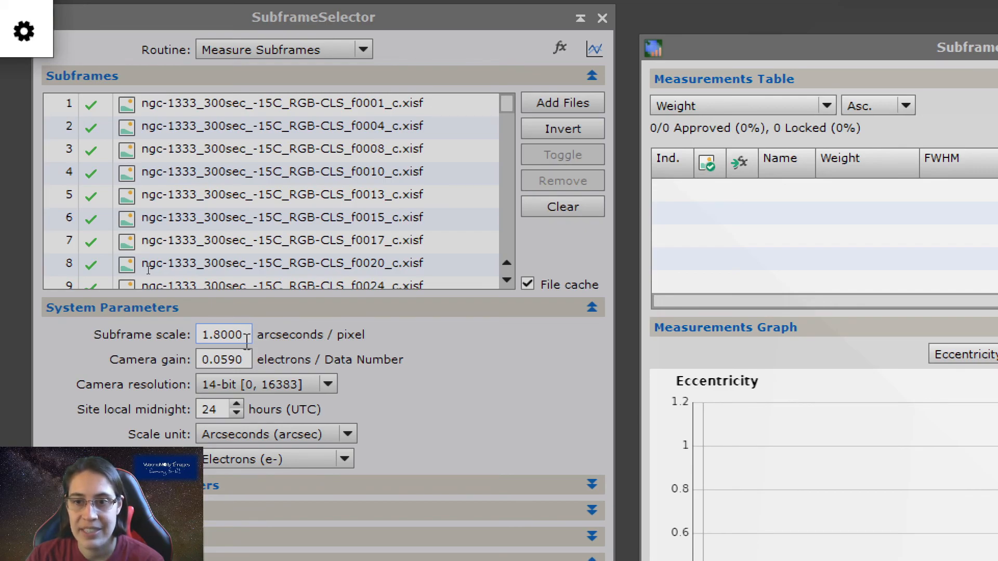
# - Check the camera gain value in SubframeSelector's system parameters
pyautogui.click(248, 360)
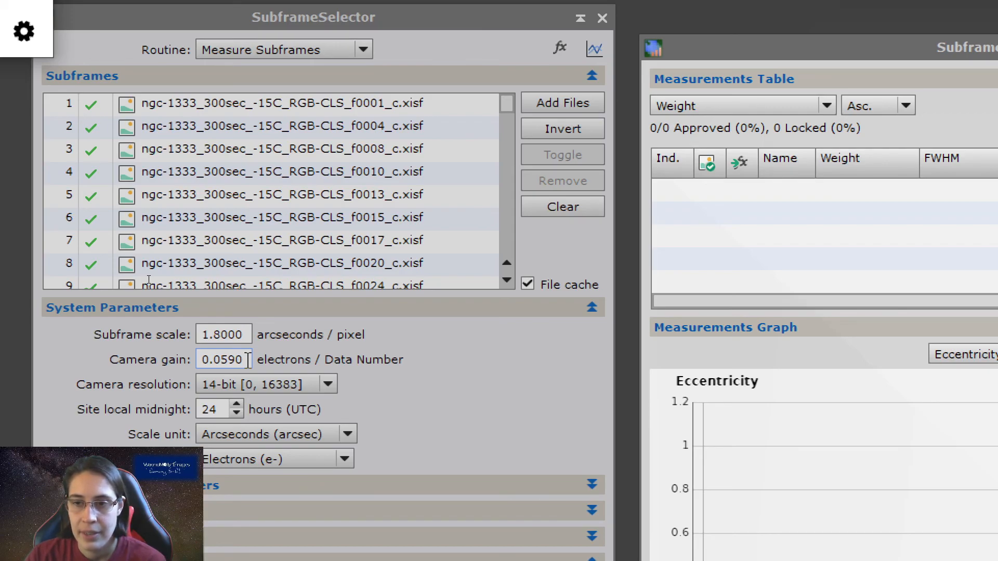
pyautogui.click(244, 360)
pyautogui.moveTo(244, 360); pyautogui.dragTo(199, 359)
pyautogui.click(246, 359)
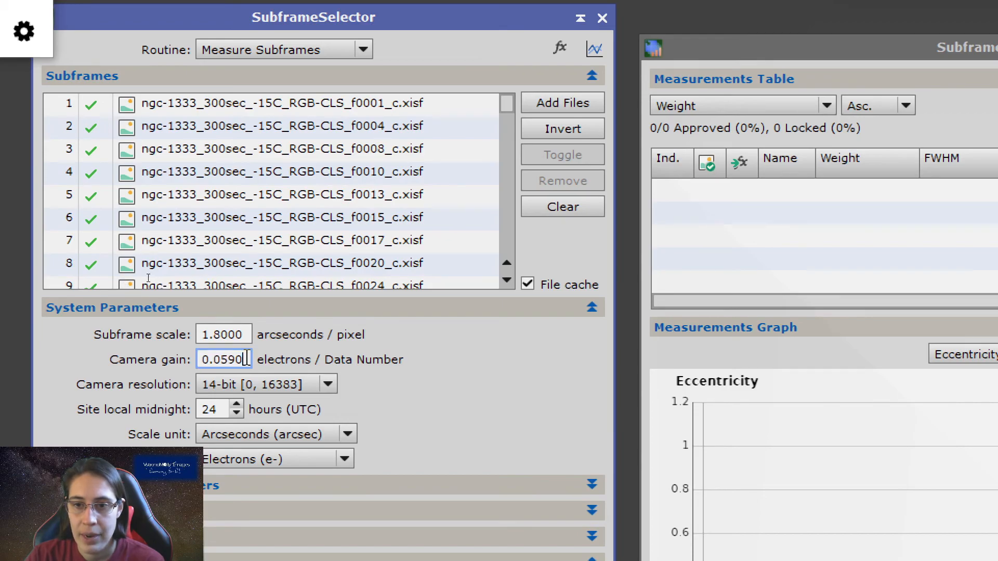
# - Set the camera gain to 0.111 electrons per Data Number in SubframeSelector's system parameters
pyautogui.moveTo(247, 359); pyautogui.dragTo(169, 357)
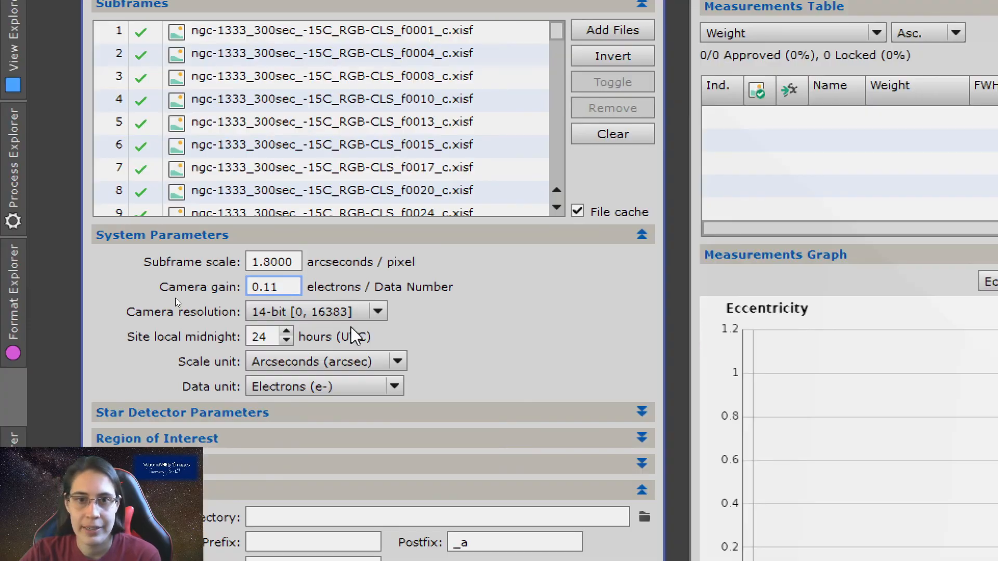
pyautogui.write('111')
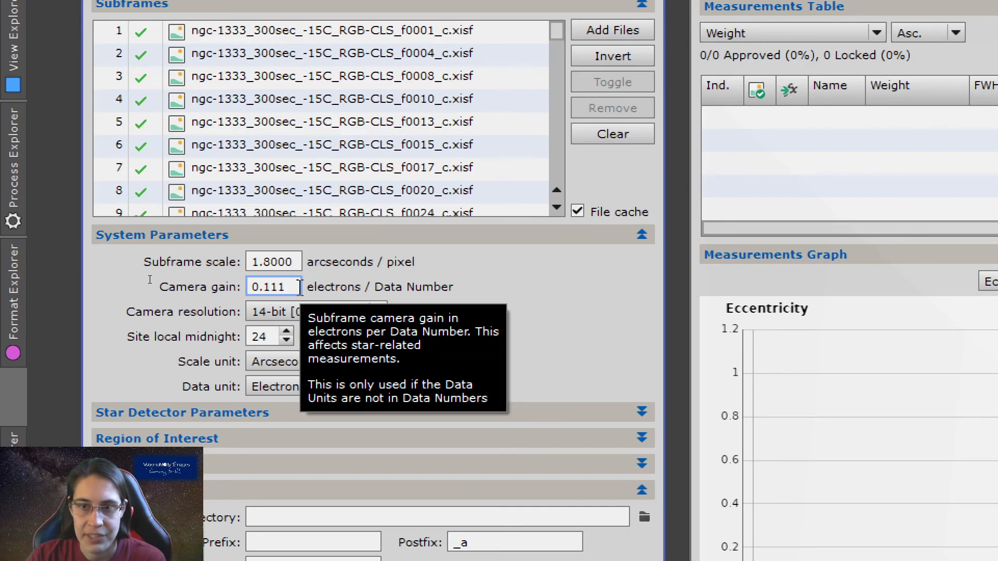
pyautogui.click(295, 263)
pyautogui.click(296, 287)
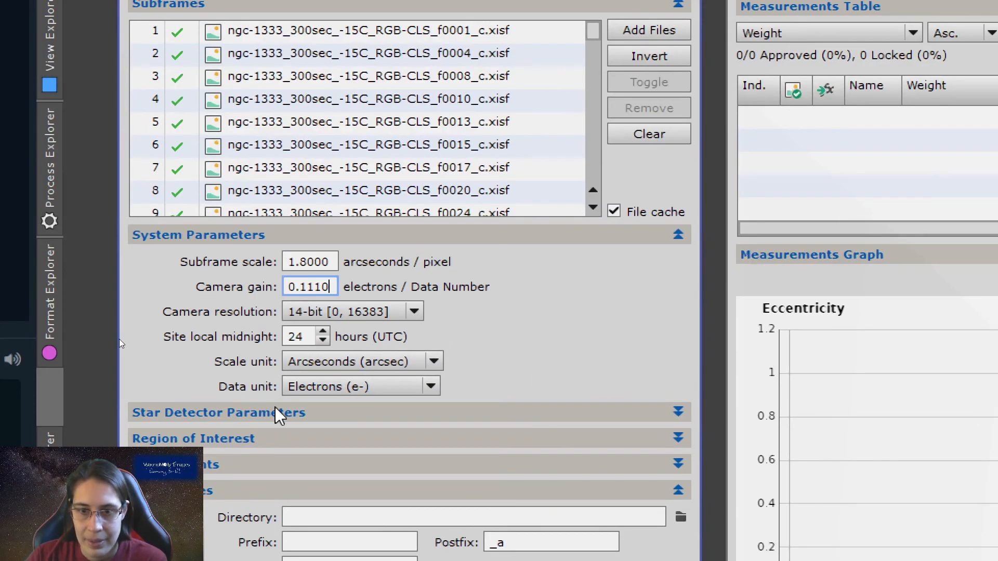
# - Create a "2 approved" folder inside the ngc-1333 PixInsight folder and set it as SubframeSelector's output directory
pyautogui.click(681, 517)
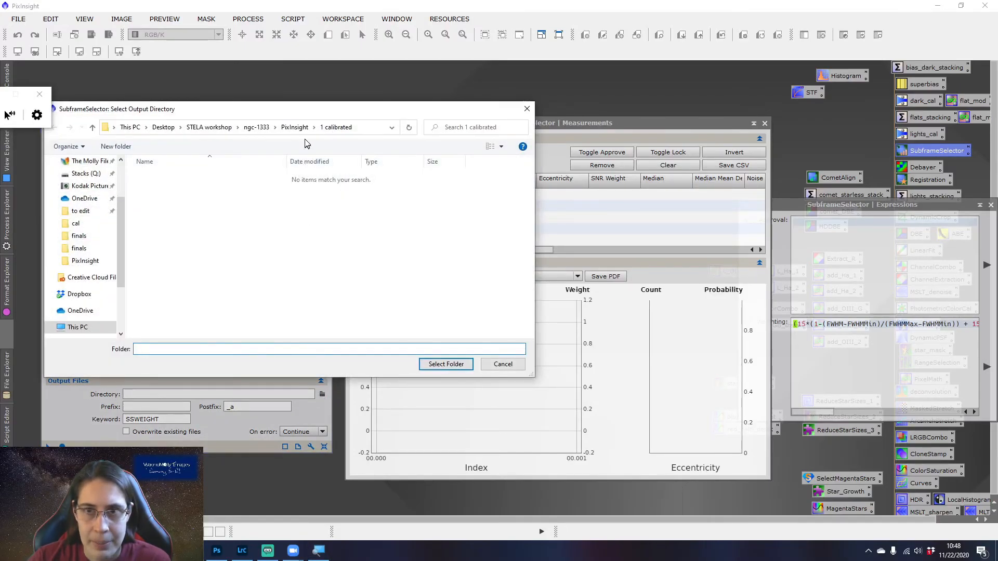
pyautogui.click(295, 127)
pyautogui.click(255, 224)
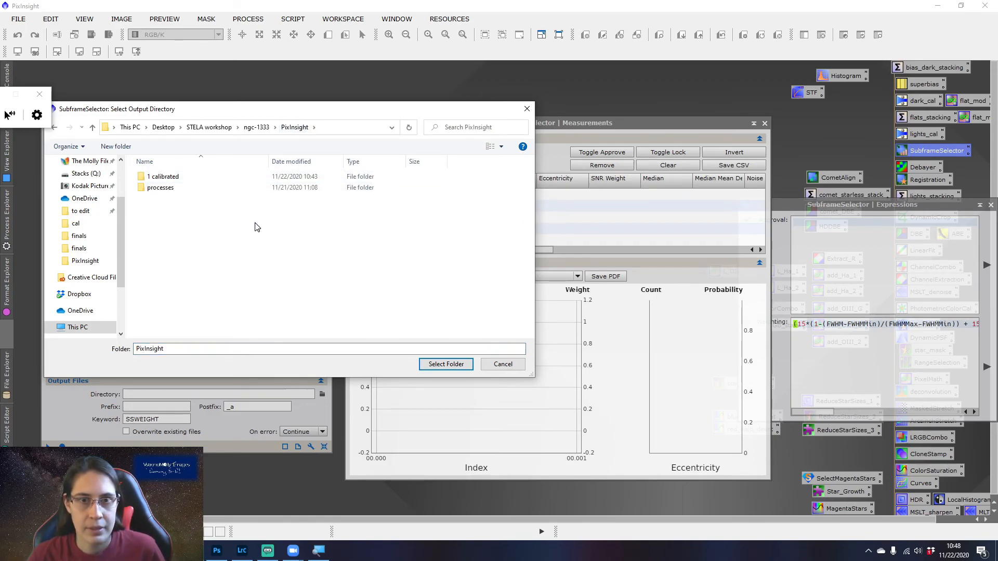
pyautogui.hotkey('ctrl', 'shift', 'n')
pyautogui.write('2 approved')
pyautogui.press('Return')
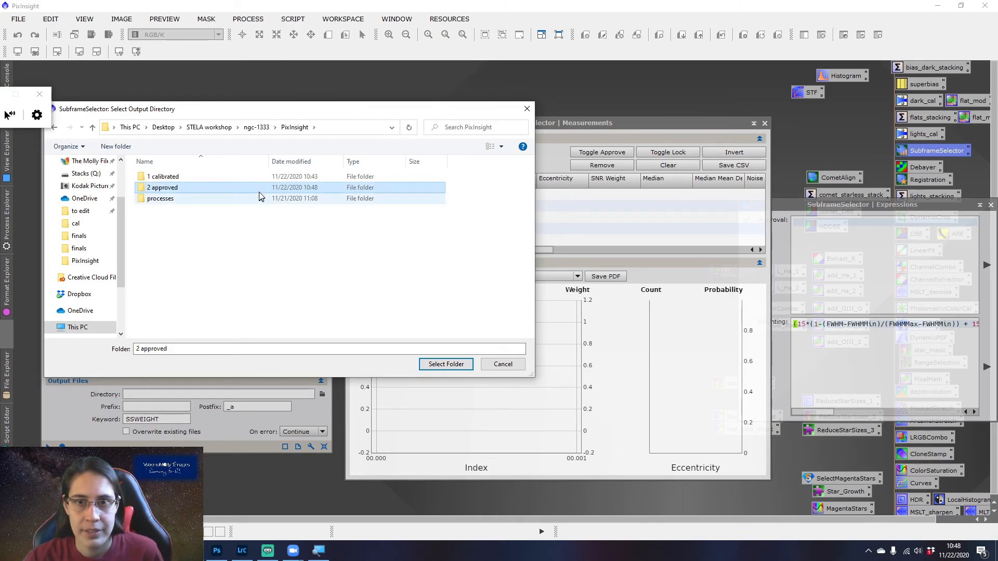
pyautogui.click(453, 364)
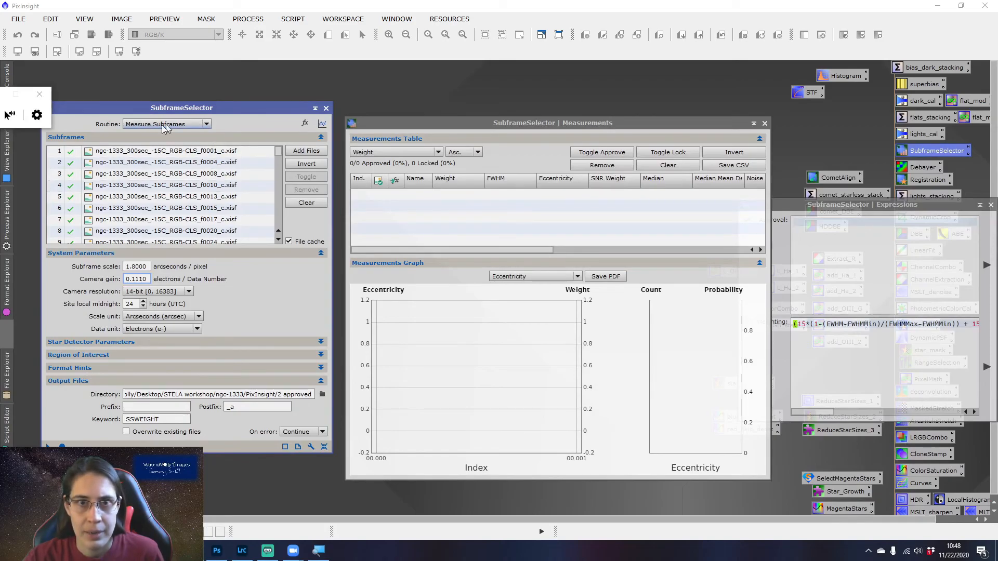
# - Run SubframeSelector with the Measure Subframes routine on all loaded frames and check which properties the measurements graph can plot
pyautogui.click(145, 126)
pyautogui.click(146, 133)
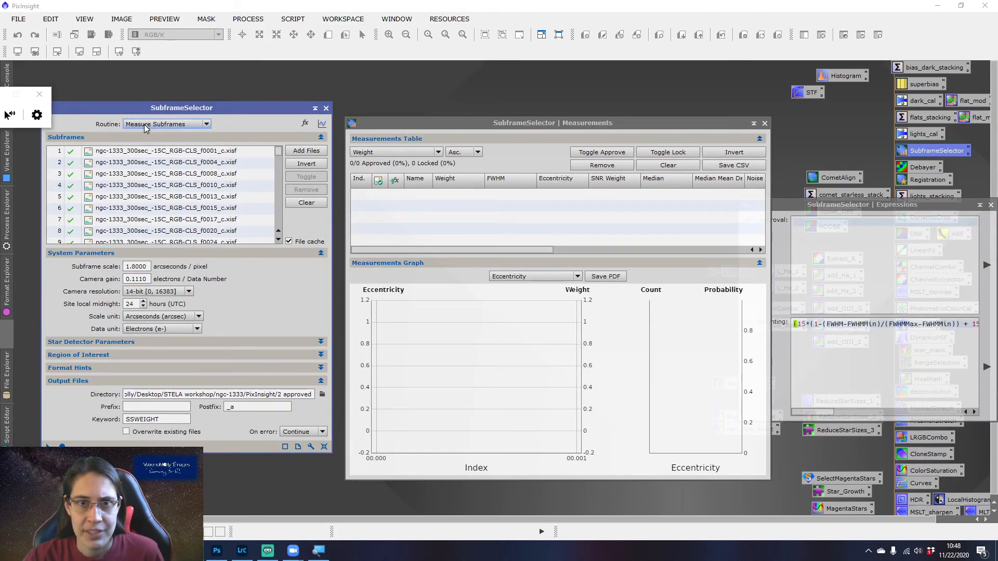
pyautogui.moveTo(48, 446); pyautogui.dragTo(48, 432)
pyautogui.click(62, 446)
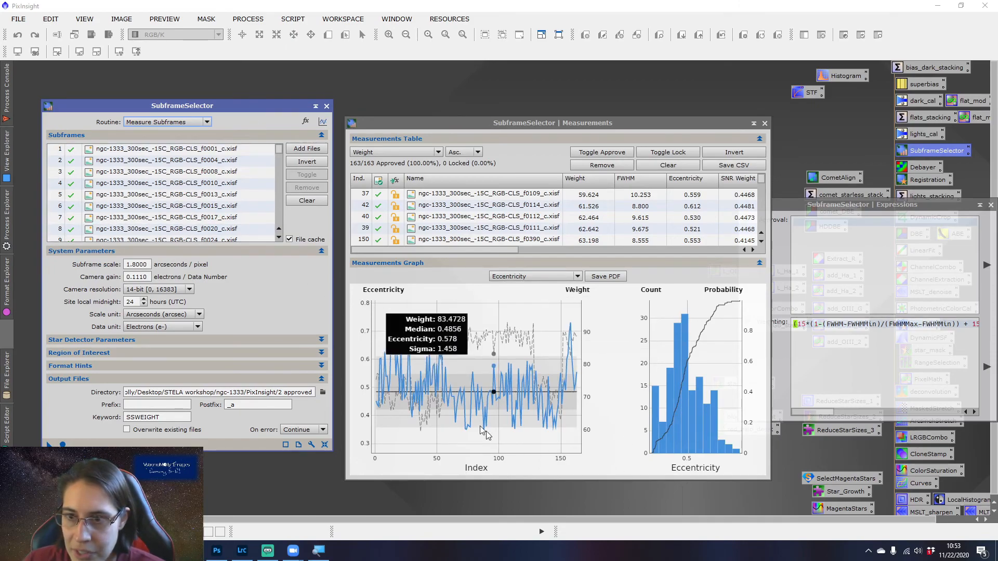
pyautogui.click(563, 276)
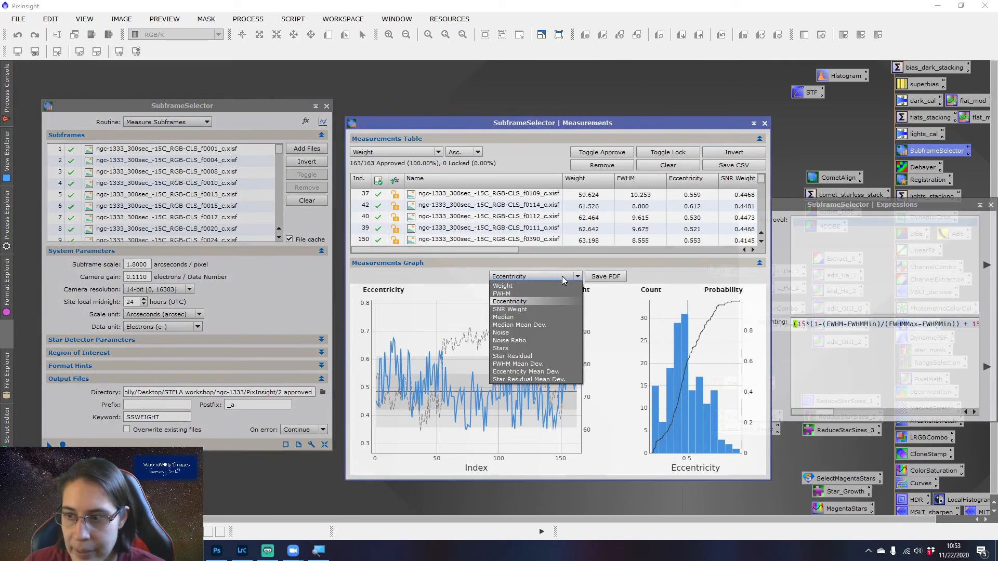
pyautogui.click(563, 276)
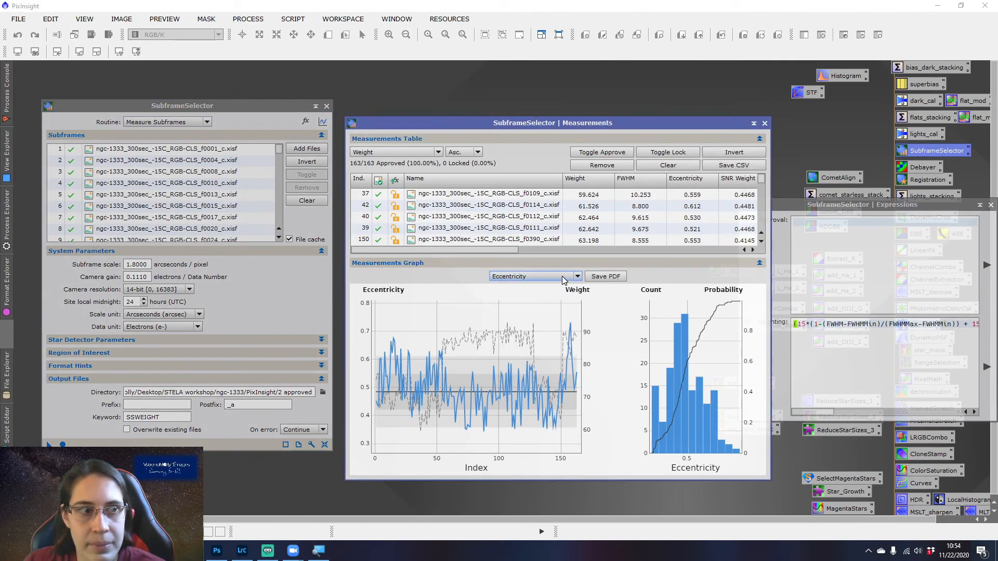
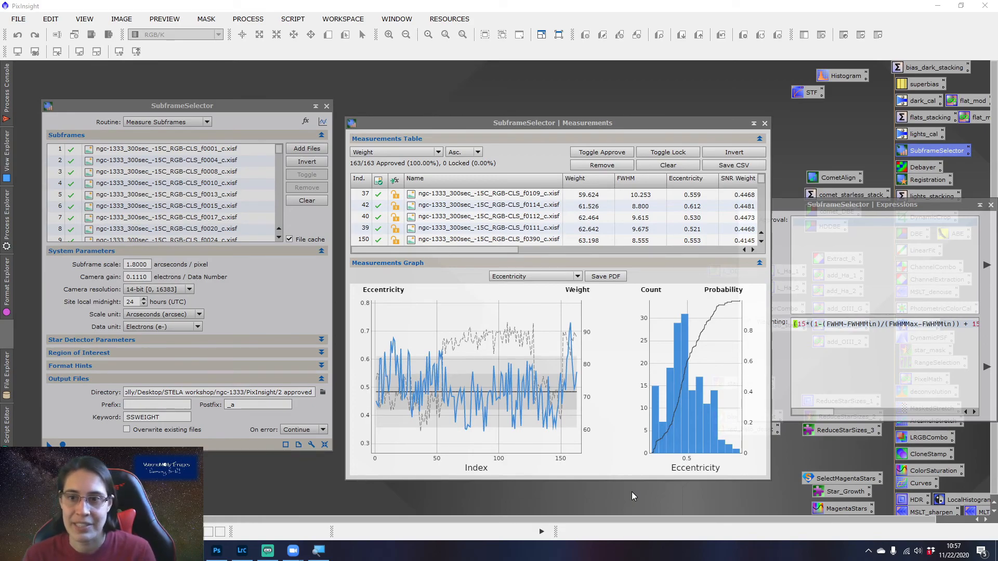
# - Enter Eccentricity<0.6 as the approval expression in the SubframeSelector Expressions window
pyautogui.moveTo(698, 383)
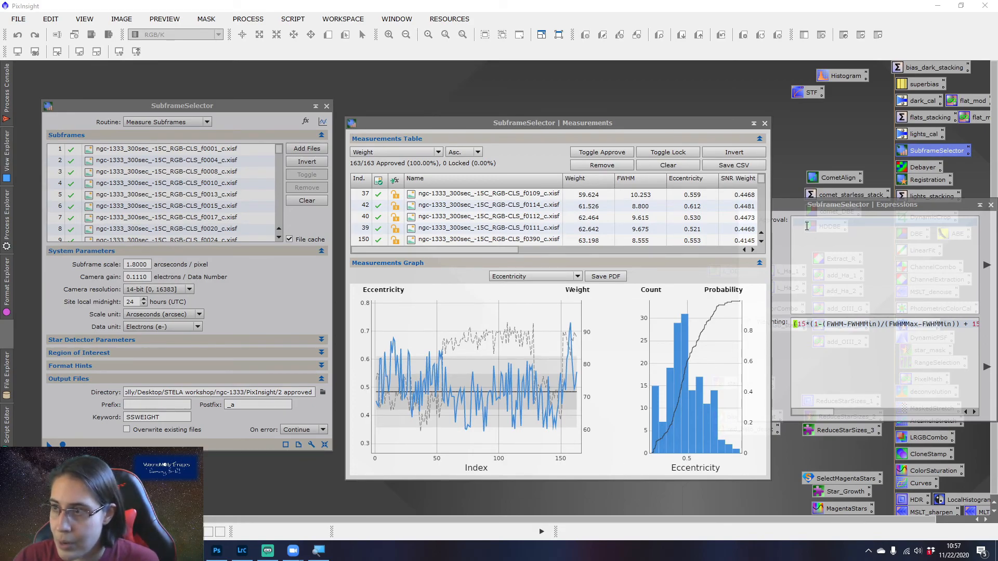
pyautogui.click(807, 226)
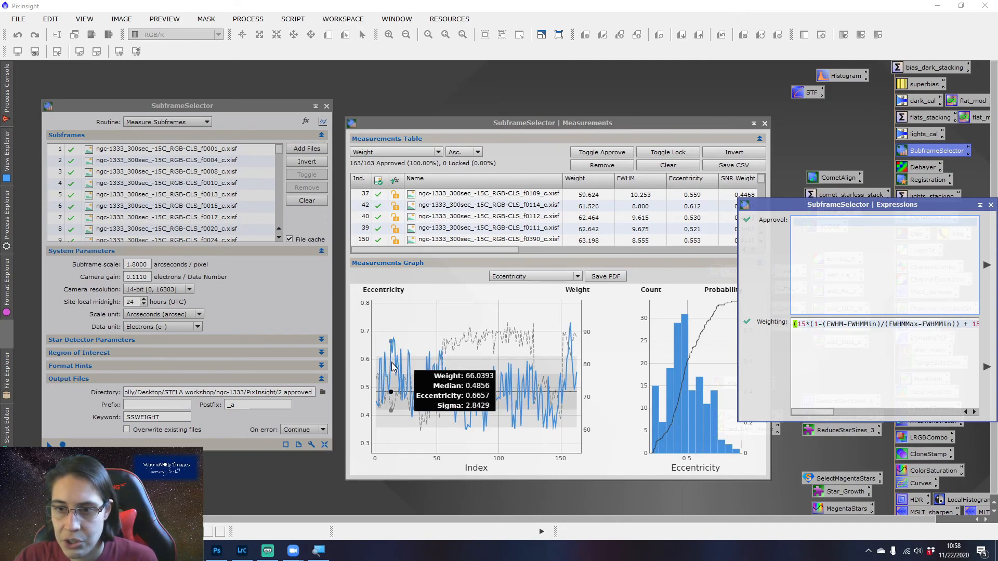
pyautogui.moveTo(824, 205); pyautogui.dragTo(811, 201)
pyautogui.click(810, 217)
pyautogui.write('Eccentricity<')
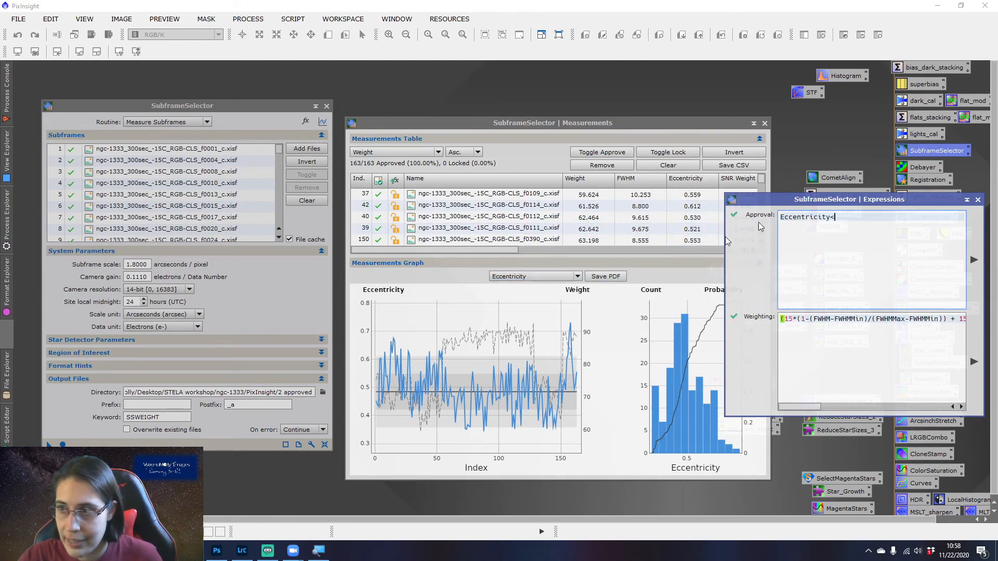
pyautogui.moveTo(878, 202); pyautogui.dragTo(879, 202)
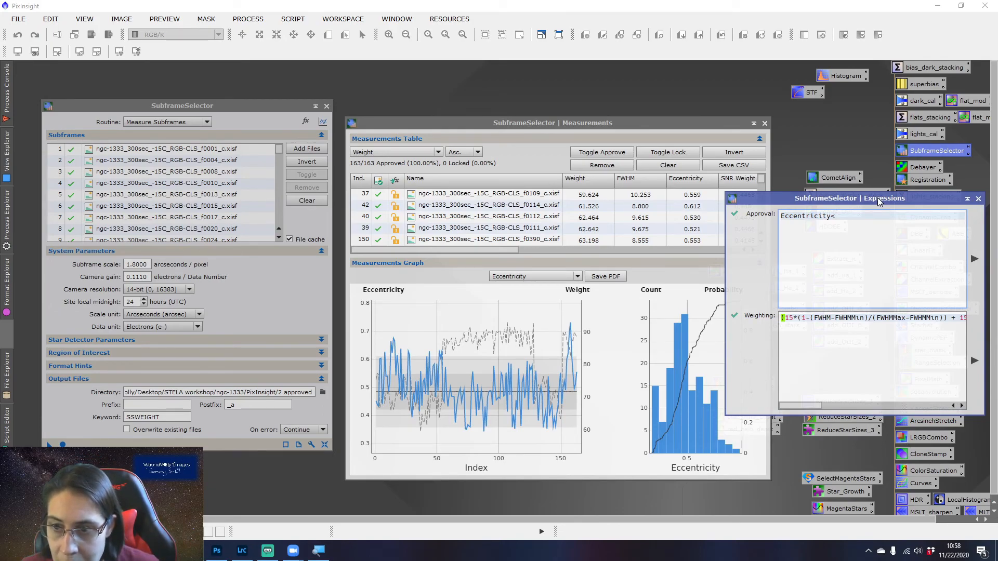
pyautogui.write('.6')
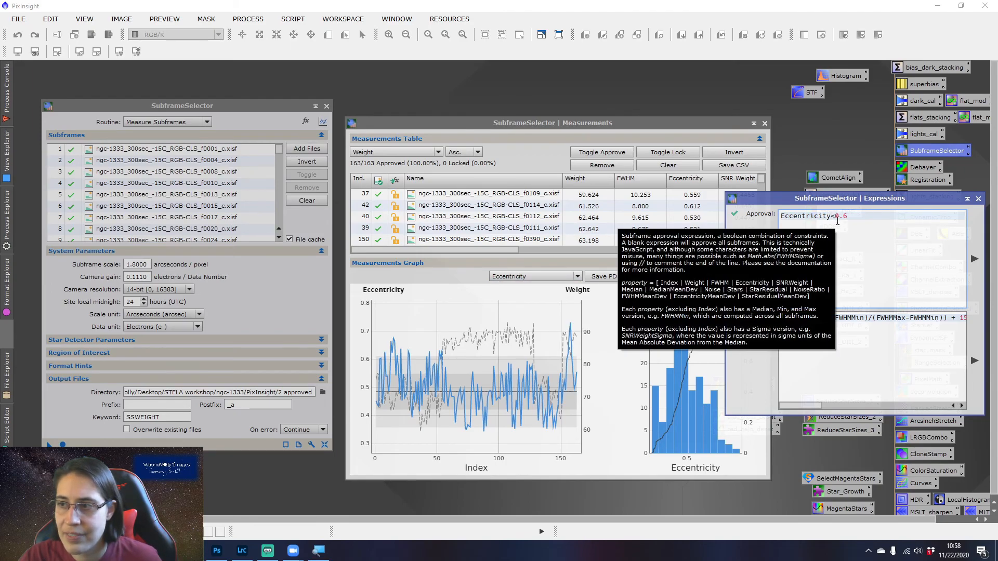
# - Plot FWHM in the measurements graph and inspect its values across the subframes
pyautogui.click(537, 277)
pyautogui.click(538, 275)
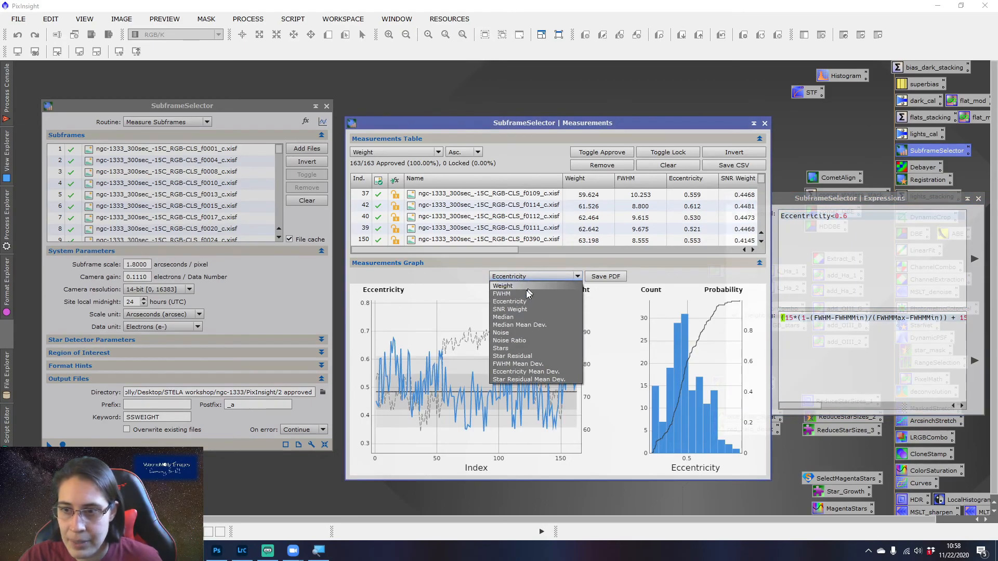
pyautogui.click(523, 295)
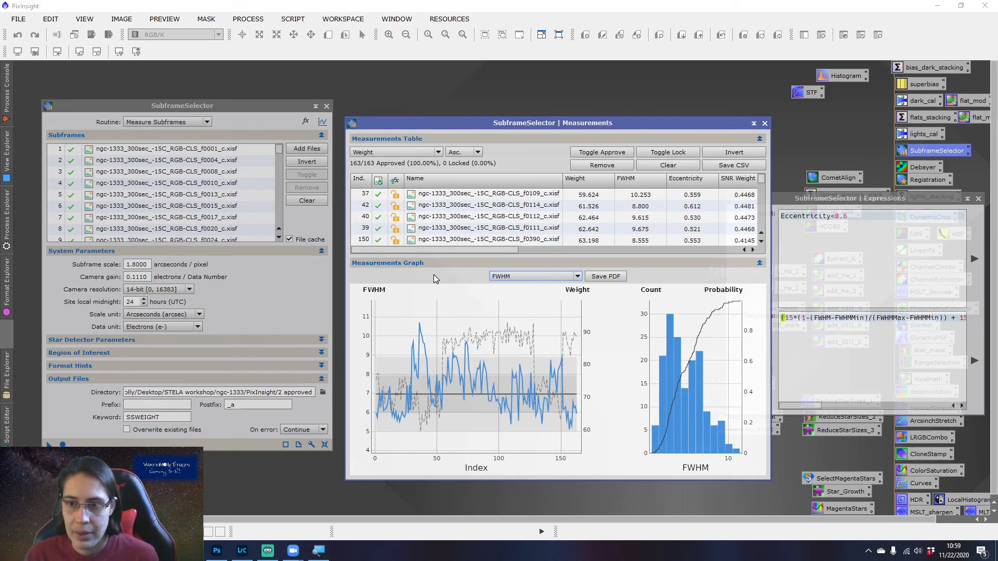
pyautogui.moveTo(423, 332)
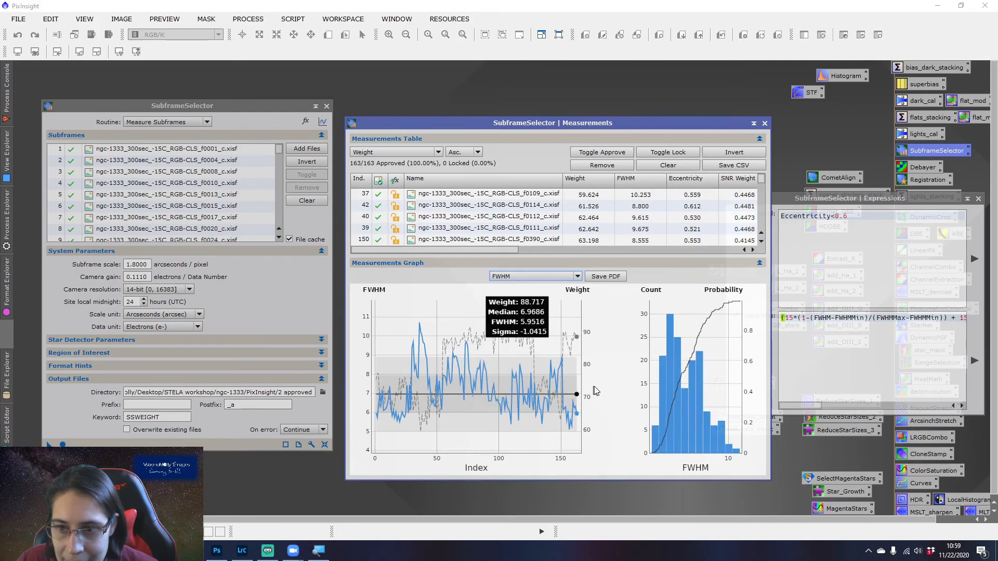
# - Extend the approval expression to Eccentricity<0.6 && FWHM<0.8
pyautogui.click(865, 217)
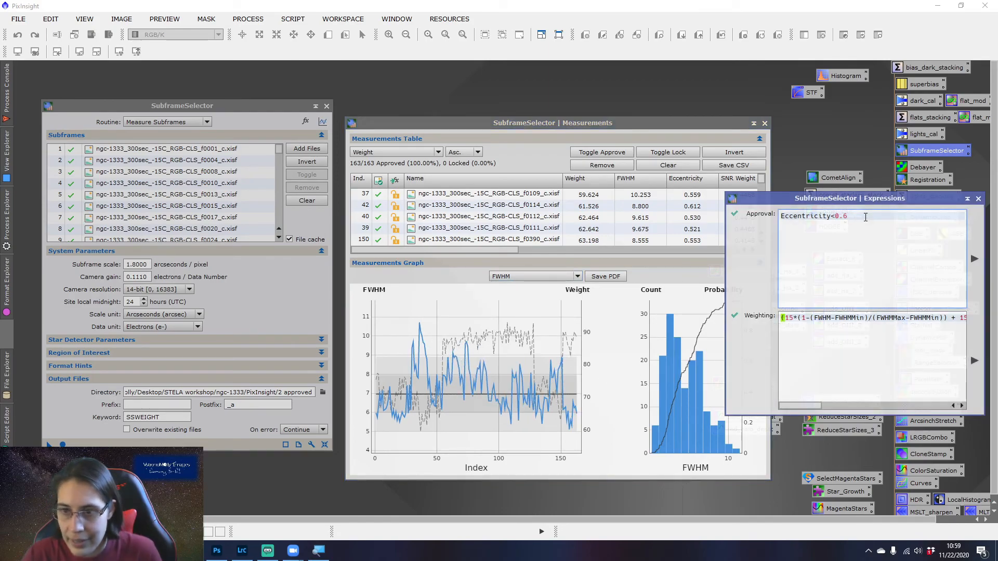
pyautogui.write('FWHM')
pyautogui.press('BackSpace')
pyautogui.press('BackSpace')
pyautogui.press('BackSpace')
pyautogui.press('BackSpace')
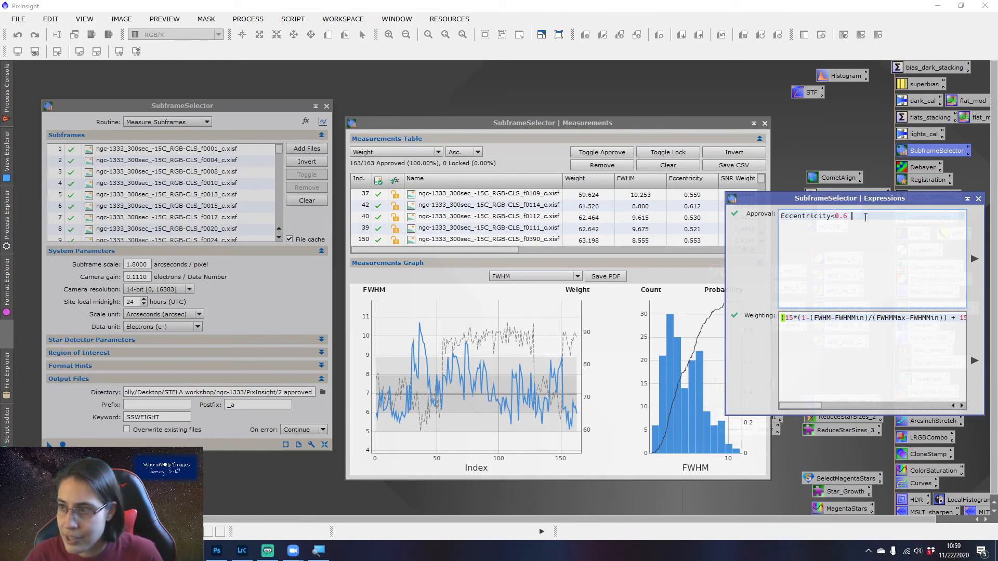
pyautogui.write('&& FWHM<0.')
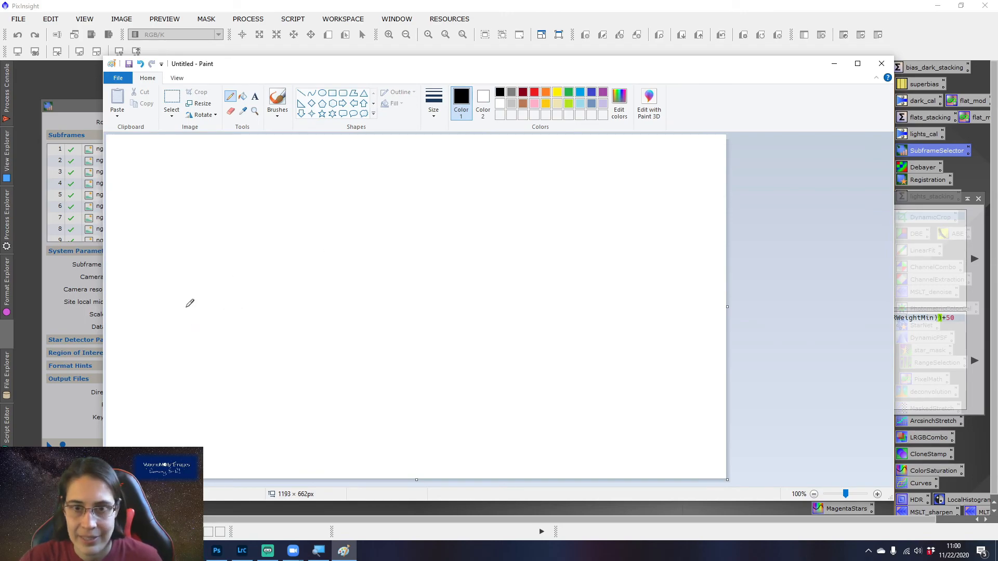
# - In Paint, sketch a narrow and a wide bell-shaped star profile, marking both sides of each curve at half height
pyautogui.moveTo(183, 319)
pyautogui.mouseDown()
pyautogui.moveTo(195, 312)
pyautogui.moveTo(235, 213)
pyautogui.moveTo(252, 325)
pyautogui.mouseUp()
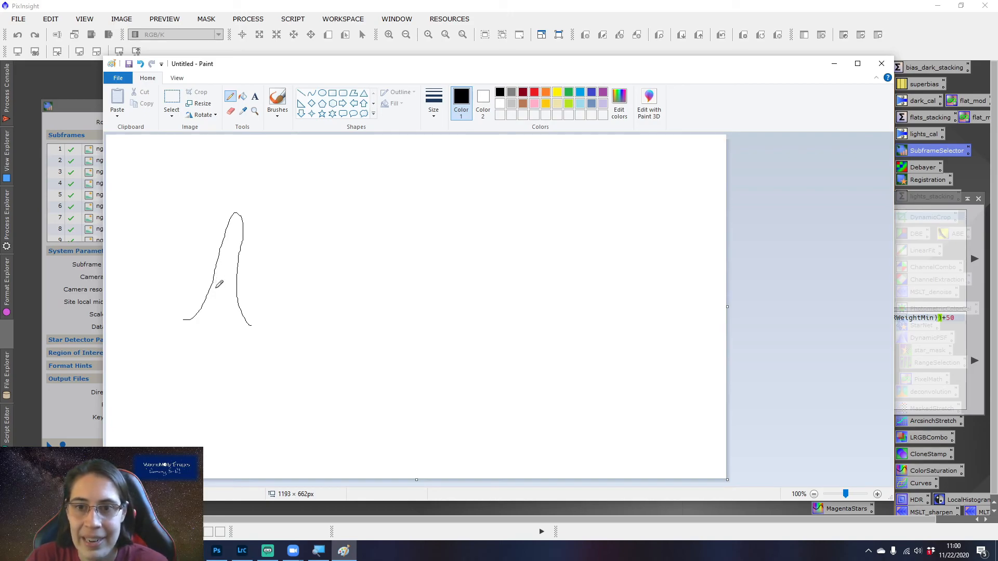
pyautogui.moveTo(359, 323)
pyautogui.mouseDown()
pyautogui.moveTo(395, 313)
pyautogui.moveTo(452, 252)
pyautogui.moveTo(501, 238)
pyautogui.moveTo(524, 251)
pyautogui.moveTo(557, 310)
pyautogui.moveTo(584, 327)
pyautogui.moveTo(617, 327)
pyautogui.mouseUp()
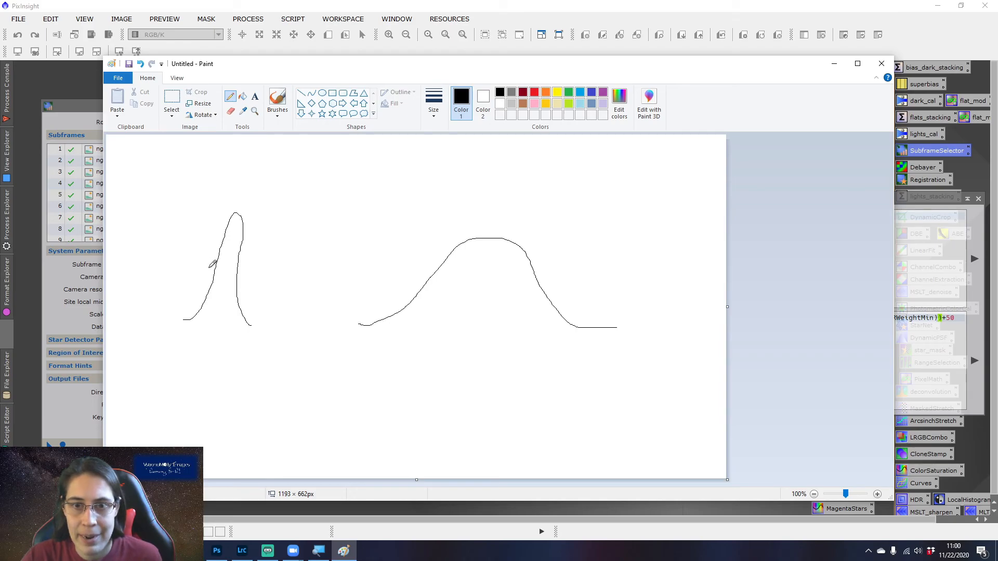
pyautogui.moveTo(200, 268); pyautogui.dragTo(256, 267)
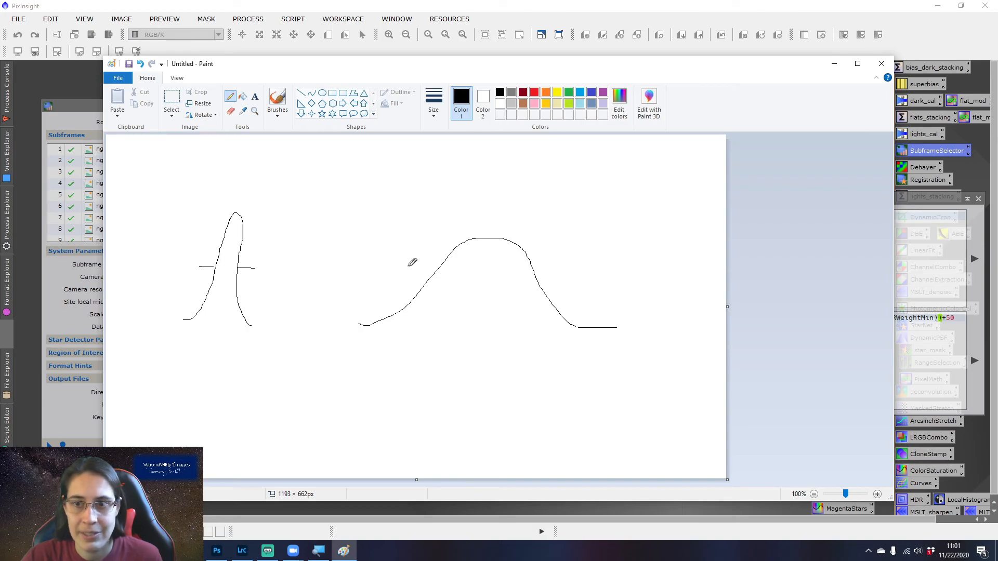
pyautogui.moveTo(401, 277); pyautogui.dragTo(431, 275)
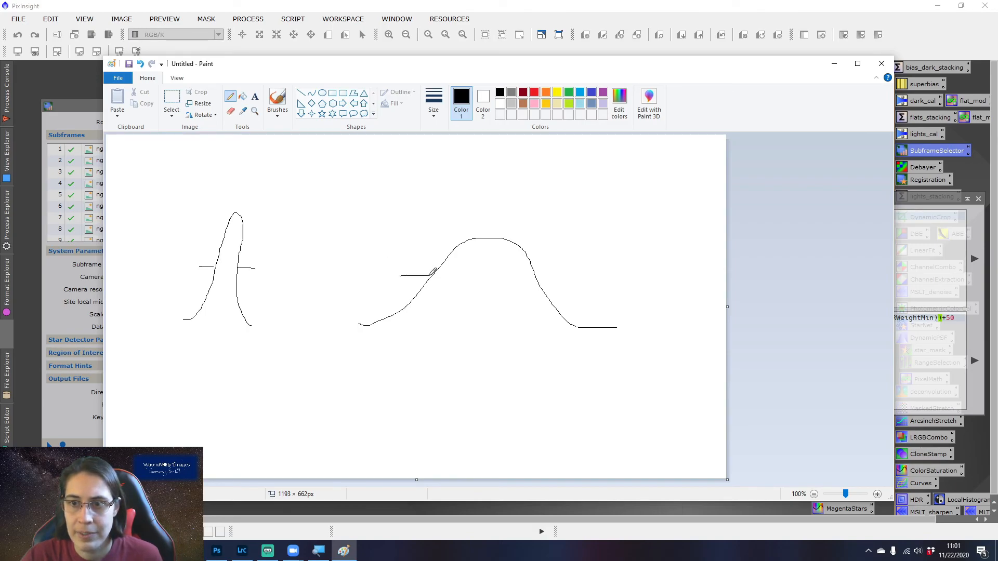
pyautogui.moveTo(536, 276); pyautogui.dragTo(572, 277)
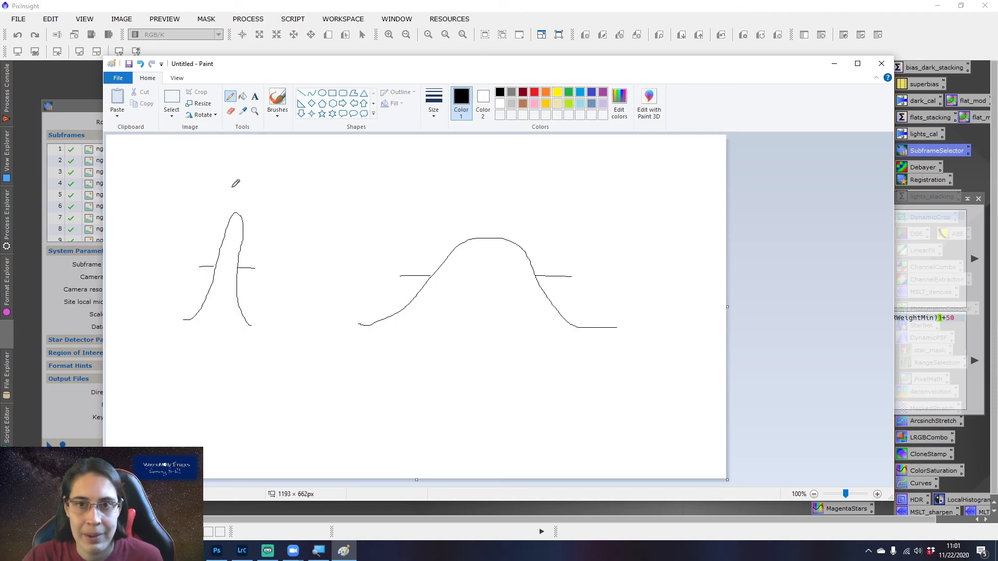
# - Label the narrow curve 3 and the wide curve 10, and close Paint without saving the drawing
pyautogui.moveTo(226, 185)
pyautogui.mouseDown()
pyautogui.moveTo(234, 185)
pyautogui.moveTo(228, 197)
pyautogui.mouseUp()
pyautogui.moveTo(478, 196)
pyautogui.mouseDown()
pyautogui.moveTo(478, 211)
pyautogui.moveTo(494, 199)
pyautogui.mouseUp()
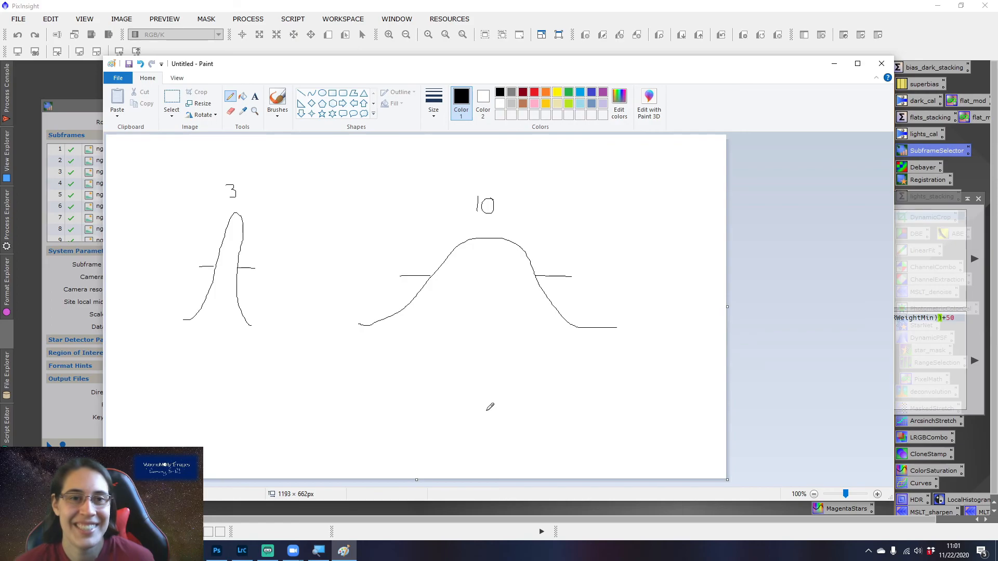
pyautogui.click(878, 65)
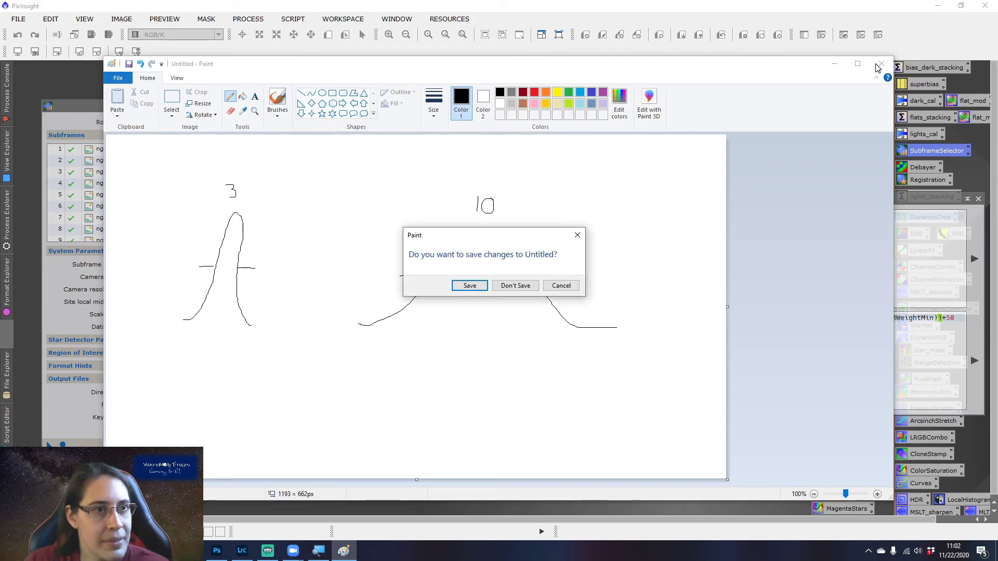
pyautogui.click(516, 286)
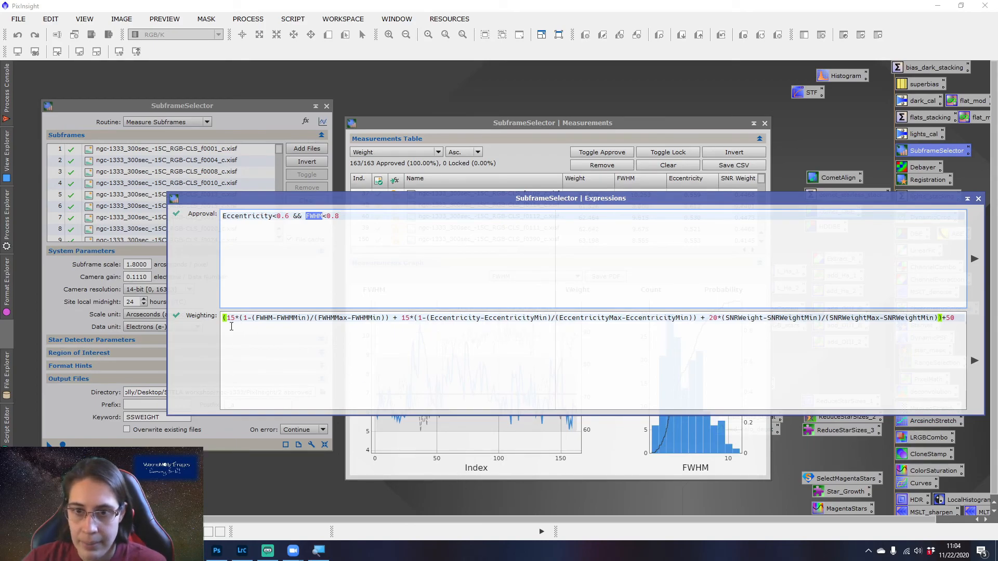
# - Examine the full weighting expression combining FWHM, eccentricity and SNR weight
pyautogui.moveTo(222, 321); pyautogui.dragTo(897, 326)
pyautogui.click(964, 323)
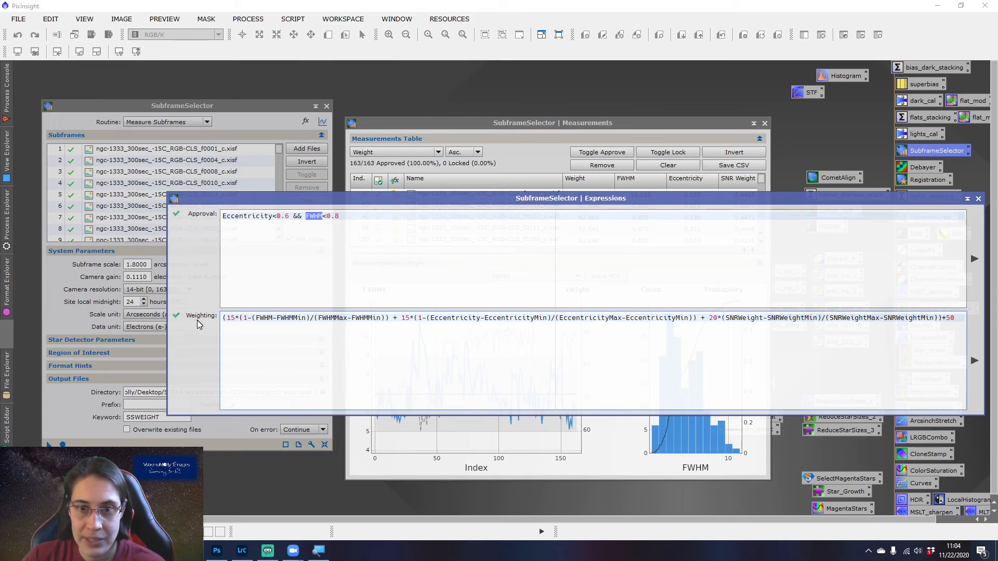
# - Correct the approval expression to Eccentricity<0.6 && FWHM<8 and widen the Expressions window to show the full weighting formula
pyautogui.click(371, 218)
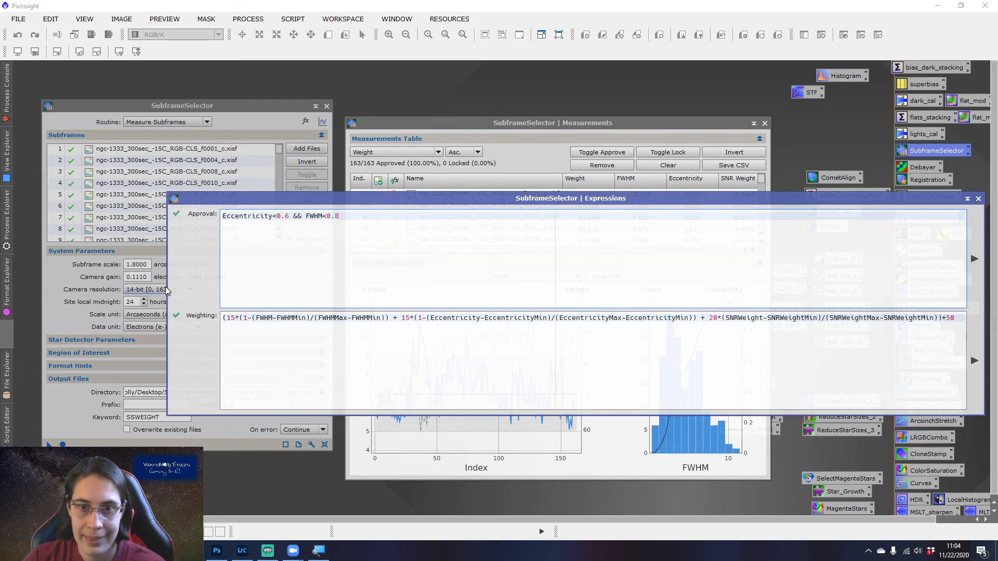
pyautogui.moveTo(166, 287); pyautogui.dragTo(413, 288)
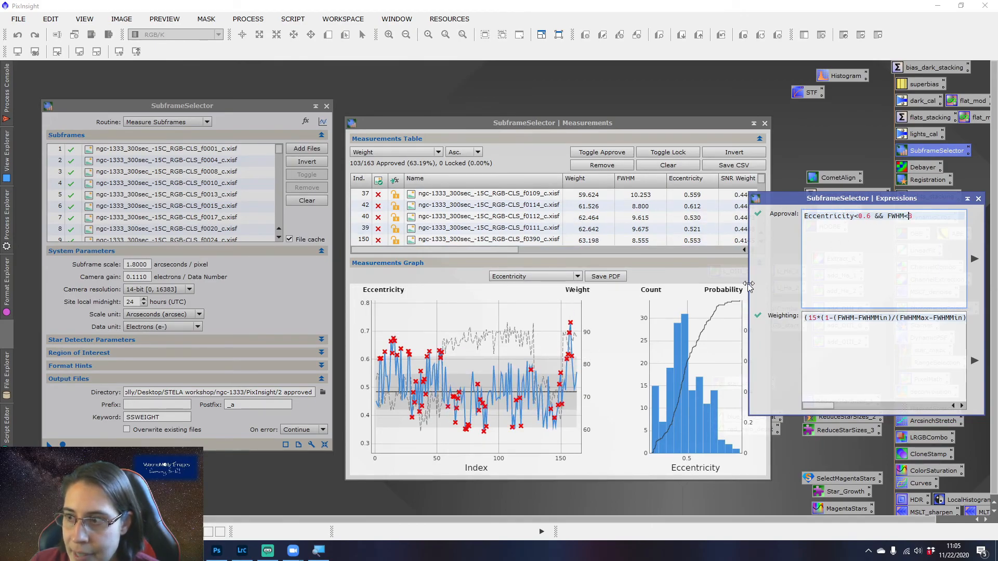
pyautogui.moveTo(749, 283); pyautogui.dragTo(163, 237)
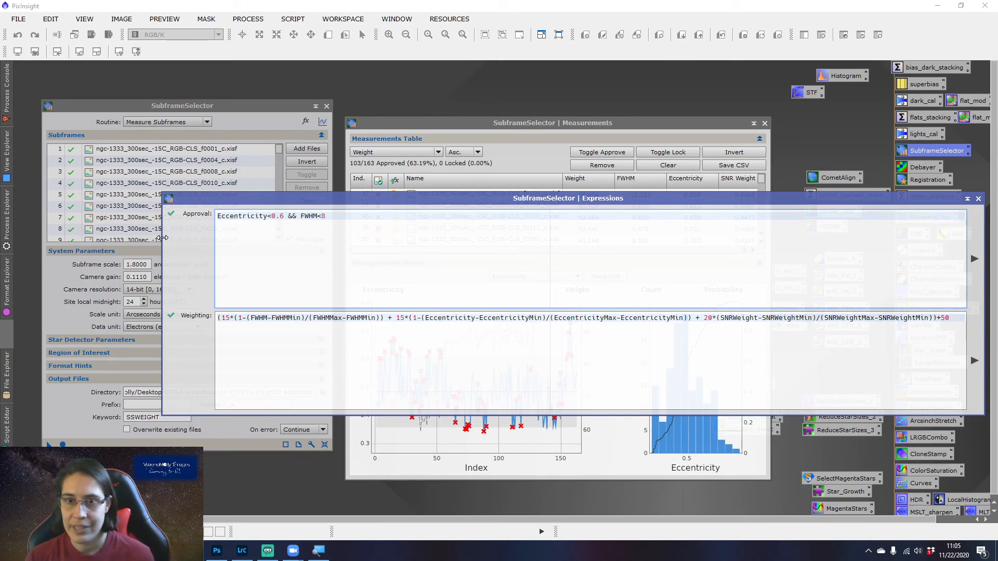
# - Run the Output Subframes routine to write the approved frames to the "2 approved" folder with the _a postfix and SSWEIGHT keyword
pyautogui.moveTo(385, 326)
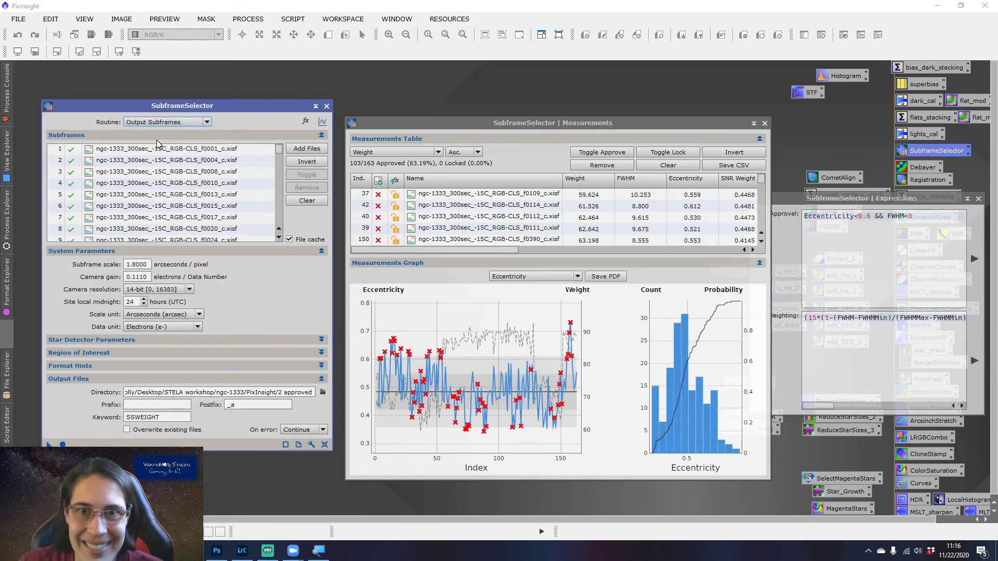
pyautogui.click(63, 446)
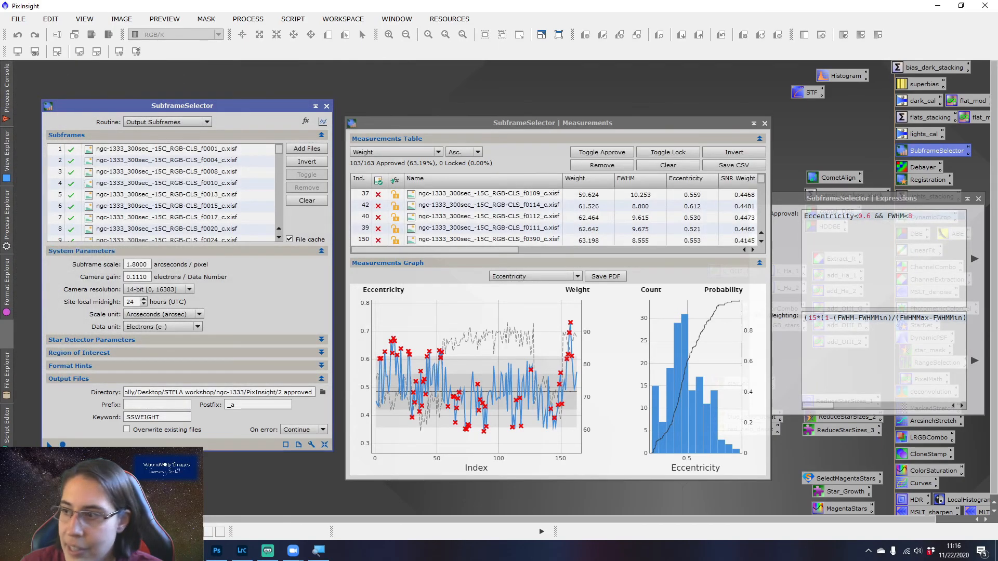
pyautogui.click(858, 317)
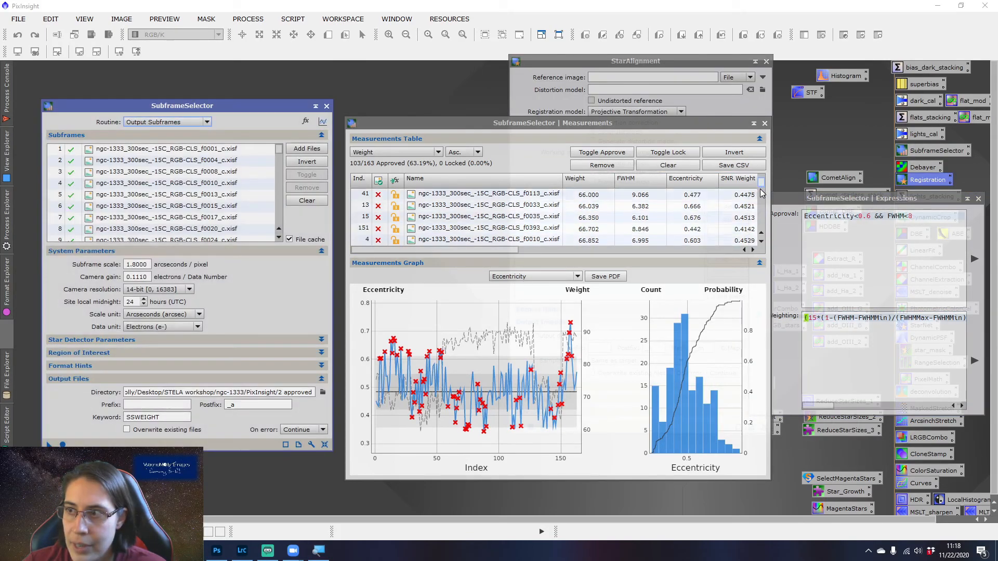
# - Find the highest-weighted frame in the measurements table sorted by weight, and close the Measurements window
pyautogui.moveTo(762, 183); pyautogui.dragTo(761, 229)
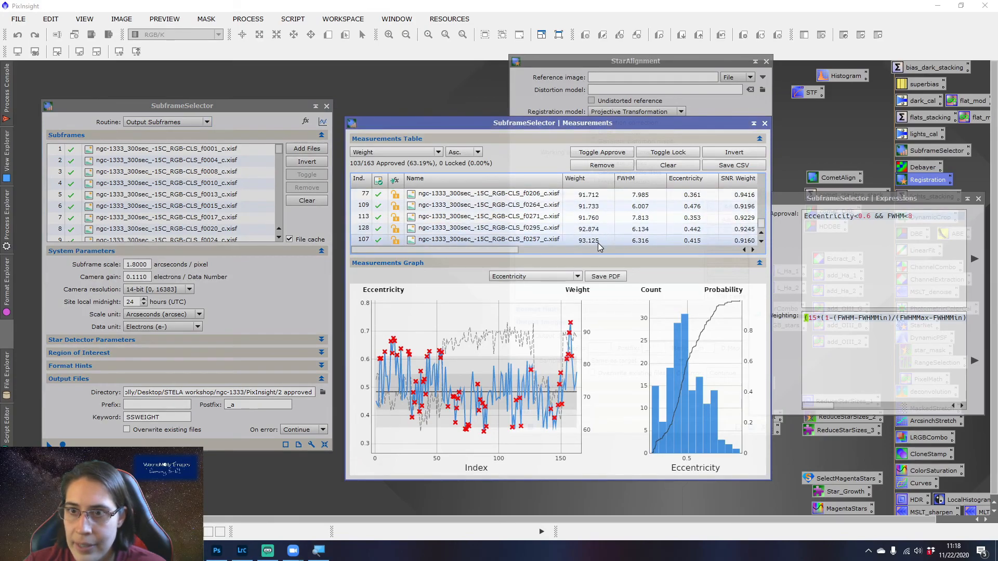
pyautogui.click(383, 152)
pyautogui.click(384, 168)
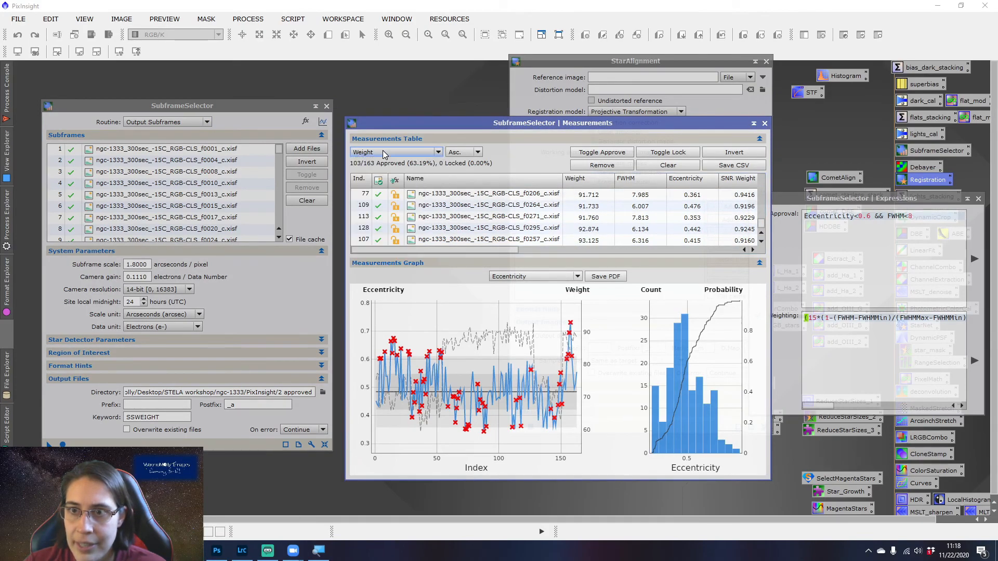
pyautogui.click(604, 241)
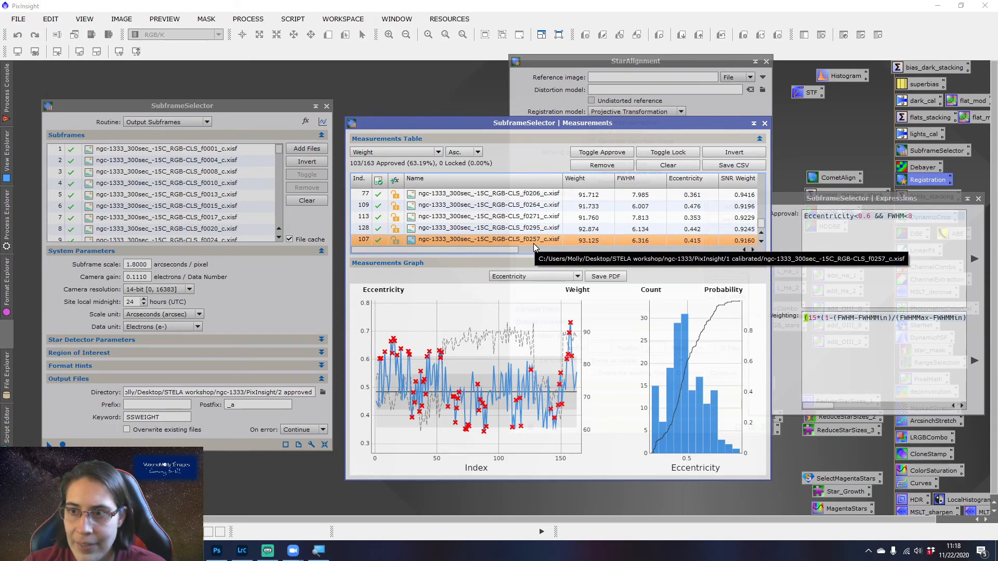
pyautogui.click(766, 126)
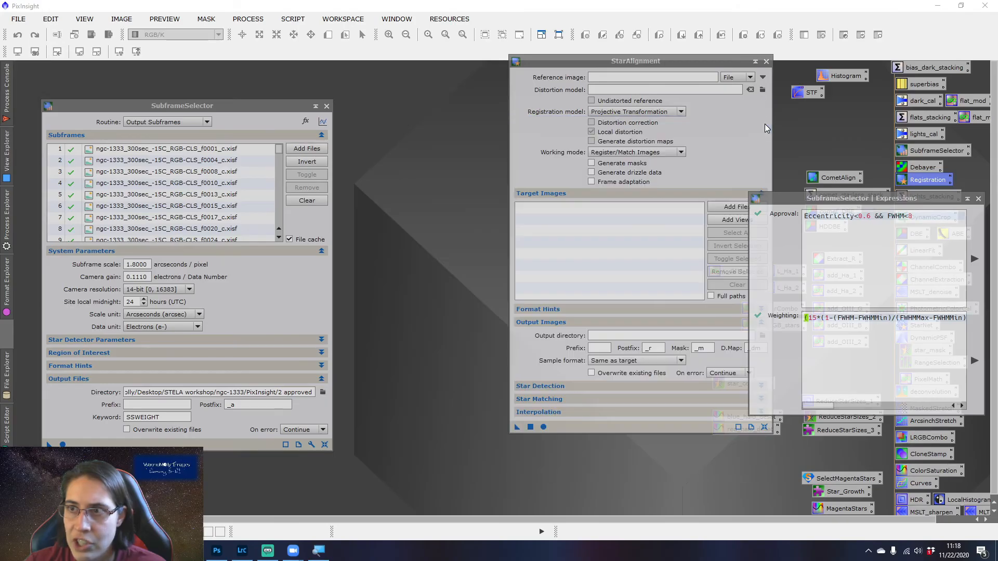
pyautogui.click(767, 79)
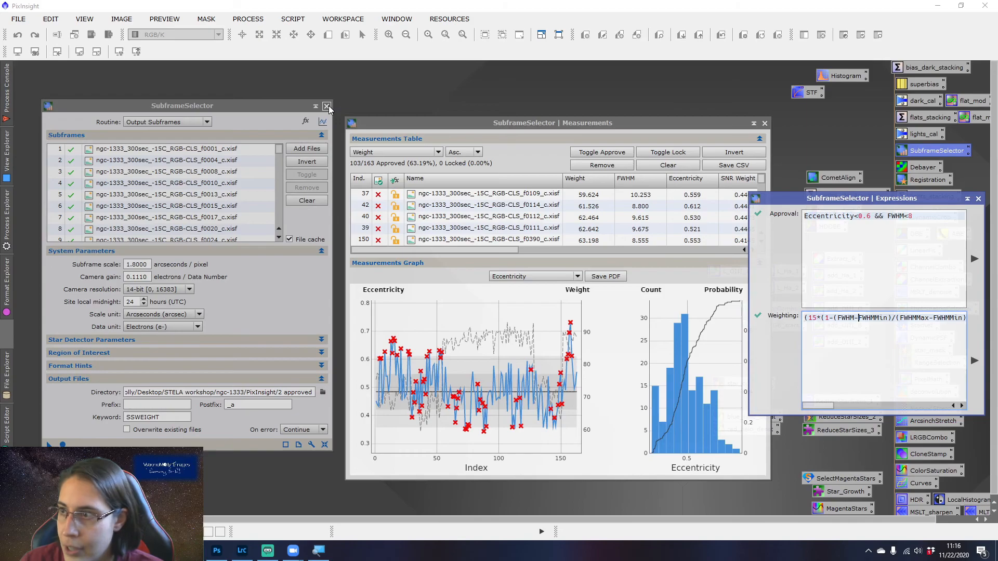
# - Close SubframeSelector and add all the frames in the "2 approved" folder to Debayer as target images
pyautogui.click(326, 106)
pyautogui.doubleClick(915, 167)
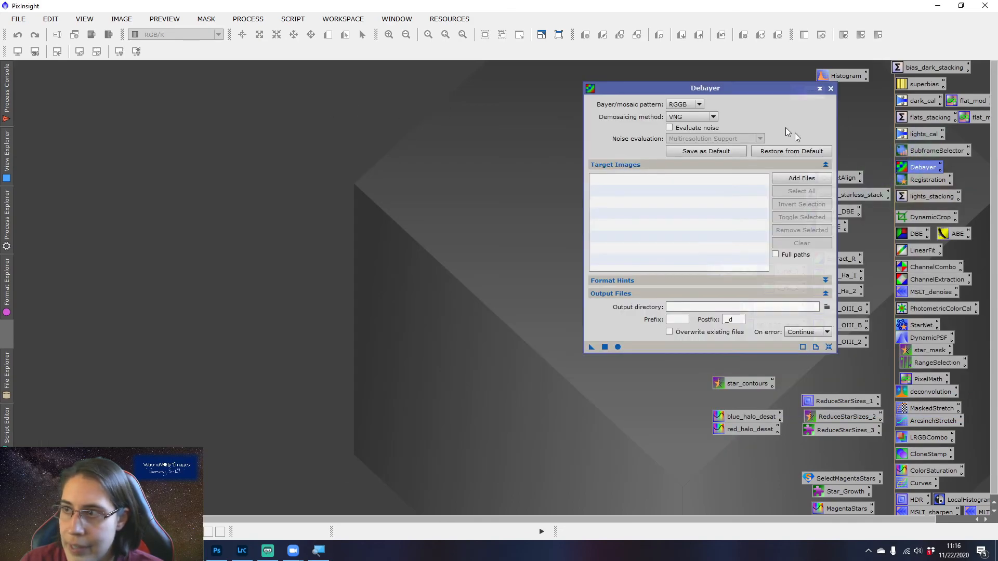
pyautogui.click(826, 180)
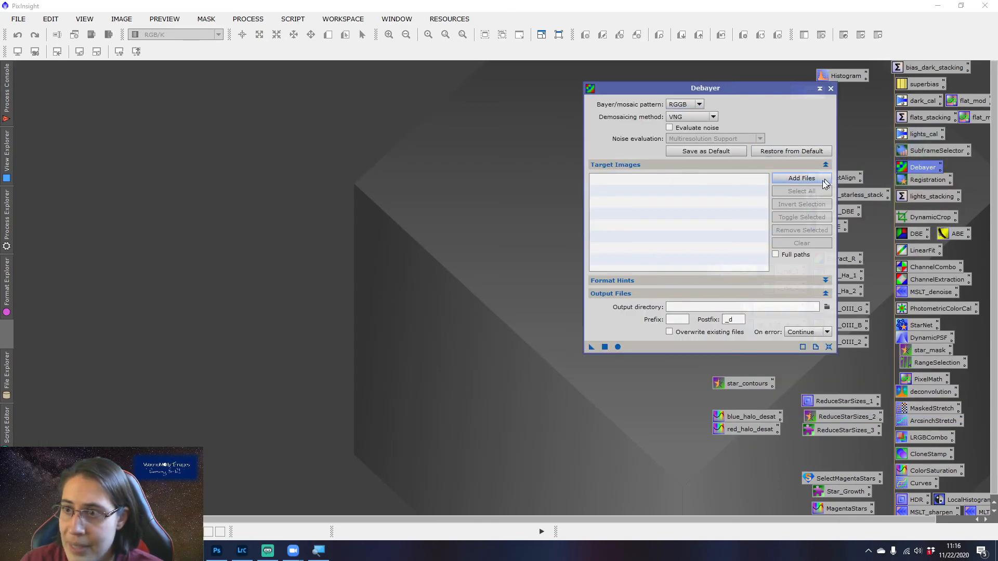
pyautogui.click(753, 107)
pyautogui.doubleClick(701, 169)
pyautogui.click(702, 156)
pyautogui.keyDown('shift'); pyautogui.click(831, 297); pyautogui.keyUp('shift')
pyautogui.click(910, 344)
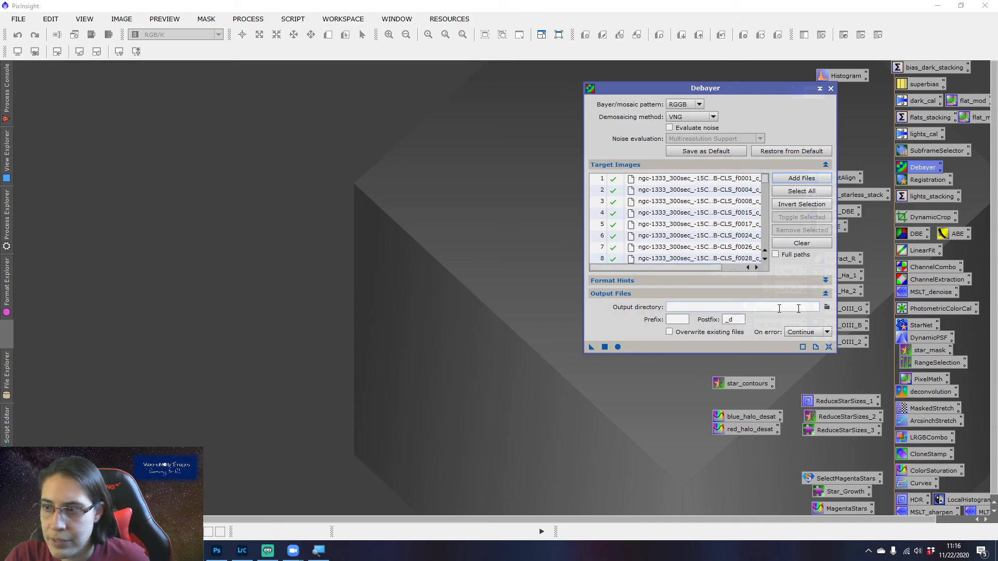
# - Set the Debayer output directory to a new "3 debayered" folder inside PixInsight, and run Debayer on the target frames
pyautogui.click(829, 307)
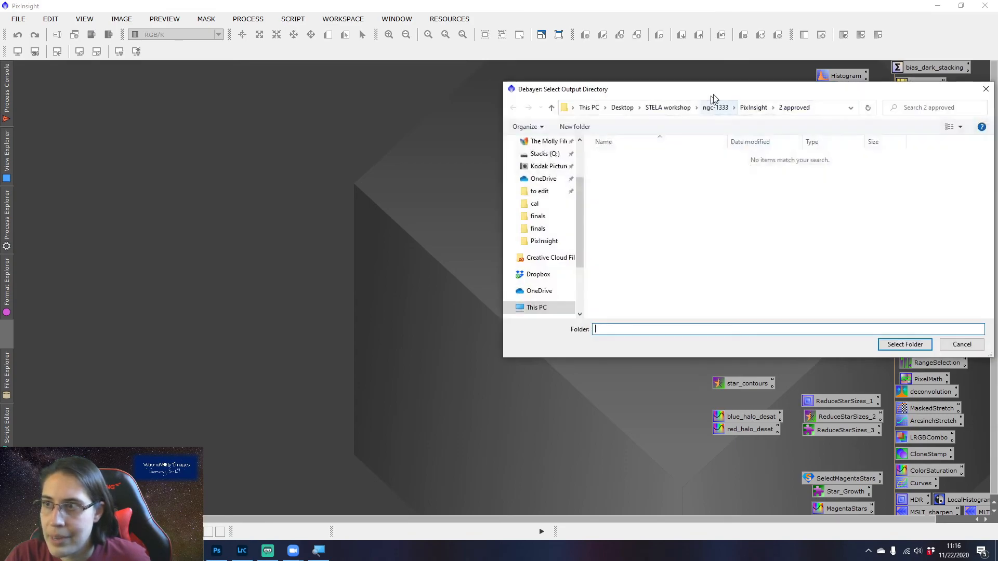
pyautogui.click(748, 107)
pyautogui.hotkey('ctrl', 'shift', 'n')
pyautogui.write('3 debayered')
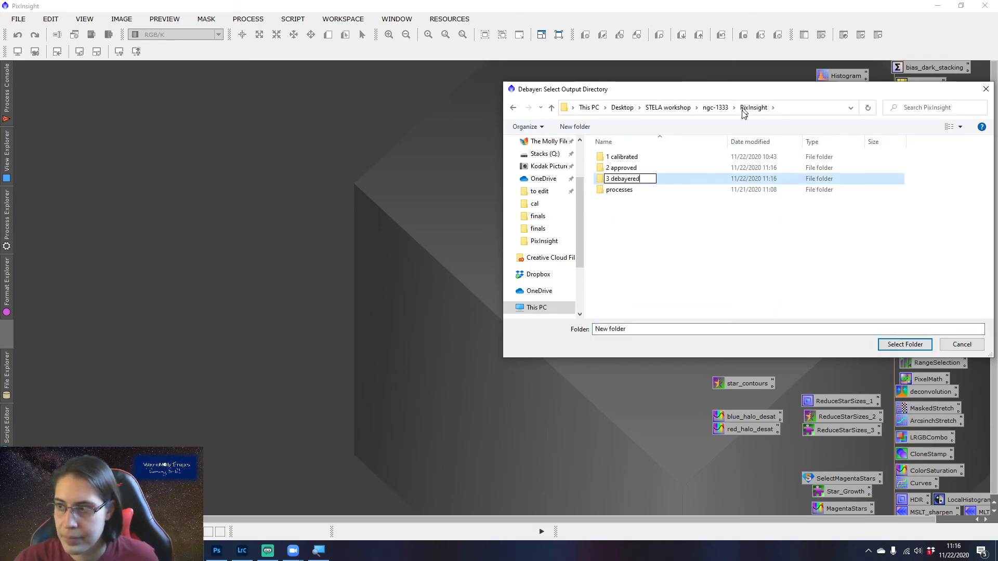
pyautogui.press('Return')
pyautogui.click(905, 345)
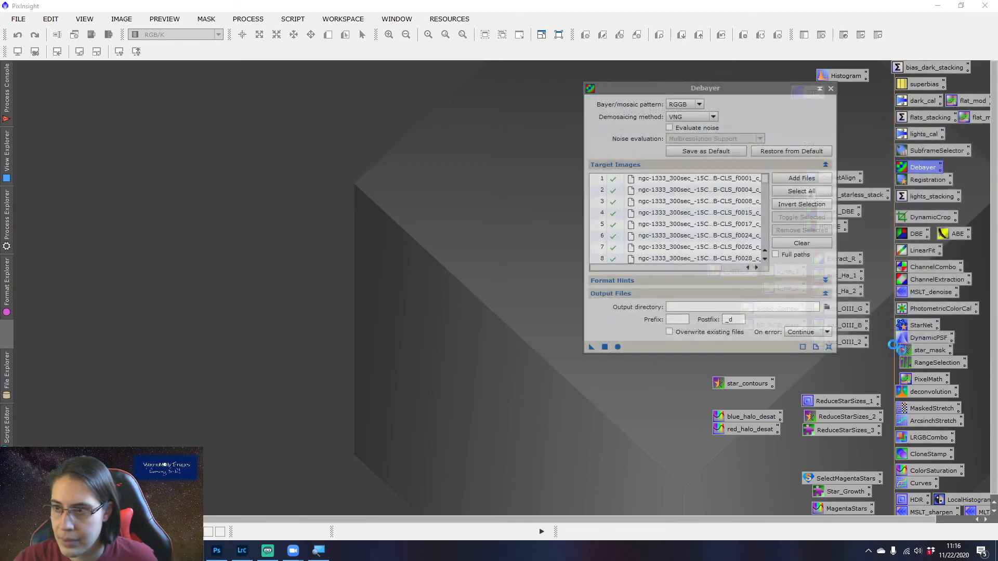
pyautogui.click(618, 347)
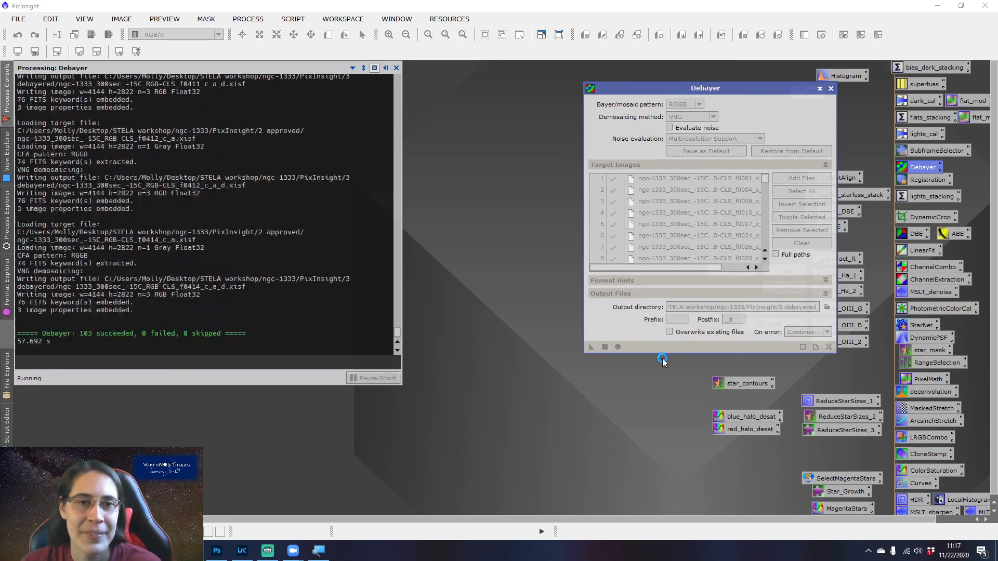
pyautogui.click(831, 89)
pyautogui.click(141, 551)
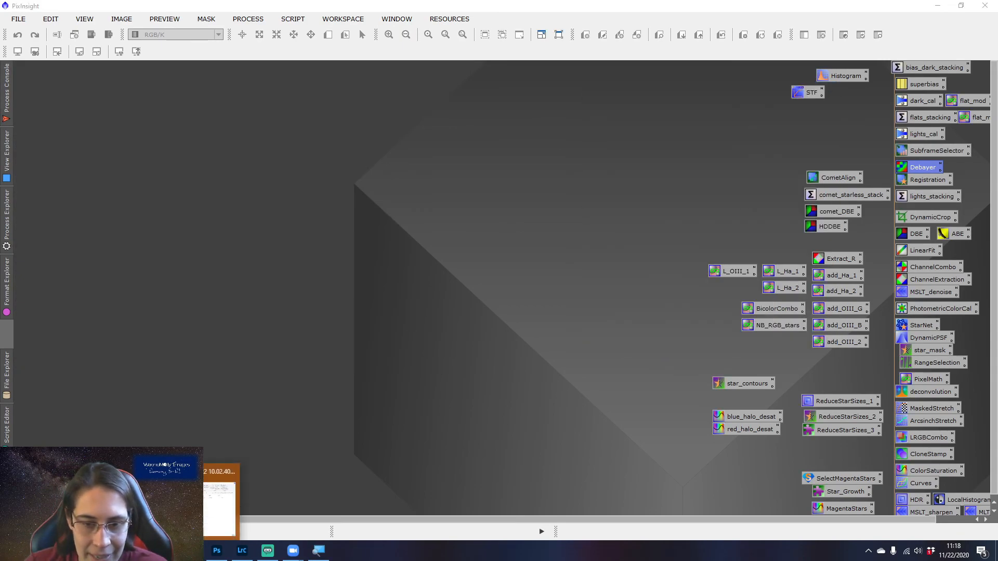
pyautogui.click(217, 495)
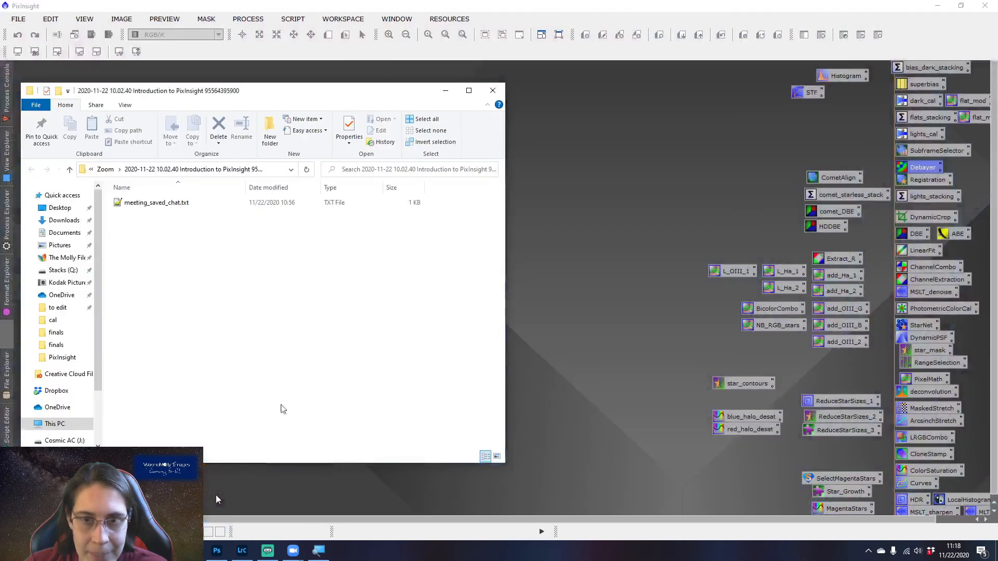
pyautogui.click(447, 91)
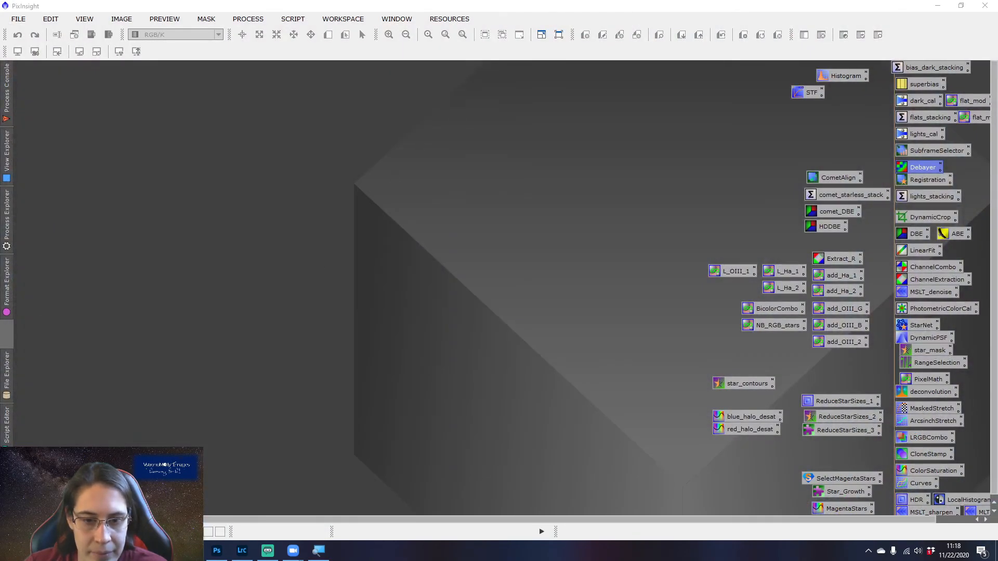
# - In File Explorer, go to ngc-1333 > PixInsight > 3 debayered and open the first debayered frame, f0001, in PixInsight
pyautogui.click(141, 551)
pyautogui.click(104, 499)
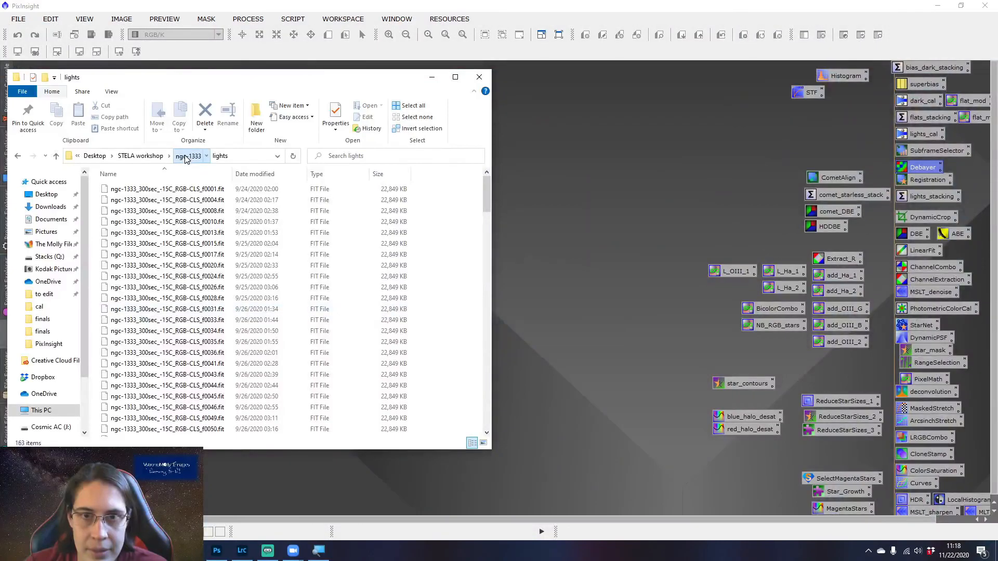
pyautogui.click(188, 155)
pyautogui.click(177, 224)
pyautogui.doubleClick(177, 224)
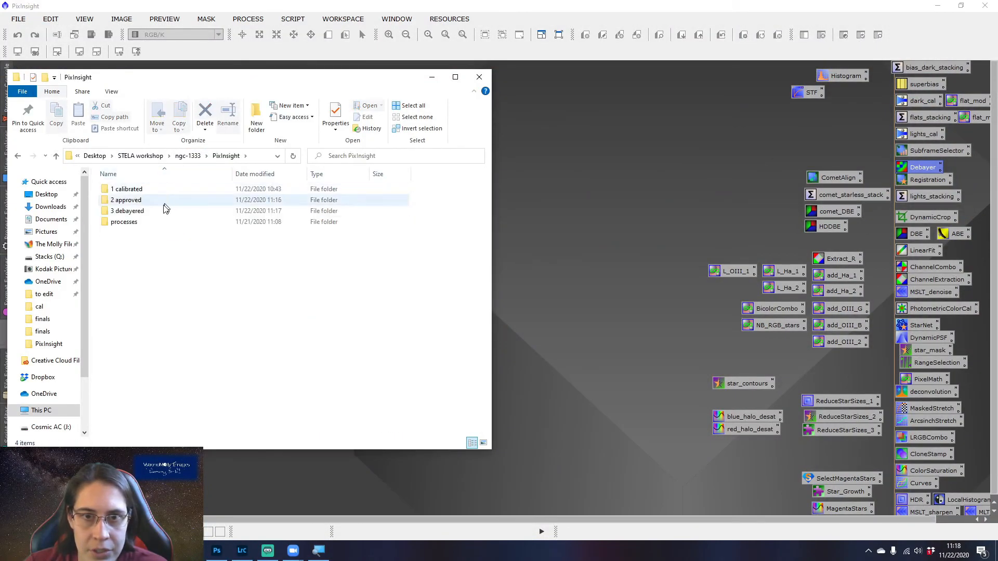
pyautogui.doubleClick(164, 211)
pyautogui.moveTo(173, 190); pyautogui.dragTo(598, 177)
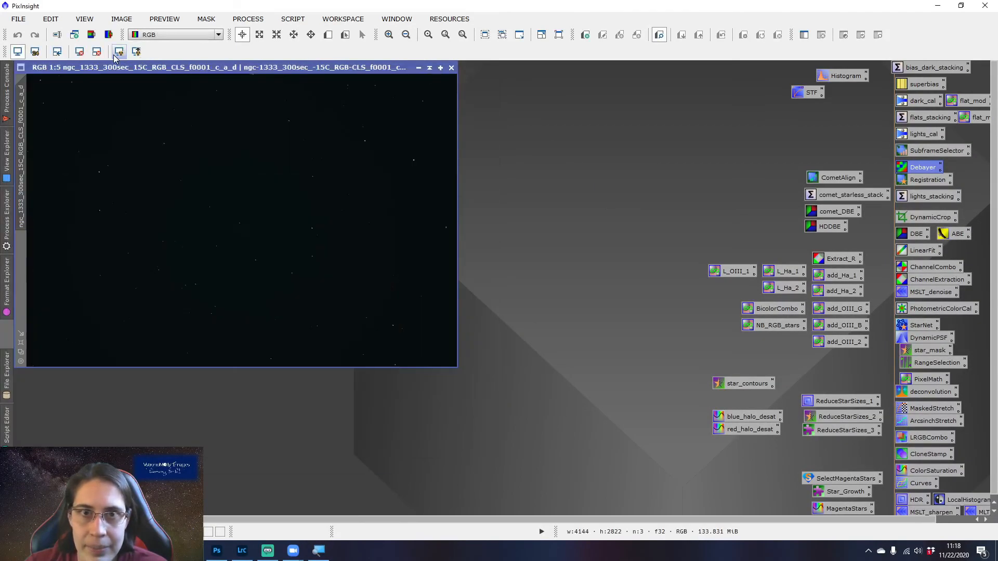
# - Auto-stretch the display of the debayered frame and inspect its color and the nebula region
pyautogui.click(118, 52)
pyautogui.moveTo(198, 68); pyautogui.dragTo(270, 100)
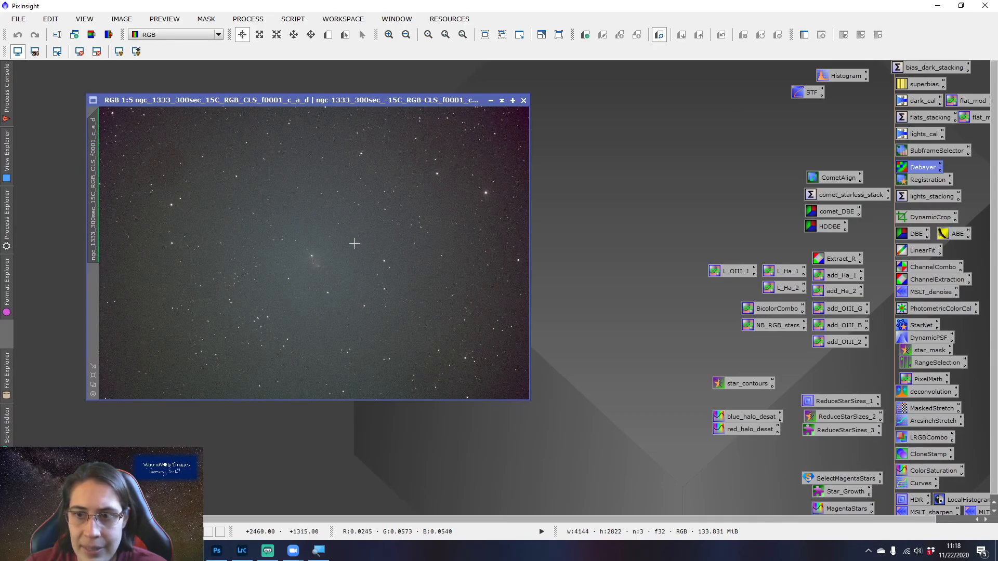
pyautogui.scroll(2, 350, 272)
pyautogui.scroll(-2, 351, 276)
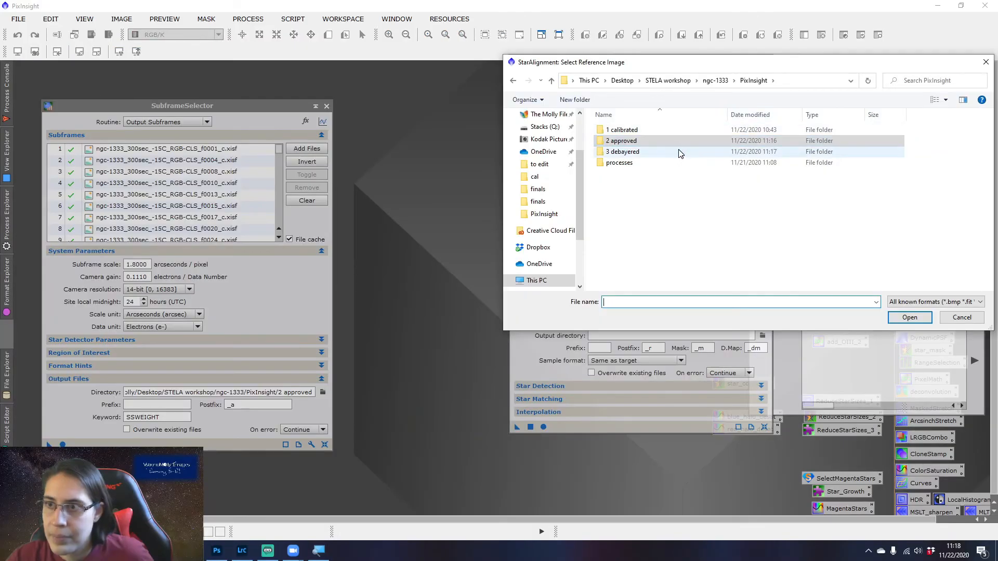
# - Set the StarAlignment reference image to ngc-1333_300sec_-15C_RGB-CLS_f0257_c_a_d.xisf from the "3 debayered" folder
pyautogui.doubleClick(624, 151)
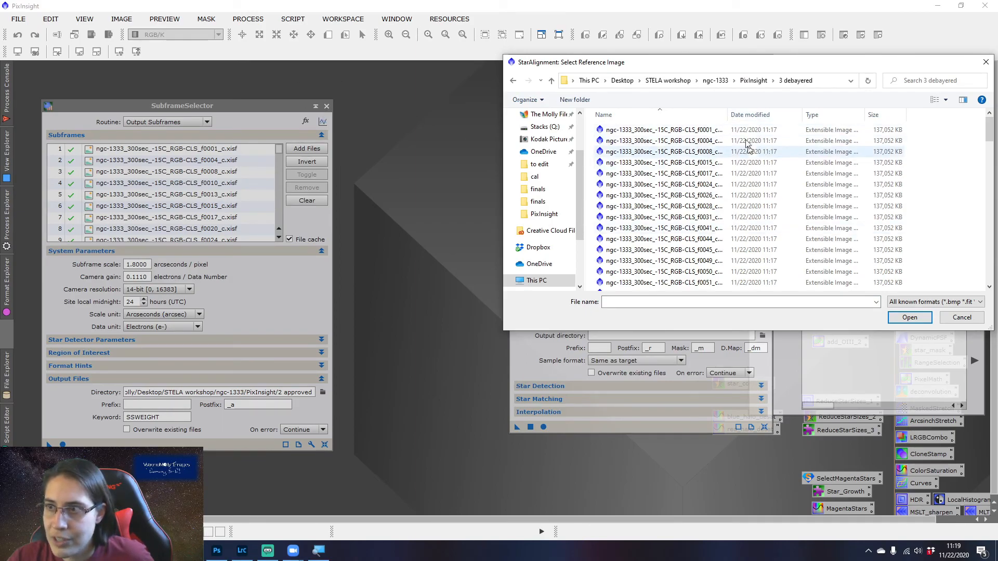
pyautogui.moveTo(729, 115); pyautogui.dragTo(798, 115)
pyautogui.scroll(-15, 765, 200)
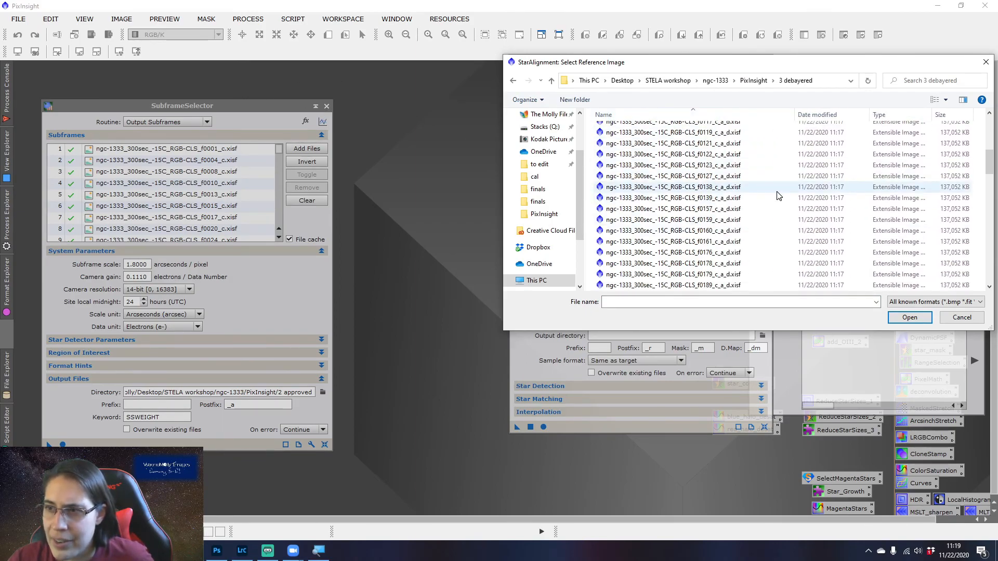
pyautogui.scroll(3, 771, 203)
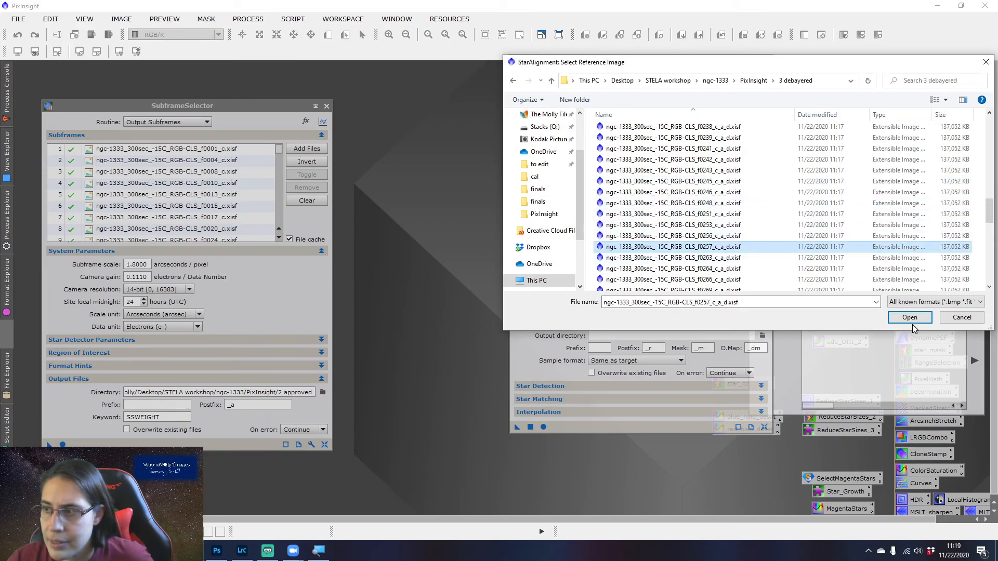
pyautogui.click(962, 317)
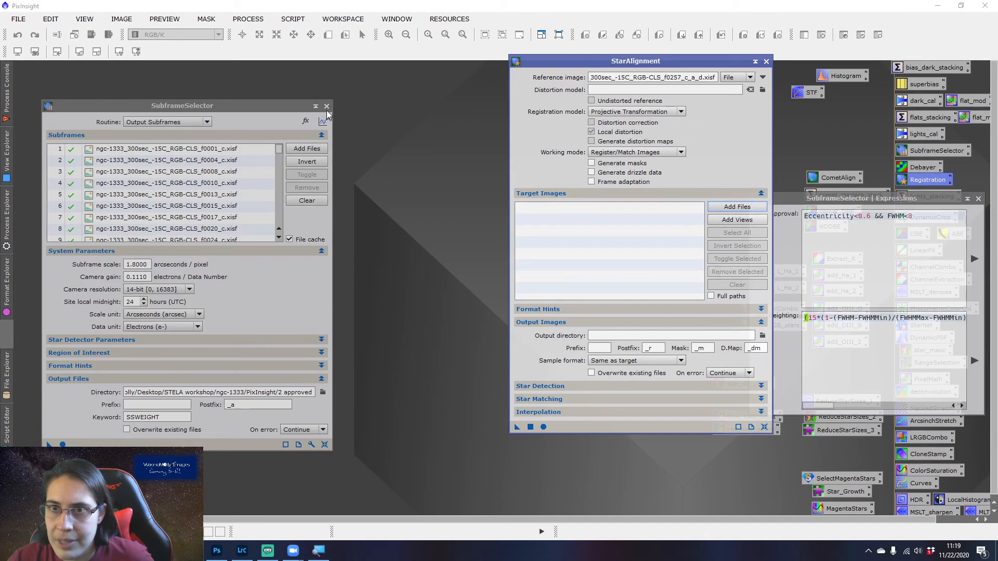
# - Close SubframeSelector and add every frame in the "3 debayered" folder as StarAlignment target images
pyautogui.click(326, 106)
pyautogui.click(724, 207)
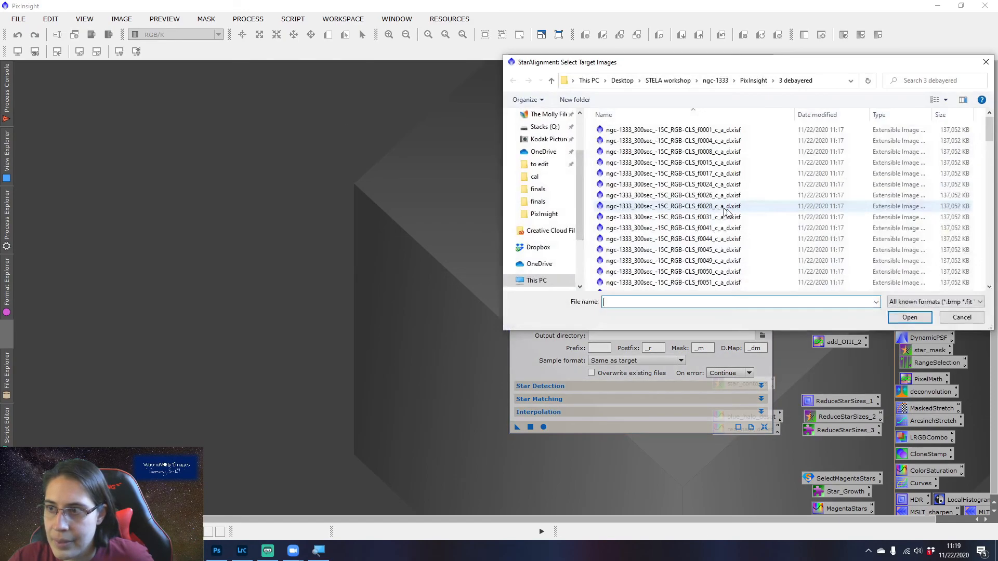
pyautogui.click(773, 132)
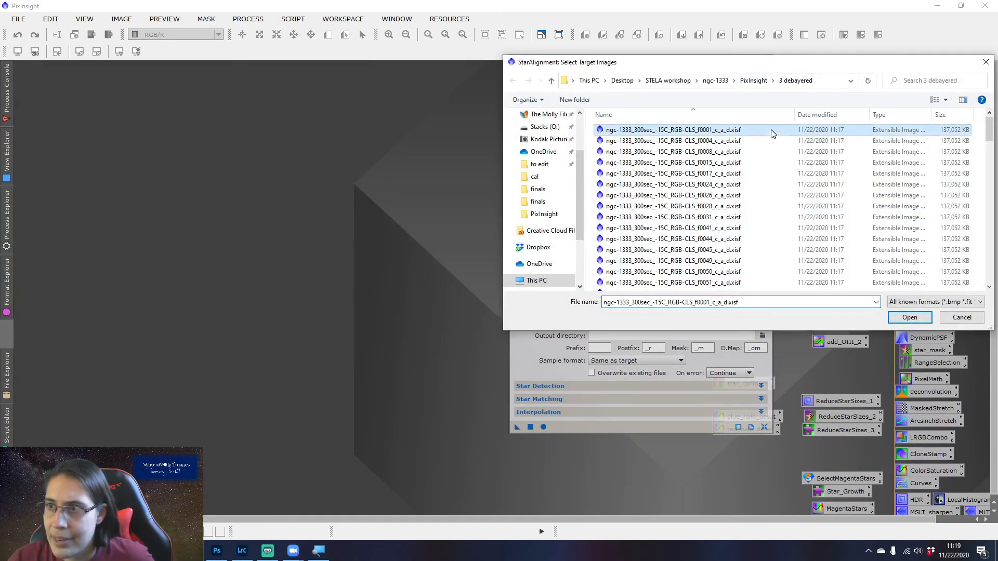
pyautogui.hotkey('ctrl', 'a')
pyautogui.click(910, 318)
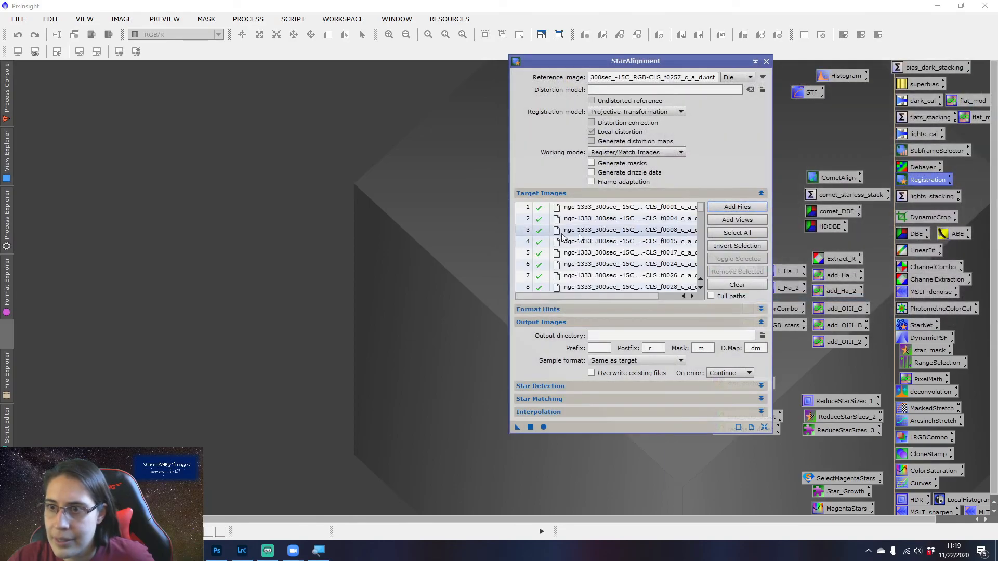
# - Create a "4 registered" folder inside PixInsight, set it as the StarAlignment output directory, and run the registration
pyautogui.click(763, 335)
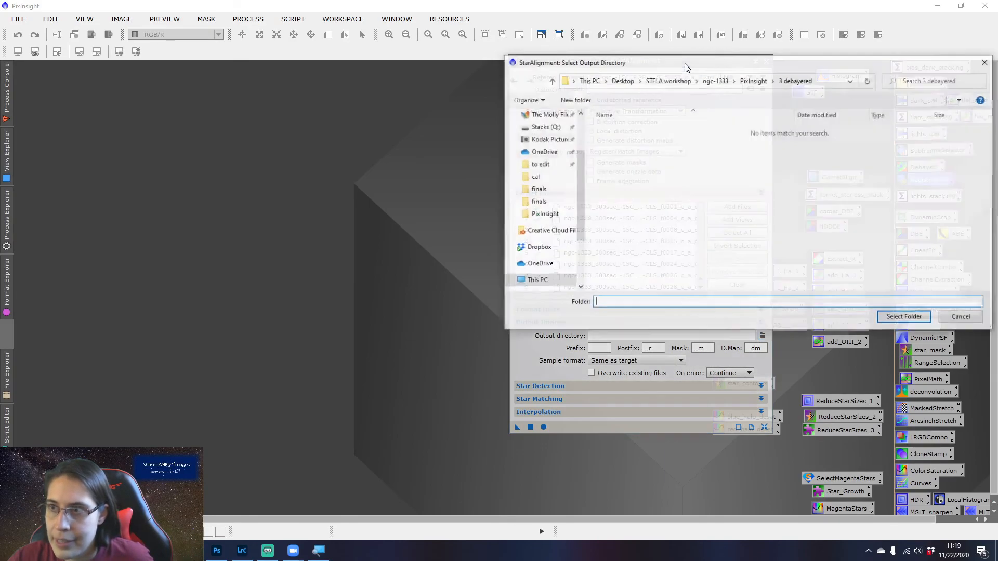
pyautogui.hotkey('ctrl', 'shift', 'n')
pyautogui.write('4 registered')
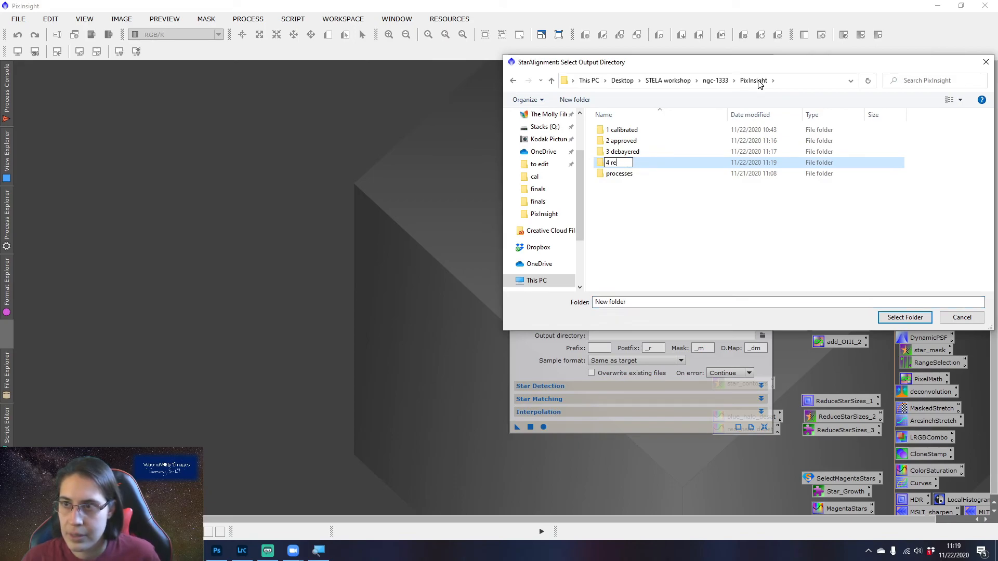
pyautogui.click(758, 161)
pyautogui.click(905, 317)
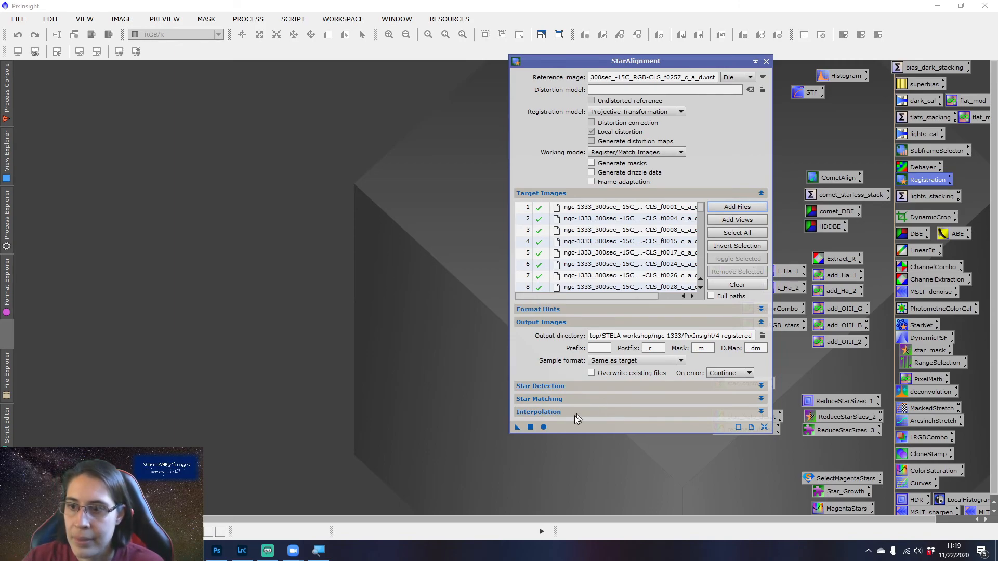
pyautogui.click(544, 427)
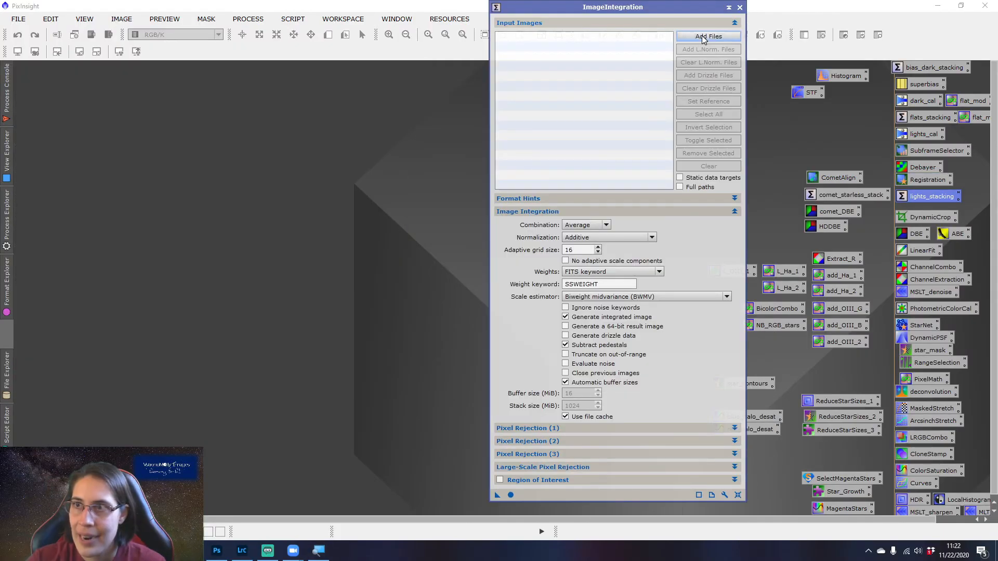
# - Load all registered frames from the "4 registered" folder as ImageIntegration input images
pyautogui.click(702, 37)
pyautogui.click(743, 26)
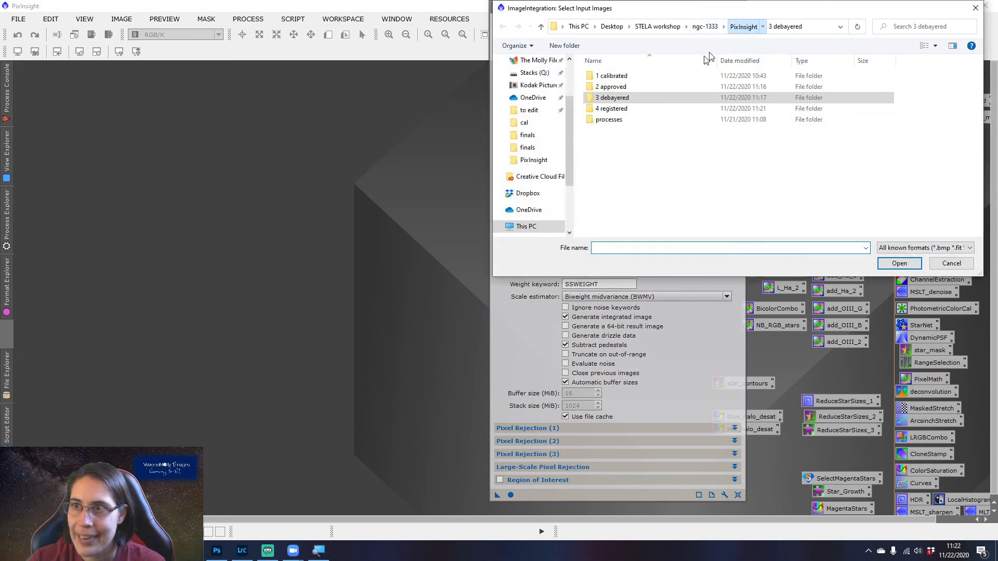
pyautogui.doubleClick(674, 110)
pyautogui.click(684, 78)
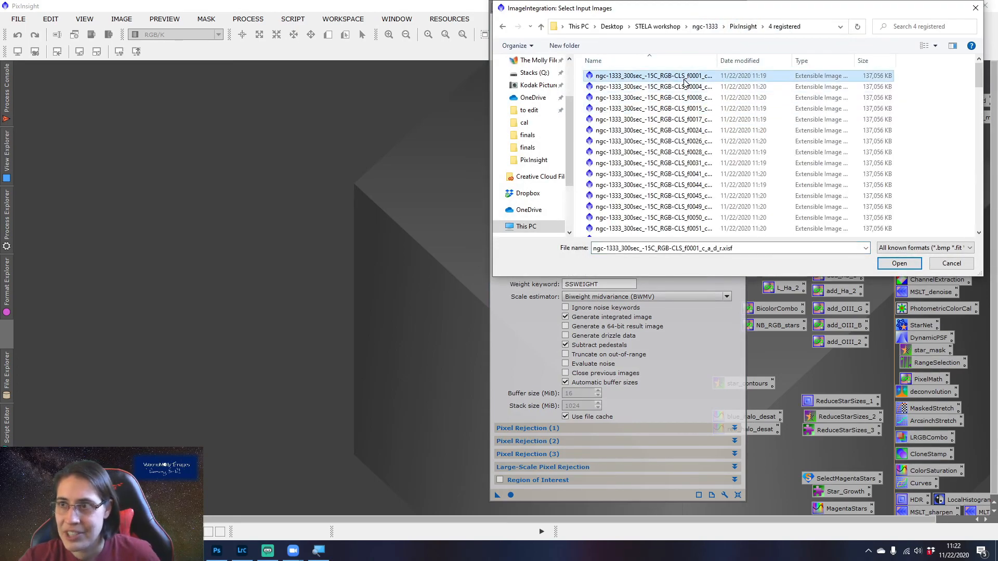
pyautogui.hotkey('ctrl', 'a')
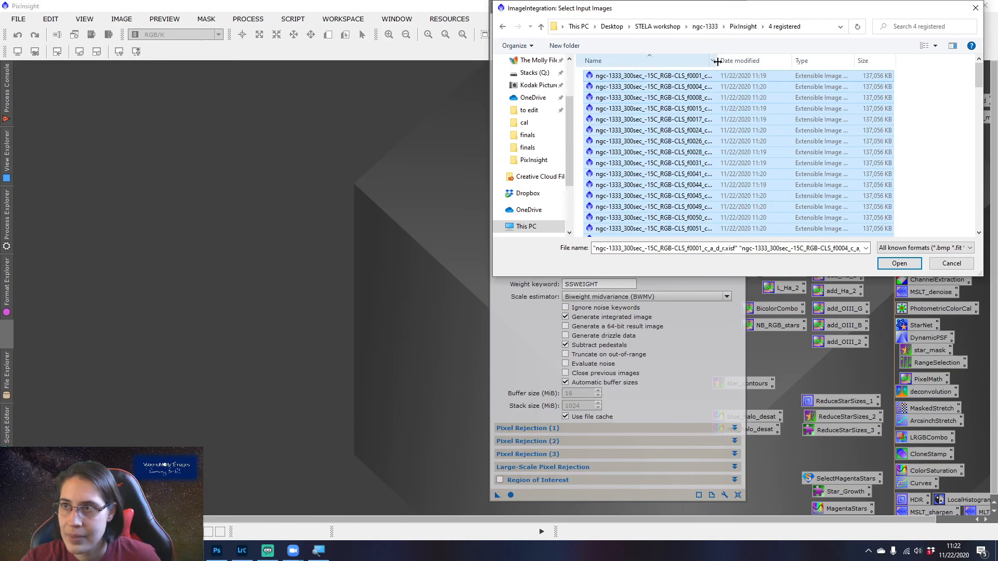
pyautogui.moveTo(717, 61); pyautogui.dragTo(760, 62)
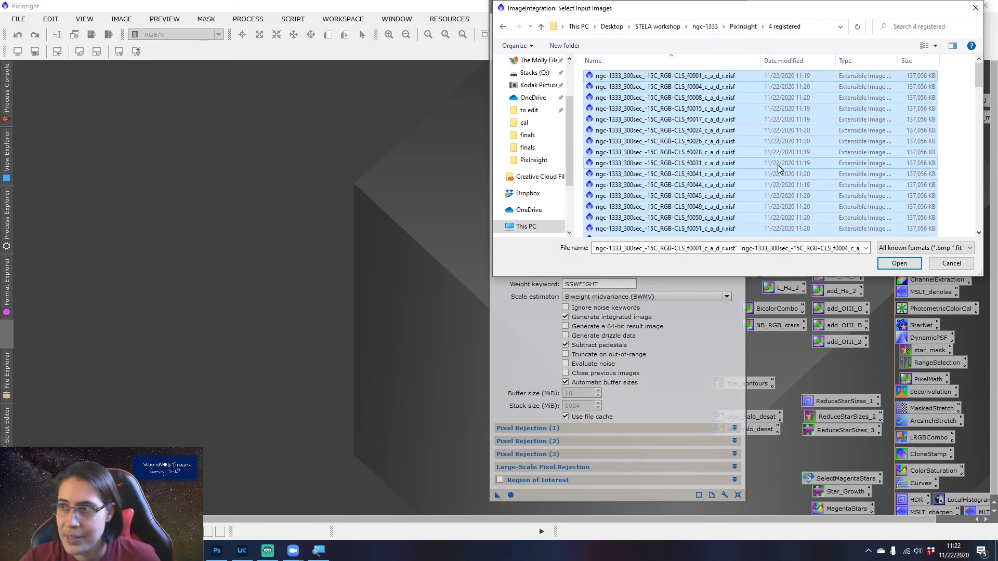
pyautogui.click(894, 262)
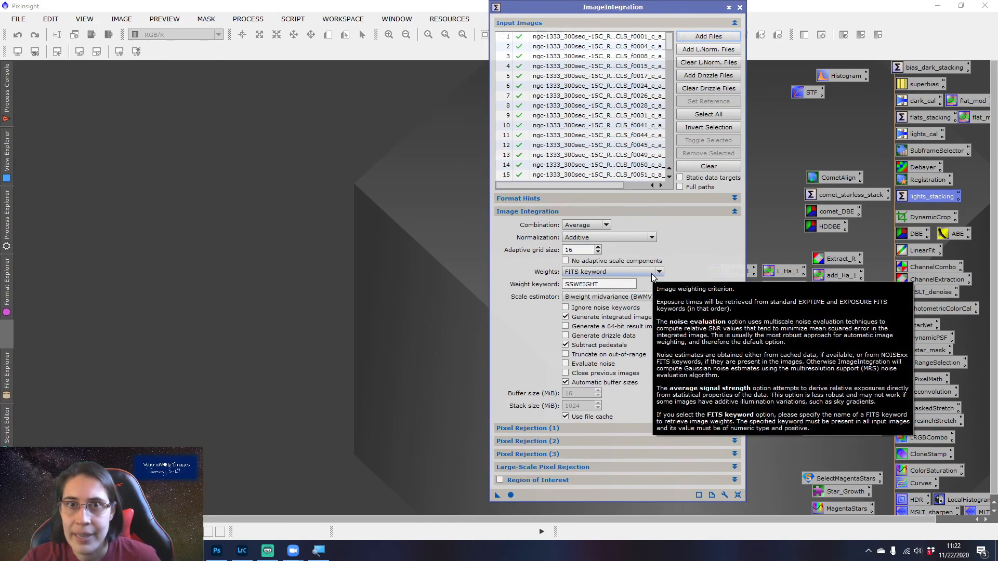
# - Keep image weighting on the FITS keyword SSWEIGHT and set the pixel rejection algorithm to Linear Fit Clipping
pyautogui.click(654, 276)
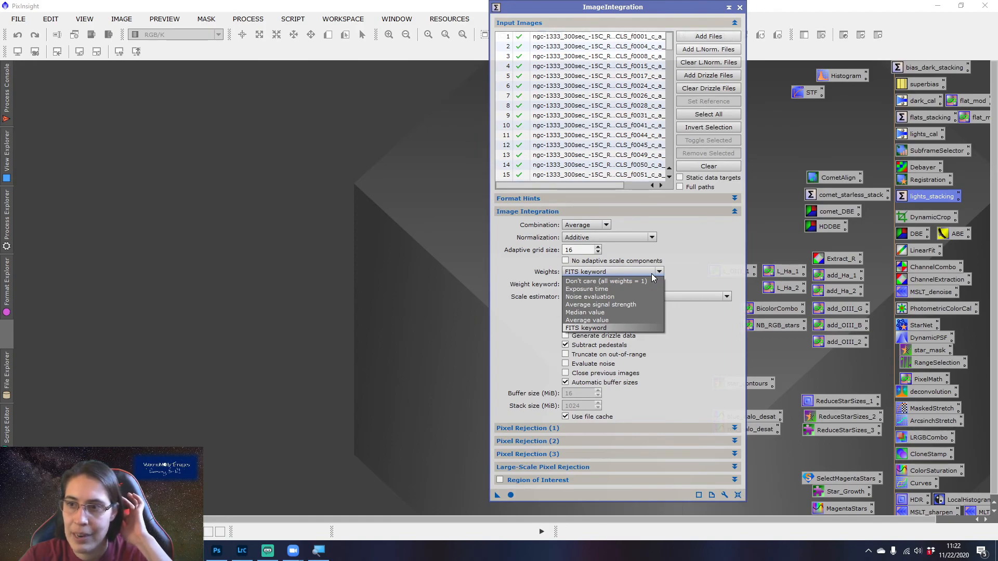
pyautogui.click(653, 277)
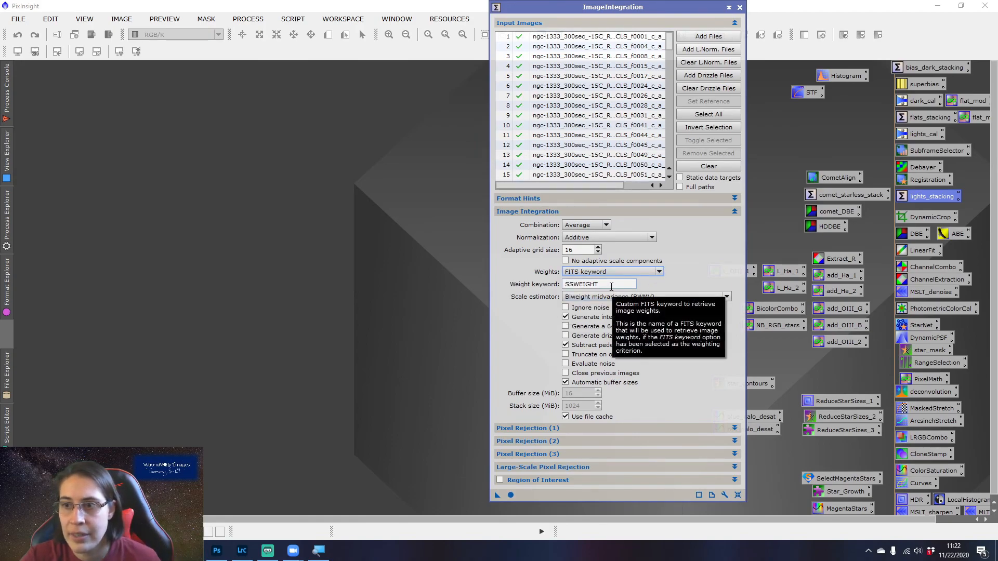
pyautogui.moveTo(611, 286); pyautogui.dragTo(563, 282)
pyautogui.click(610, 287)
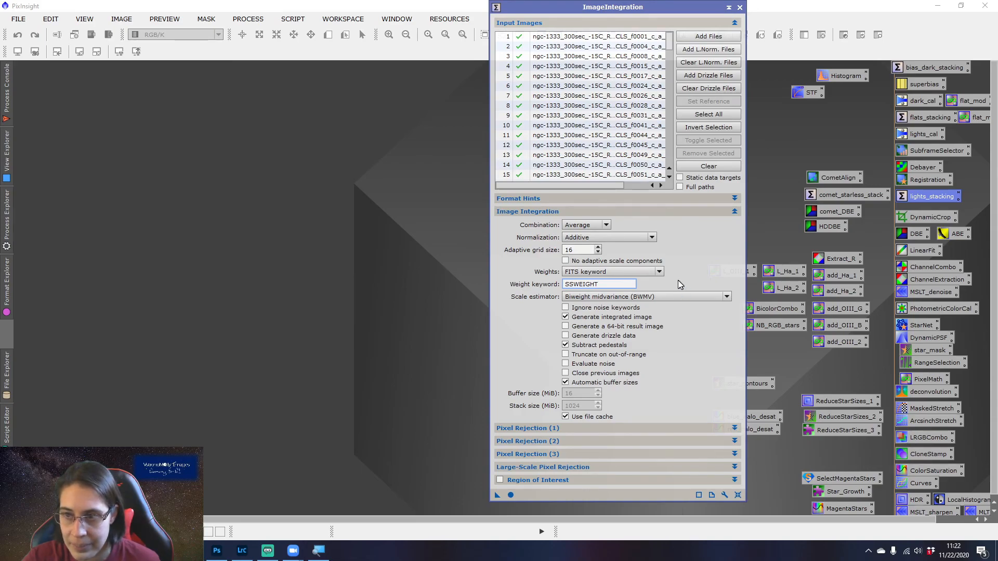
pyautogui.click(734, 212)
pyautogui.click(732, 224)
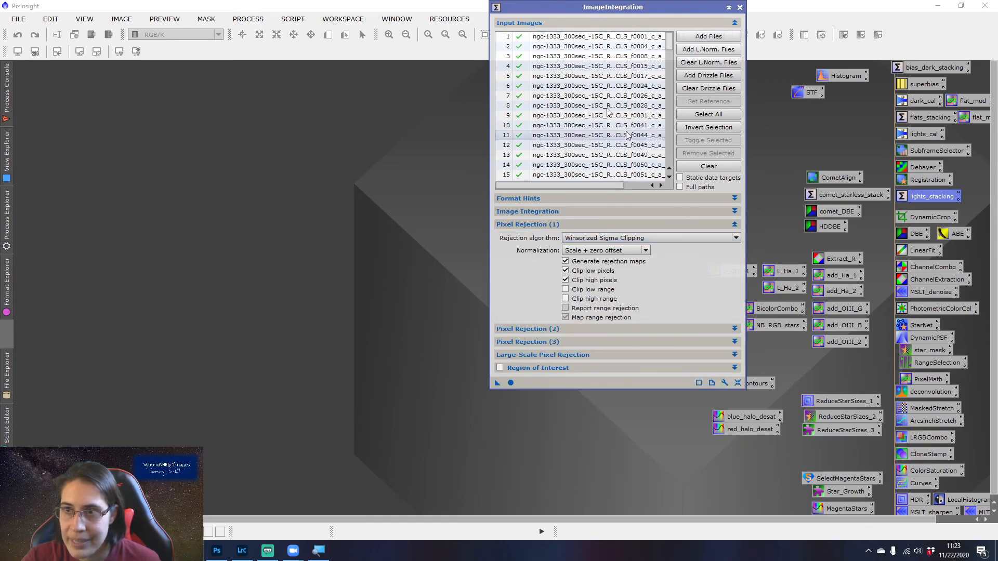
pyautogui.click(659, 238)
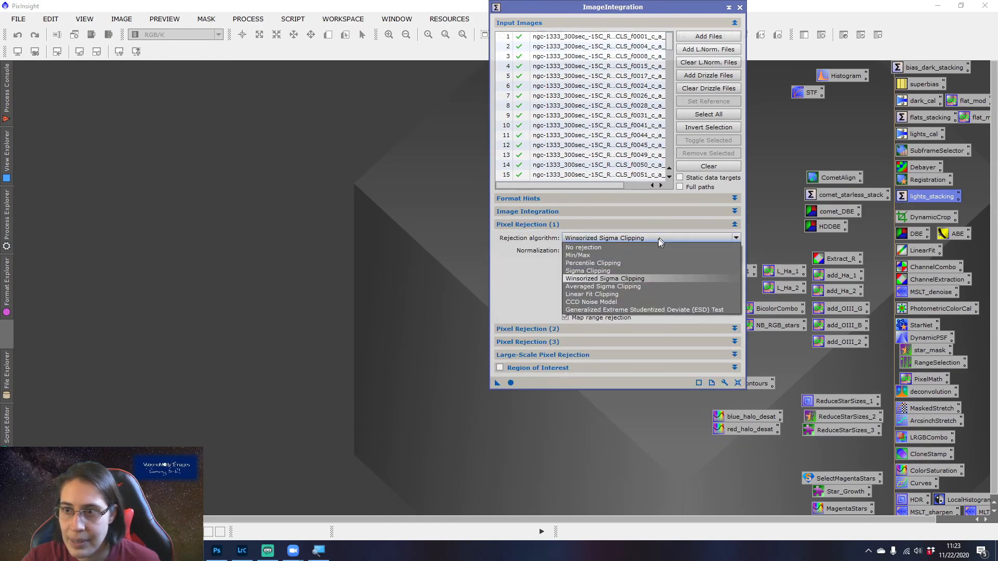
pyautogui.click(619, 295)
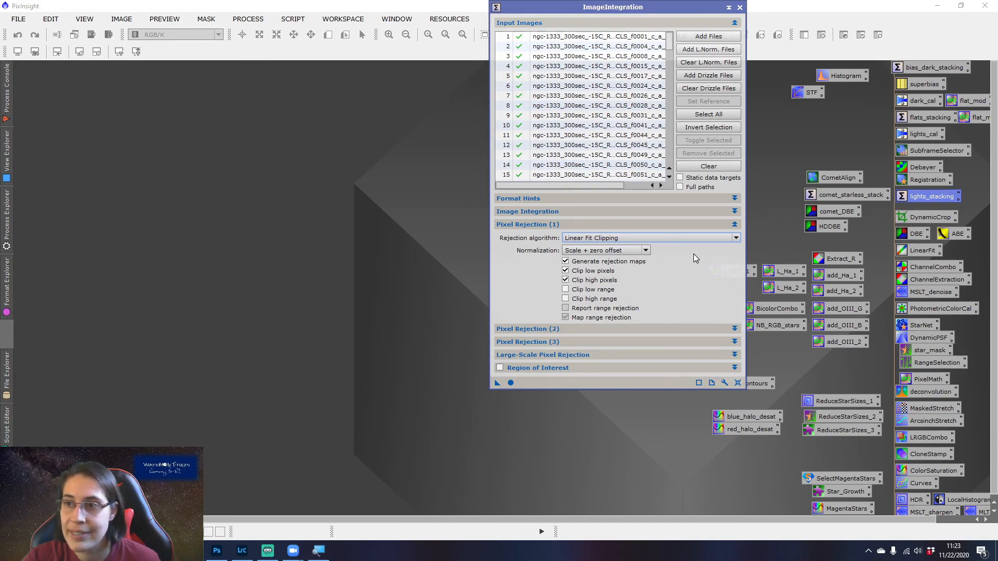
pyautogui.moveTo(693, 242)
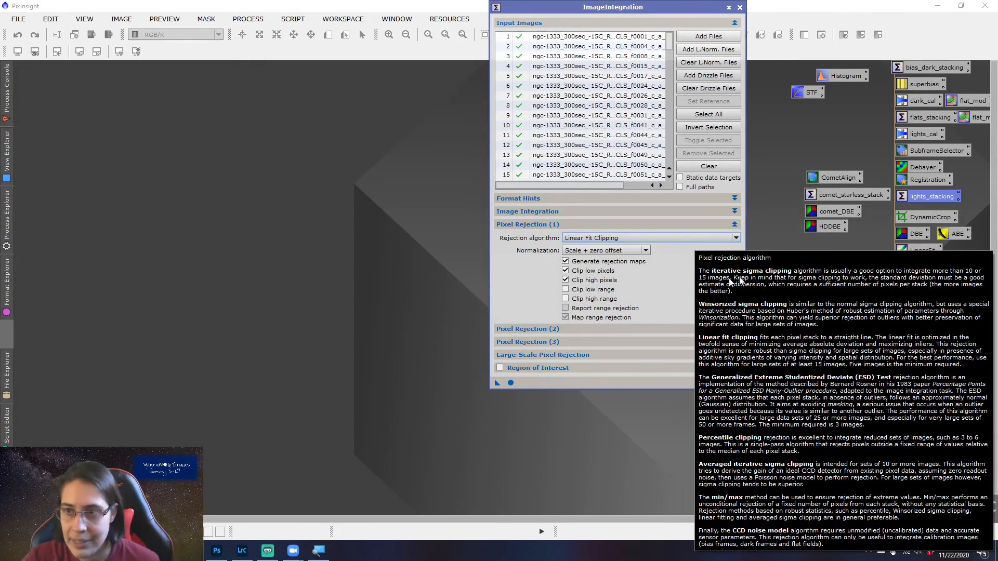
# - Recheck the Image Integration settings and run the integration of the registered frames
pyautogui.click(739, 213)
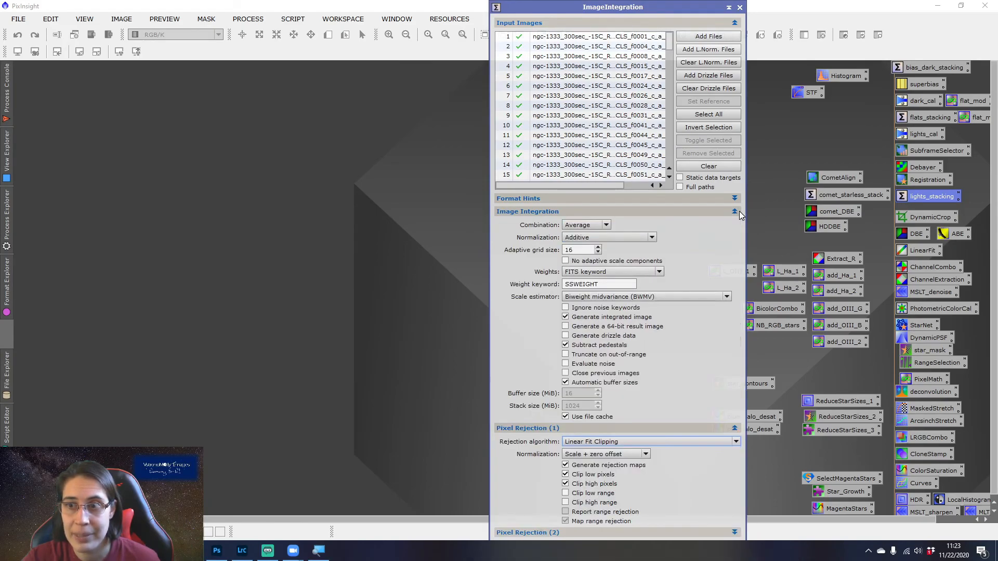
pyautogui.click(734, 428)
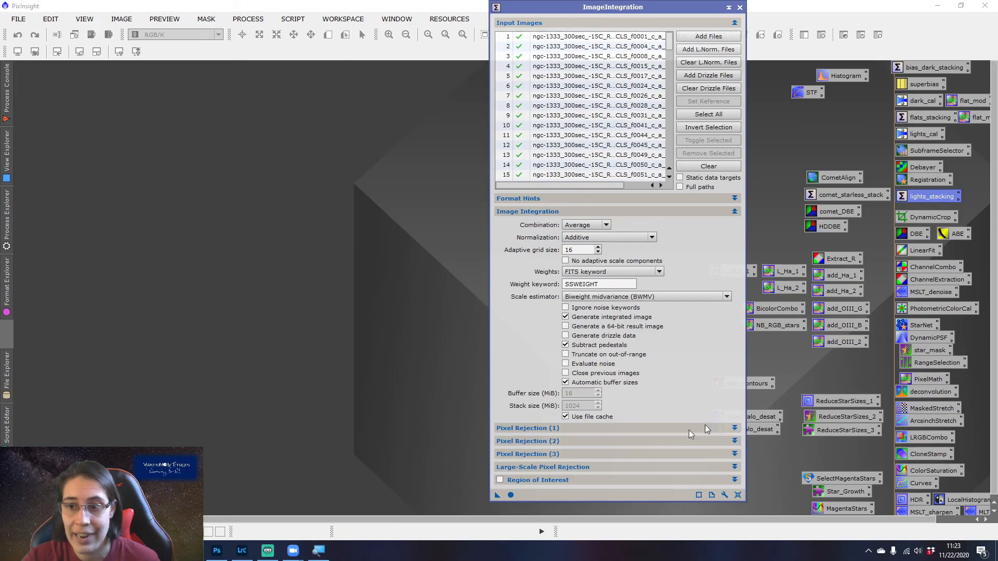
pyautogui.click(512, 495)
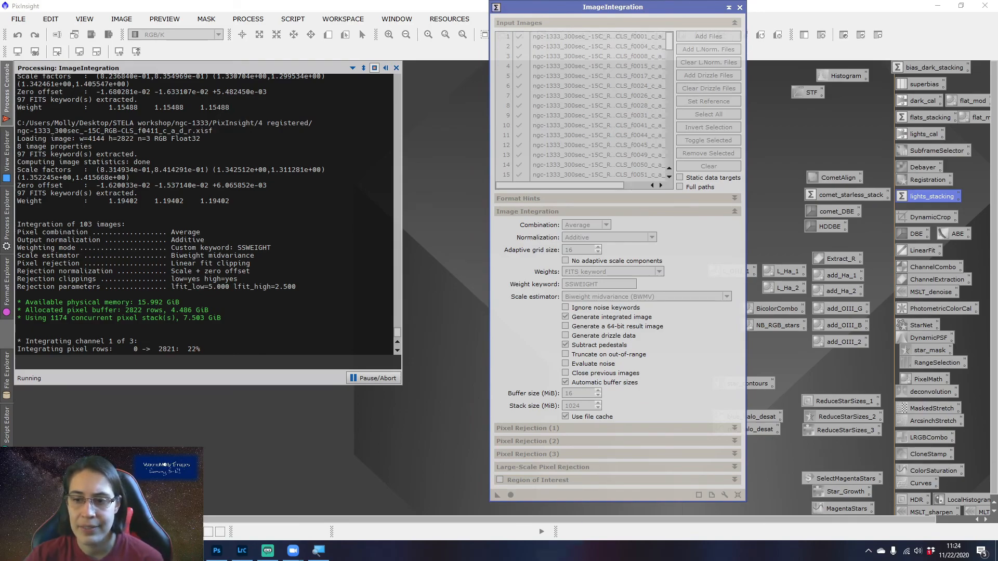
# - Switch to Task Manager and examine CPU, memory and process usage while the integration runs
pyautogui.rightClick(476, 558)
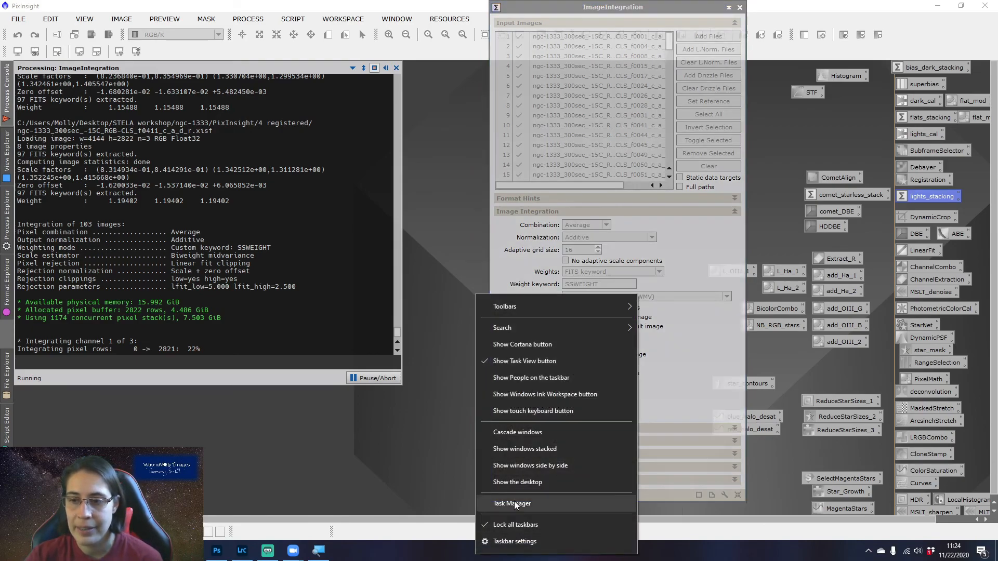
pyautogui.click(514, 503)
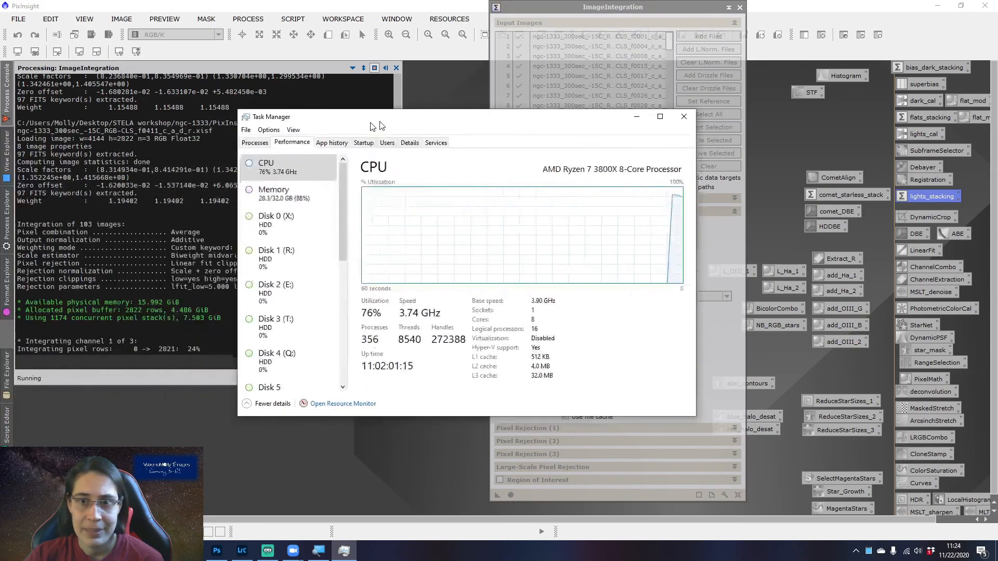
pyautogui.moveTo(374, 112); pyautogui.dragTo(523, 113)
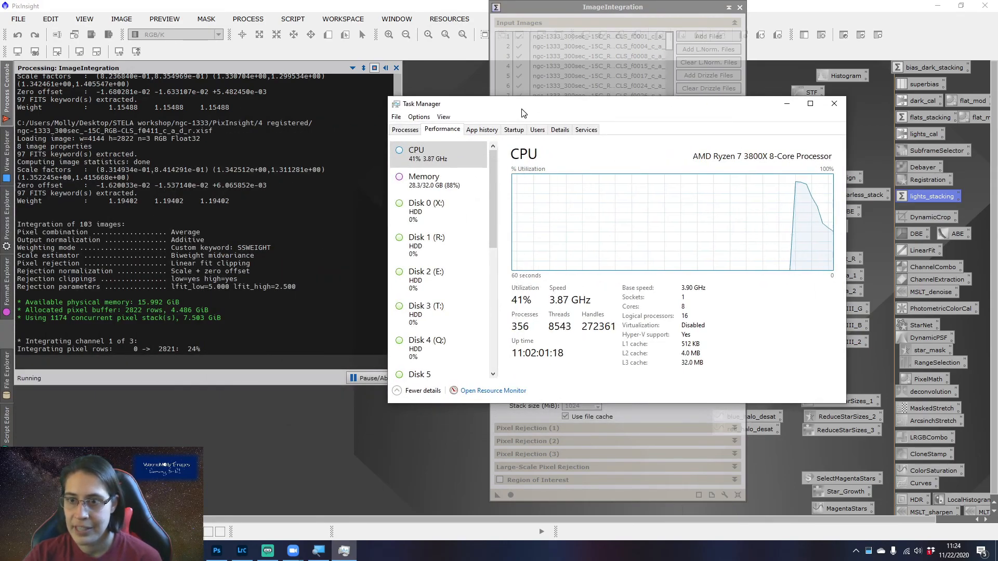
pyautogui.click(458, 193)
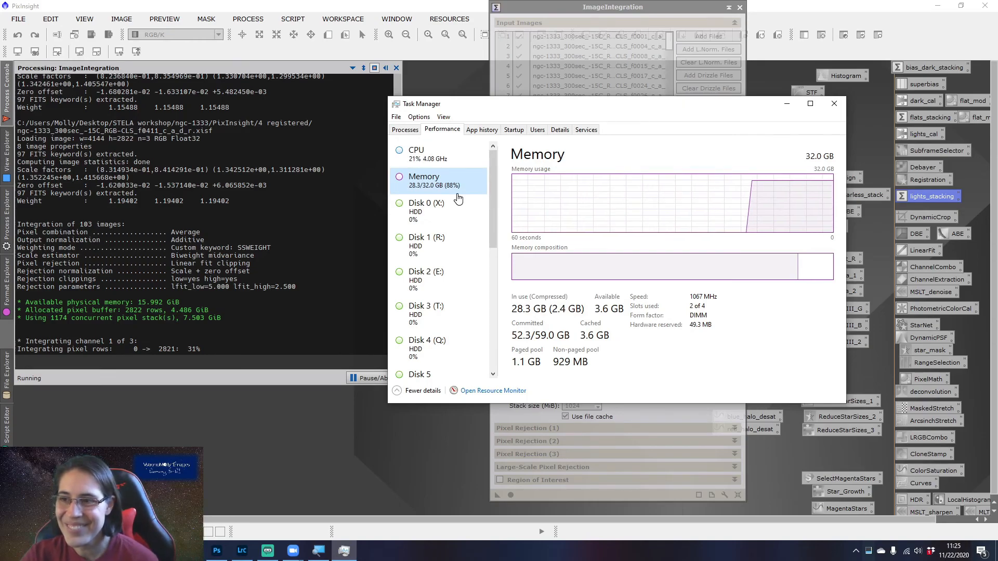
pyautogui.click(408, 134)
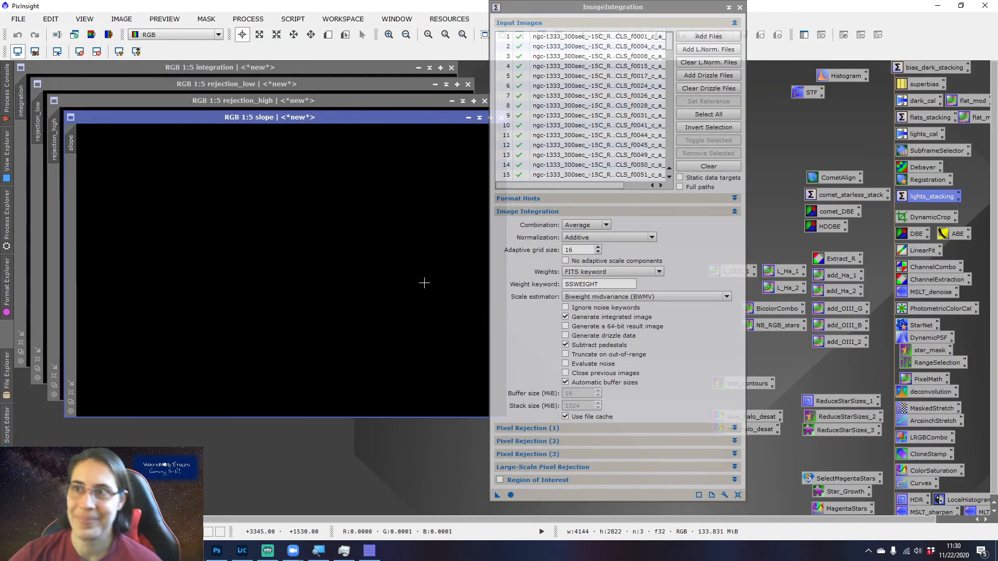
# - Collapse the ImageIntegration dialog out of the way, auto-stretch the slope map to inspect it, and close that map
pyautogui.click(729, 8)
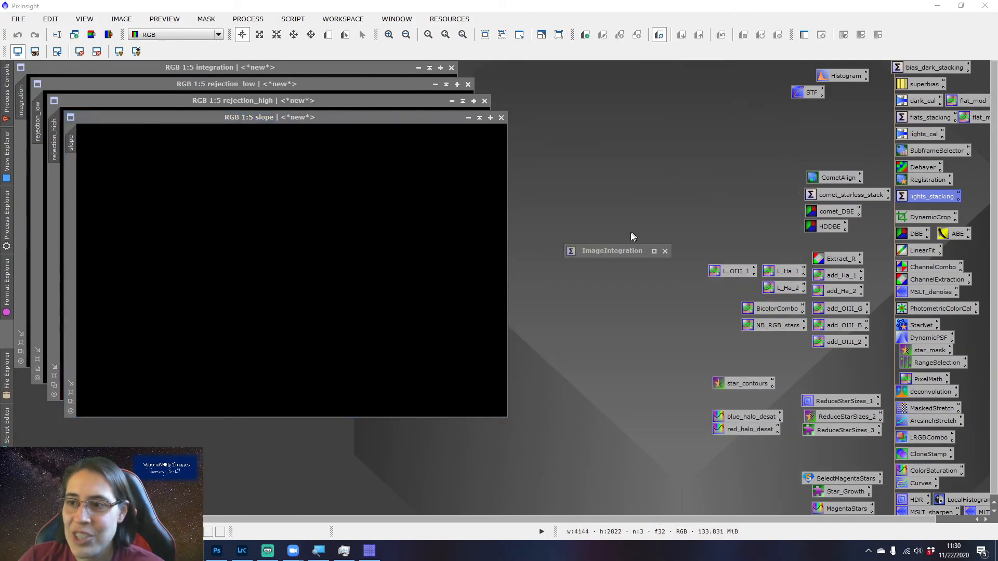
pyautogui.moveTo(613, 247); pyautogui.dragTo(659, 88)
pyautogui.moveTo(339, 121); pyautogui.dragTo(350, 131)
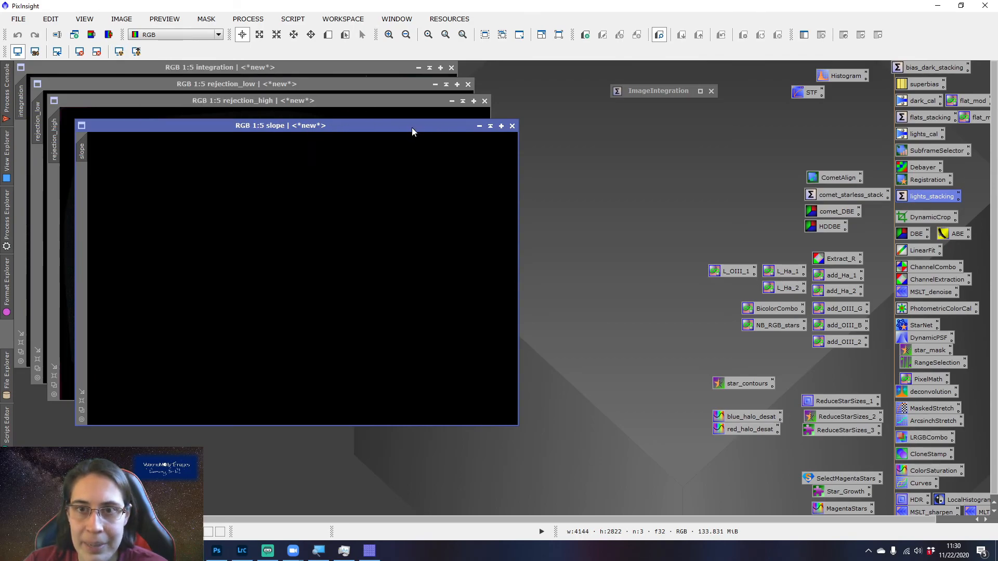
pyautogui.click(120, 53)
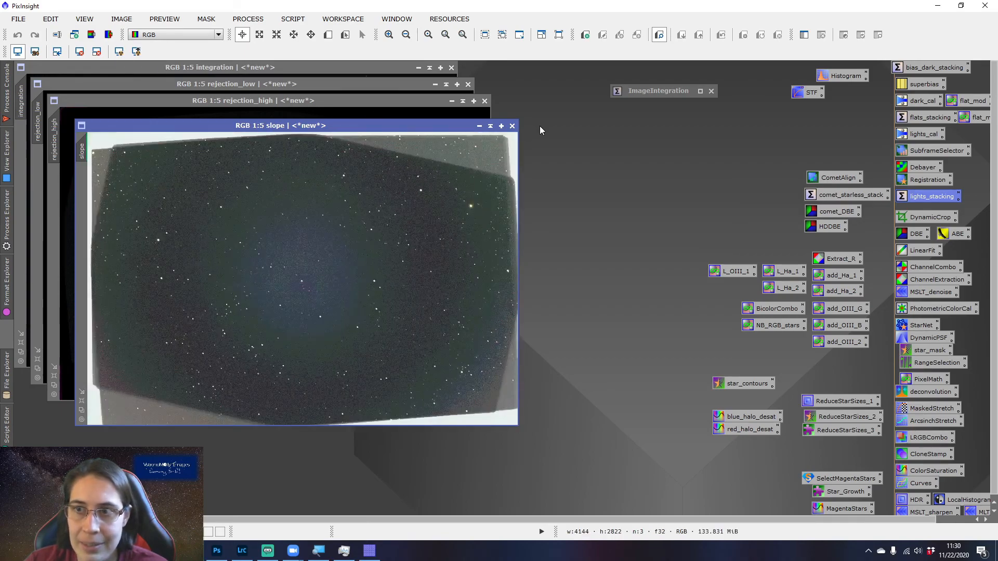
pyautogui.click(512, 126)
# - Auto-stretch the rejection_high map to inspect the rejected bright pixels, and close it
pyautogui.moveTo(327, 104); pyautogui.dragTo(341, 117)
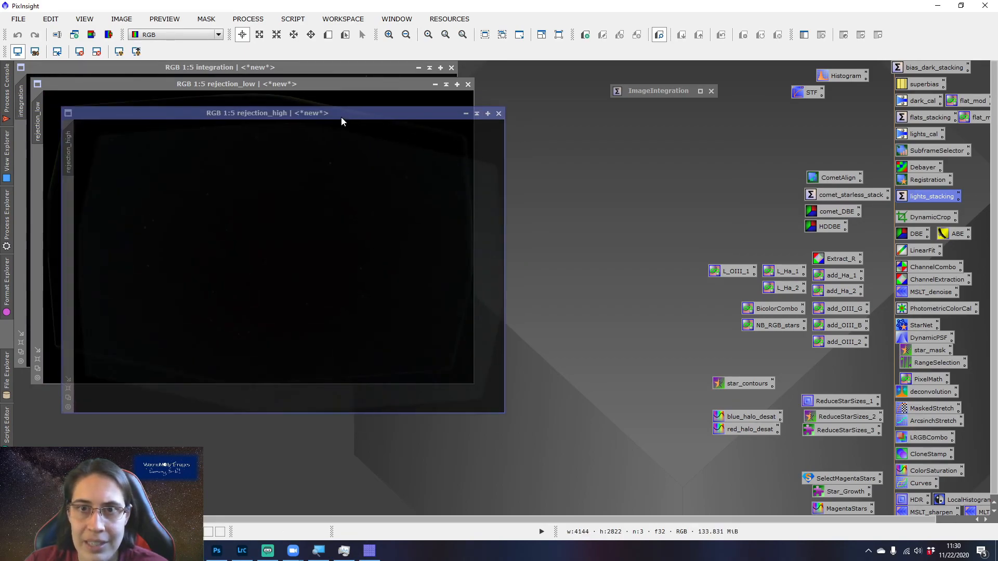
pyautogui.click(120, 54)
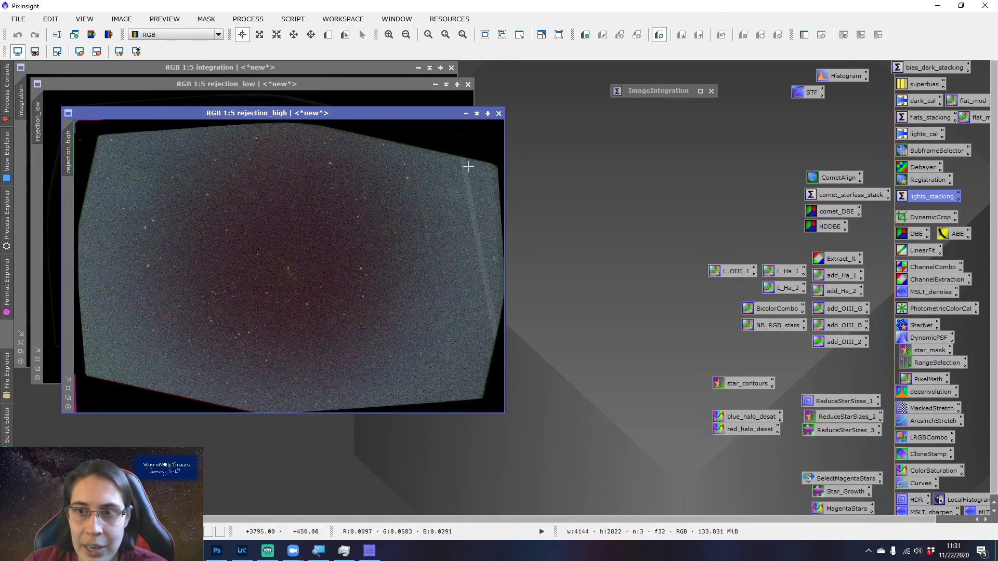
pyautogui.click(499, 113)
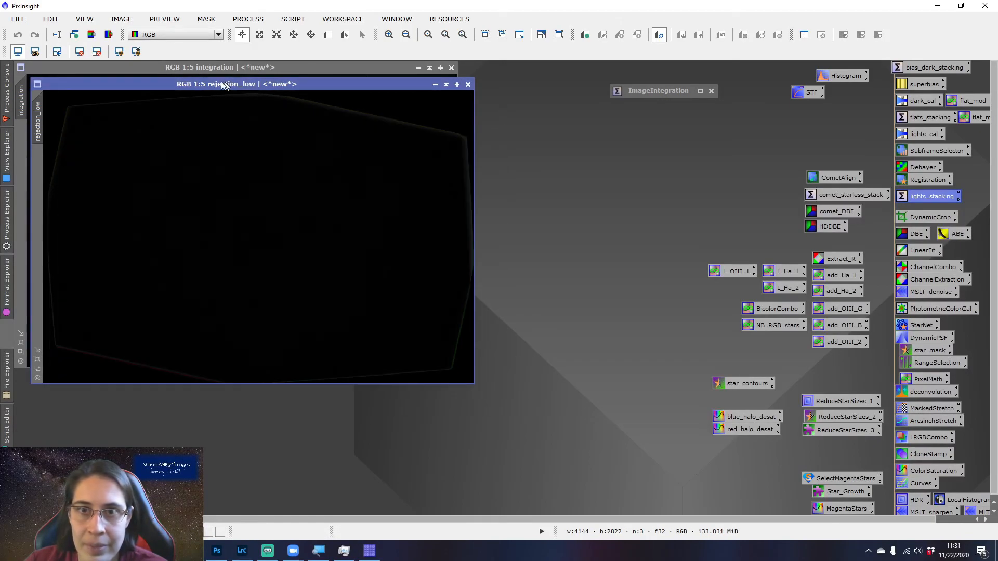
# - Auto-stretch and close the rejection_low map, and reposition the integration image in the workspace
pyautogui.click(119, 52)
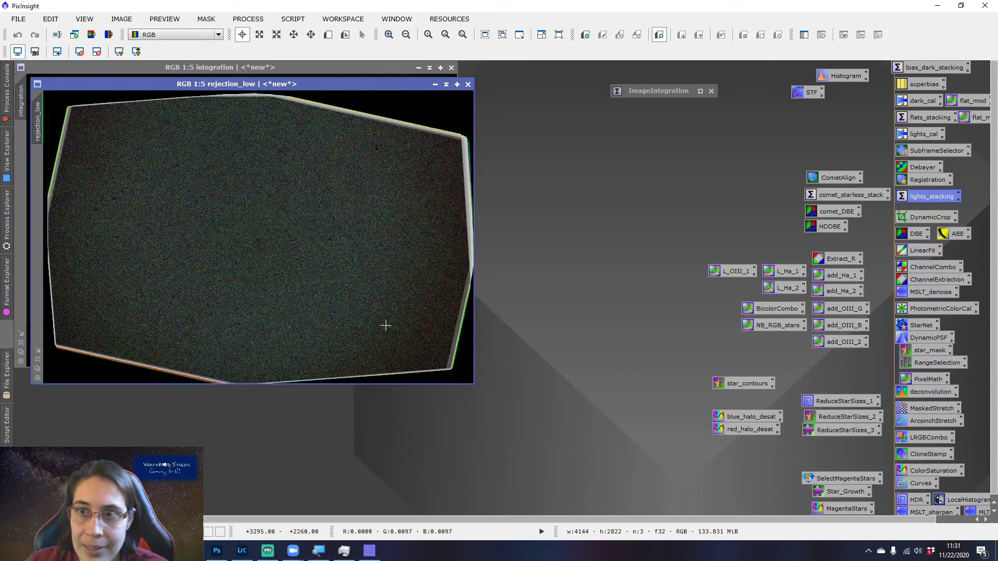
pyautogui.click(468, 84)
pyautogui.moveTo(317, 68); pyautogui.dragTo(331, 103)
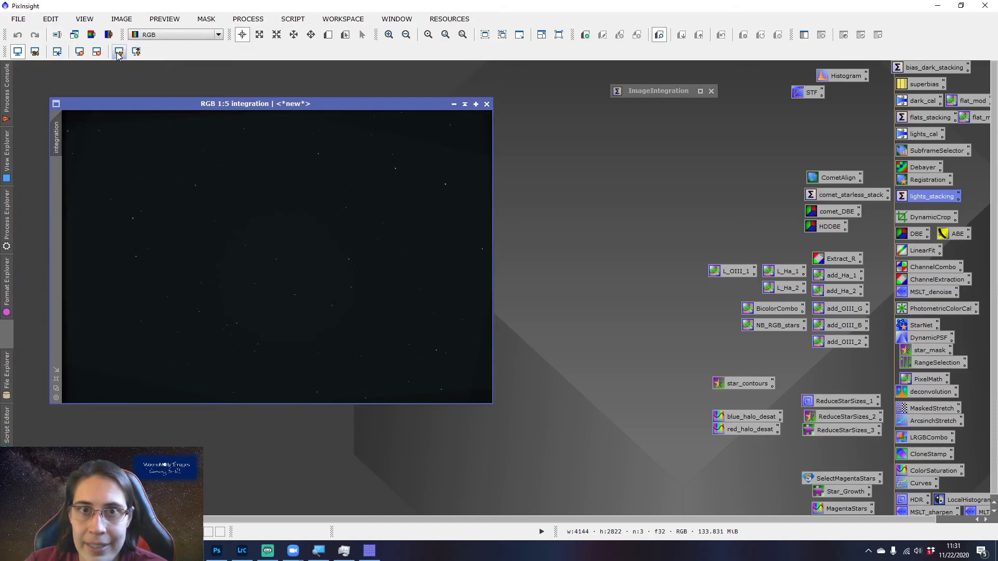
# - Auto-stretch the integration image and reposition its window in the workspace
pyautogui.hotkey('ctrl', 'a')
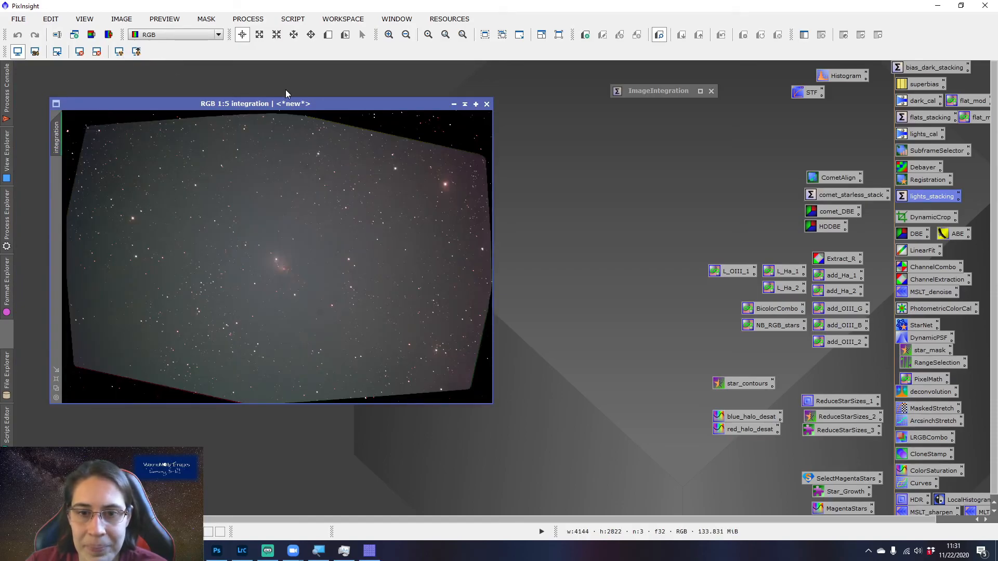
pyautogui.moveTo(305, 106); pyautogui.dragTo(314, 101)
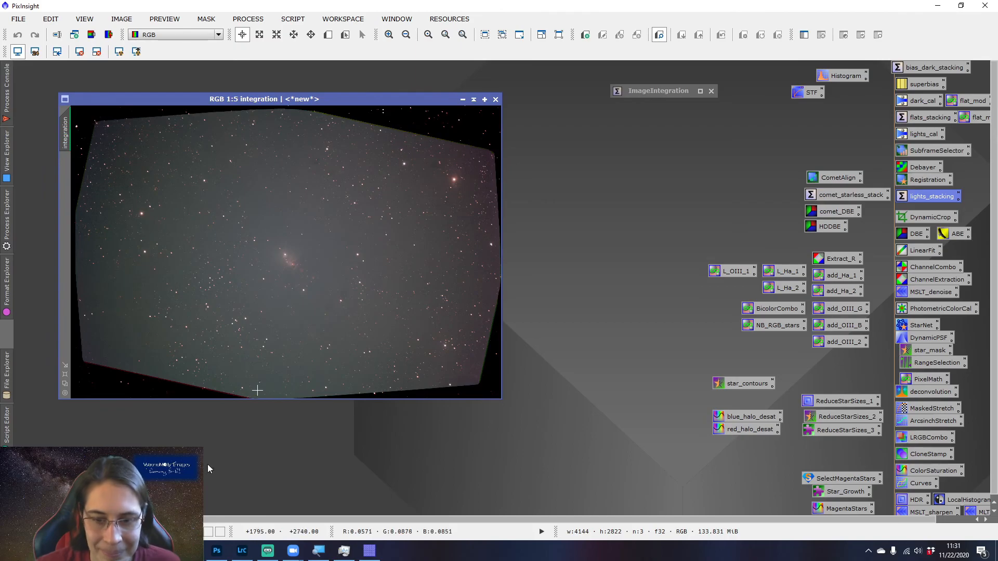
# - Switch to Notepad++ to review the imaging dates listed in stats.txt, and minimize it
pyautogui.hotkey('alt', 'Tab')
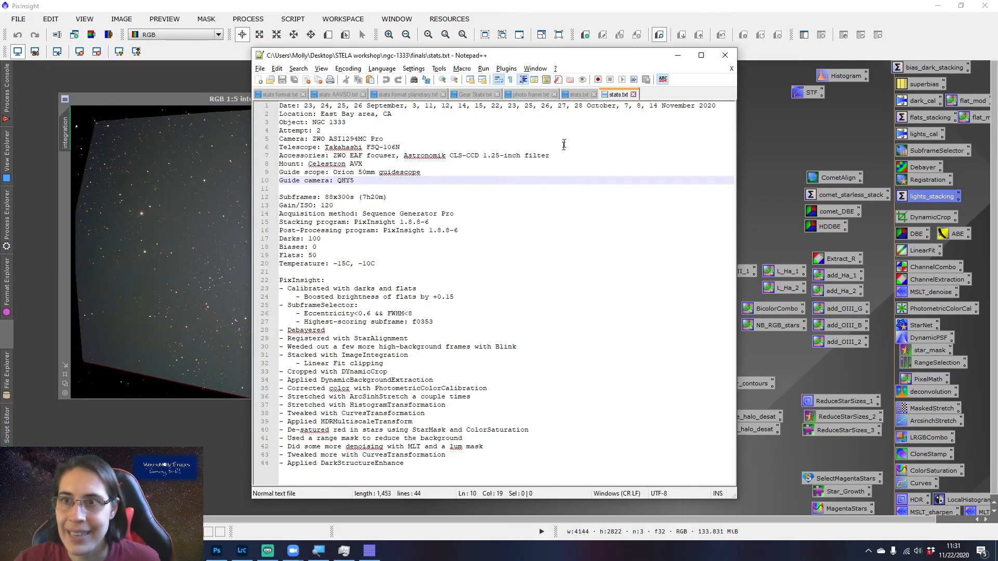
pyautogui.moveTo(305, 106); pyautogui.dragTo(727, 107)
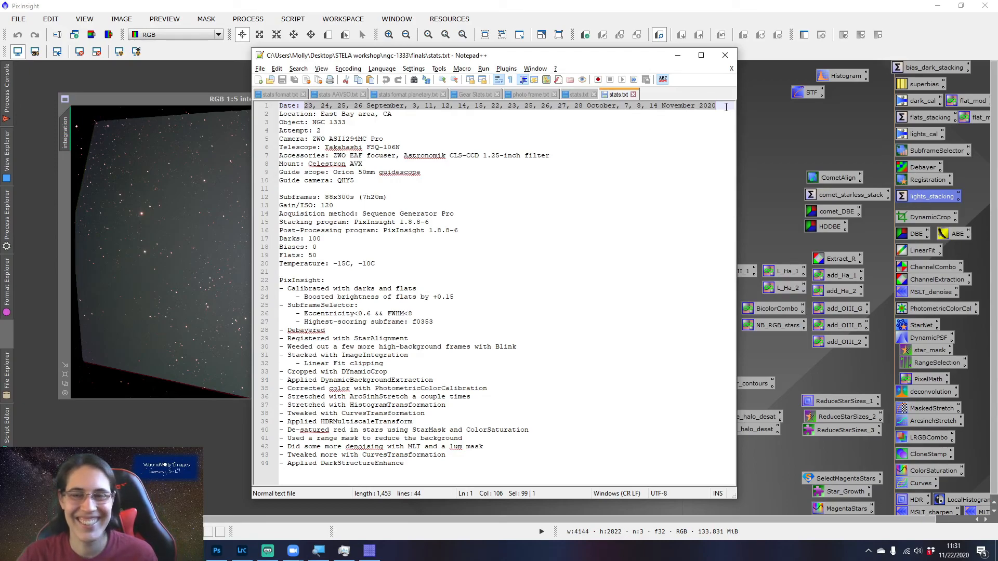
pyautogui.click(726, 106)
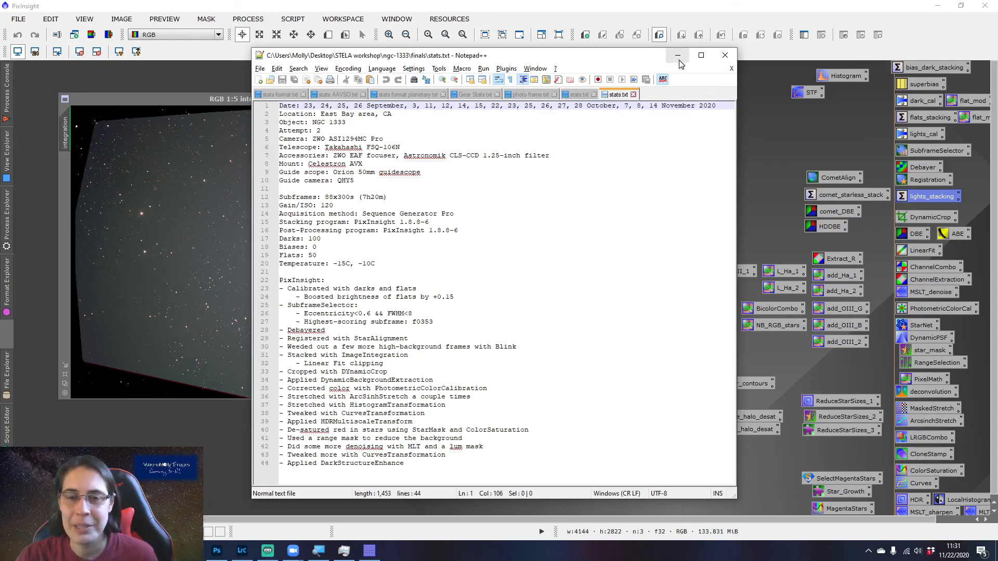
pyautogui.moveTo(718, 106); pyautogui.dragTo(304, 106)
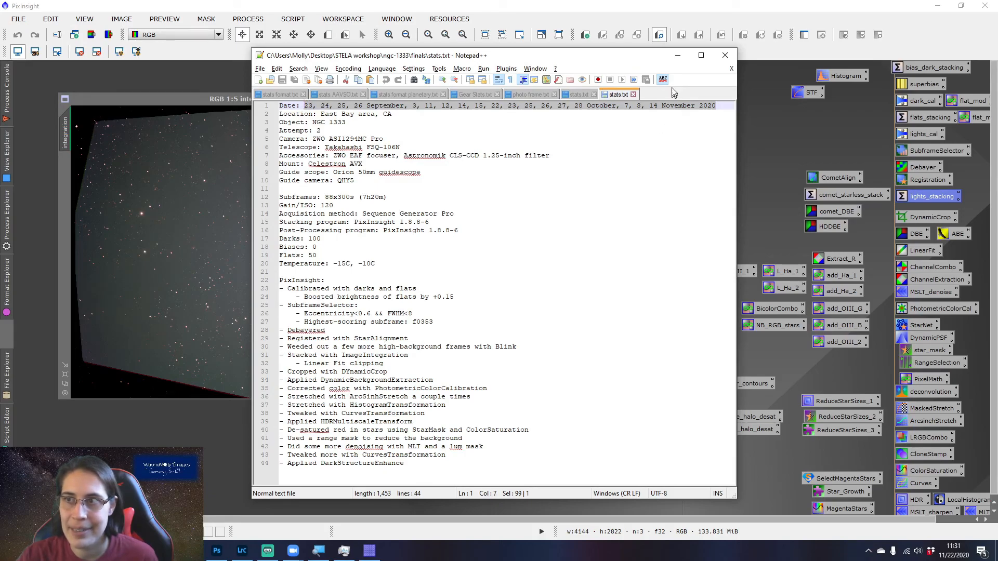
pyautogui.click(677, 55)
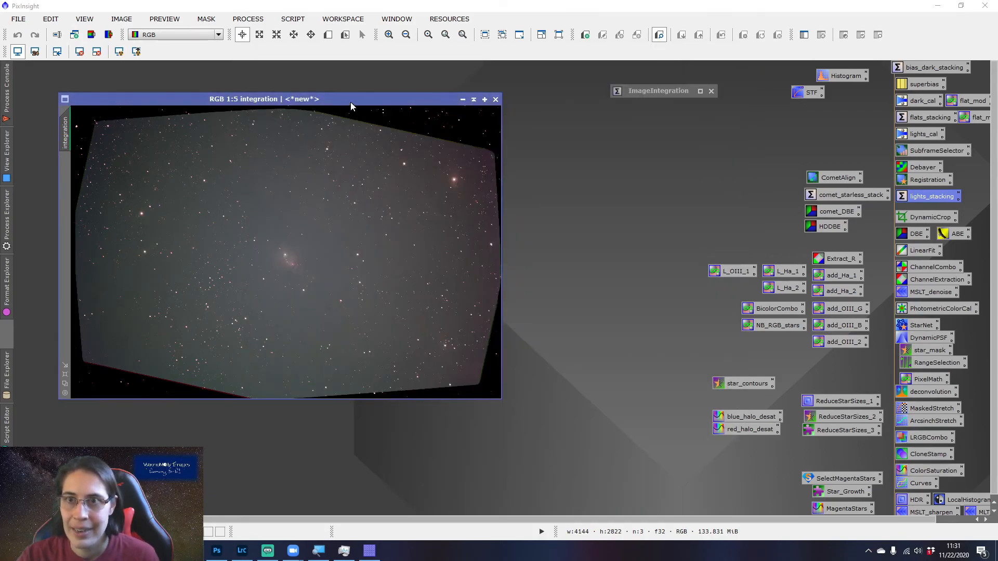
# - Start DynamicCrop on the integration image and pull the lower and left crop boundaries inward, past the dark stacking edges
pyautogui.moveTo(351, 103); pyautogui.dragTo(384, 127)
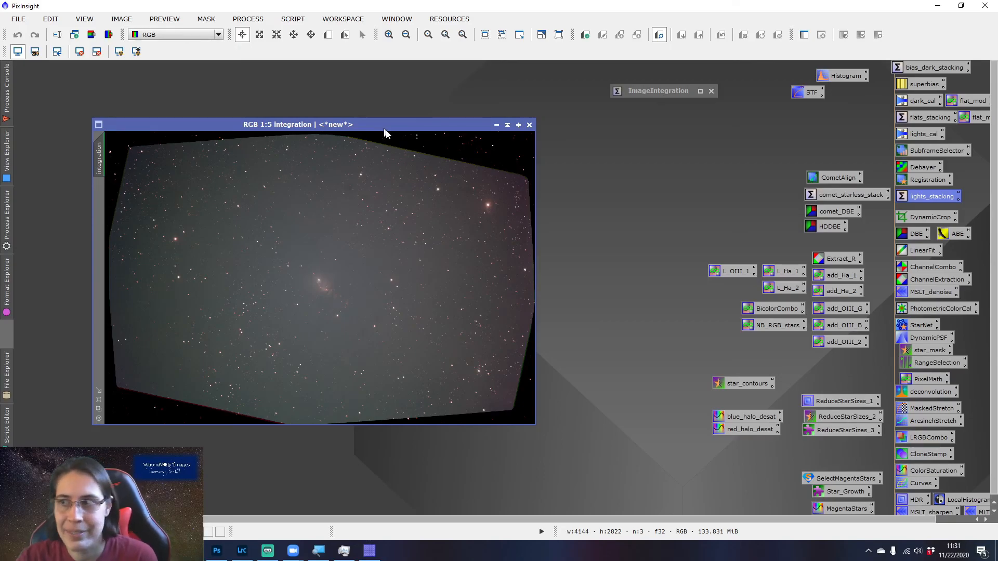
pyautogui.doubleClick(921, 218)
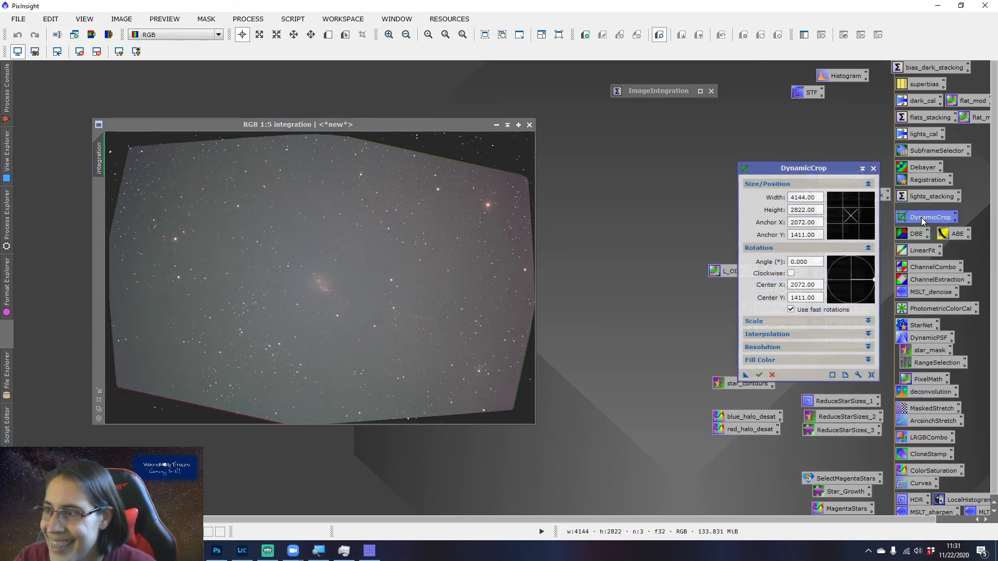
pyautogui.moveTo(825, 173); pyautogui.dragTo(751, 148)
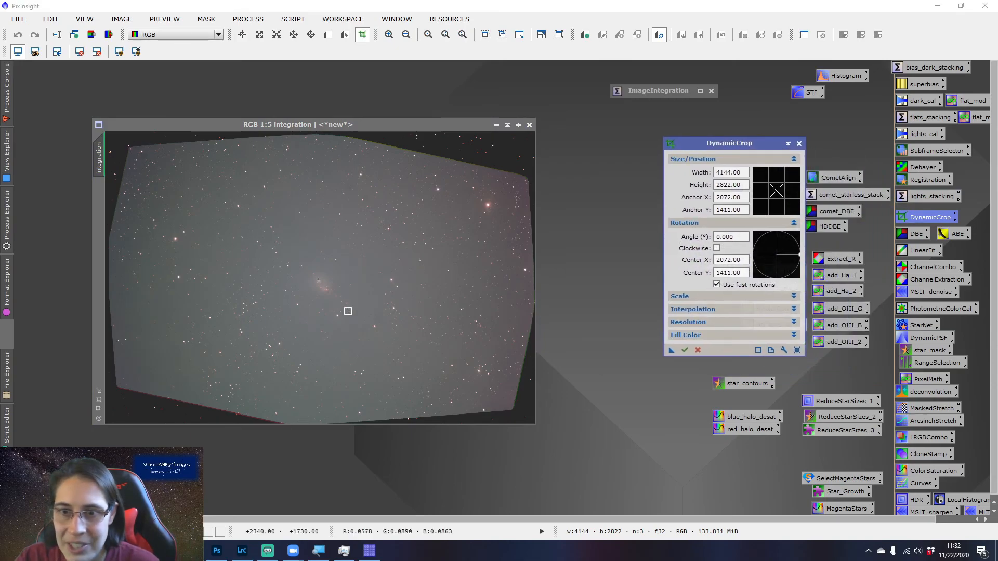
pyautogui.scroll(-1, 374, 298)
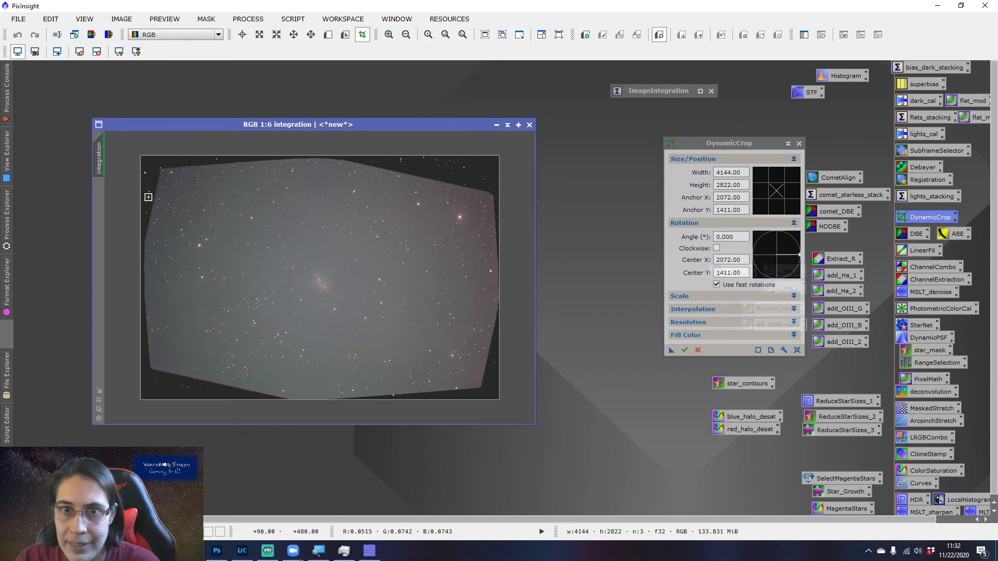
pyautogui.moveTo(304, 400); pyautogui.dragTo(306, 368)
pyautogui.moveTo(142, 274); pyautogui.dragTo(154, 277)
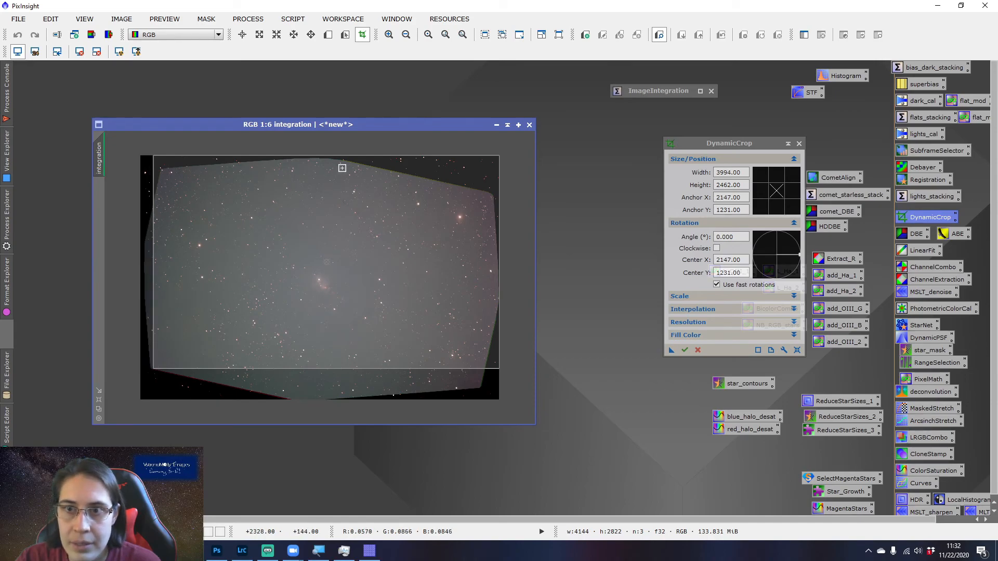
# - Pull in the upper, left and right crop boundaries to frame about 3766 × 2036 pixels, apply the crop and close DynamicCrop
pyautogui.moveTo(348, 155); pyautogui.dragTo(349, 189)
pyautogui.moveTo(154, 261); pyautogui.dragTo(159, 263)
pyautogui.moveTo(498, 286); pyautogui.dragTo(485, 287)
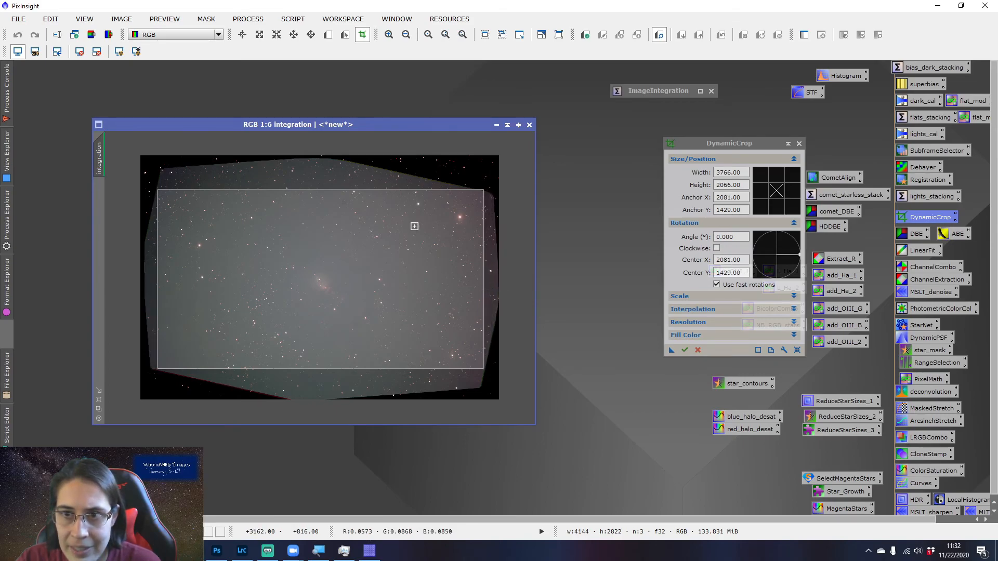
pyautogui.moveTo(392, 189); pyautogui.dragTo(394, 192)
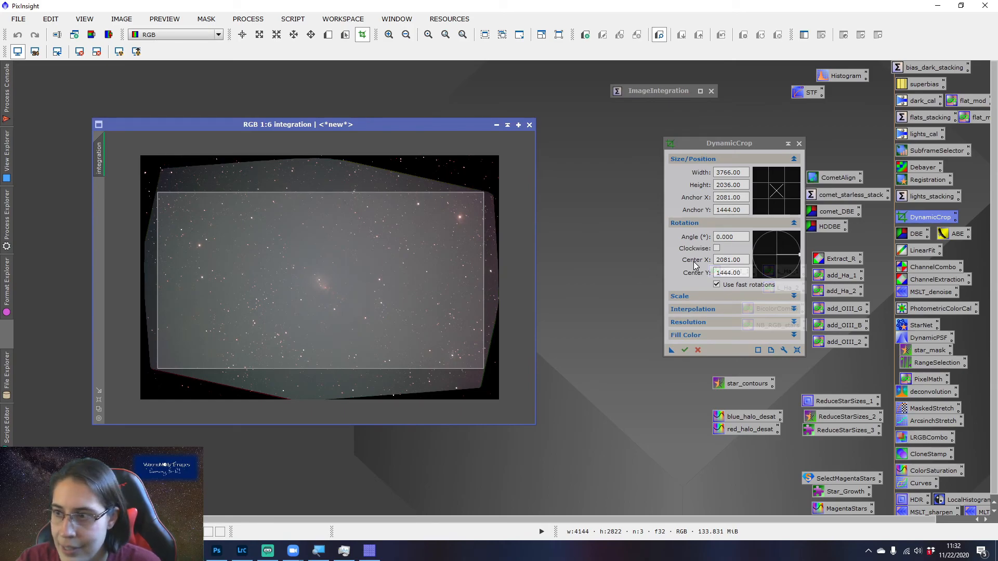
pyautogui.click(683, 351)
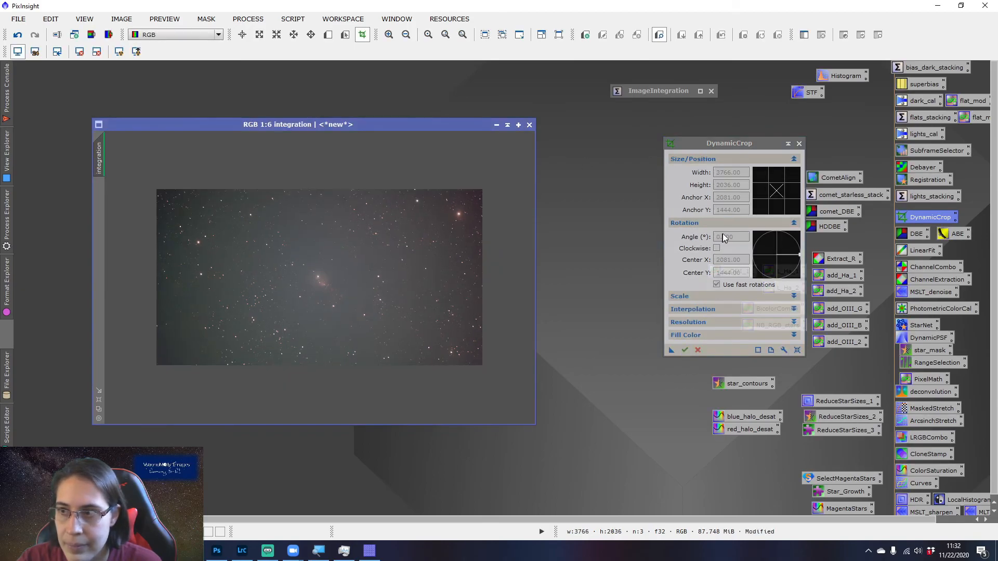
pyautogui.click(799, 144)
# - Fit the window to the cropped image at 1:4 and start DynamicBackgroundExtraction on it
pyautogui.scroll(2, 457, 278)
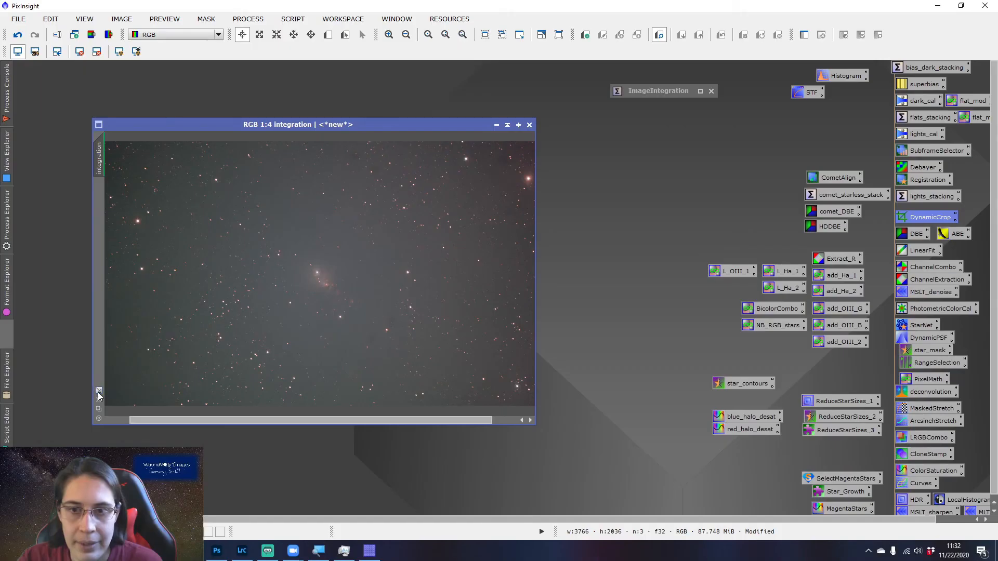
pyautogui.moveTo(379, 124); pyautogui.dragTo(350, 116)
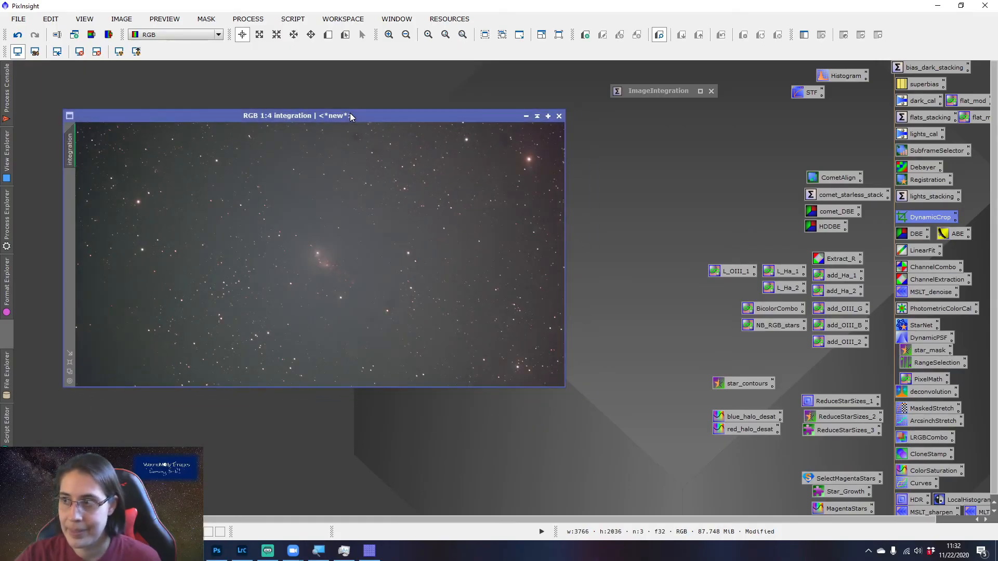
pyautogui.doubleClick(903, 240)
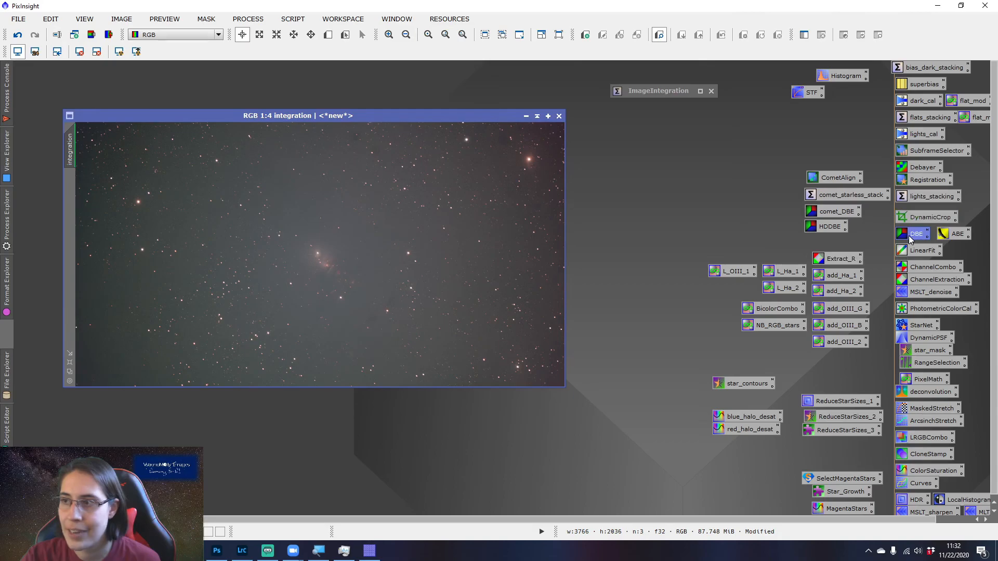
pyautogui.moveTo(747, 61); pyautogui.dragTo(697, 40)
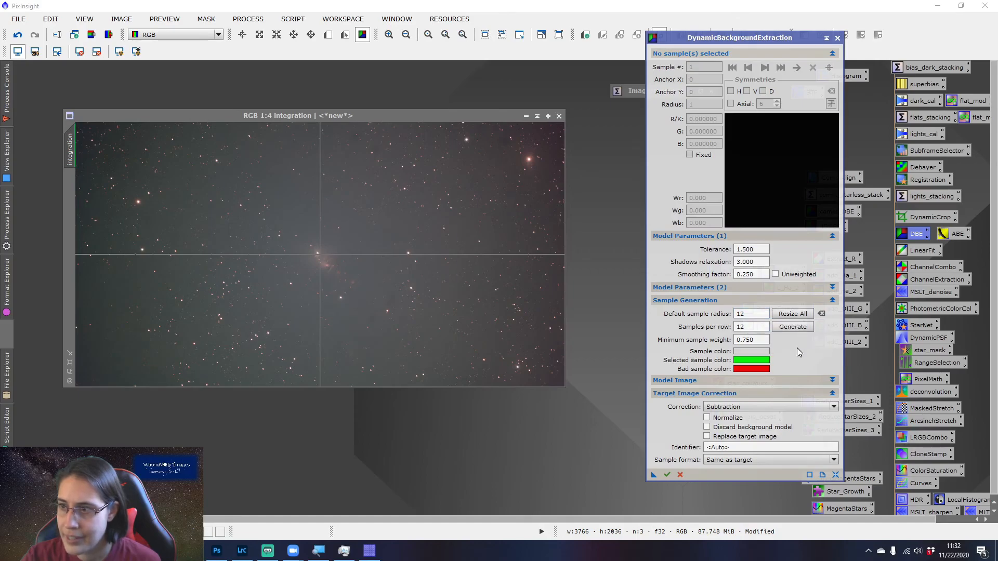
# - Set 8 samples per row with a default radius of 12, generate the background samples, and keep the correction on Subtraction
pyautogui.click(753, 314)
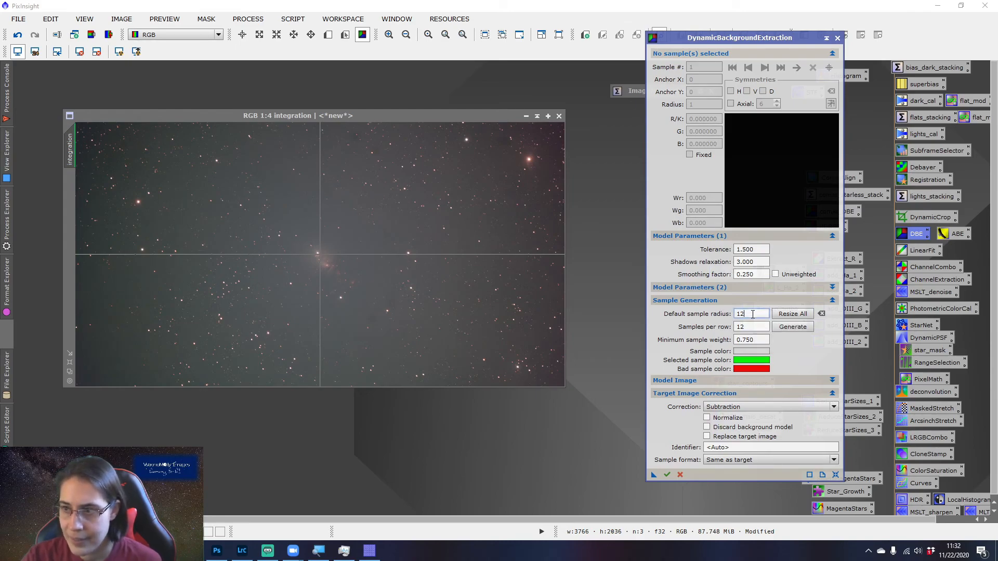
pyautogui.click(752, 328)
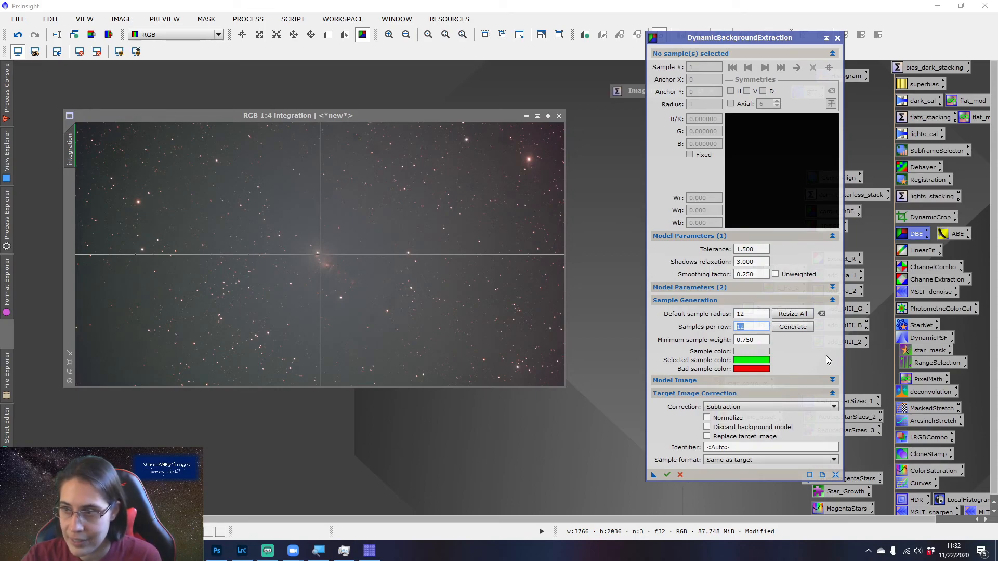
pyautogui.write('8')
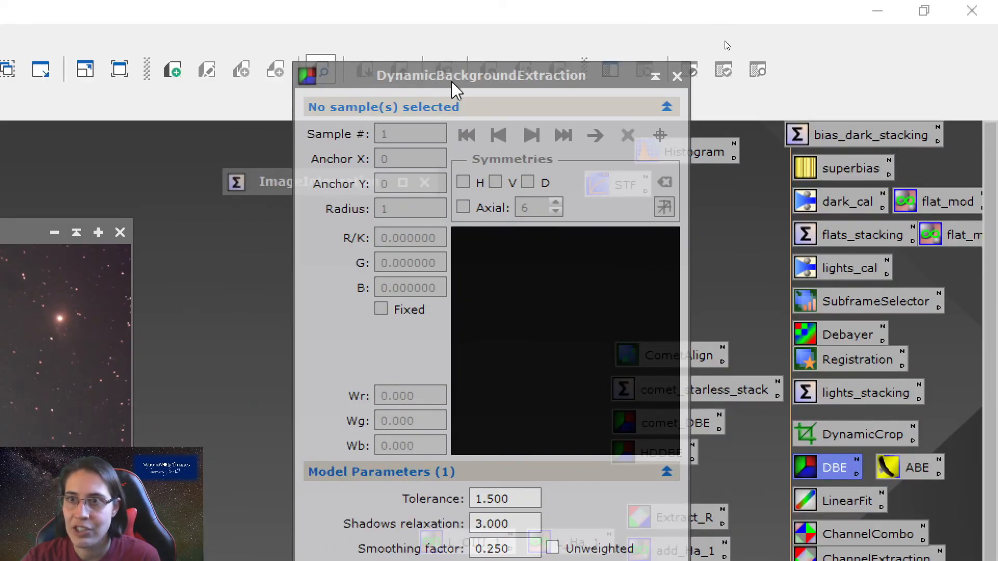
pyautogui.click(457, 90)
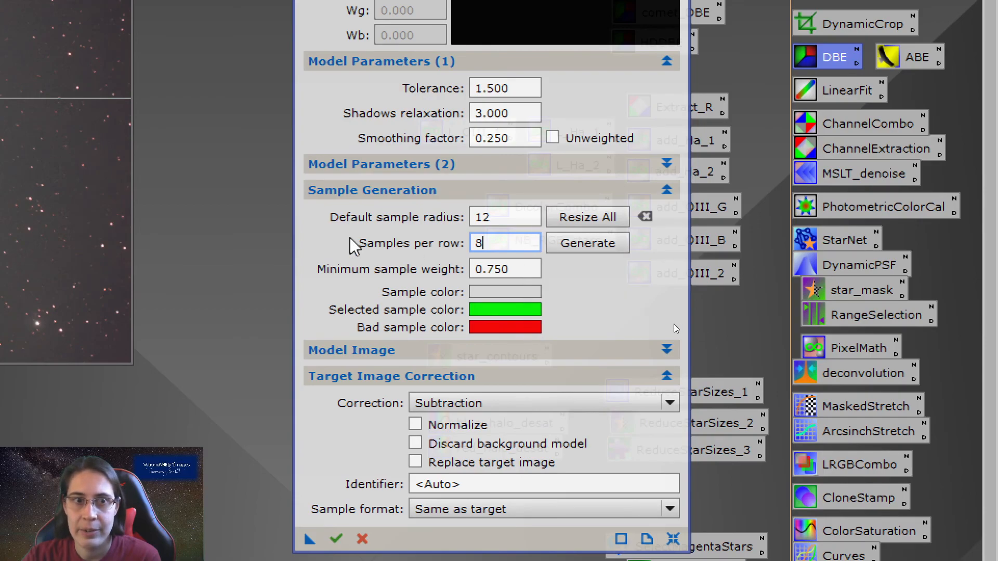
pyautogui.click(582, 244)
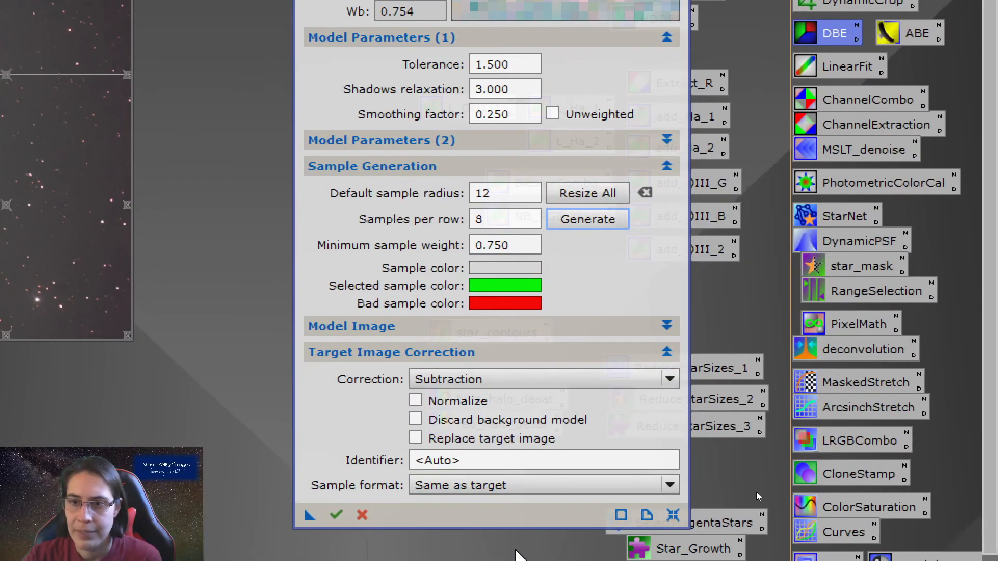
pyautogui.click(479, 380)
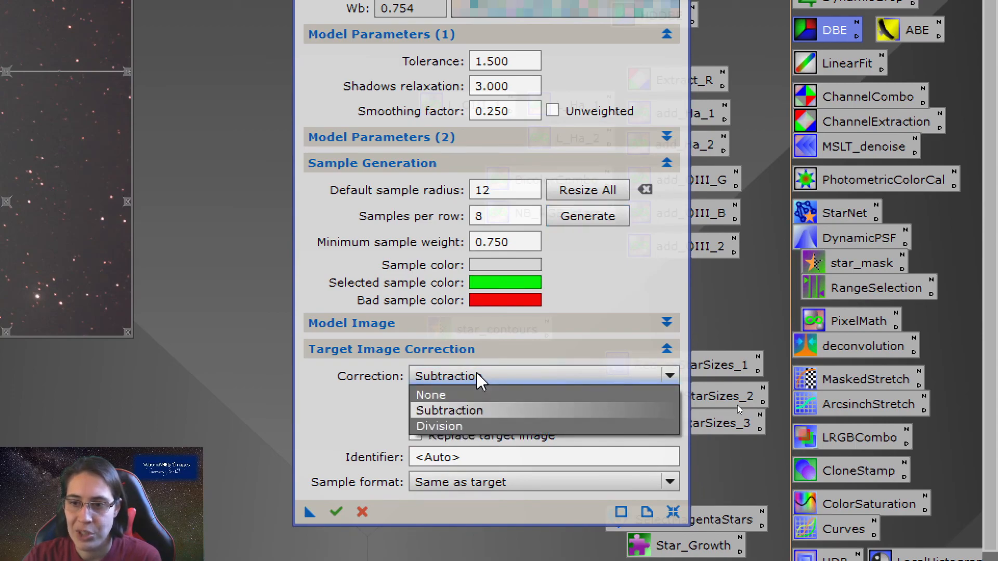
pyautogui.click(478, 380)
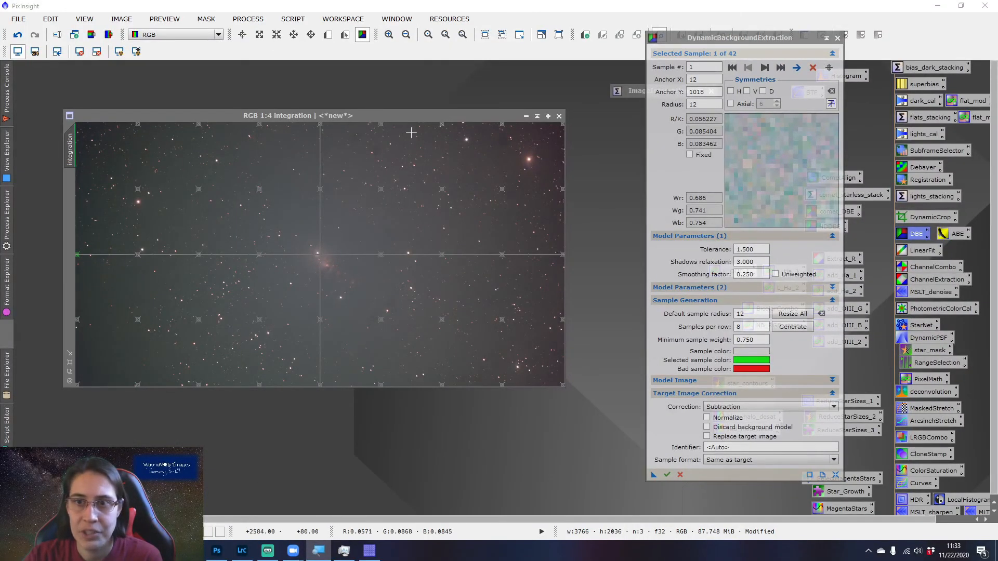
# - Add a background sample in the image's upper-left corner, and nudge the third and fourth top-row samples off nearby stars
pyautogui.moveTo(399, 117); pyautogui.dragTo(430, 146)
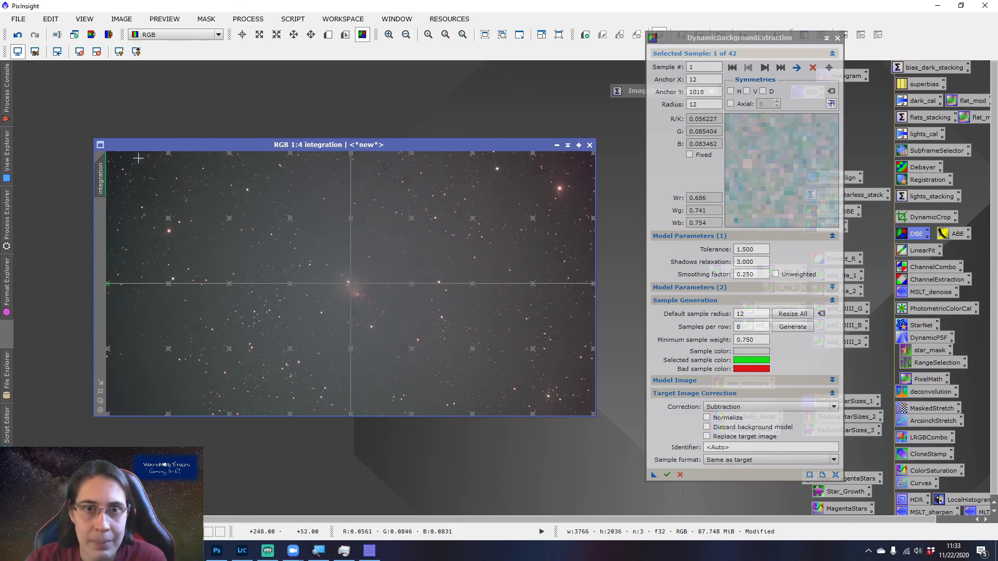
pyautogui.scroll(2, 116, 157)
pyautogui.moveTo(377, 413); pyautogui.dragTo(247, 413)
pyautogui.moveTo(593, 300); pyautogui.dragTo(592, 226)
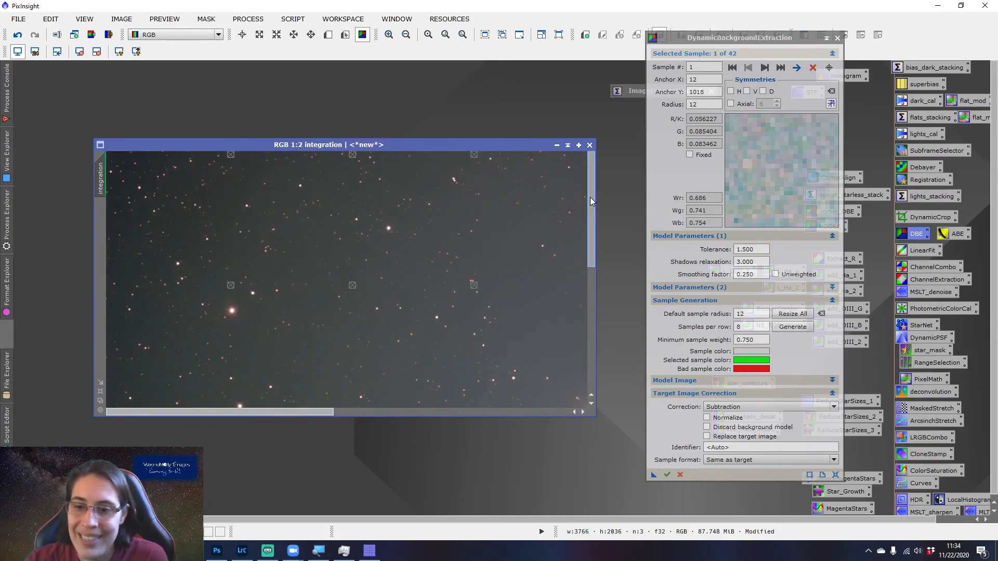
pyautogui.click(117, 158)
pyautogui.click(232, 156)
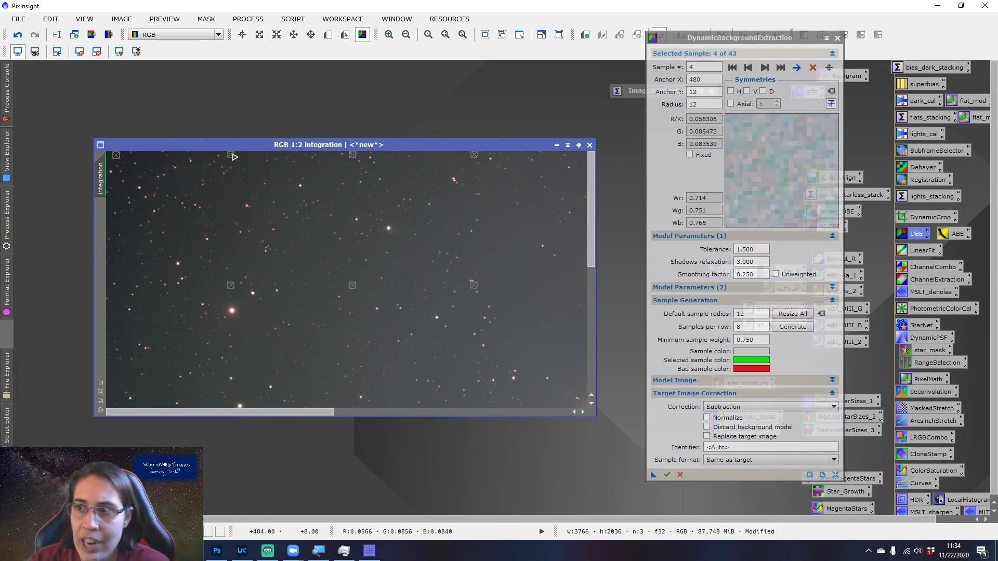
pyautogui.click(354, 155)
pyautogui.moveTo(355, 155); pyautogui.dragTo(353, 162)
pyautogui.click(473, 155)
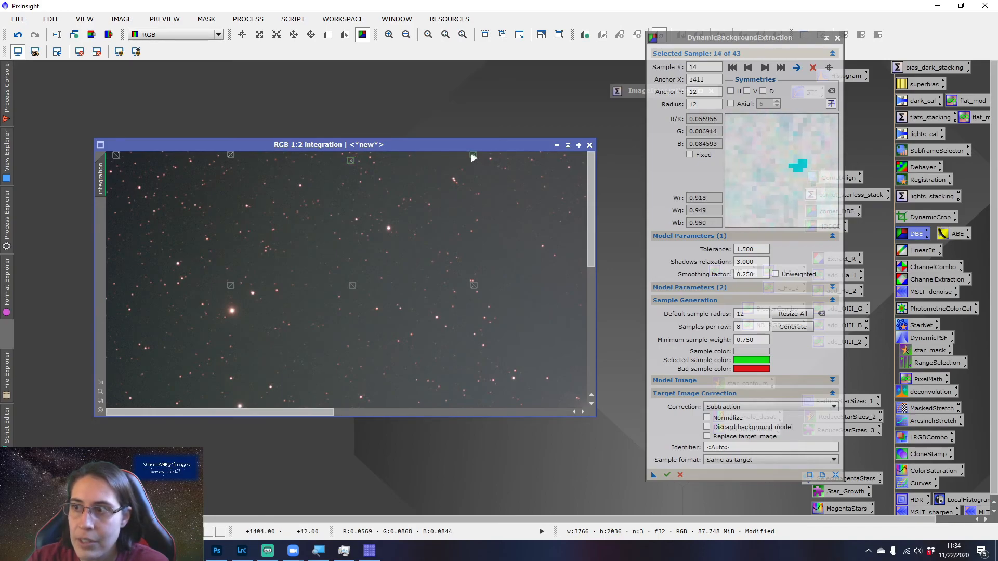
# - Check the second-row background samples for stars, and add a sample at that row's left edge, at about X 36, Y 560
pyautogui.click(474, 286)
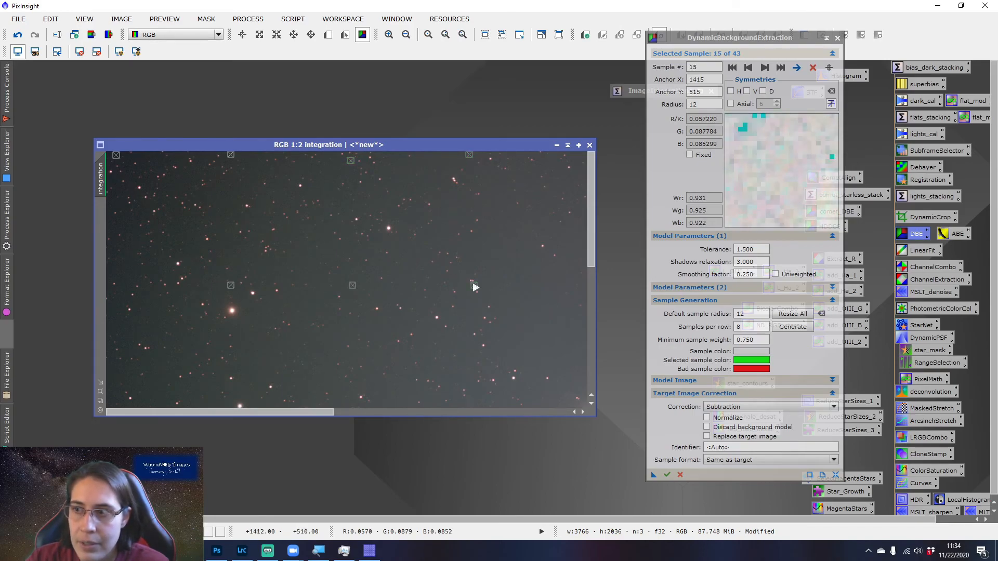
pyautogui.click(354, 286)
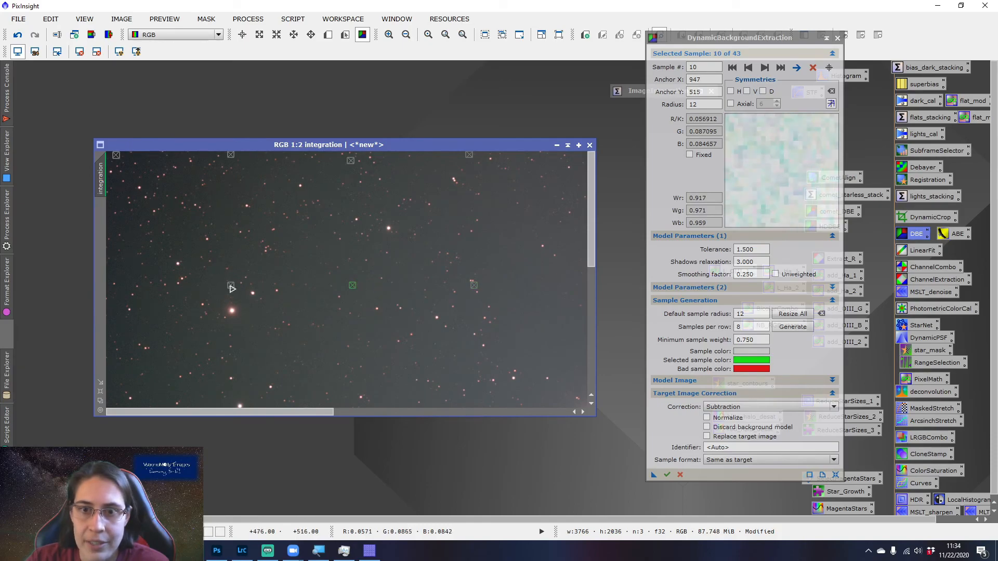
pyautogui.click(232, 287)
pyautogui.click(116, 296)
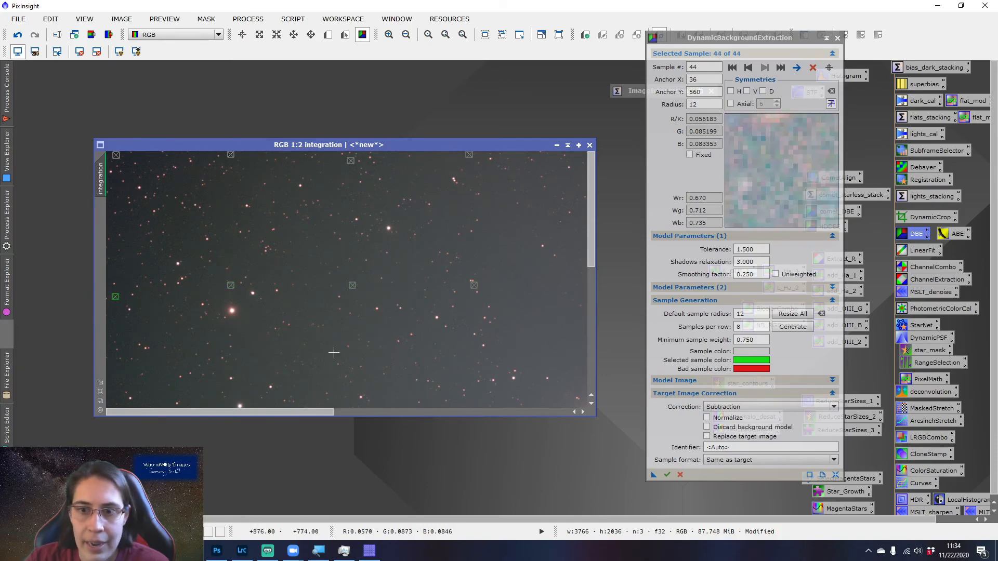
# - Check the first three third-row background samples for stars, and nudge that row's fourth sample to about X 1389, Y 1010
pyautogui.moveTo(591, 258); pyautogui.dragTo(591, 317)
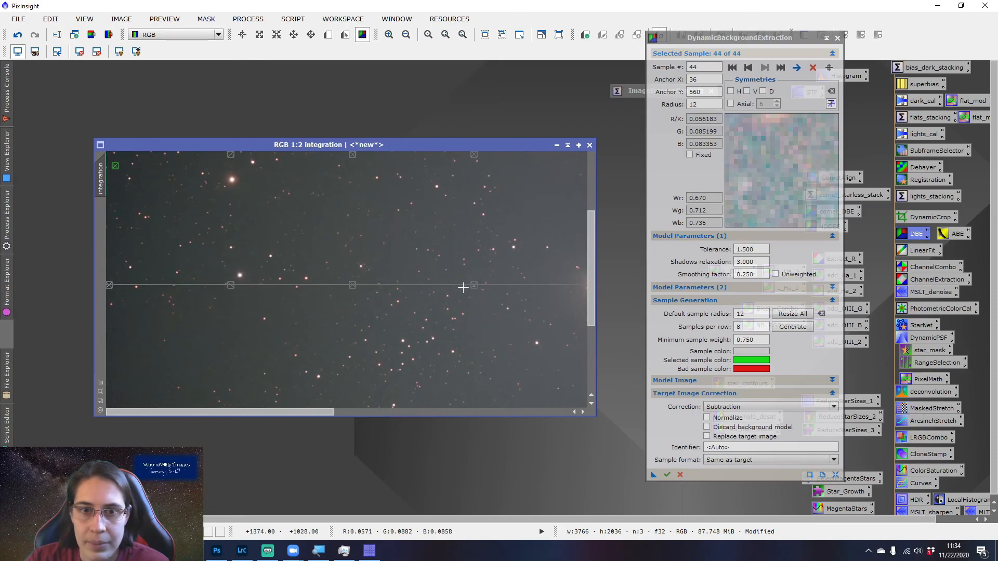
pyautogui.click(110, 288)
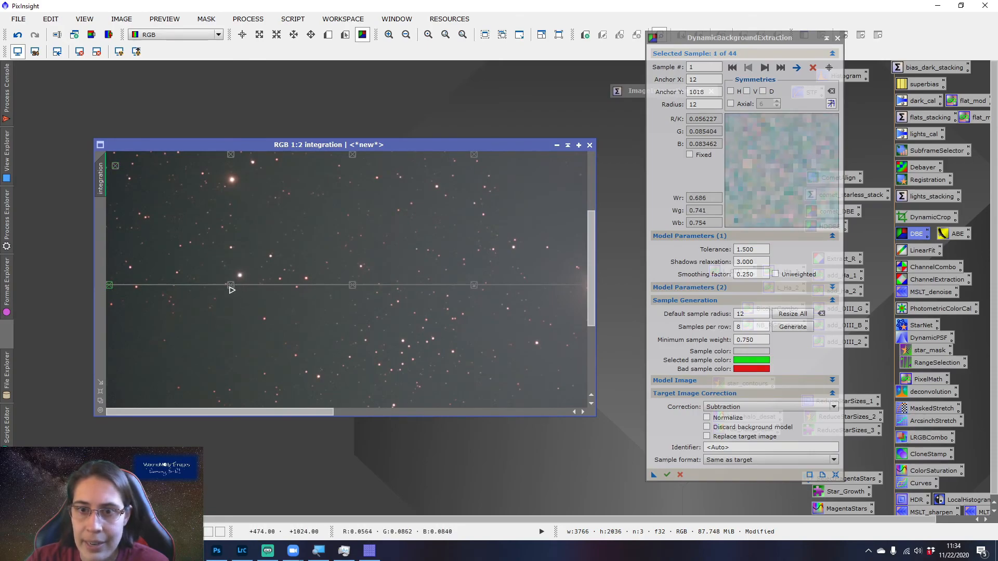
pyautogui.click(232, 289)
pyautogui.click(353, 287)
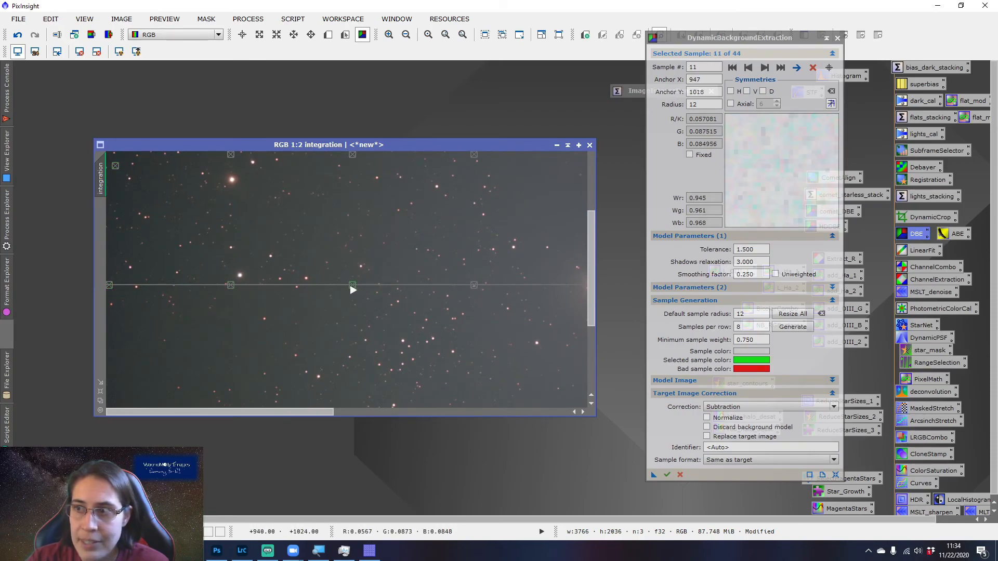
pyautogui.moveTo(474, 287); pyautogui.dragTo(468, 285)
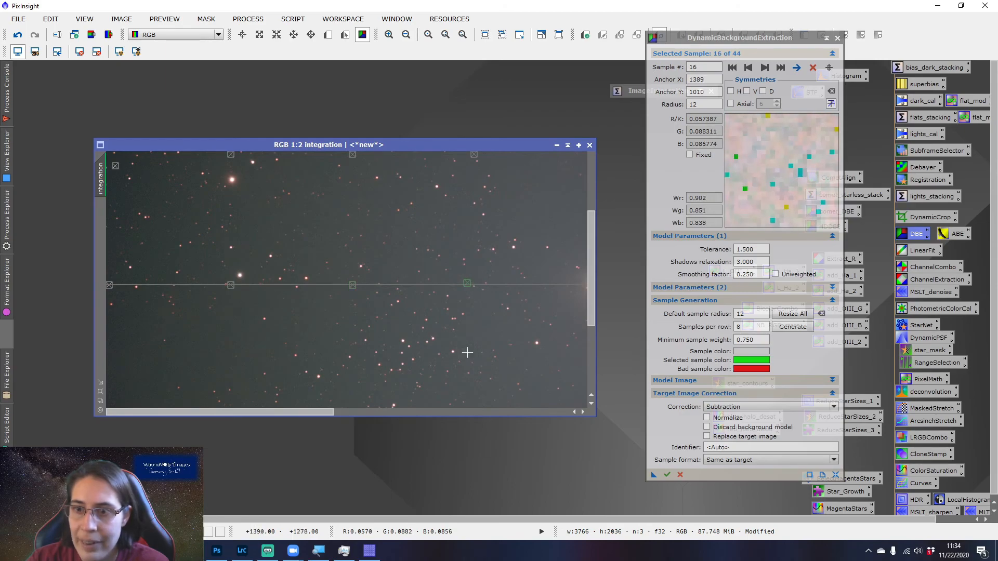
# - In the fourth row, nudge the fourth sample to about X 1415, Y 1502, the third to X 939 and the second to Y 1540
pyautogui.moveTo(330, 412); pyautogui.dragTo(323, 413)
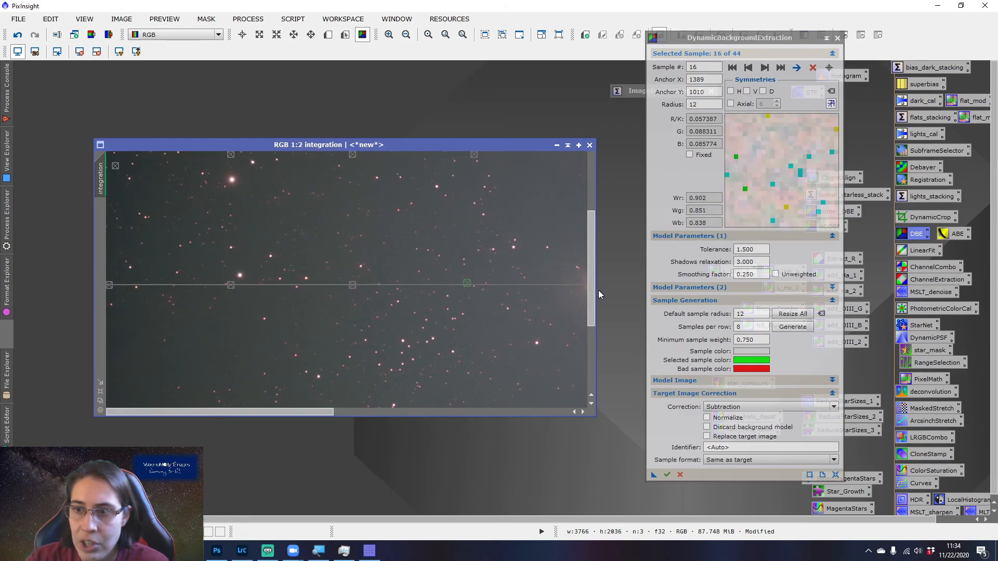
pyautogui.moveTo(591, 294); pyautogui.dragTo(591, 357)
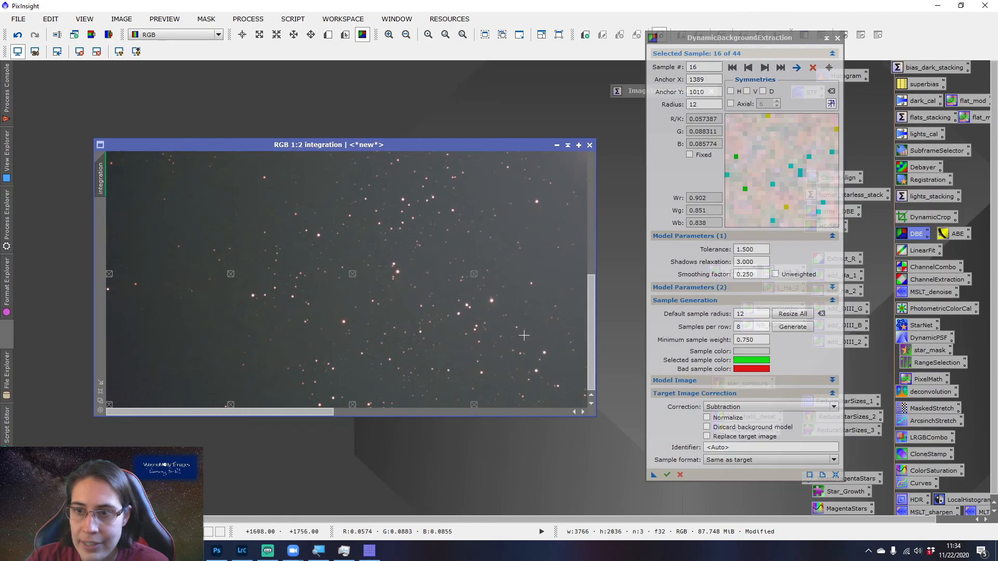
pyautogui.click(476, 274)
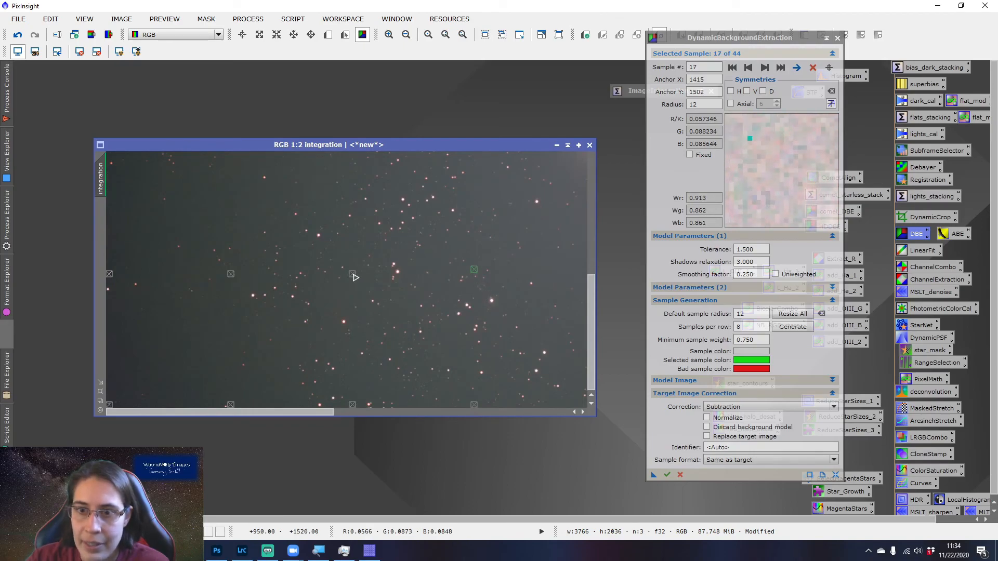
pyautogui.click(354, 276)
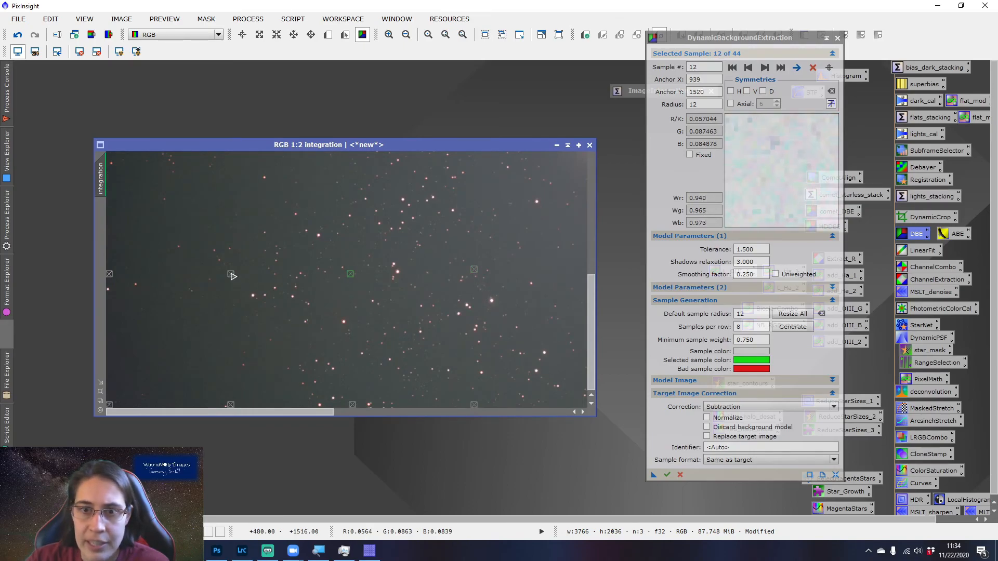
pyautogui.moveTo(232, 276); pyautogui.dragTo(230, 280)
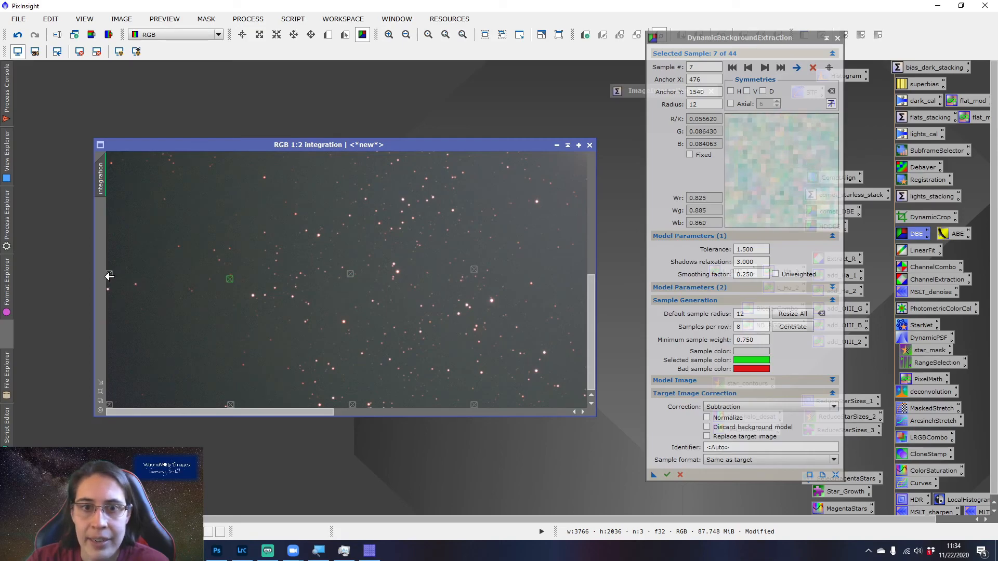
pyautogui.click(109, 277)
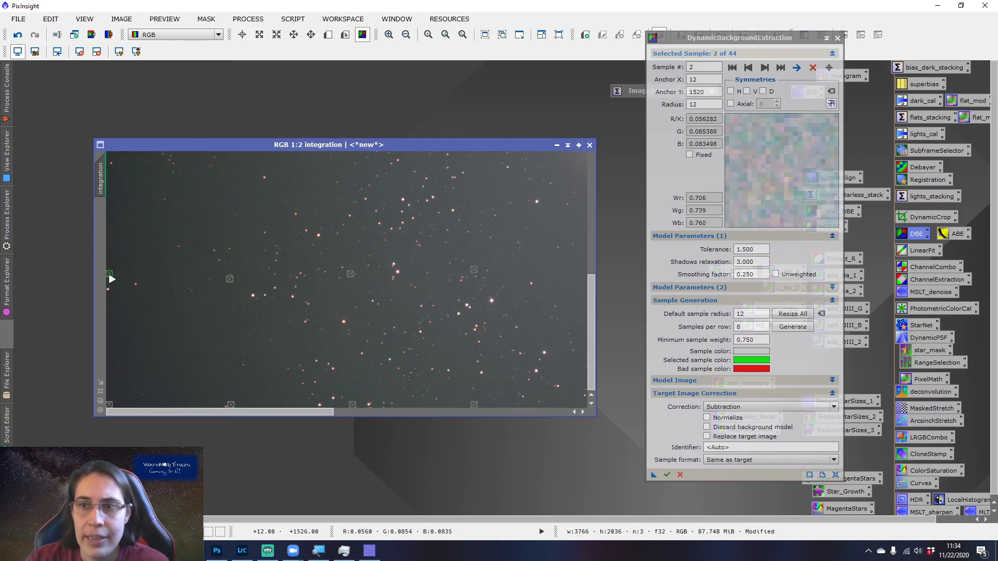
# - In the bottom row, shift the first background sample to about X 34 and the fourth to about X 1399, checking those between
pyautogui.click(115, 404)
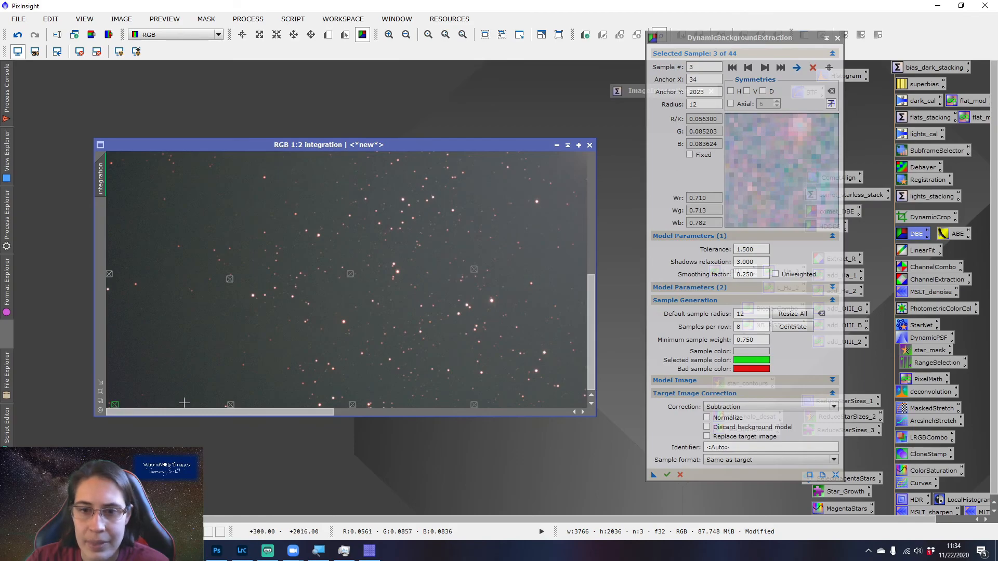
pyautogui.click(230, 405)
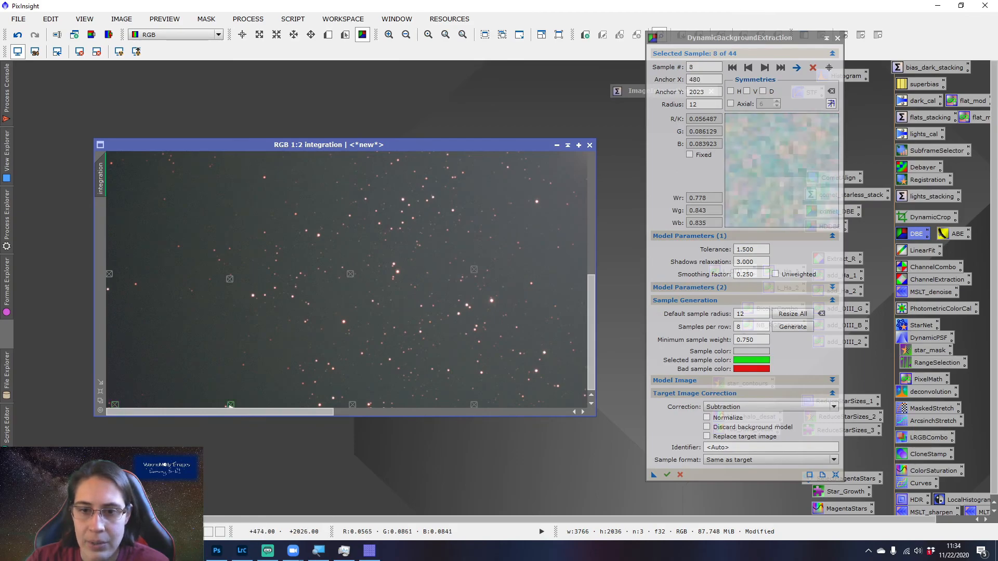
pyautogui.click(352, 405)
pyautogui.moveTo(472, 406); pyautogui.dragTo(468, 406)
# - Check the remaining bottom-row background samples for stars, through to the image's lower-right corner
pyautogui.moveTo(286, 408); pyautogui.dragTo(498, 410)
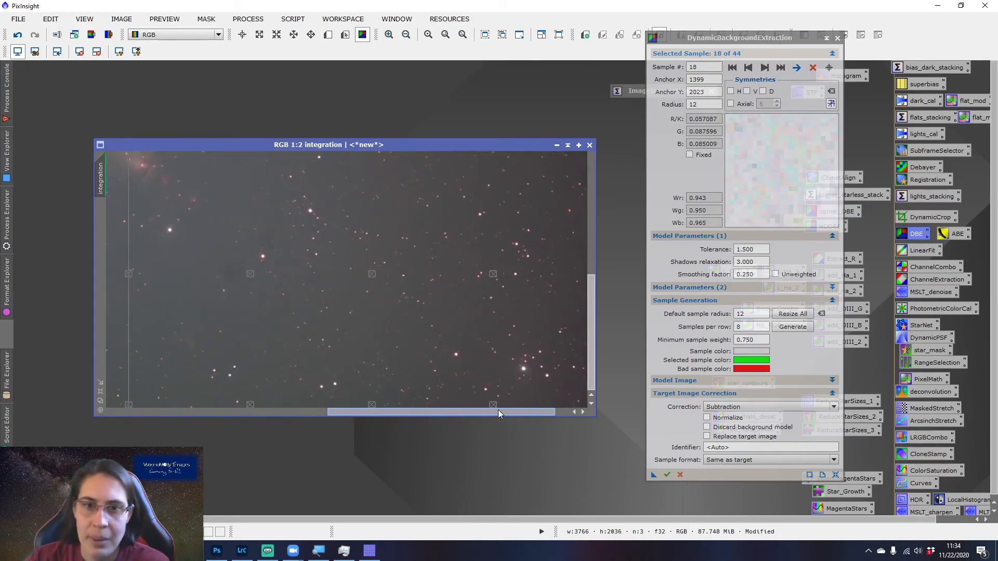
pyautogui.click(129, 406)
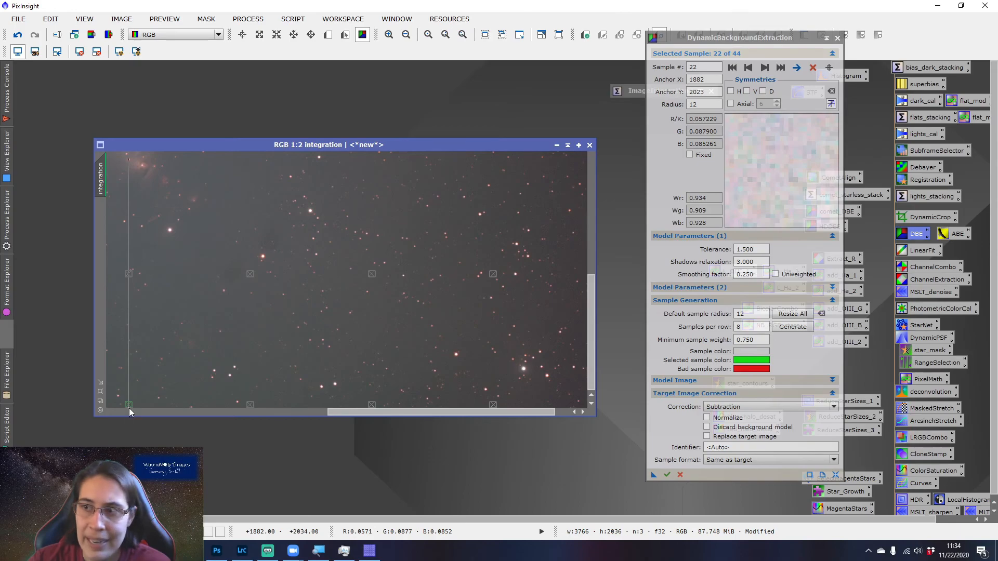
pyautogui.click(249, 406)
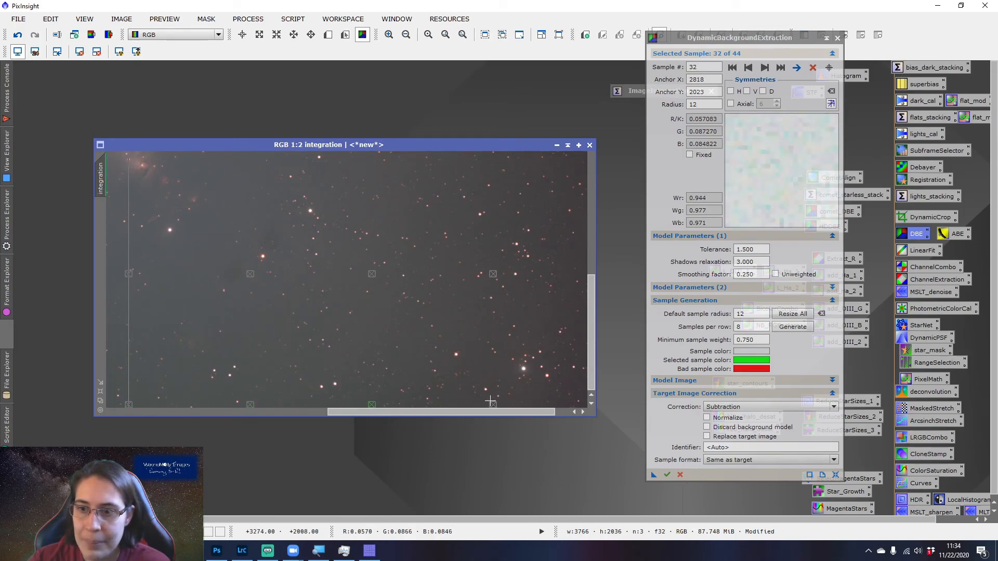
pyautogui.click(494, 405)
pyautogui.moveTo(497, 414); pyautogui.dragTo(567, 413)
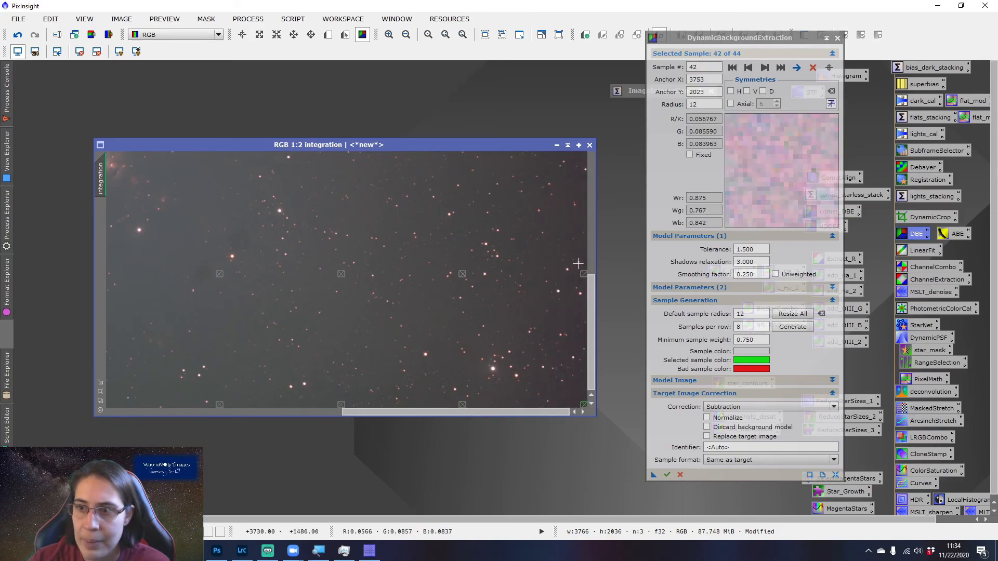
# - Nudge the fourth row's last background sample to about X 3739, and check the three samples before it for stars
pyautogui.click(583, 274)
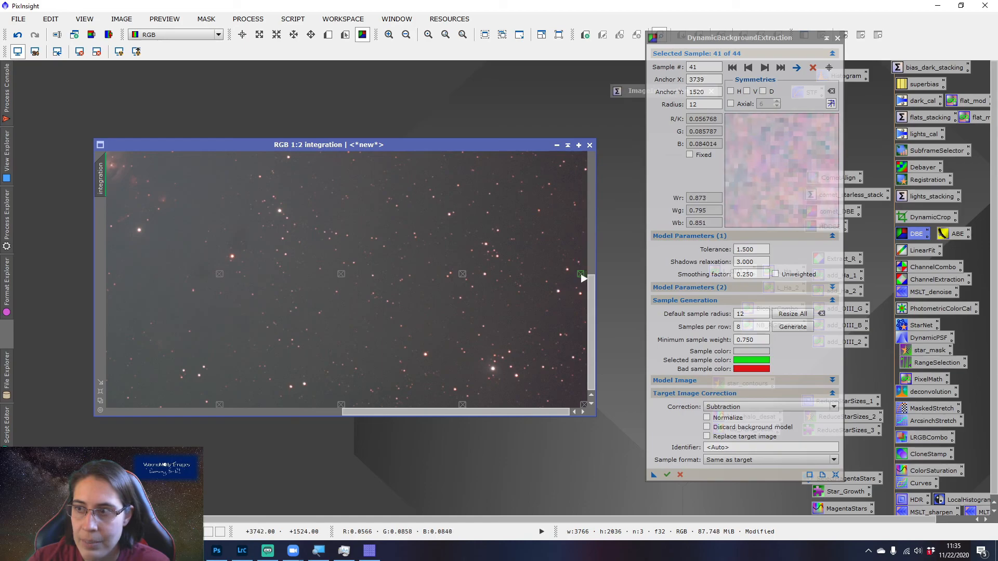
pyautogui.click(466, 274)
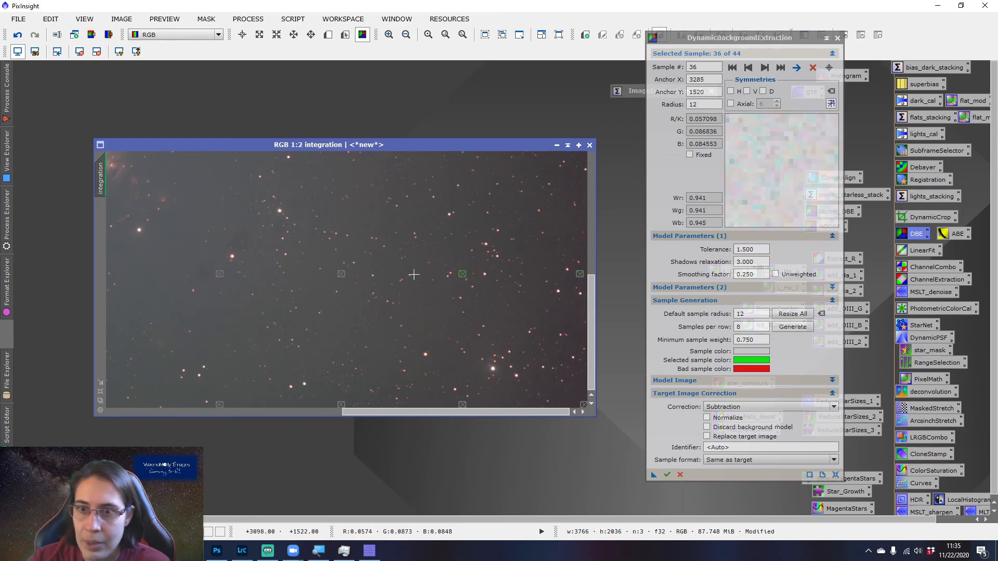
pyautogui.click(345, 274)
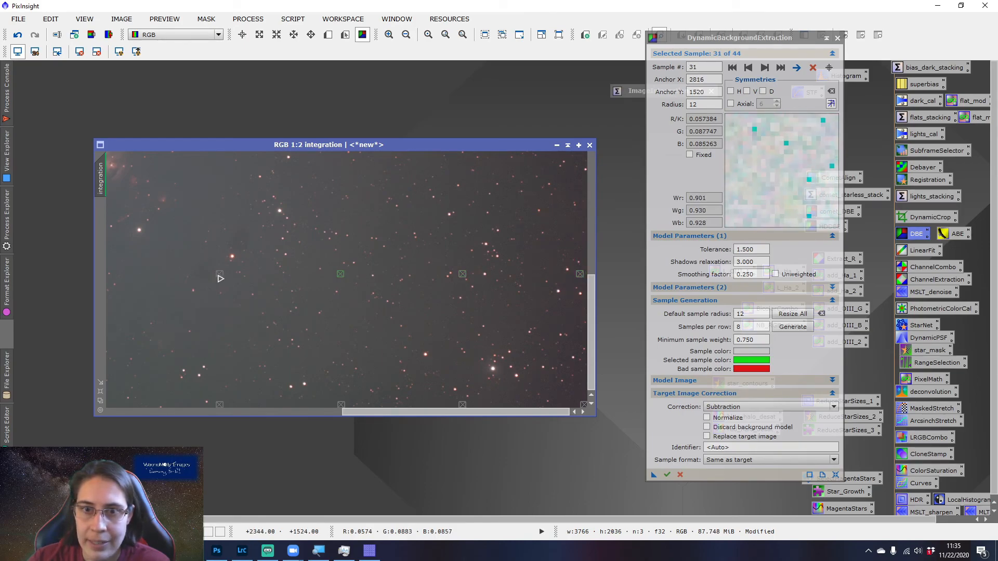
pyautogui.click(220, 275)
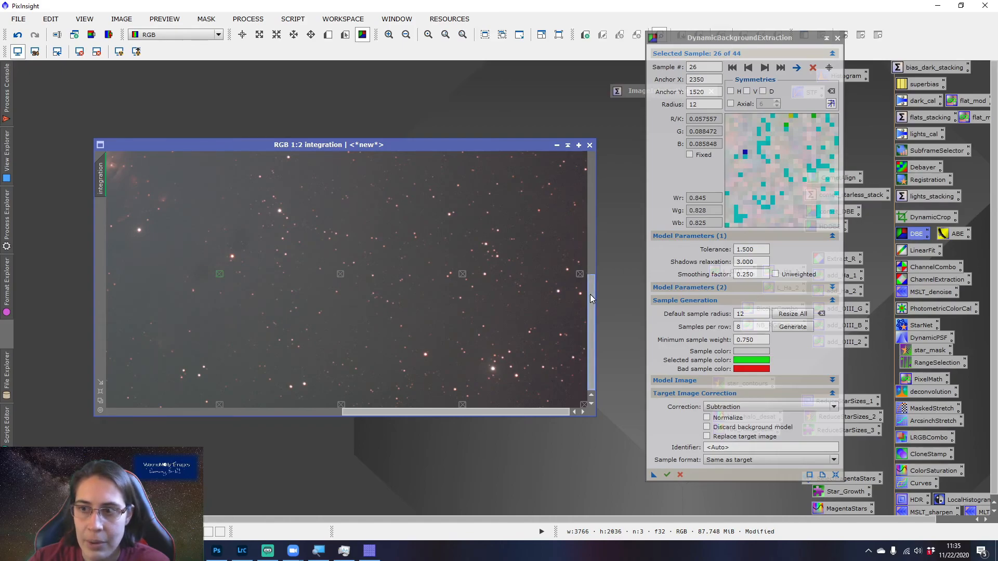
# - Check the third-row background samples for stars, from the image's right edge inward to the nebula
pyautogui.moveTo(591, 294); pyautogui.dragTo(602, 235)
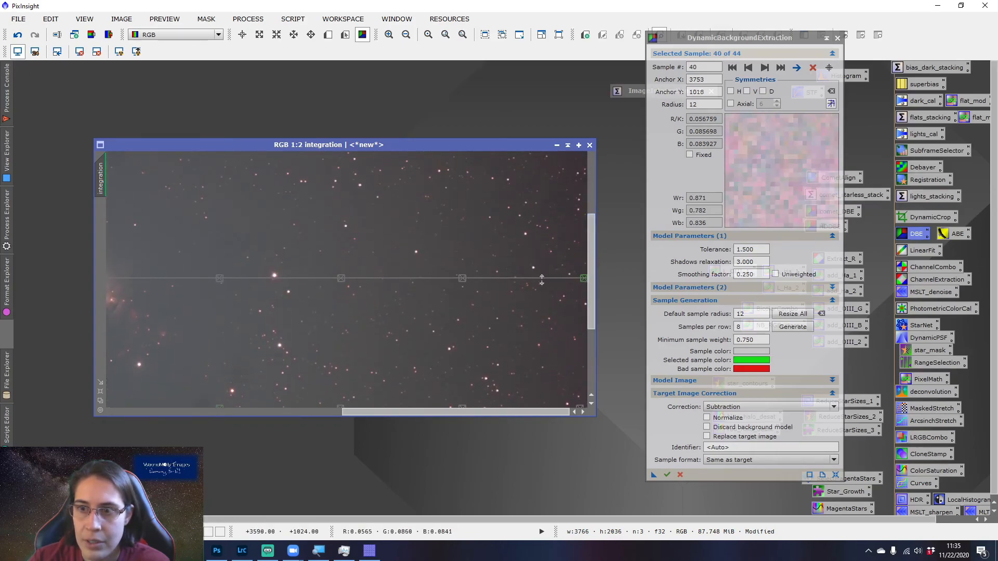
pyautogui.click(463, 279)
pyautogui.click(342, 284)
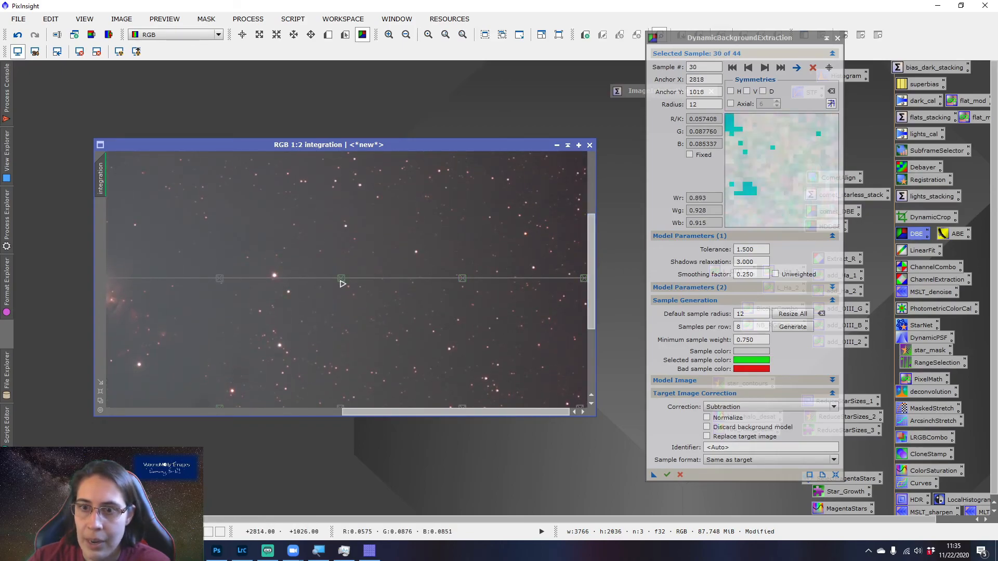
pyautogui.click(220, 284)
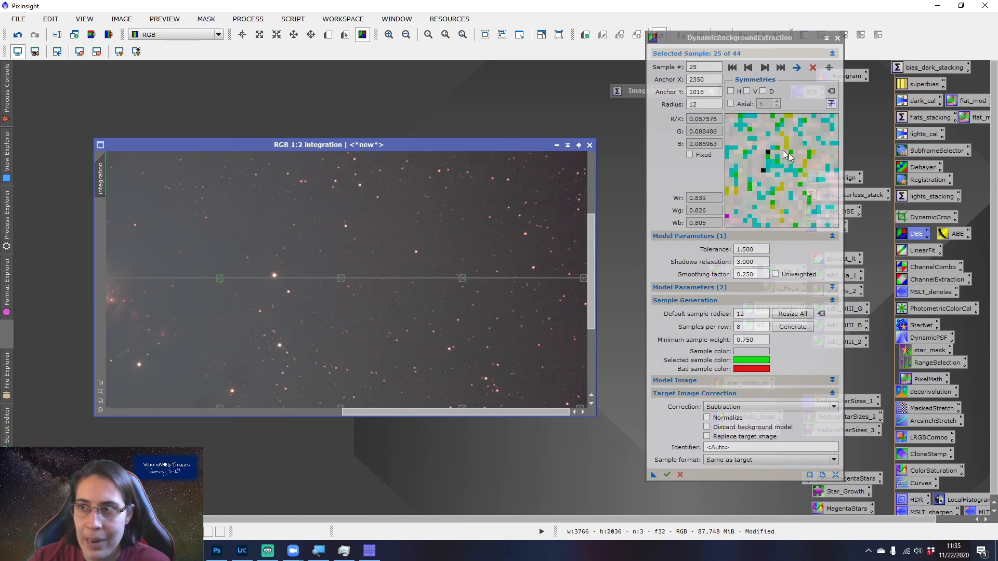
# - Nudge the second row's last background sample to about Y 505, and check the samples before it for stars
pyautogui.moveTo(592, 300); pyautogui.dragTo(597, 227)
pyautogui.click(584, 287)
pyautogui.moveTo(584, 290); pyautogui.dragTo(586, 286)
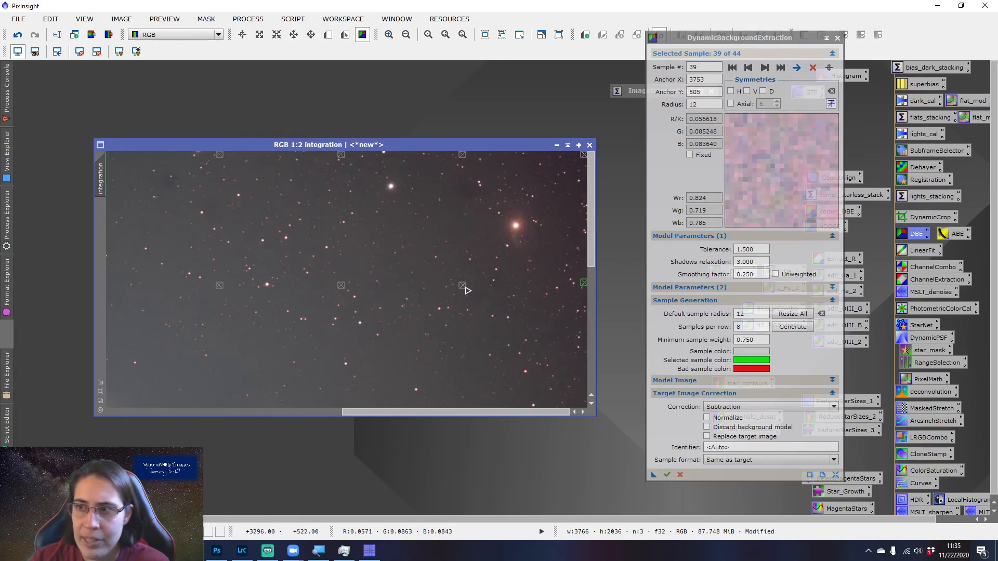
pyautogui.click(466, 289)
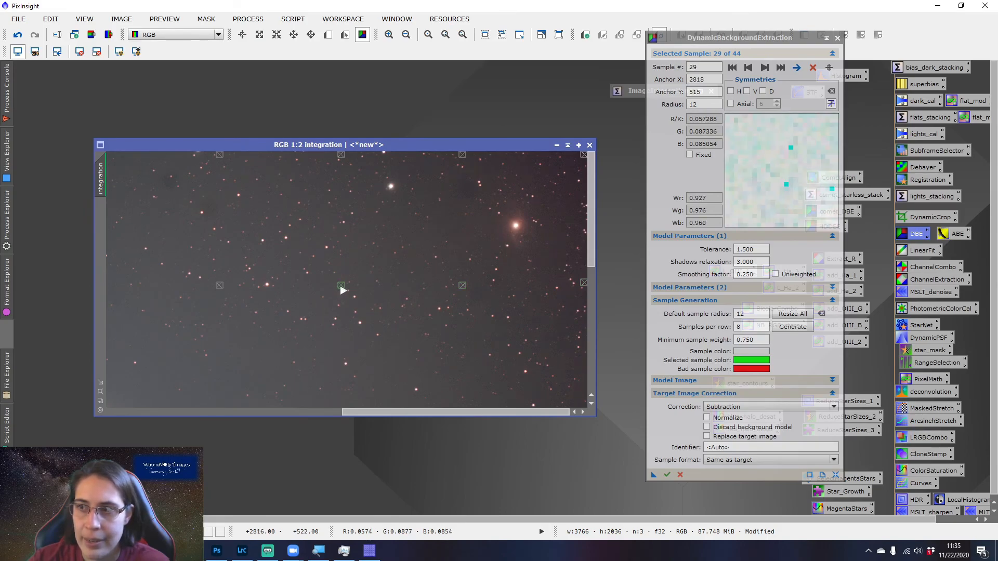
pyautogui.click(221, 287)
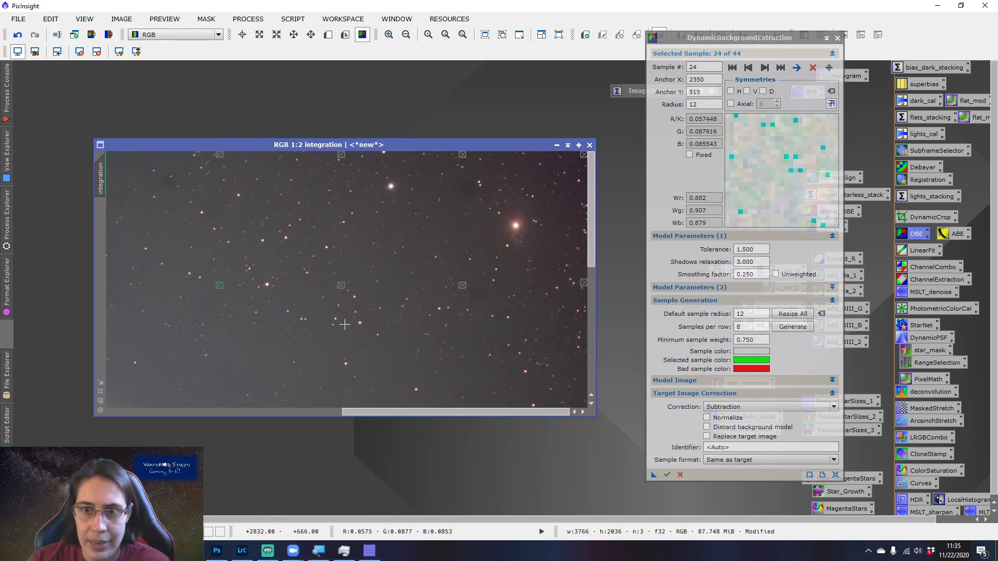
# - In the top row, move the last background sample to about X 3727 and the sample near X 2350 to about X 2366, Y 20
pyautogui.click(584, 156)
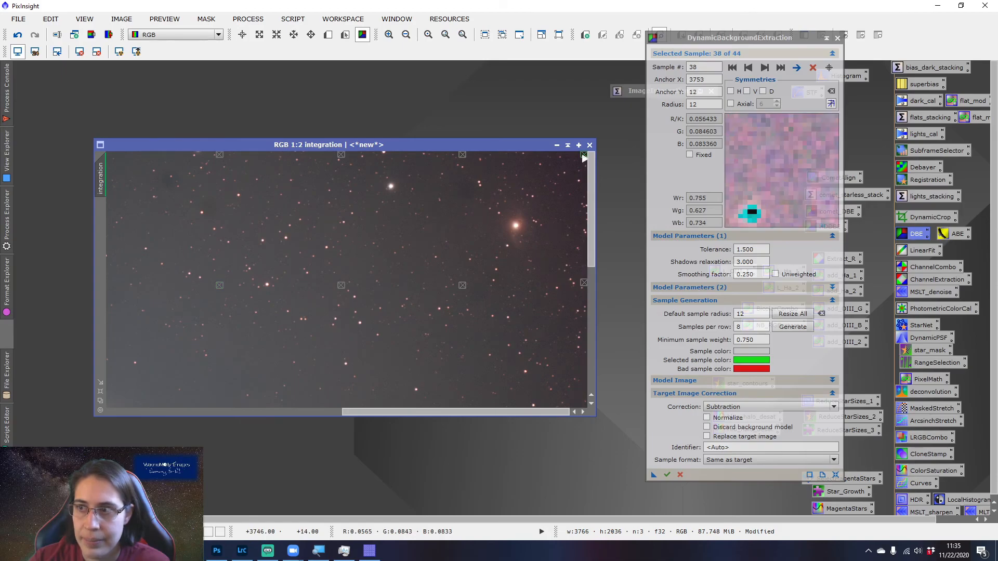
pyautogui.click(463, 156)
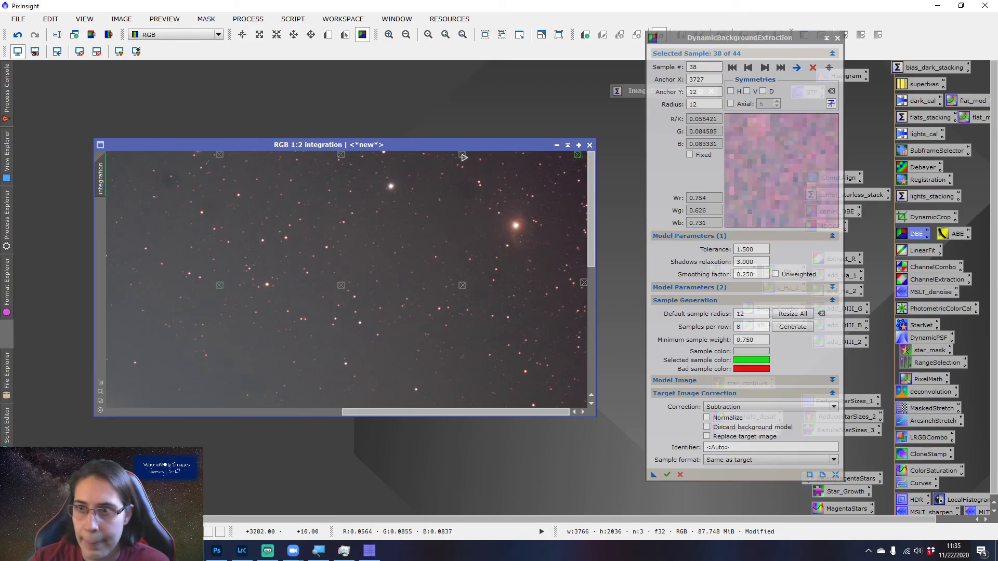
pyautogui.click(342, 156)
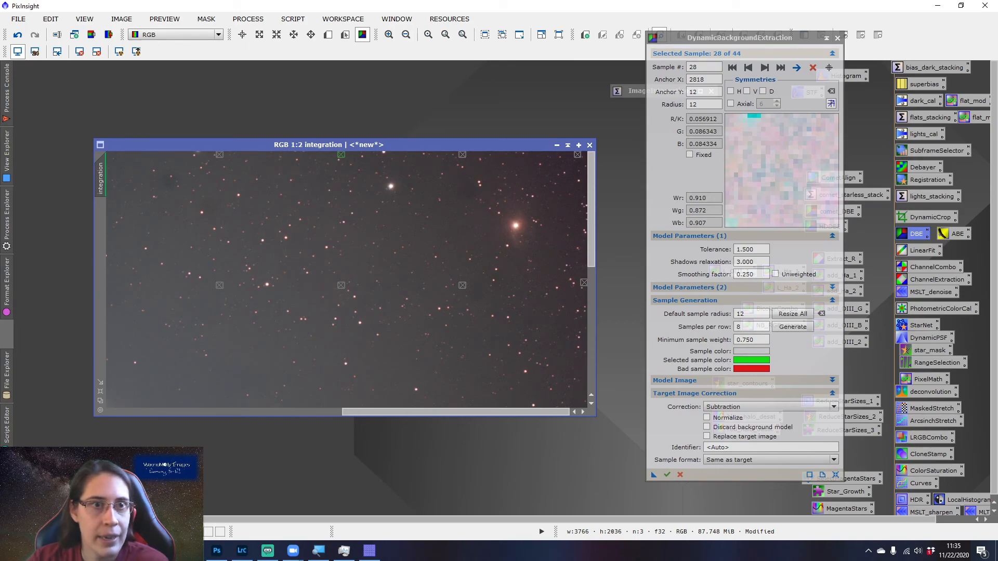
pyautogui.press('super+plus')
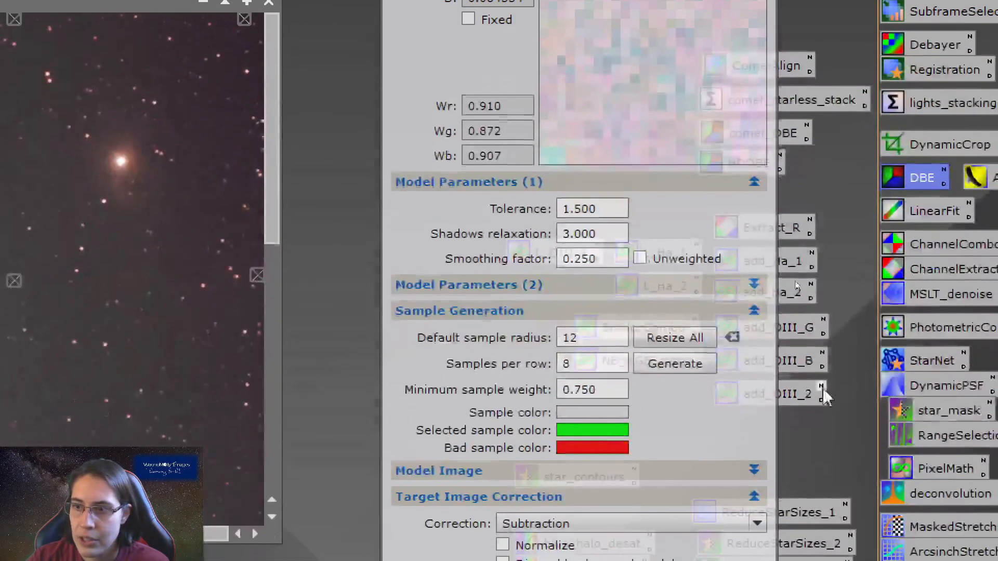
pyautogui.click(605, 211)
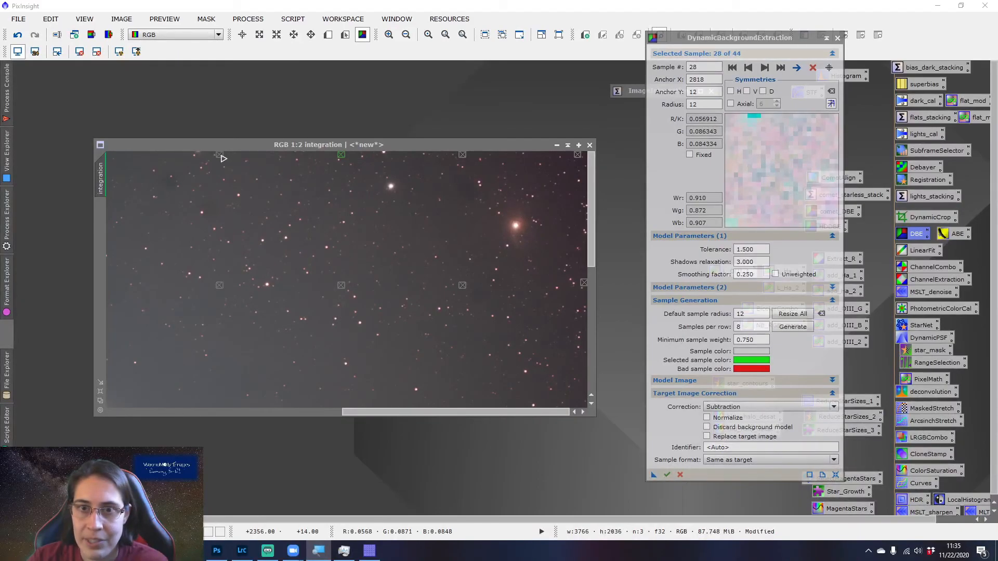
pyautogui.click(220, 156)
pyautogui.moveTo(220, 156); pyautogui.dragTo(225, 158)
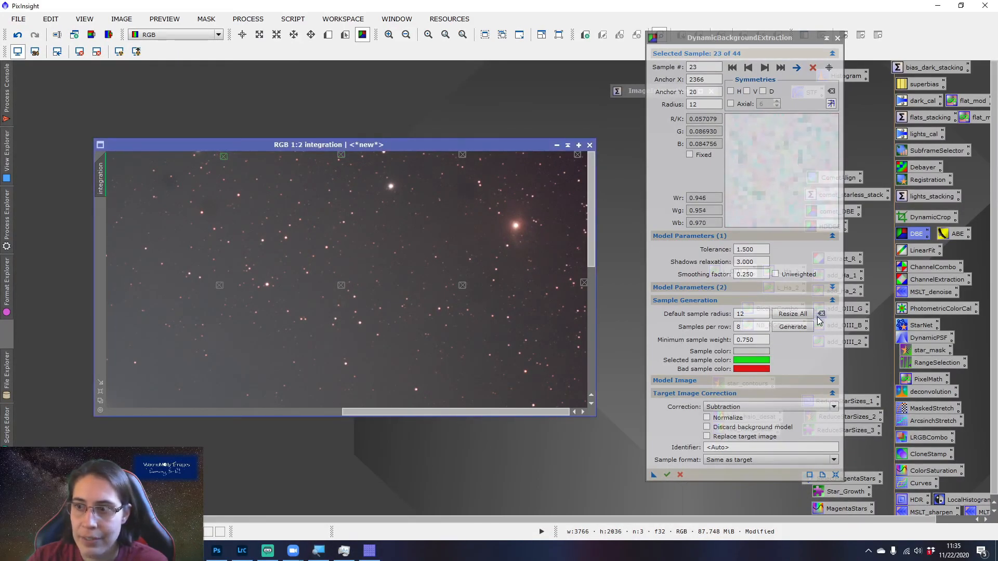
# - Check the top two background samples on the image's vertical centre line for stars
pyautogui.moveTo(445, 411); pyautogui.dragTo(372, 413)
pyautogui.click(251, 155)
pyautogui.click(251, 285)
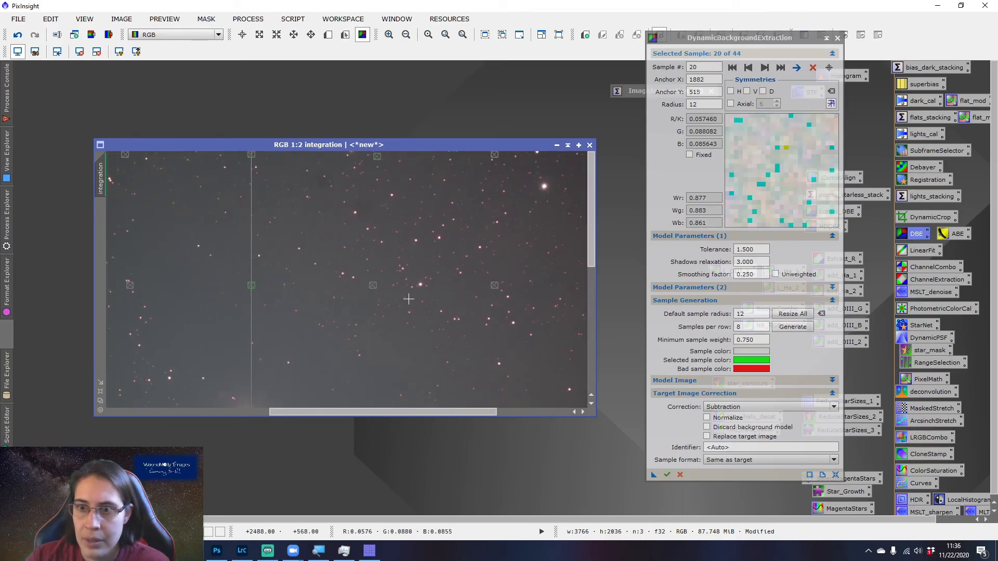
# - Fit the whole image in view at 1:4 and set the background model's tolerance to 1
pyautogui.scroll(-3, 401, 304)
pyautogui.scroll(1, 401, 306)
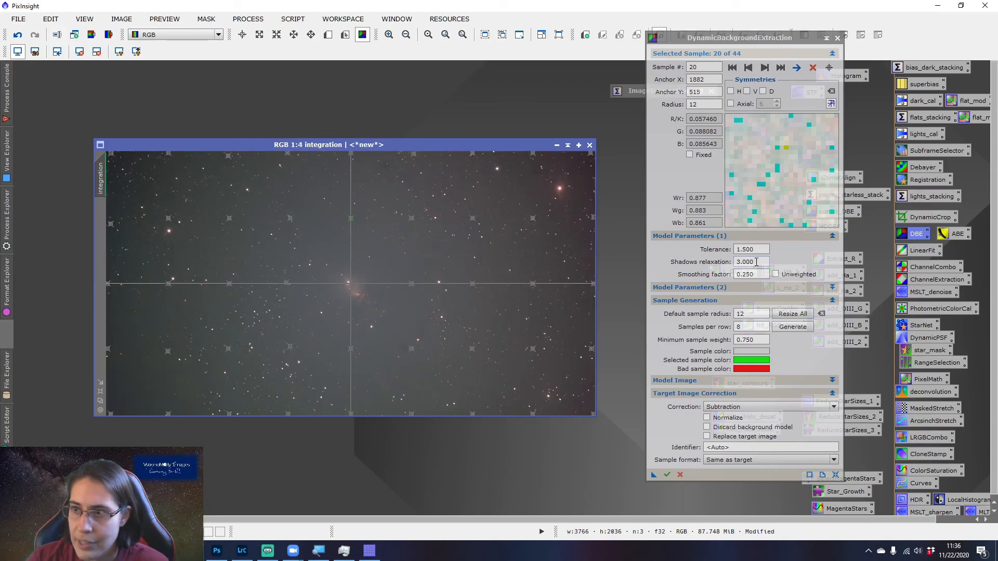
pyautogui.moveTo(764, 251); pyautogui.dragTo(728, 254)
pyautogui.write('1')
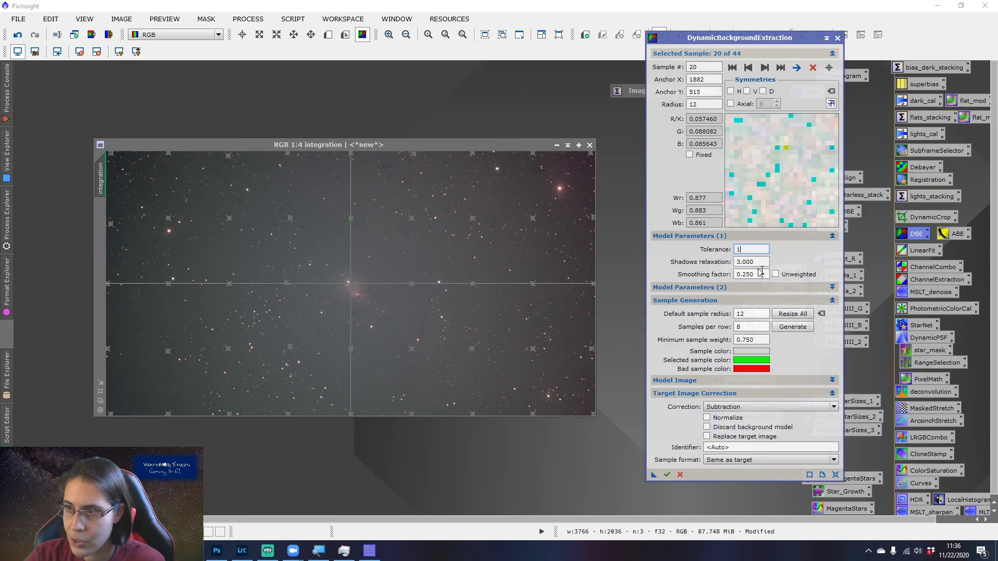
# - Resize all background samples to the default radius of 12 and store the DynamicBackgroundExtraction settings as a process icon on the workspace
pyautogui.click(794, 315)
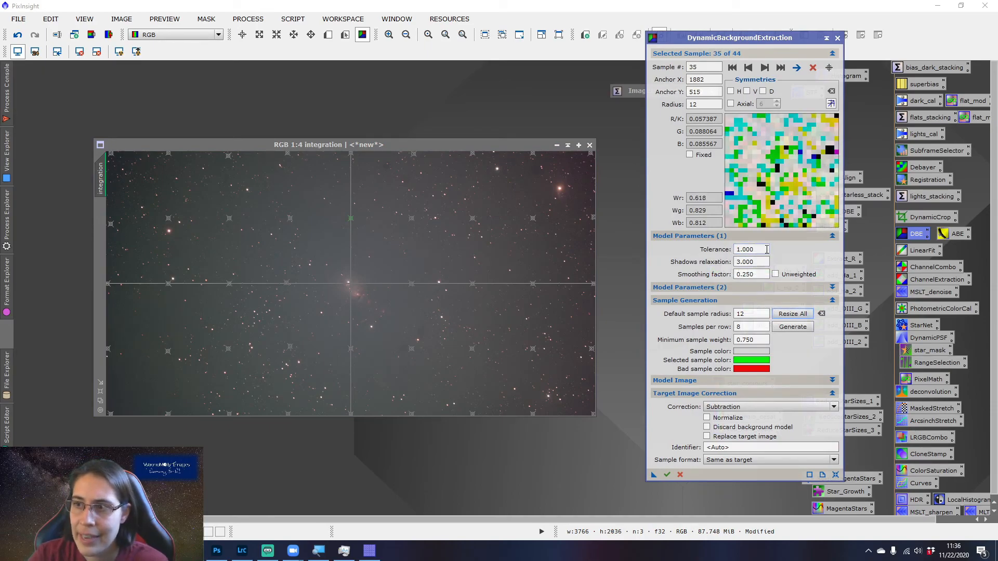
pyautogui.moveTo(766, 250)
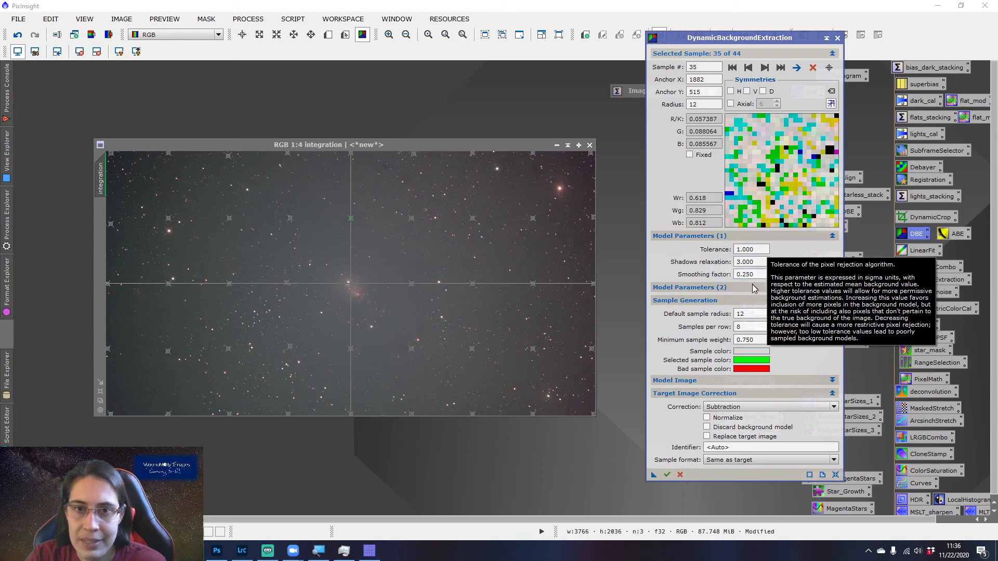
pyautogui.moveTo(654, 475); pyautogui.dragTo(557, 458)
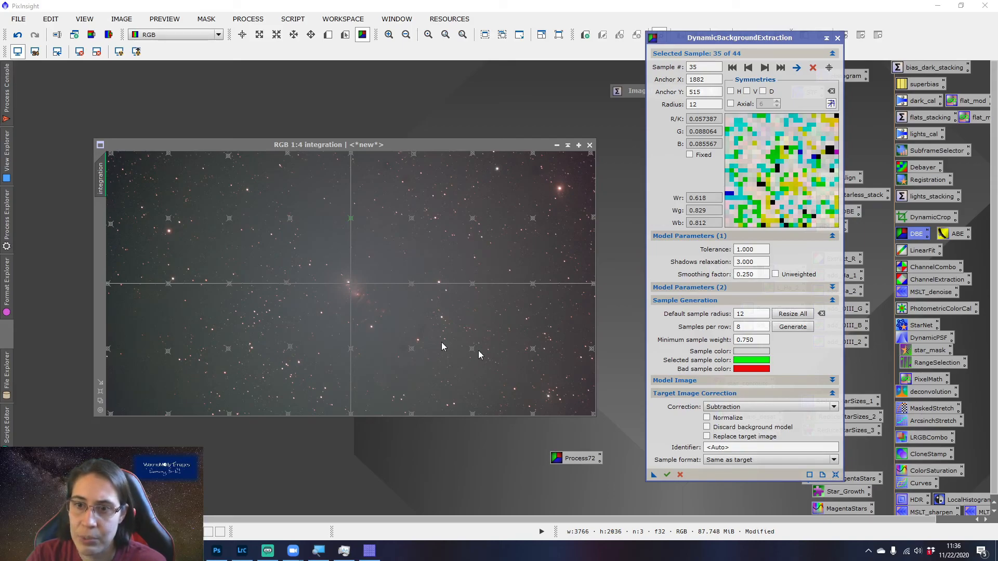
pyautogui.doubleClick(572, 459)
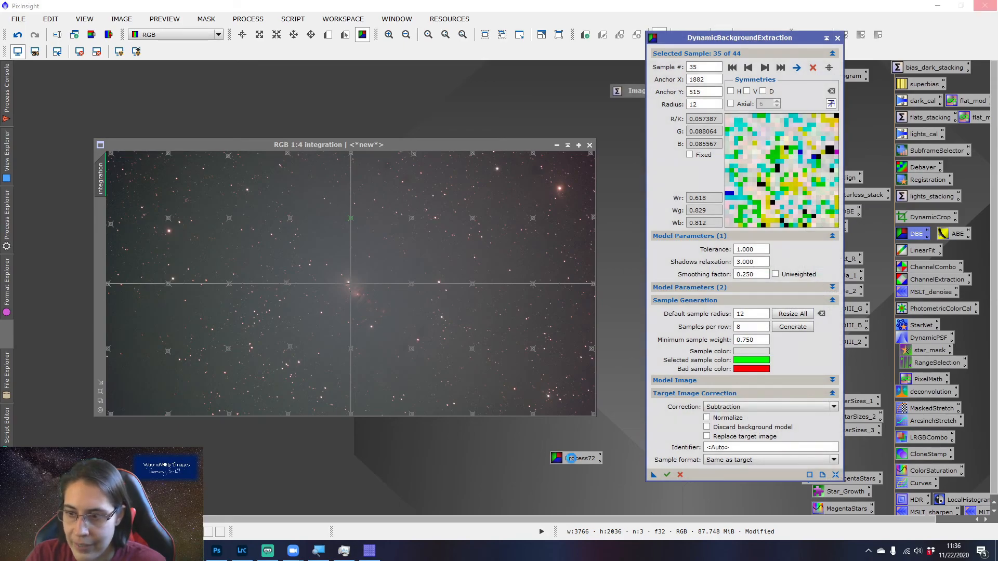
# - Save the new DynamicBackgroundExtraction process icon as DBE_2 in the STELA workshop ngc-1333/PixInsight/processes folder
pyautogui.rightClick(572, 459)
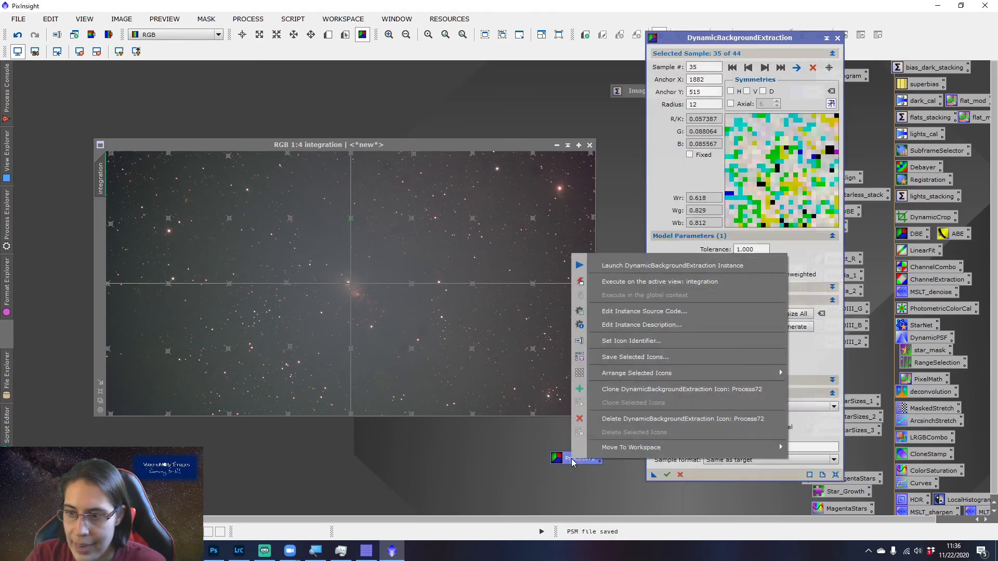
pyautogui.click(639, 355)
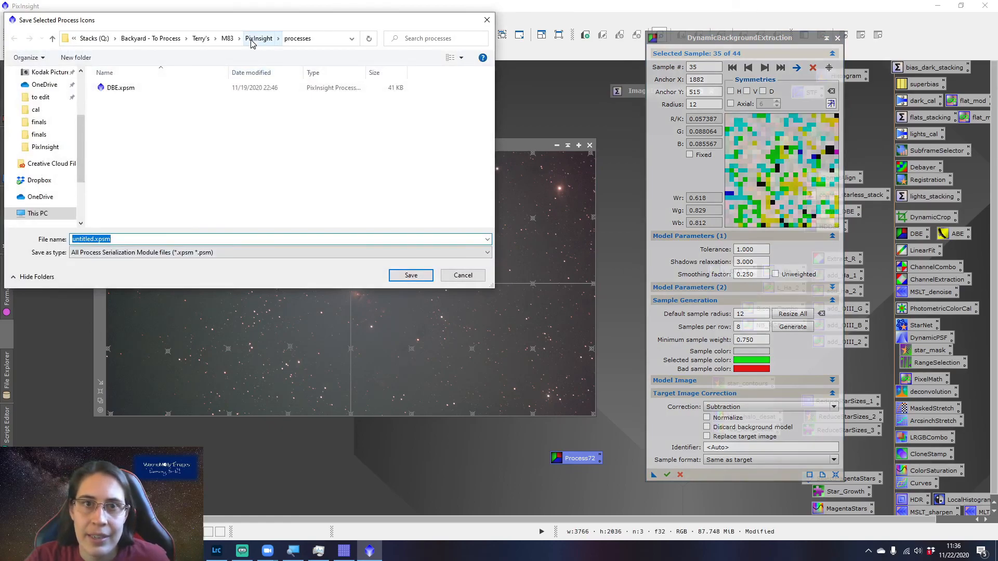
pyautogui.click(211, 39)
pyautogui.scroll(2, 39, 104)
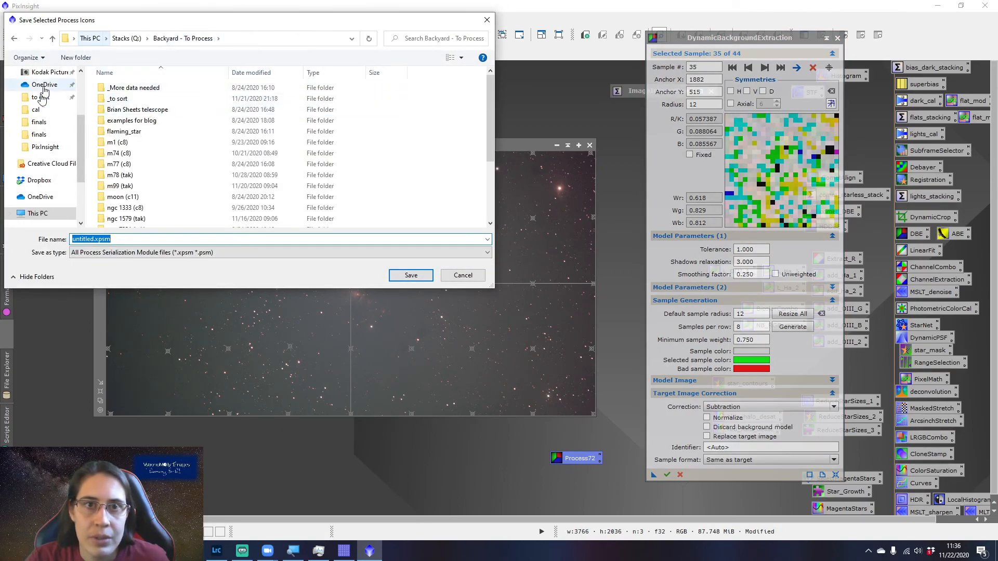
pyautogui.scroll(2, 39, 124)
pyautogui.click(42, 93)
pyautogui.click(159, 90)
pyautogui.doubleClick(159, 91)
pyautogui.doubleClick(134, 89)
pyautogui.doubleClick(138, 119)
pyautogui.doubleClick(146, 132)
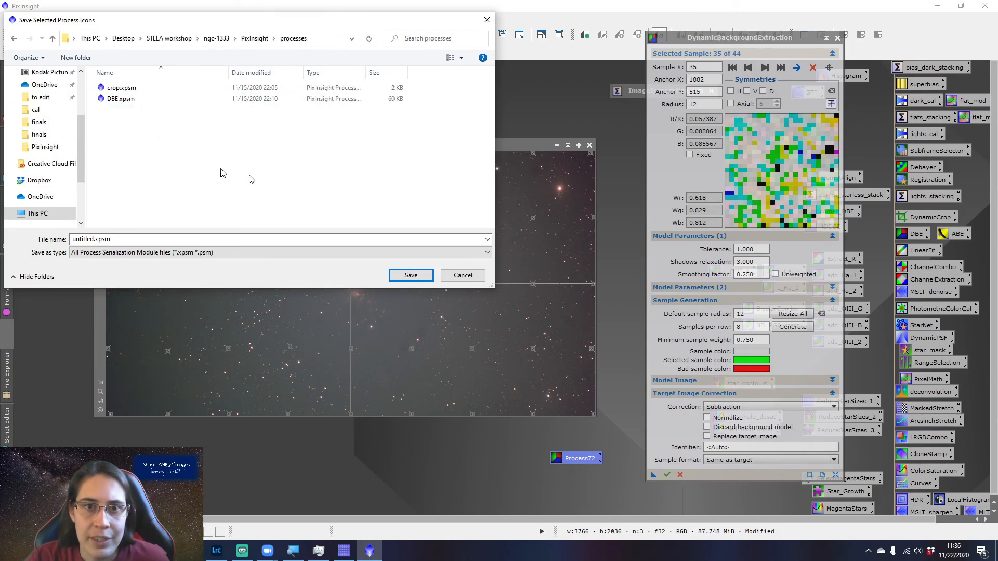
pyautogui.write('DBE2')
pyautogui.press('Return')
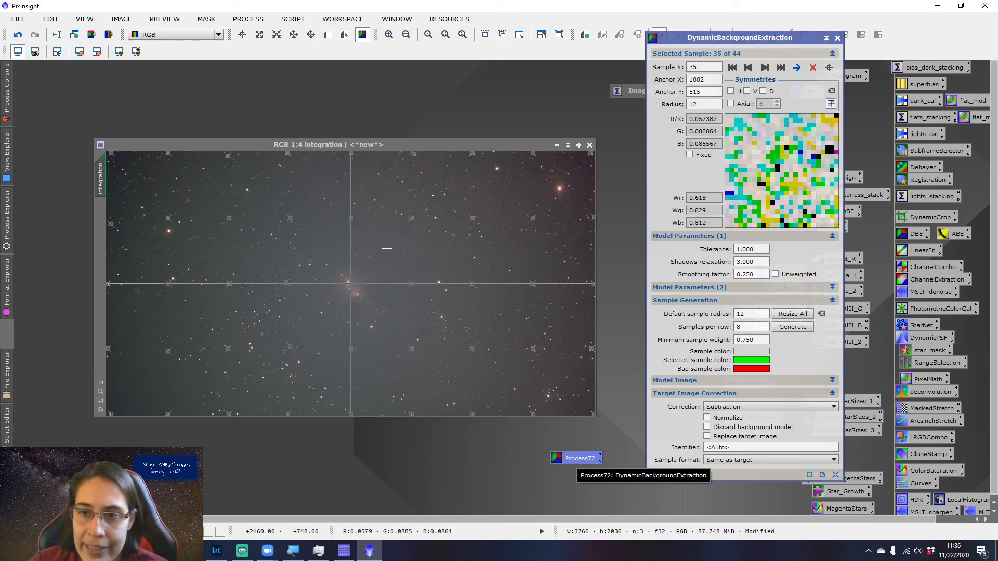
# - Delete the new DynamicBackgroundExtraction icon from the workspace and run the background extraction on the integration image
pyautogui.rightClick(572, 456)
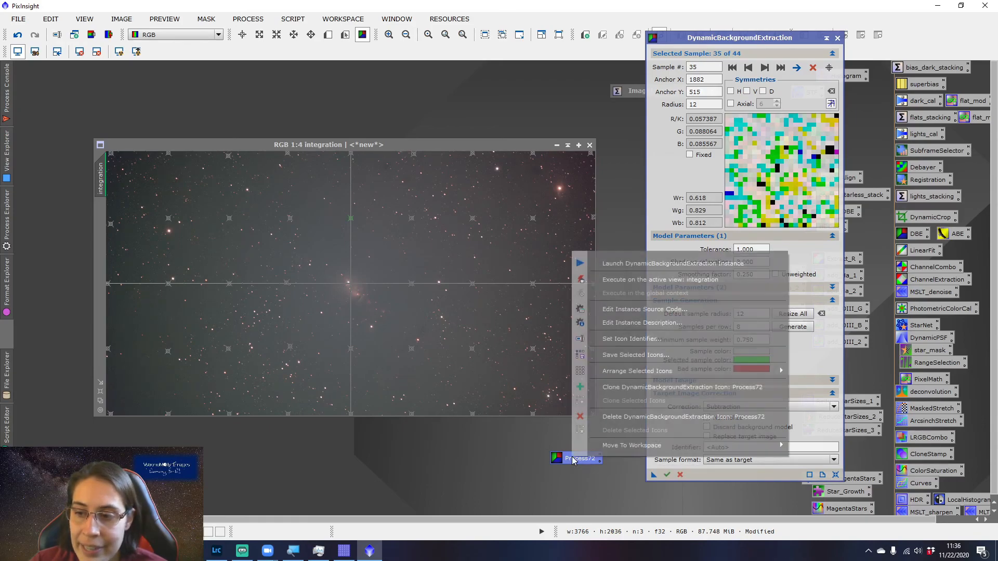
pyautogui.click(631, 417)
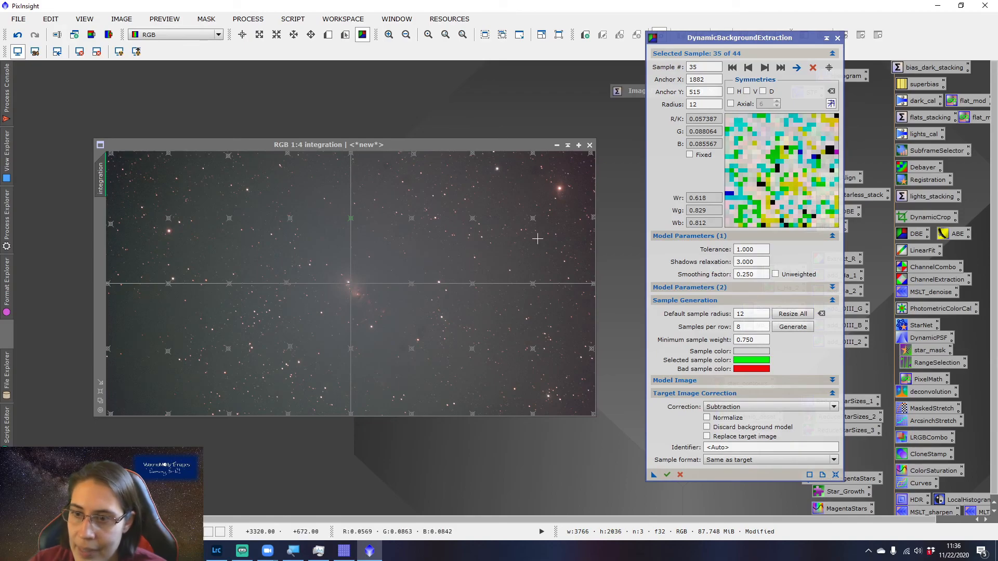
pyautogui.click(667, 474)
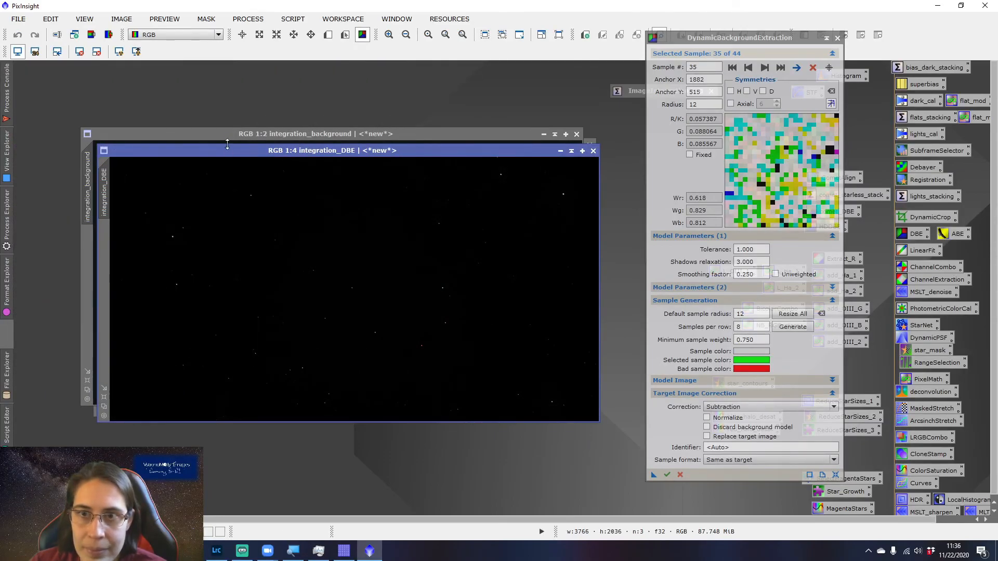
# - Auto-stretch the extracted background model to inspect it and close it, and auto-stretch the corrected image
pyautogui.click(204, 133)
pyautogui.click(123, 53)
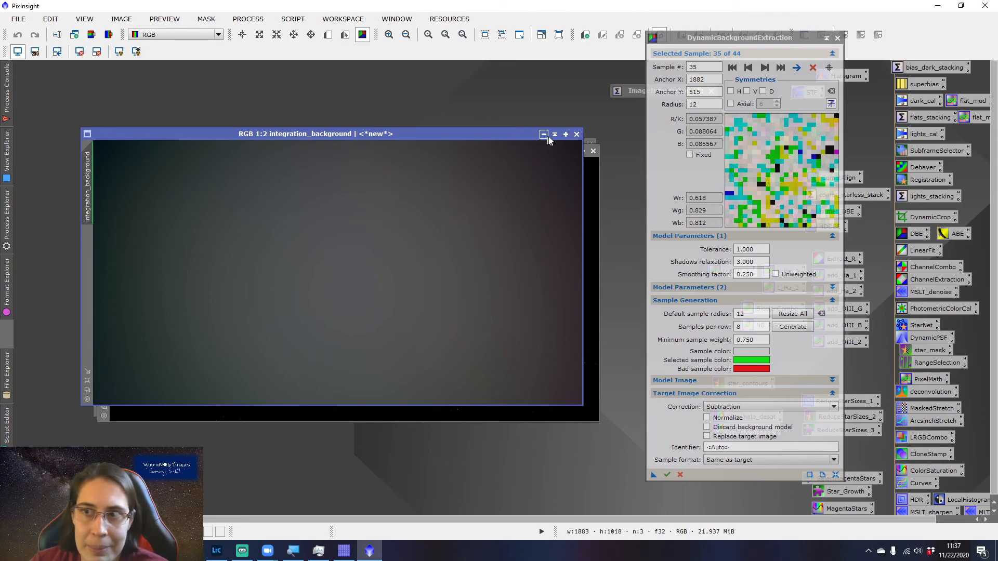
pyautogui.click(576, 135)
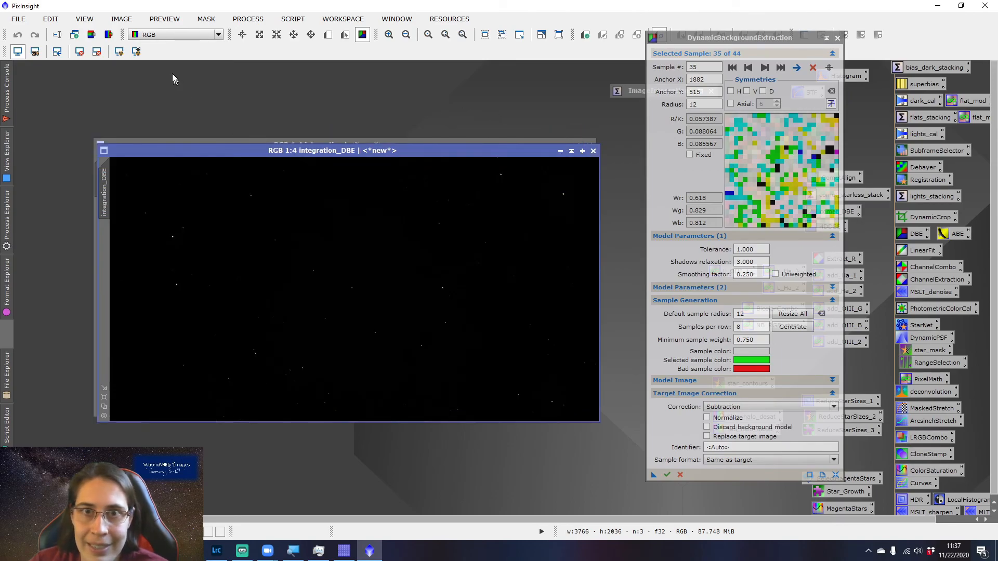
pyautogui.click(119, 51)
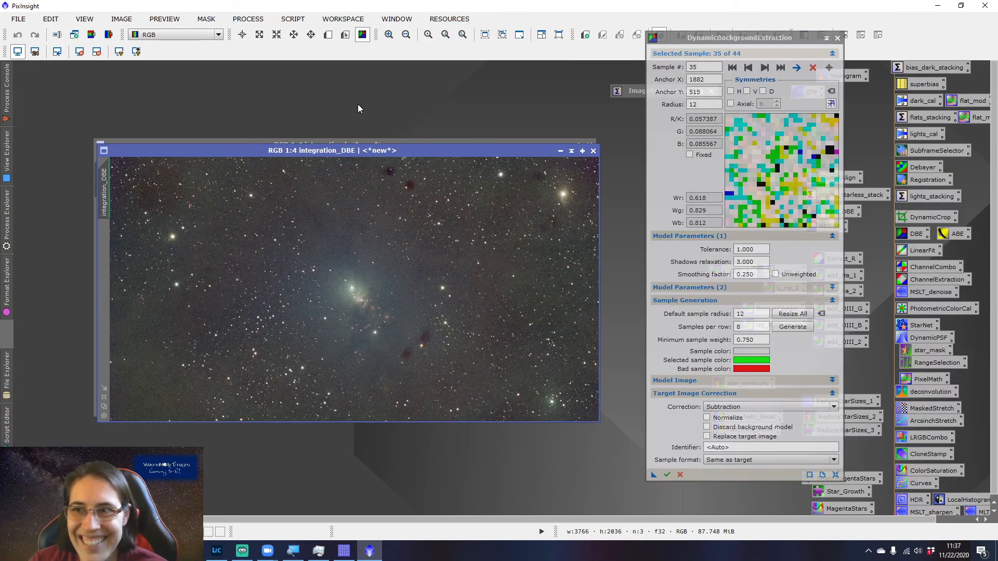
# - Close DynamicBackgroundExtraction, ending its session, and bring the original integration image in front of the corrected one
pyautogui.click(835, 41)
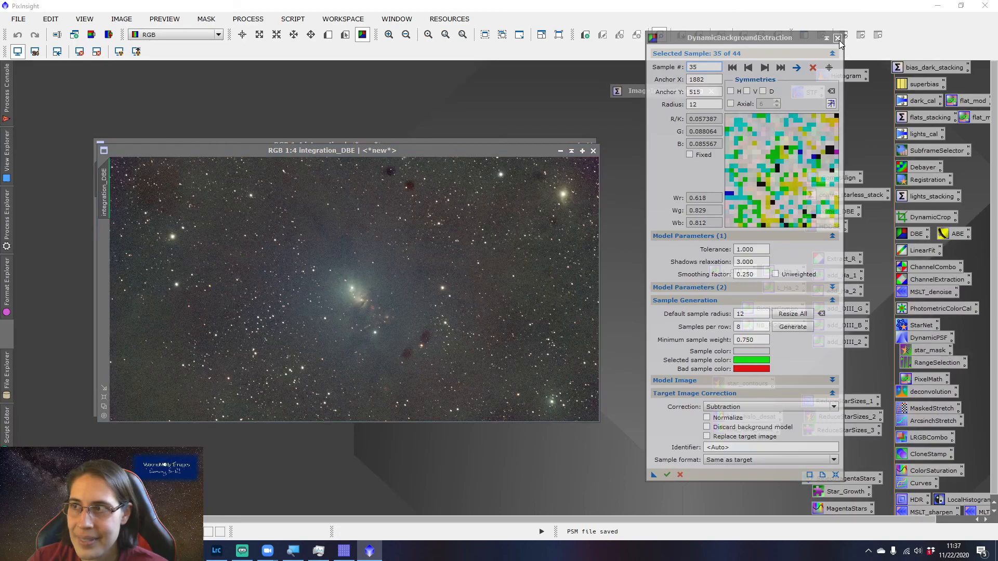
pyautogui.click(838, 39)
pyautogui.click(476, 289)
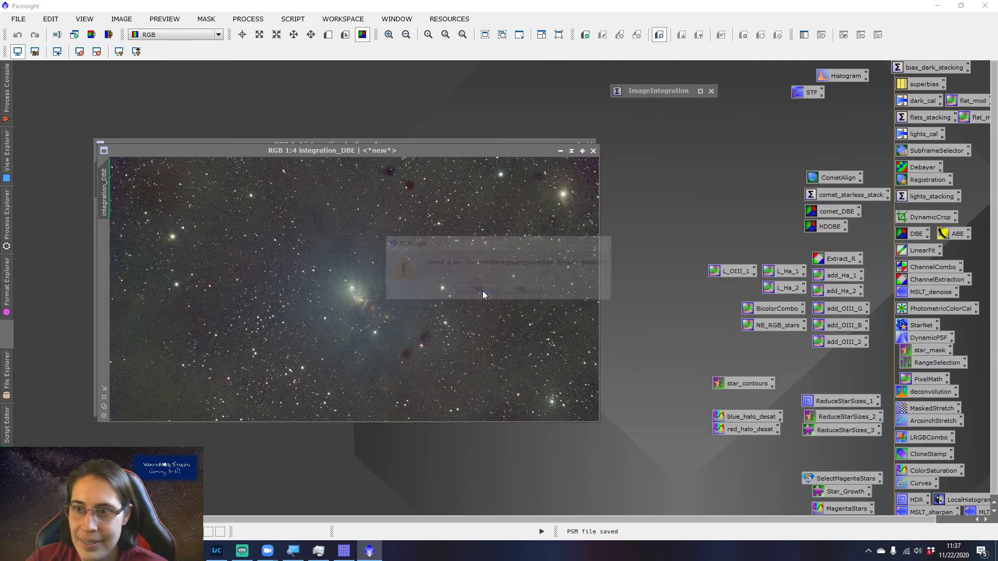
pyautogui.click(497, 142)
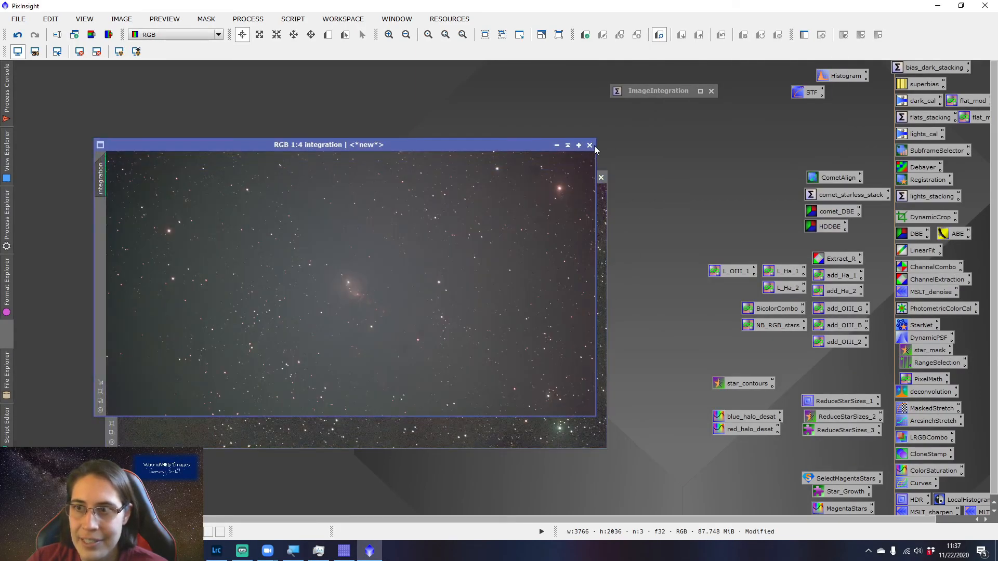
pyautogui.moveTo(474, 144); pyautogui.dragTo(460, 114)
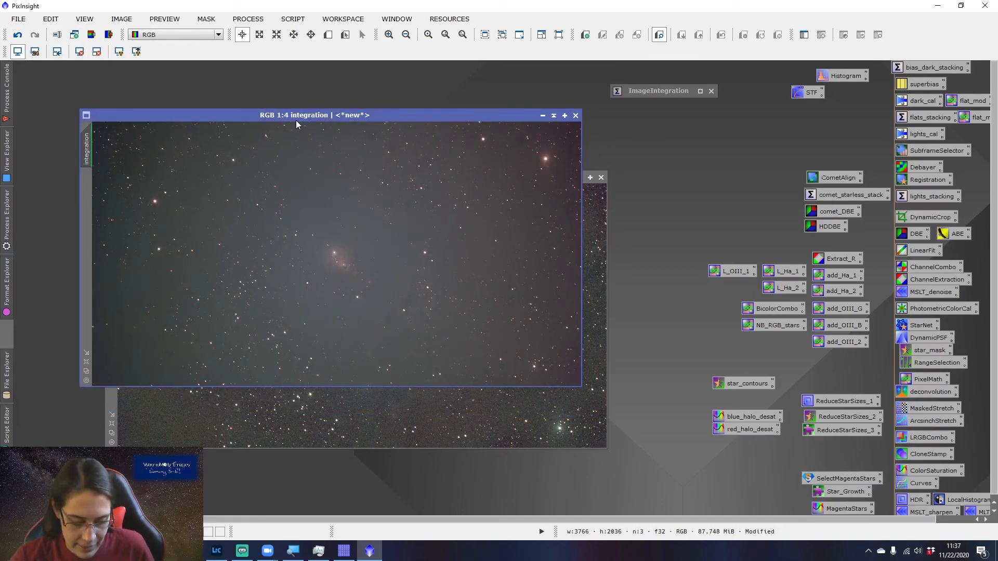
# - Save the original integration image as the XISF file "5 integration" in the ngc-1333/PixInsight folder, in 32-bit floating point format
pyautogui.hotkey('ctrl', 'shift', 's')
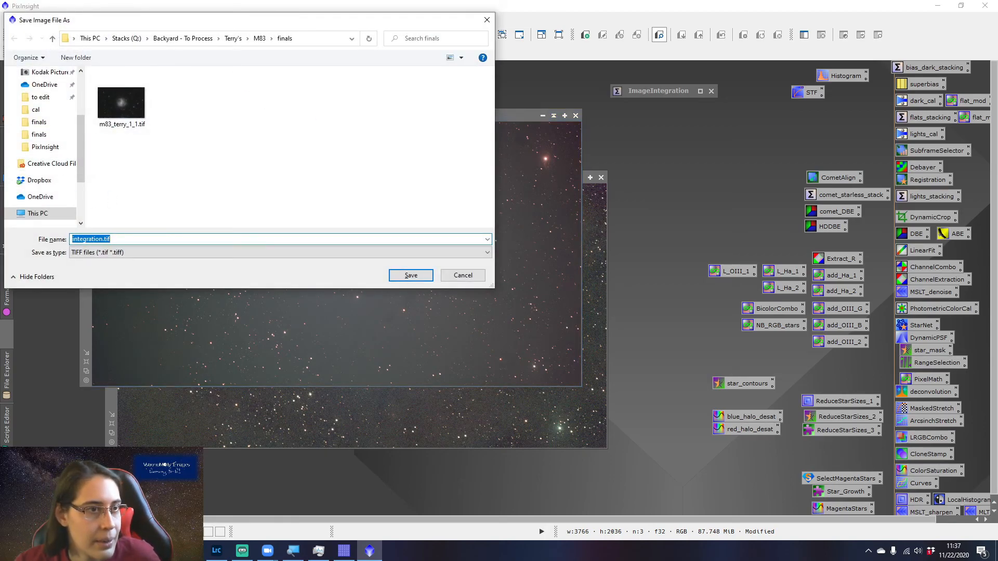
pyautogui.scroll(3, 39, 98)
pyautogui.click(39, 94)
pyautogui.doubleClick(156, 88)
pyautogui.doubleClick(156, 89)
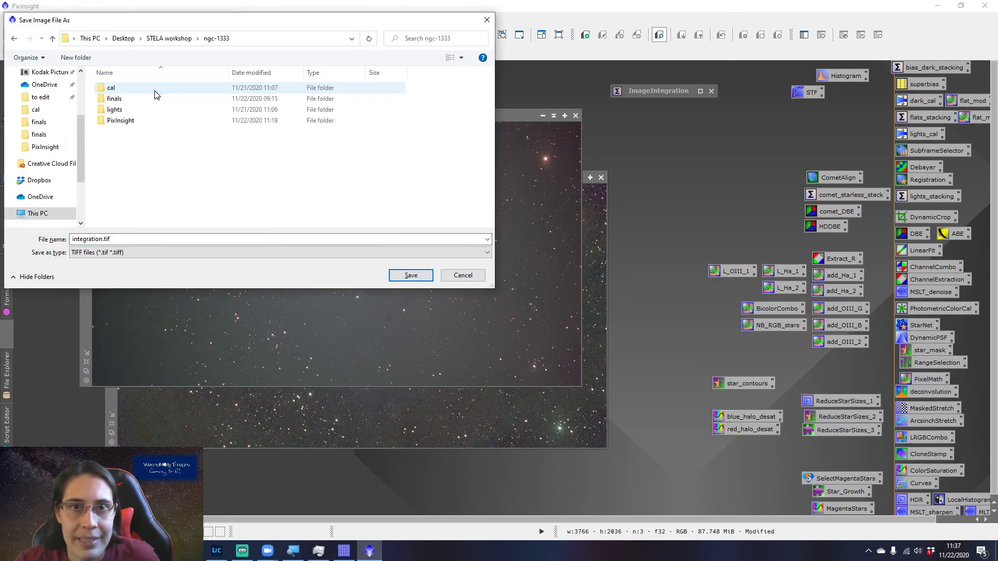
pyautogui.doubleClick(140, 120)
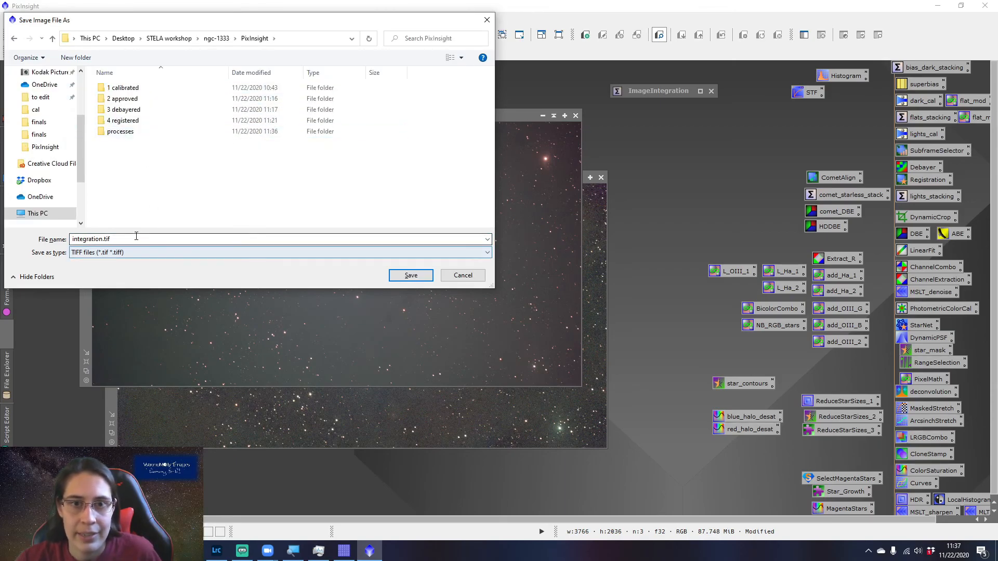
pyautogui.click(130, 252)
pyautogui.click(117, 354)
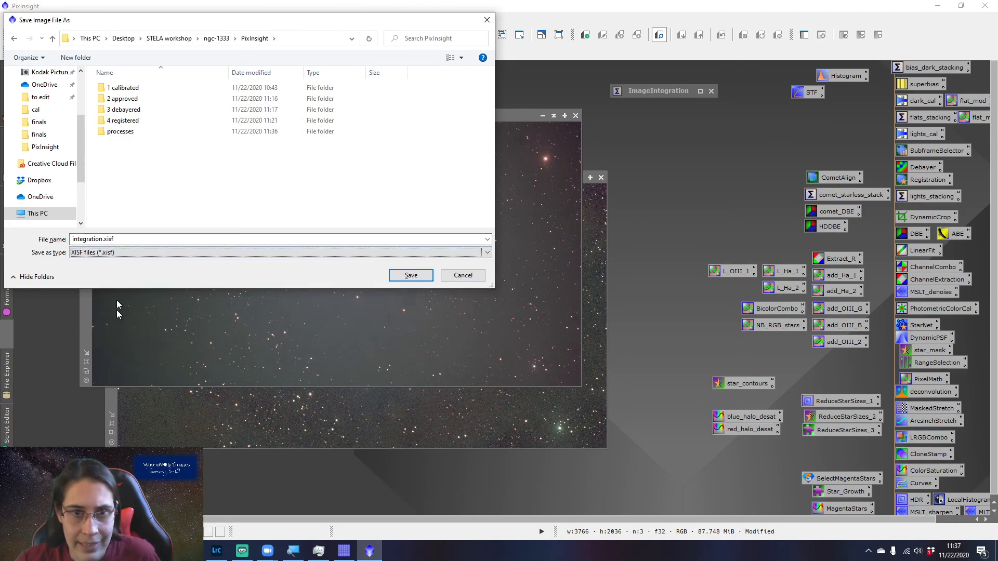
pyautogui.click(130, 239)
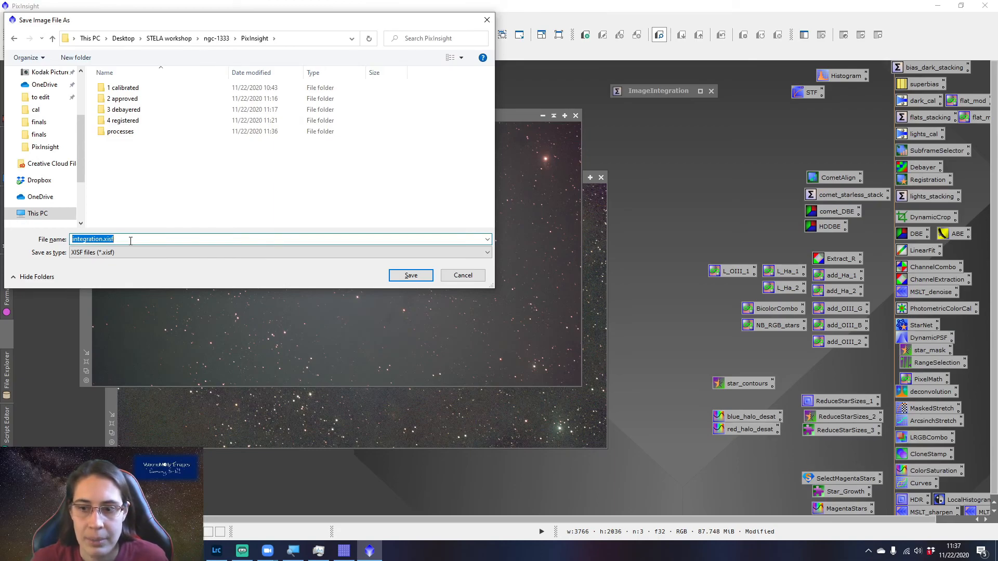
pyautogui.write('5')
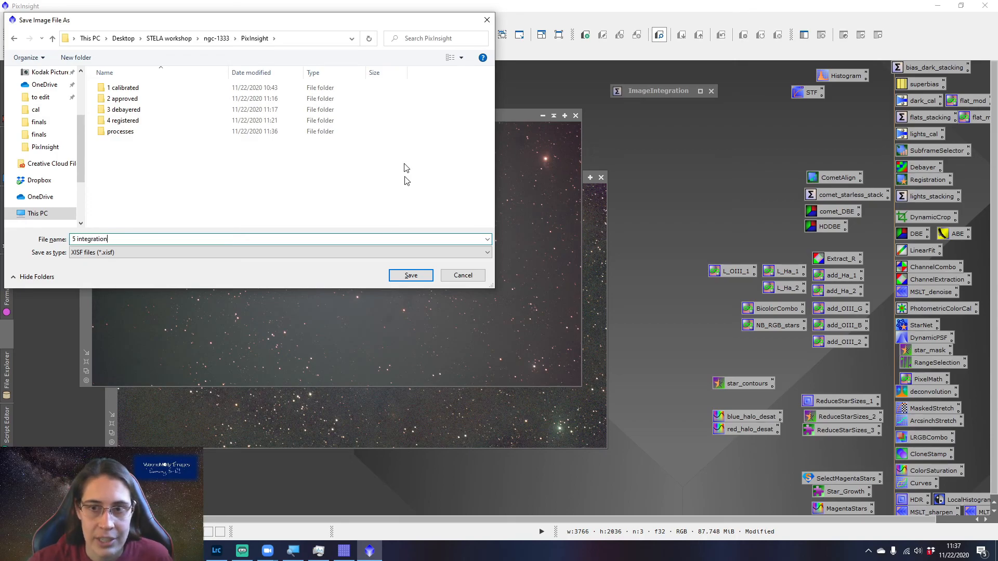
pyautogui.click(413, 276)
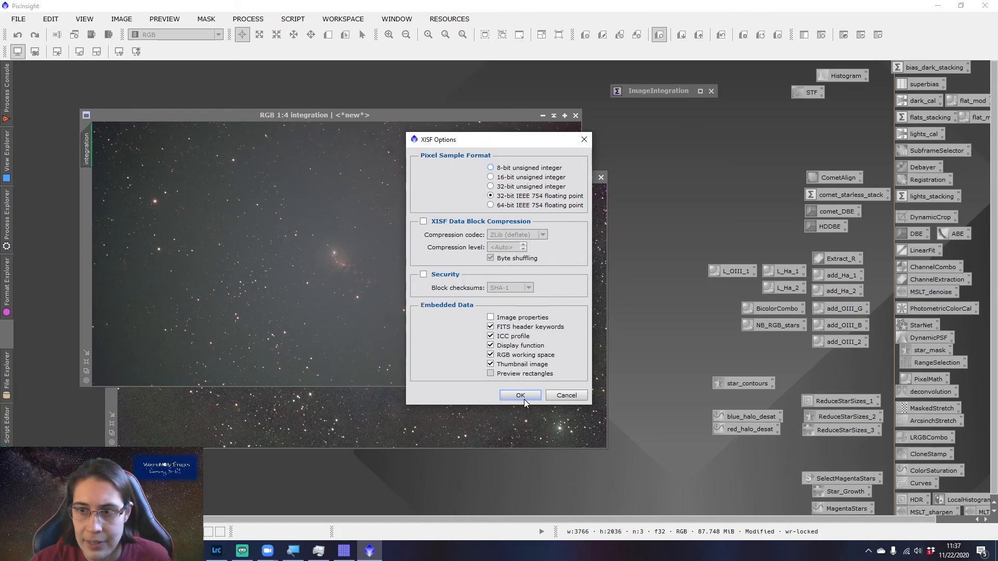
pyautogui.click(521, 396)
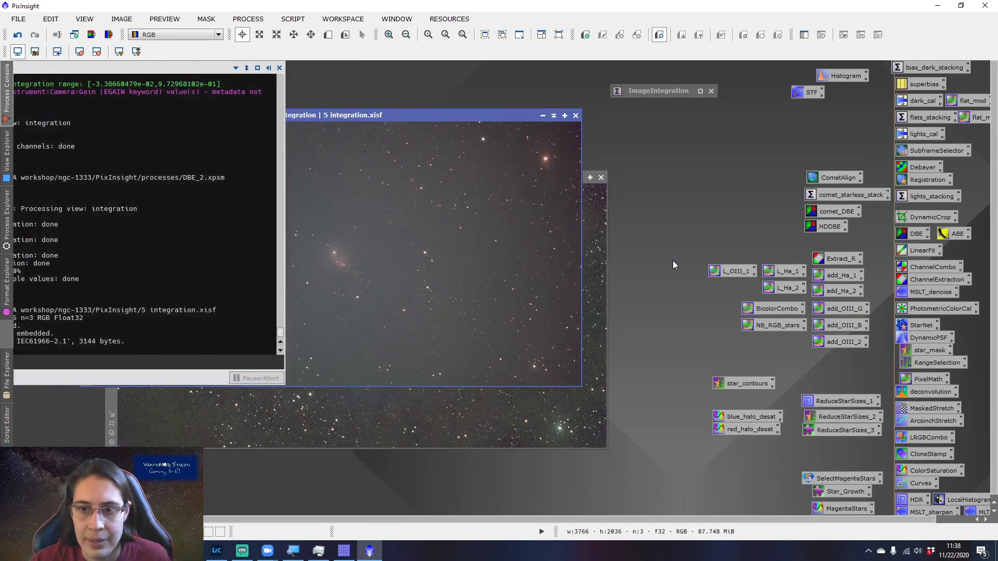
# - Close the original integration image and save the background-corrected one as the XISF file "6 DBE" with the offered format options
pyautogui.click(576, 116)
pyautogui.moveTo(492, 180); pyautogui.dragTo(481, 157)
pyautogui.hotkey('ctrl', 'shift', 's')
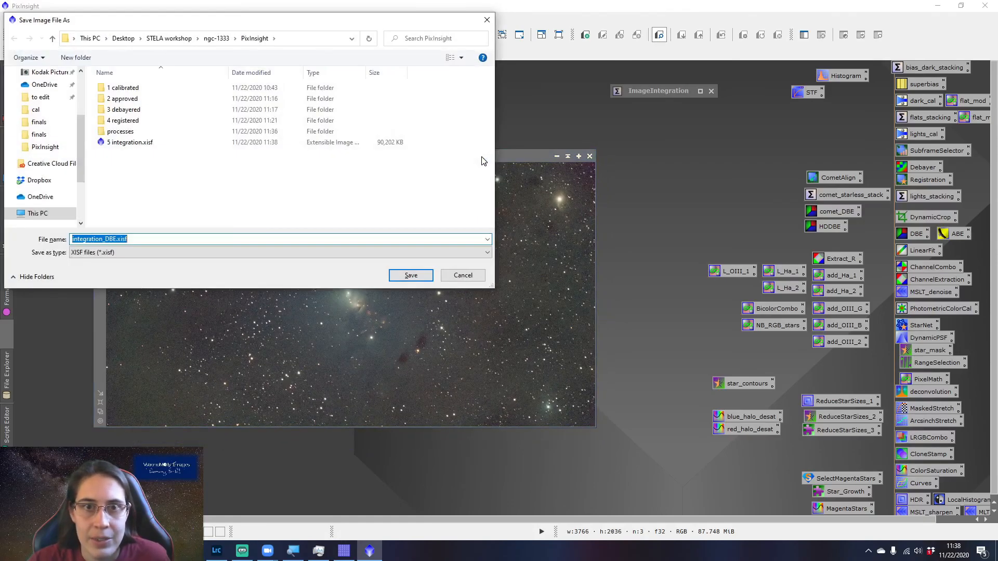
pyautogui.write('6 DBE')
pyautogui.press('Return')
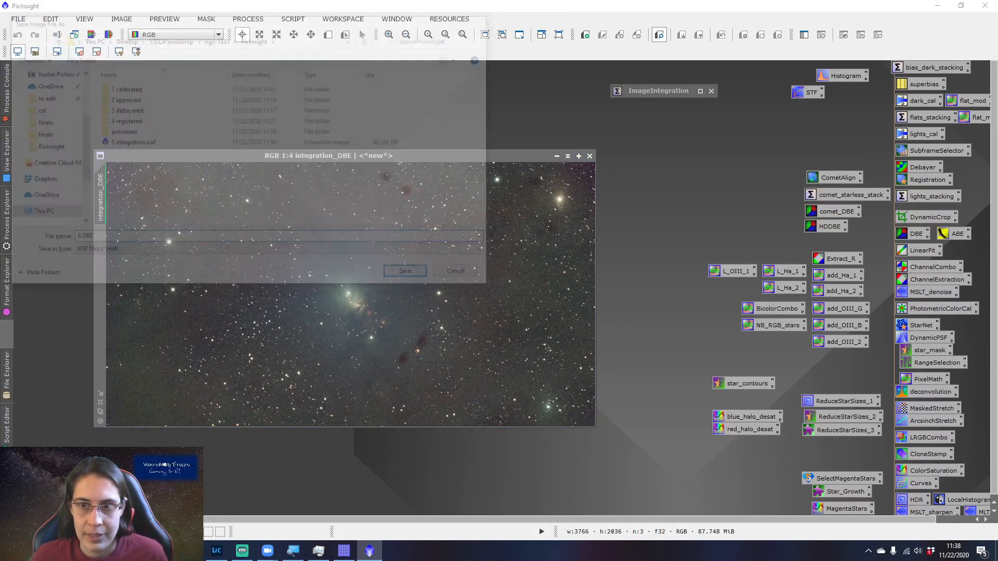
pyautogui.press('Return')
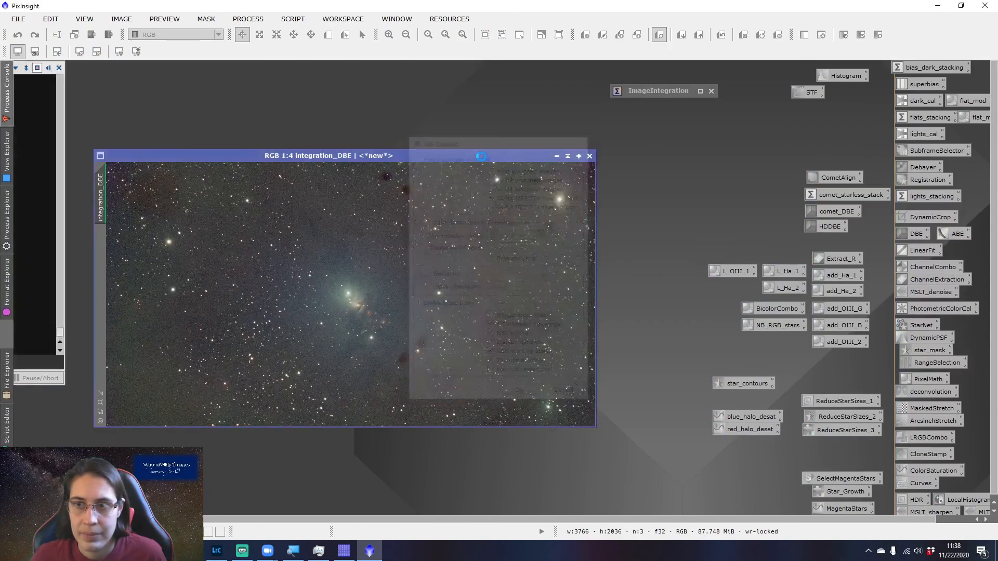
# - Examine the background-corrected image up close
pyautogui.moveTo(501, 158); pyautogui.dragTo(457, 117)
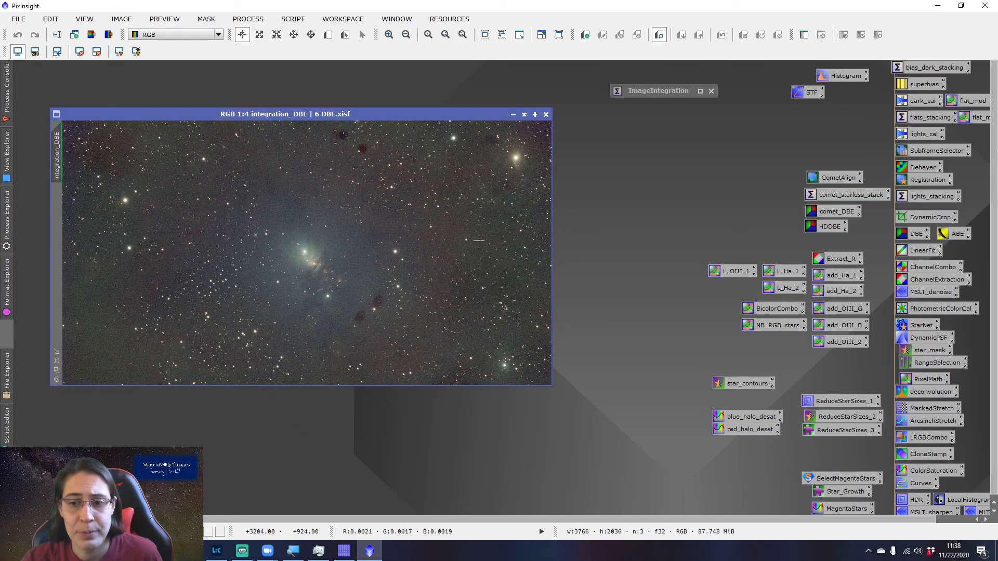
pyautogui.scroll(4, 479, 241)
pyautogui.moveTo(298, 383)
pyautogui.mouseDown()
pyautogui.moveTo(169, 382)
pyautogui.moveTo(283, 386)
pyautogui.mouseUp()
pyautogui.scroll(-1, 304, 339)
pyautogui.scroll(-3, 305, 339)
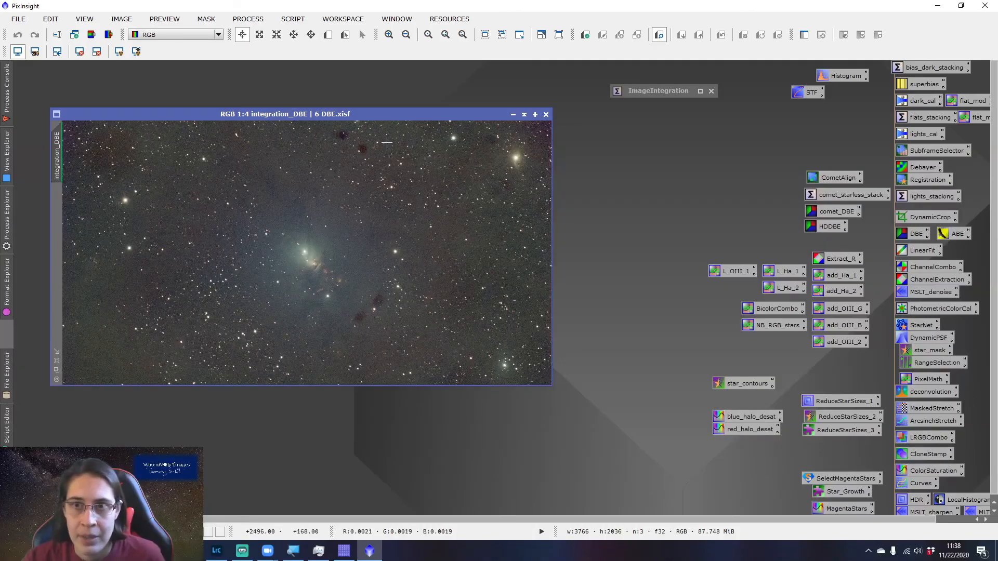
pyautogui.moveTo(393, 118); pyautogui.dragTo(392, 132)
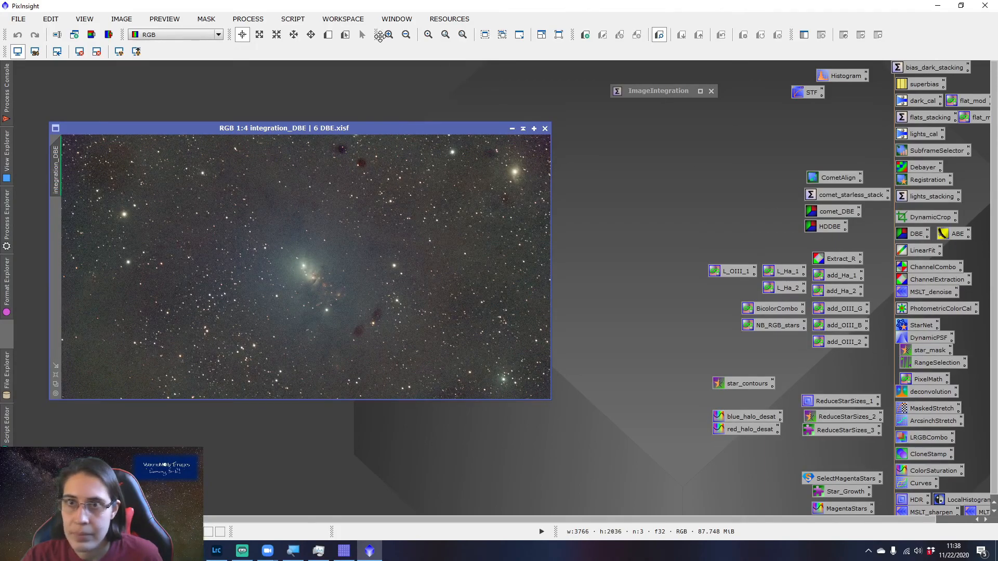
# - Open MultiscaleLinearTransform with the stored MSLT_denoise settings
pyautogui.click(248, 20)
pyautogui.moveTo(338, 26)
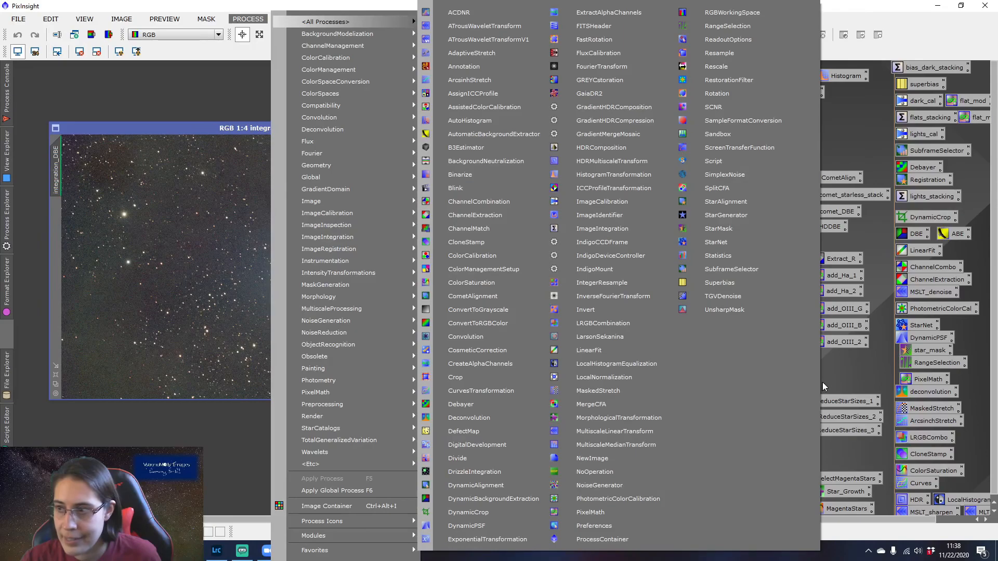
pyautogui.click(854, 367)
pyautogui.doubleClick(917, 294)
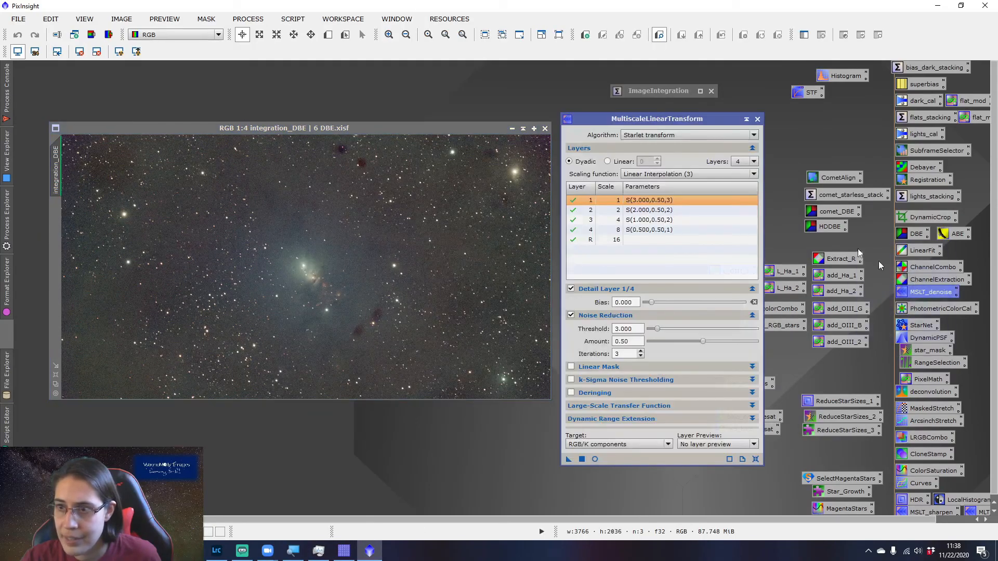
# - Examine the noise around the nebula core and the dark dust regions of the background-corrected image up close
pyautogui.moveTo(667, 119); pyautogui.dragTo(685, 108)
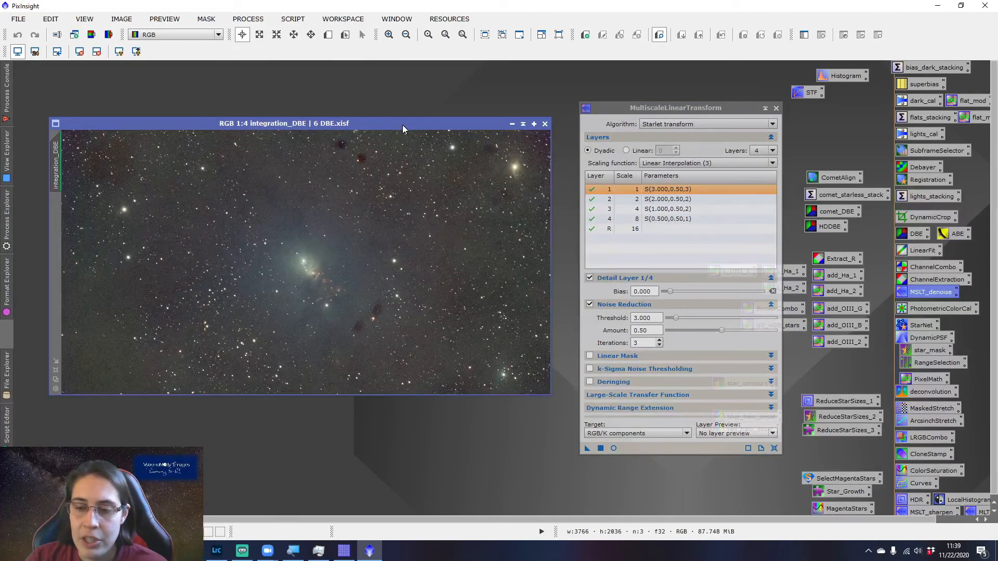
pyautogui.scroll(5, 299, 259)
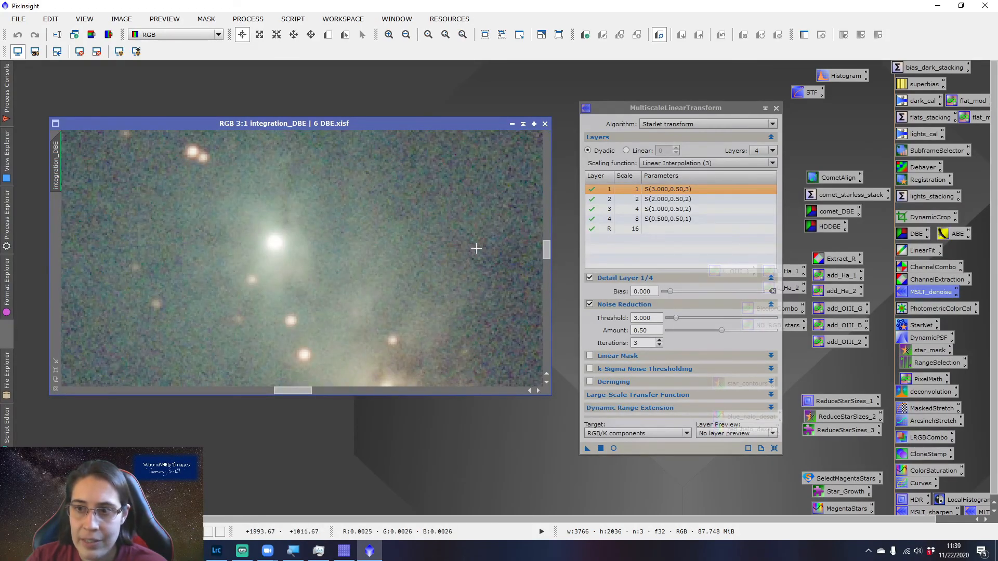
pyautogui.moveTo(289, 391)
pyautogui.mouseDown()
pyautogui.moveTo(214, 390)
pyautogui.moveTo(294, 390)
pyautogui.mouseUp()
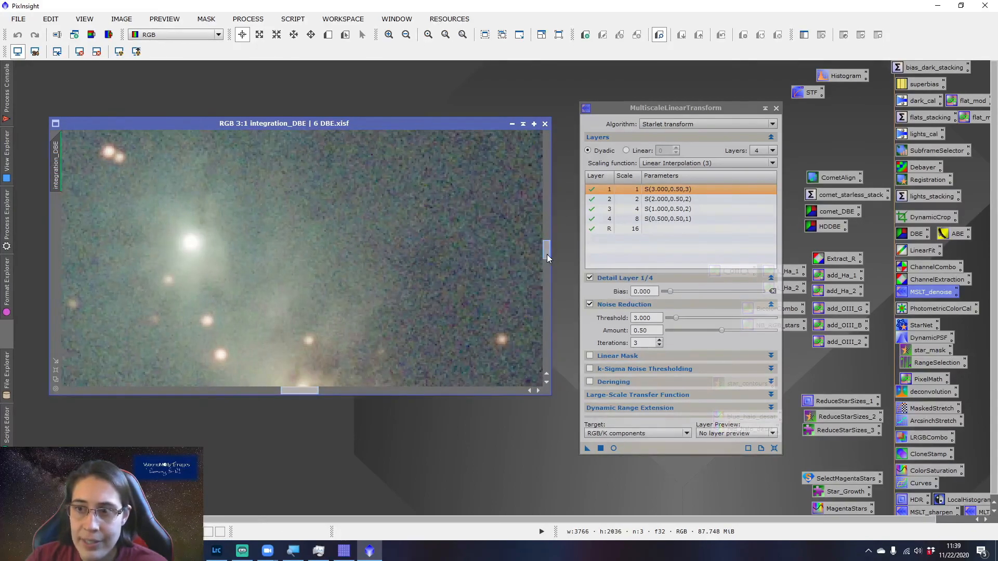
pyautogui.moveTo(547, 255); pyautogui.dragTo(545, 264)
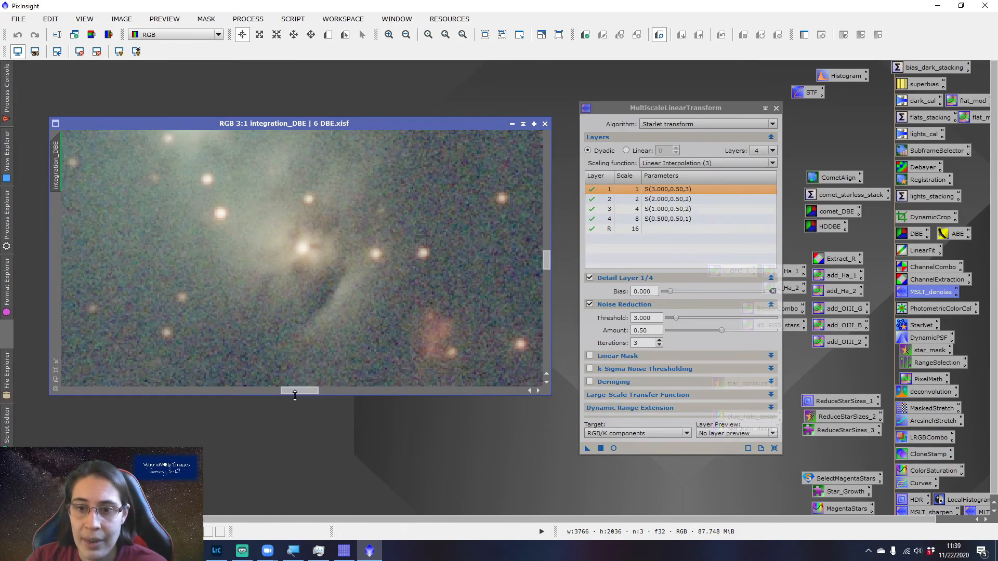
pyautogui.moveTo(295, 393)
pyautogui.mouseDown()
pyautogui.moveTo(267, 392)
pyautogui.moveTo(302, 390)
pyautogui.mouseUp()
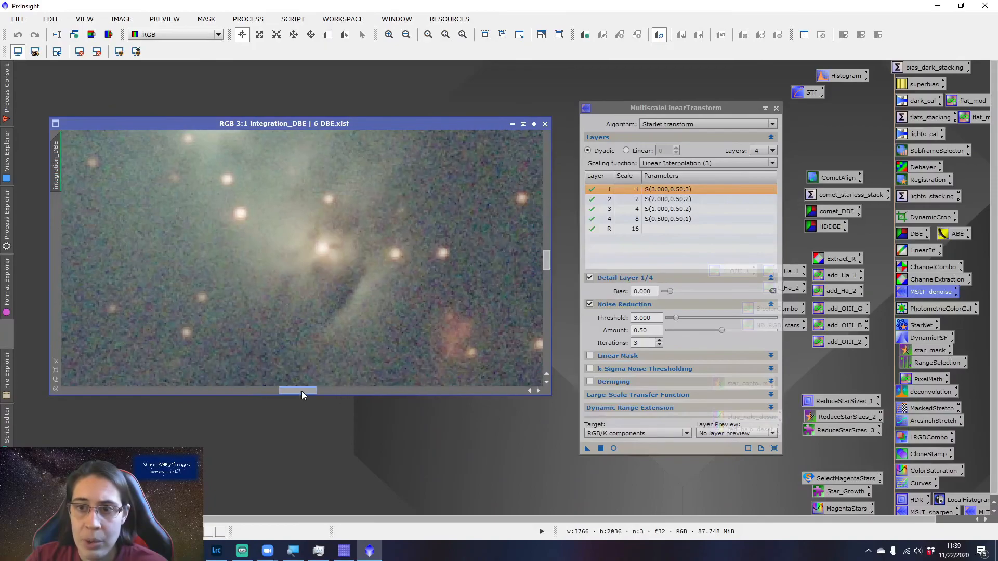
pyautogui.moveTo(545, 262)
pyautogui.mouseDown()
pyautogui.moveTo(545, 253)
pyautogui.moveTo(545, 261)
pyautogui.mouseUp()
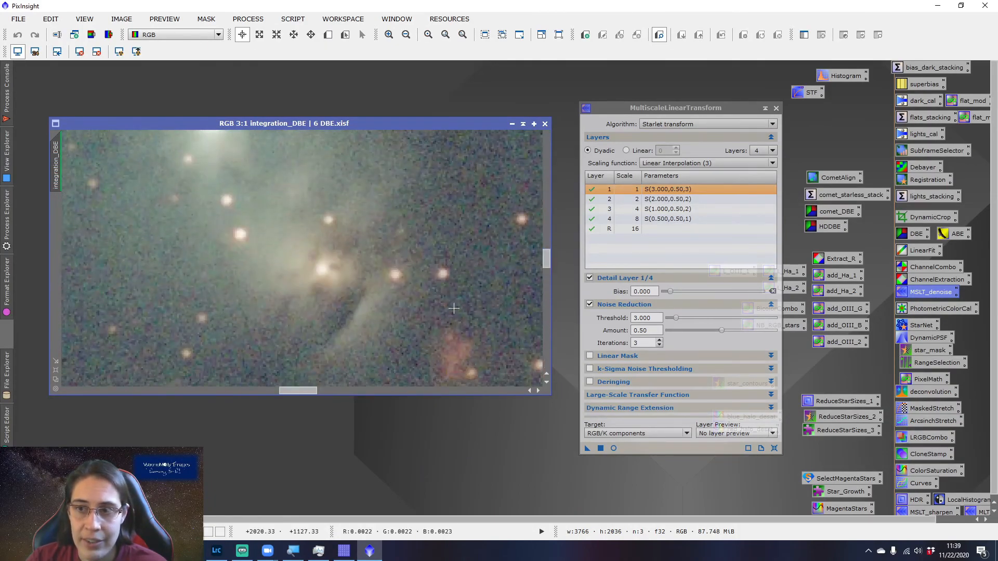
pyautogui.scroll(-5, 453, 309)
# - Extract the luminance of the background-corrected image into a new grayscale image and auto-stretch its display
pyautogui.moveTo(610, 110); pyautogui.dragTo(697, 98)
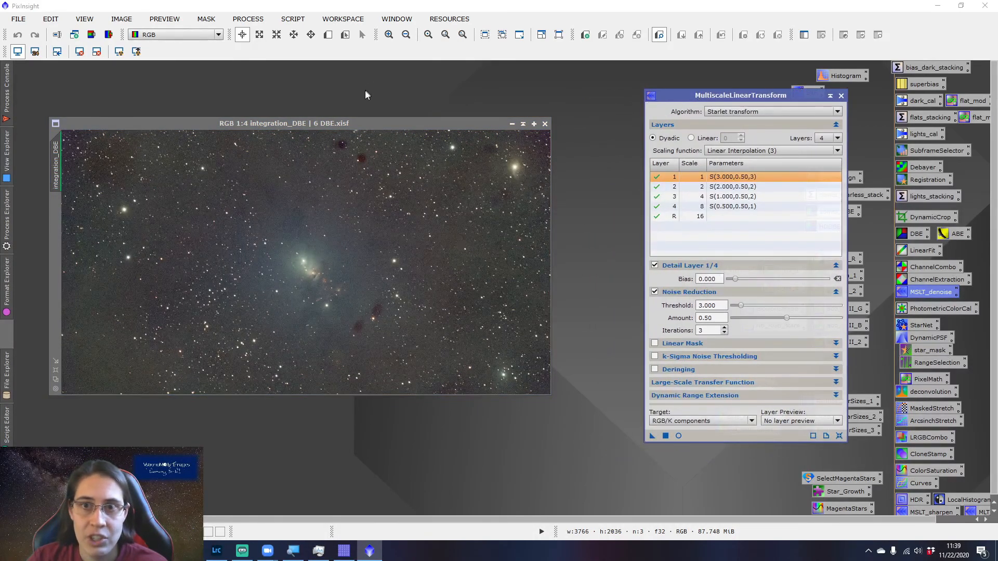
pyautogui.moveTo(319, 126); pyautogui.dragTo(299, 121)
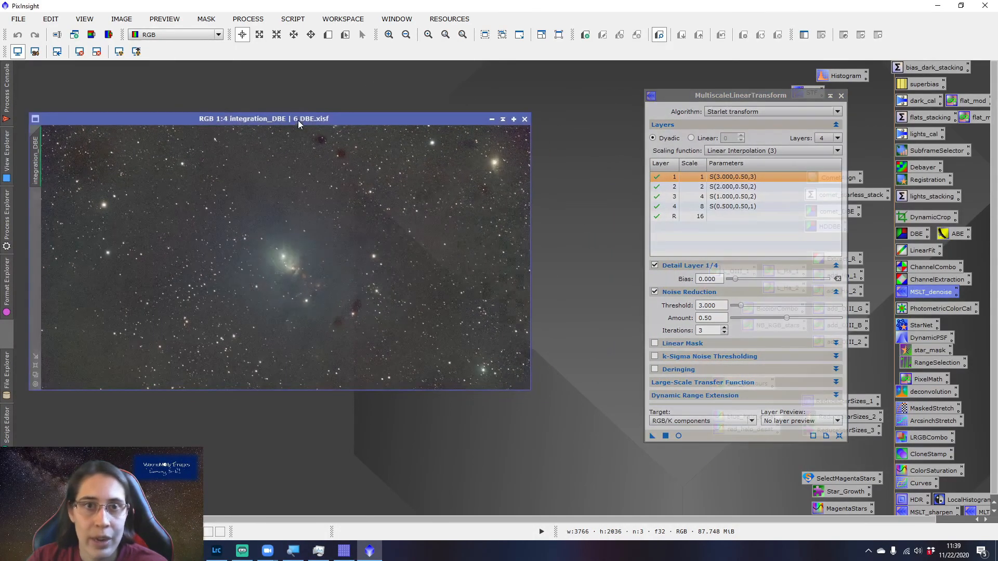
pyautogui.click(91, 34)
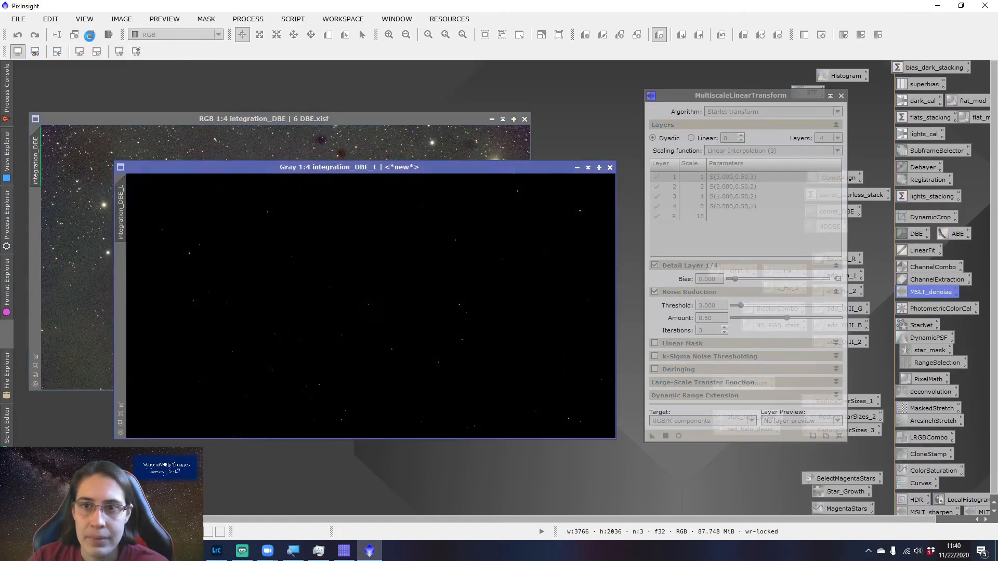
pyautogui.click(120, 52)
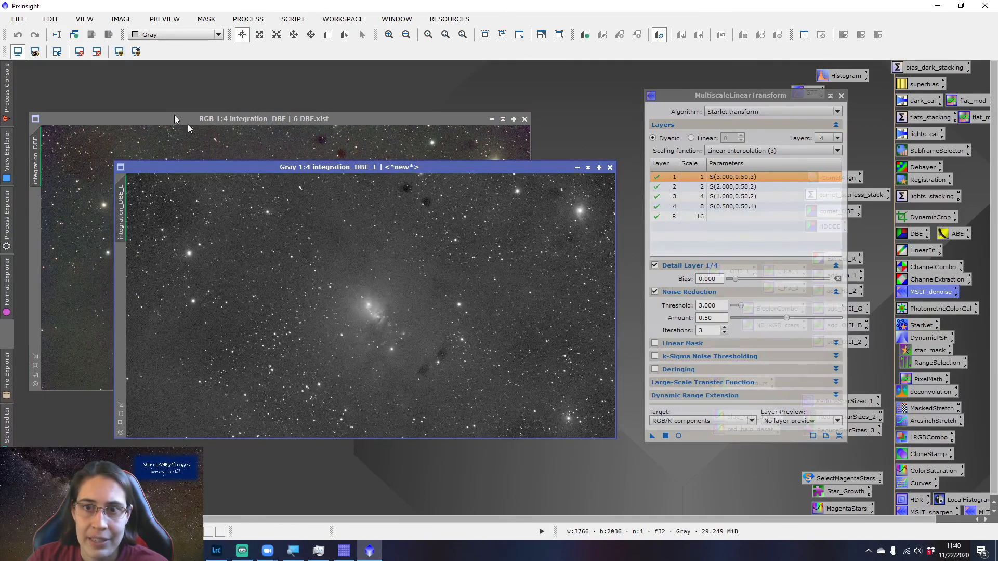
# - Collapse the MultiscaleLinearTransform window out of the way and open ScreenTransferFunction and HistogramTransformation next to the luminance image
pyautogui.click(830, 96)
pyautogui.moveTo(739, 263); pyautogui.dragTo(666, 81)
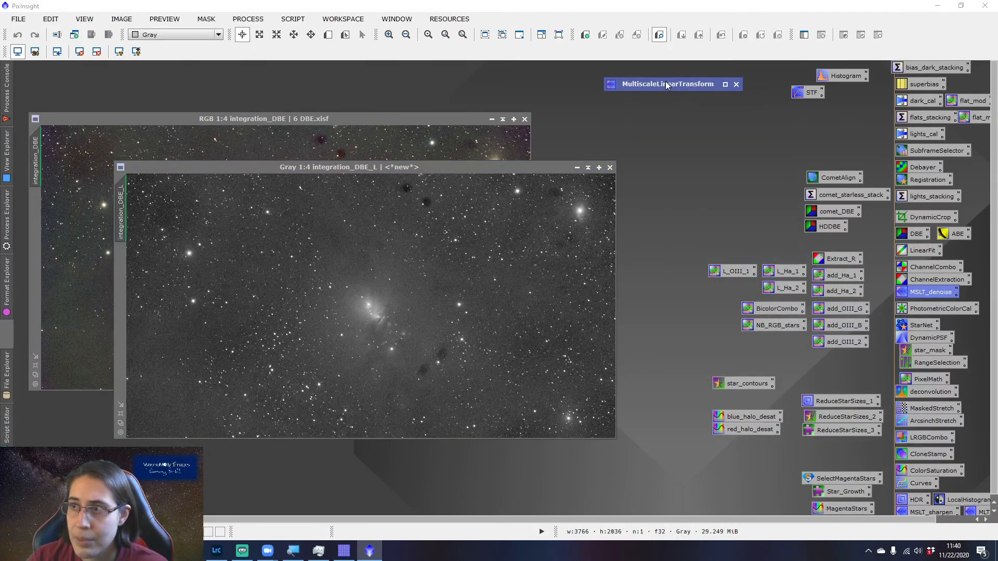
pyautogui.moveTo(499, 170); pyautogui.dragTo(528, 183)
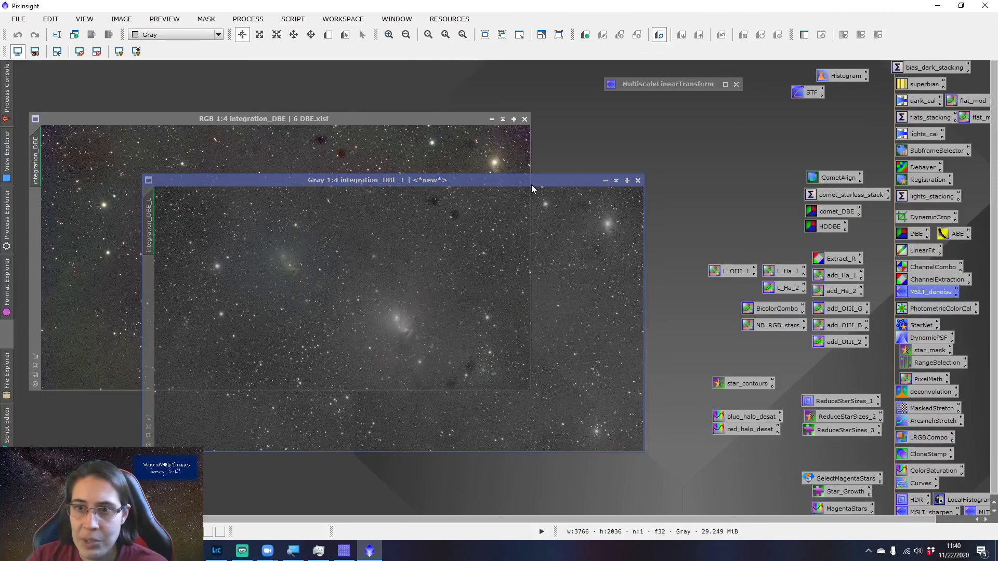
pyautogui.moveTo(531, 185); pyautogui.dragTo(456, 176)
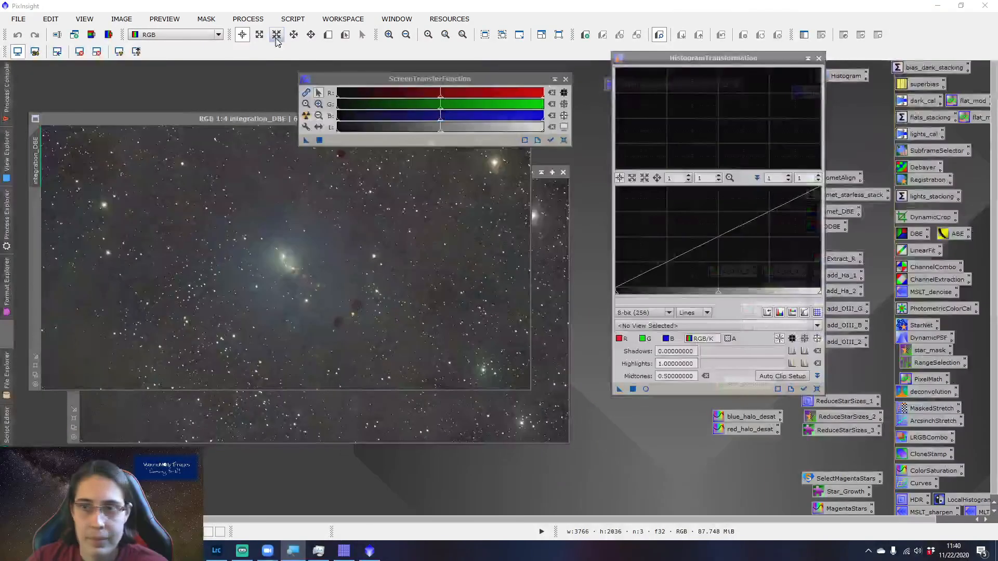
pyautogui.click(474, 80)
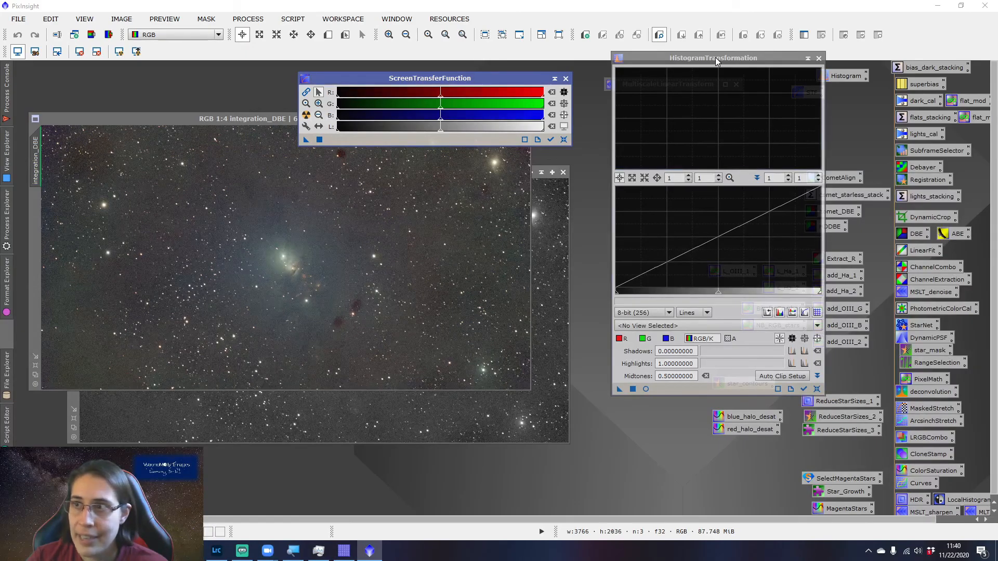
pyautogui.moveTo(716, 57); pyautogui.dragTo(710, 57)
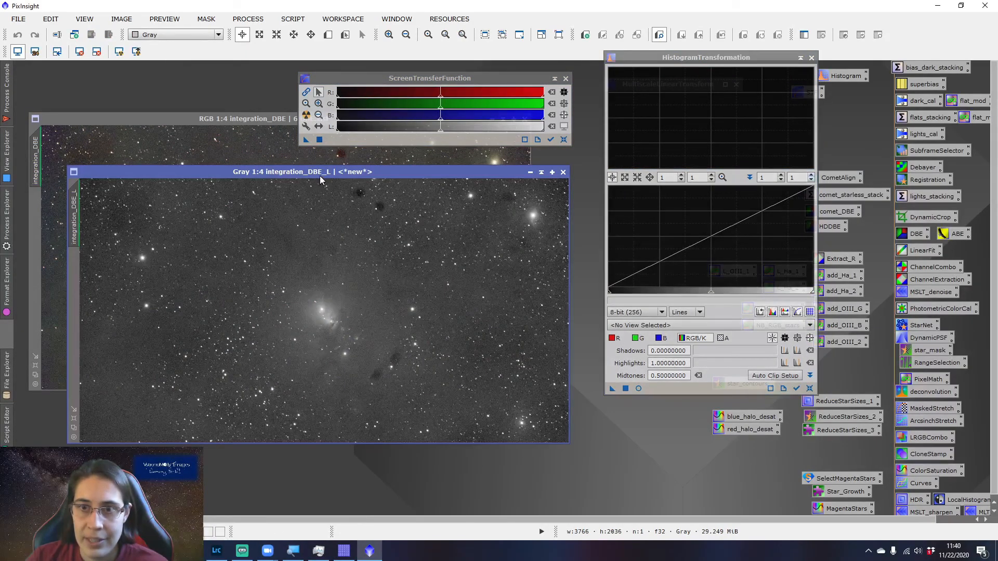
# - Auto-stretch the luminance image with ScreenTransferFunction and transfer that stretch to HistogramTransformation
pyautogui.moveTo(320, 174); pyautogui.dragTo(305, 172)
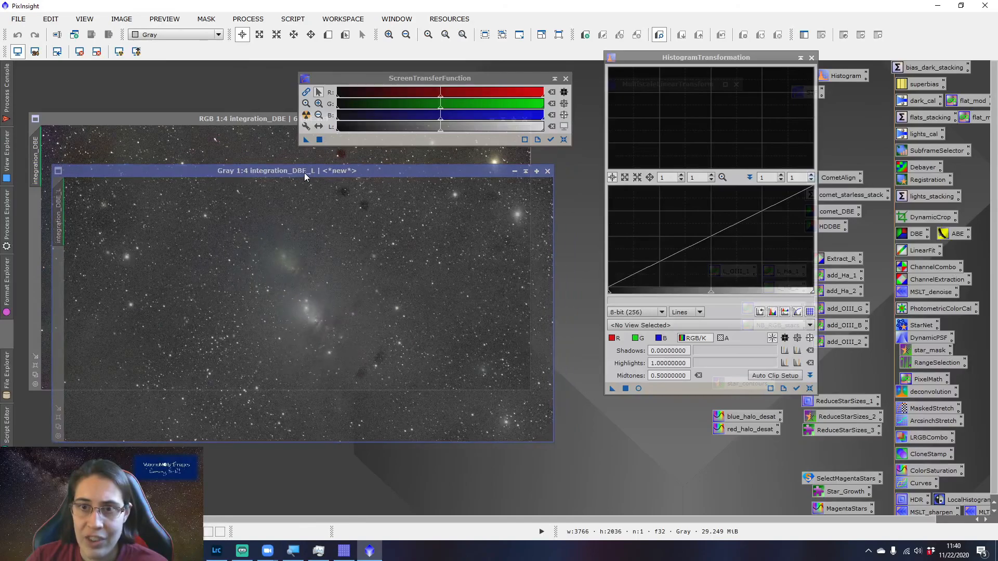
pyautogui.click(307, 116)
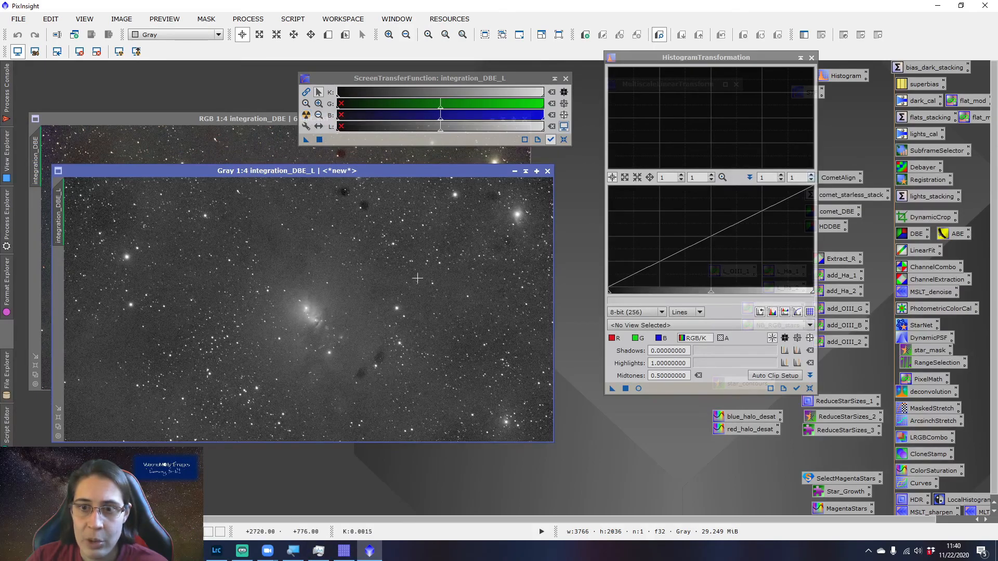
pyautogui.click(304, 138)
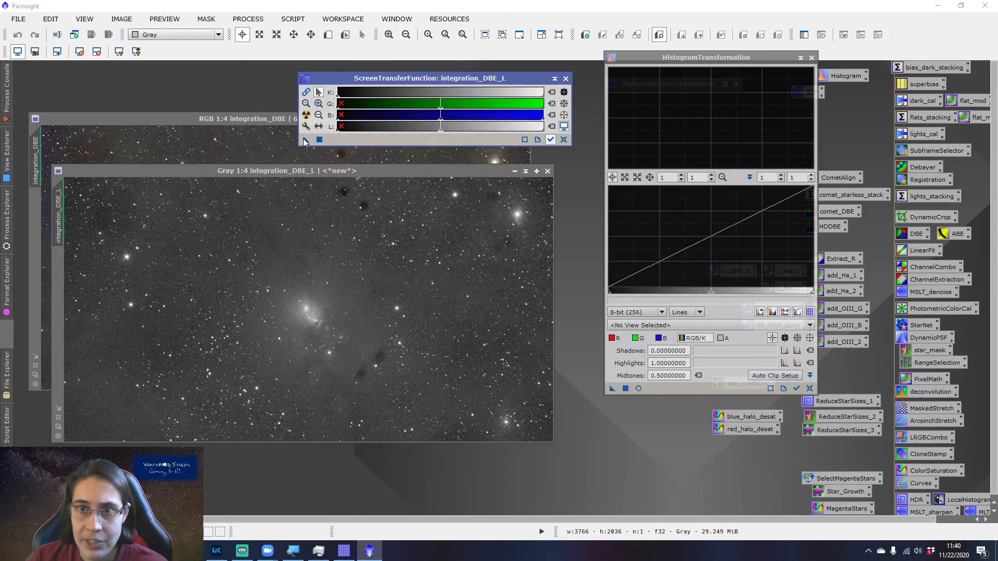
pyautogui.moveTo(304, 138); pyautogui.dragTo(657, 393)
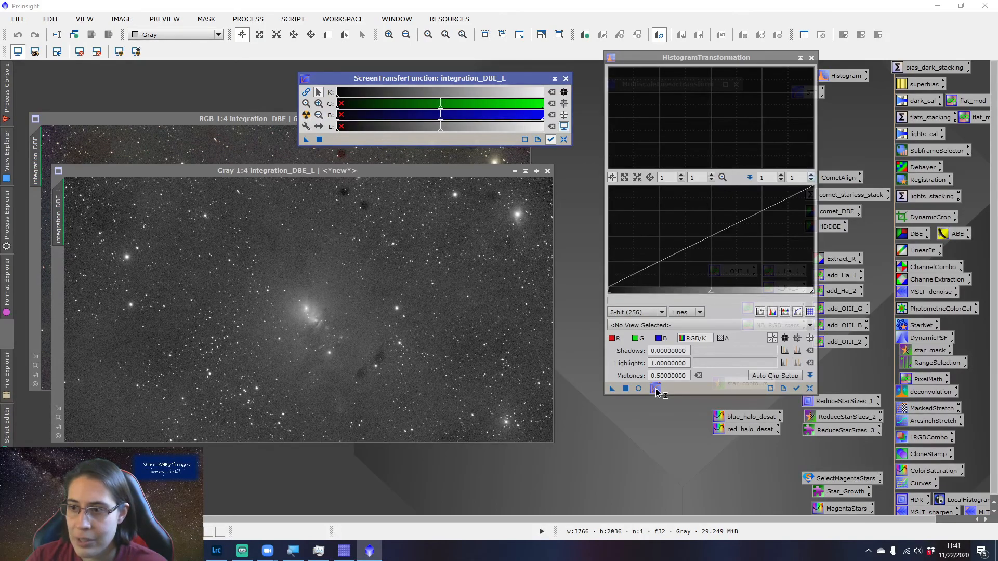
pyautogui.moveTo(657, 390); pyautogui.dragTo(657, 390)
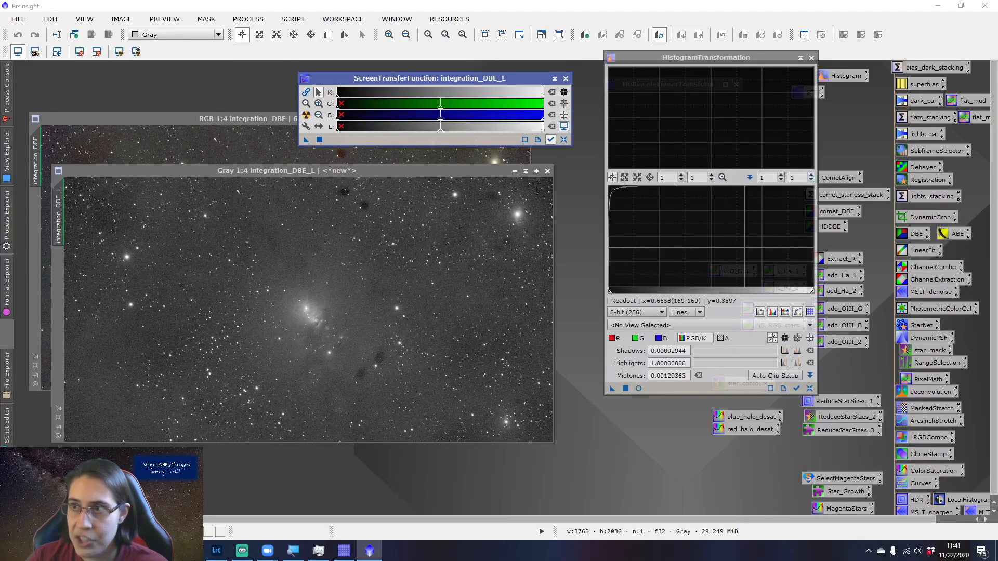
# - Reset the luminance image's screen stretch, apply the HistogramTransformation stretch to it permanently, and close both tools
pyautogui.click(718, 60)
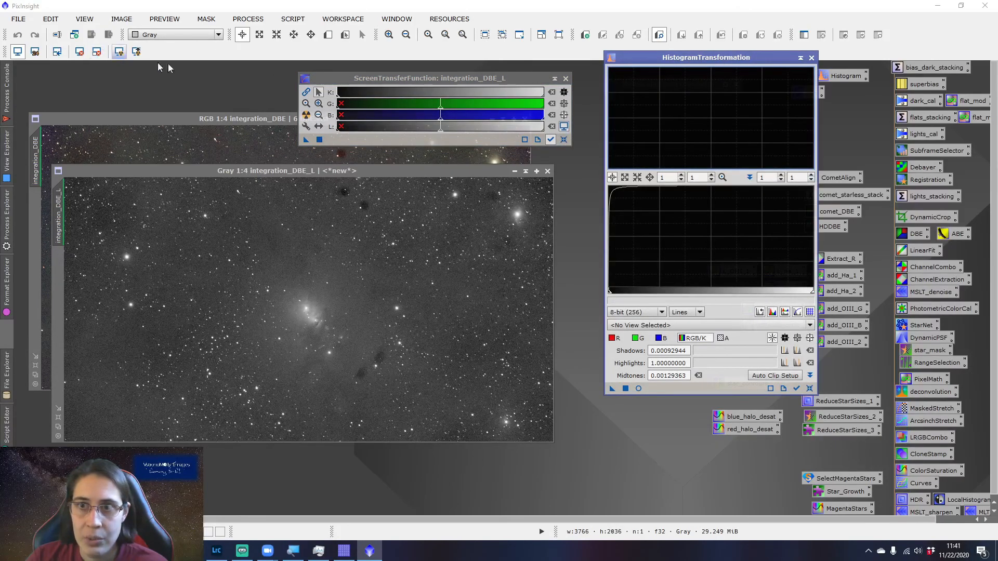
pyautogui.click(564, 140)
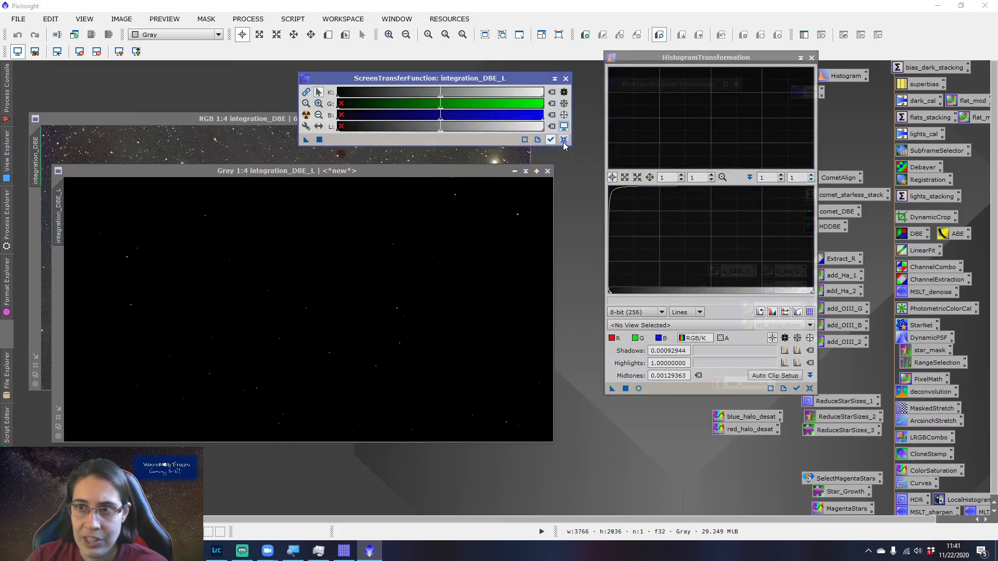
pyautogui.click(566, 78)
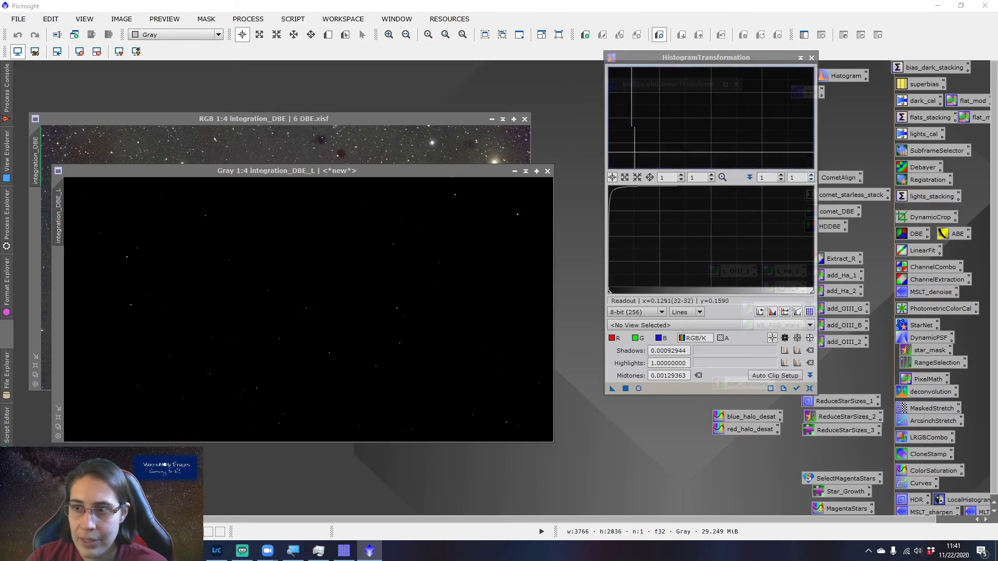
pyautogui.click(625, 389)
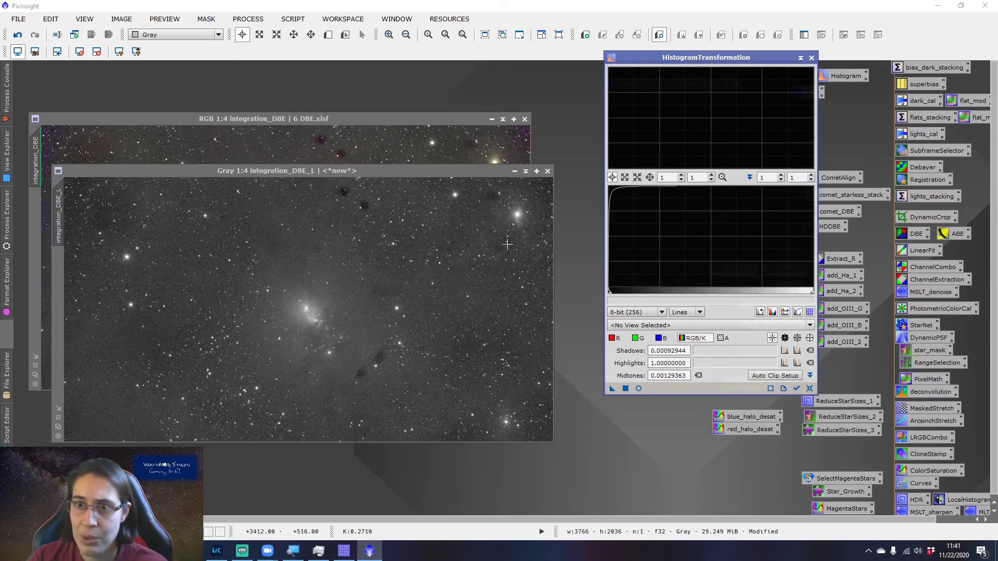
pyautogui.click(812, 58)
# - Collapse the stretched luminance image and park it below the collapsed MultiscaleLinearTransform window
pyautogui.moveTo(491, 167); pyautogui.dragTo(553, 164)
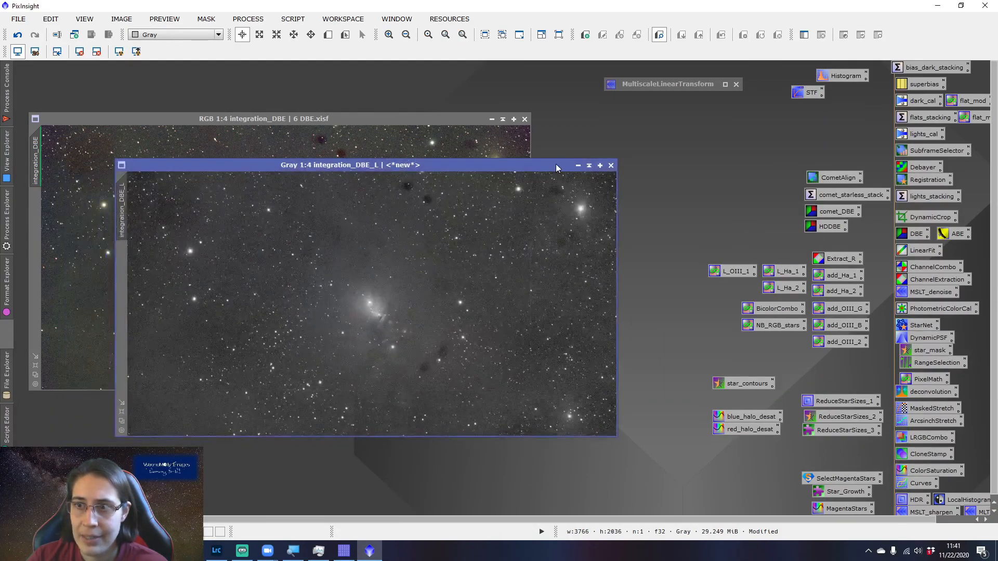
pyautogui.click(590, 166)
pyautogui.moveTo(317, 293)
pyautogui.mouseDown()
pyautogui.moveTo(604, 128)
pyautogui.moveTo(608, 95)
pyautogui.moveTo(597, 106)
pyautogui.mouseUp()
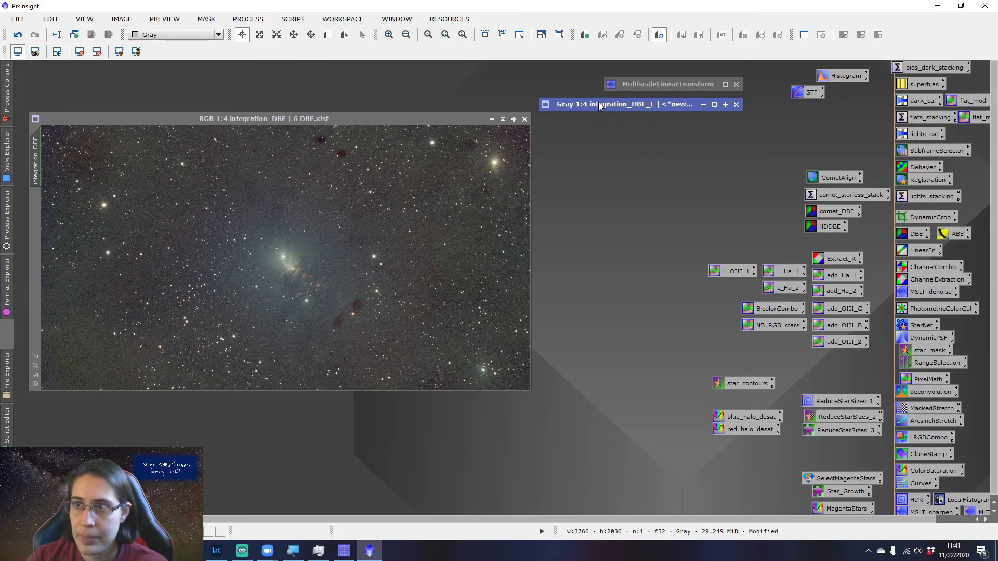
# - Apply integration_DBE_L as an inverted mask to the background-corrected colour image and inspect the masked nebula core
pyautogui.click(370, 130)
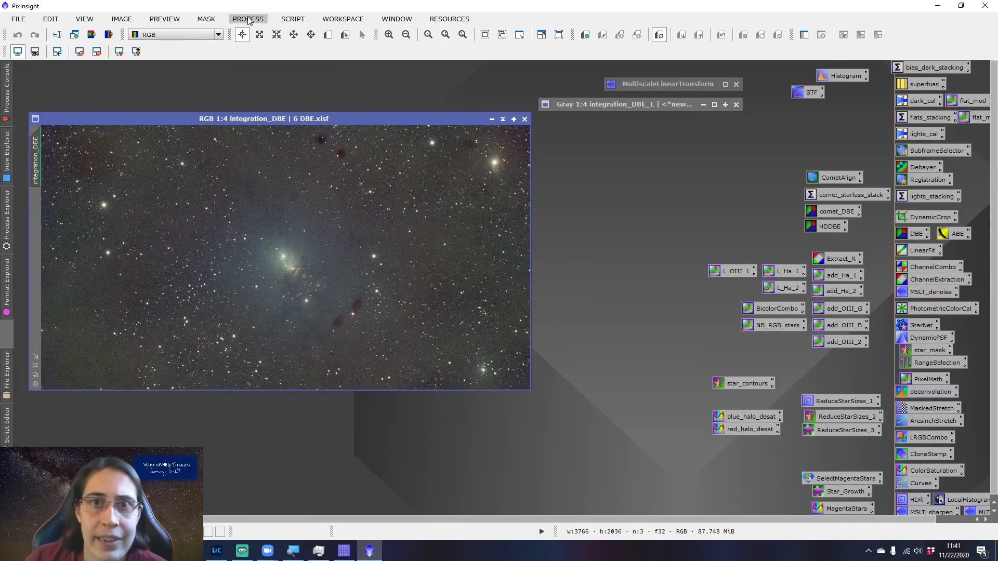
pyautogui.click(205, 19)
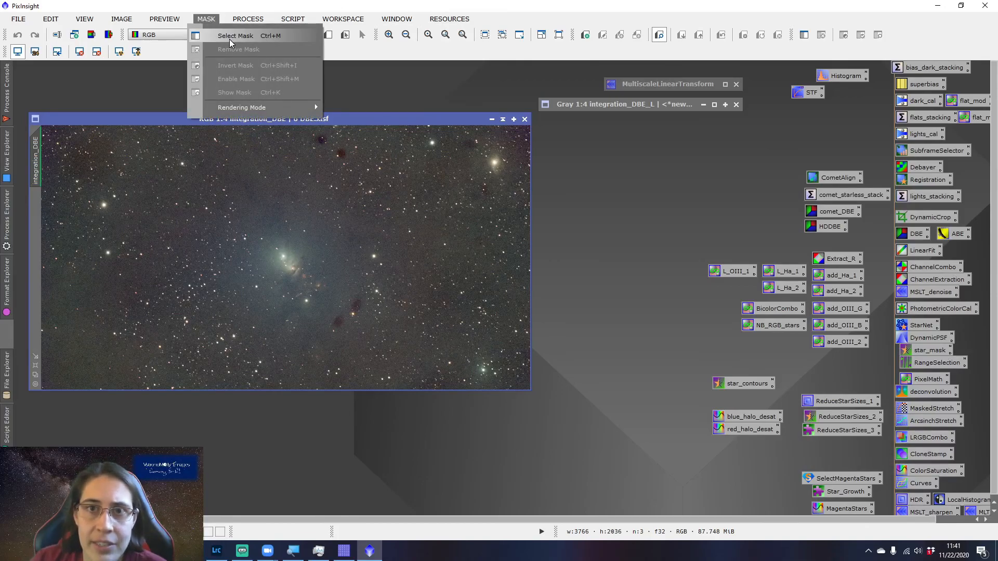
pyautogui.click(207, 20)
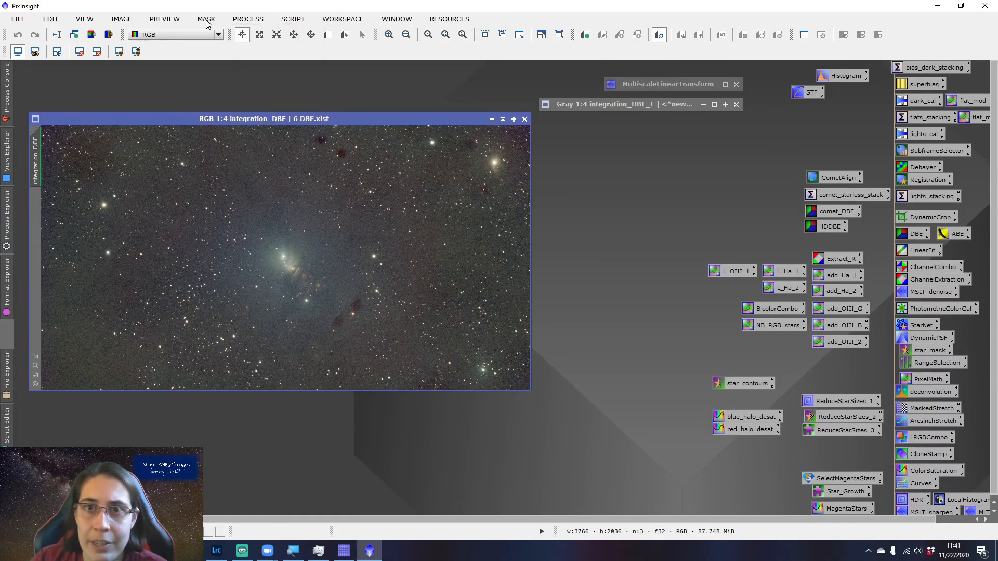
pyautogui.click(805, 35)
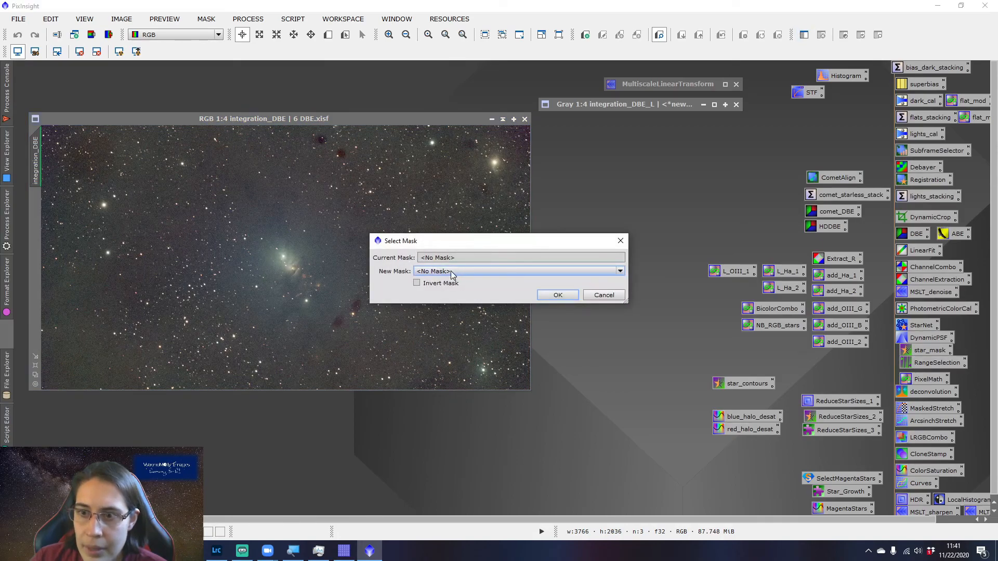
pyautogui.click(451, 271)
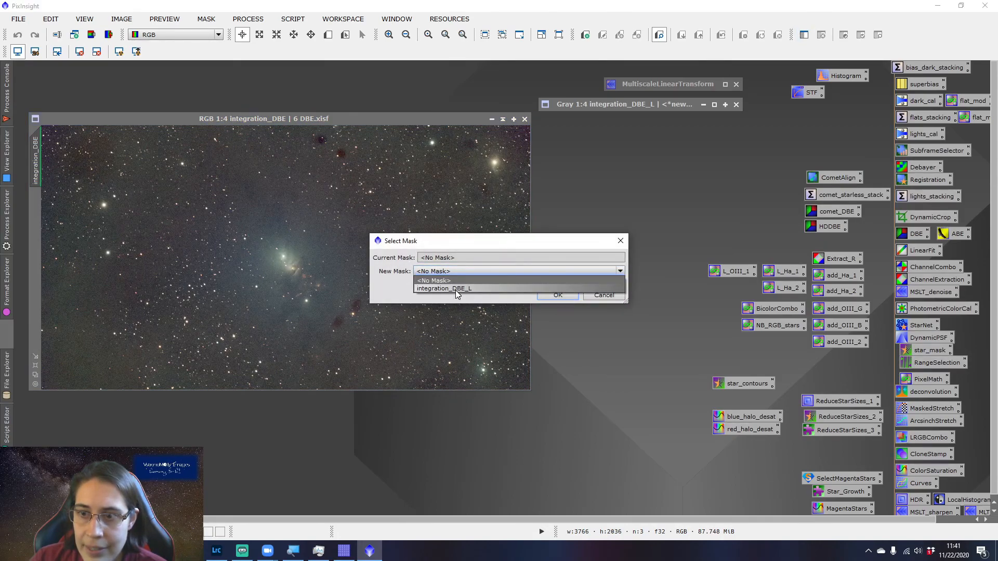
pyautogui.click(482, 291)
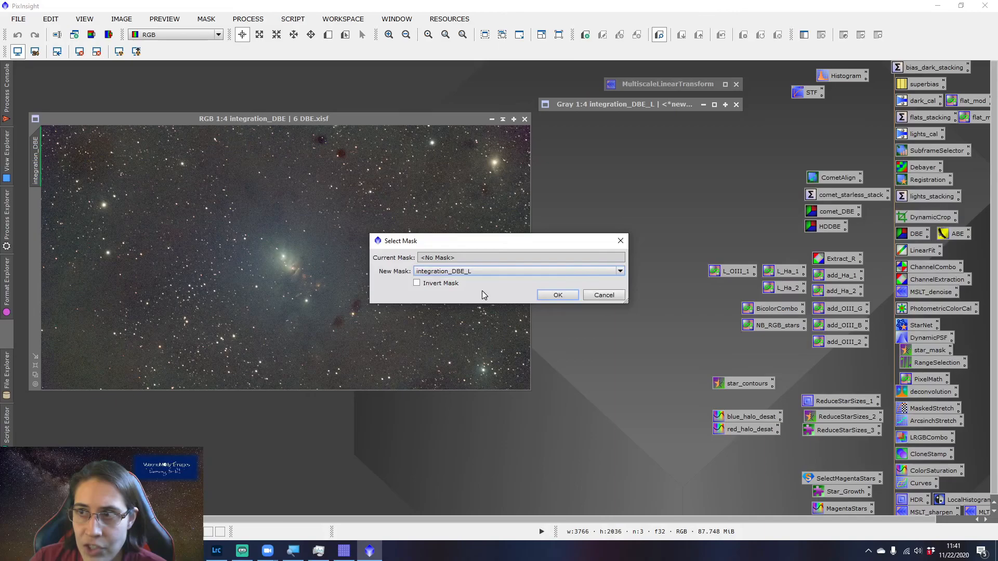
pyautogui.click(450, 284)
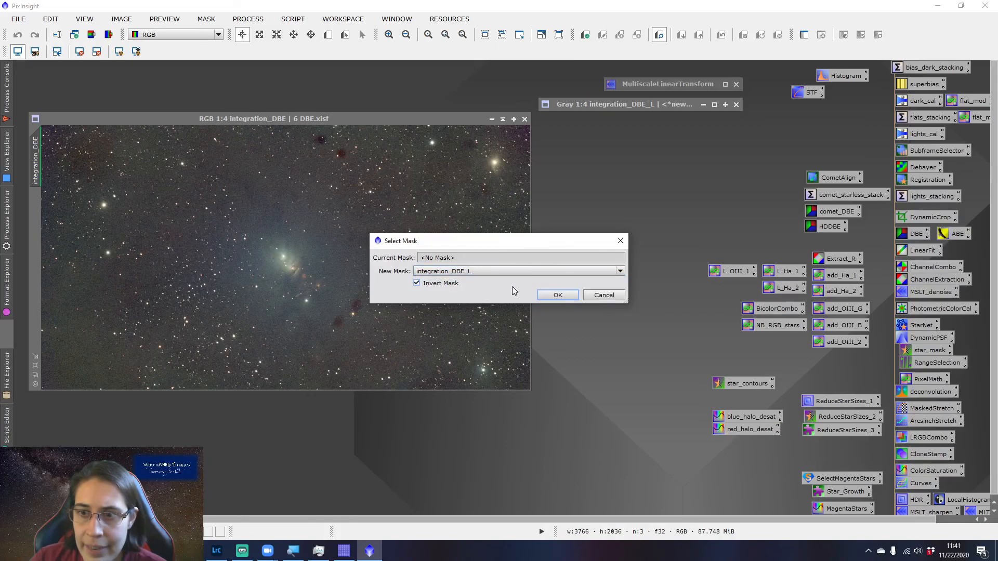
pyautogui.click(559, 295)
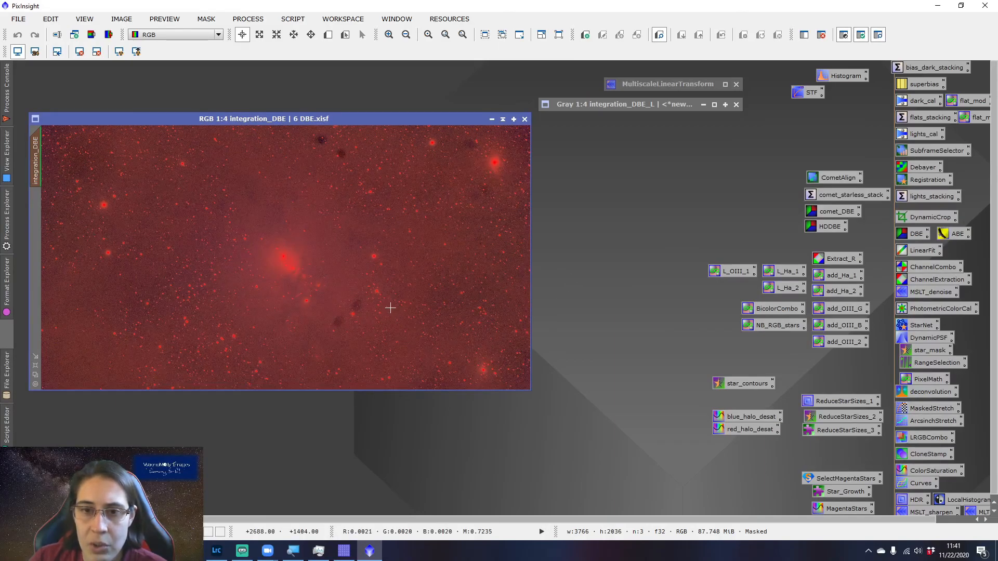
pyautogui.scroll(3, 391, 309)
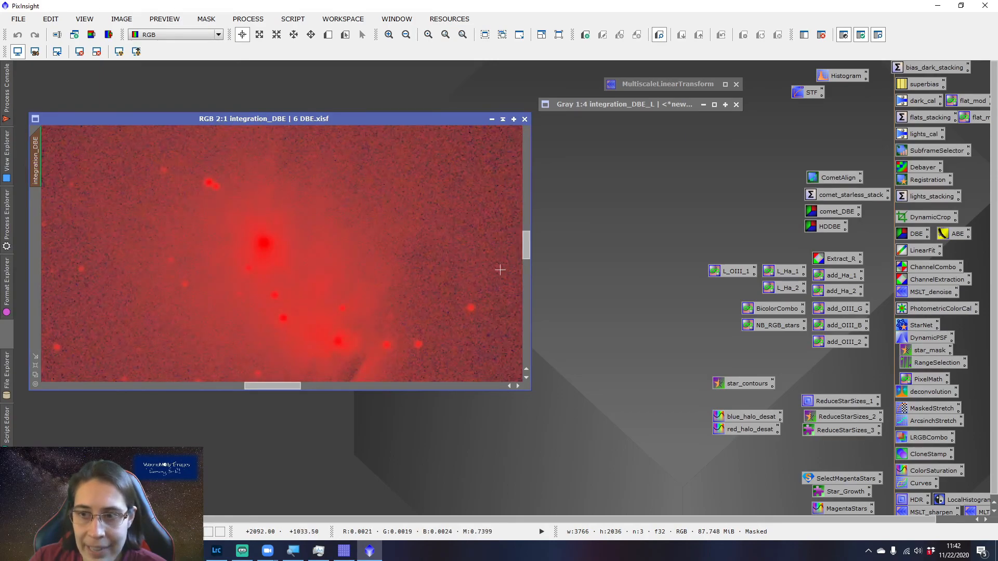
# - Hide the red mask overlay on the background-corrected colour image while keeping the mask active
pyautogui.moveTo(286, 386)
pyautogui.mouseDown()
pyautogui.moveTo(180, 387)
pyautogui.moveTo(283, 388)
pyautogui.mouseUp()
pyautogui.scroll(-4, 300, 359)
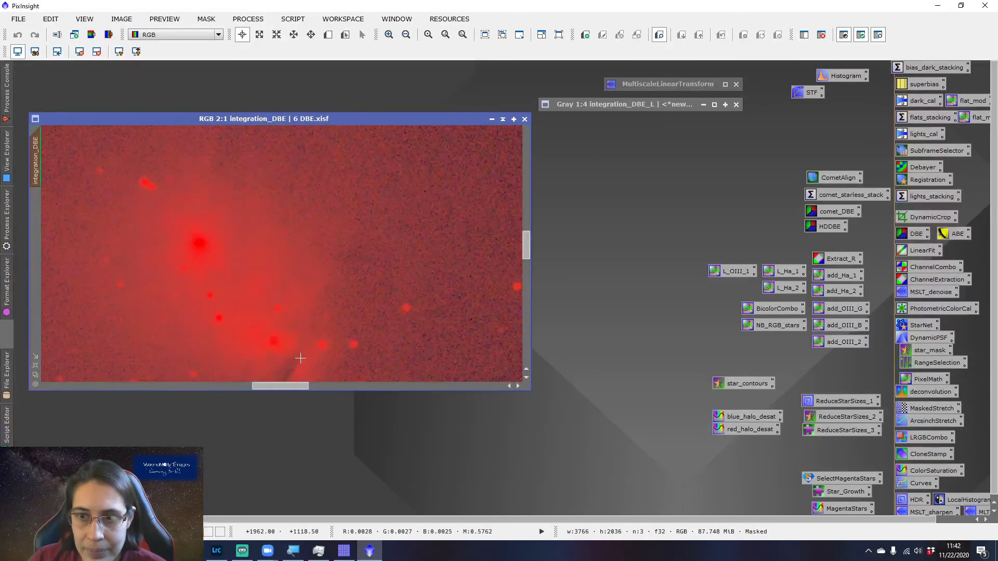
pyautogui.click(206, 19)
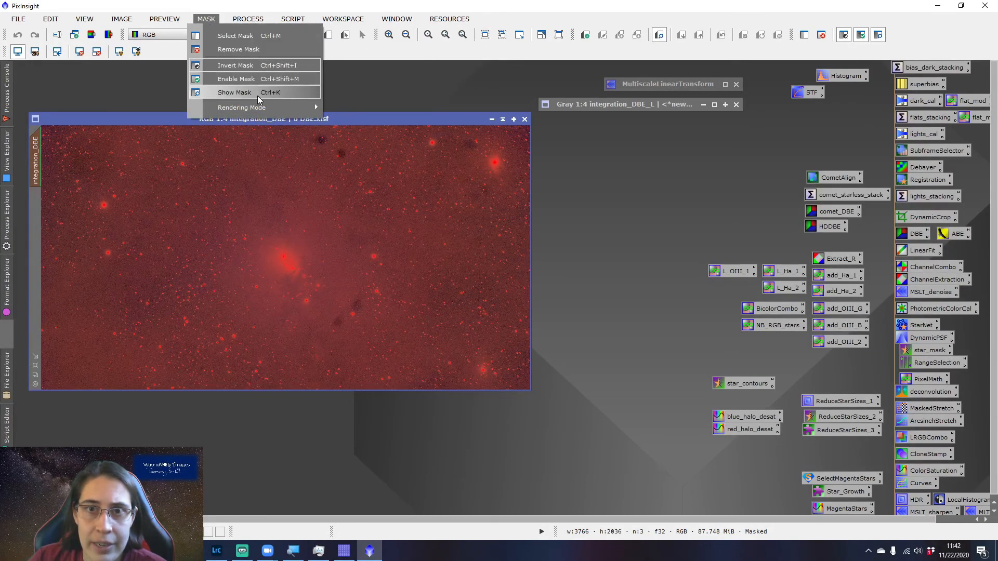
pyautogui.click(268, 97)
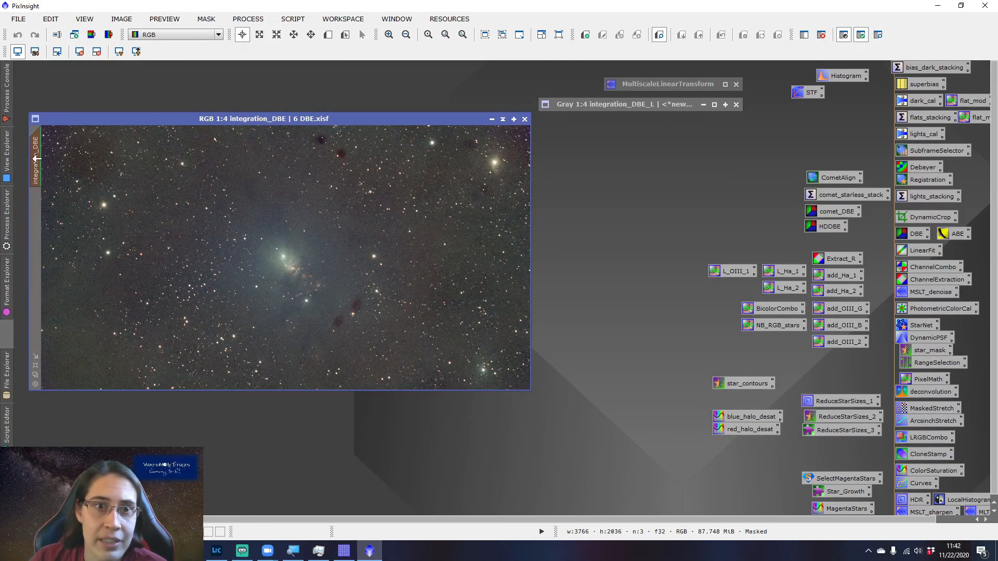
# - Apply the MultiscaleLinearTransform noise reduction to the masked colour image and inspect the nebula core and surrounding star field at 2:1
pyautogui.moveTo(39, 160)
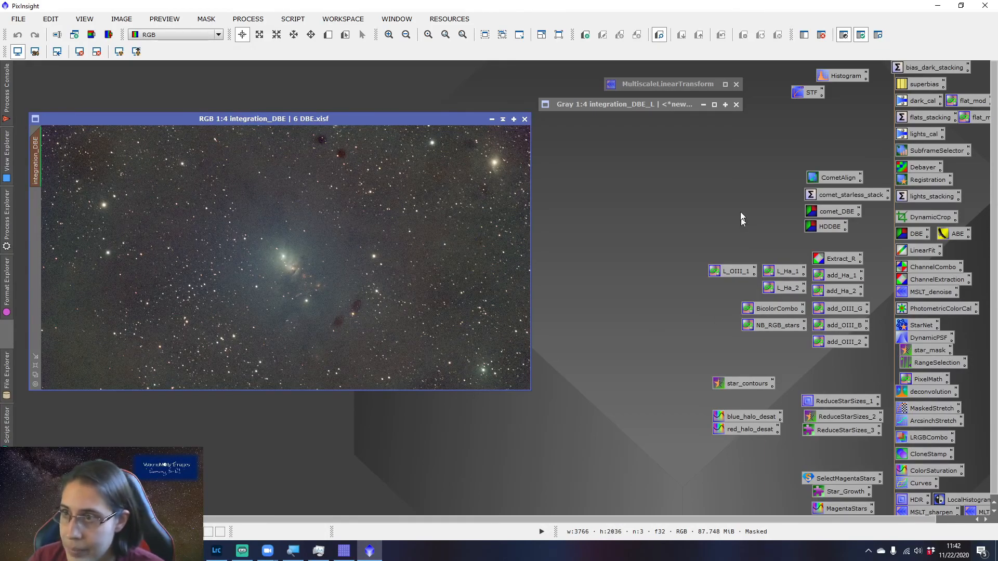
pyautogui.moveTo(670, 87)
pyautogui.mouseDown()
pyautogui.moveTo(720, 92)
pyautogui.moveTo(626, 106)
pyautogui.moveTo(641, 119)
pyautogui.mouseUp()
pyautogui.scroll(4, 301, 361)
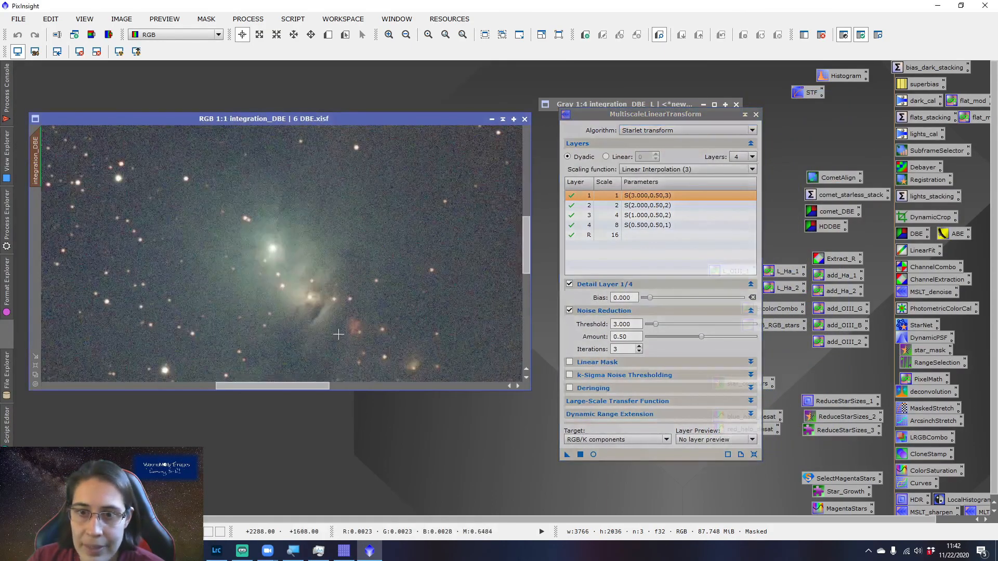
pyautogui.moveTo(525, 244); pyautogui.dragTo(524, 262)
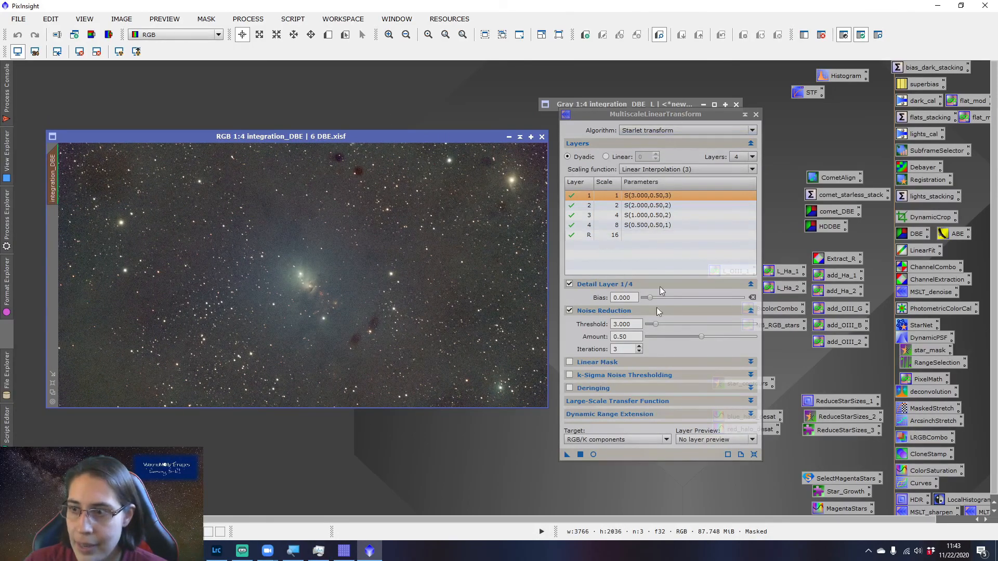
pyautogui.scroll(4, 312, 303)
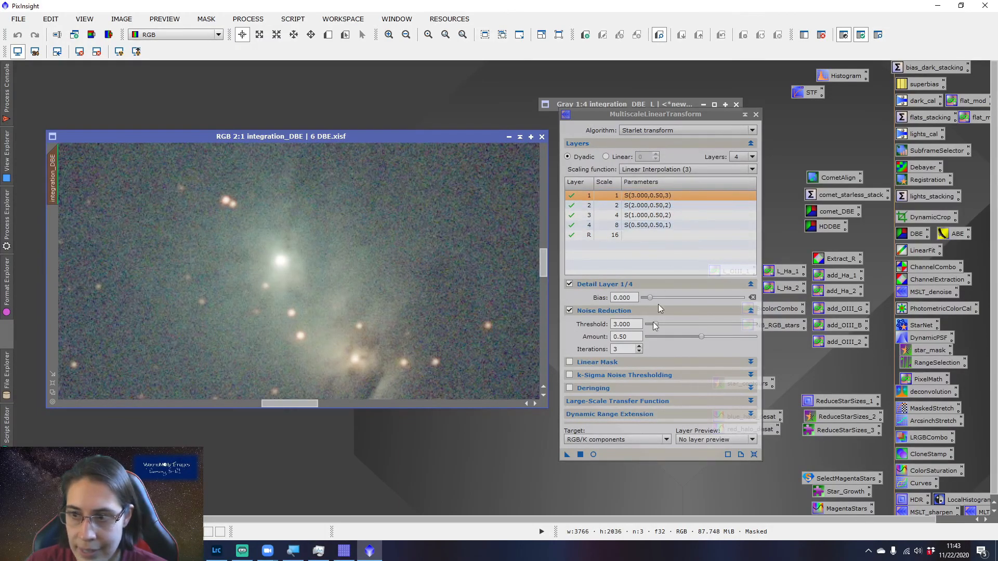
pyautogui.click(581, 455)
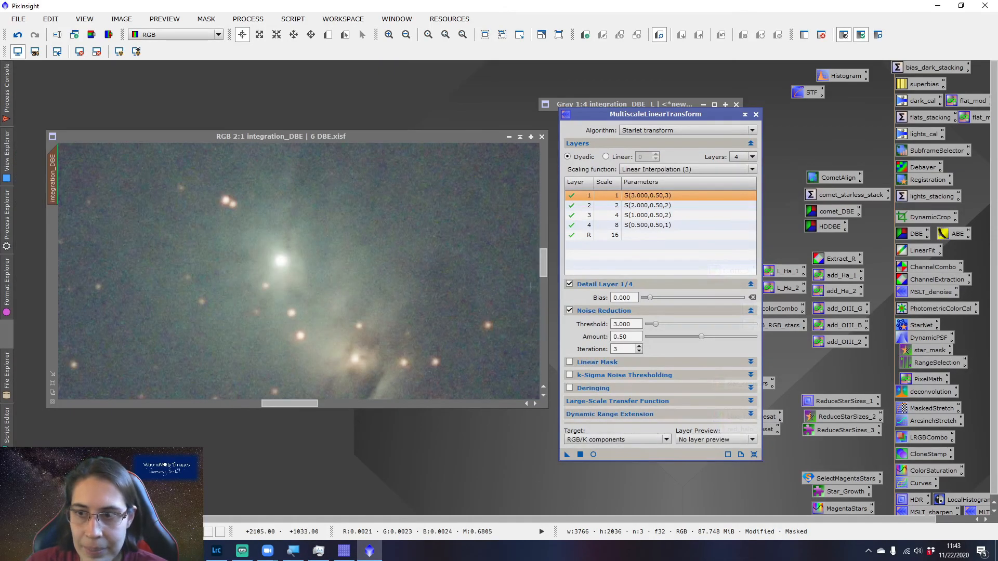
pyautogui.moveTo(544, 265); pyautogui.dragTo(543, 277)
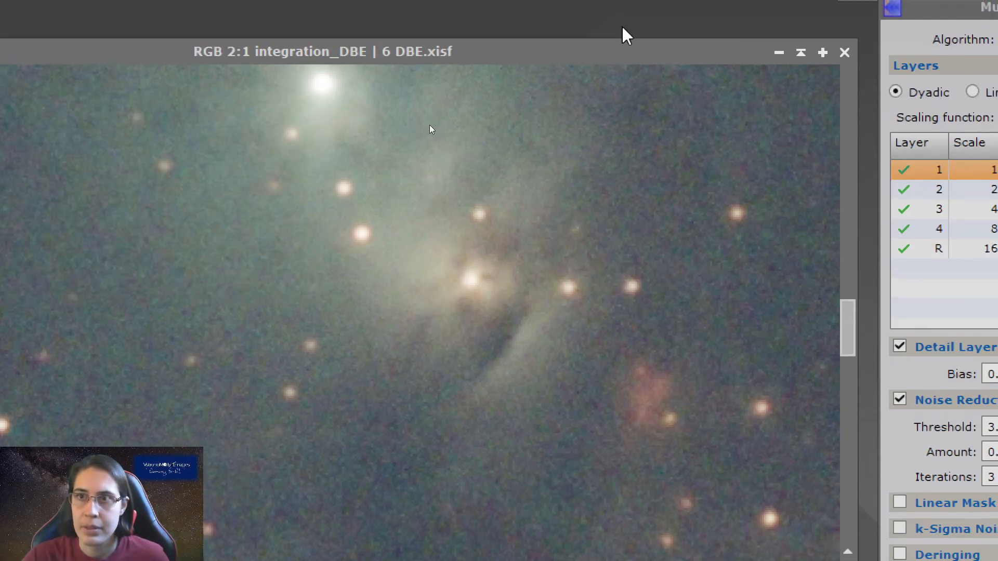
pyautogui.click(615, 21)
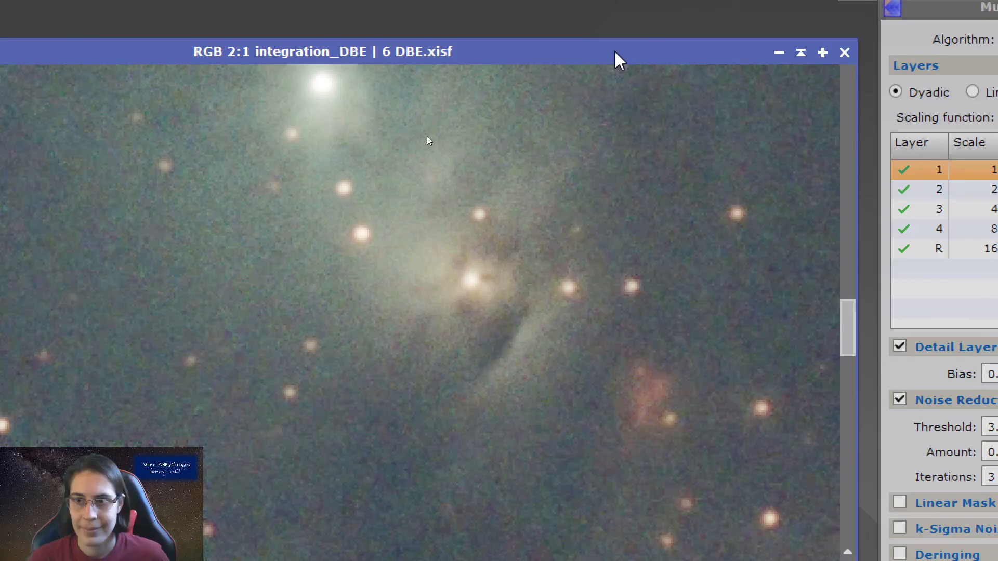
pyautogui.moveTo(615, 52); pyautogui.dragTo(682, 18)
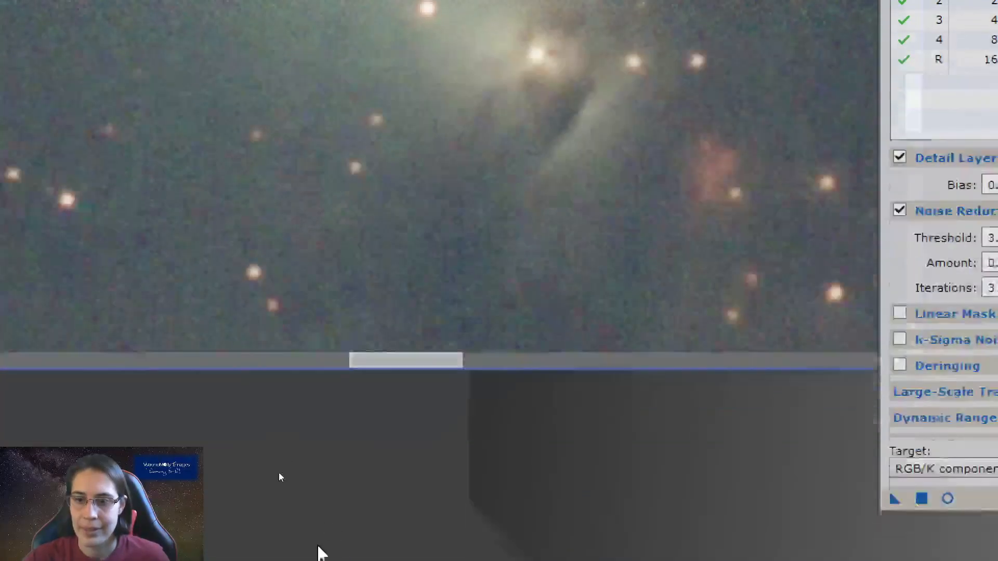
pyautogui.moveTo(432, 361); pyautogui.dragTo(295, 358)
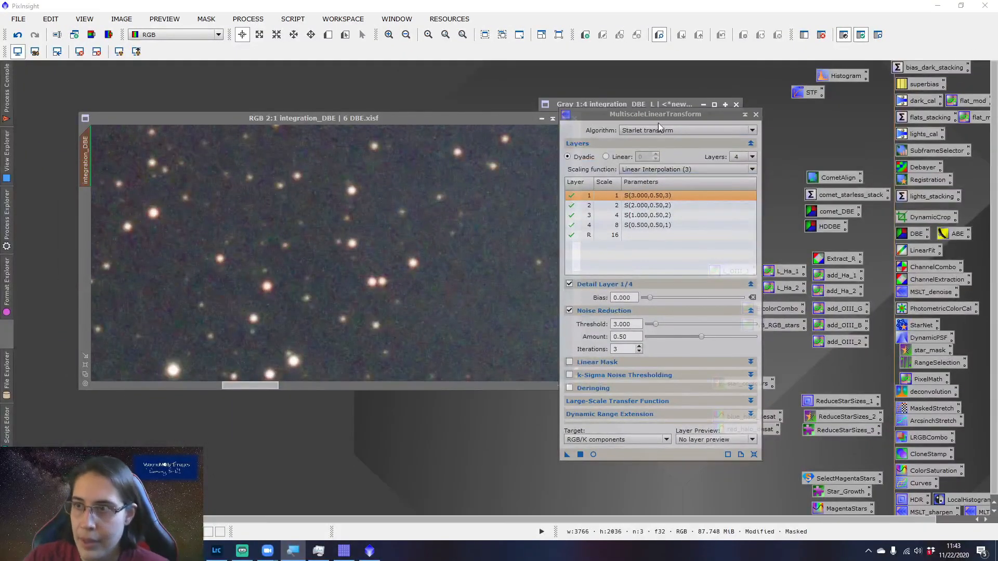
# - Close MultiscaleLinearTransform and remove the mask from the denoised colour image
pyautogui.moveTo(665, 116); pyautogui.dragTo(696, 128)
pyautogui.click(787, 127)
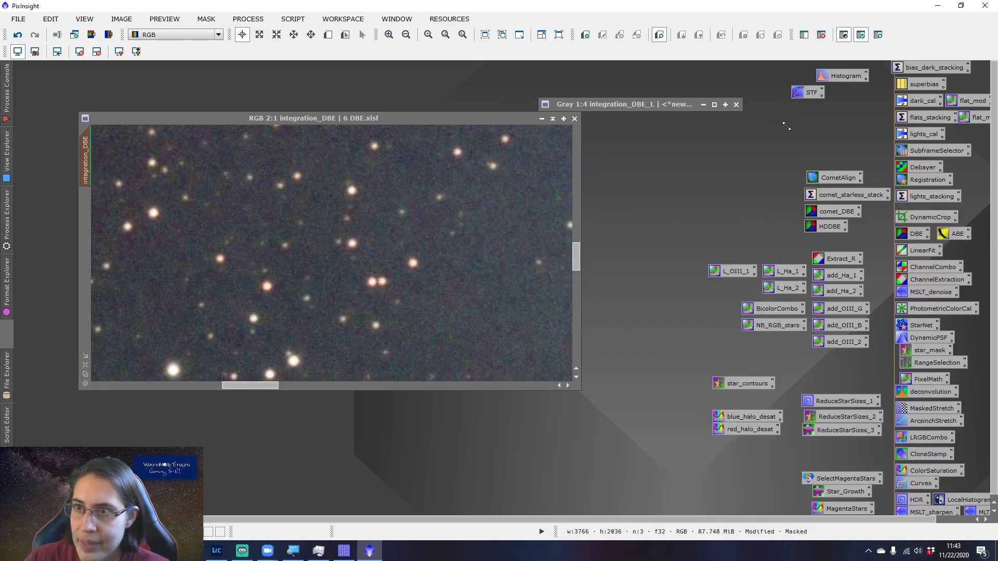
pyautogui.moveTo(522, 120); pyautogui.dragTo(507, 120)
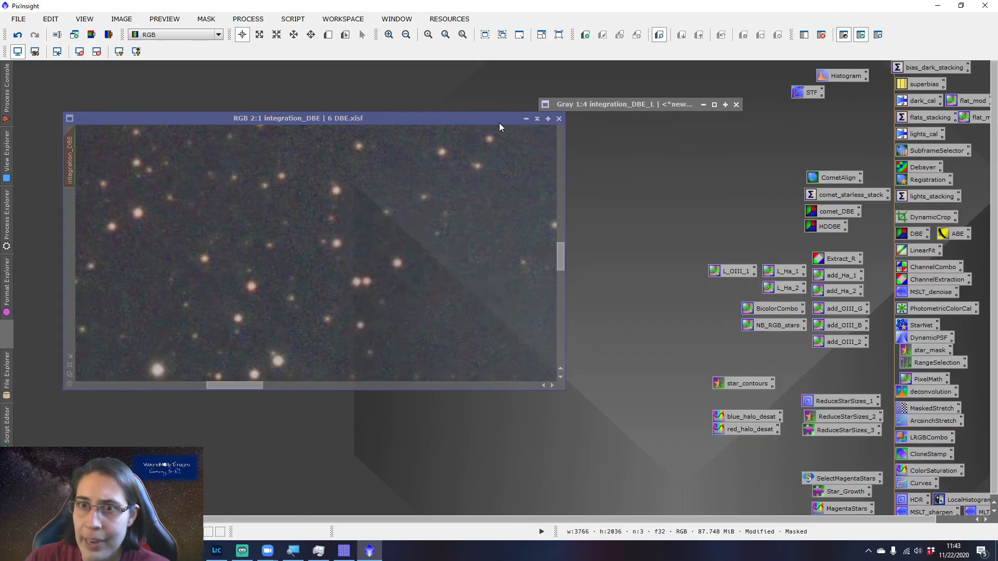
pyautogui.click(211, 19)
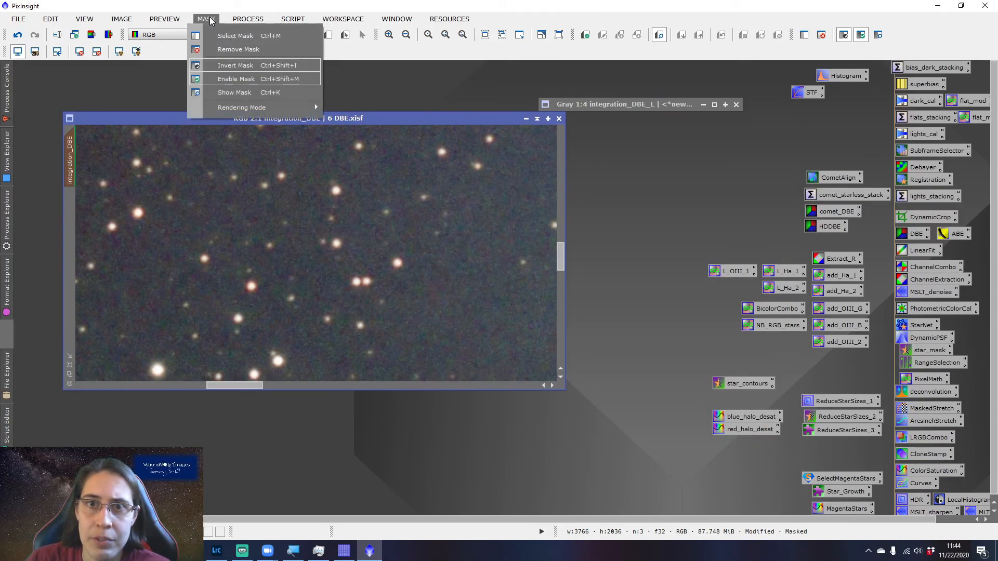
pyautogui.click(239, 49)
pyautogui.scroll(-4, 373, 239)
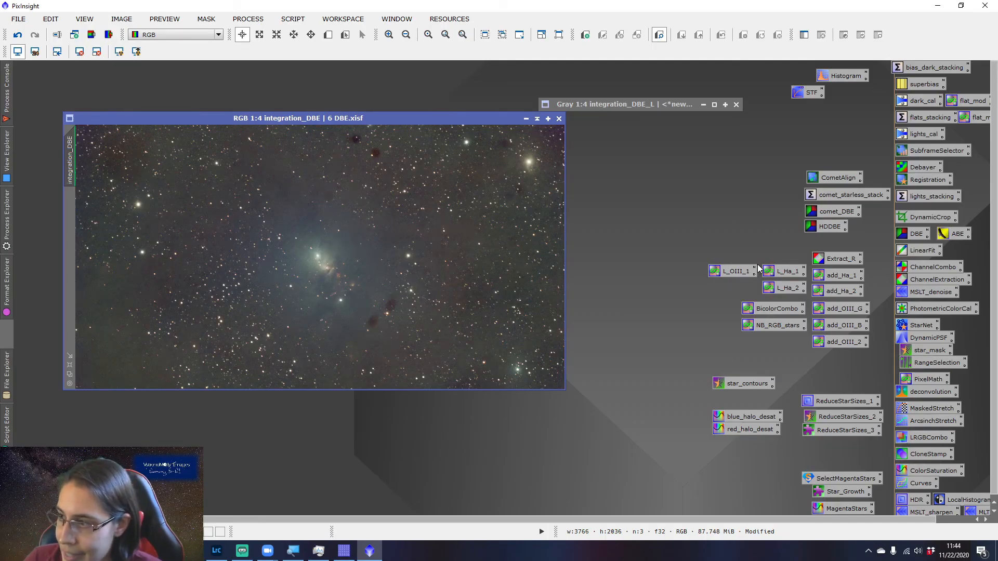
pyautogui.moveTo(475, 117); pyautogui.dragTo(464, 129)
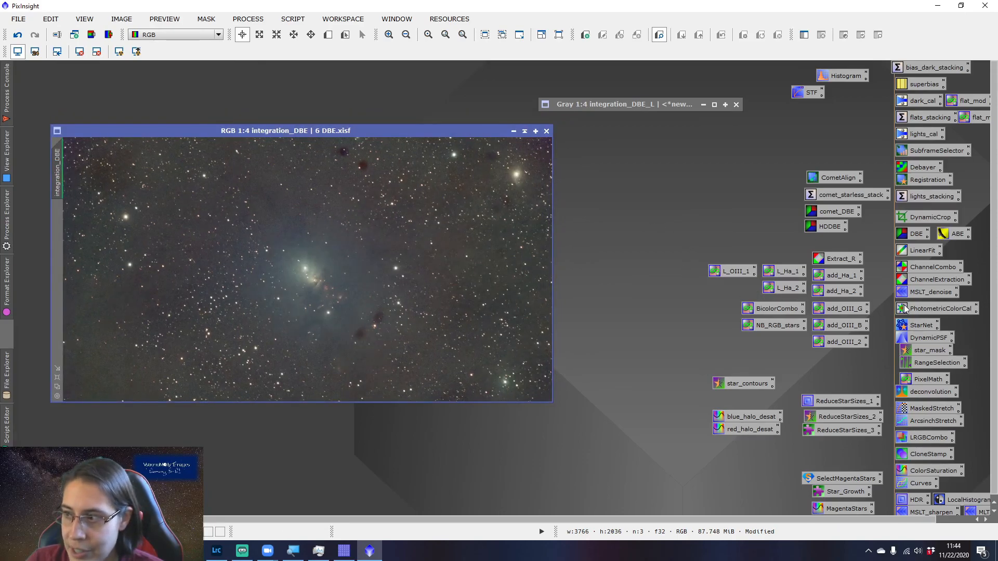
pyautogui.moveTo(414, 132); pyautogui.dragTo(403, 130)
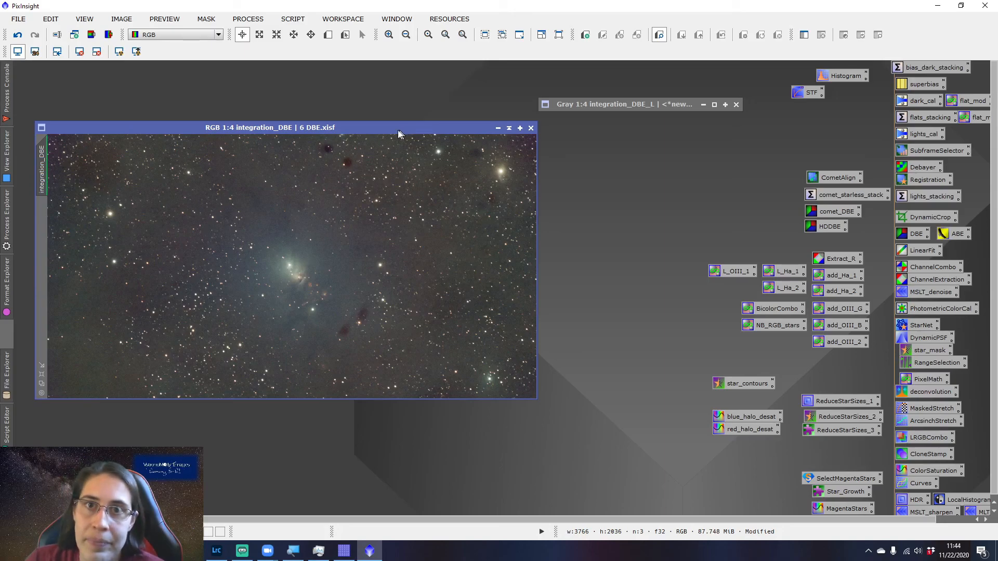
# - Open the PhotometricColorCalibration process and place its window beside the colour image
pyautogui.click(248, 19)
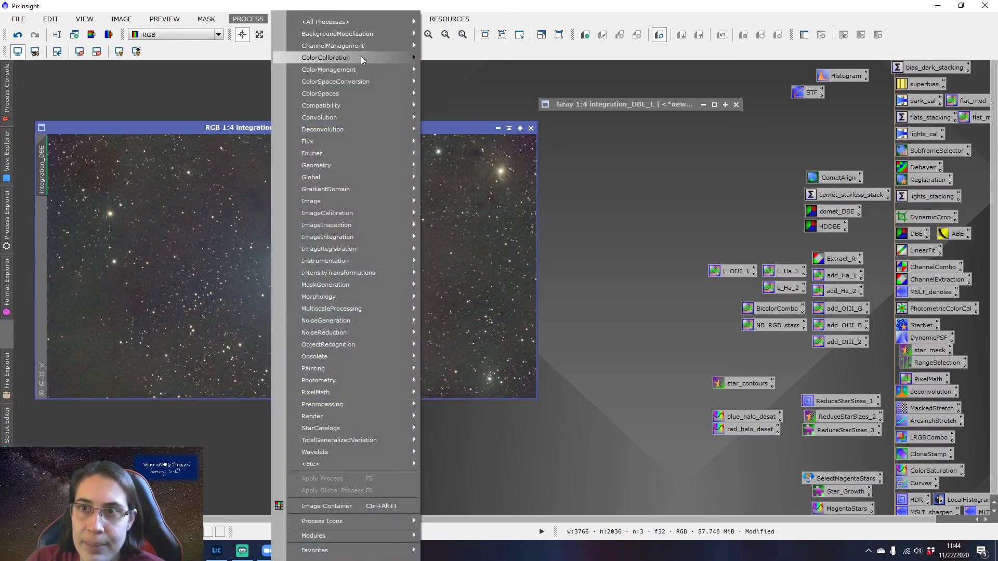
pyautogui.moveTo(362, 58)
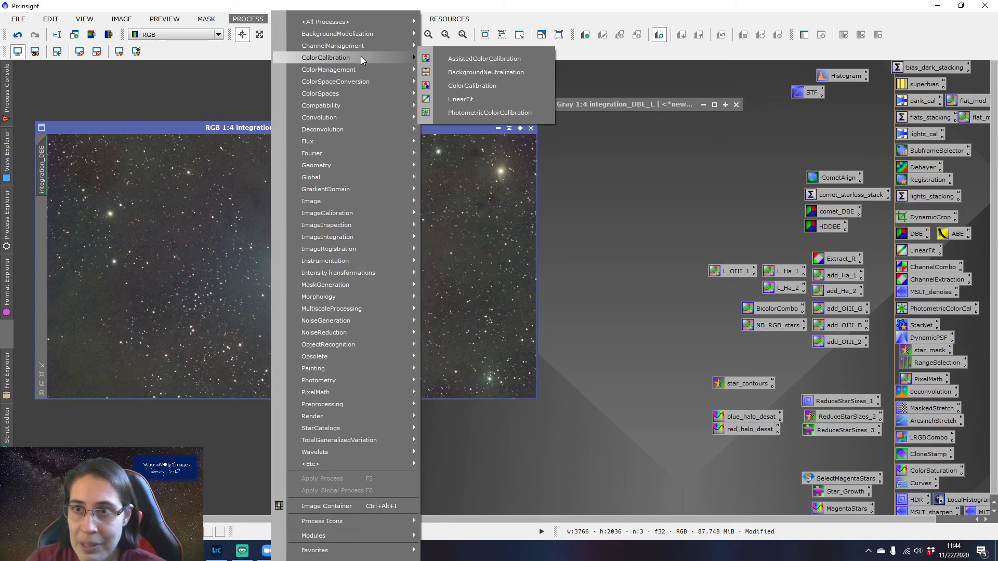
pyautogui.click(469, 114)
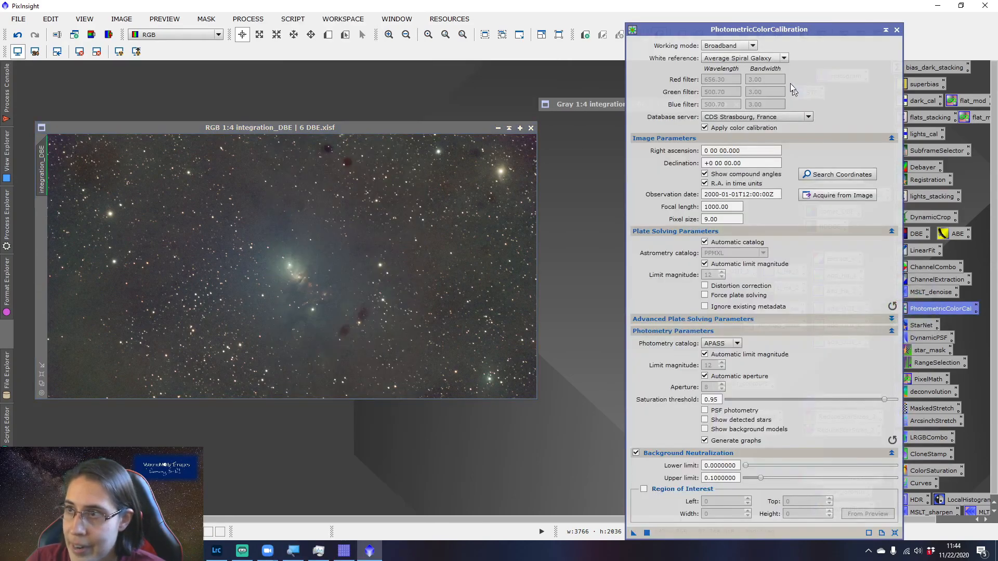
pyautogui.moveTo(780, 33); pyautogui.dragTo(769, 17)
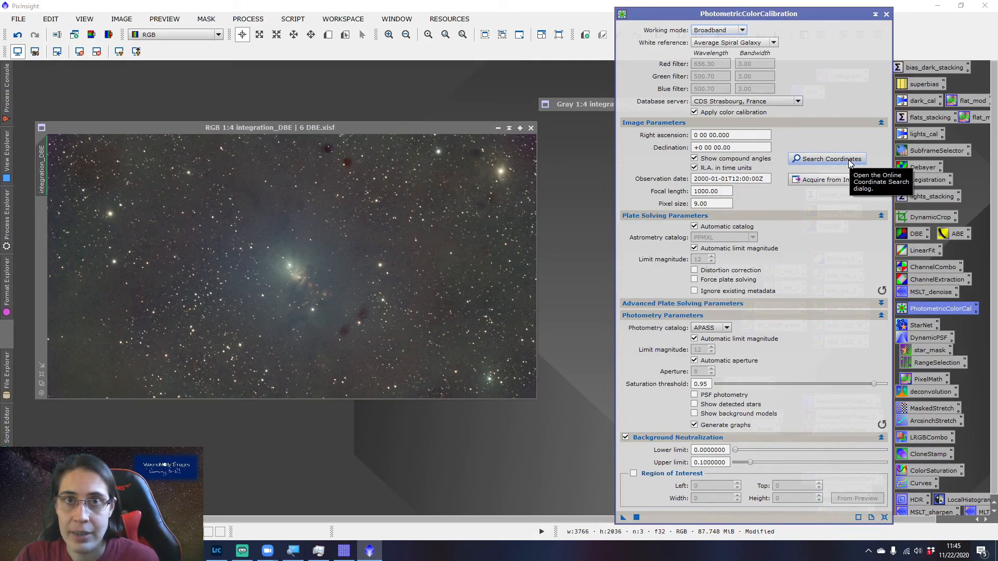
# - Search the online coordinates for ngc 1333 and load them into the colour calibration's image parameters
pyautogui.click(850, 163)
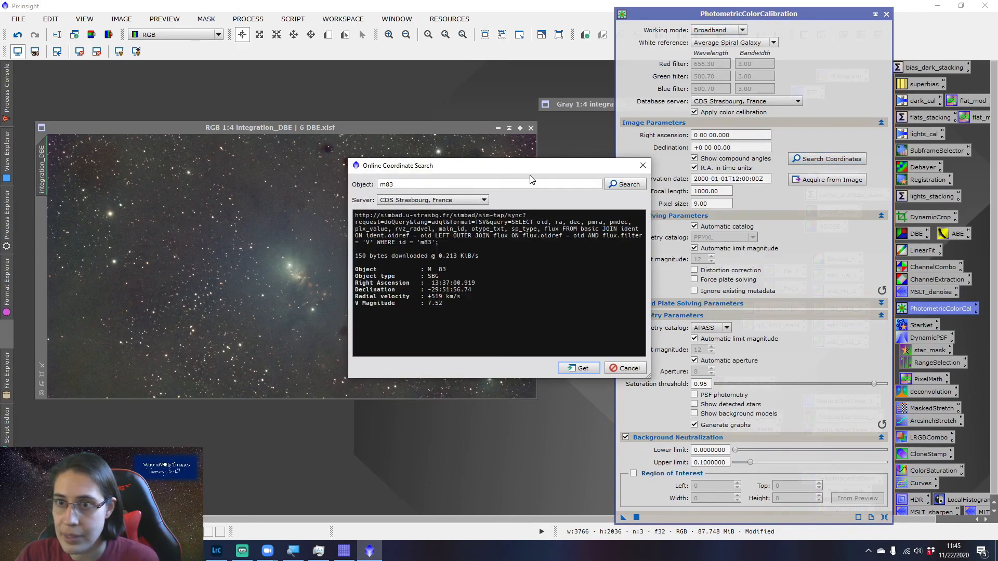
pyautogui.moveTo(421, 186); pyautogui.dragTo(372, 185)
pyautogui.write('ngc 13')
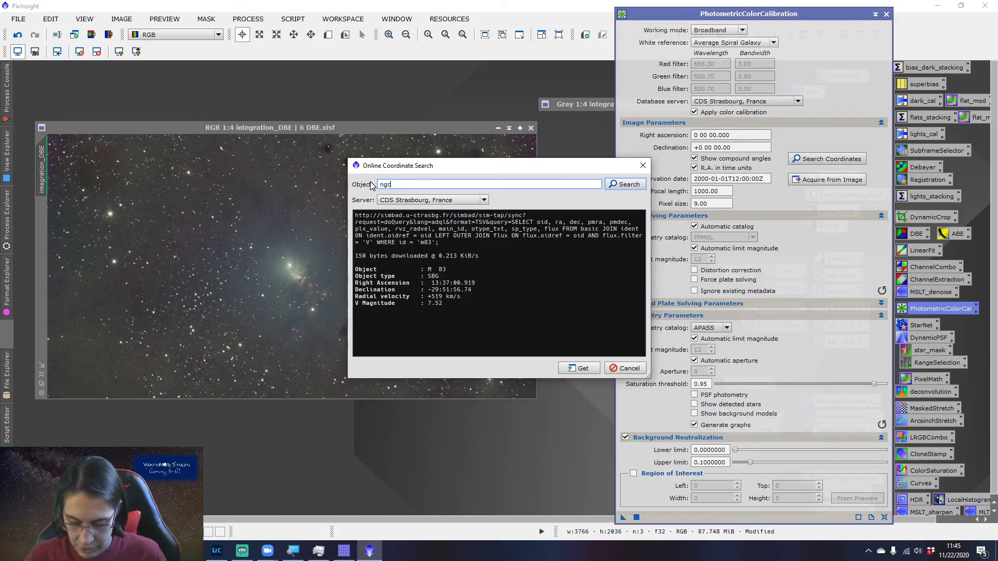
pyautogui.write('33')
pyautogui.click(638, 187)
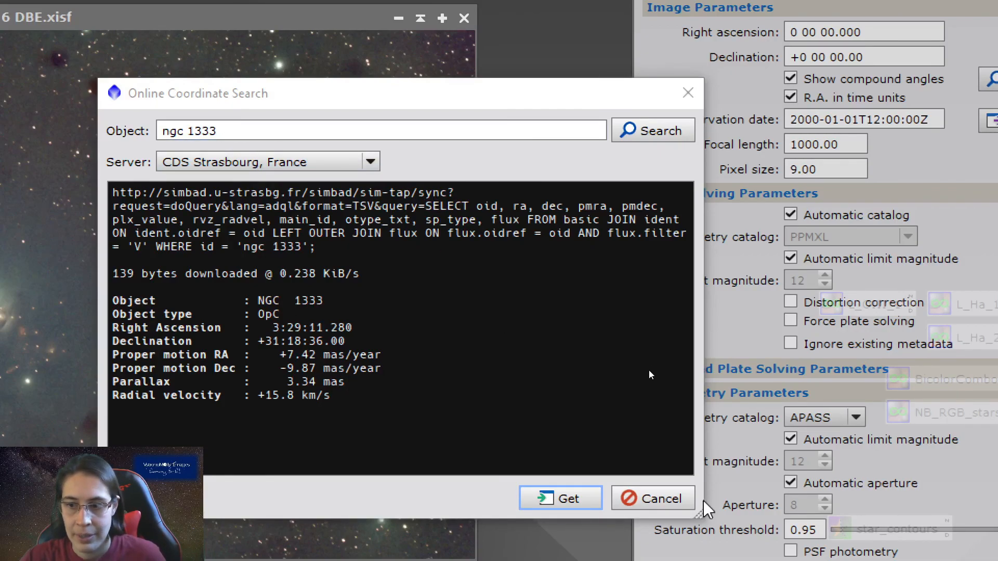
pyautogui.click(560, 498)
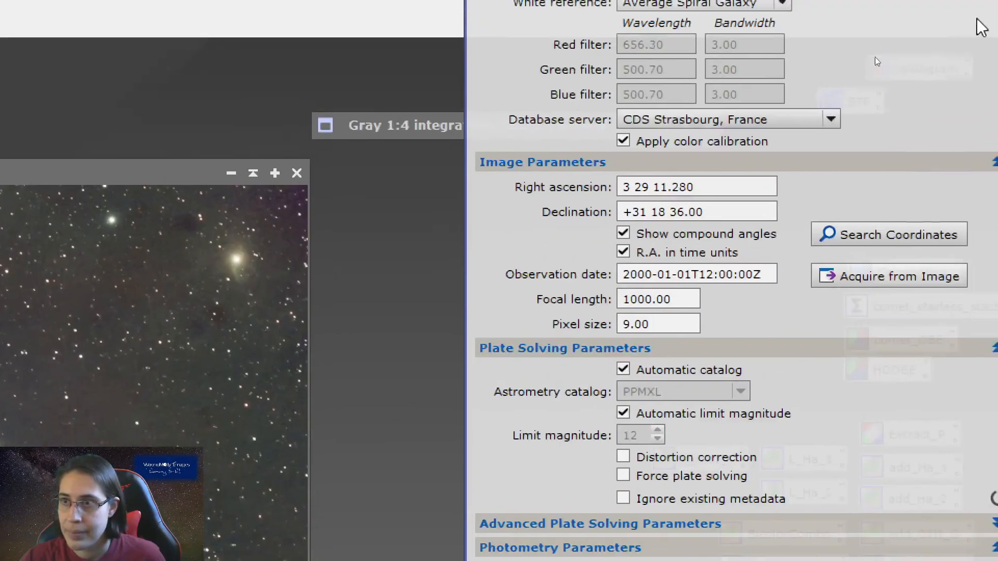
# - Set the calibration's focal length to 530 and its pixel size to 4.63
pyautogui.click(684, 301)
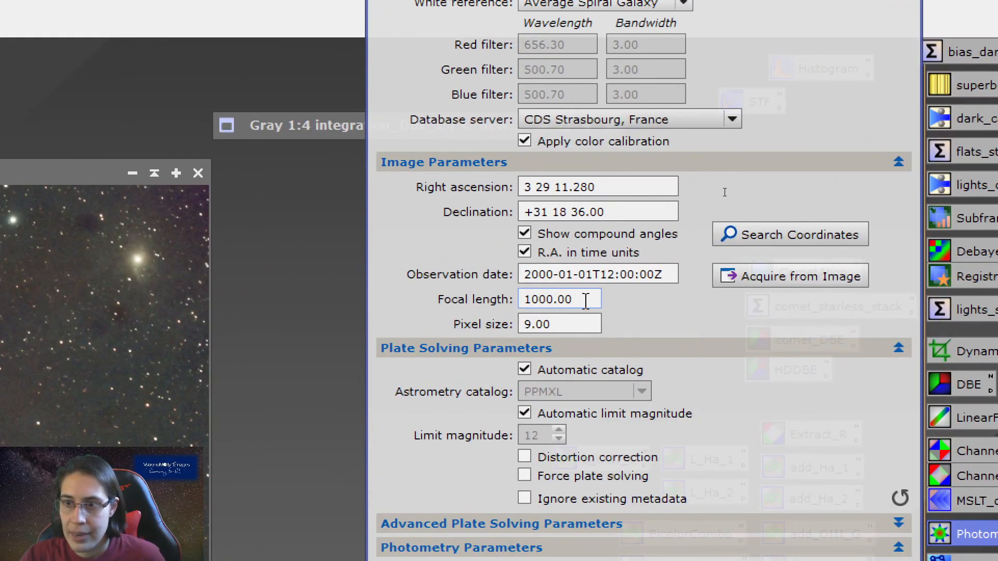
pyautogui.doubleClick(585, 300)
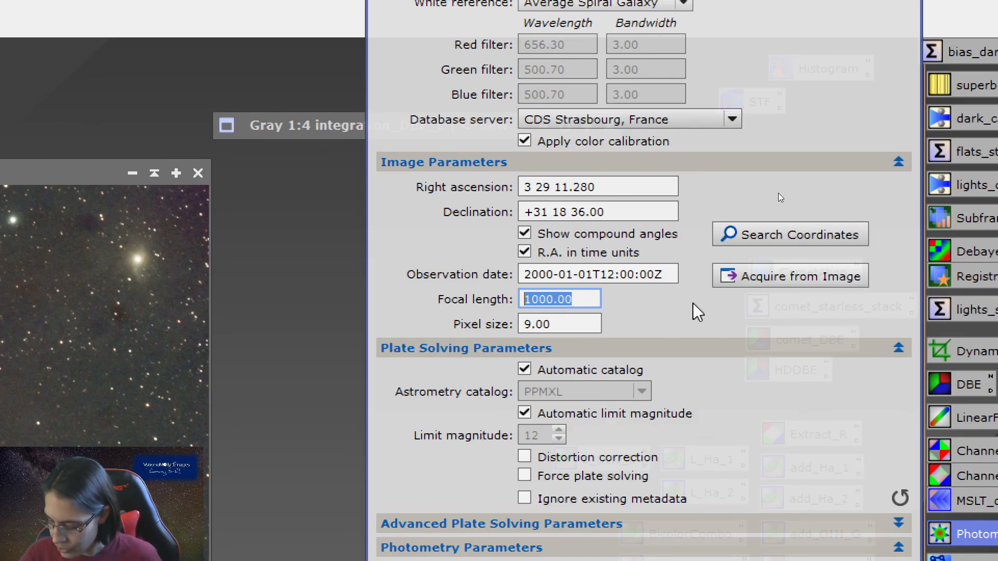
pyautogui.write('530')
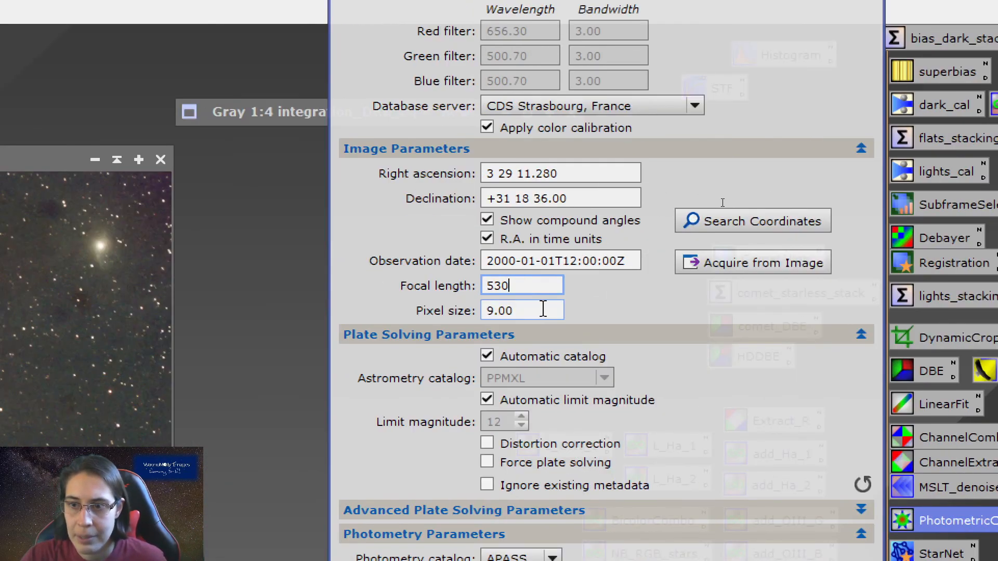
pyautogui.doubleClick(543, 310)
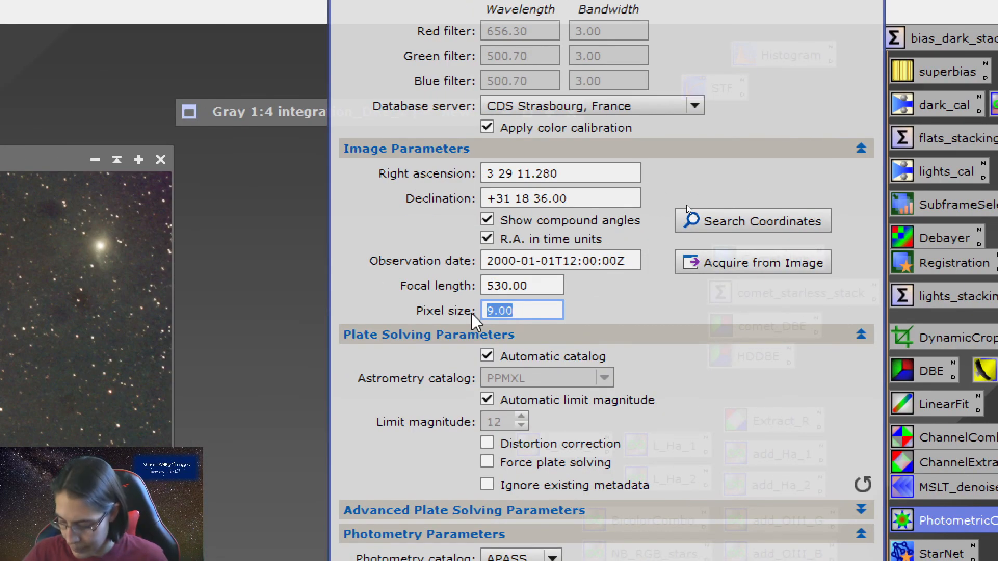
pyautogui.write('4.63')
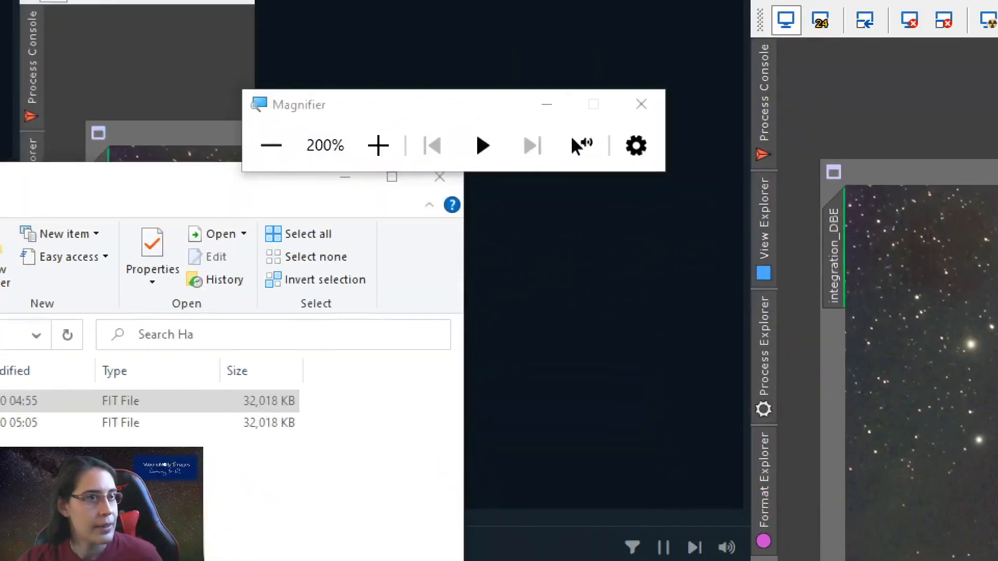
# - Run PhotometricColorCalibration on the colour image with the Average Spiral Galaxy white reference and background neutralization
pyautogui.click(146, 67)
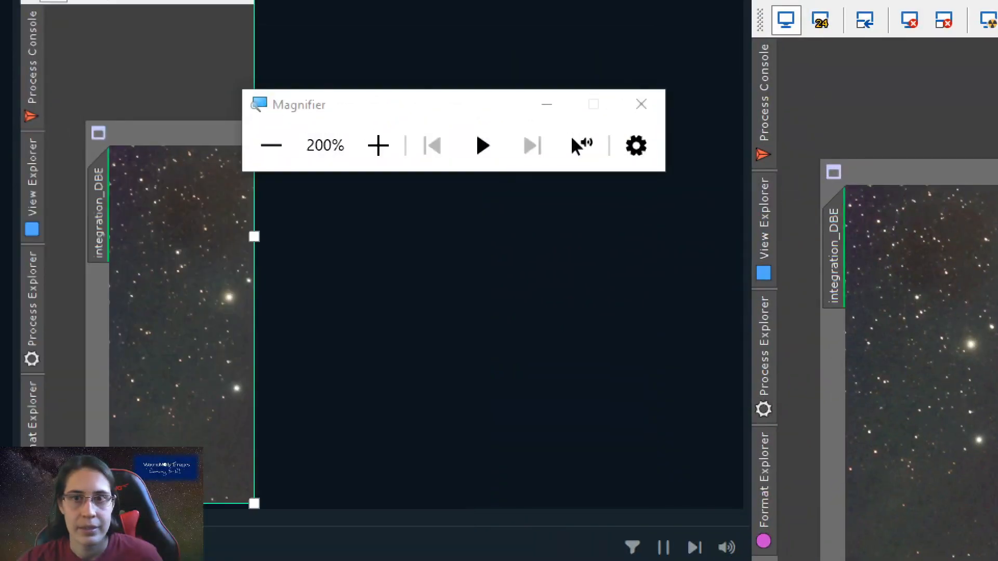
pyautogui.click(274, 152)
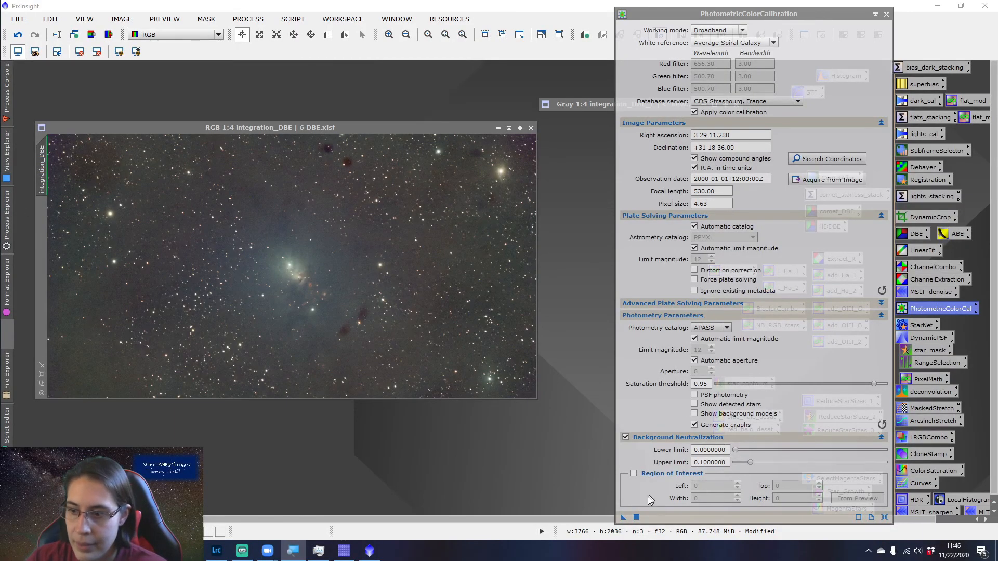
pyautogui.click(622, 510)
pyautogui.click(636, 517)
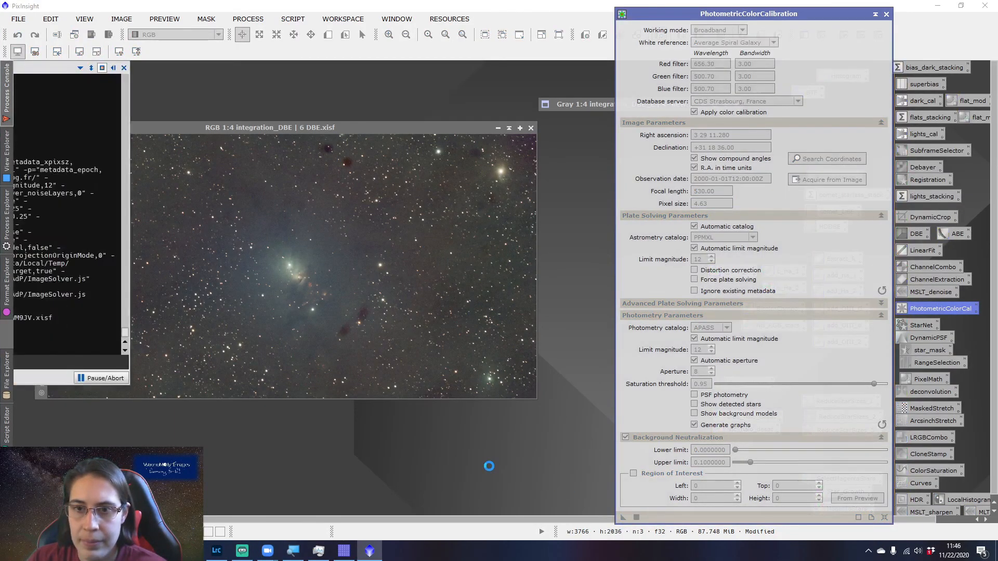
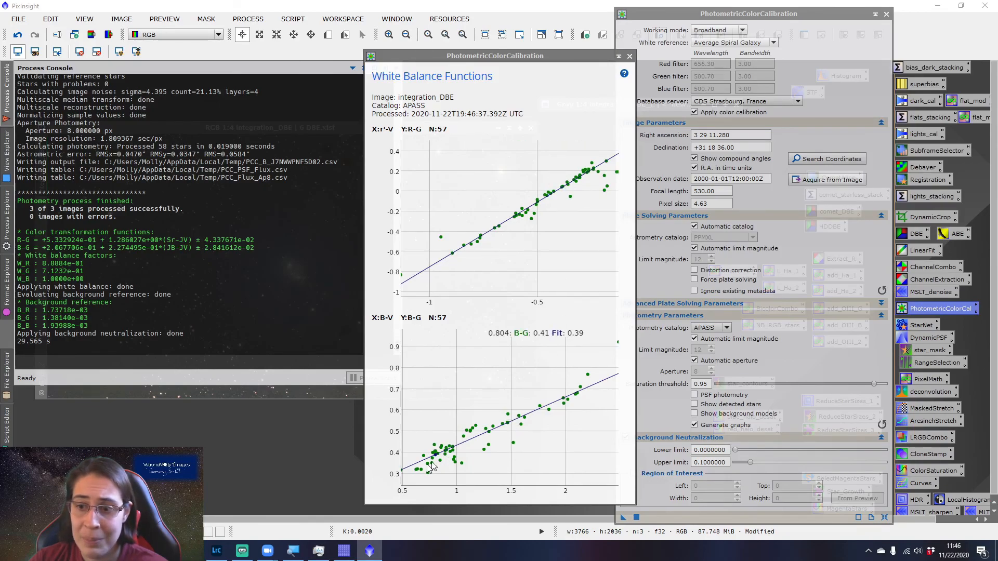
# - Close the White Balance Functions graph and reposition the calibrated colour image
pyautogui.click(629, 59)
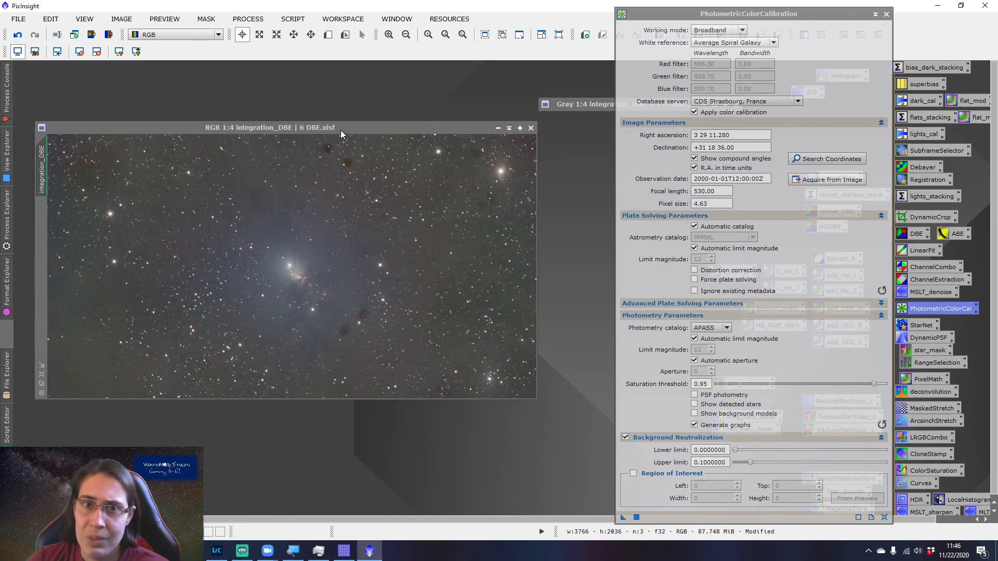
pyautogui.moveTo(341, 130); pyautogui.dragTo(349, 135)
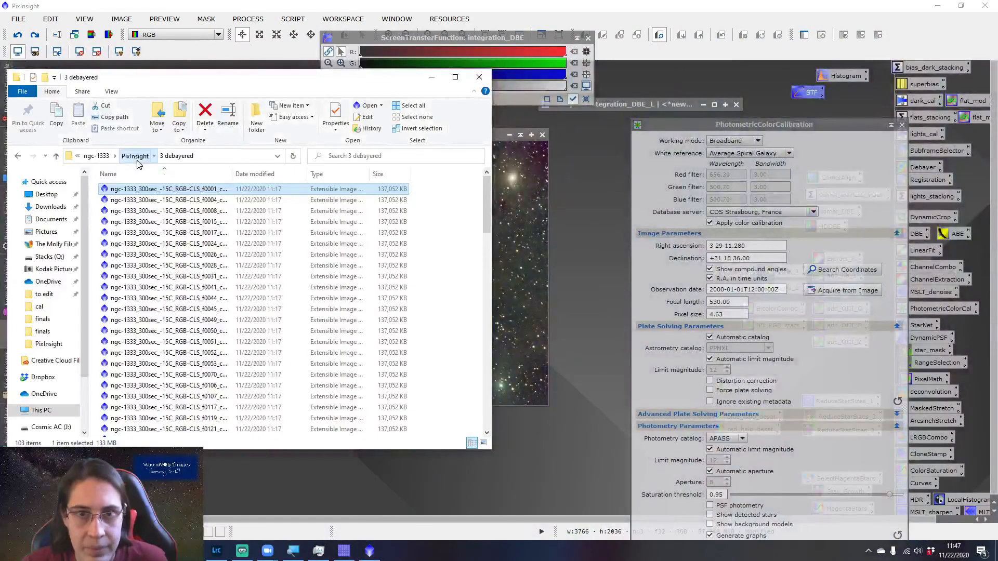
# - Open 5 integration.xisf from the PixInsight folder, view it with a linked auto-stretch for comparison, and close it
pyautogui.click(134, 155)
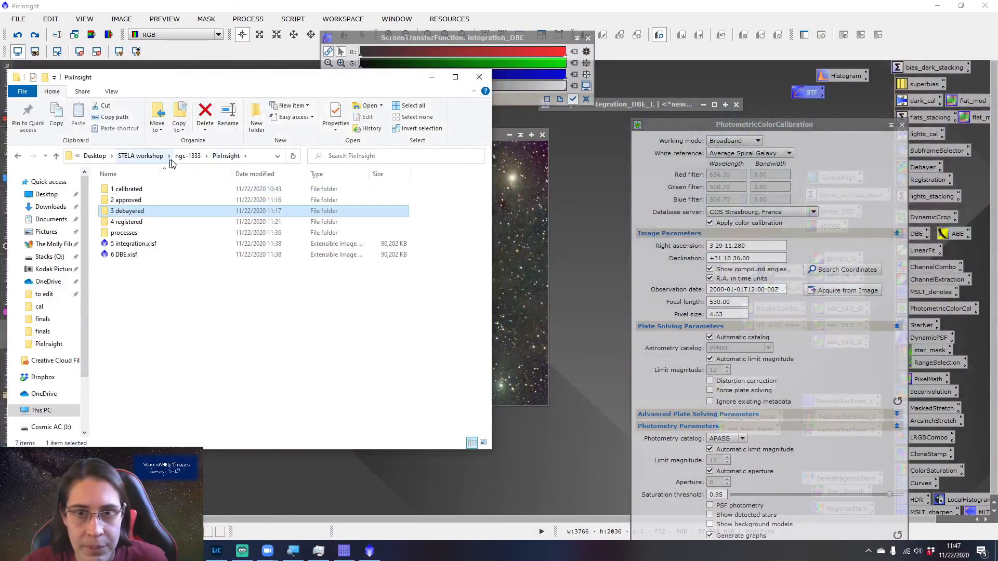
pyautogui.click(154, 244)
pyautogui.moveTo(154, 248); pyautogui.dragTo(535, 256)
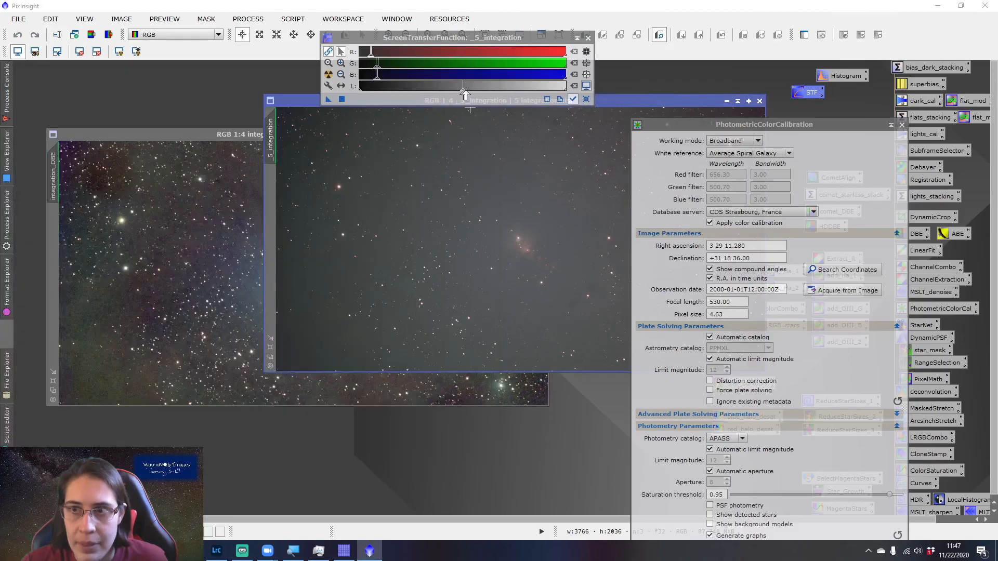
pyautogui.moveTo(340, 100); pyautogui.dragTo(148, 169)
pyautogui.click(328, 74)
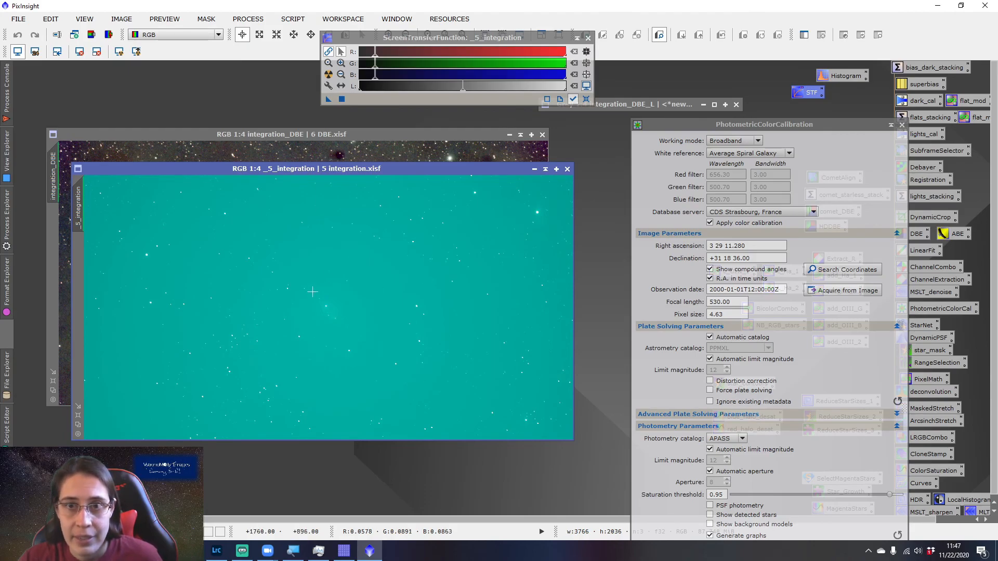
pyautogui.click(567, 169)
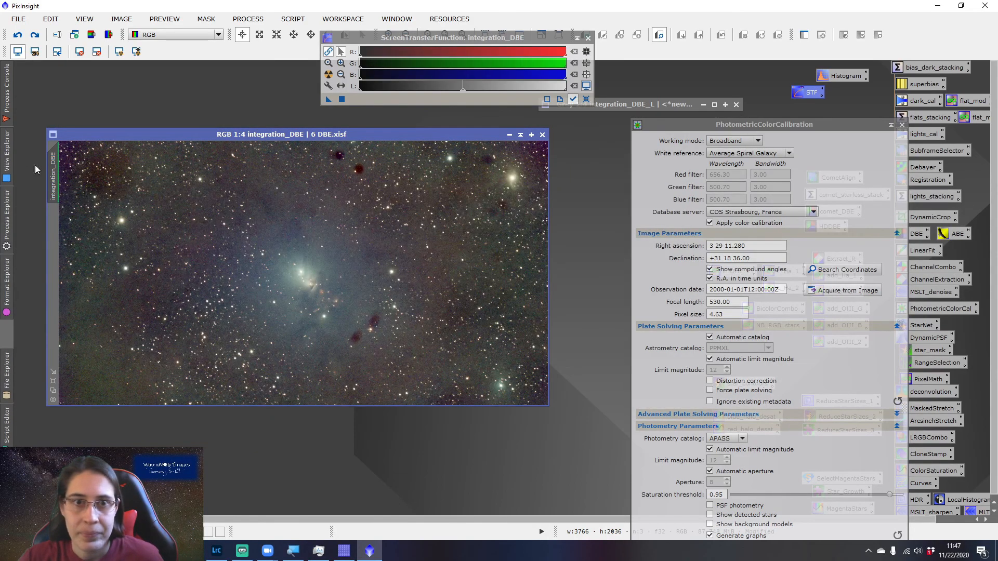
# - Redo the PhotometricColorCalibration on integration_DBE, refresh its linked auto-stretch and close ScreenTransferFunction
pyautogui.rightClick(50, 170)
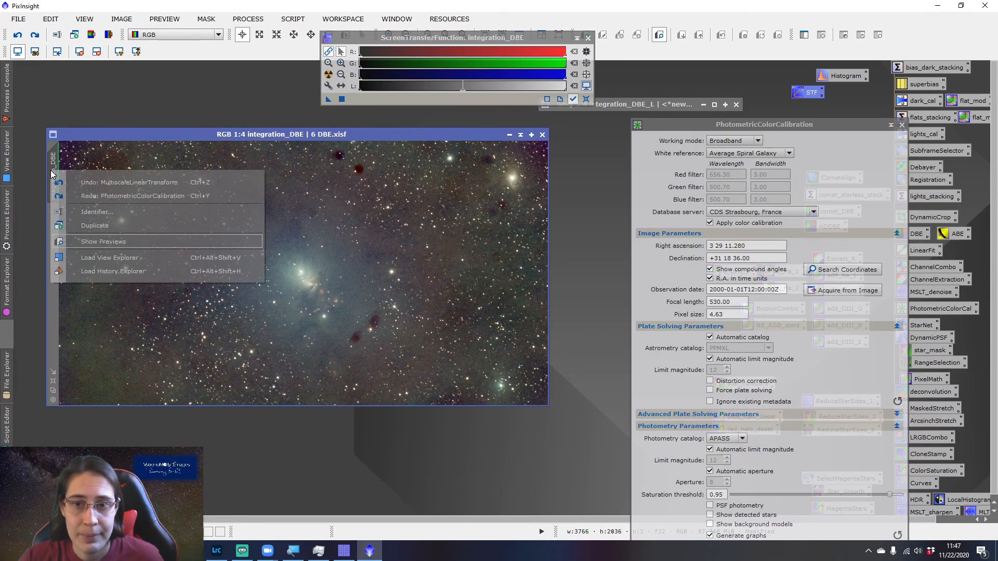
pyautogui.click(111, 197)
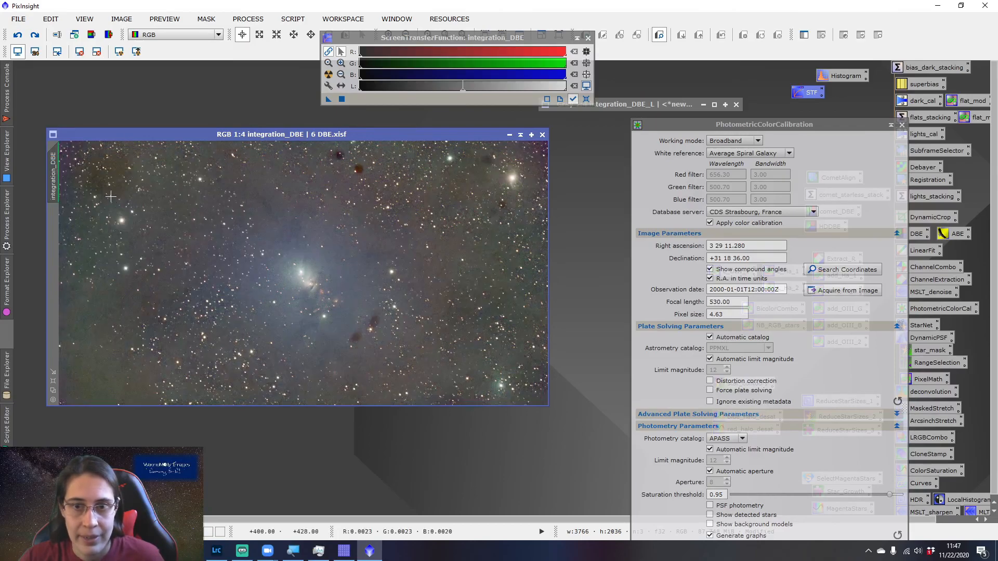
pyautogui.click(116, 54)
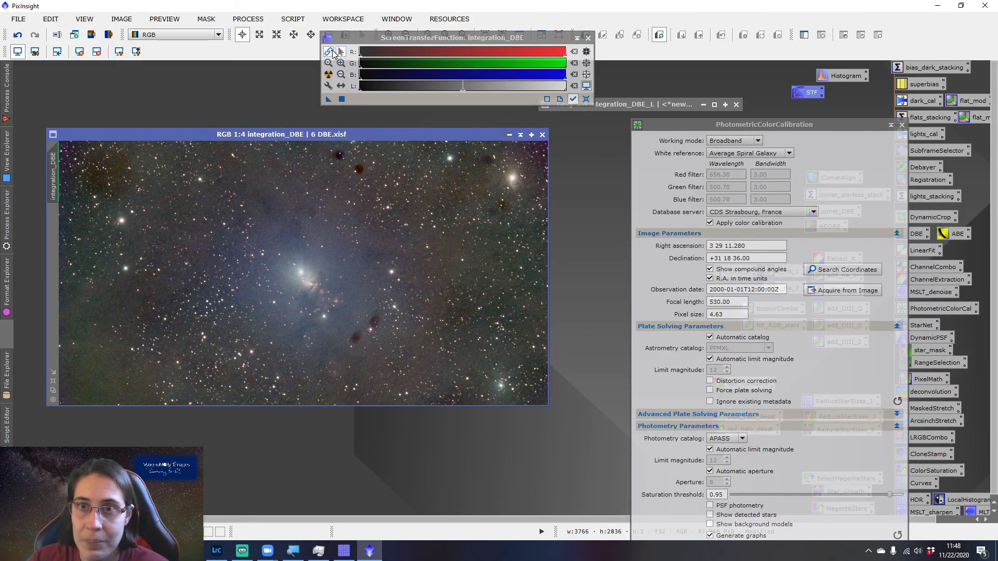
pyautogui.click(328, 74)
pyautogui.click(588, 38)
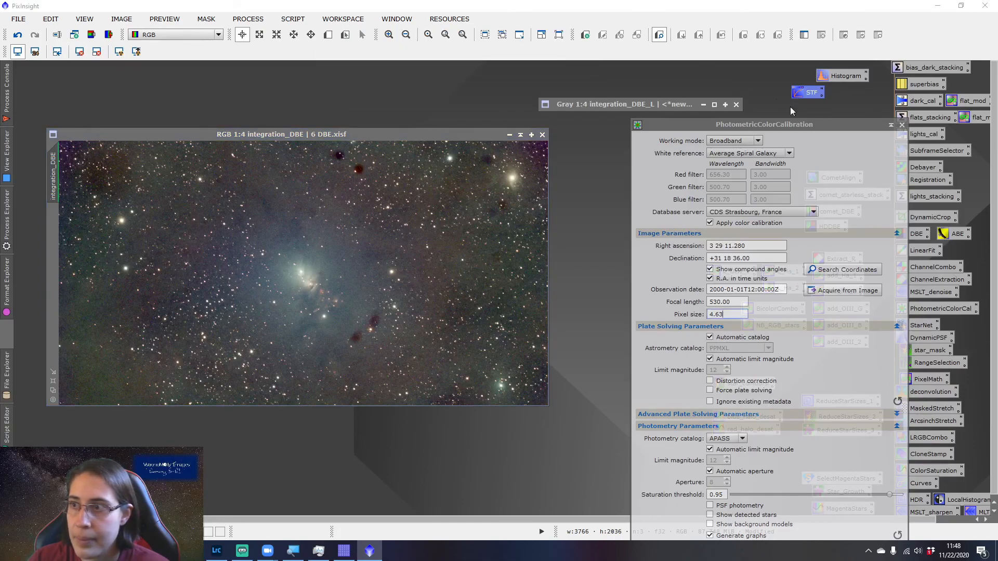
# - Close the PhotometricColorCalibration window and move the colour image higher in the workspace
pyautogui.moveTo(793, 124); pyautogui.dragTo(798, 36)
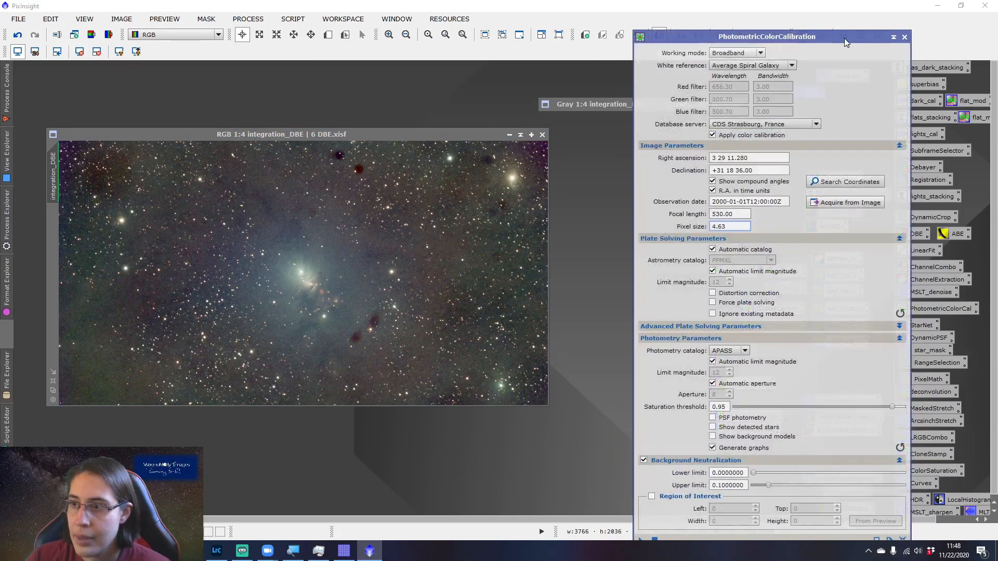
pyautogui.click(904, 36)
pyautogui.moveTo(458, 132); pyautogui.dragTo(451, 98)
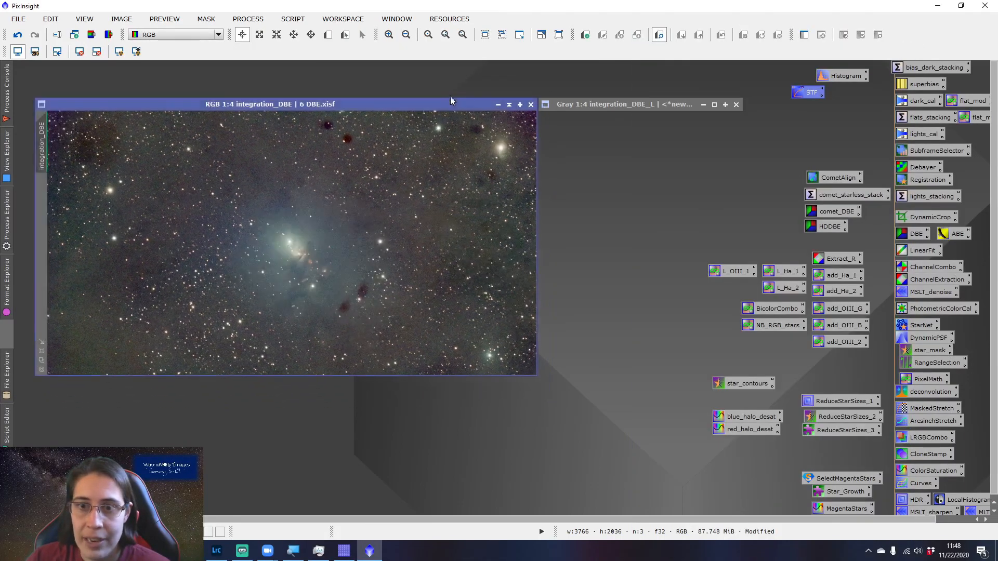
# - Examine the nebula core, surrounding background and star colours of the calibrated image at 2:1 magnification
pyautogui.scroll(4, 433, 247)
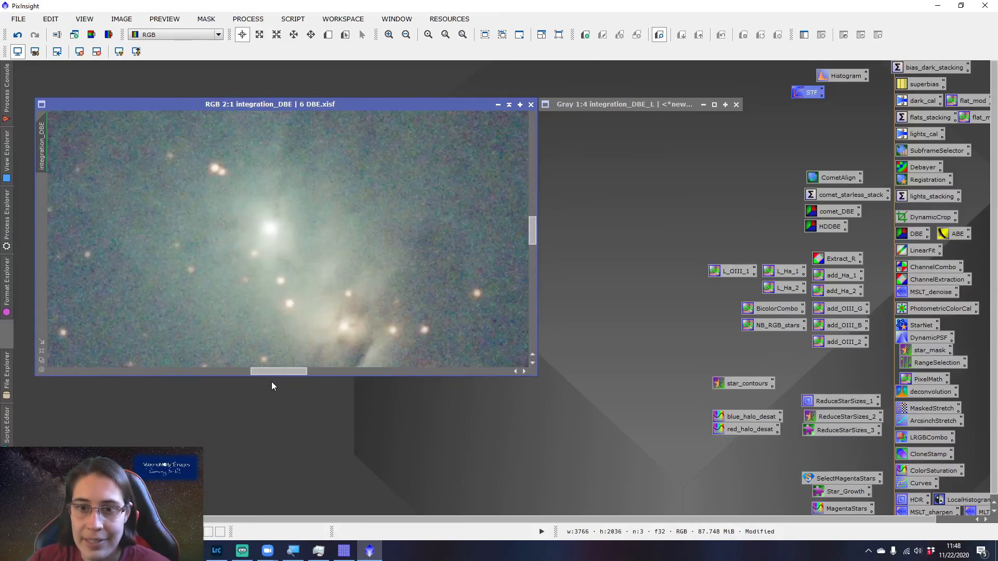
pyautogui.moveTo(273, 371); pyautogui.dragTo(104, 373)
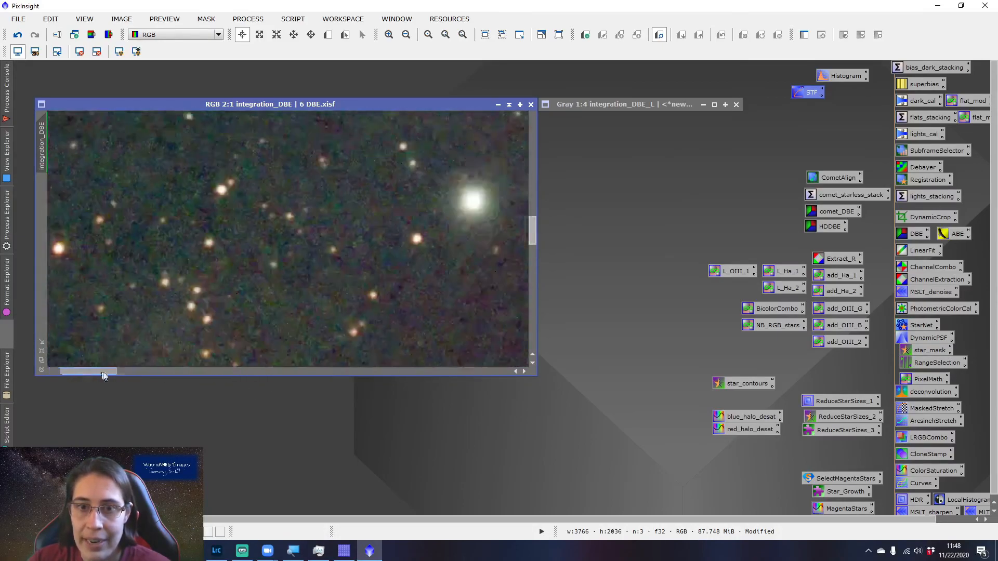
pyautogui.scroll(-4, 269, 339)
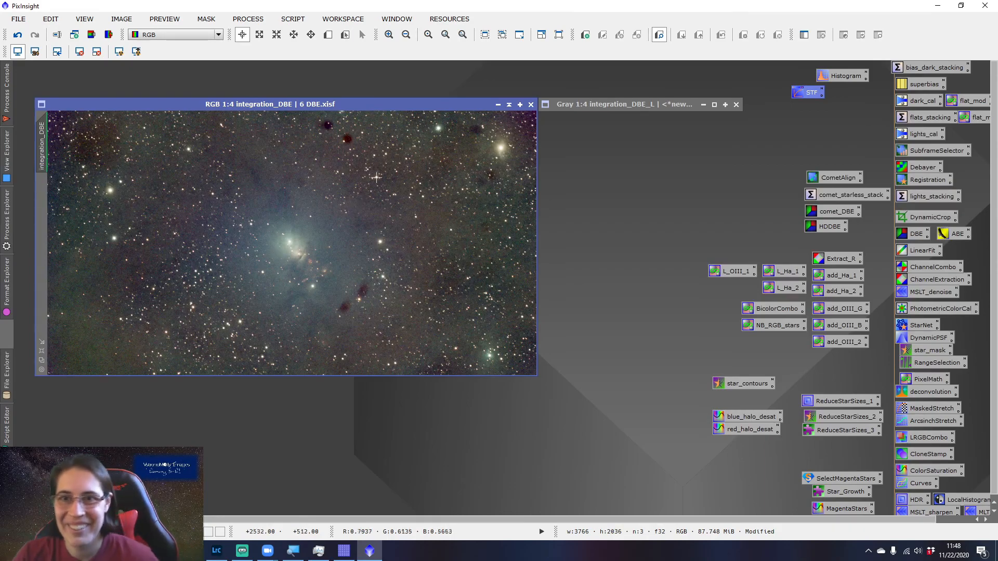
pyautogui.moveTo(386, 104); pyautogui.dragTo(391, 126)
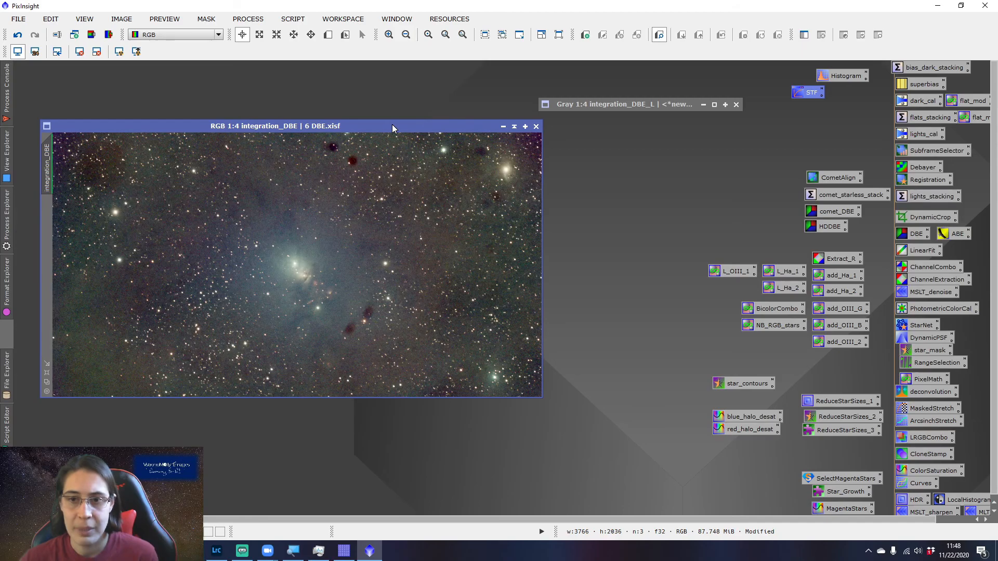
pyautogui.scroll(4, 423, 335)
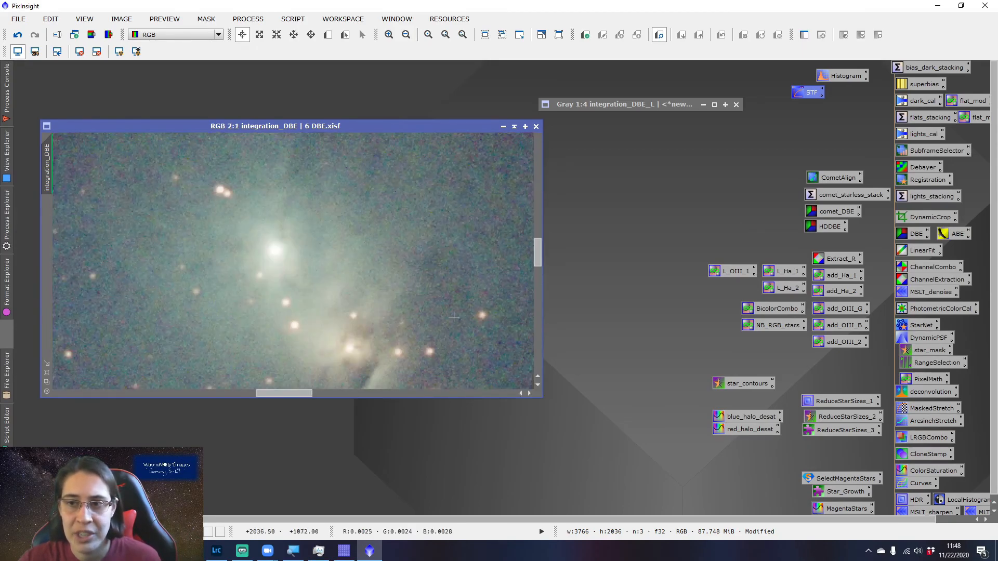
pyautogui.moveTo(538, 263); pyautogui.dragTo(538, 285)
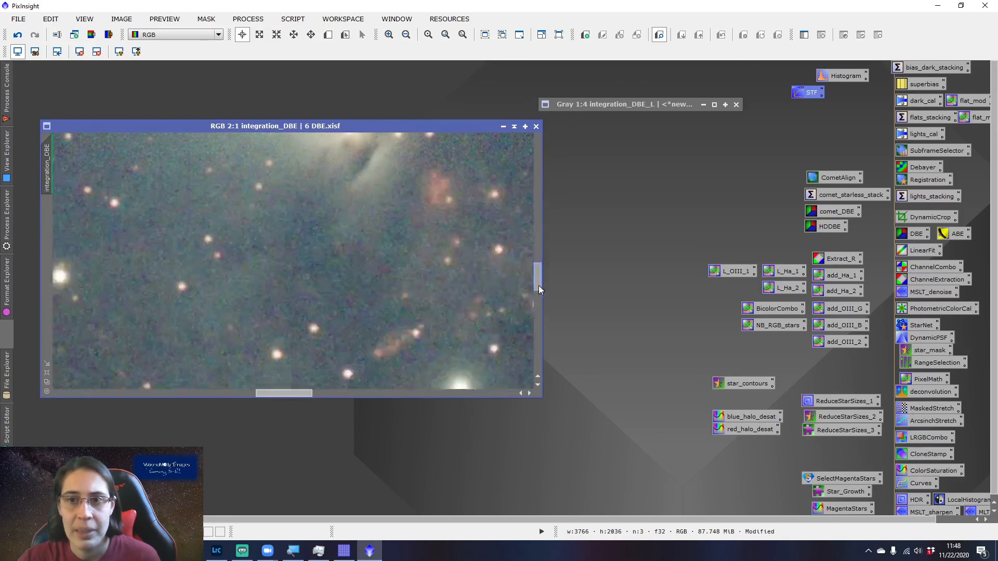
pyautogui.scroll(-4, 446, 280)
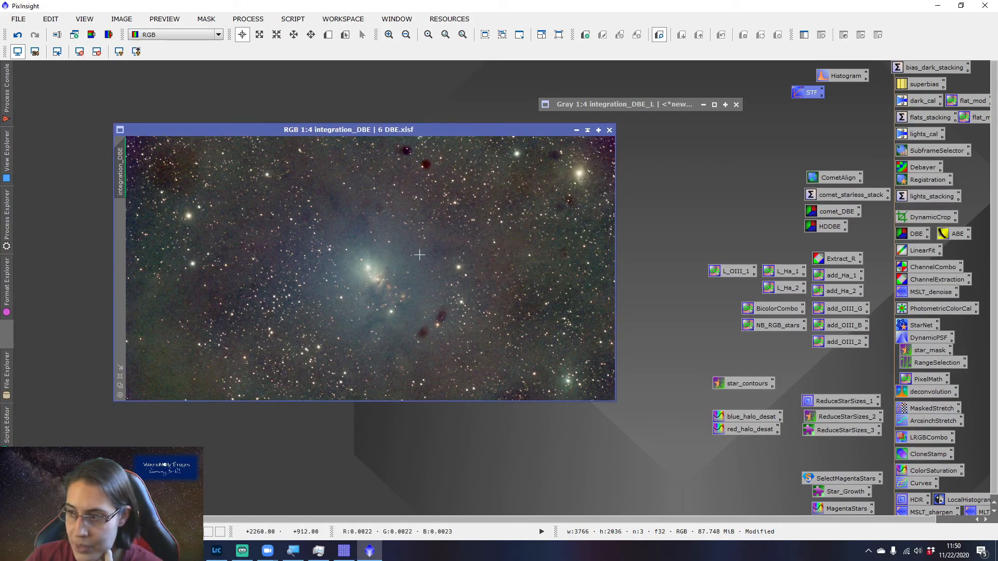
pyautogui.moveTo(428, 132); pyautogui.dragTo(393, 139)
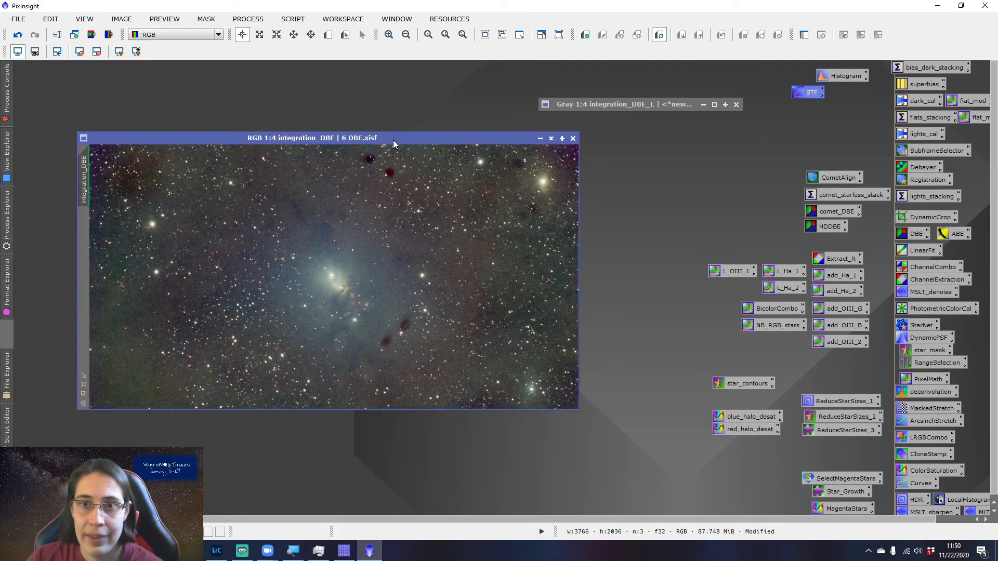
pyautogui.moveTo(393, 139); pyautogui.dragTo(362, 125)
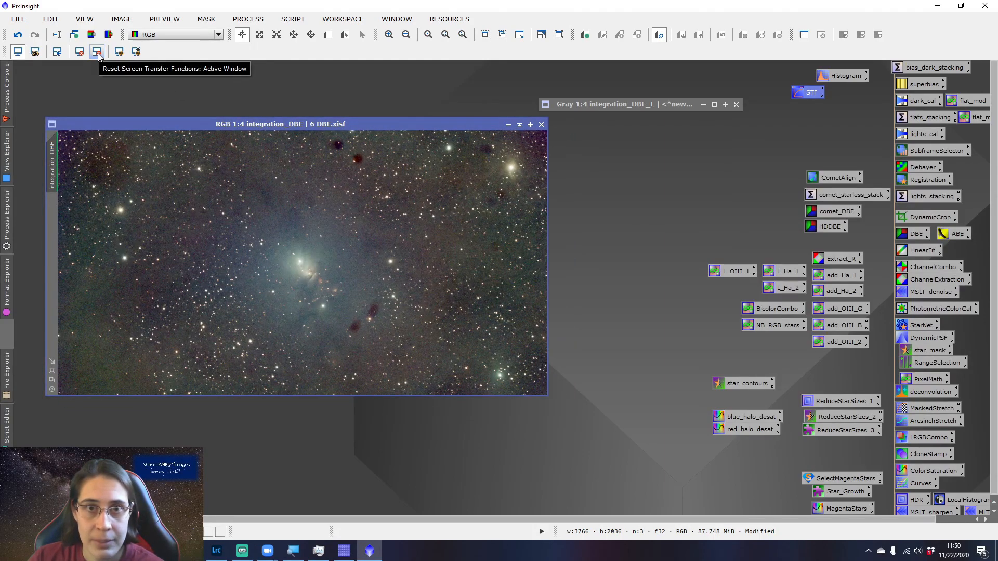
# - Reset the colour image's screen stretch and open HistogramTransformation with active-view tracking enabled
pyautogui.click(97, 53)
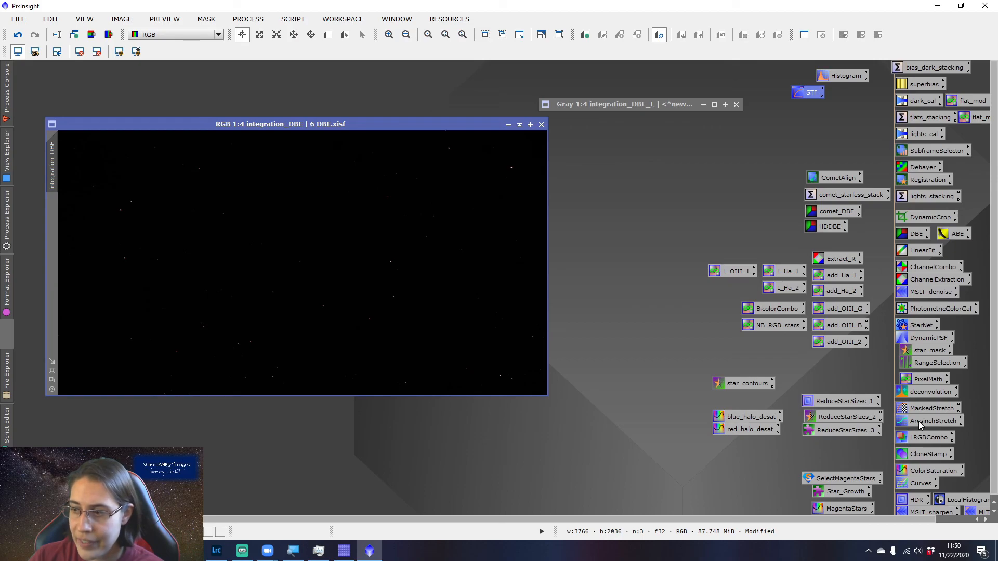
pyautogui.doubleClick(838, 77)
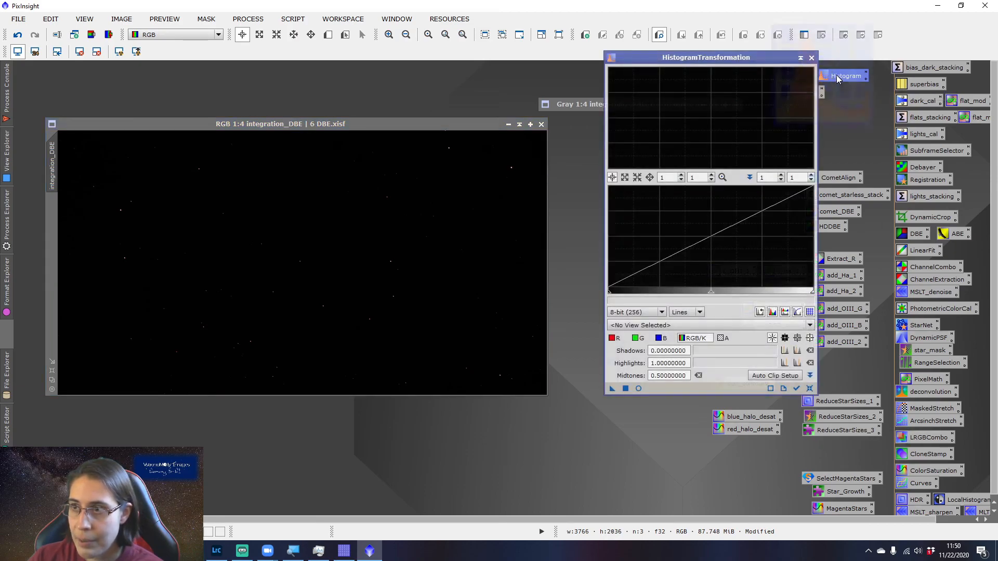
pyautogui.click(796, 389)
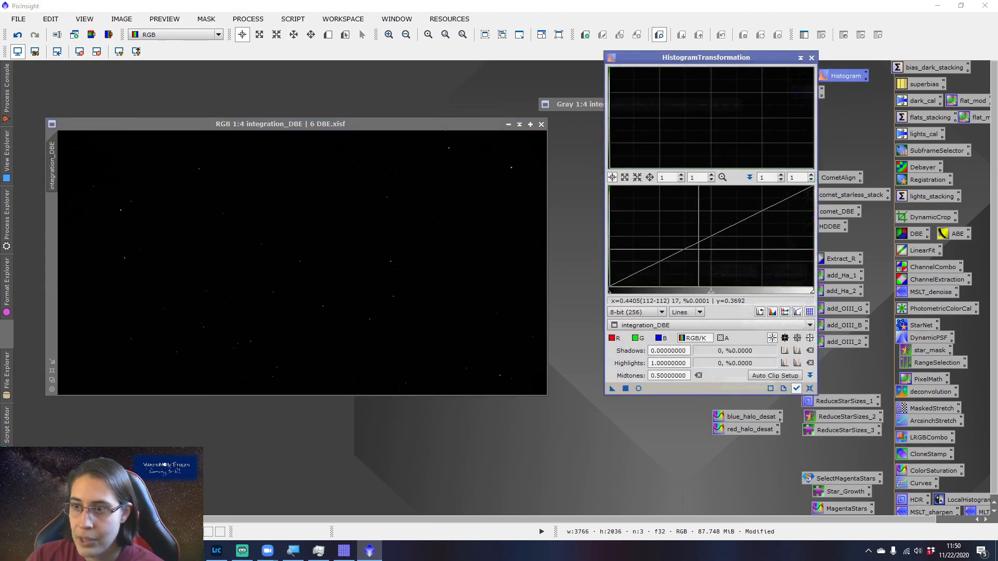
# - Examine the linear image's histogram peak at 8x horizontal zoom, restore 1x, and collapse HistogramTransformation beside the image
pyautogui.click(672, 178)
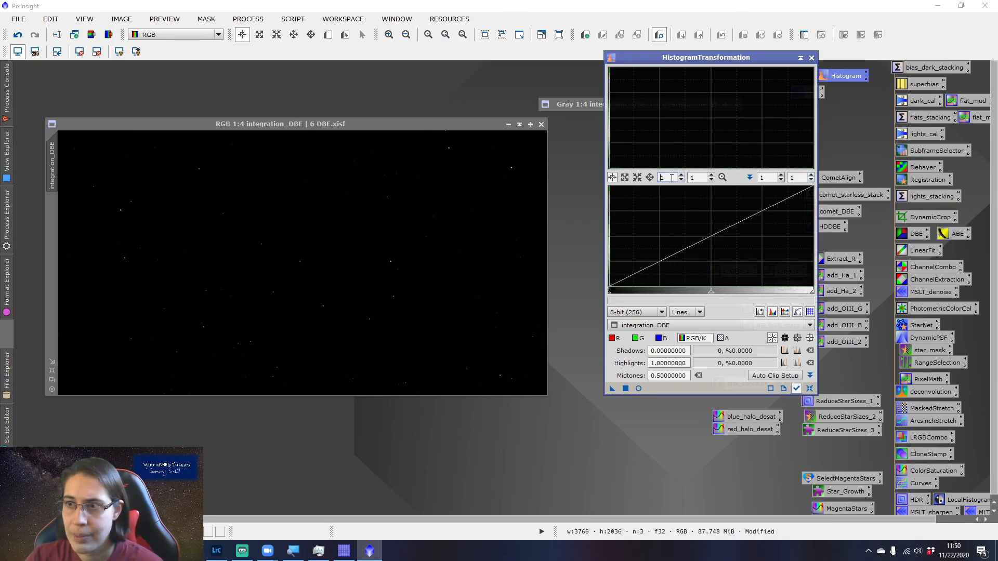
pyautogui.scroll(7, 672, 179)
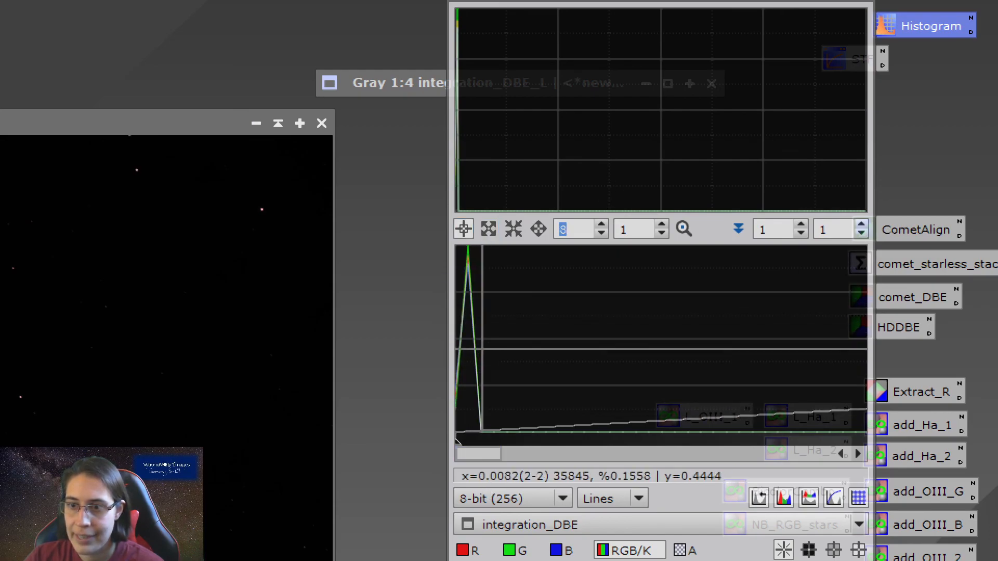
pyautogui.scroll(-7, 579, 238)
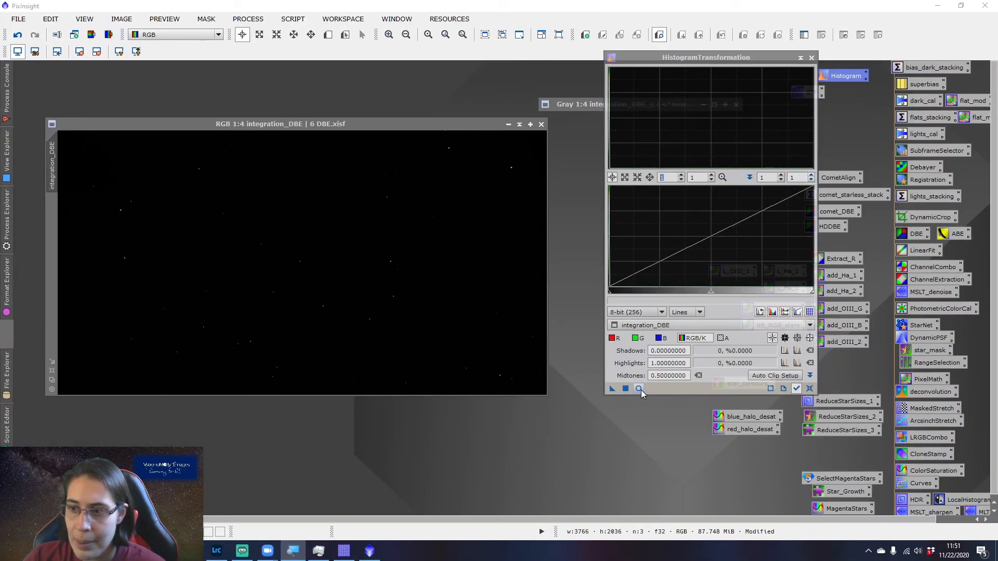
pyautogui.click(799, 59)
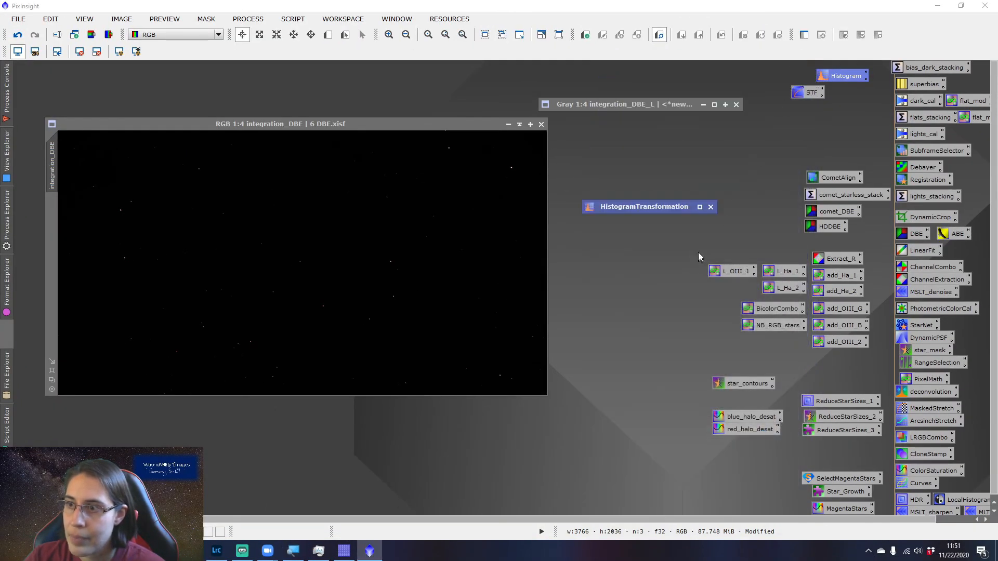
pyautogui.moveTo(666, 208); pyautogui.dragTo(687, 130)
pyautogui.moveTo(446, 124); pyautogui.dragTo(435, 145)
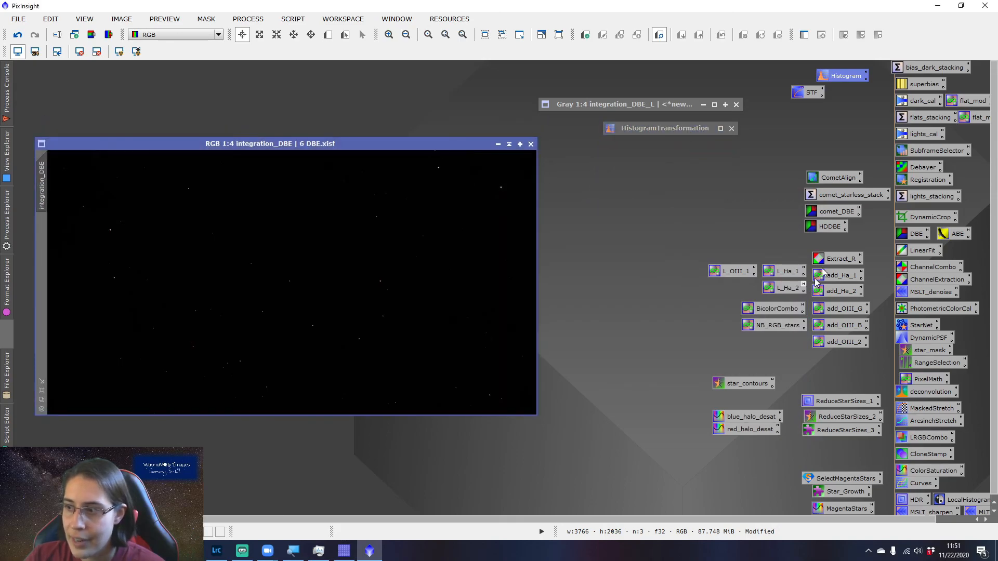
# - Apply an ArcsinhStretch to the colour image with stretch factor 4.09, black point 0 and highlight protection, and close the process
pyautogui.doubleClick(919, 422)
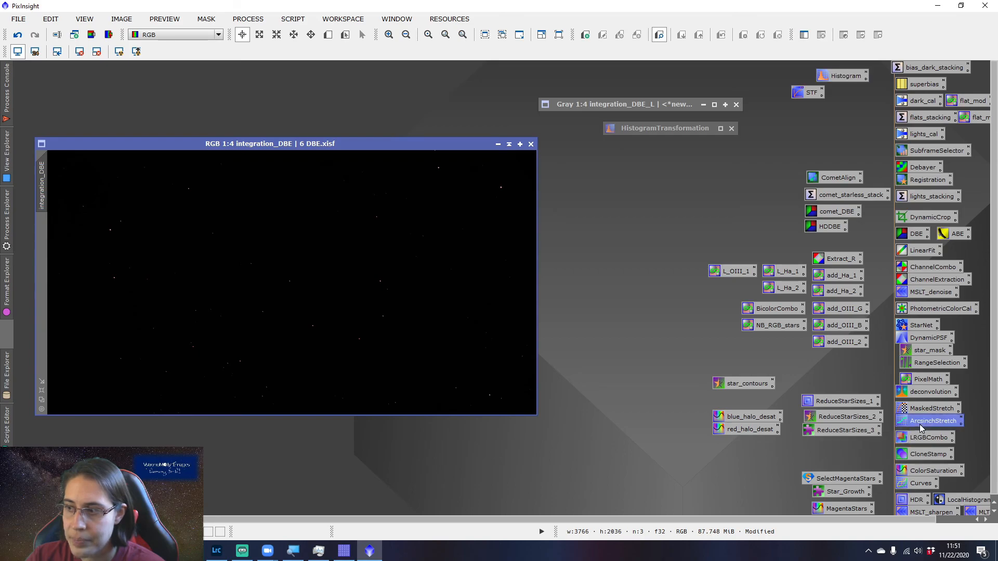
pyautogui.click(248, 19)
pyautogui.moveTo(301, 22)
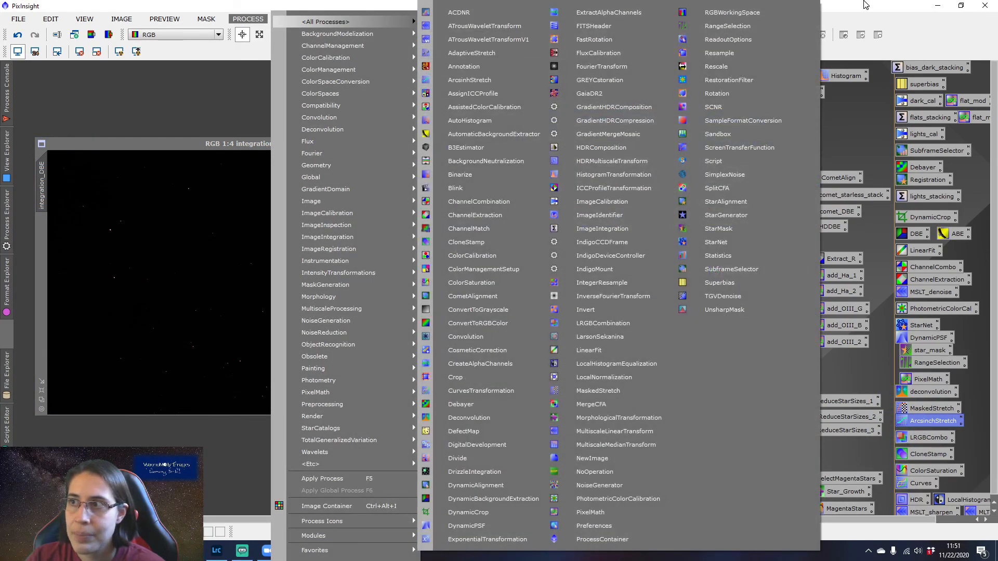
pyautogui.click(865, 4)
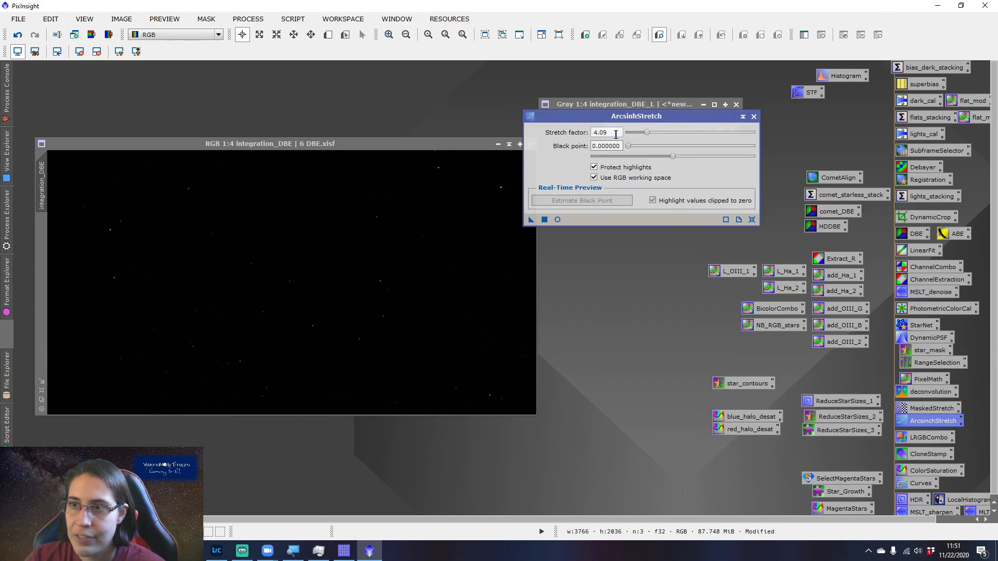
pyautogui.click(545, 219)
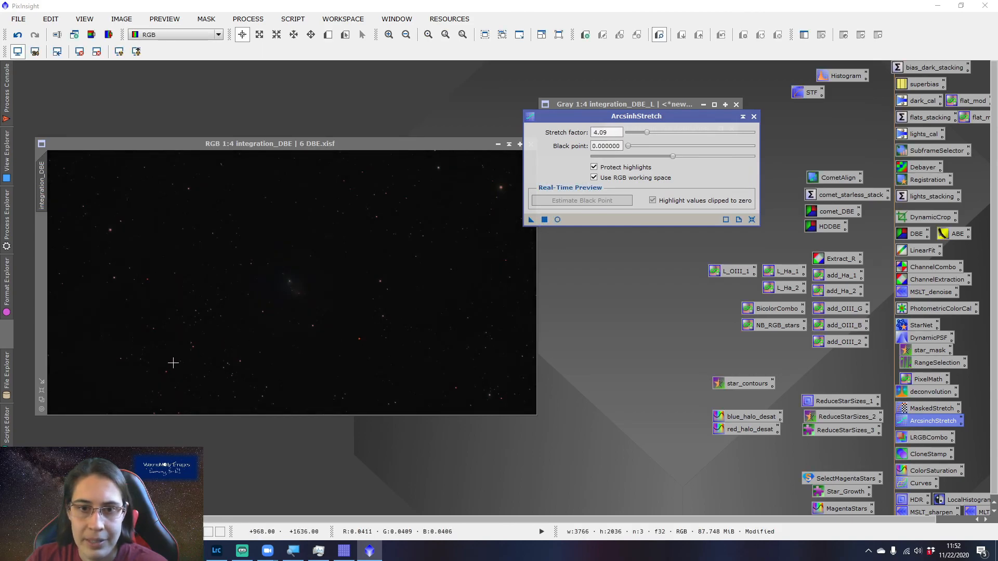
pyautogui.click(753, 117)
# - Open HistogramTransformation for the colour image with its real-time preview, and arrange both windows side by side
pyautogui.doubleClick(838, 77)
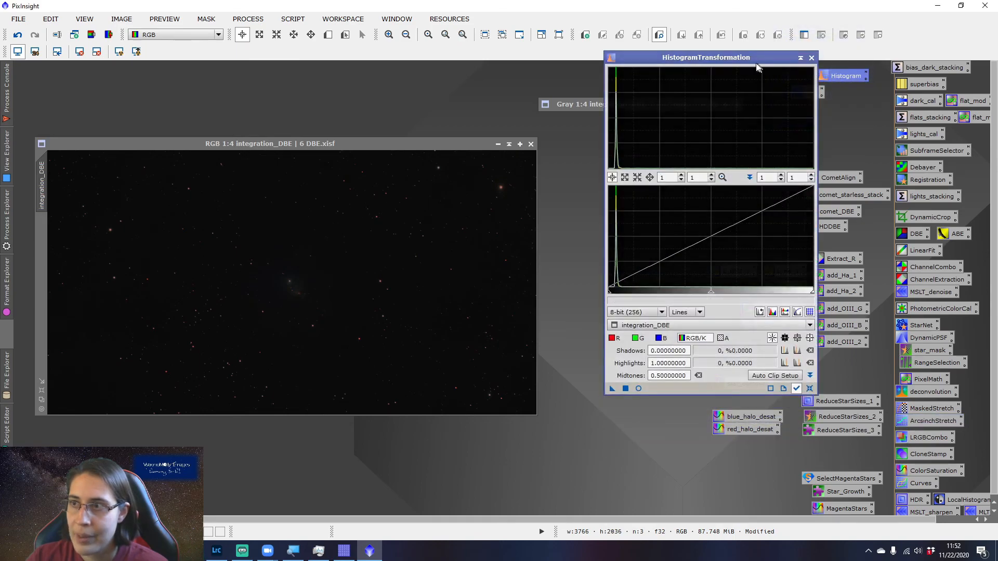
pyautogui.moveTo(751, 58); pyautogui.dragTo(694, 123)
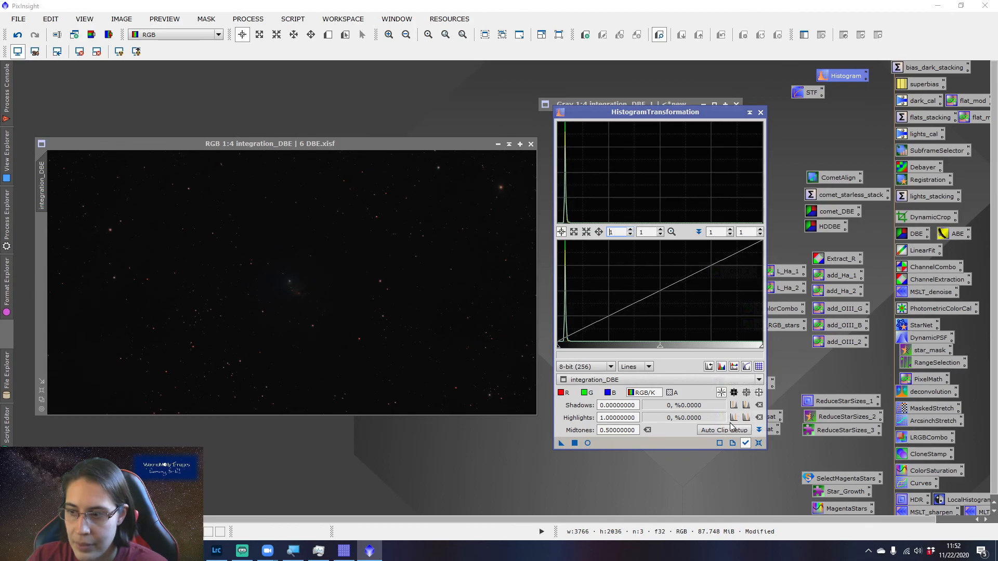
pyautogui.click(588, 444)
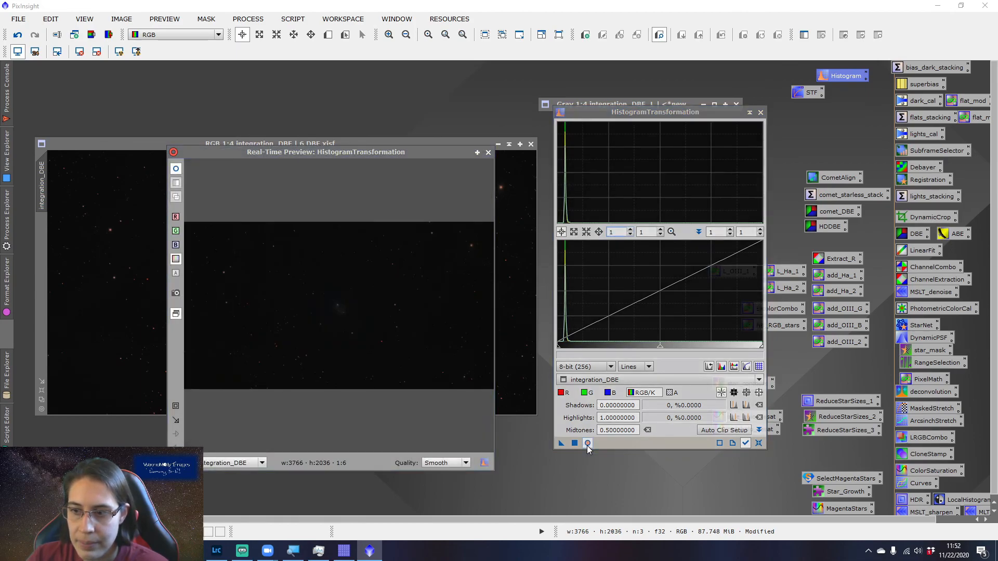
pyautogui.moveTo(398, 157); pyautogui.dragTo(415, 161)
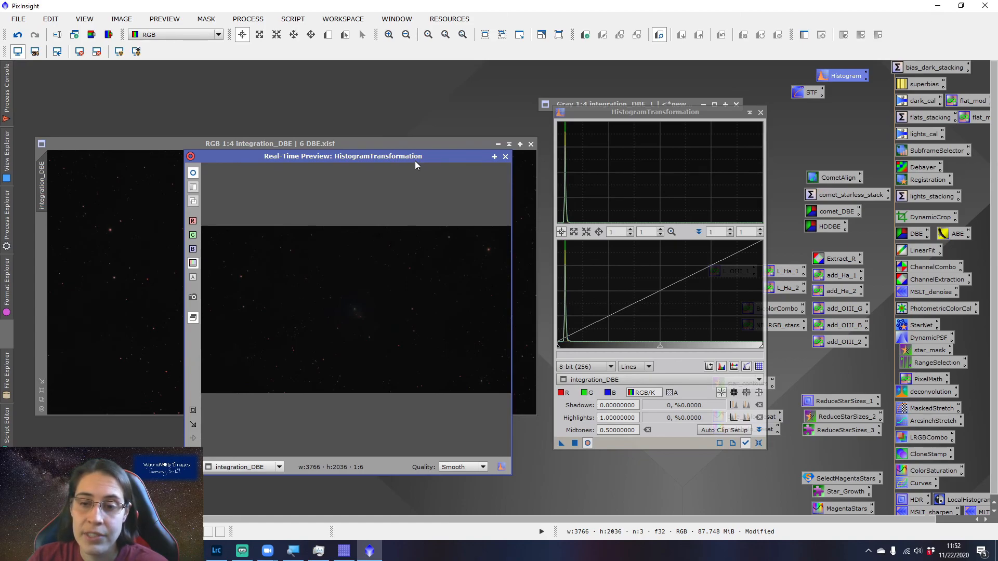
pyautogui.moveTo(416, 158); pyautogui.dragTo(427, 162)
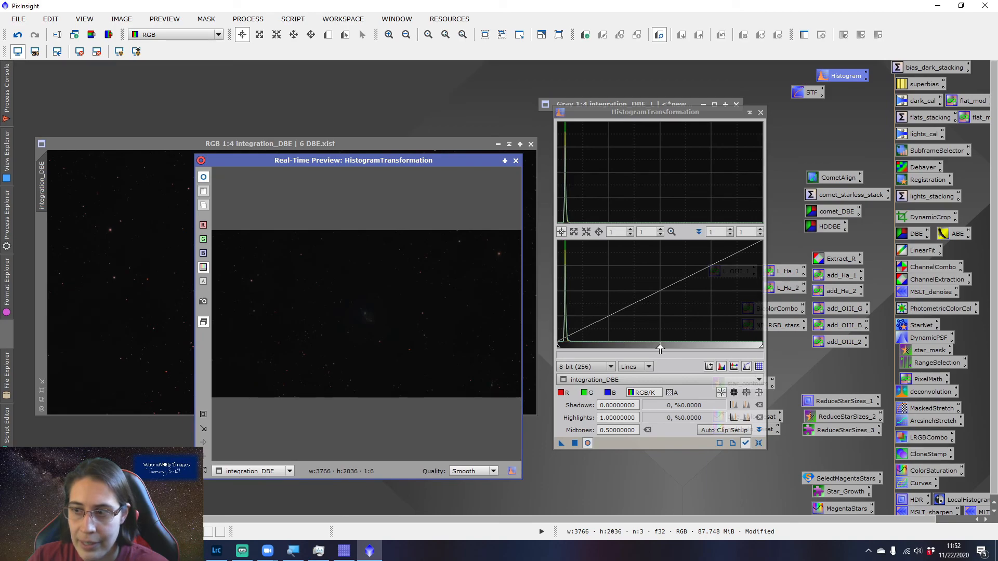
# - Stretch the colour image with HistogramTransformation midtones at about 0.243, and reset the process parameters
pyautogui.moveTo(661, 347); pyautogui.dragTo(607, 351)
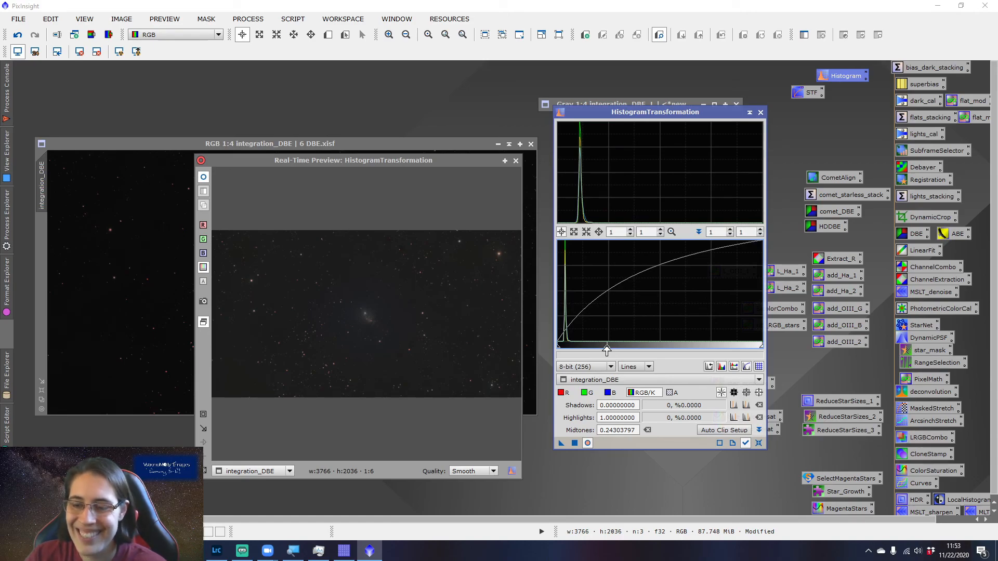
pyautogui.click(575, 443)
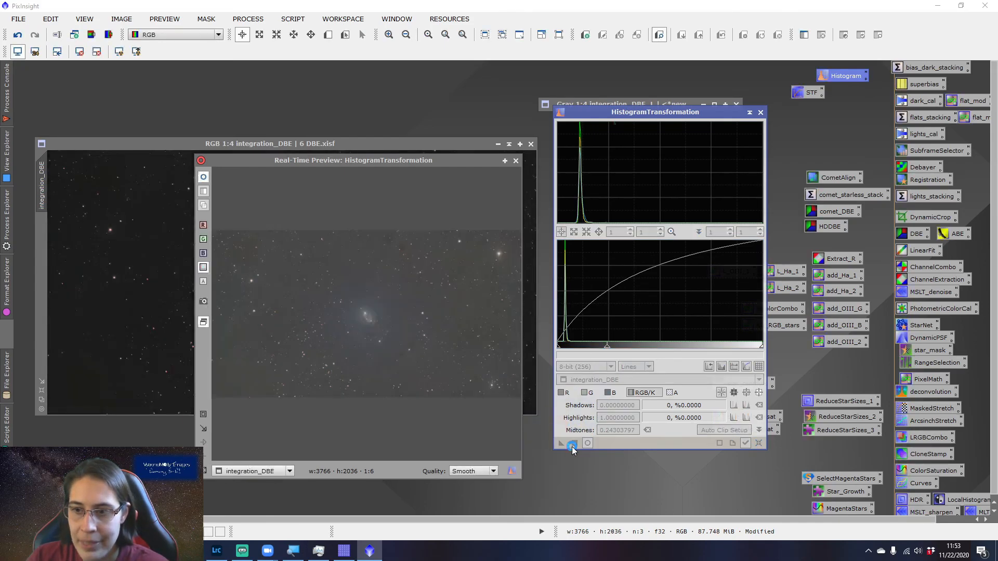
pyautogui.click(759, 443)
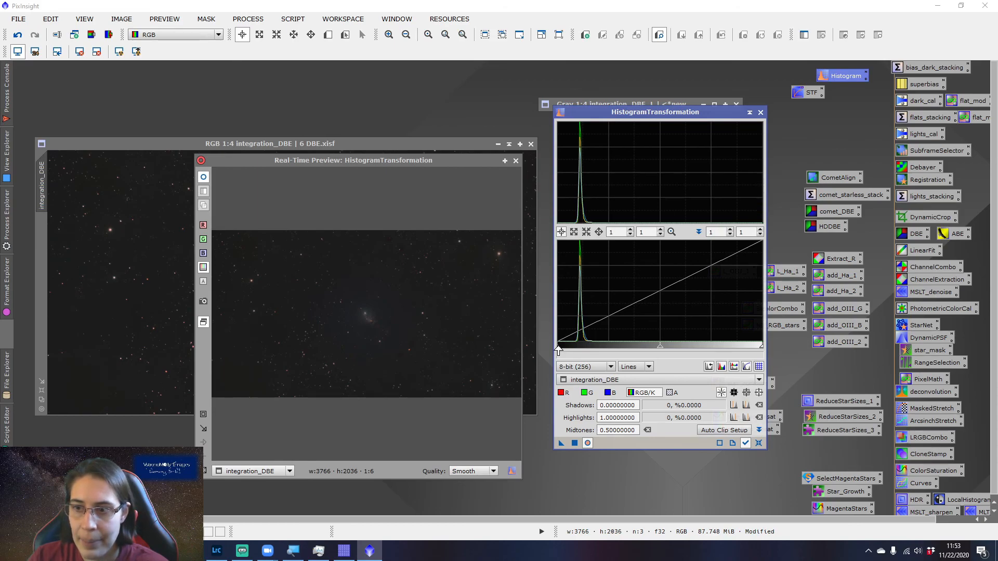
# - Apply a histogram stretch with shadows at about 0.053 and midtones at about 0.243, and reset the parameters
pyautogui.moveTo(559, 349); pyautogui.dragTo(568, 350)
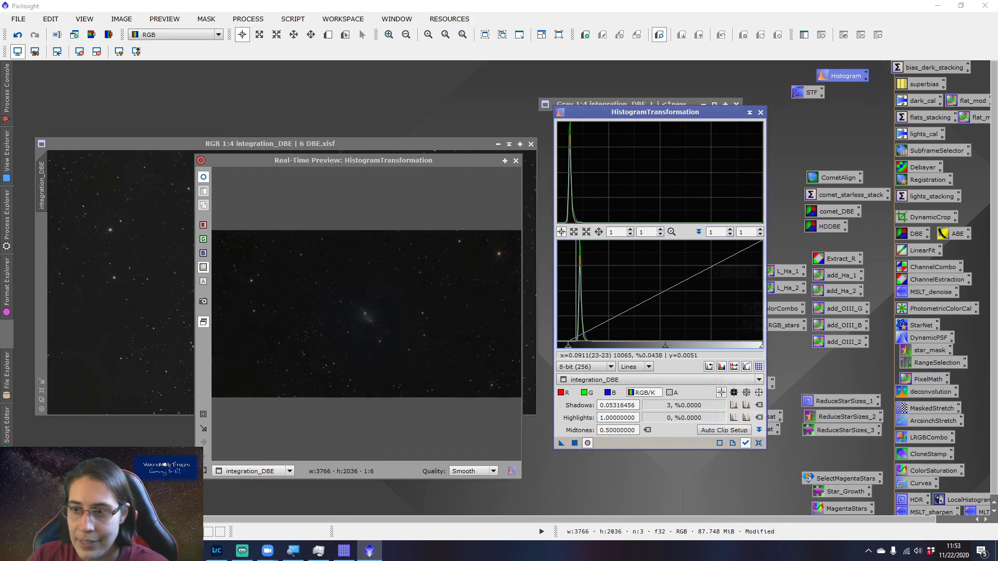
pyautogui.moveTo(664, 351); pyautogui.dragTo(616, 353)
pyautogui.click(575, 443)
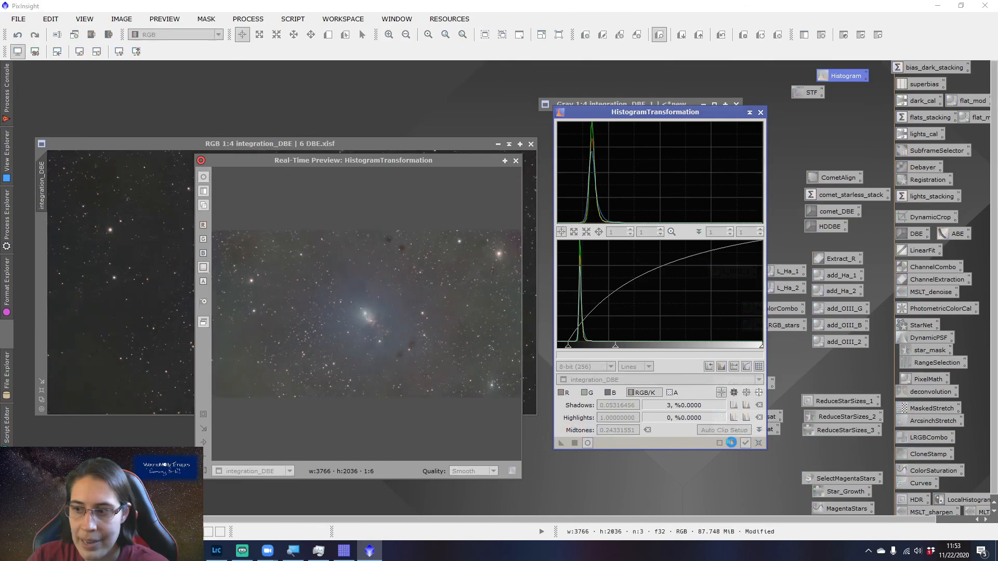
pyautogui.click(758, 443)
# - Apply a histogram stretch with shadows at about 0.084 and midtones at about 0.395, and reset the parameters
pyautogui.moveTo(559, 349); pyautogui.dragTo(575, 349)
pyautogui.moveTo(669, 350); pyautogui.dragTo(649, 350)
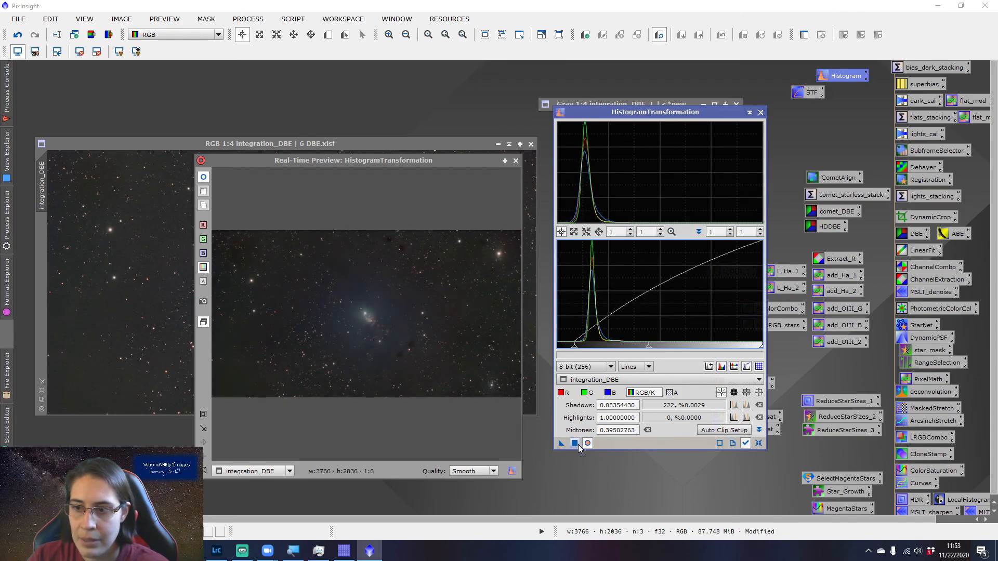
pyautogui.click(758, 445)
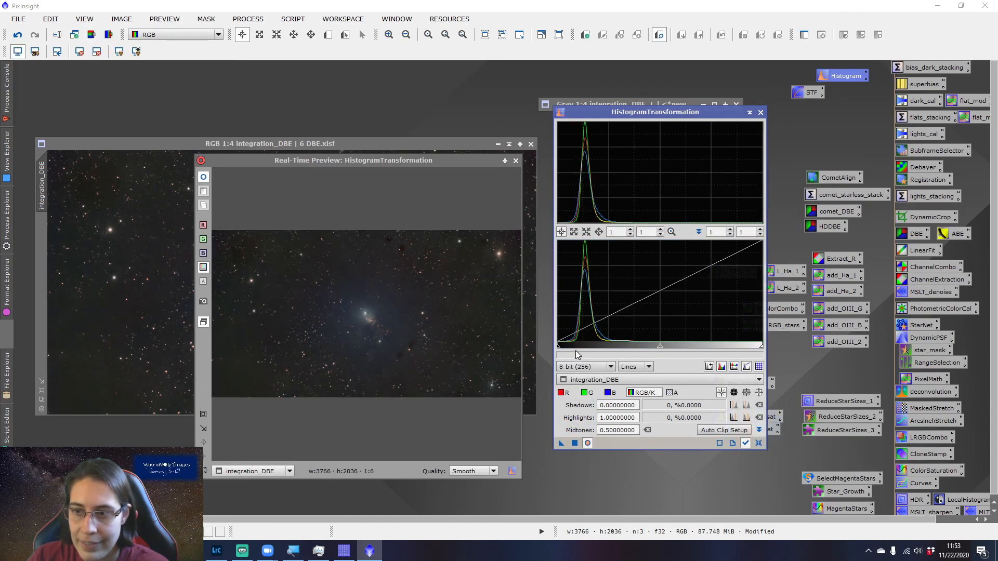
# - Apply a fine histogram stretch with shadows at about 0.035 and midtones at about 0.451, and reset the parameters
pyautogui.moveTo(559, 350); pyautogui.dragTo(565, 351)
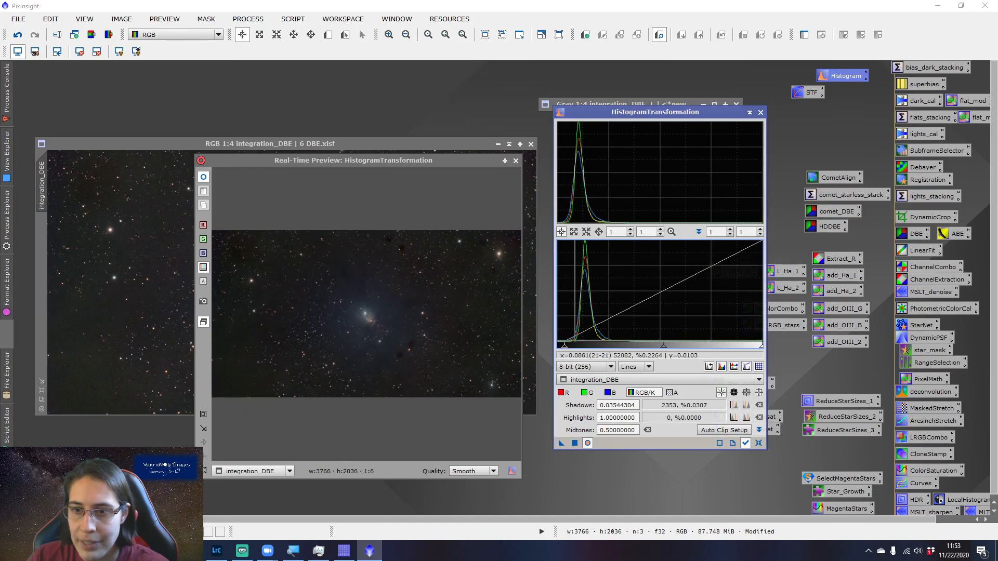
pyautogui.moveTo(664, 346); pyautogui.dragTo(653, 352)
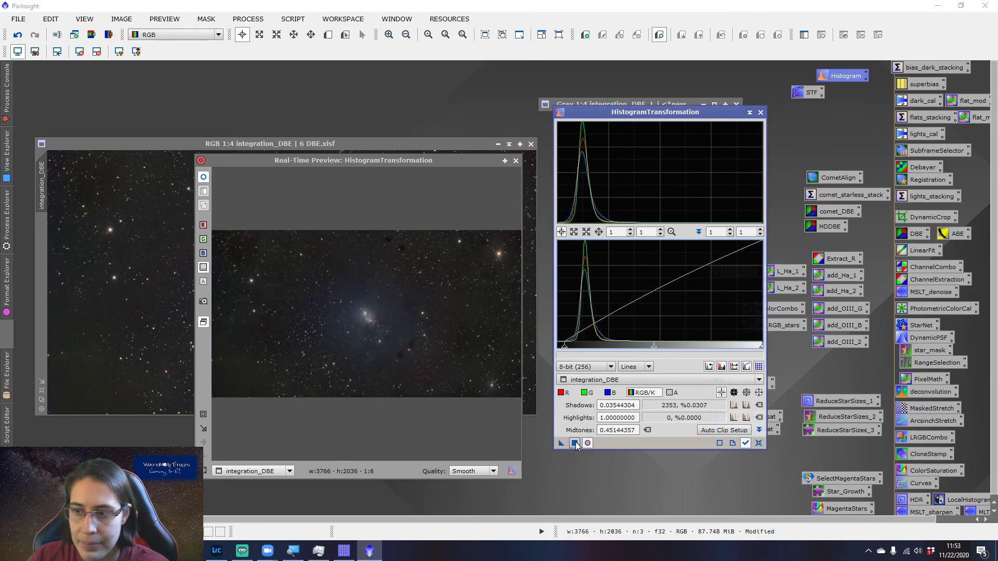
pyautogui.click(759, 444)
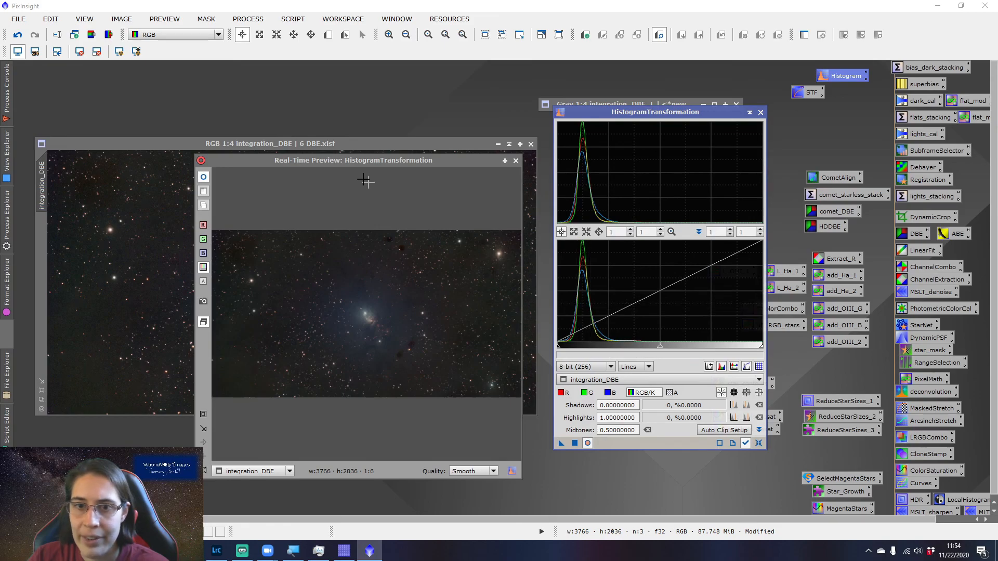
# - Close the real-time preview and HistogramTransformation, and inspect the stretched nebula and stars in the colour image
pyautogui.click(516, 162)
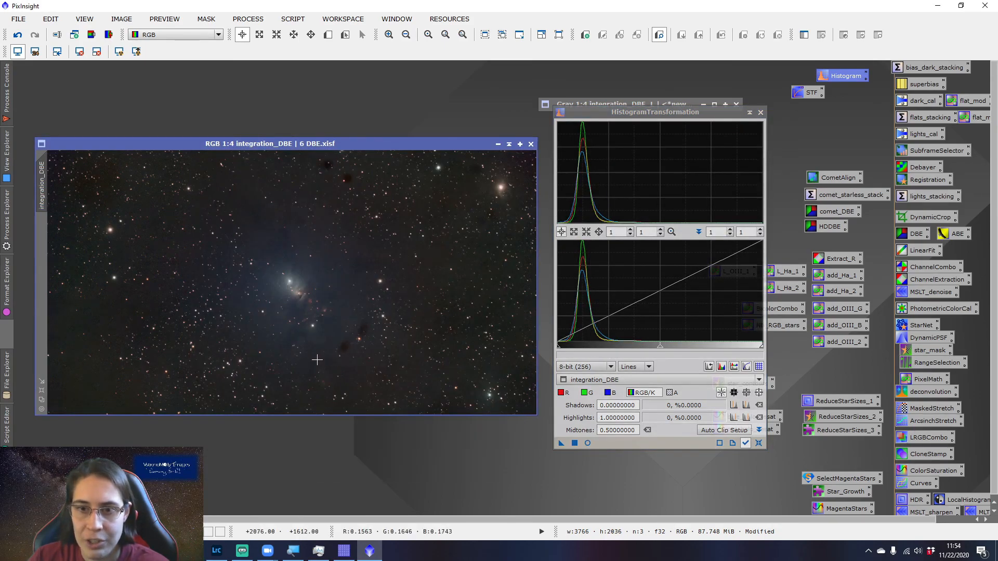
pyautogui.scroll(3, 319, 328)
pyautogui.scroll(-3, 319, 327)
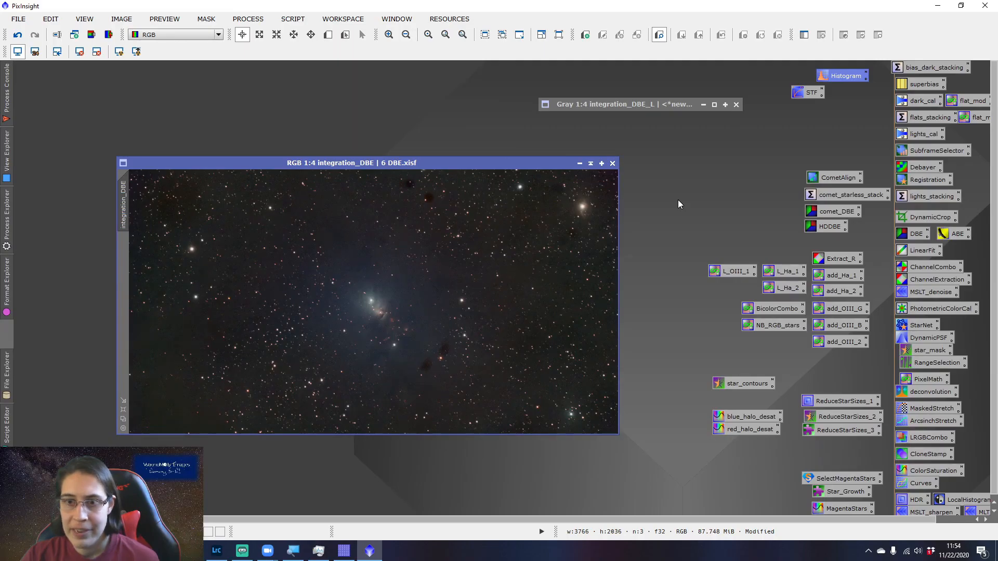
pyautogui.moveTo(530, 168); pyautogui.dragTo(496, 150)
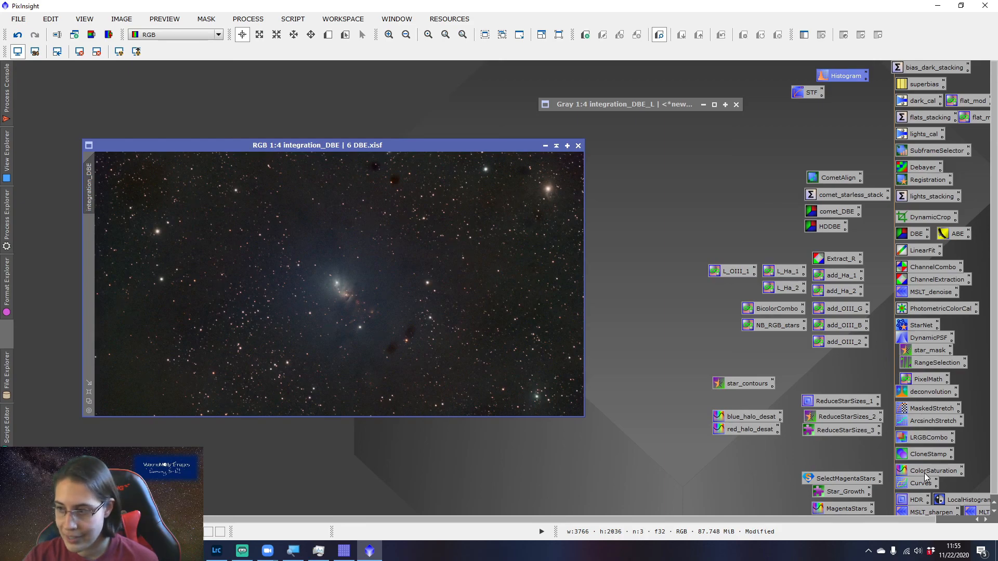
# - Open CurvesTransformation on the RGB/K channel with its real-time preview and active-view tracking enabled
pyautogui.doubleClick(907, 486)
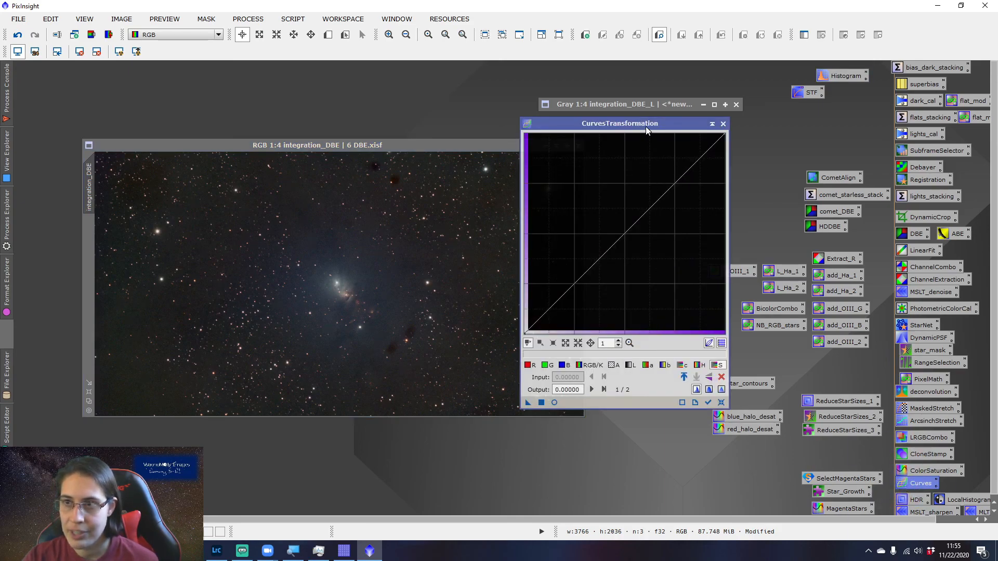
pyautogui.moveTo(646, 126); pyautogui.dragTo(763, 134)
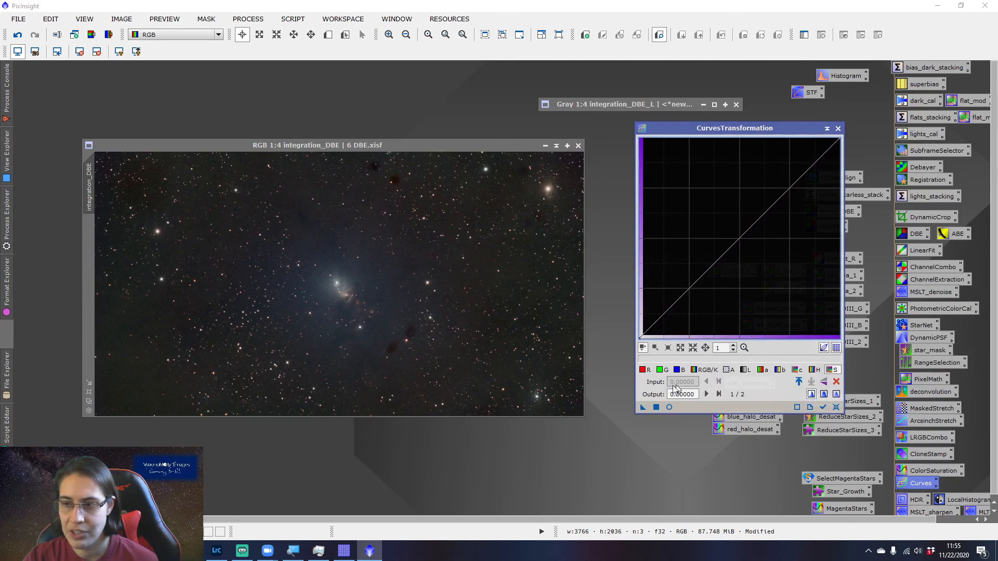
pyautogui.click(707, 370)
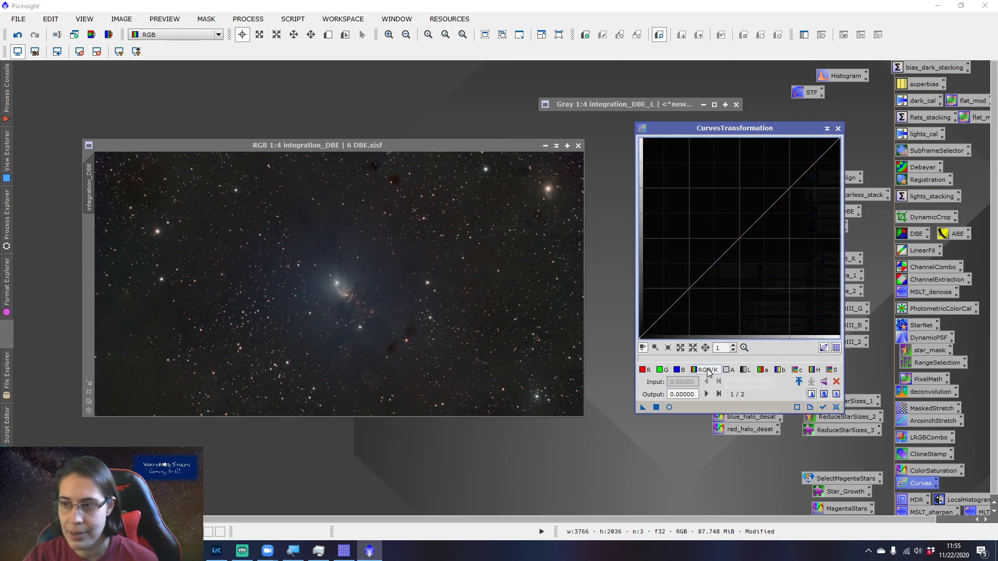
pyautogui.click(671, 407)
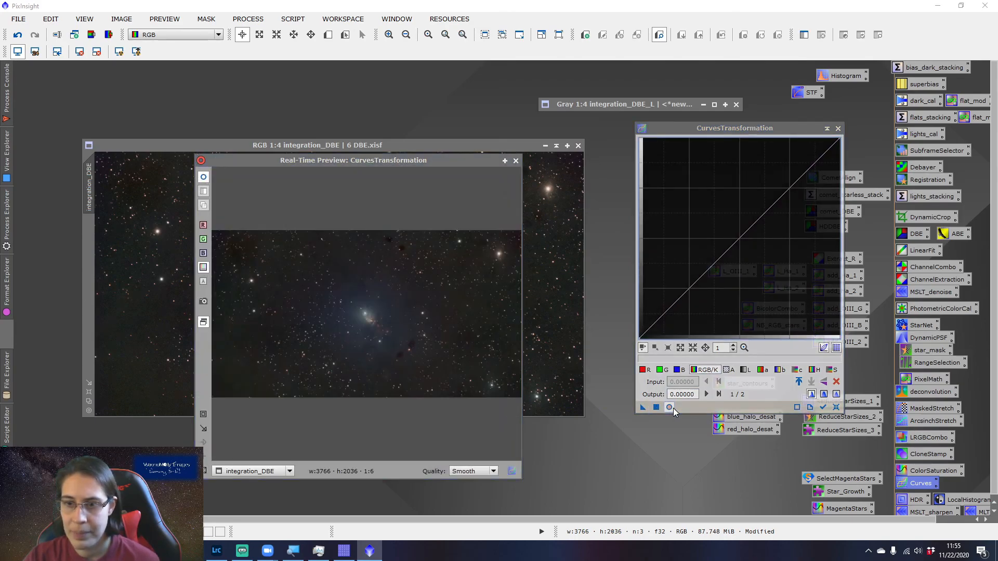
pyautogui.moveTo(458, 164); pyautogui.dragTo(510, 164)
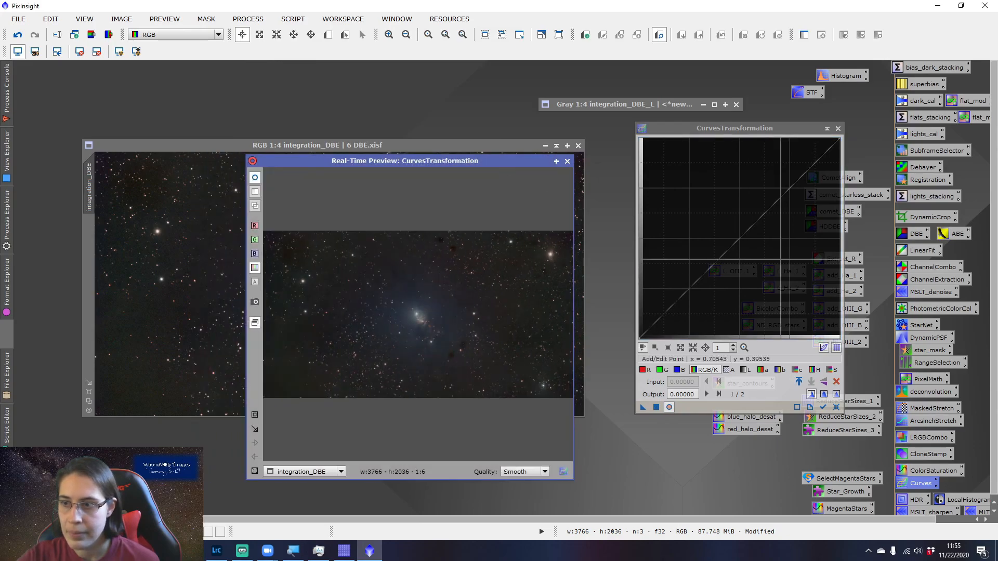
pyautogui.click(822, 410)
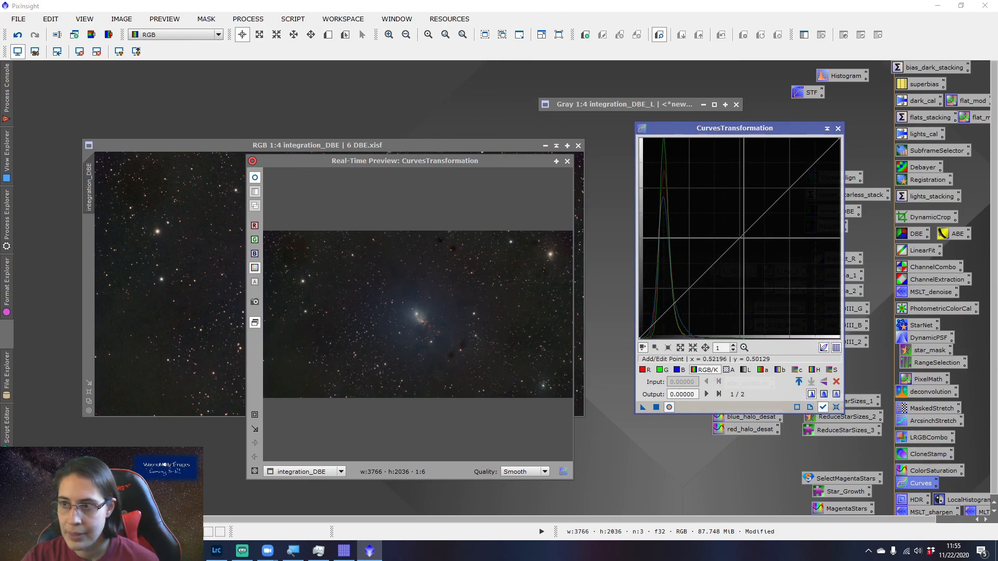
# - Add RGB/K curve points at about input 0.460, output 0.530 and input 0.116, output 0.140
pyautogui.click(731, 232)
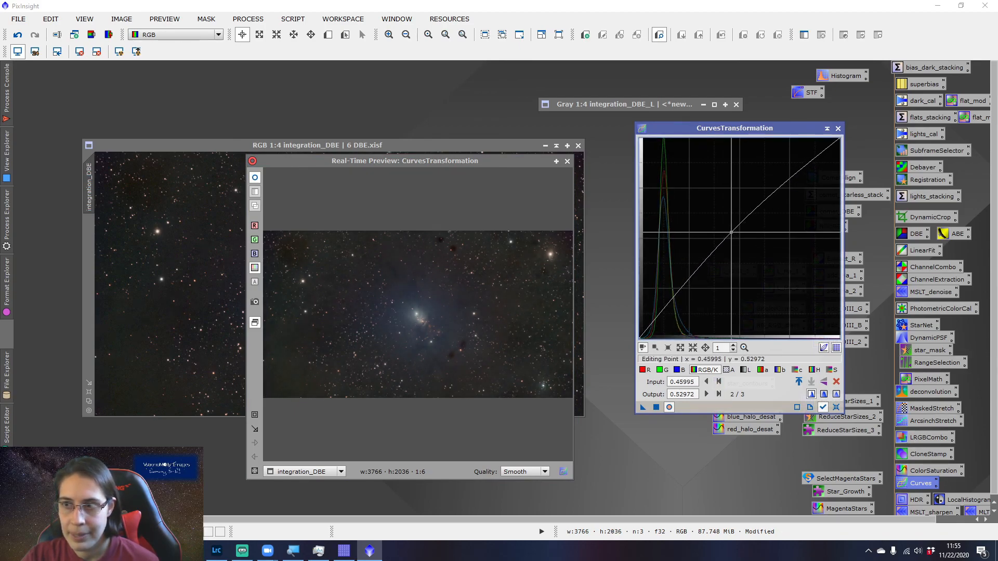
pyautogui.click(665, 313)
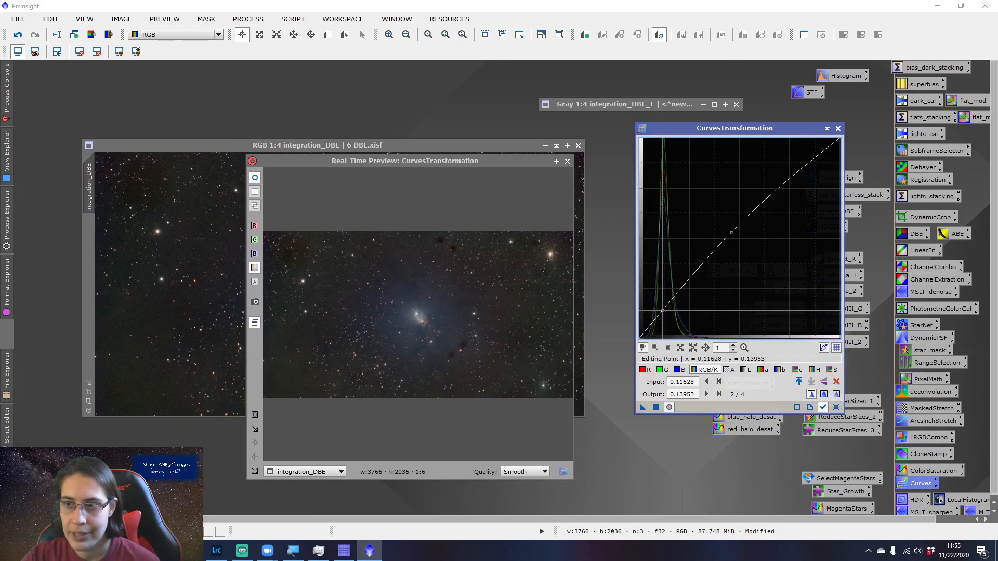
# - Lower the shadow point of the RGB/K curve to input 0.13953, output 0.10594, apply it to the image, and reset the curve
pyautogui.moveTo(665, 313); pyautogui.dragTo(667, 318)
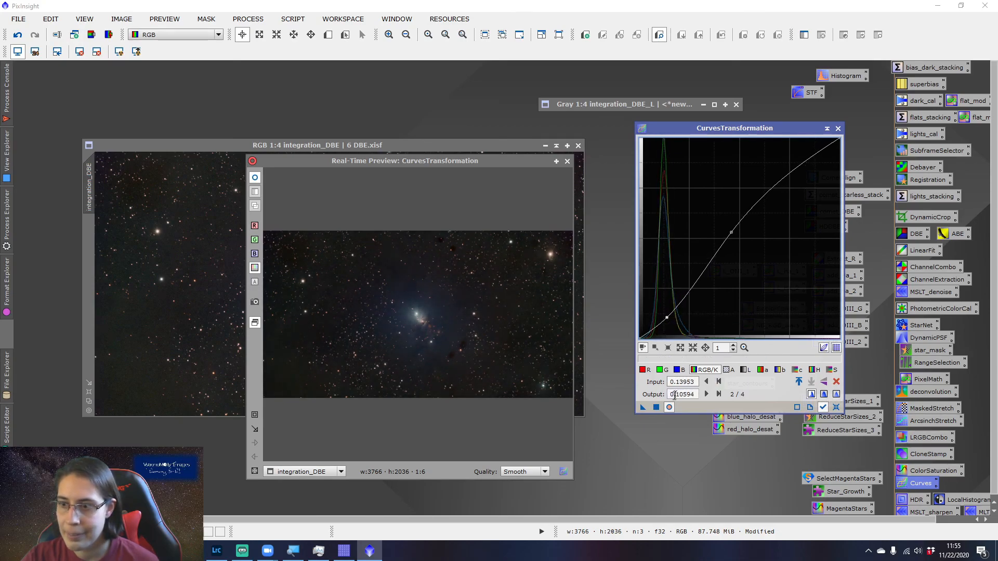
pyautogui.click(657, 406)
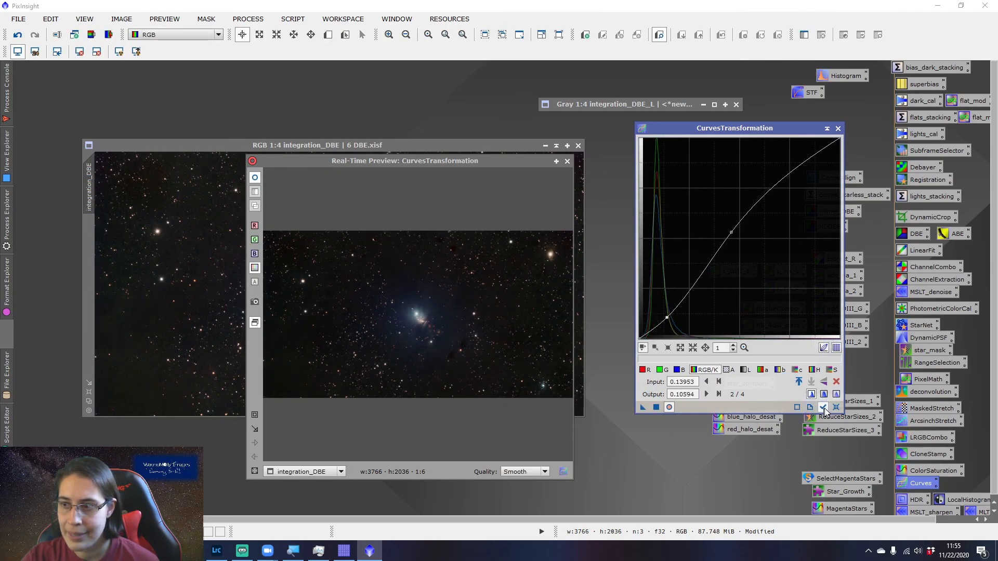
pyautogui.click(836, 408)
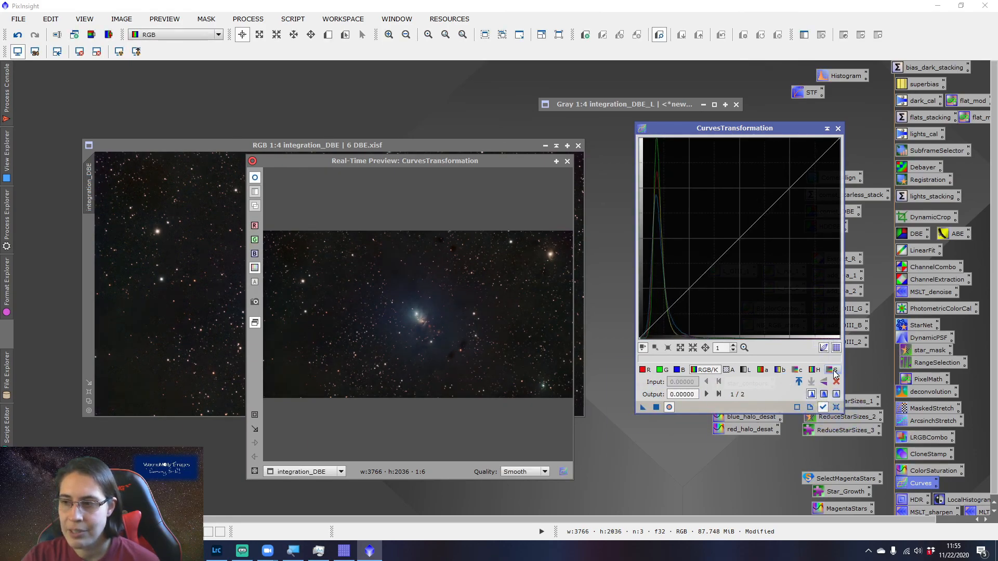
# - Add a near-central point to the saturation curve at input 0.49871, output 0.50129, and close the real-time preview
pyautogui.click(833, 370)
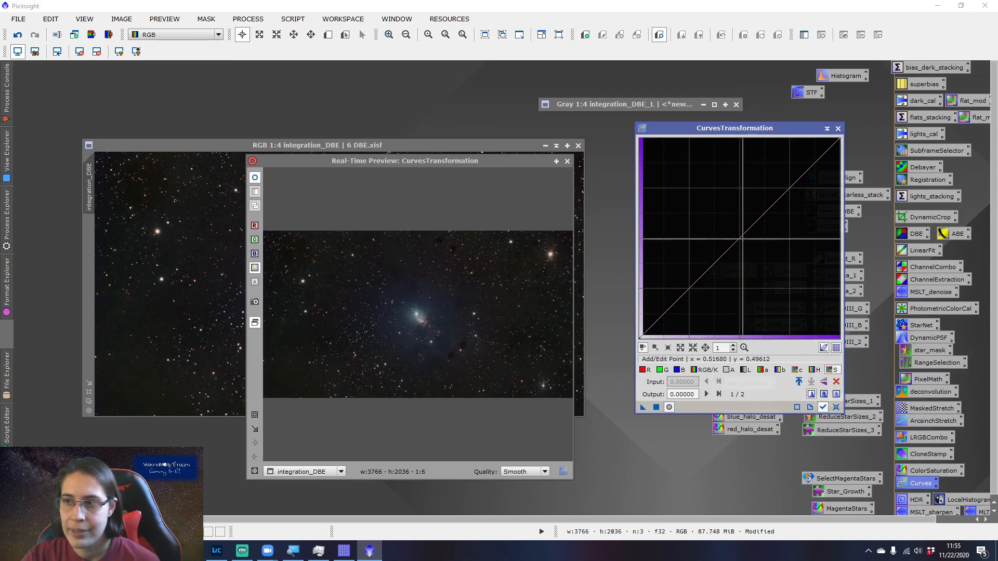
pyautogui.click(739, 237)
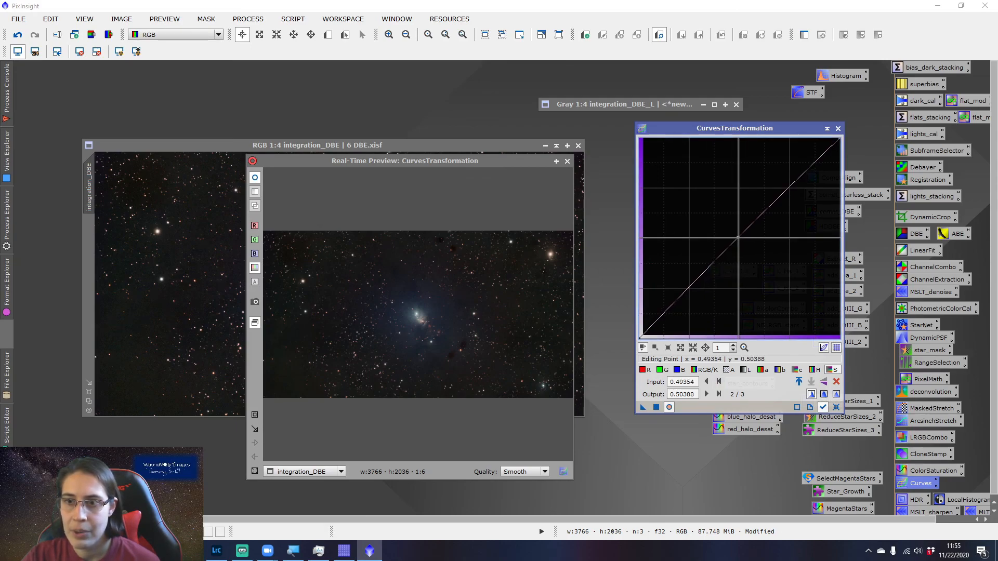
pyautogui.moveTo(739, 237); pyautogui.dragTo(740, 238)
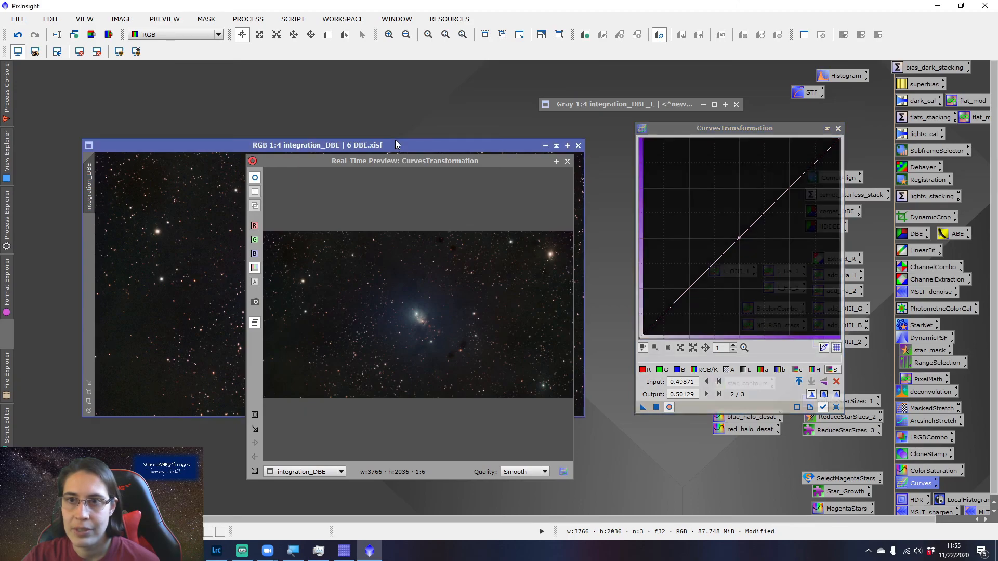
pyautogui.click(567, 161)
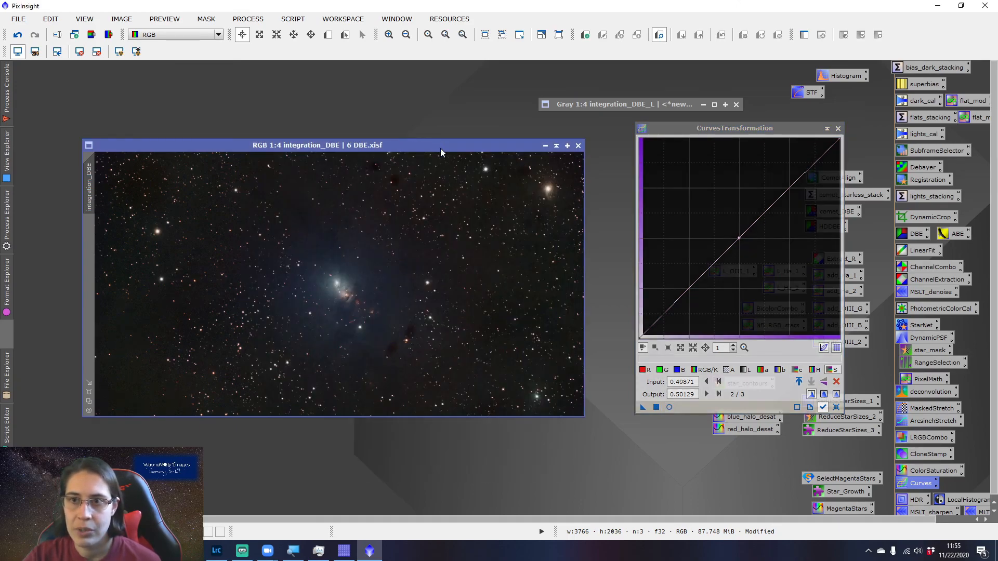
pyautogui.moveTo(441, 148); pyautogui.dragTo(448, 151)
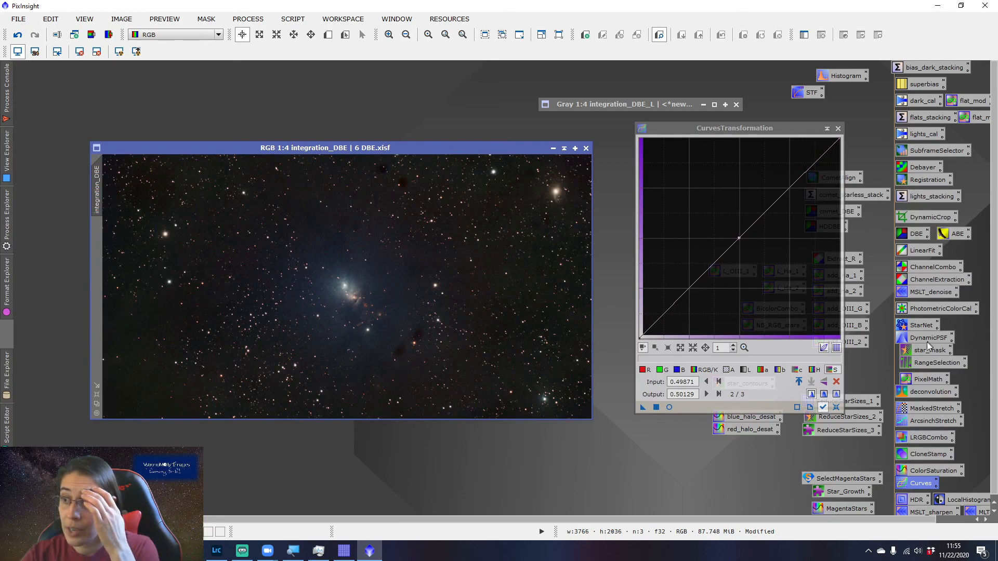
# - Create a lightness range mask from integration_DBE using RangeSelection with the lower limit set to 0.11
pyautogui.doubleClick(928, 363)
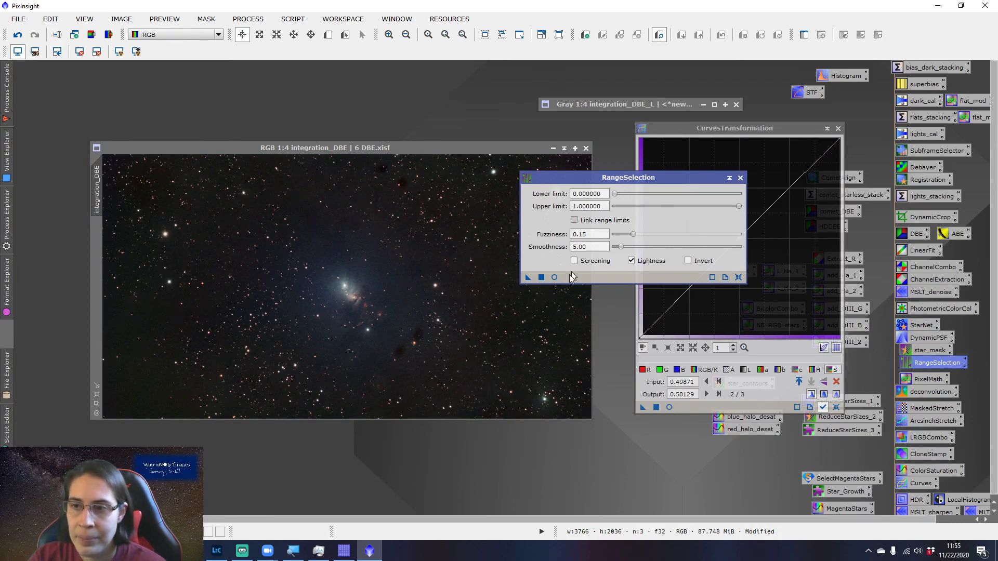
pyautogui.click(555, 278)
pyautogui.moveTo(615, 195); pyautogui.dragTo(628, 191)
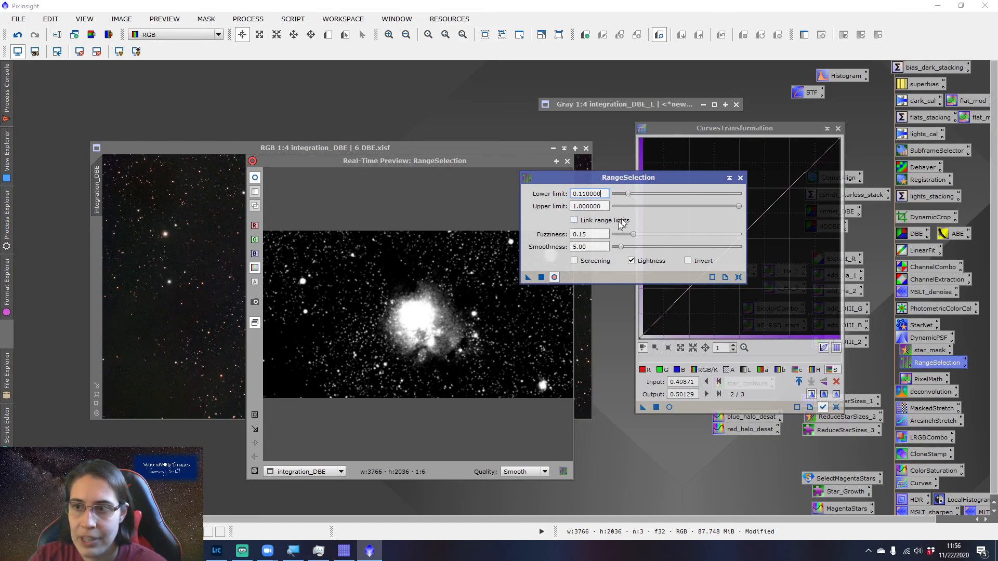
pyautogui.click(595, 236)
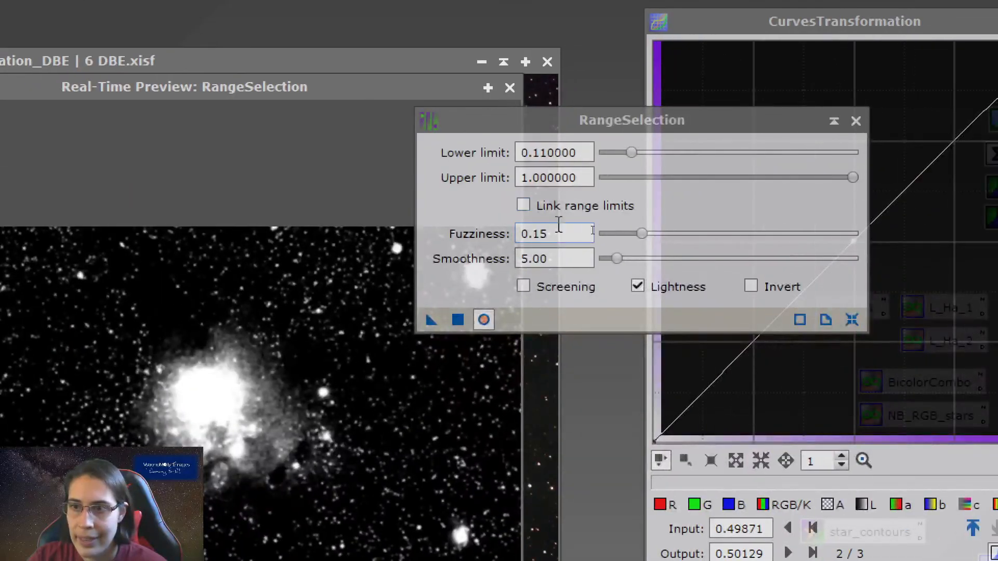
pyautogui.click(562, 255)
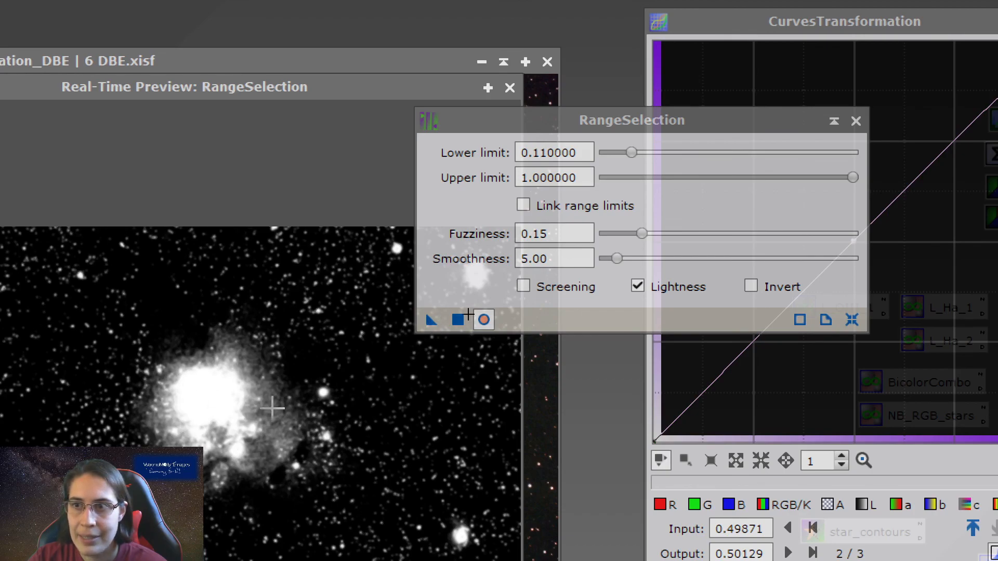
pyautogui.moveTo(632, 152); pyautogui.dragTo(632, 153)
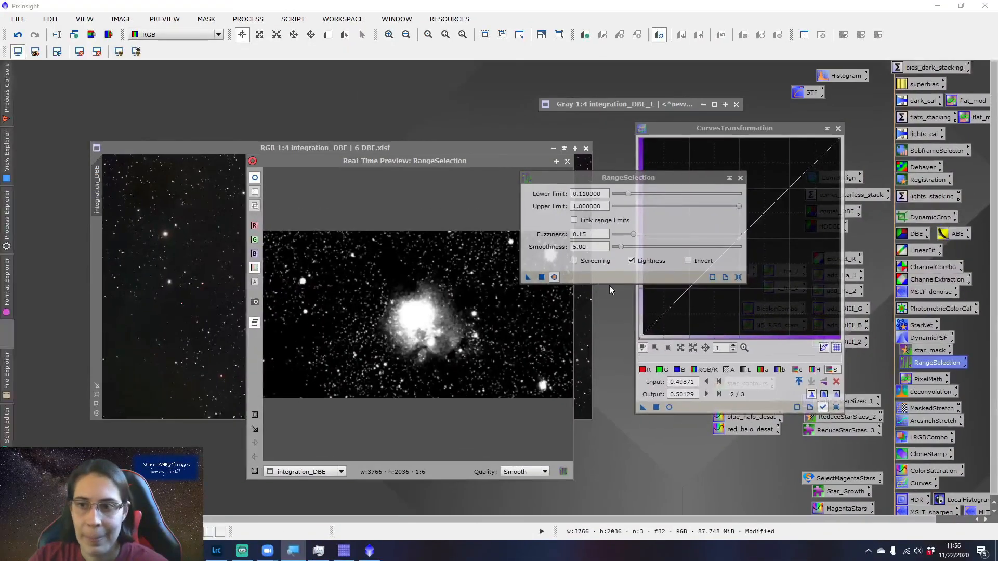
pyautogui.click(543, 277)
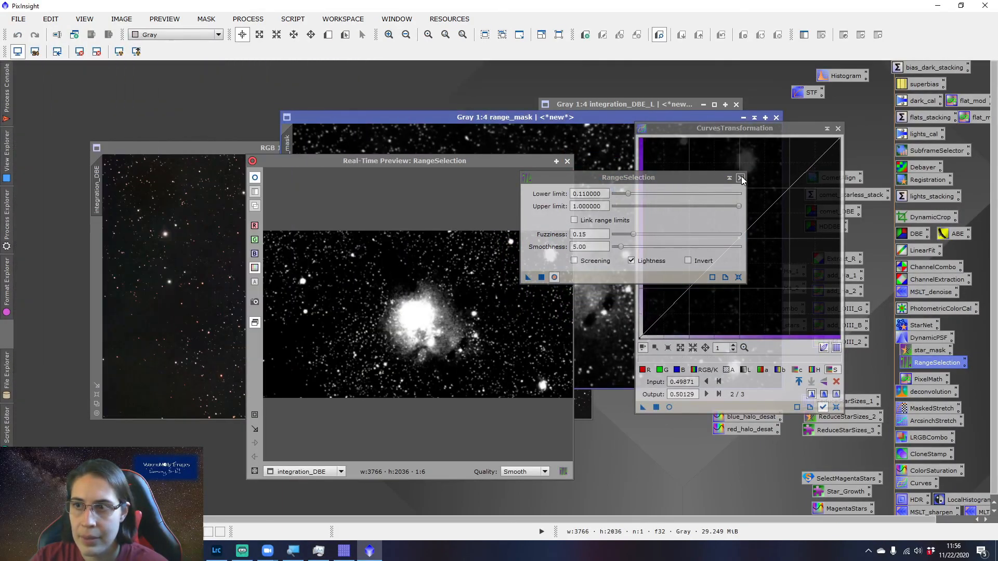
# - Close RangeSelection and its preview, then shade the range_mask window and park it above the colour image
pyautogui.click(741, 177)
pyautogui.click(567, 162)
pyautogui.moveTo(606, 117); pyautogui.dragTo(383, 150)
pyautogui.click(532, 139)
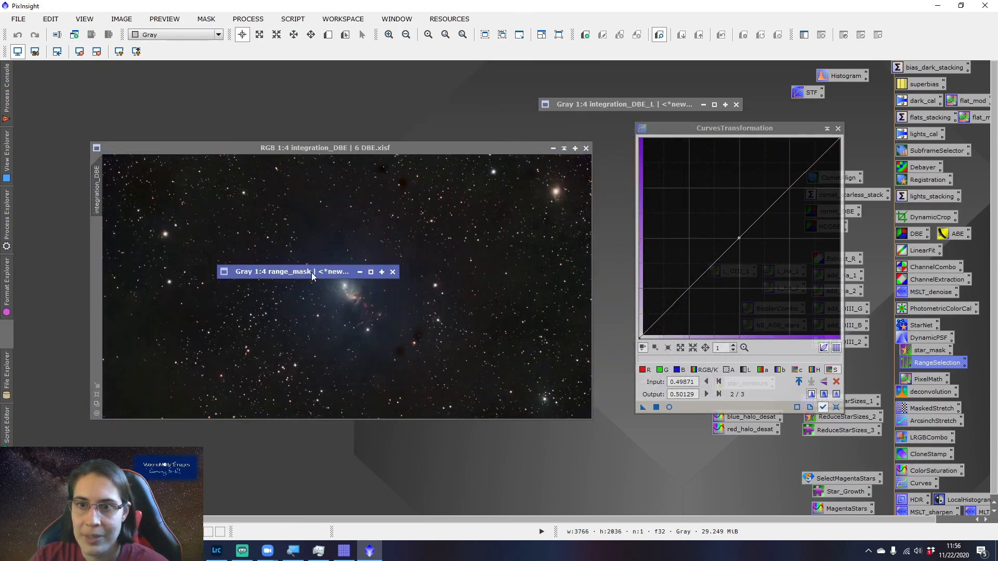
pyautogui.moveTo(307, 270); pyautogui.dragTo(500, 88)
# - Assign range_mask as the mask of the integration_DBE image
pyautogui.click(469, 148)
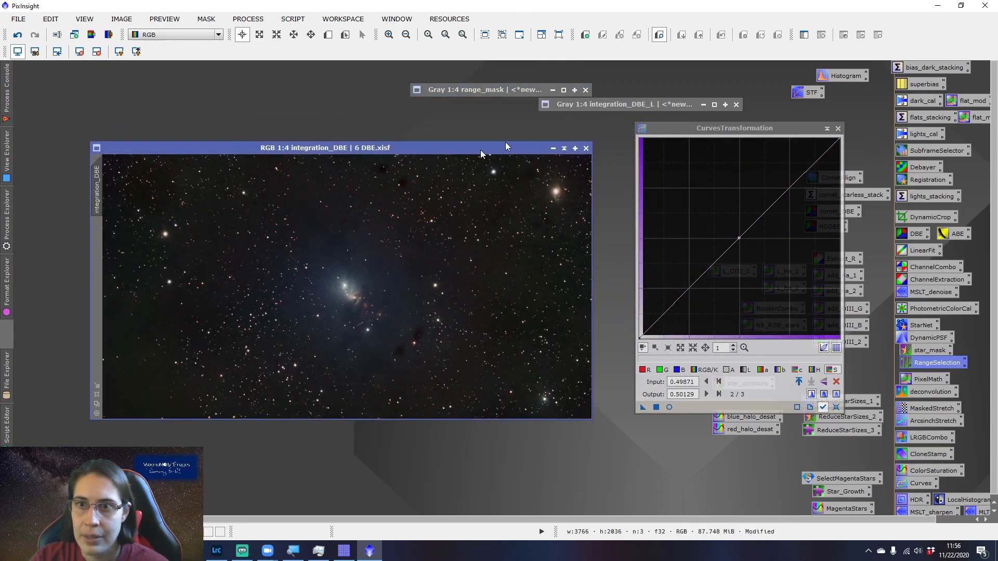
pyautogui.click(822, 35)
pyautogui.click(478, 271)
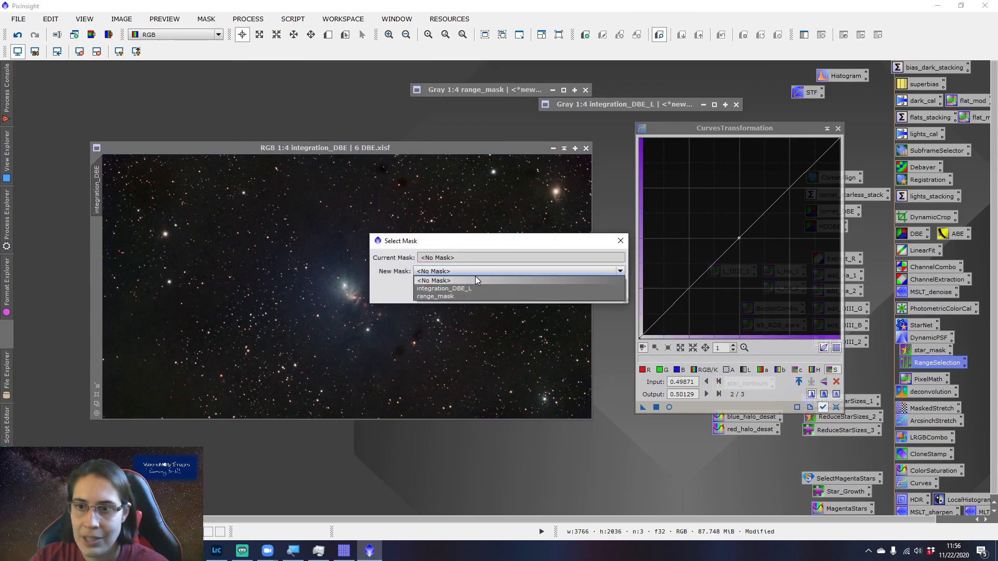
pyautogui.click(462, 296)
pyautogui.click(555, 296)
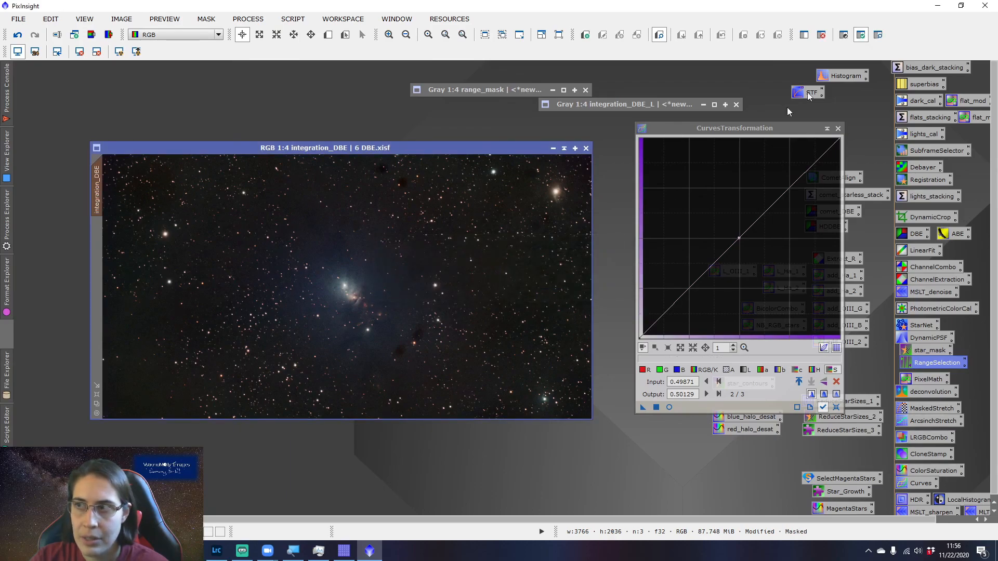
# - Display the mask overlay to examine which parts of the nebula and stars are protected, and hide it again
pyautogui.click(863, 36)
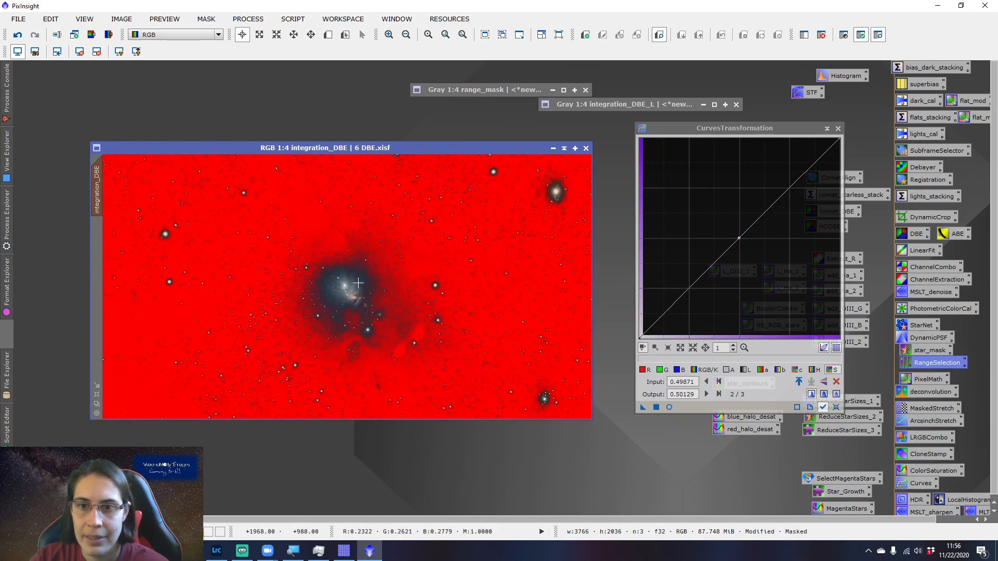
pyautogui.scroll(3, 355, 293)
pyautogui.scroll(-3, 352, 303)
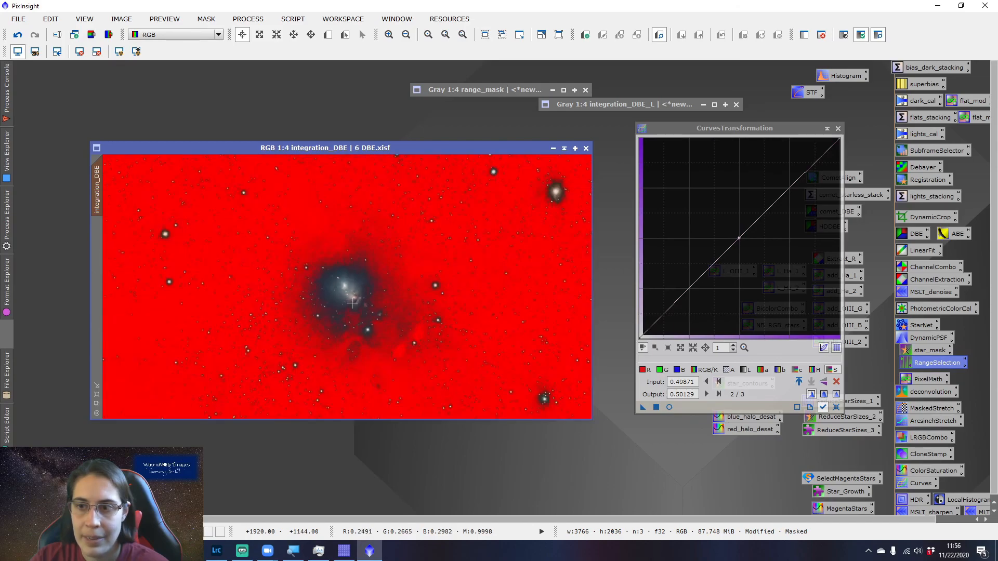
pyautogui.click(878, 34)
# - Boost masked saturation with curve points at 0.47545/0.54522 and 0.19380/0.19638 using a live preview, apply it, and reset the curve
pyautogui.click(669, 408)
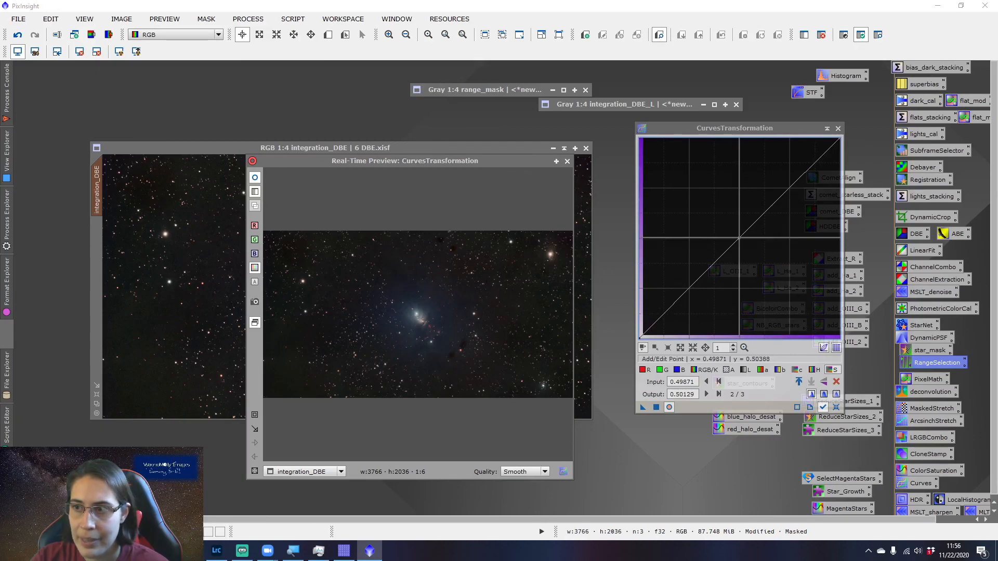
pyautogui.moveTo(740, 238); pyautogui.dragTo(735, 229)
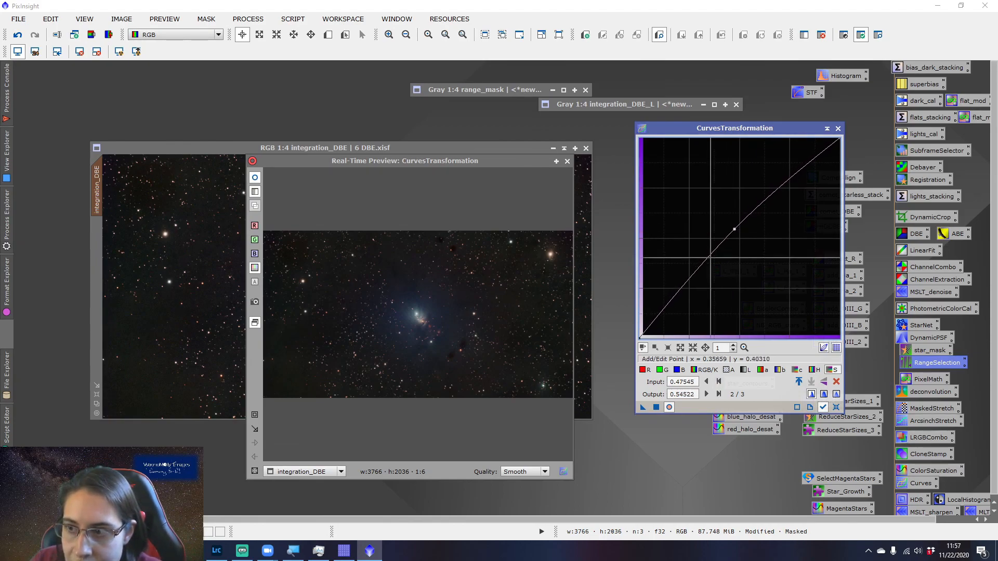
pyautogui.click(678, 299)
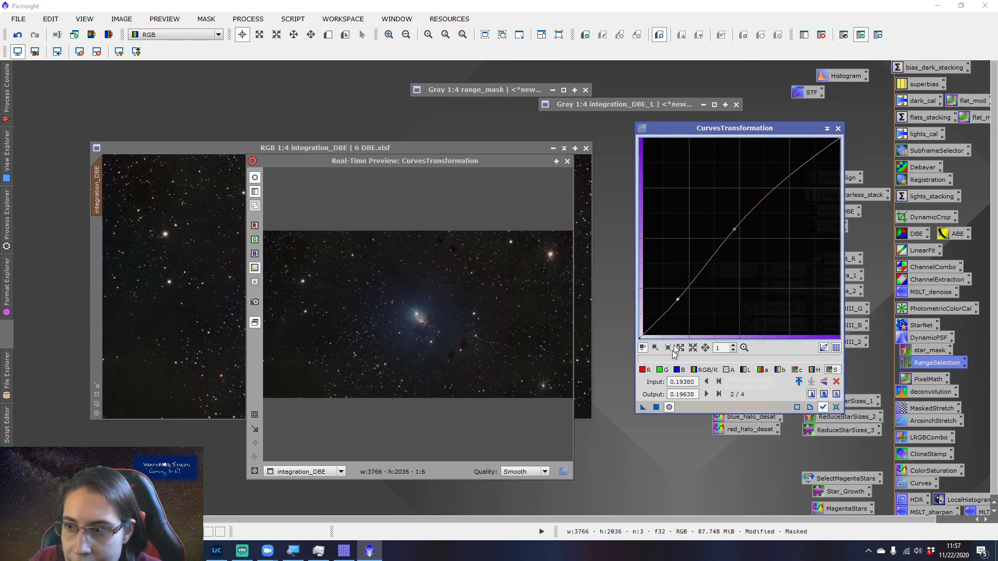
pyautogui.click(836, 407)
# - Invert the mask on integration_DBE and check its coverage by moving the real-time preview aside and back
pyautogui.click(842, 36)
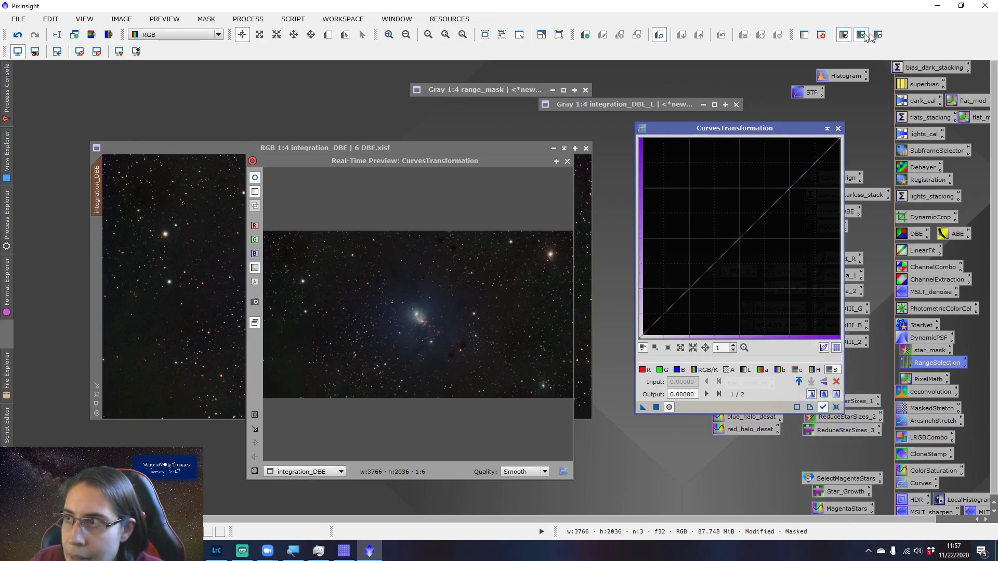
pyautogui.moveTo(400, 159); pyautogui.dragTo(374, 434)
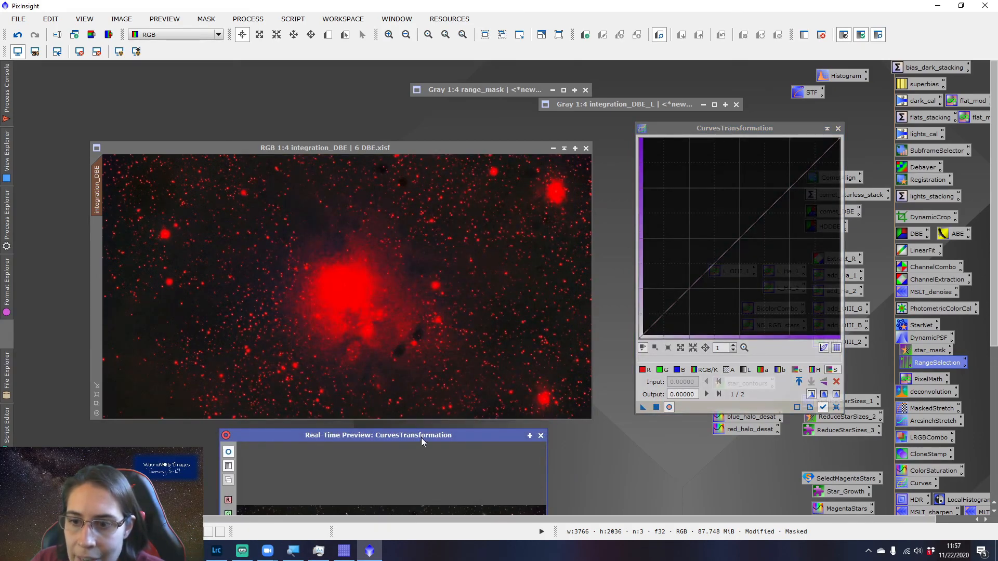
pyautogui.moveTo(423, 437); pyautogui.dragTo(451, 164)
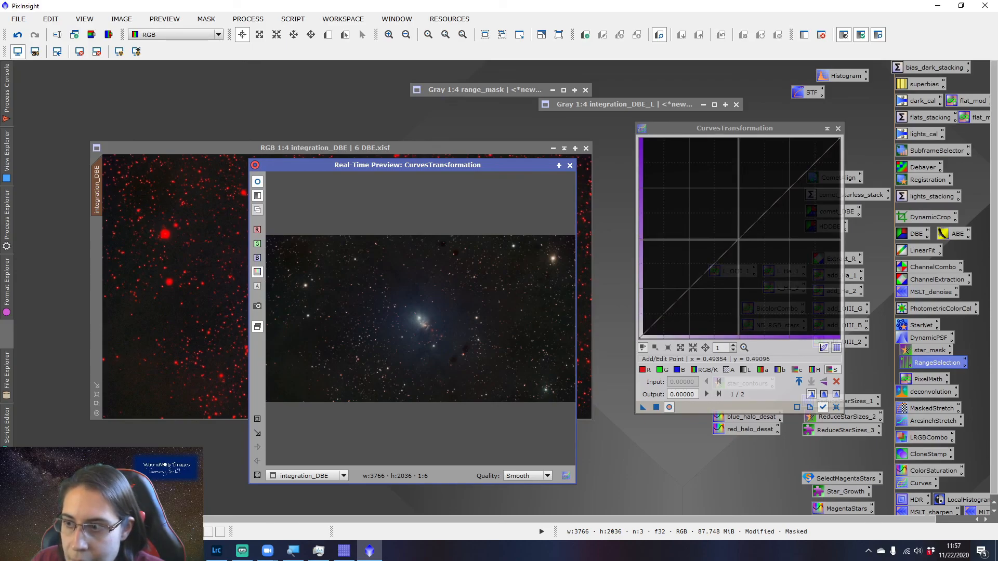
# - Reduce background saturation with a lowered shadow point and a curve point at 0.53747/0.44961, apply it, and reset the curve
pyautogui.moveTo(739, 240); pyautogui.dragTo(747, 248)
pyautogui.moveTo(692, 299); pyautogui.dragTo(696, 307)
pyautogui.click(747, 248)
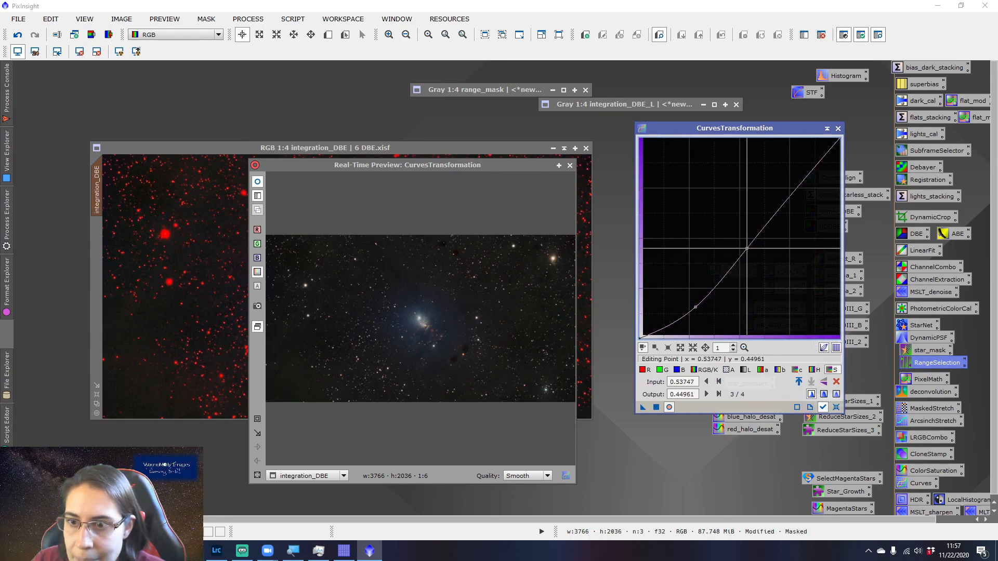
pyautogui.click(656, 407)
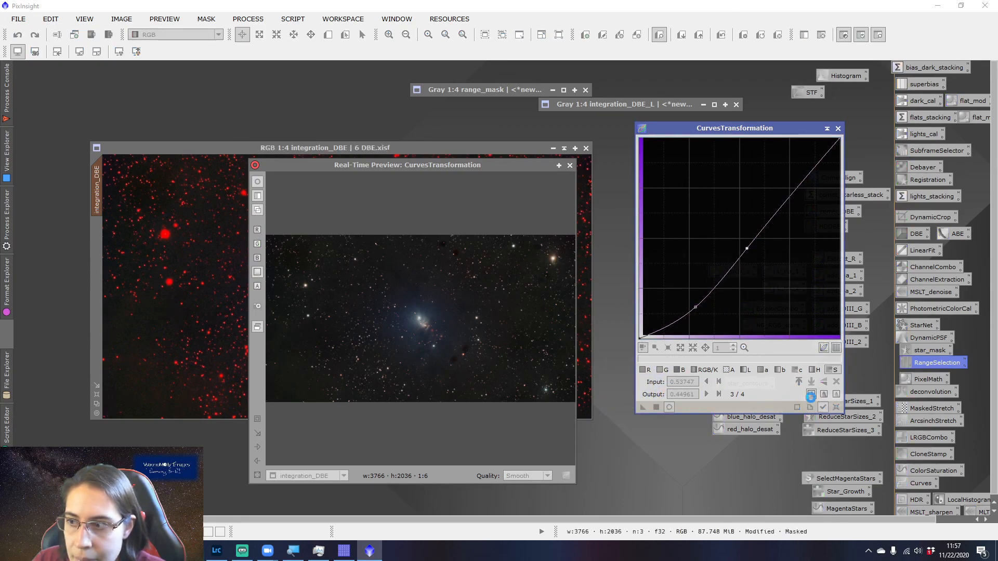
pyautogui.click(836, 407)
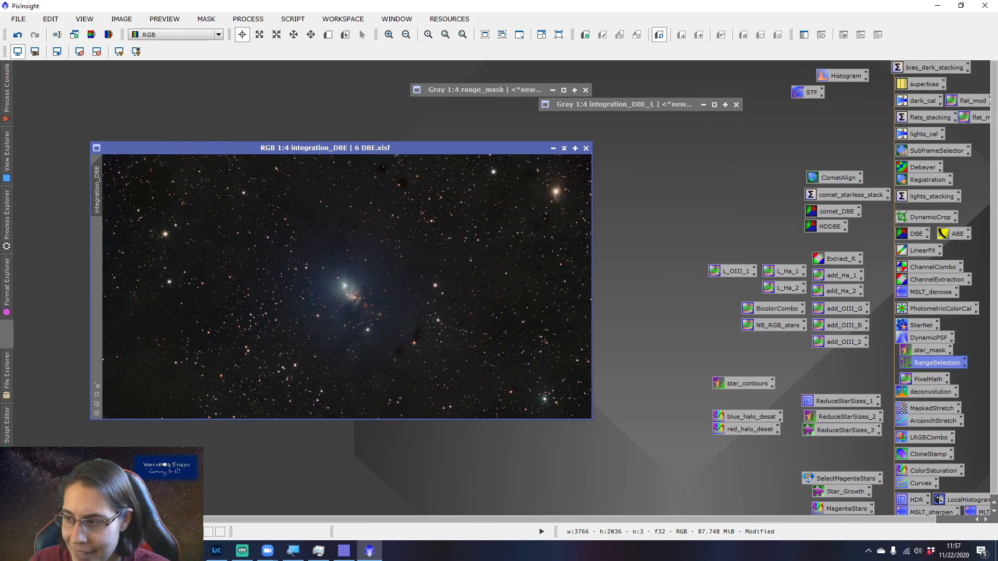
# - Set up CloneStamp with a radius of 26 and take a source point from clean background below the dark blotches near the orange star
pyautogui.doubleClick(922, 455)
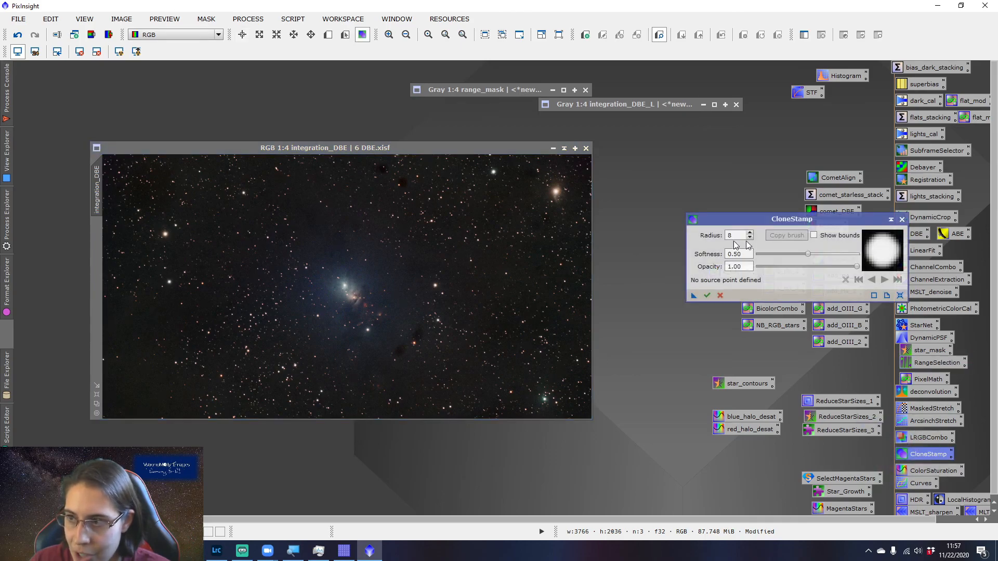
pyautogui.scroll(3, 507, 341)
pyautogui.moveTo(358, 417); pyautogui.dragTo(418, 415)
pyautogui.moveTo(588, 295); pyautogui.dragTo(592, 352)
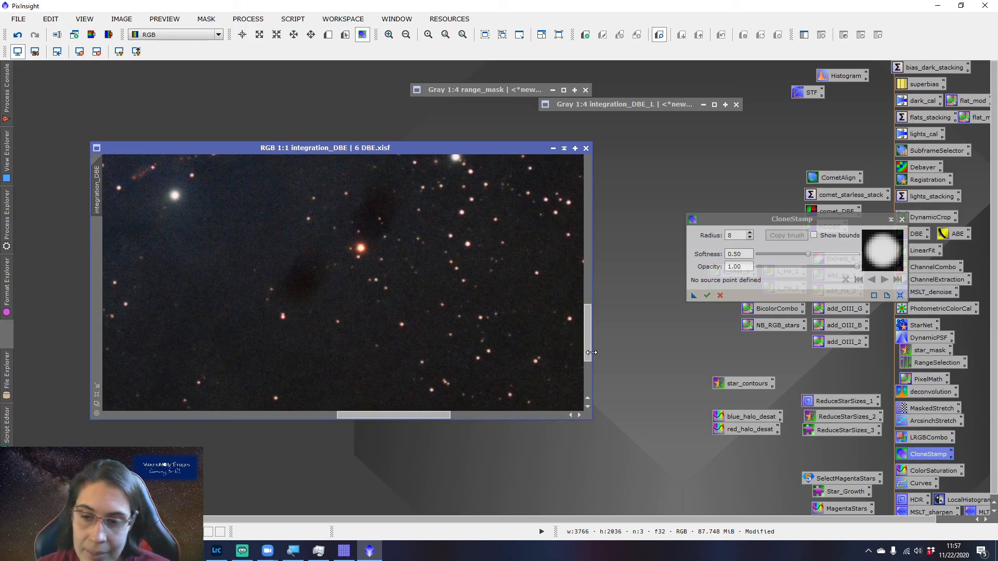
pyautogui.moveTo(588, 348); pyautogui.dragTo(589, 339)
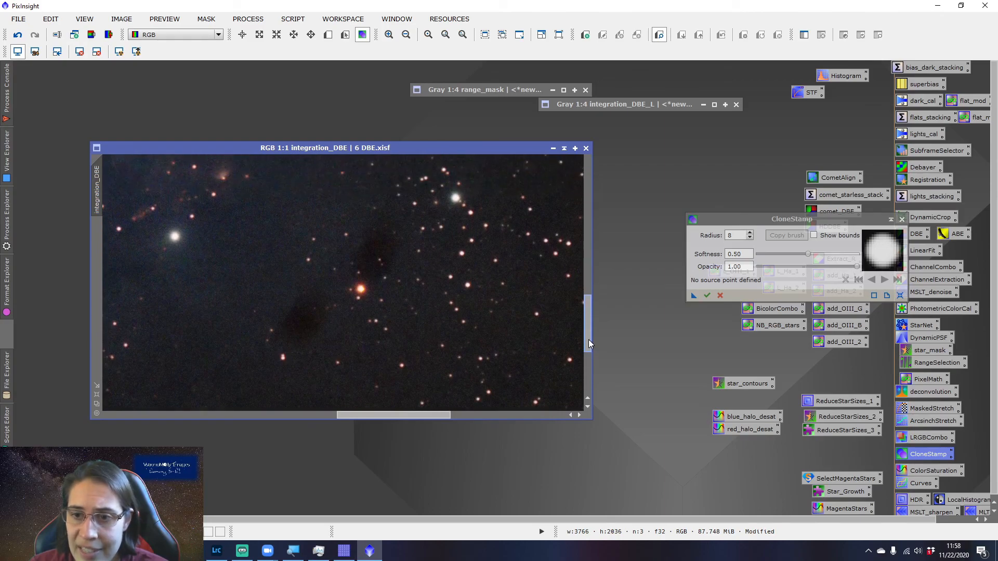
pyautogui.click(737, 234)
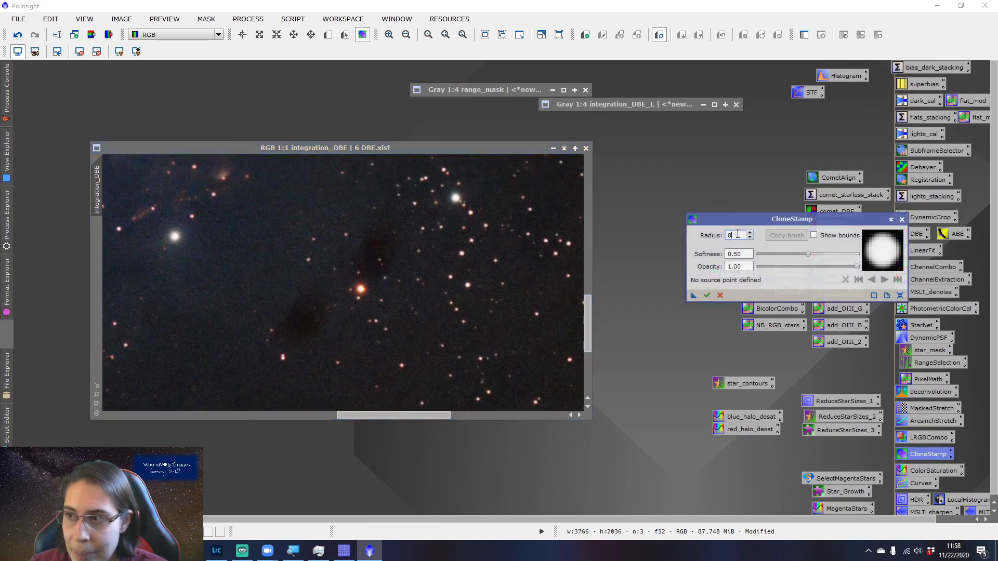
pyautogui.scroll(3, 738, 234)
pyautogui.scroll(4, 738, 235)
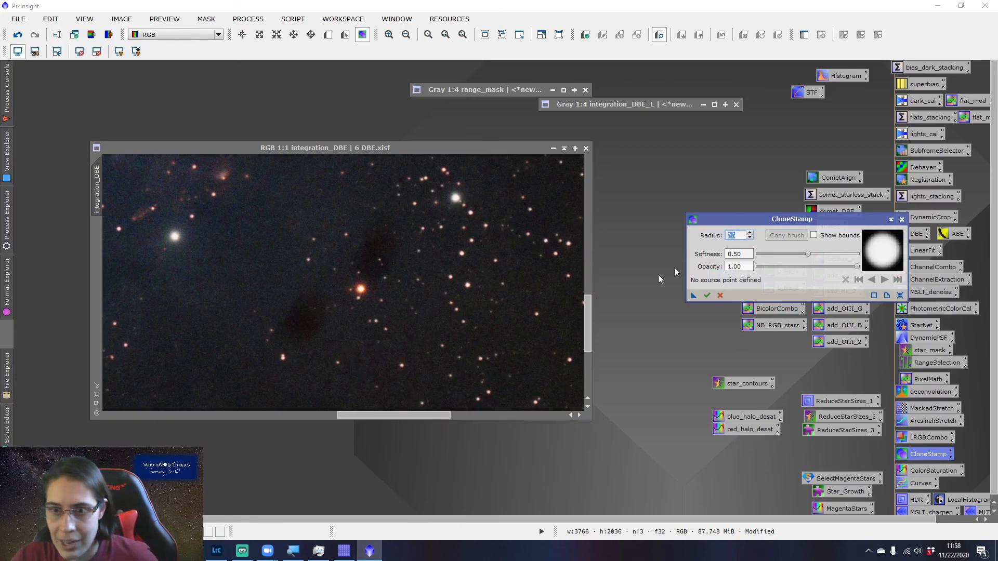
pyautogui.keyDown('ctrl'); pyautogui.click(302, 388); pyautogui.keyUp('ctrl')
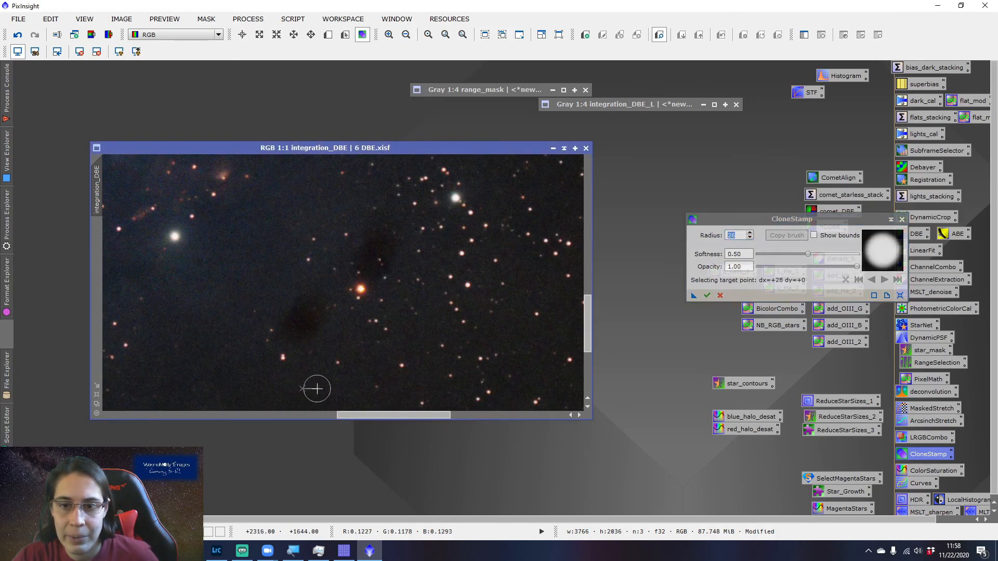
# - Clone clean background over the dark blotch below the bright orange star, covering it with overlapping stamps
pyautogui.click(296, 338)
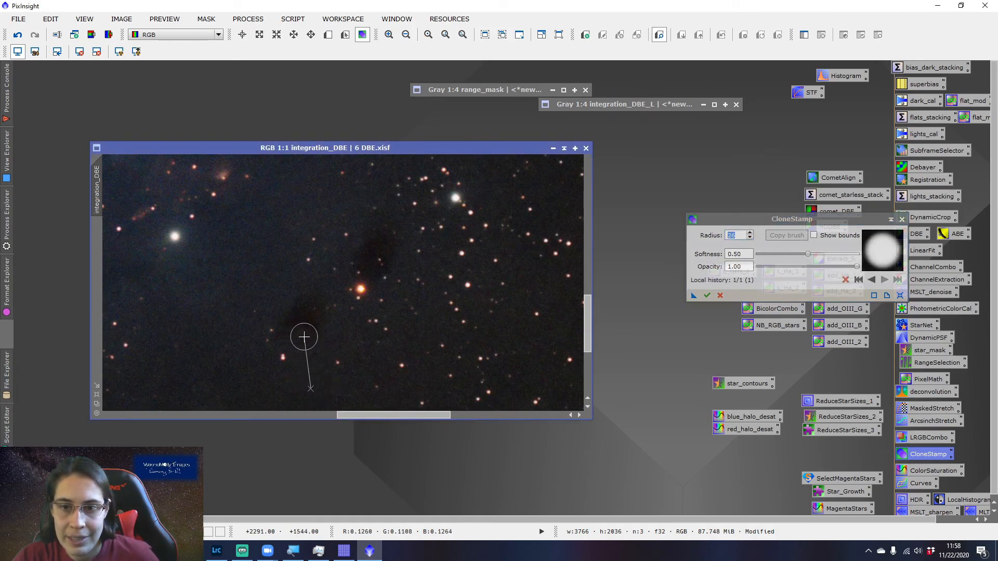
pyautogui.click(304, 337)
pyautogui.click(313, 327)
pyautogui.click(319, 324)
pyautogui.click(289, 323)
pyautogui.click(303, 307)
pyautogui.click(312, 314)
pyautogui.click(324, 358)
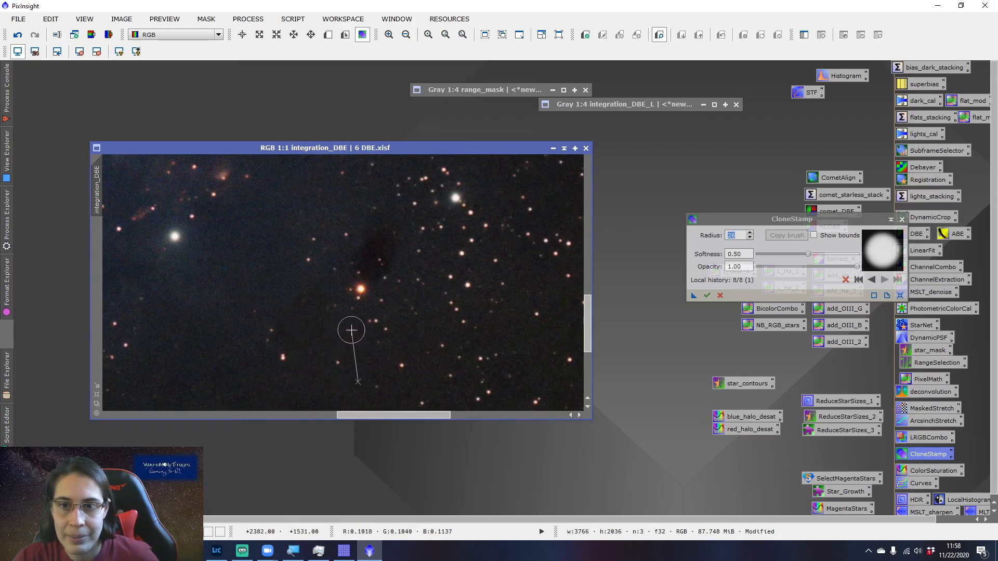
pyautogui.click(298, 301)
pyautogui.click(311, 303)
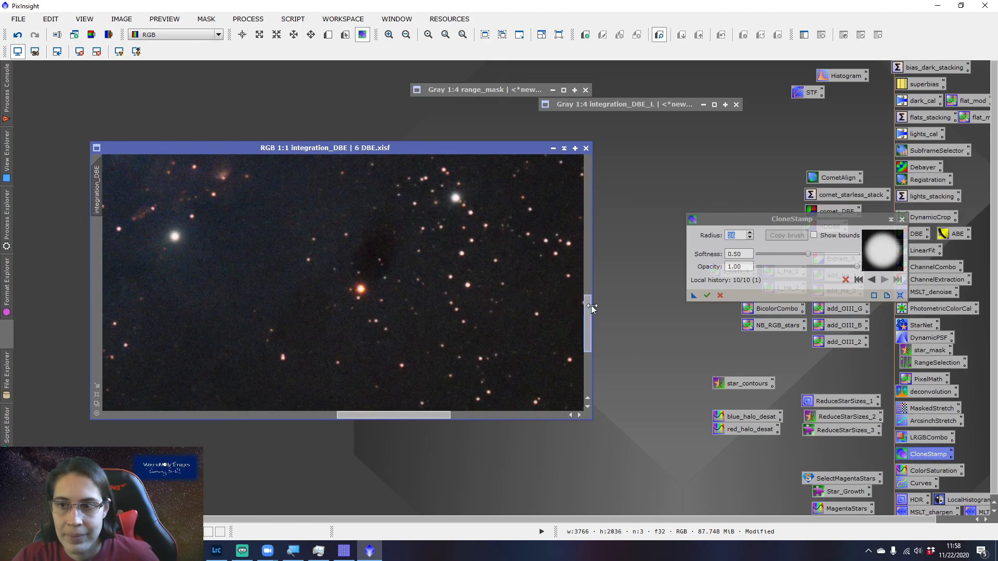
# - Touch up the cloned area below the orange star using new source points from the surrounding clean sky
pyautogui.moveTo(588, 312); pyautogui.dragTo(589, 297)
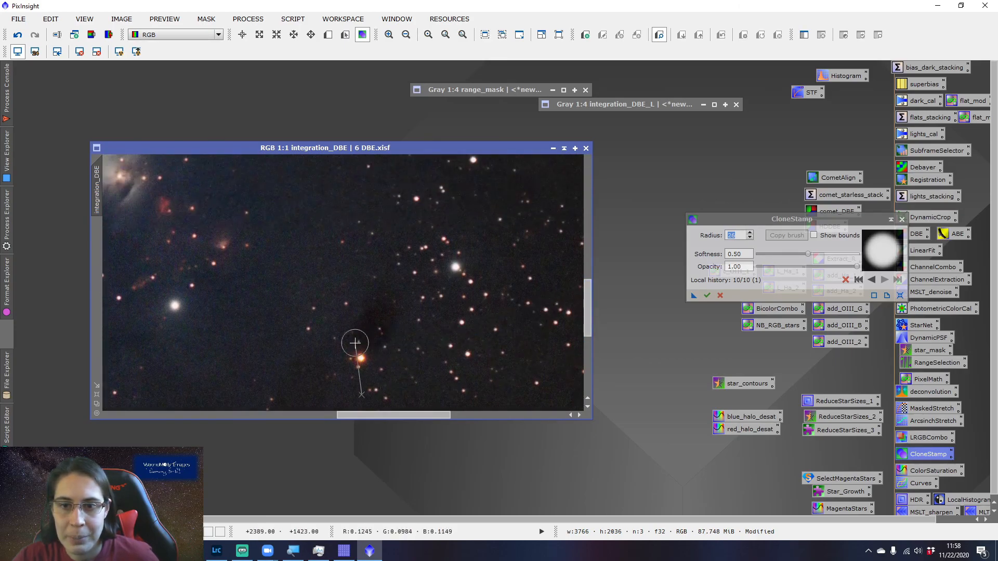
pyautogui.keyDown('ctrl'); pyautogui.click(287, 339); pyautogui.keyUp('ctrl')
pyautogui.moveTo(304, 361)
pyautogui.mouseDown()
pyautogui.moveTo(315, 362)
pyautogui.moveTo(302, 377)
pyautogui.mouseUp()
pyautogui.click(426, 357)
pyautogui.moveTo(589, 323); pyautogui.dragTo(588, 340)
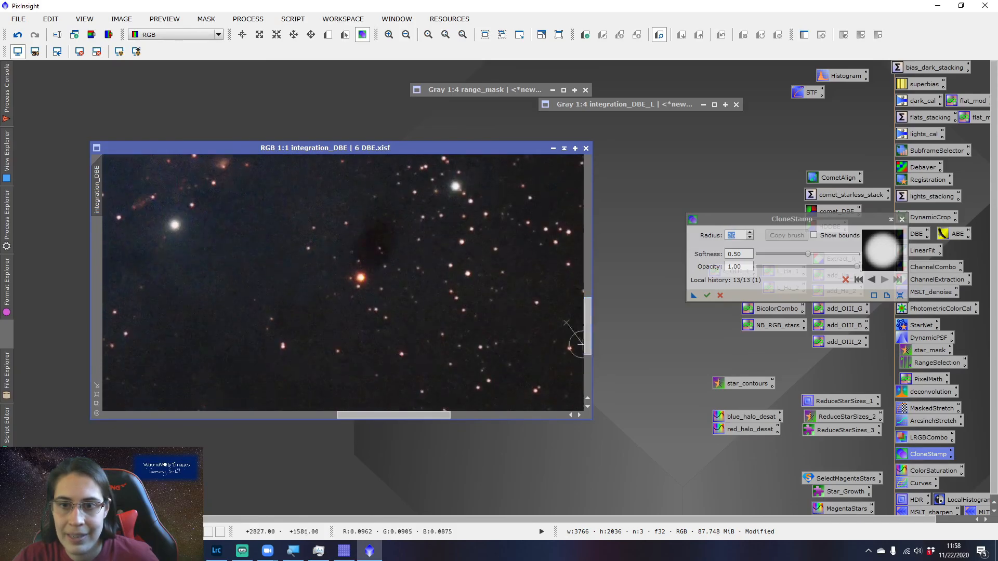
pyautogui.keyDown('ctrl'); pyautogui.click(336, 332); pyautogui.keyUp('ctrl')
pyautogui.moveTo(298, 329); pyautogui.dragTo(306, 322)
pyautogui.click(319, 310)
pyautogui.click(293, 313)
pyautogui.click(285, 314)
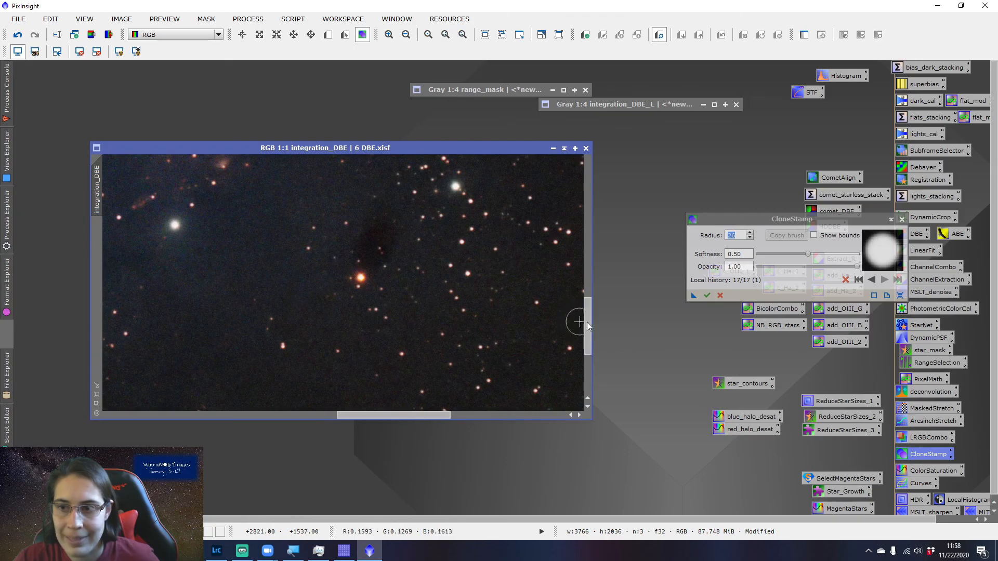
# - Clone clean background over the dark blotch just above the bright orange star
pyautogui.moveTo(588, 325); pyautogui.dragTo(587, 312)
pyautogui.click(379, 312)
pyautogui.click(386, 303)
pyautogui.click(384, 295)
pyautogui.click(379, 291)
pyautogui.click(365, 294)
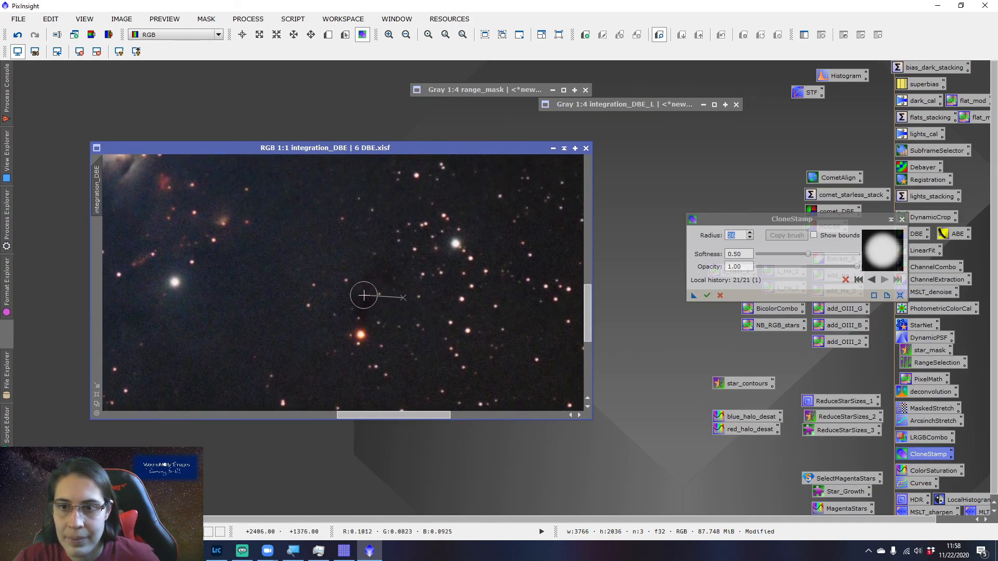
pyautogui.click(366, 310)
pyautogui.click(380, 288)
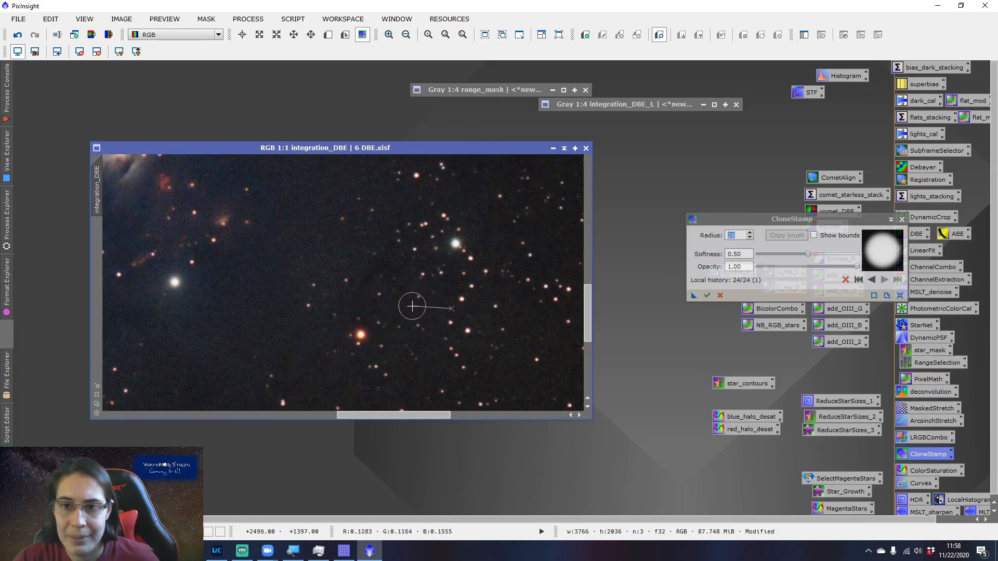
pyautogui.click(372, 279)
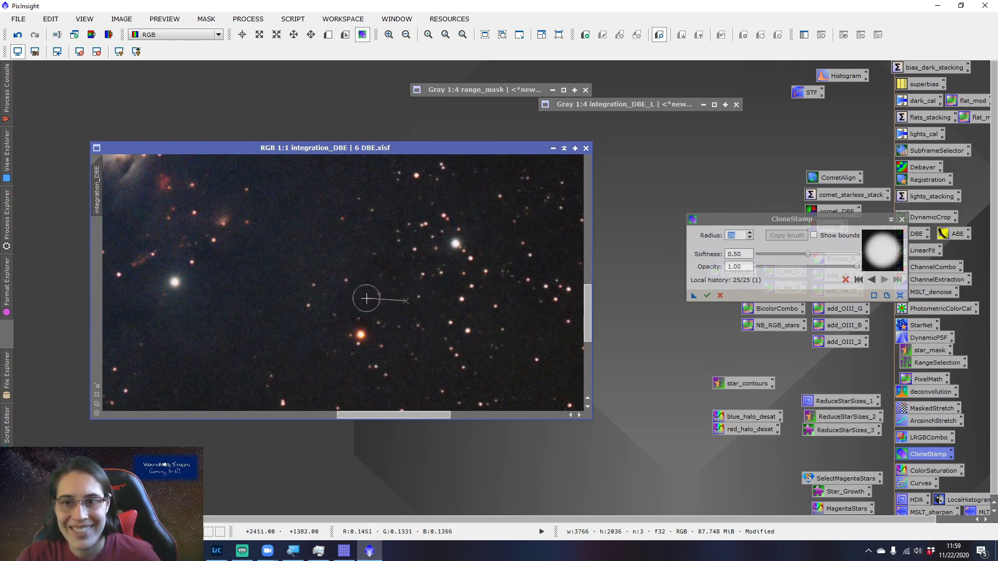
# - Clone out the dark blotch beside the small orange star near the image's upper edge
pyautogui.scroll(-2, 483, 337)
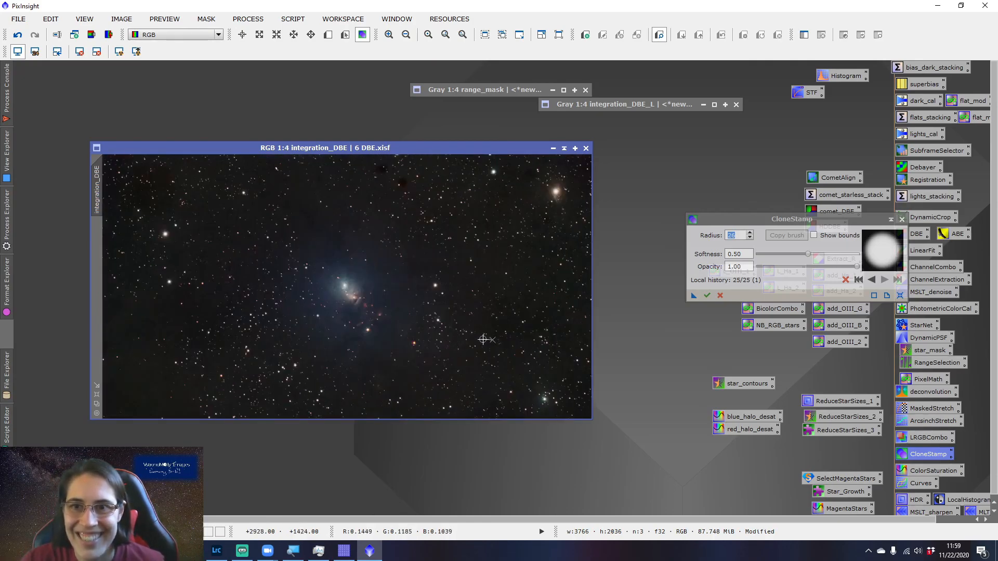
pyautogui.scroll(1, 402, 179)
pyautogui.scroll(2, 402, 179)
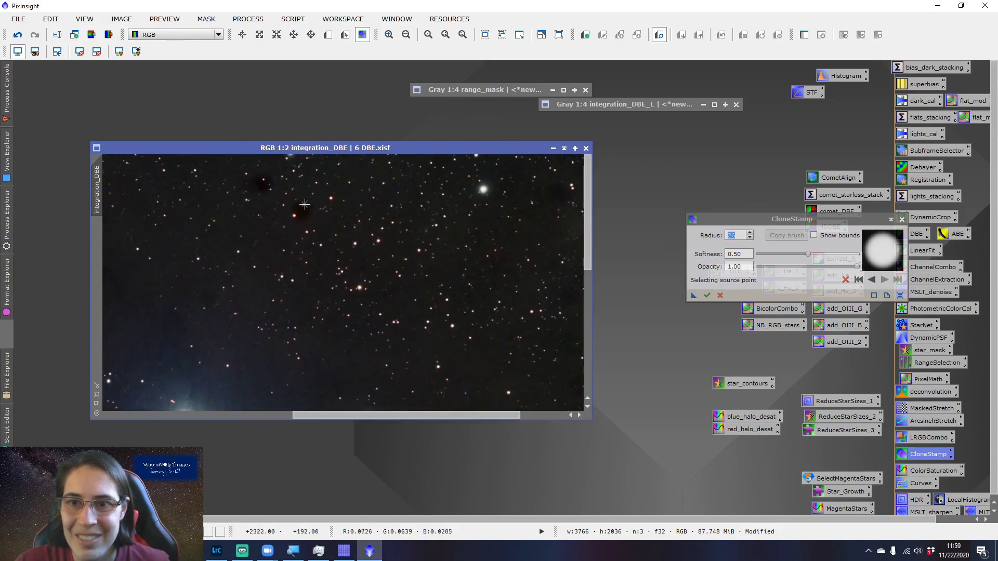
pyautogui.click(349, 284)
pyautogui.click(348, 273)
pyautogui.click(343, 262)
pyautogui.click(339, 261)
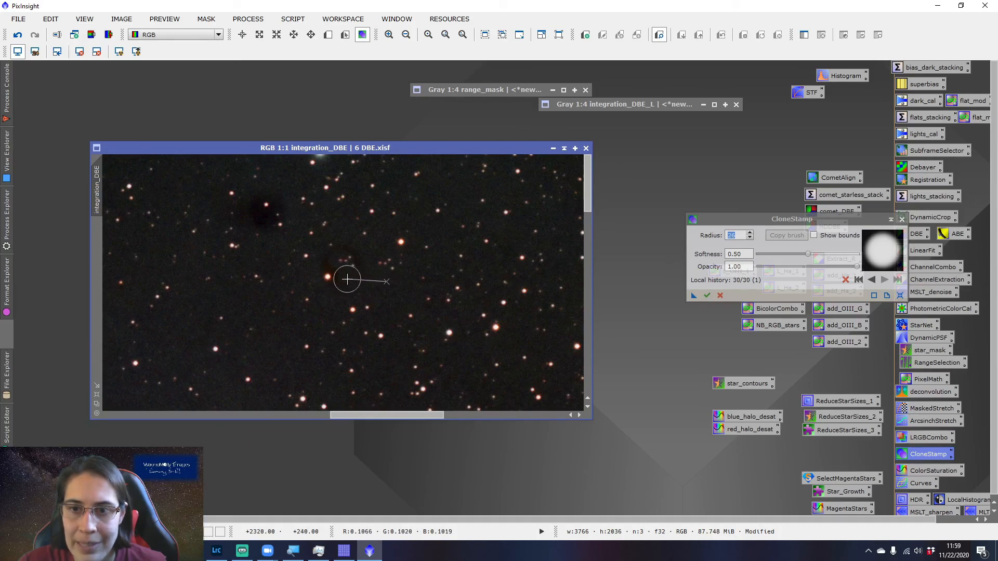
pyautogui.click(335, 258)
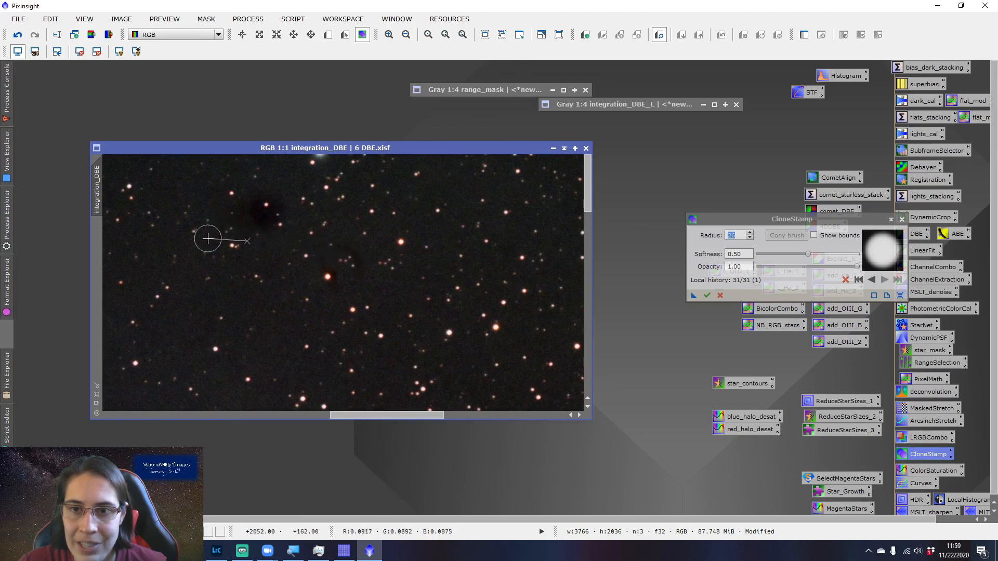
pyautogui.click(367, 265)
pyautogui.click(351, 255)
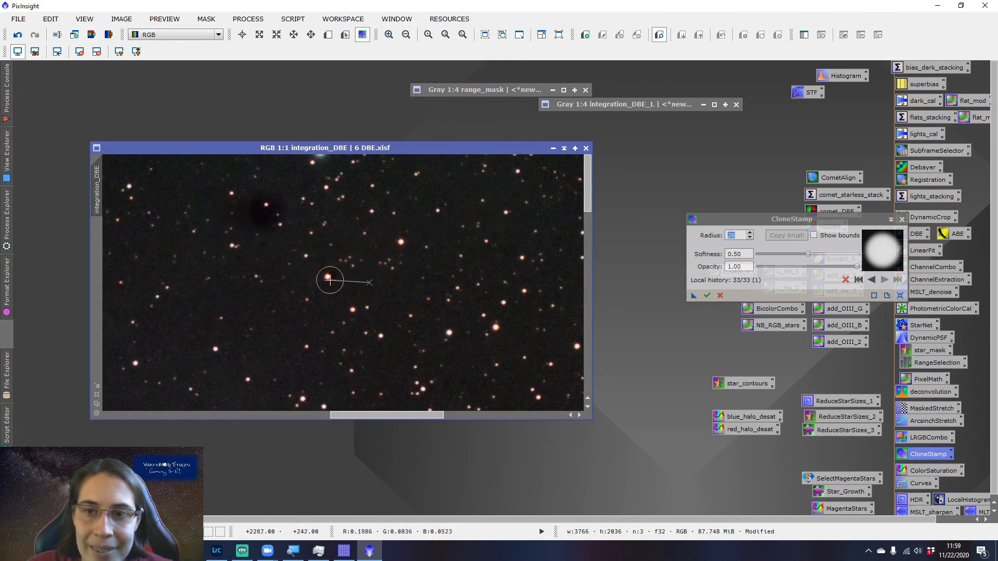
pyautogui.click(268, 219)
pyautogui.click(262, 217)
pyautogui.click(266, 199)
pyautogui.click(283, 207)
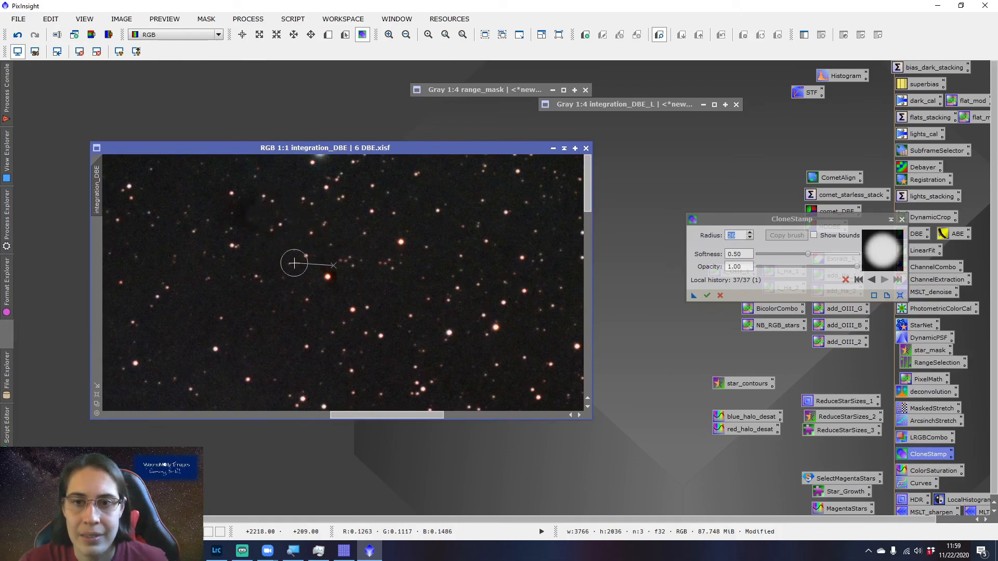
pyautogui.hotkey('ctrl', 'z')
pyautogui.hotkey('ctrl', 'z')
pyautogui.hotkey('ctrl', 'z')
pyautogui.hotkey('ctrl', 'z')
# - Sample clean background just below the remaining blotch near the image's upper edge and clone over its dark area
pyautogui.keyDown('ctrl'); pyautogui.click(253, 246); pyautogui.keyUp('ctrl')
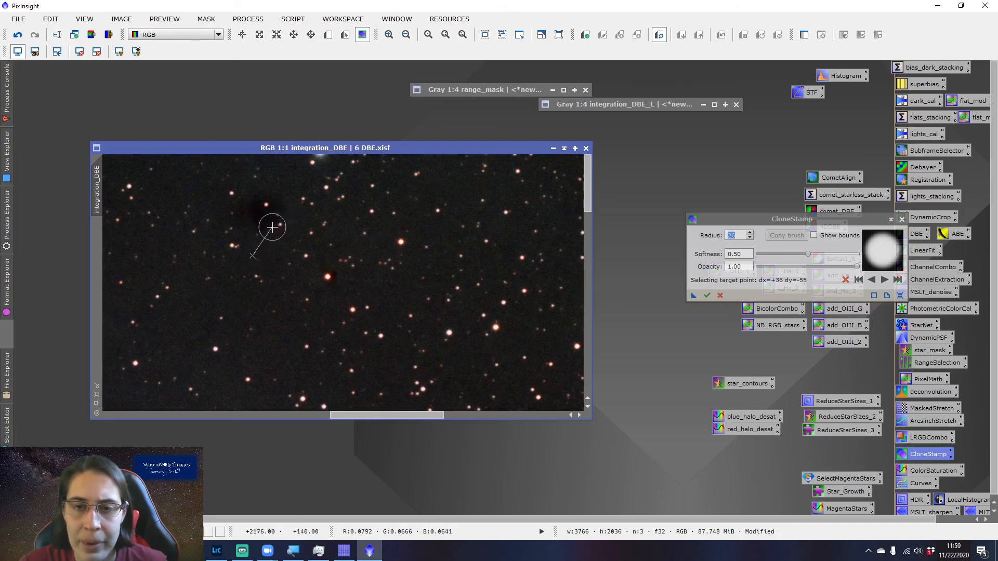
pyautogui.click(270, 226)
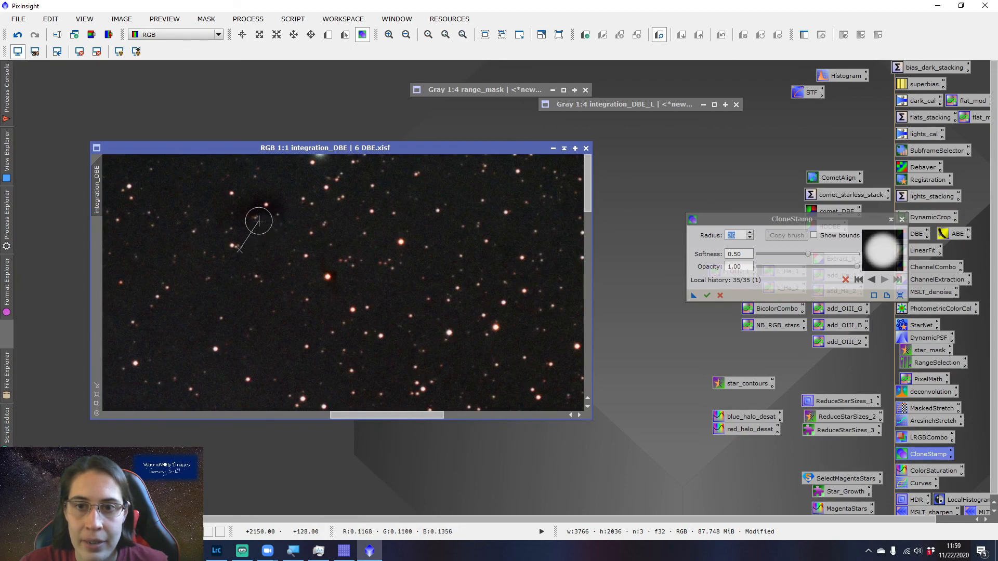
pyautogui.click(260, 216)
pyautogui.click(270, 216)
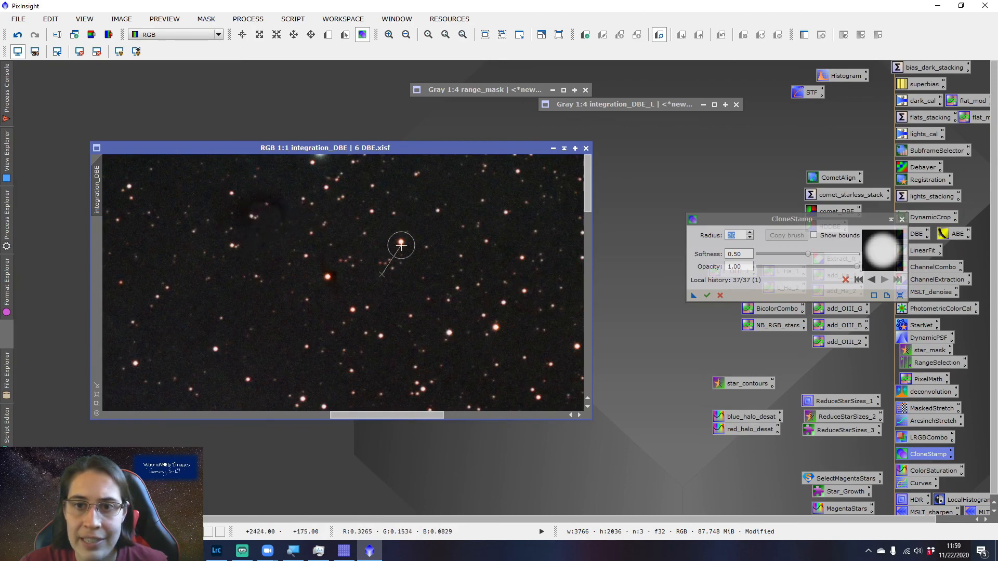
pyautogui.click(281, 209)
pyautogui.click(265, 204)
pyautogui.click(254, 208)
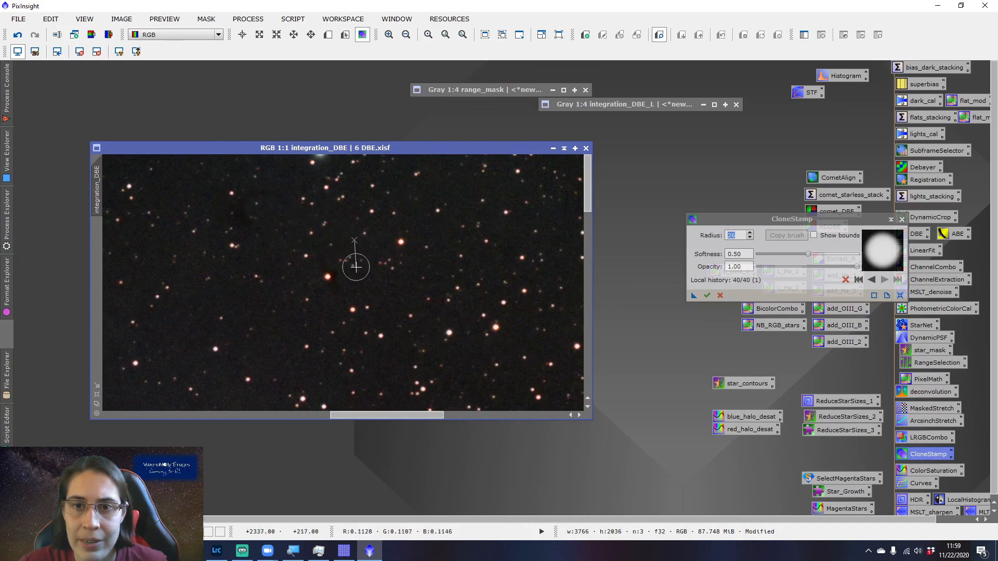
# - Blend the remaining dark traces of the uppermost blotch with stamps from new source points in the adjacent sky
pyautogui.click(271, 204)
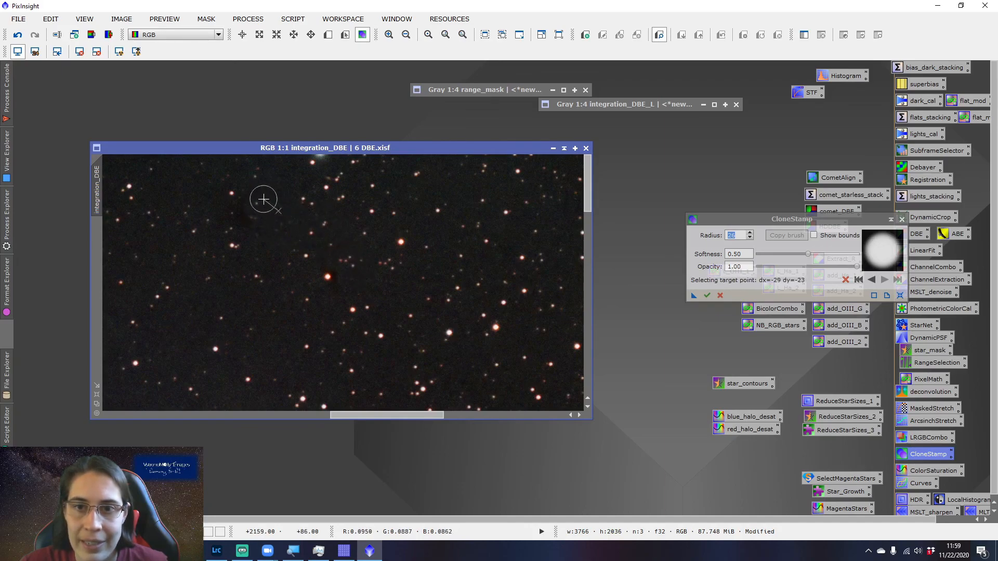
pyautogui.moveTo(254, 210); pyautogui.dragTo(250, 218)
pyautogui.click(250, 218)
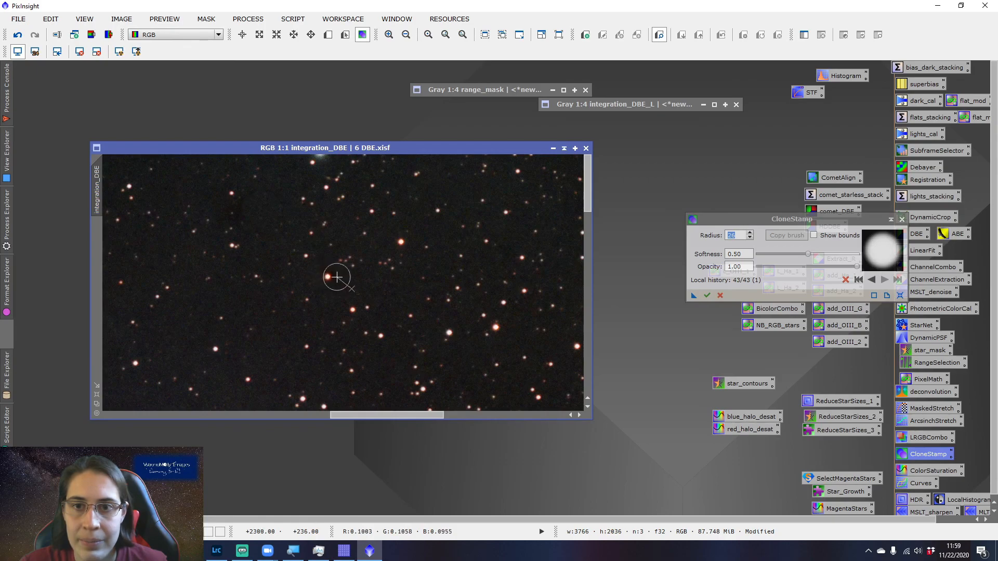
pyautogui.keyDown('ctrl'); pyautogui.click(267, 185); pyautogui.keyUp('ctrl')
pyautogui.click(241, 202)
pyautogui.click(266, 197)
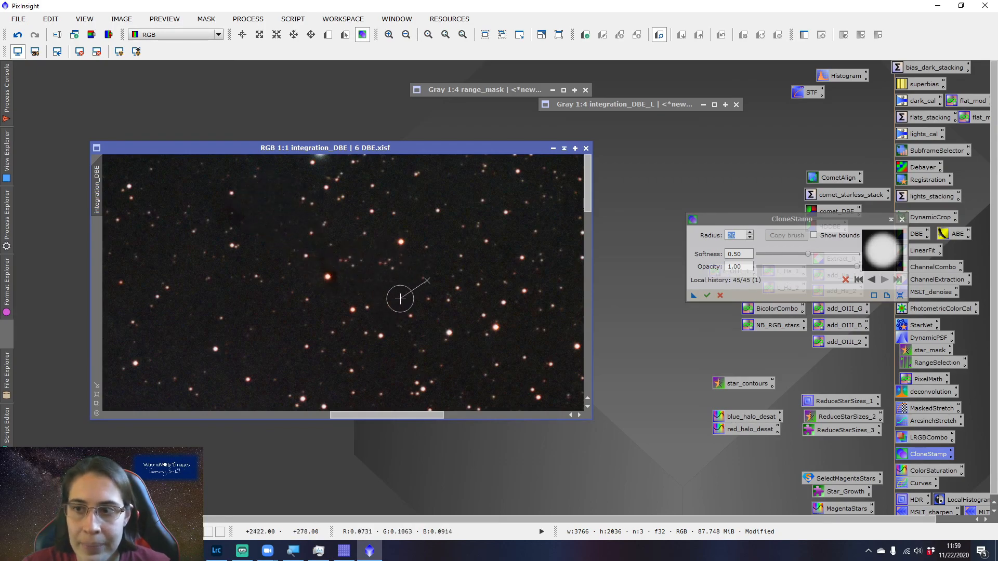
# - Apply the CloneStamp corrections to integration_DBE and close the tool
pyautogui.scroll(-3, 400, 299)
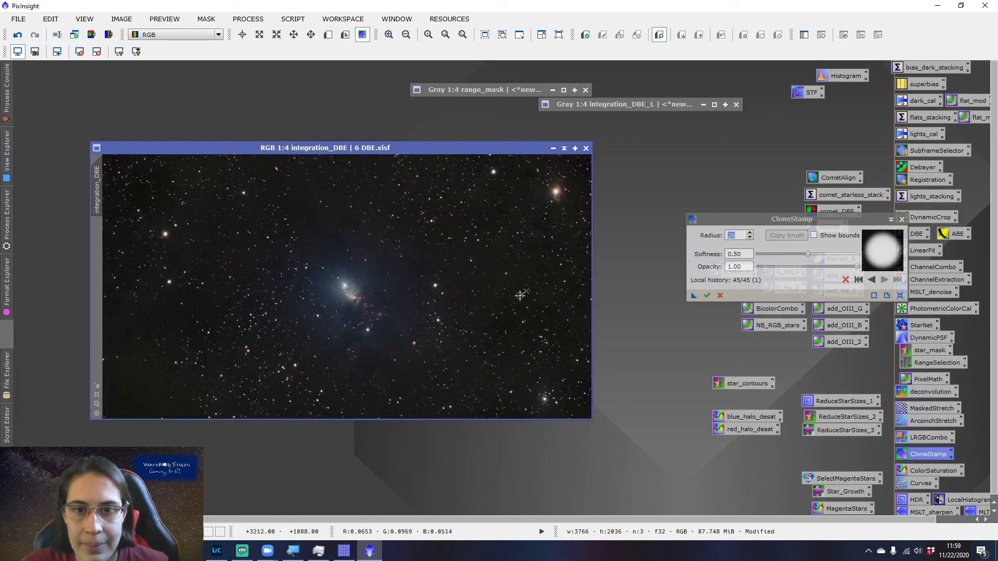
pyautogui.click(709, 295)
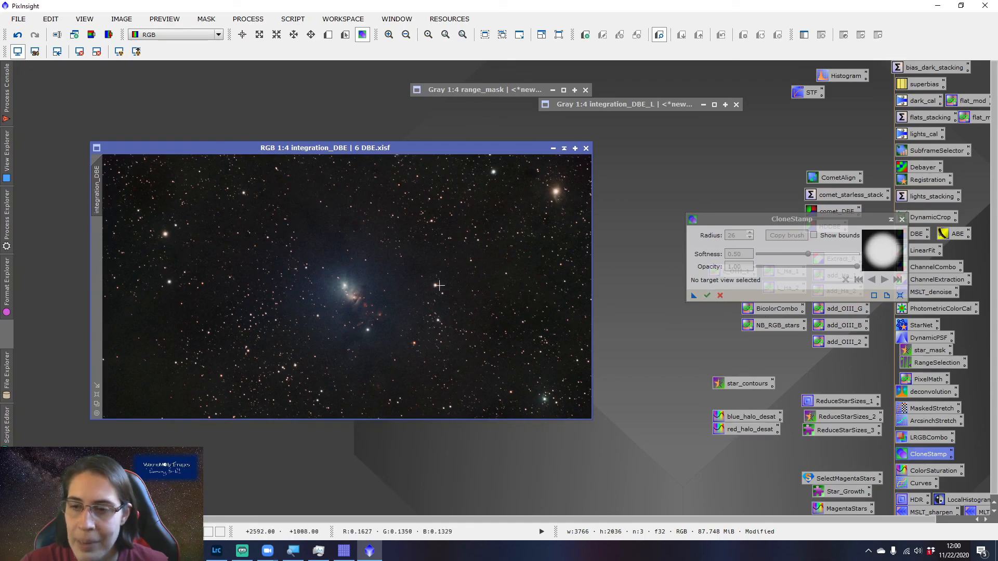
pyautogui.click(905, 220)
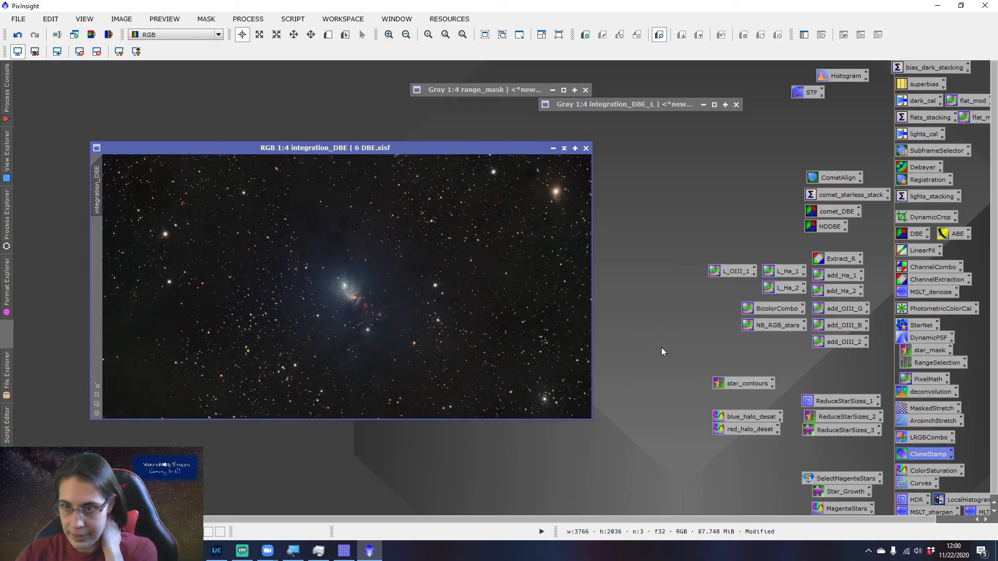
# - Apply HDRMultiscaleTransform to integration_DBE with 7 layers, a median transform and a lightness mask
pyautogui.doubleClick(915, 499)
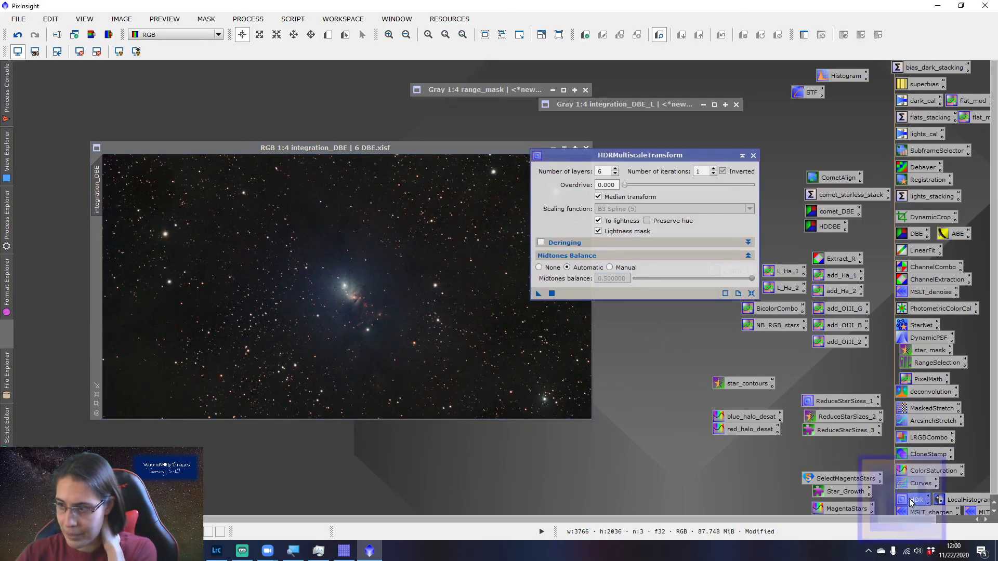
pyautogui.moveTo(652, 157); pyautogui.dragTo(721, 166)
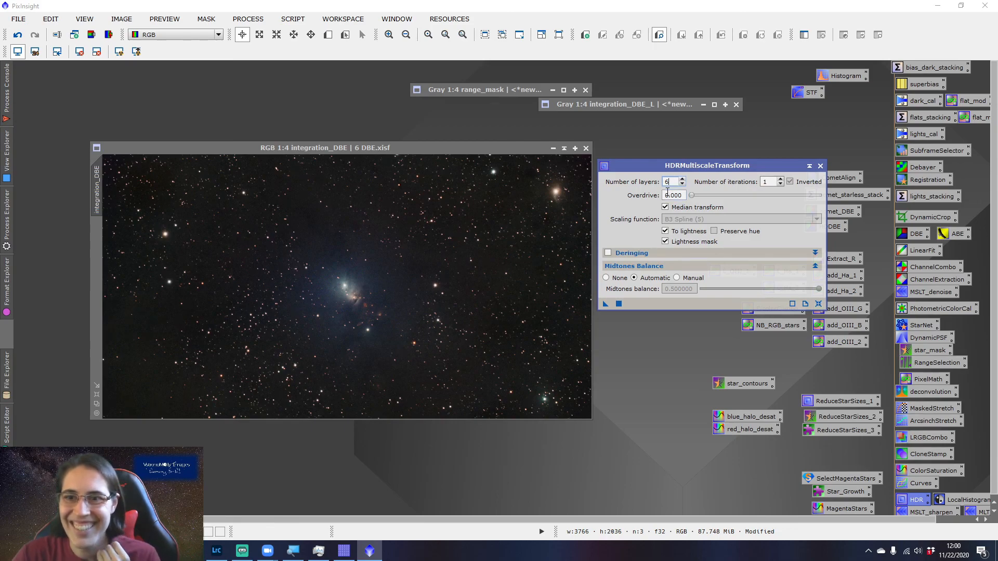
pyautogui.scroll(4, 461, 340)
pyautogui.scroll(-4, 462, 340)
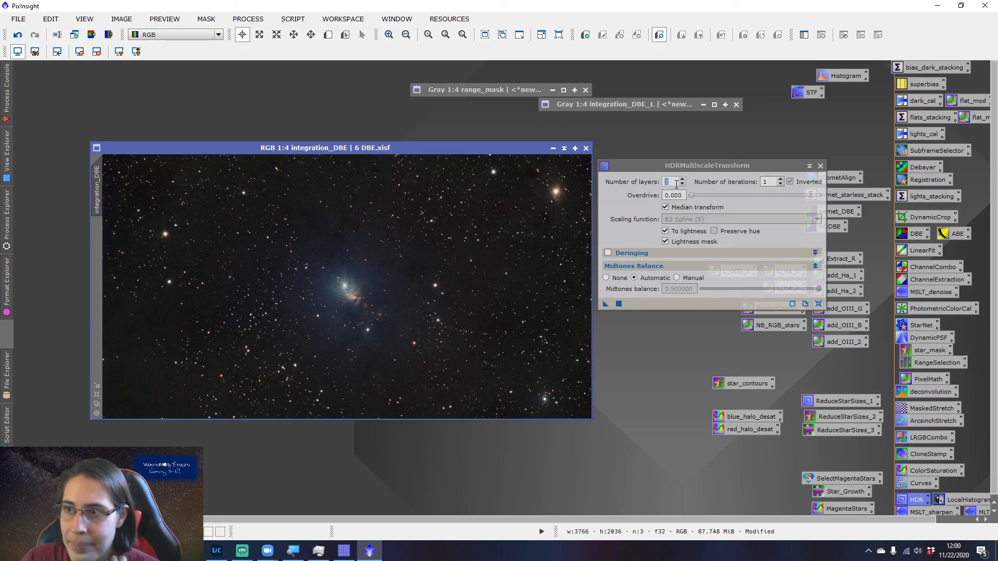
pyautogui.click(618, 304)
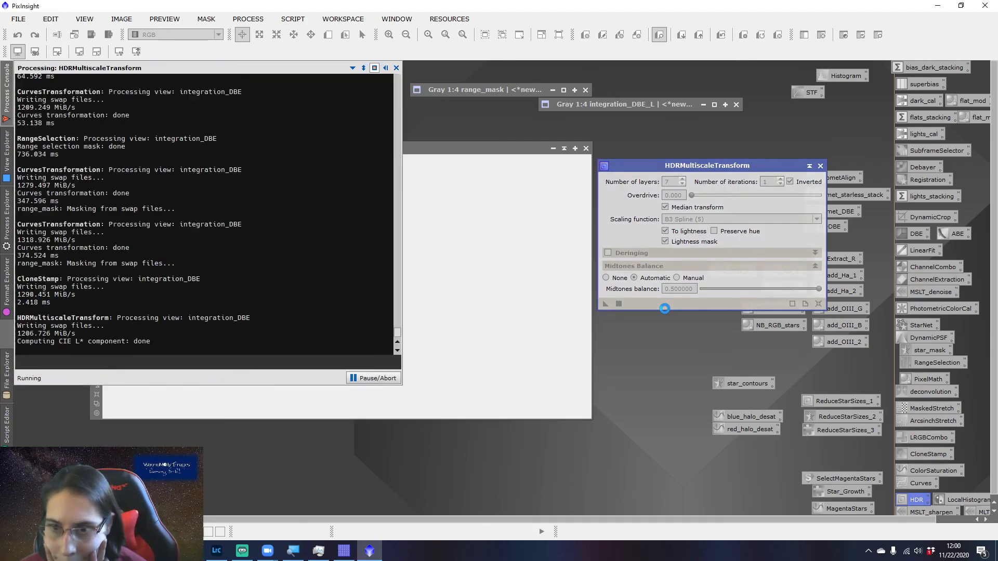
# - Compare the nebula before and after HDRMultiscaleTransform by repeatedly undoing and redoing it, keep the transform, and close its dialog
pyautogui.hotkey('ctrl', 'z')
pyautogui.hotkey('ctrl', 'y')
pyautogui.hotkey('ctrl', 'z')
pyautogui.hotkey('ctrl', 'y')
pyautogui.hotkey('ctrl', 'z')
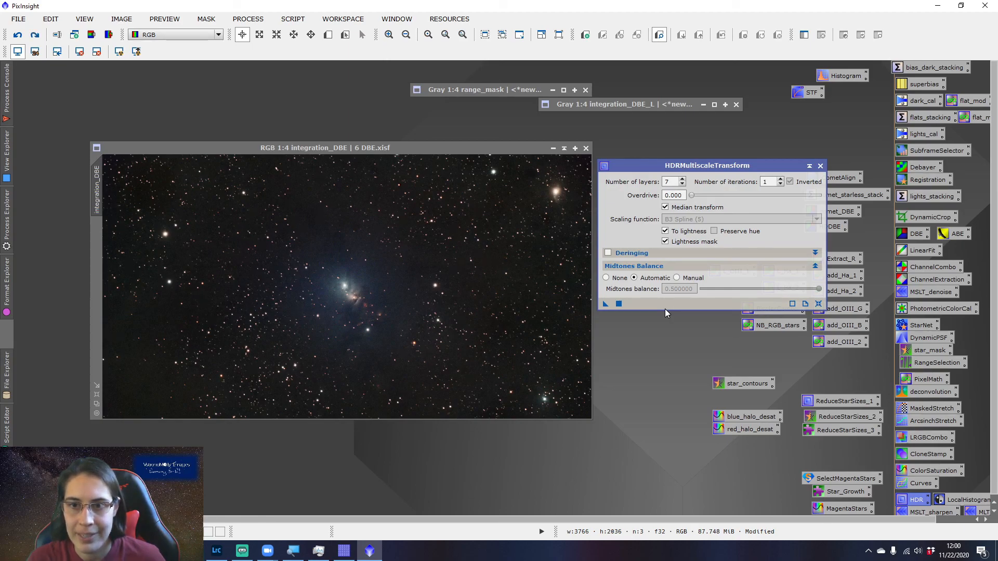
pyautogui.hotkey('ctrl', 'y')
pyautogui.hotkey('ctrl', 'z')
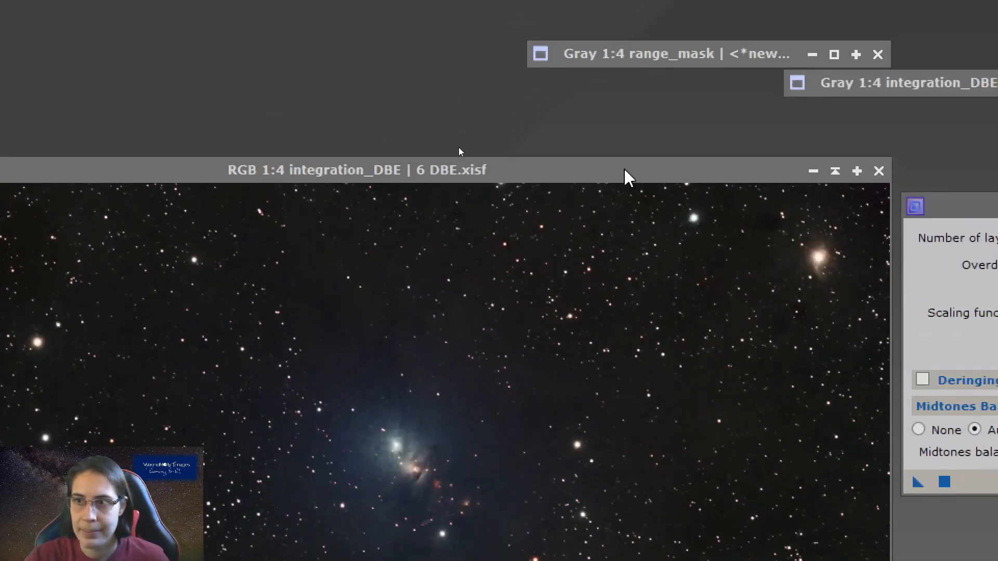
pyautogui.click(625, 44)
pyautogui.hotkey('ctrl', 'z')
pyautogui.hotkey('ctrl', 'y')
pyautogui.hotkey('ctrl', 'z')
pyautogui.hotkey('ctrl', 'y')
pyautogui.hotkey('ctrl', 'z')
pyautogui.hotkey('ctrl', 'y')
pyautogui.hotkey('ctrl', 'z')
pyautogui.hotkey('ctrl', 'y')
pyautogui.hotkey('ctrl', 'z')
pyautogui.hotkey('ctrl', 'y')
pyautogui.hotkey('ctrl', 'z')
pyautogui.hotkey('ctrl', 'y')
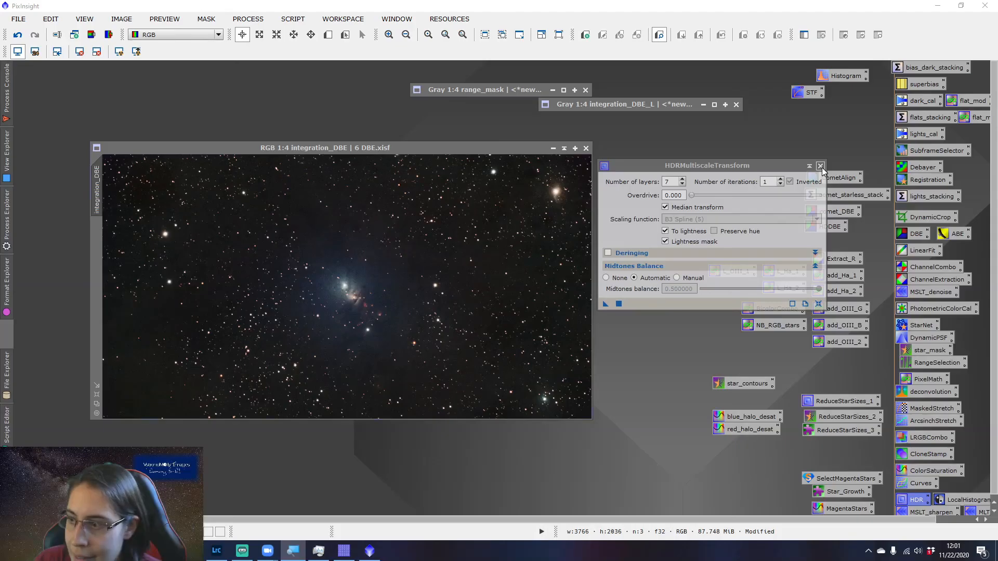
pyautogui.click(821, 167)
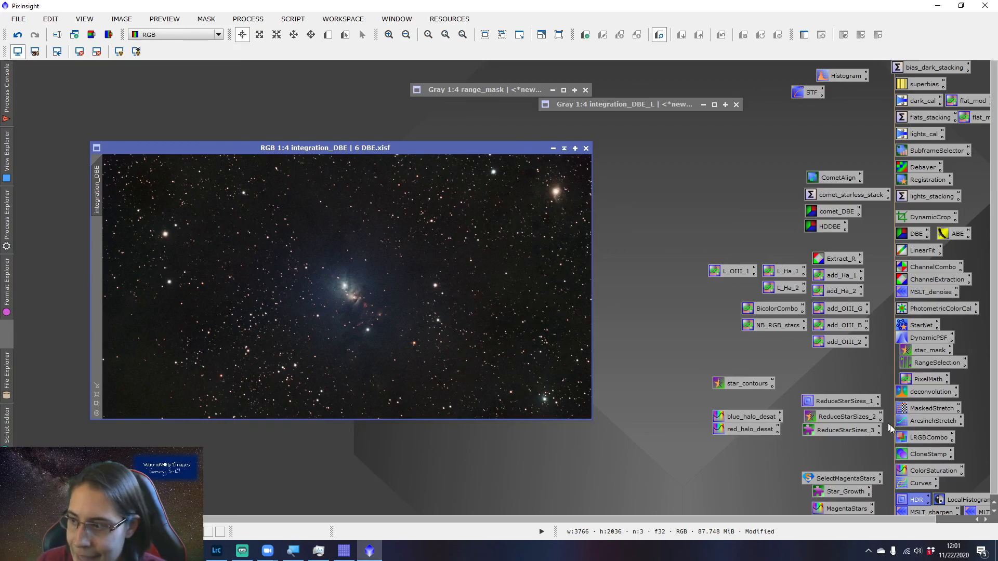
# - Brighten integration_DBE with an RGB/K curve raised to about (0.44, 0.53) and held down at about (0.16, 0.18), using real-time preview
pyautogui.doubleClick(920, 484)
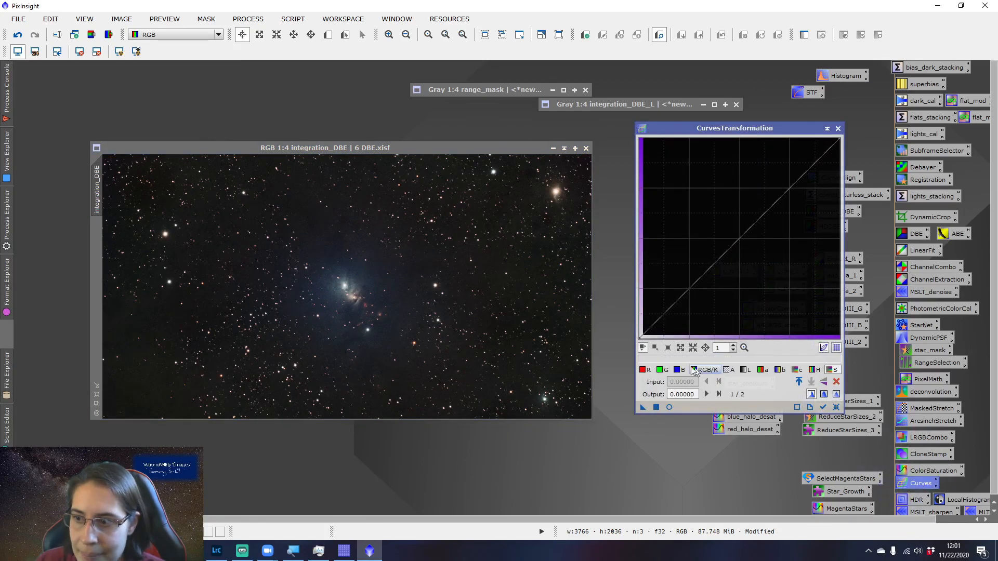
pyautogui.click(669, 407)
pyautogui.moveTo(733, 231); pyautogui.dragTo(729, 229)
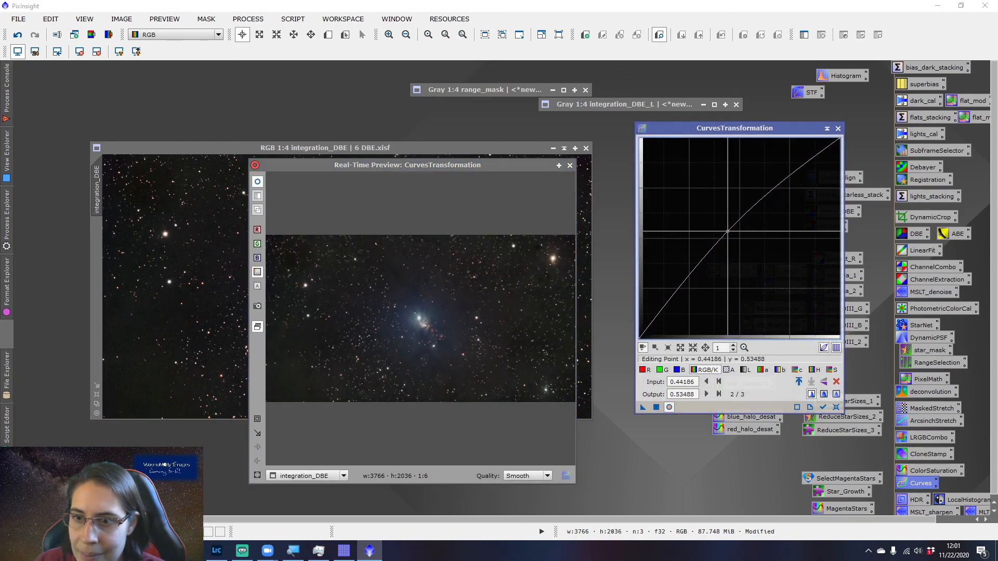
pyautogui.click(676, 295)
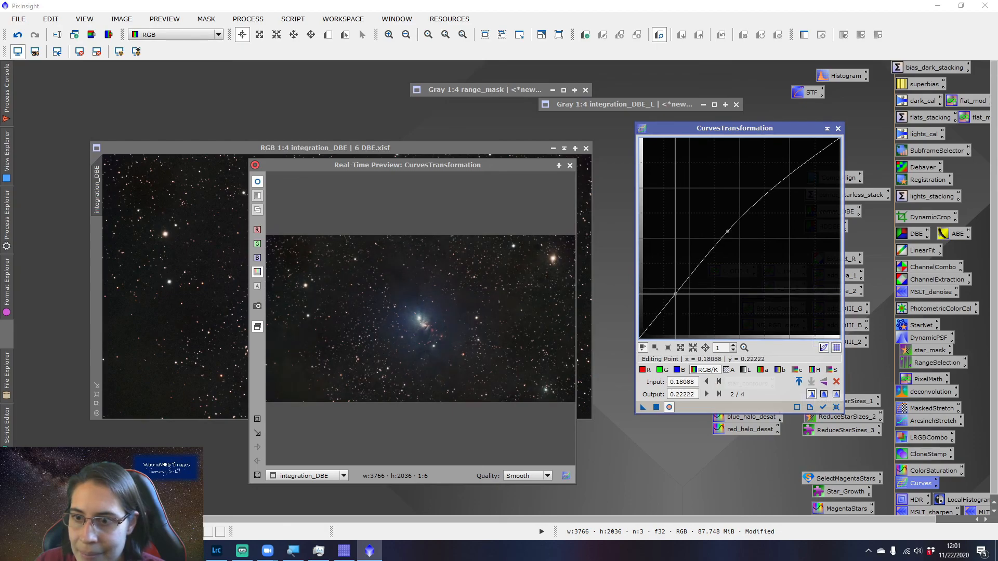
pyautogui.moveTo(675, 295)
pyautogui.mouseDown()
pyautogui.moveTo(689, 310)
pyautogui.moveTo(671, 302)
pyautogui.mouseUp()
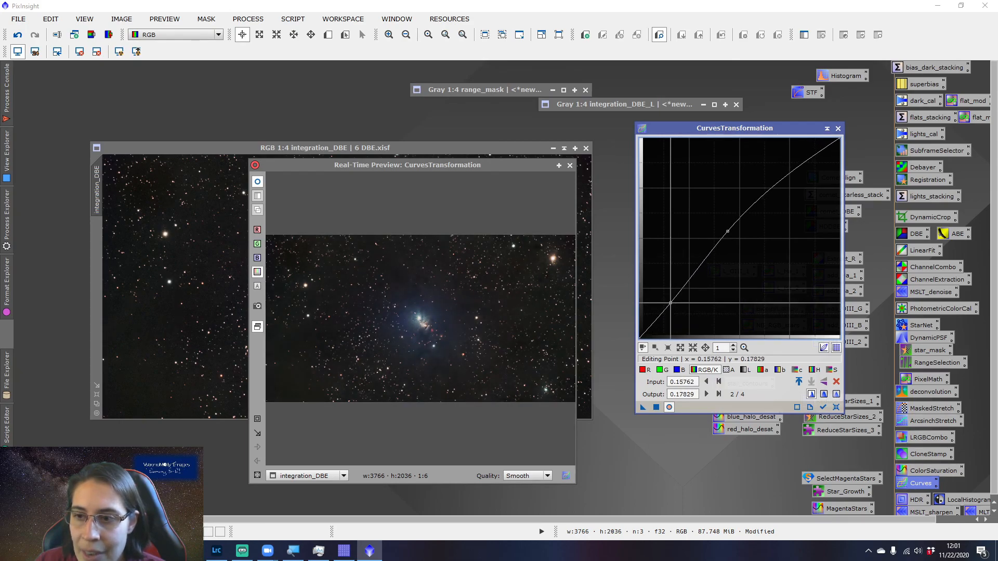
pyautogui.moveTo(671, 303); pyautogui.dragTo(671, 303)
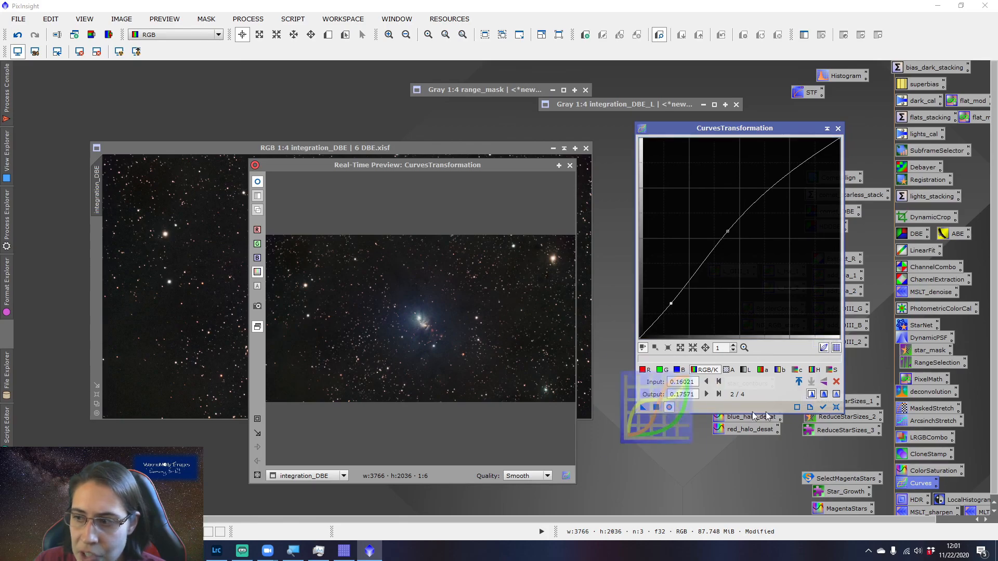
# - Reset the curve and close its preview, inspect the nebula core at full scale, and close CurvesTransformation
pyautogui.click(837, 407)
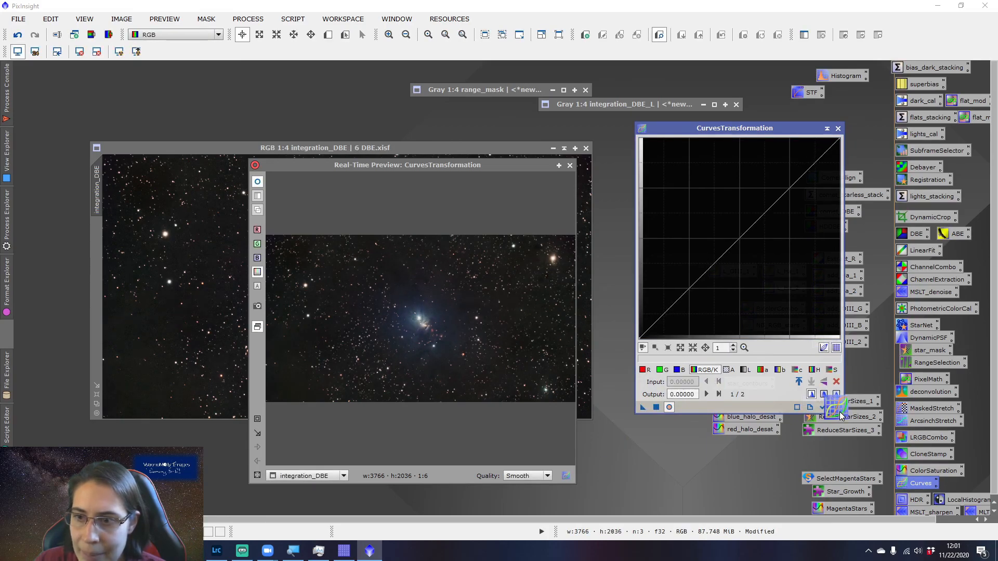
pyautogui.click(570, 165)
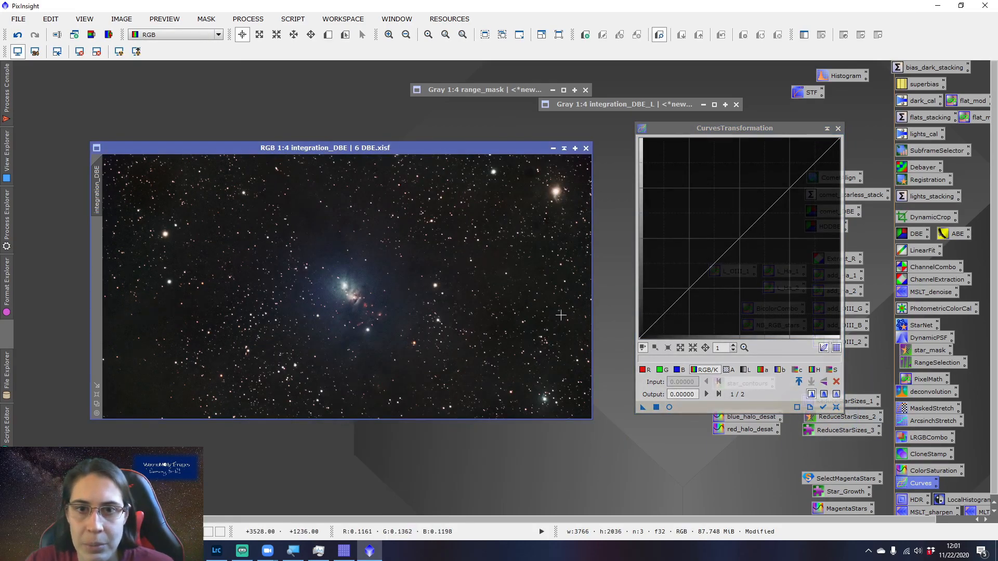
pyautogui.scroll(3, 556, 315)
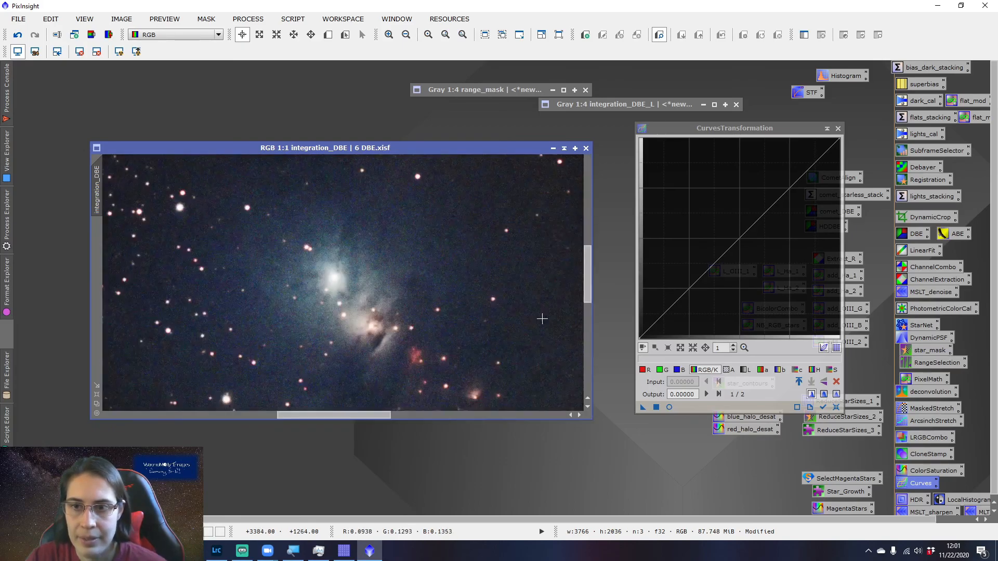
pyautogui.moveTo(364, 415); pyautogui.dragTo(386, 416)
pyautogui.scroll(-3, 433, 366)
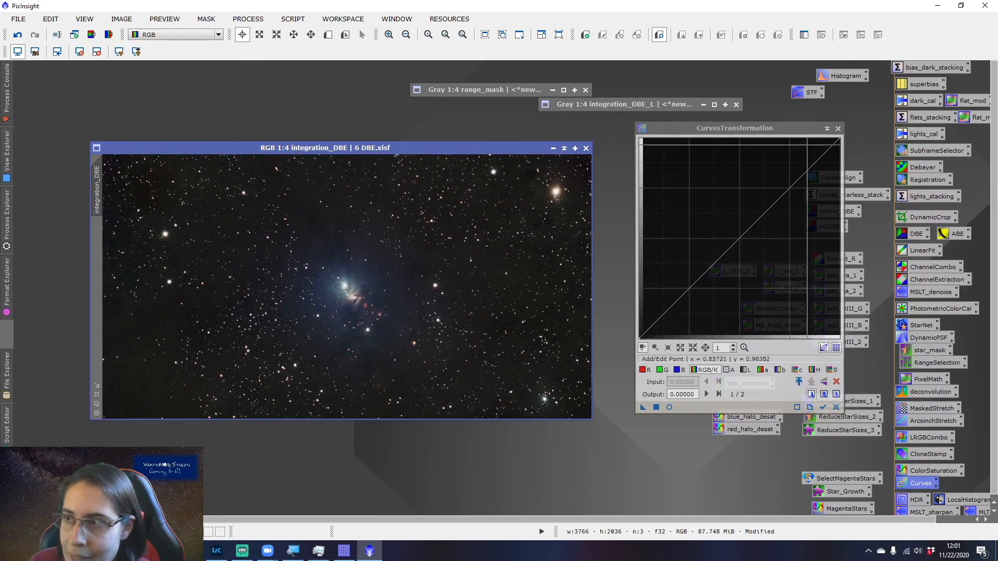
pyautogui.click(838, 129)
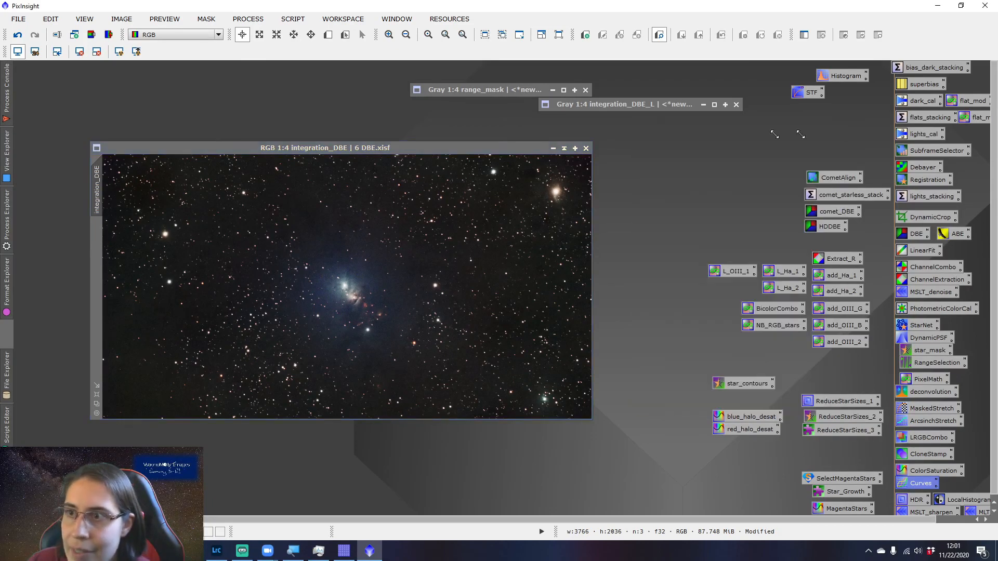
# - Close the old integration_DBE_L and range_mask images, accepting that their mask references are broken
pyautogui.click(736, 104)
pyautogui.click(475, 300)
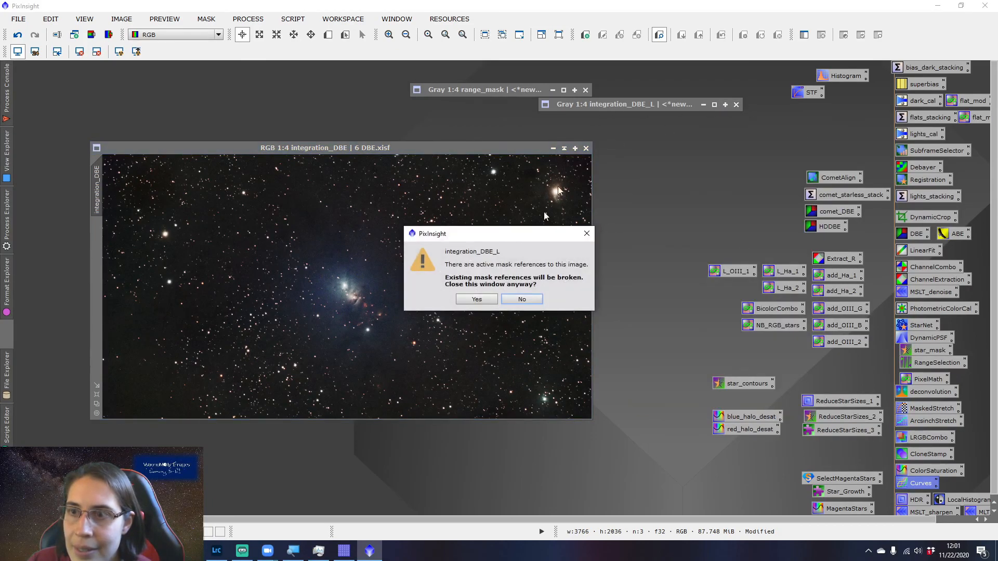
pyautogui.click(472, 300)
pyautogui.click(585, 90)
pyautogui.click(475, 300)
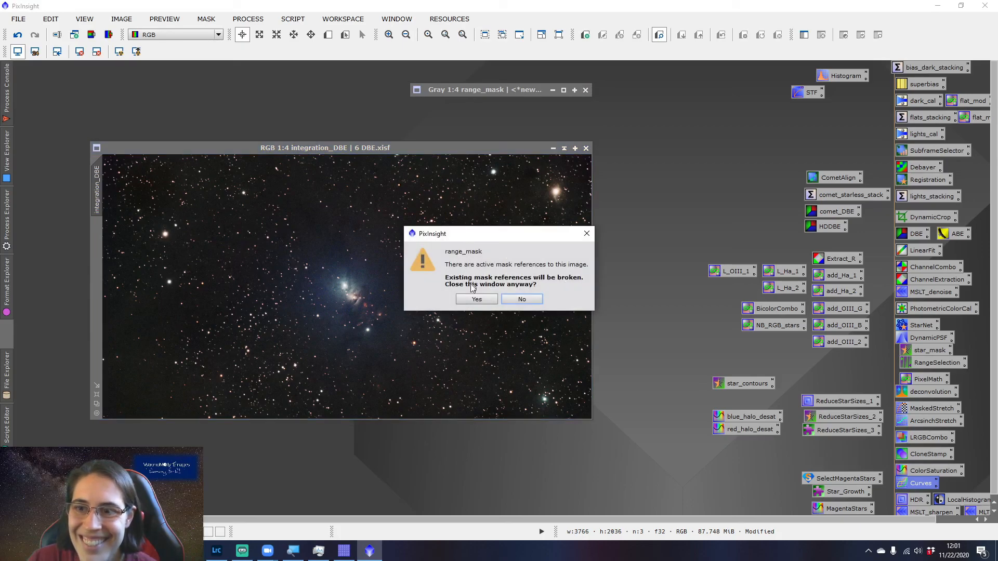
pyautogui.click(473, 300)
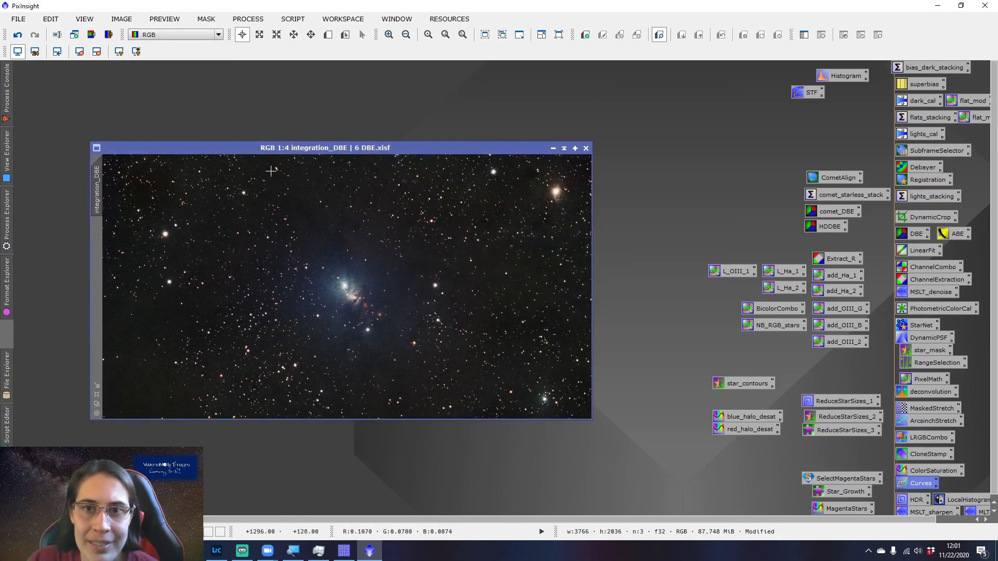
# - Extract a new luminance image from integration_DBE and park it collapsed above the colour image
pyautogui.moveTo(280, 150); pyautogui.dragTo(252, 139)
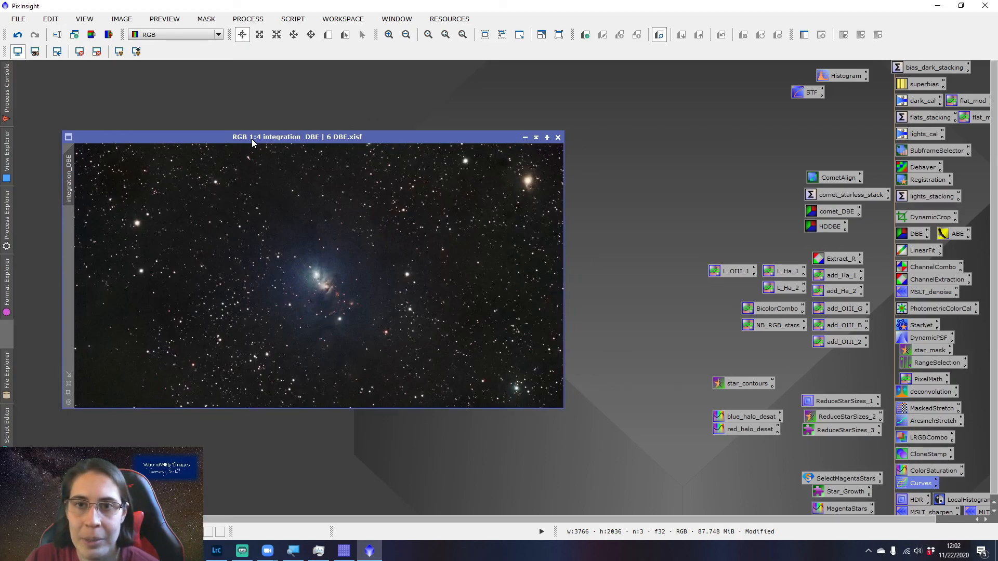
pyautogui.click(92, 35)
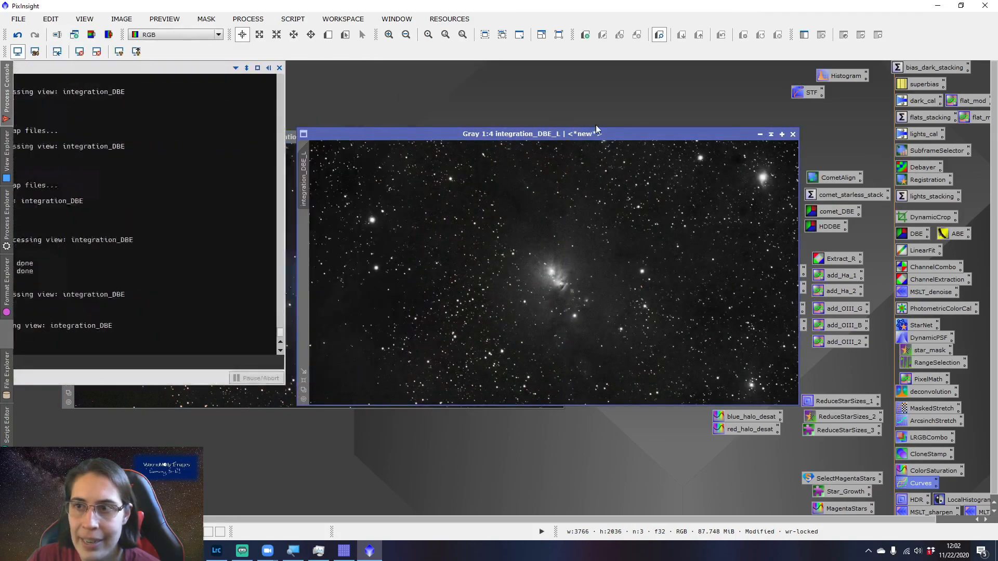
pyautogui.moveTo(601, 136); pyautogui.dragTo(544, 102)
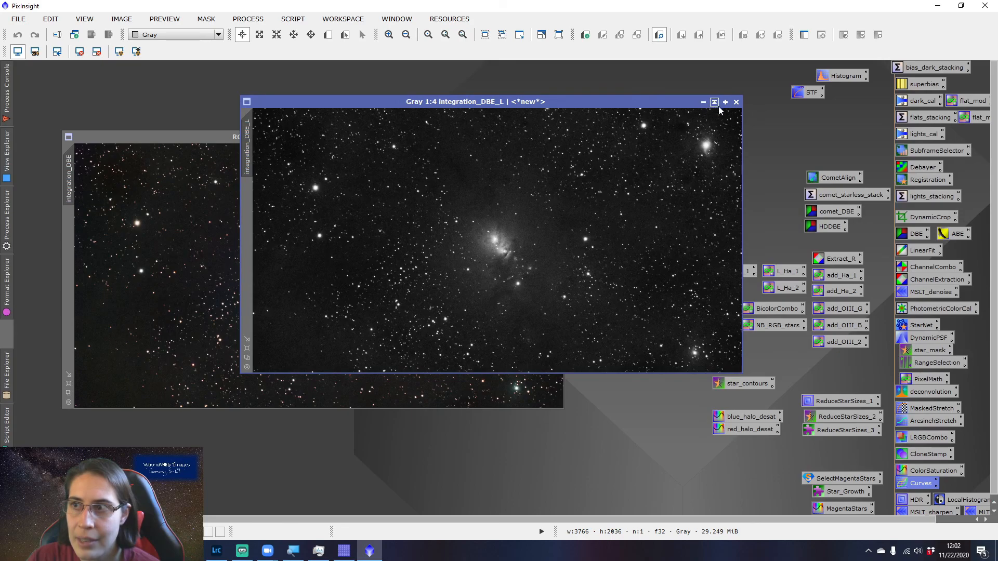
pyautogui.moveTo(544, 102); pyautogui.dragTo(498, 98)
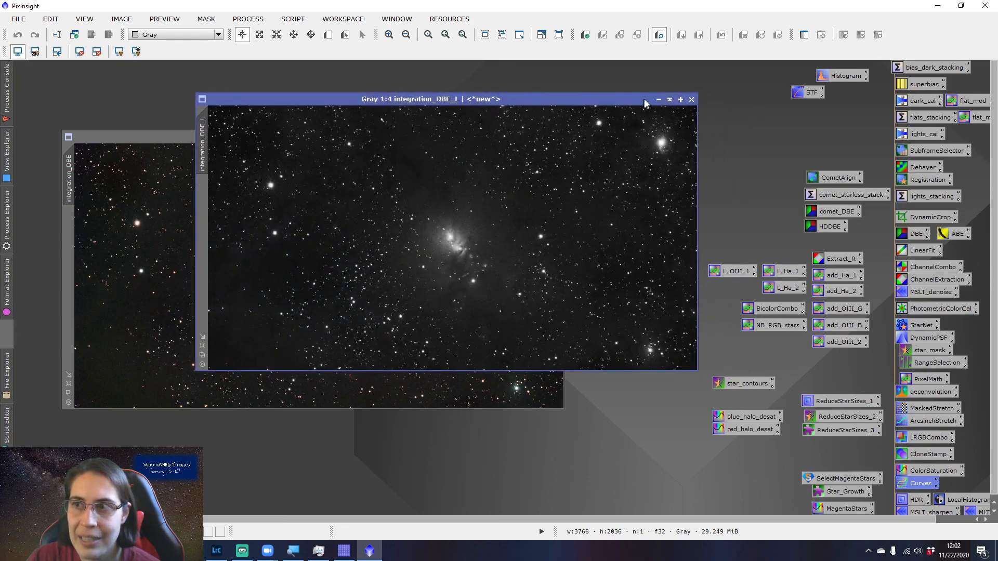
pyautogui.click(671, 102)
pyautogui.moveTo(455, 233); pyautogui.dragTo(493, 87)
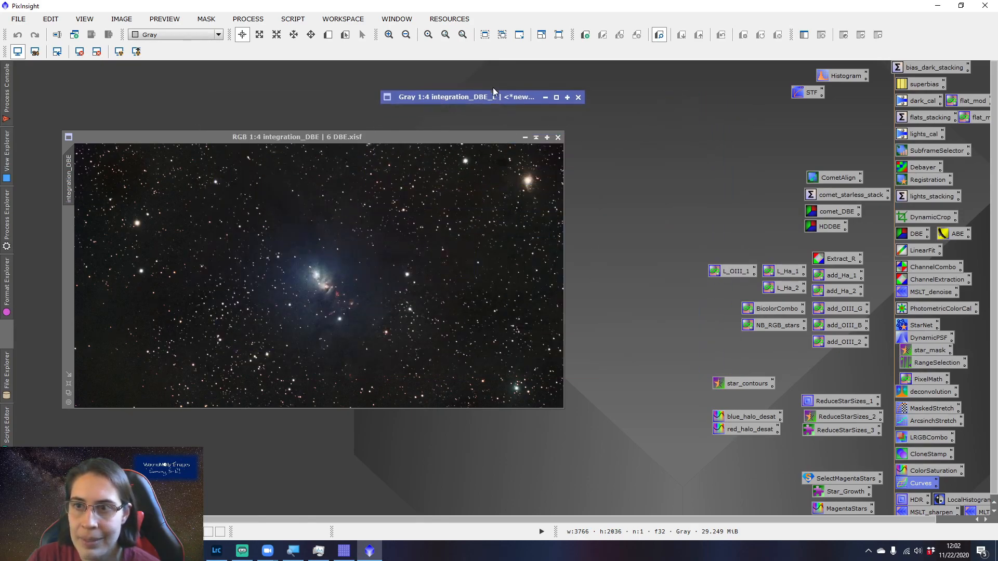
# - Apply integration_DBE_L as an inverted mask to integration_DBE and toggle the mask overlay
pyautogui.click(482, 136)
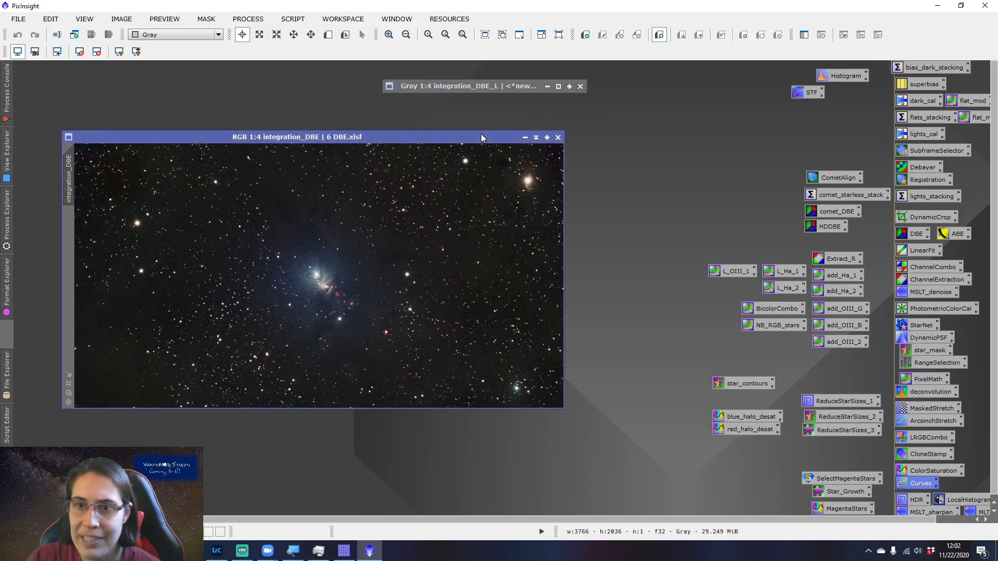
pyautogui.click(804, 34)
pyautogui.click(458, 270)
pyautogui.click(458, 288)
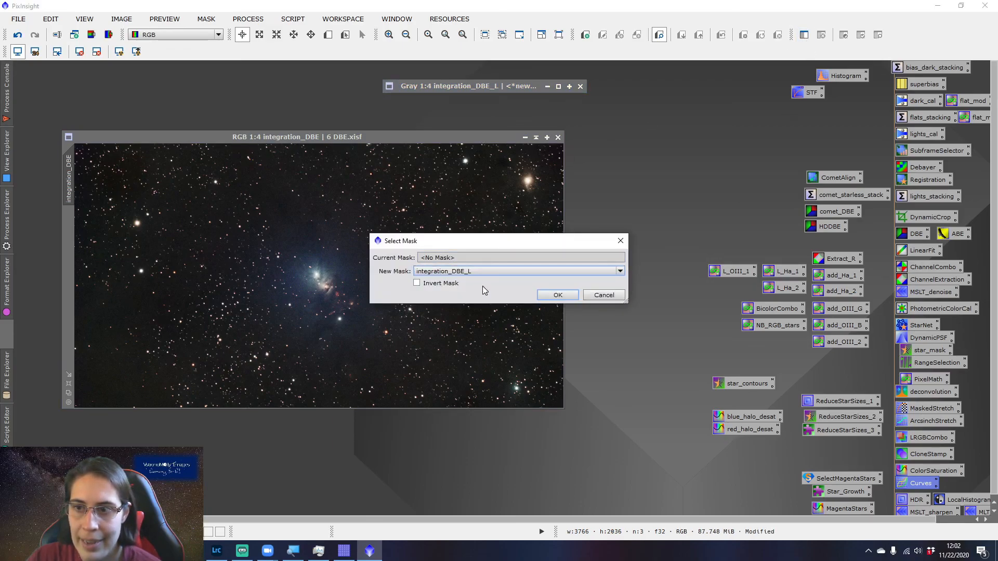
pyautogui.click(449, 283)
pyautogui.click(558, 295)
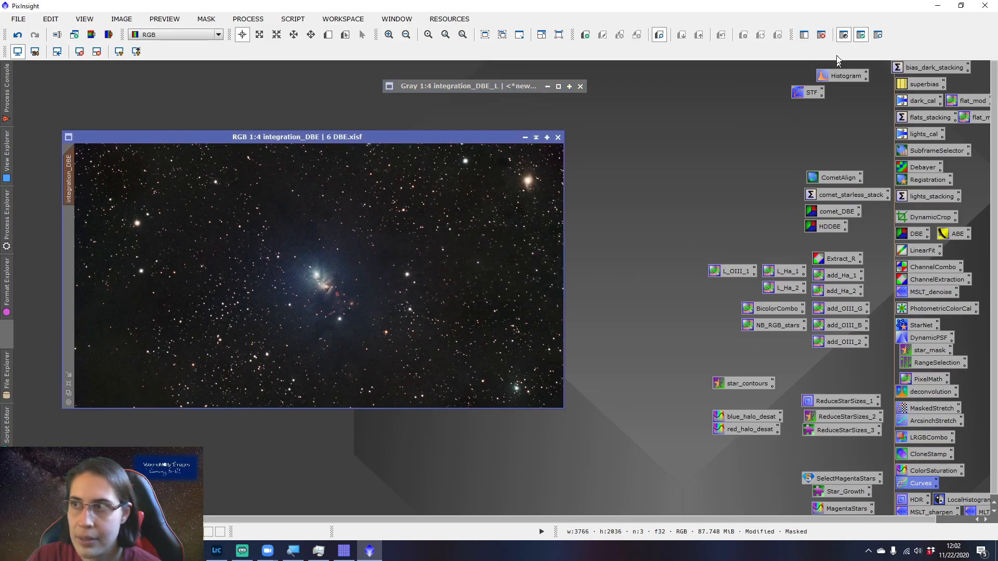
pyautogui.click(879, 35)
pyautogui.click(880, 35)
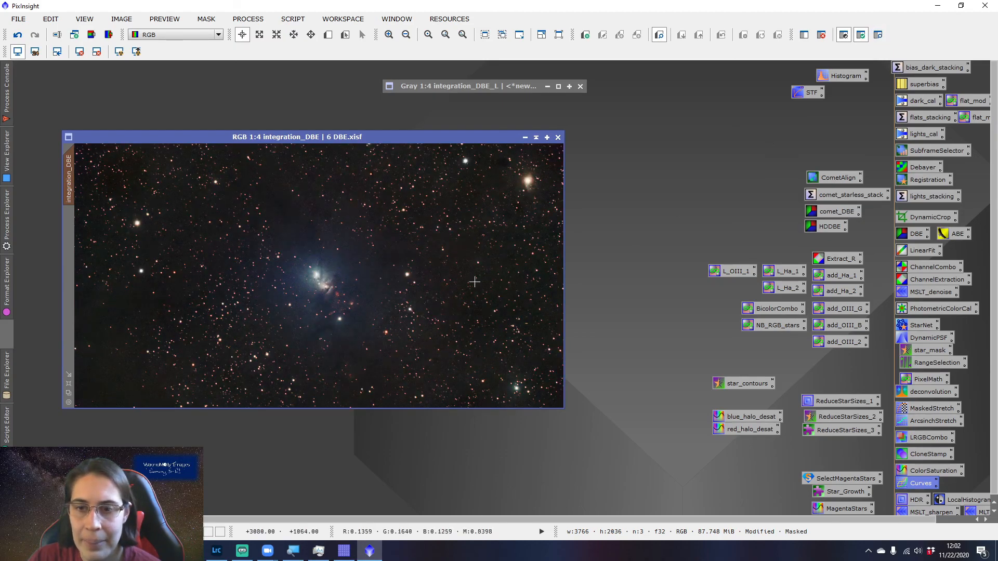
# - Denoise the masked integration_DBE with the four-layer MSLT_denoise preset, close the tool and remove the mask
pyautogui.scroll(1, 437, 361)
pyautogui.scroll(2, 438, 361)
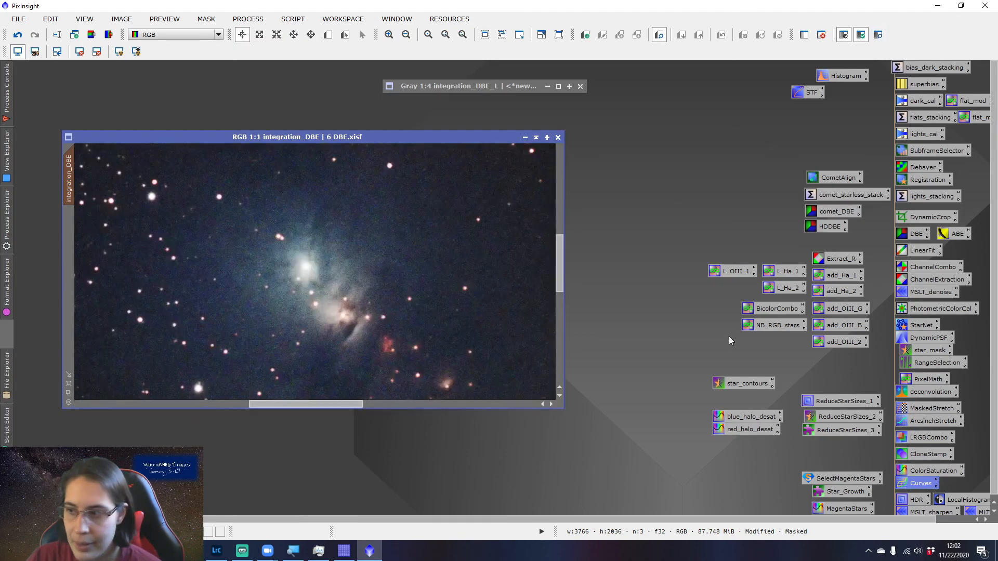
pyautogui.doubleClick(924, 292)
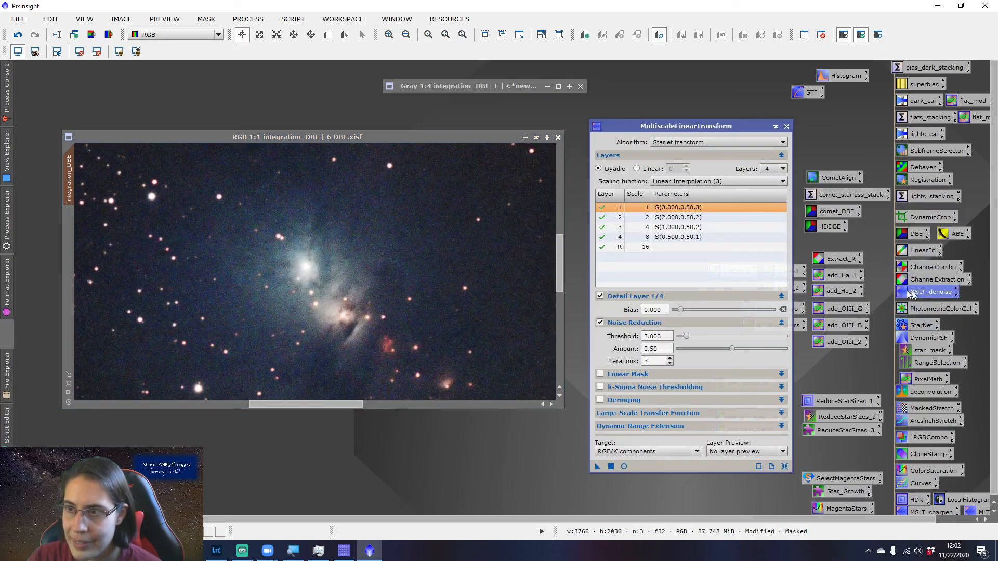
pyautogui.click(611, 466)
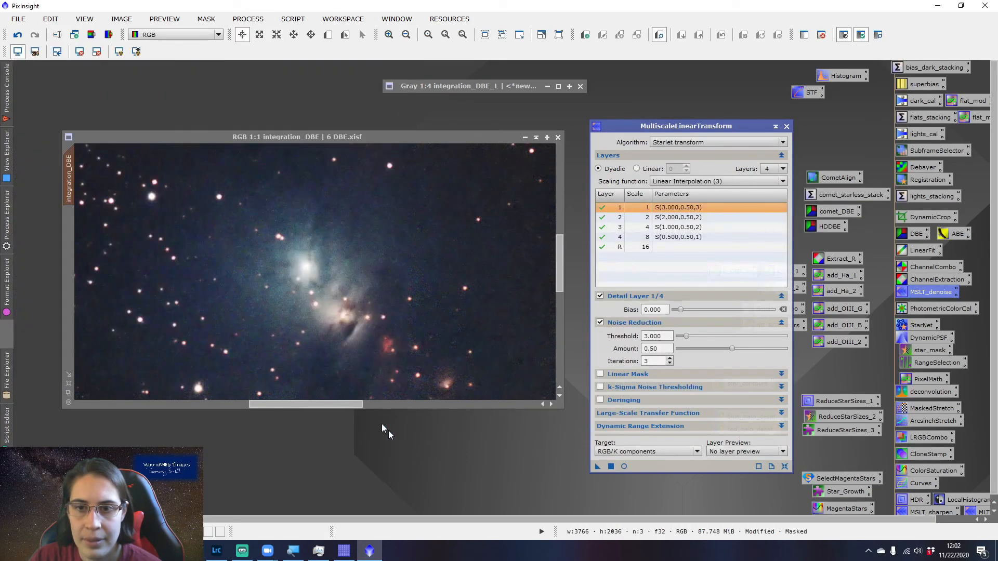
pyautogui.moveTo(357, 404)
pyautogui.mouseDown()
pyautogui.moveTo(139, 407)
pyautogui.moveTo(517, 408)
pyautogui.moveTo(301, 404)
pyautogui.moveTo(356, 405)
pyautogui.mouseUp()
pyautogui.scroll(-3, 458, 345)
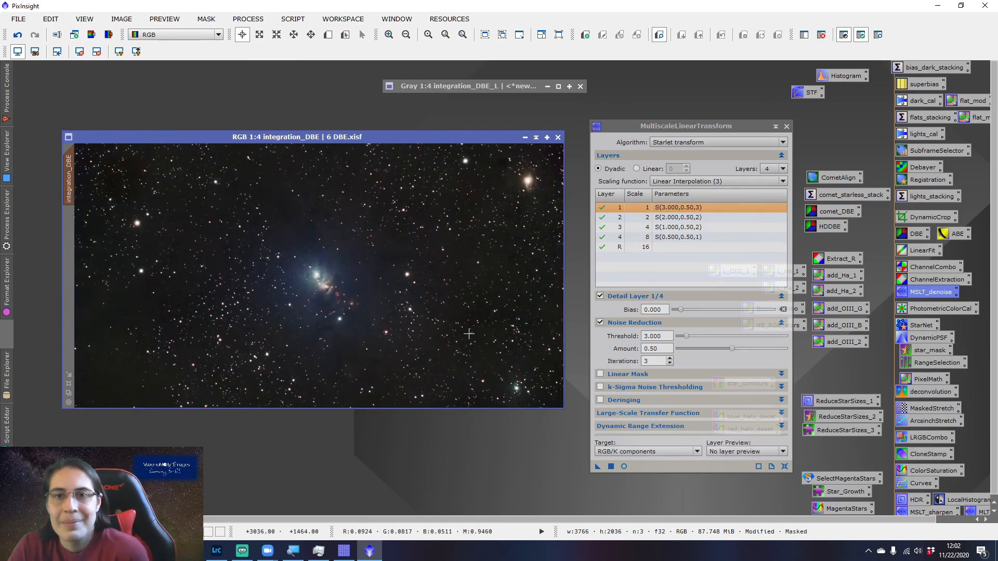
pyautogui.click(786, 127)
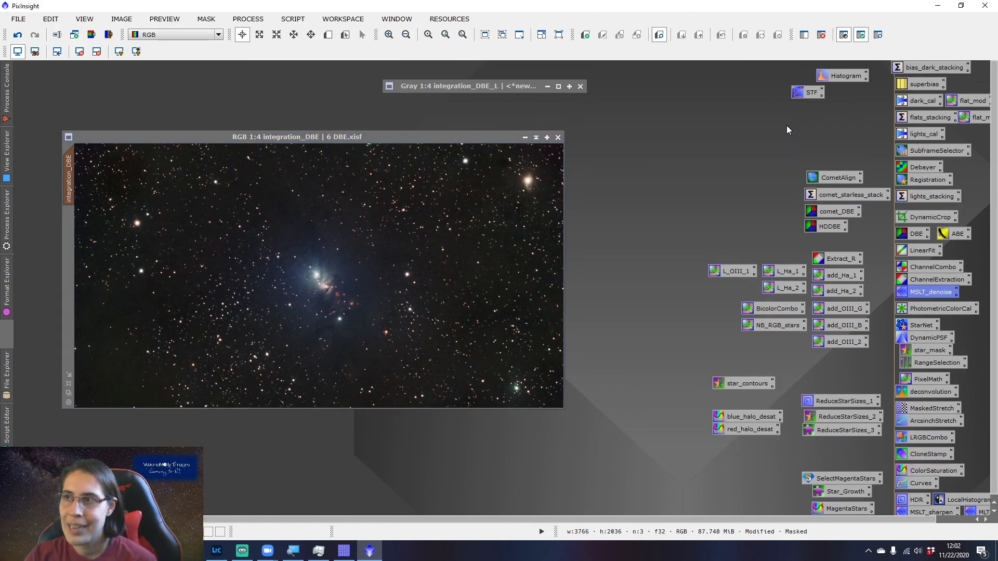
pyautogui.click(821, 34)
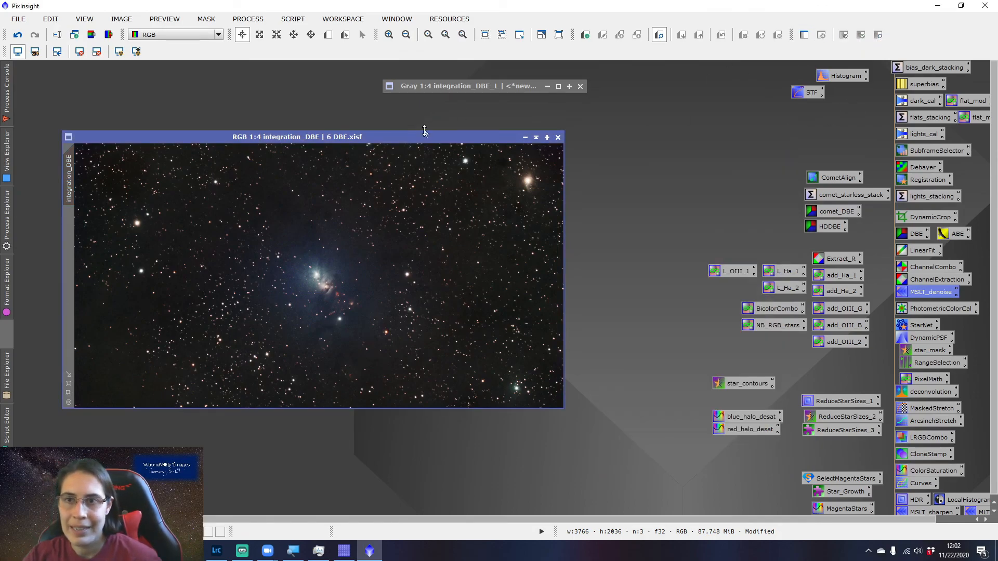
# - Start saving integration_DBE as a new file in the finals folder of ngc-1333
pyautogui.hotkey('ctrl', 'shift', 's')
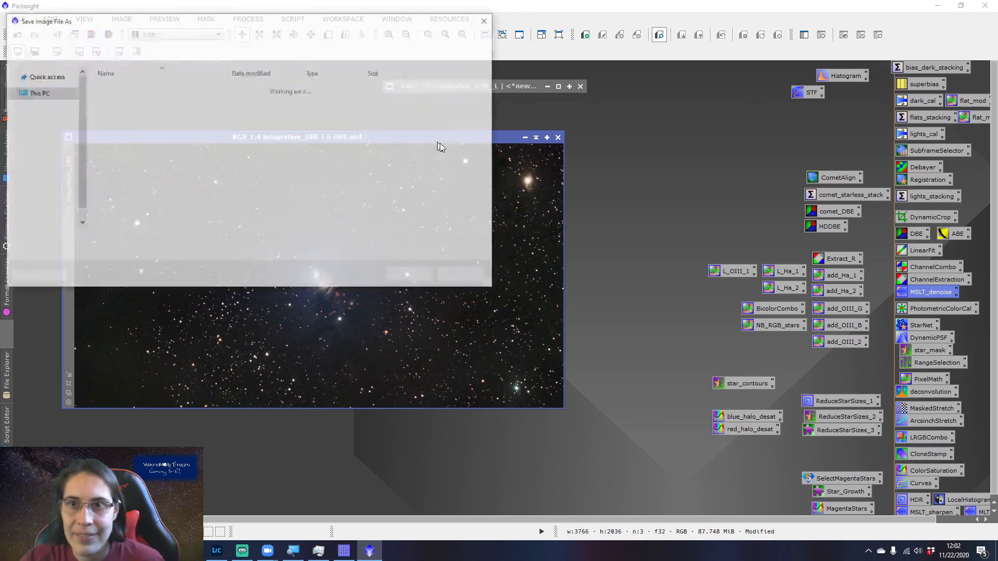
pyautogui.click(213, 38)
pyautogui.doubleClick(158, 99)
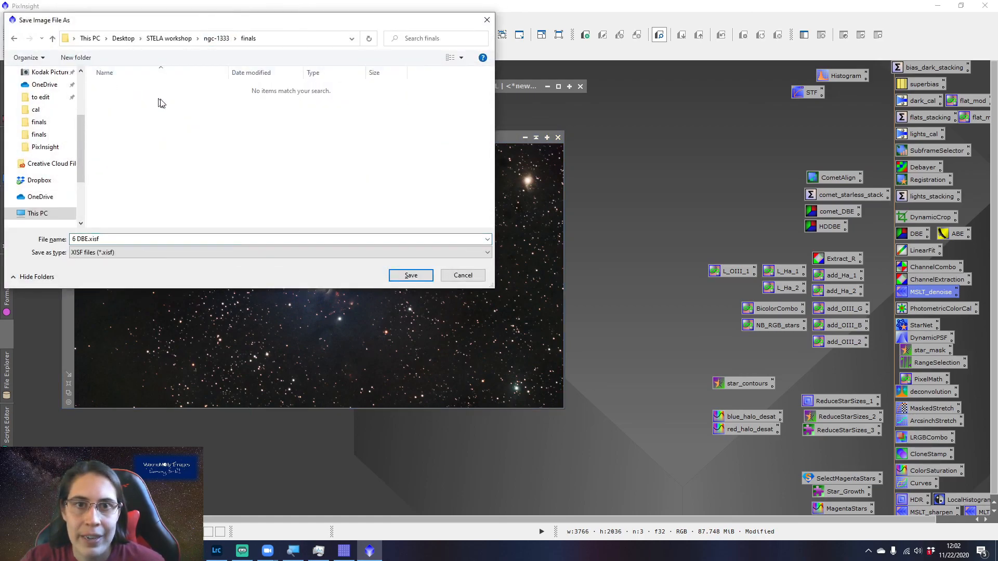
# - Name the file ngc_1333_2_2_1 and save it in the finals folder as a 32-bit floating-point XISF
pyautogui.tripleClick(201, 241)
pyautogui.write('ngc_1333_')
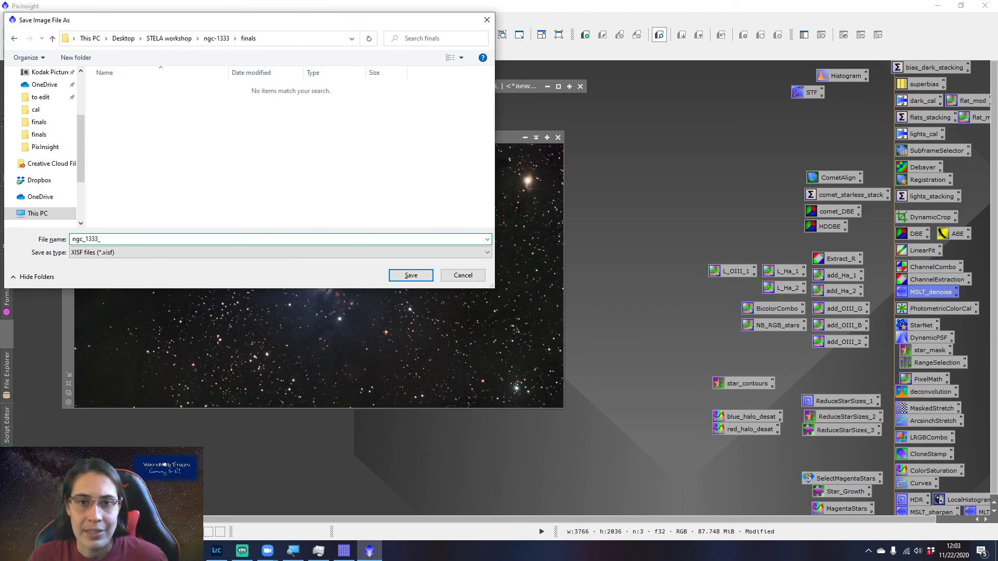
pyautogui.write('1')
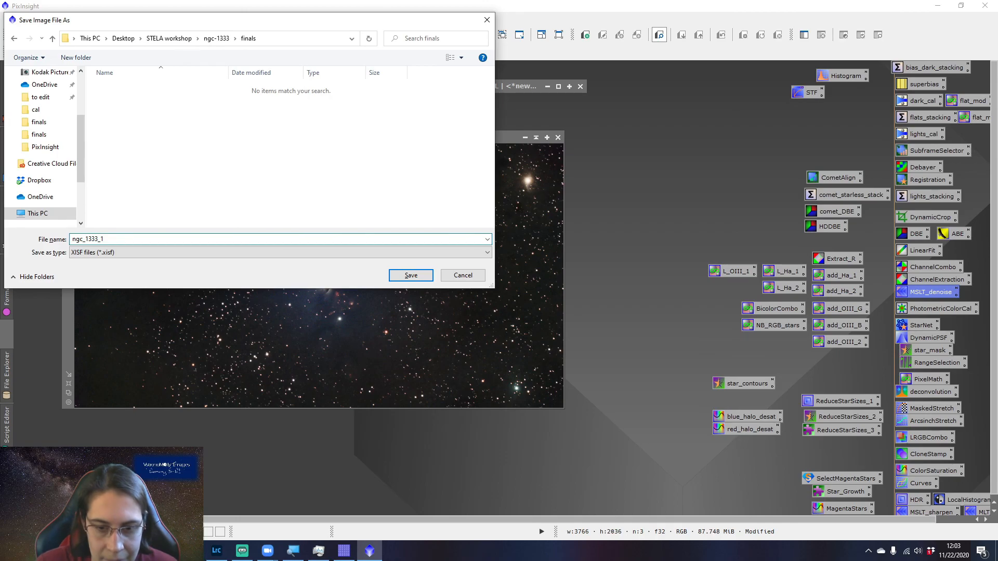
pyautogui.hotkey('alt', 'Tab')
pyautogui.hotkey('alt', 'Tab')
pyautogui.click(146, 238)
pyautogui.press('BackSpace')
pyautogui.write('2')
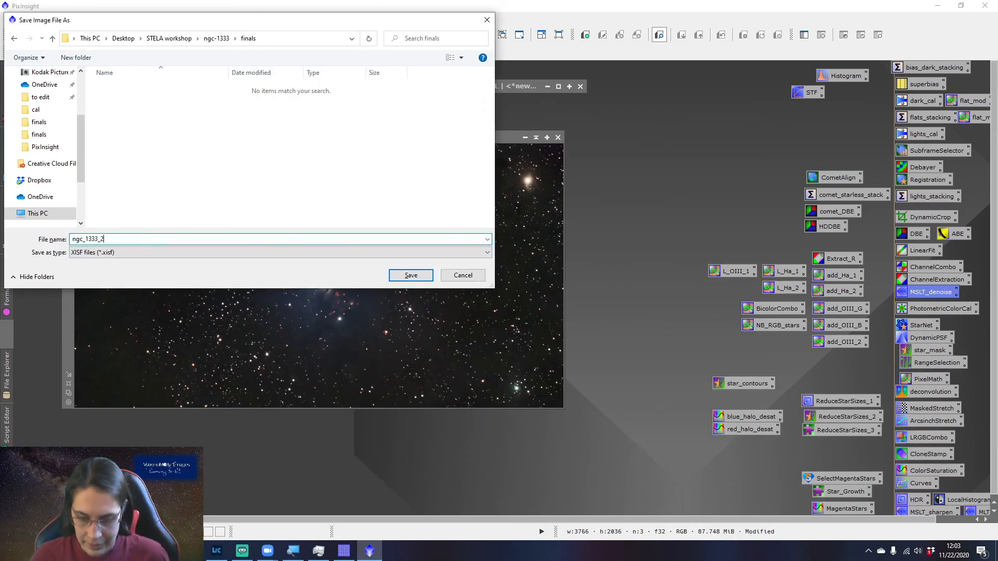
pyautogui.write('_2_1')
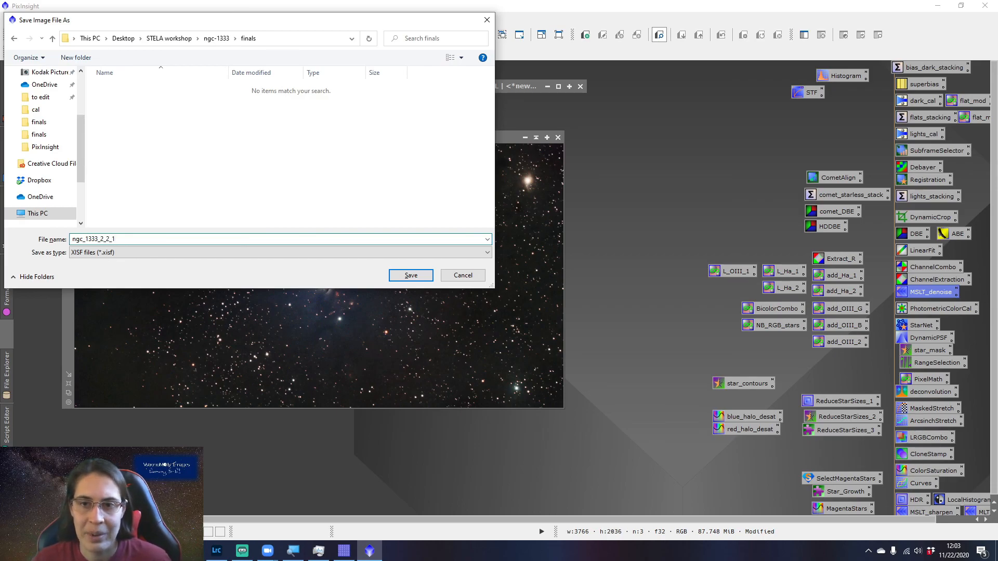
pyautogui.click(403, 277)
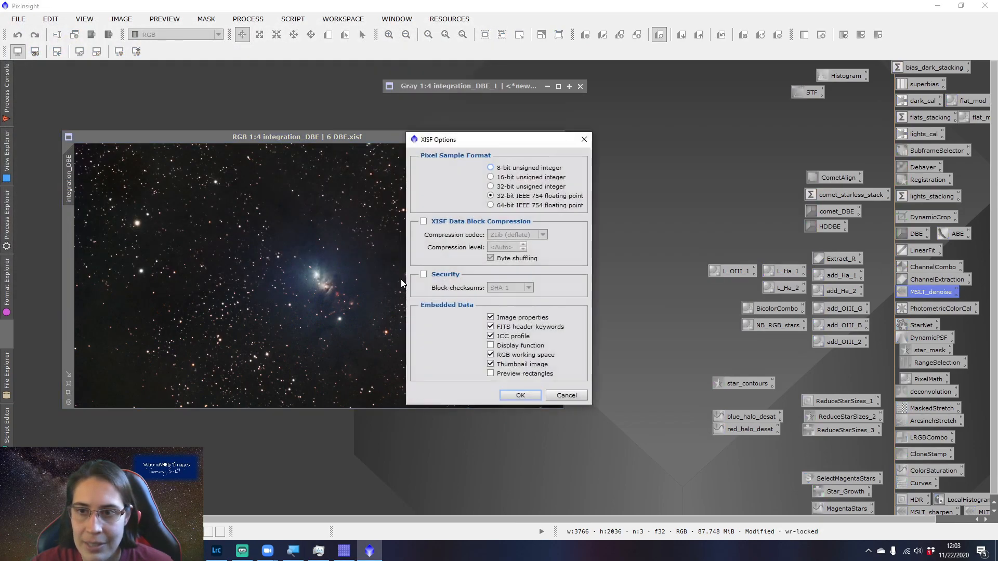
pyautogui.click(519, 394)
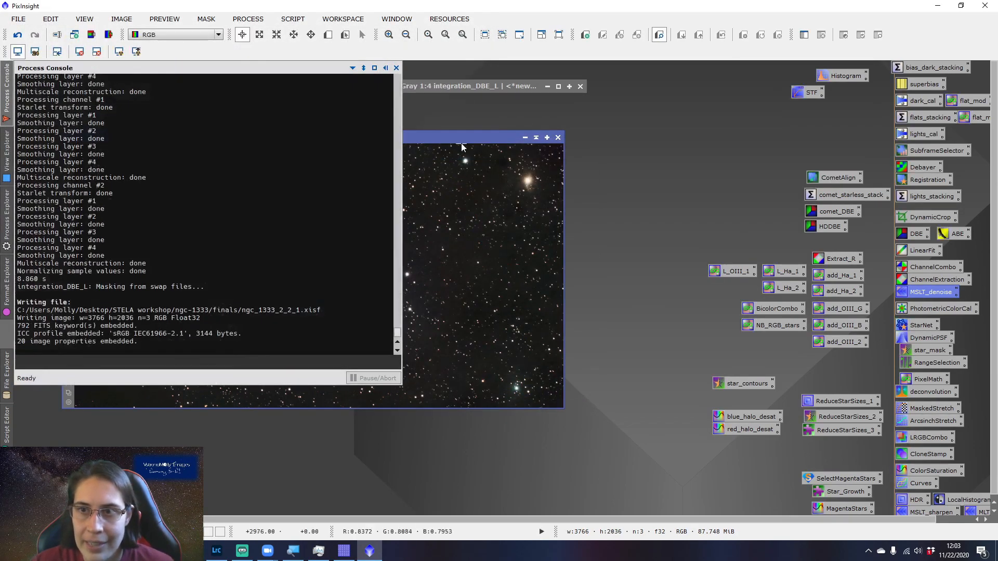
# - Save a 16-bit unsigned integer TIFF copy of the colour image as ngc_1333_2_2_1.tif in the finals folder
pyautogui.moveTo(463, 138); pyautogui.dragTo(469, 141)
pyautogui.hotkey('ctrl', 'shift', 's')
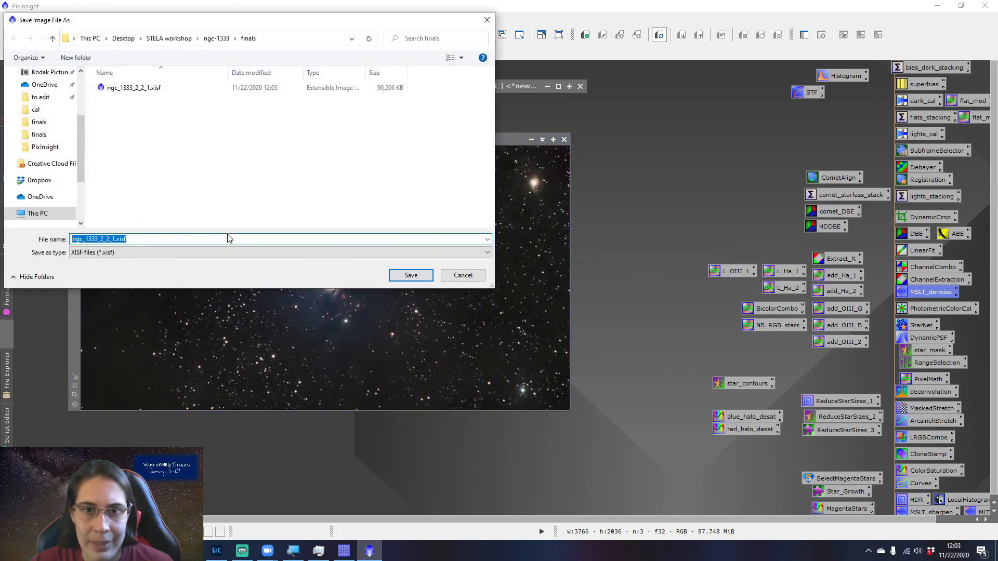
pyautogui.click(216, 253)
pyautogui.click(138, 332)
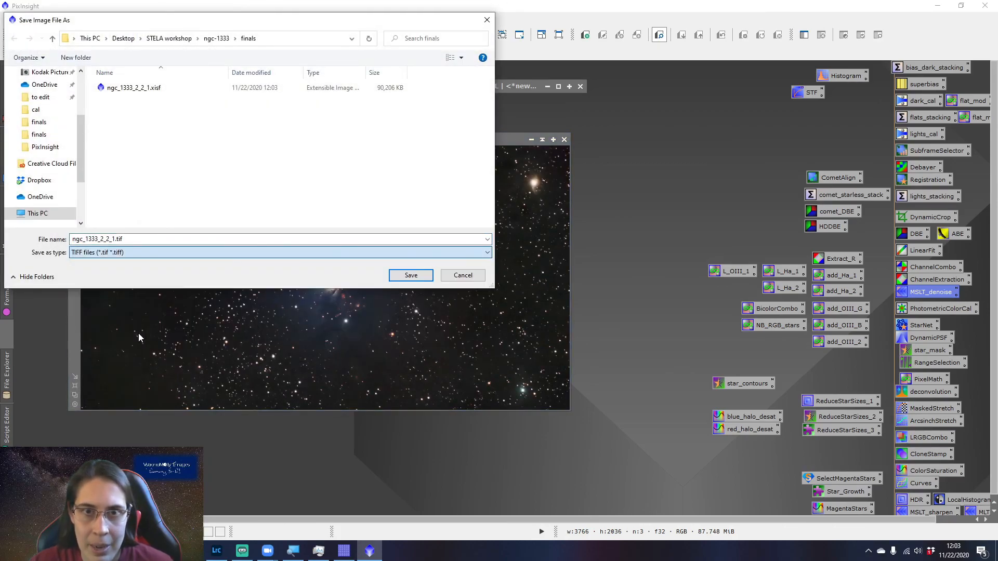
pyautogui.click(417, 278)
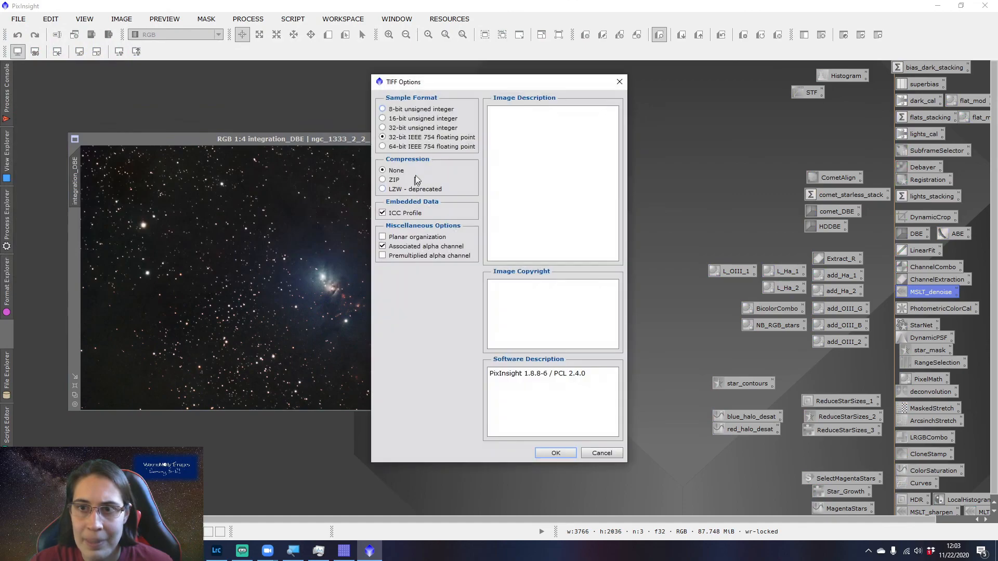
pyautogui.click(406, 123)
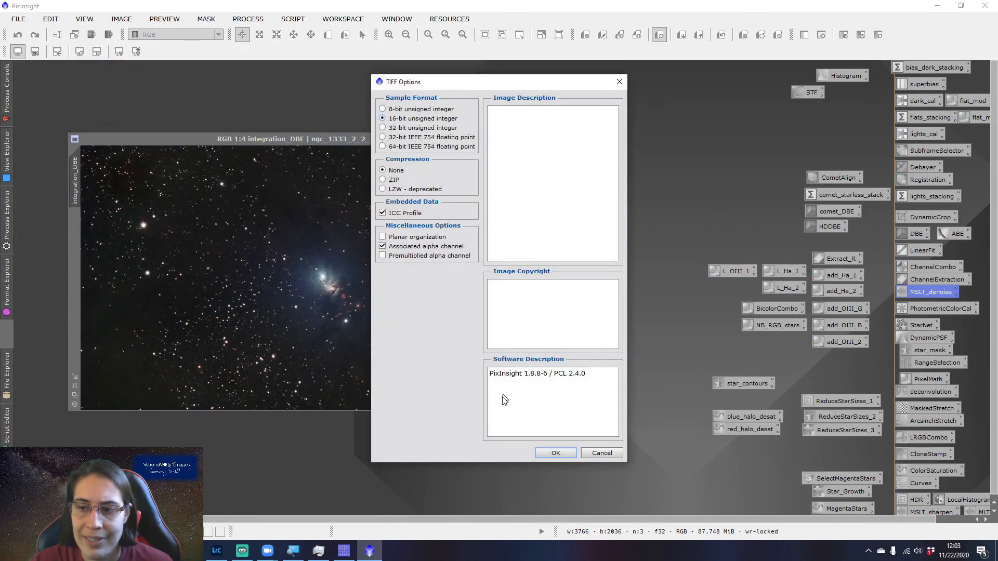
pyautogui.click(556, 452)
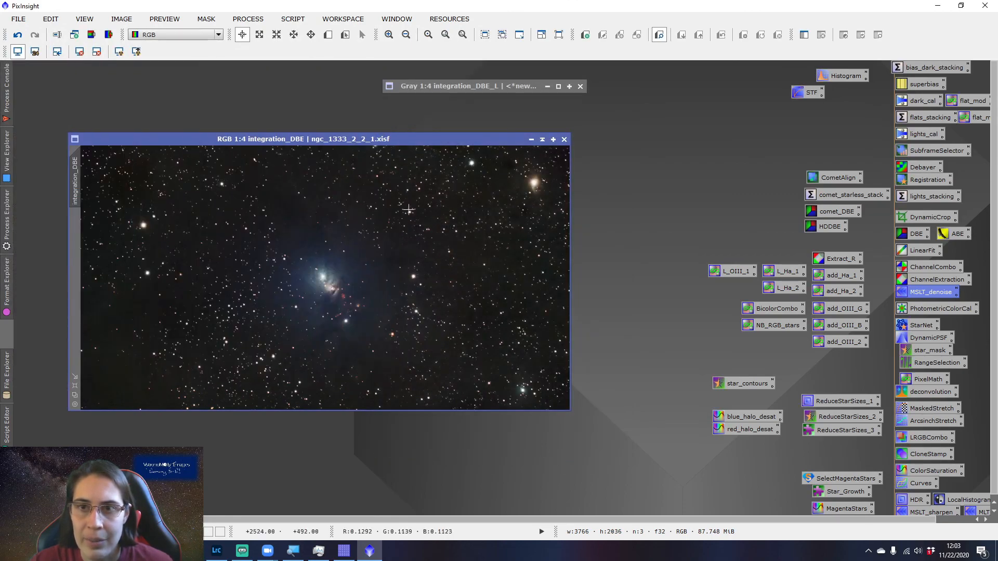
# - Save a JPEG copy of the colour image as ngc_1333_2_2_1.jpg in the finals folder, accepting the reduced numerical accuracy
pyautogui.moveTo(385, 139); pyautogui.dragTo(391, 147)
pyautogui.hotkey('ctrl', 'shift', 's')
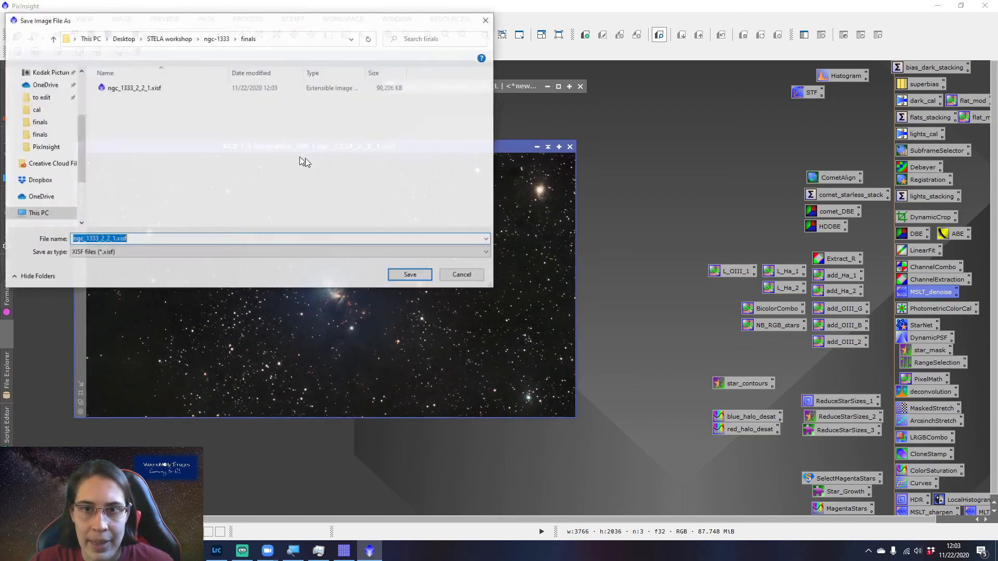
pyautogui.click(203, 253)
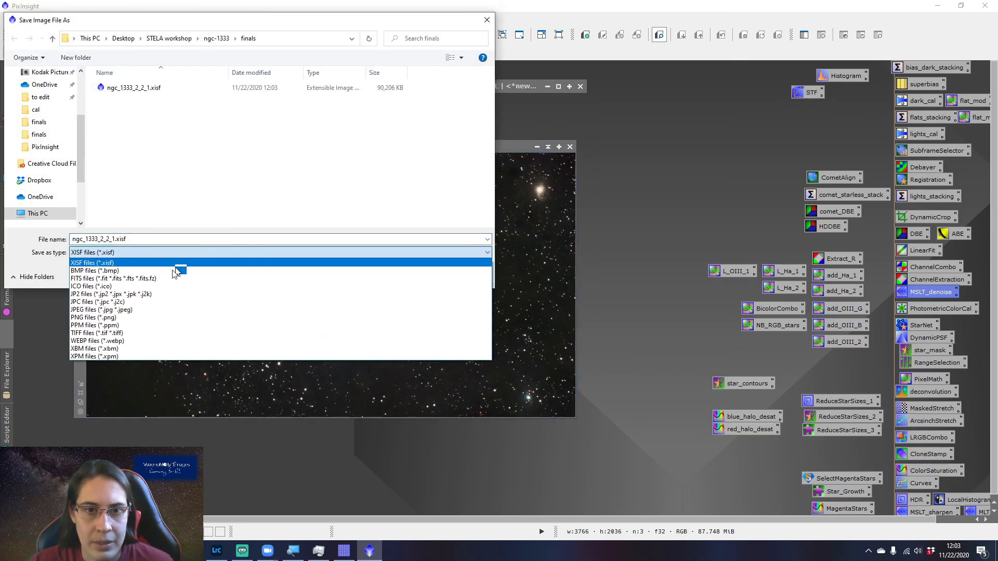
pyautogui.click(137, 309)
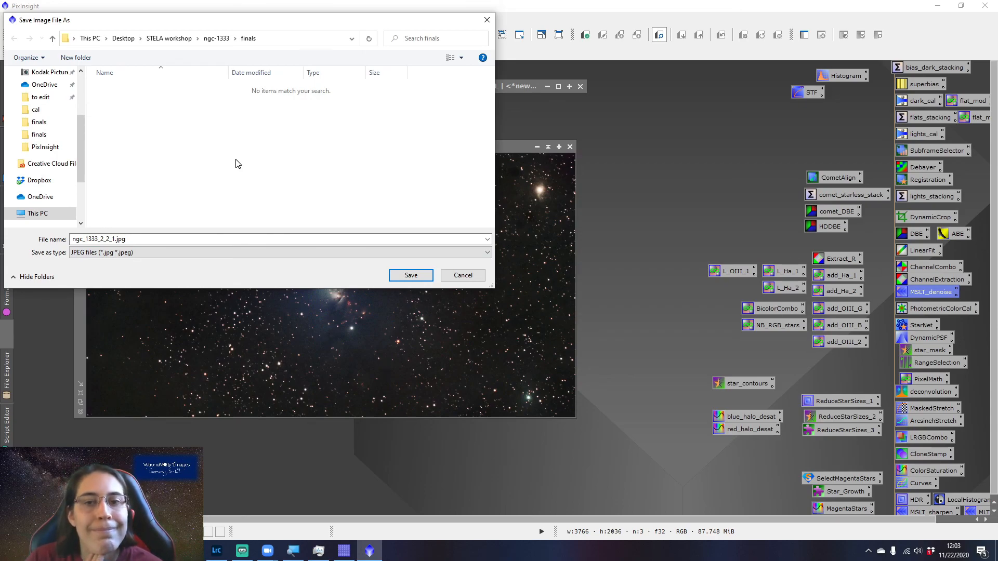
pyautogui.click(412, 274)
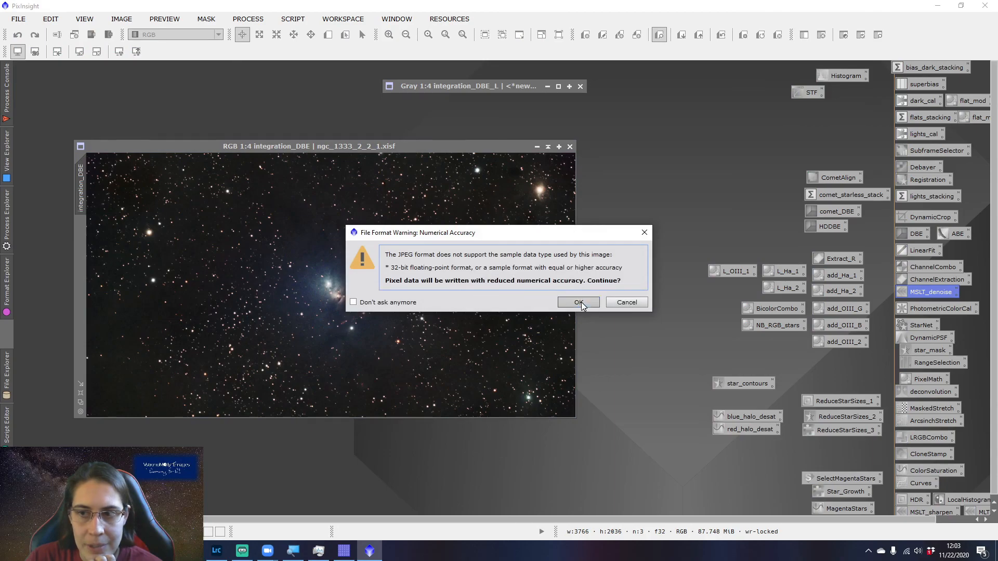
pyautogui.click(581, 301)
pyautogui.click(524, 320)
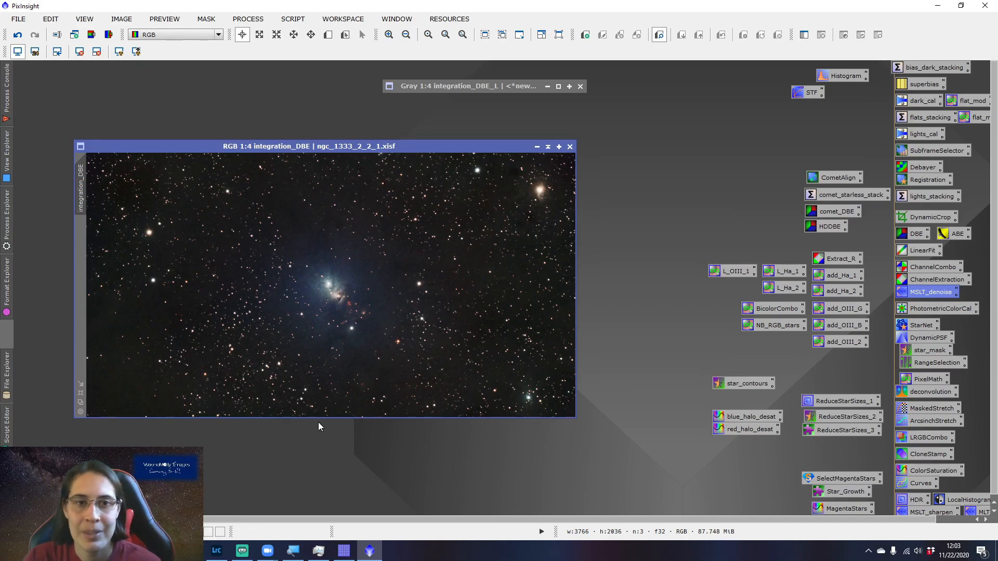
pyautogui.click(217, 552)
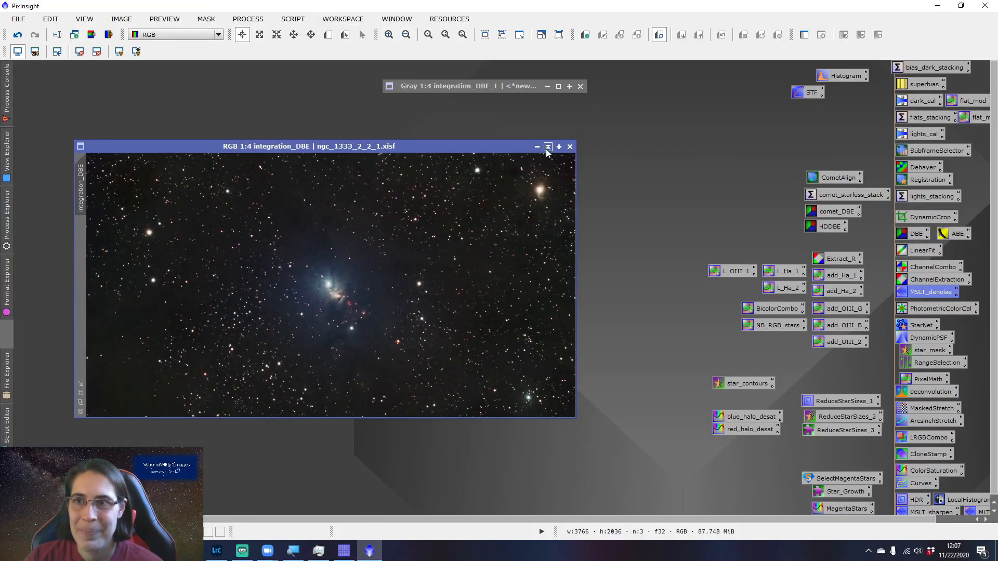
# - Park the collapsed integration_DBE image out of the way and open the WeightedBatchPreprocessing script
pyautogui.moveTo(304, 278); pyautogui.dragTo(130, 99)
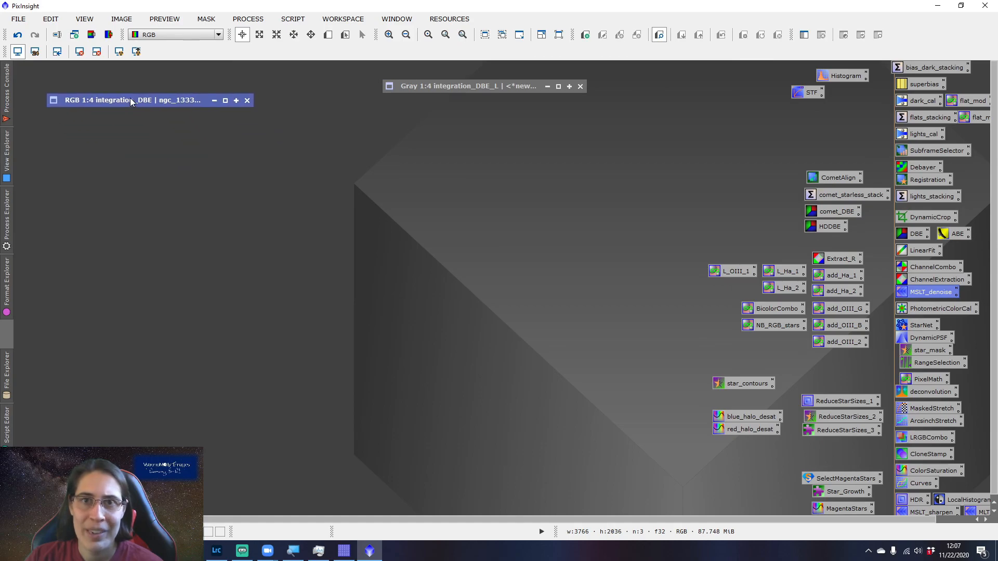
pyautogui.click(245, 19)
pyautogui.click(267, 4)
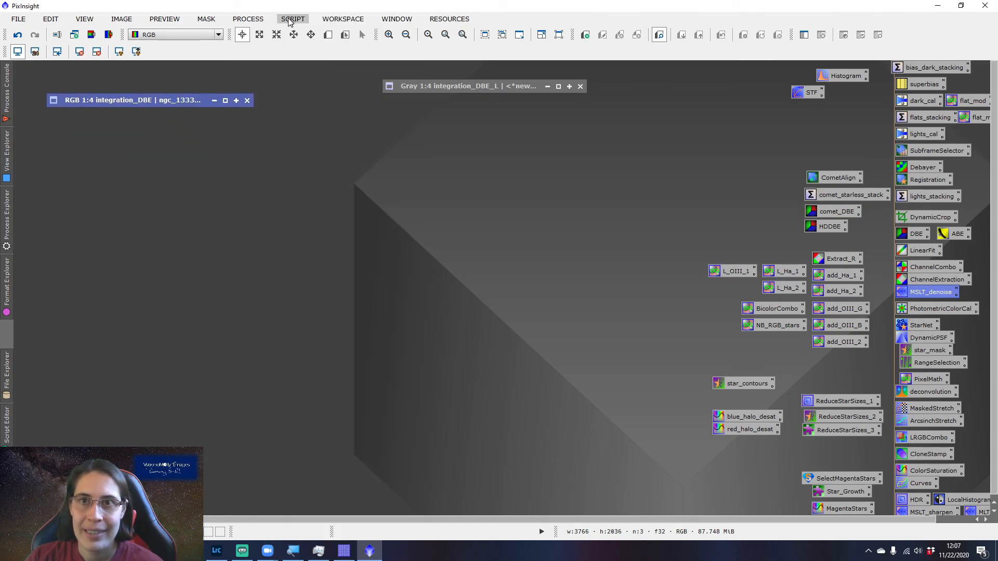
pyautogui.click(265, 22)
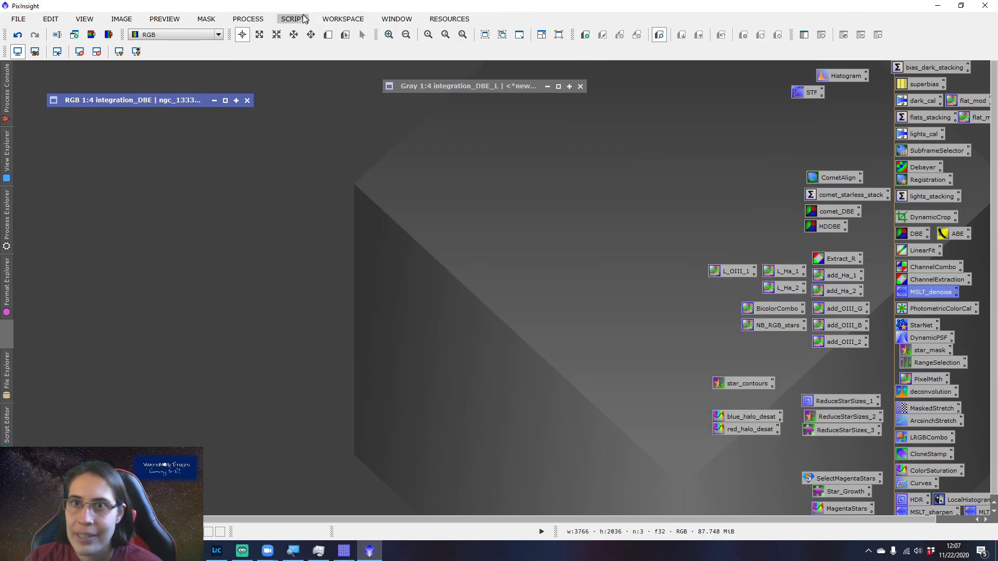
pyautogui.click(293, 19)
pyautogui.moveTo(321, 34)
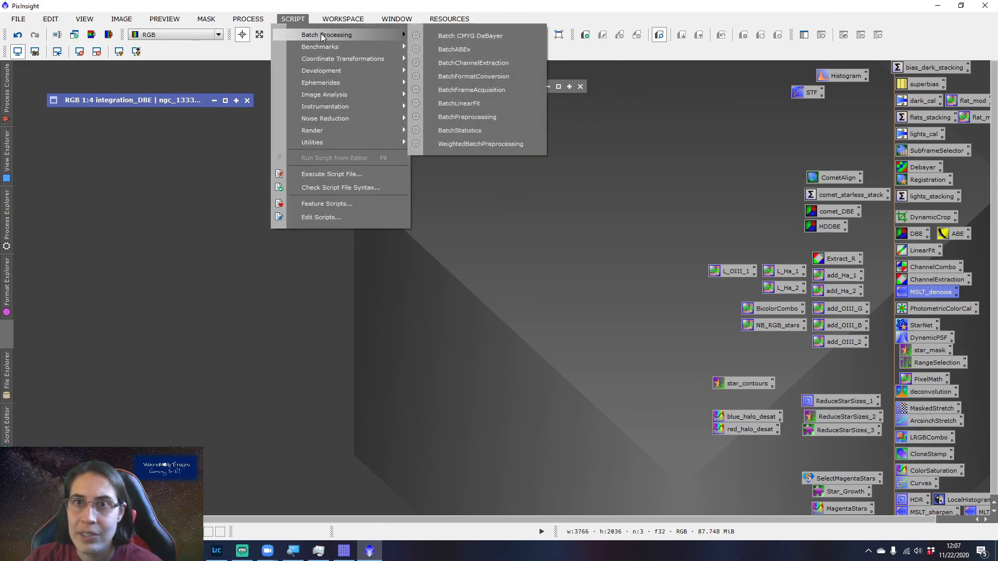
pyautogui.click(512, 144)
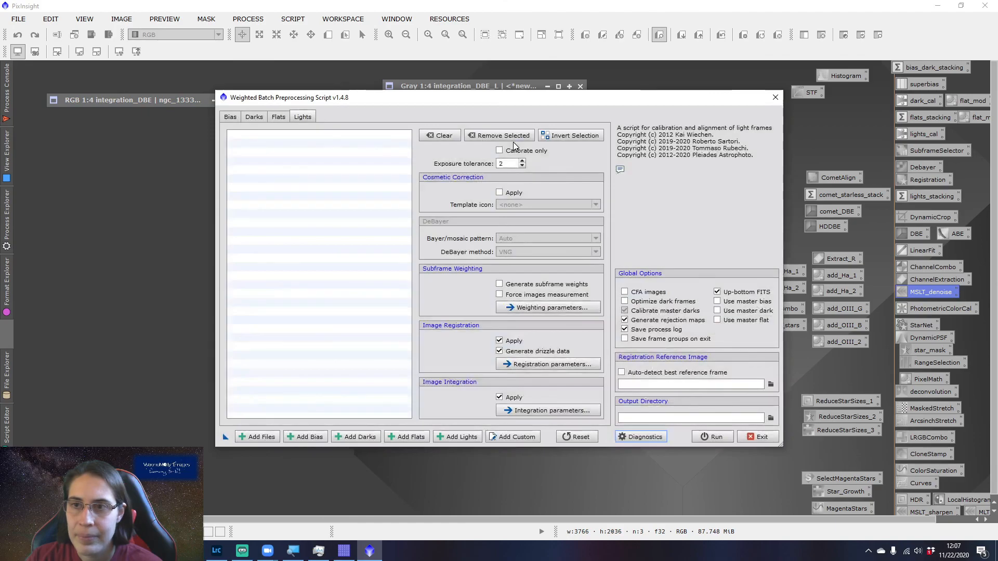
pyautogui.moveTo(488, 102); pyautogui.dragTo(482, 124)
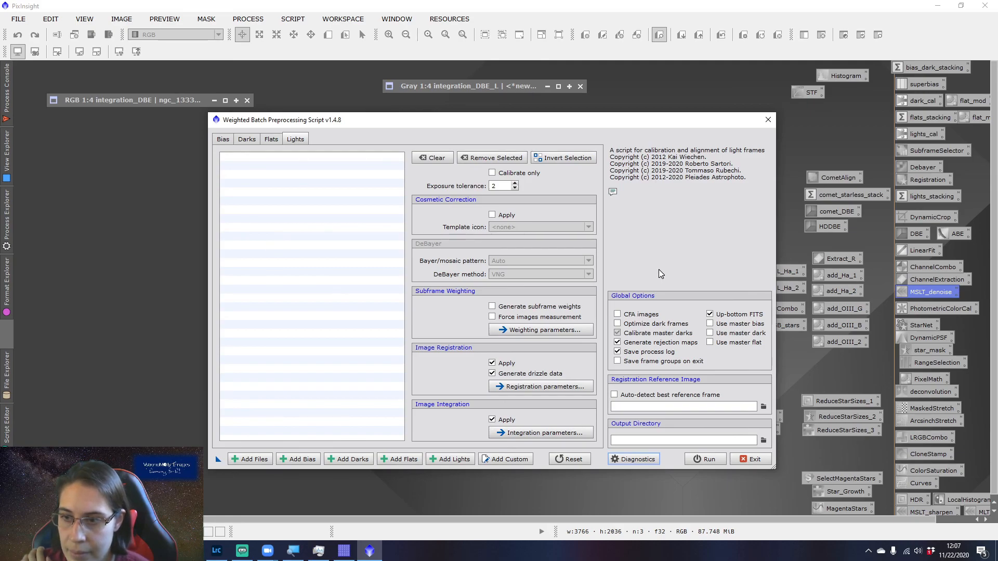
# - Enable CFA images and set the Bayer/mosaic pattern to RGGB for the light frames
pyautogui.click(618, 315)
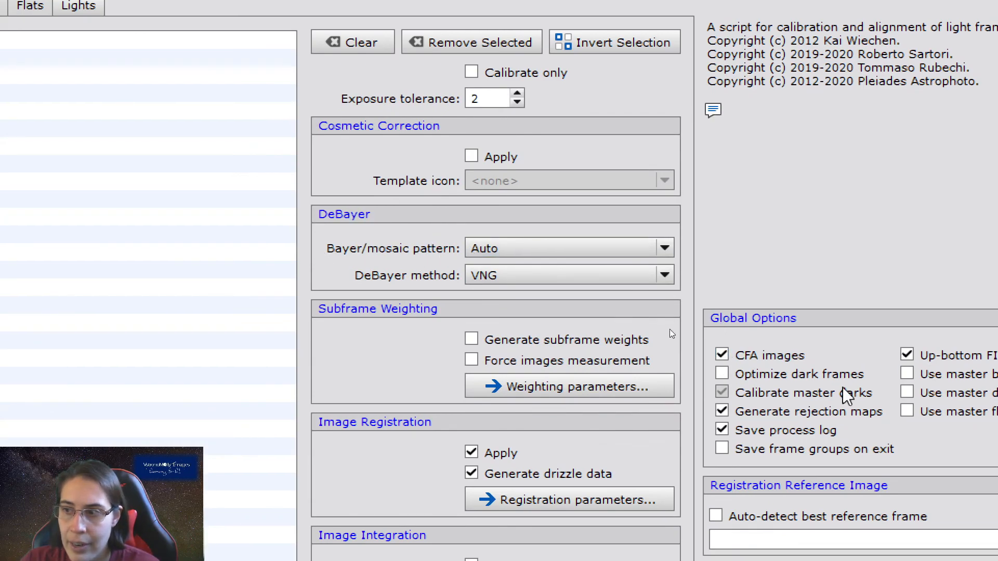
pyautogui.click(554, 254)
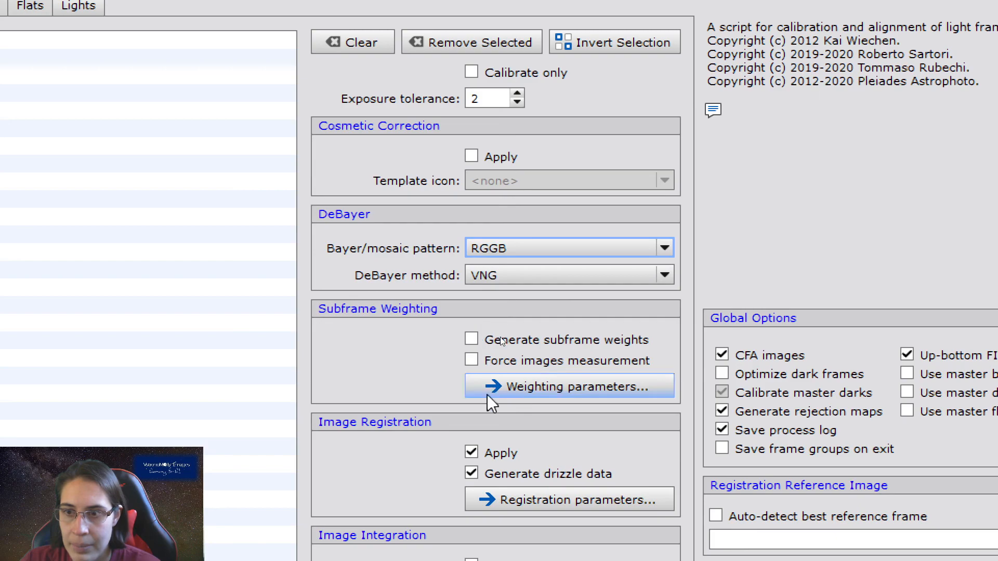
# - Examine the subframe weighting parameters of the Nebula preset, including FWHM, eccentricity, SNR and pedestal
pyautogui.scroll(-1, 482, 515)
pyautogui.click(536, 325)
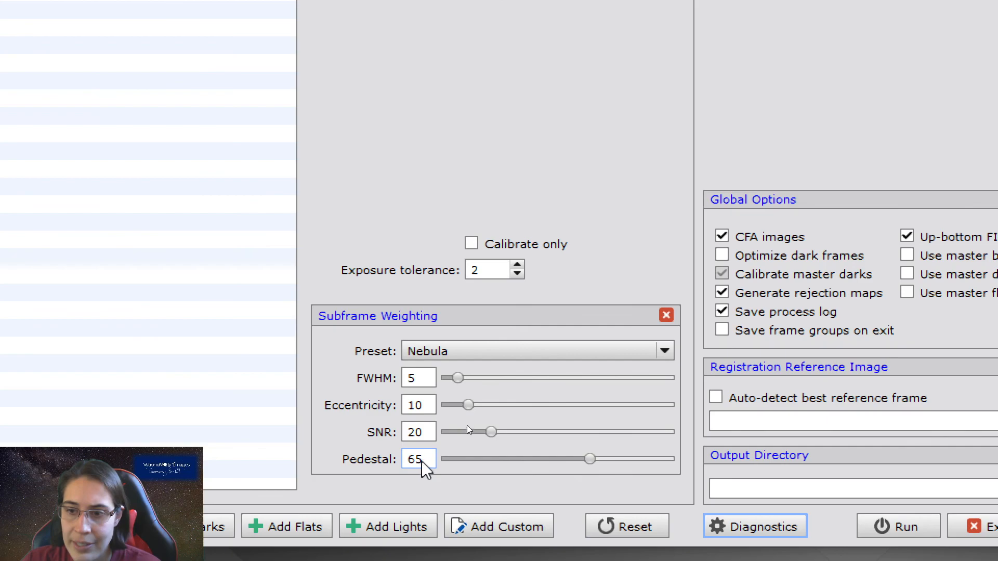
pyautogui.click(519, 344)
pyautogui.click(481, 388)
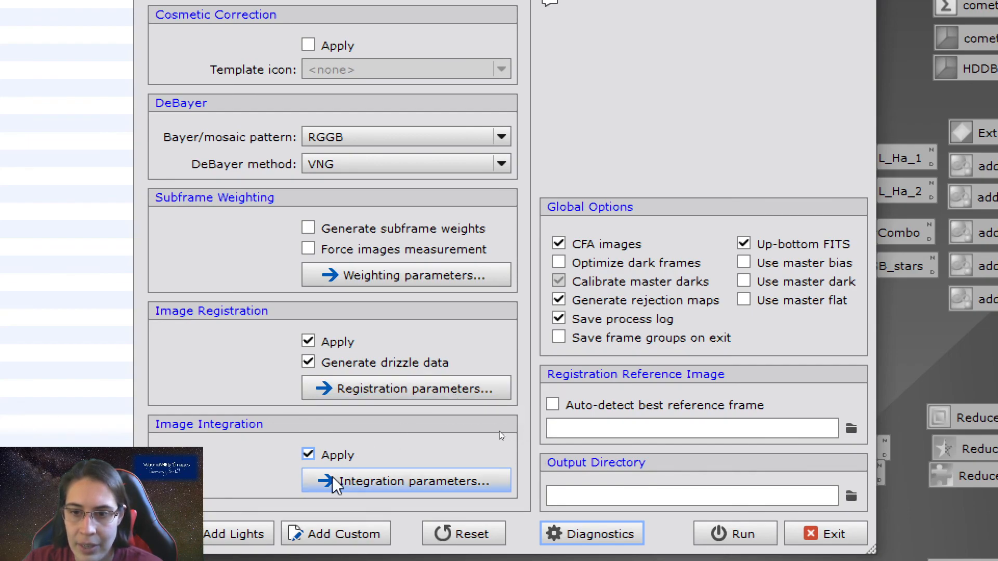
# - Review the image integration parameters and the available rejection algorithms, keeping Auto, and return to the light frame settings
pyautogui.click(410, 488)
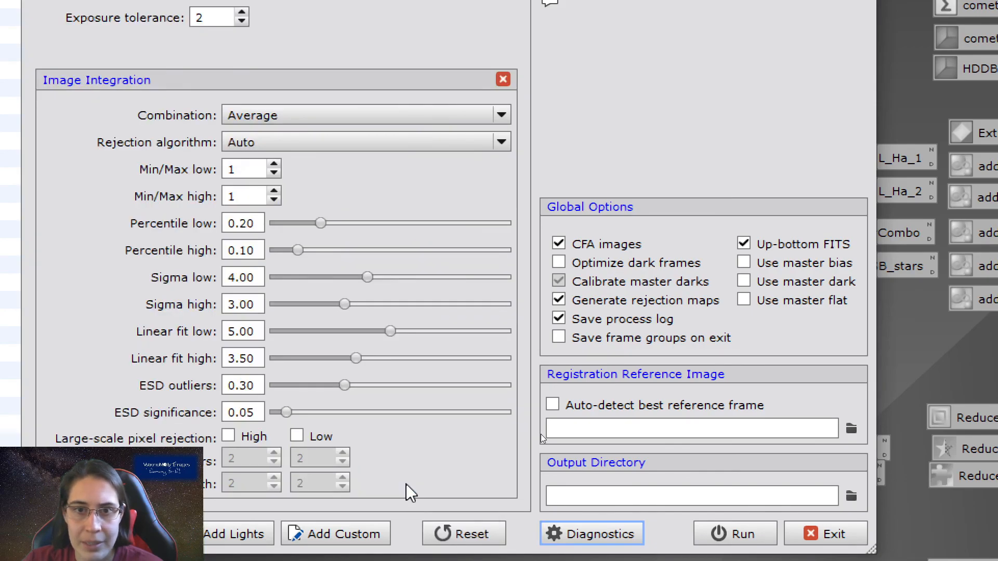
pyautogui.click(294, 150)
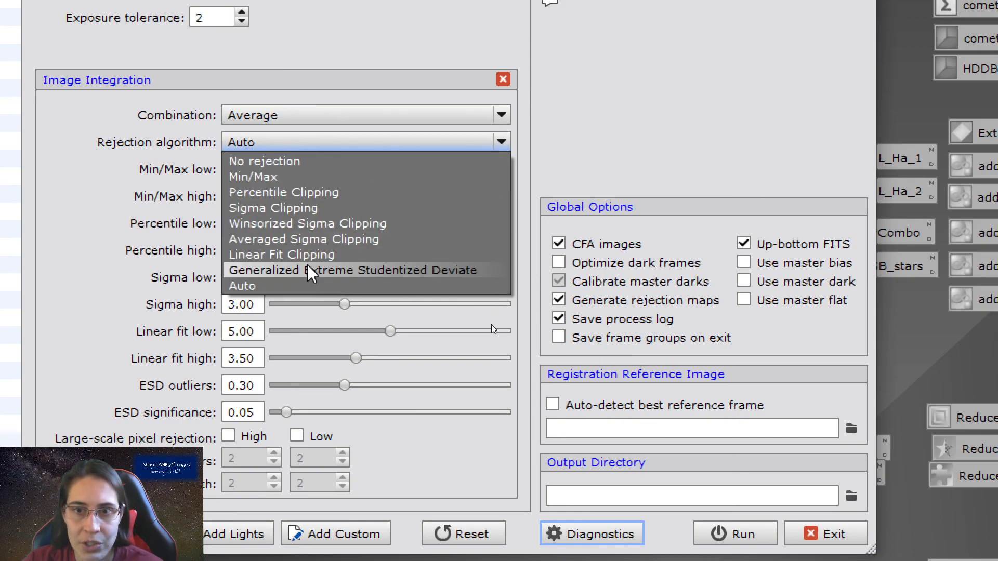
pyautogui.click(305, 285)
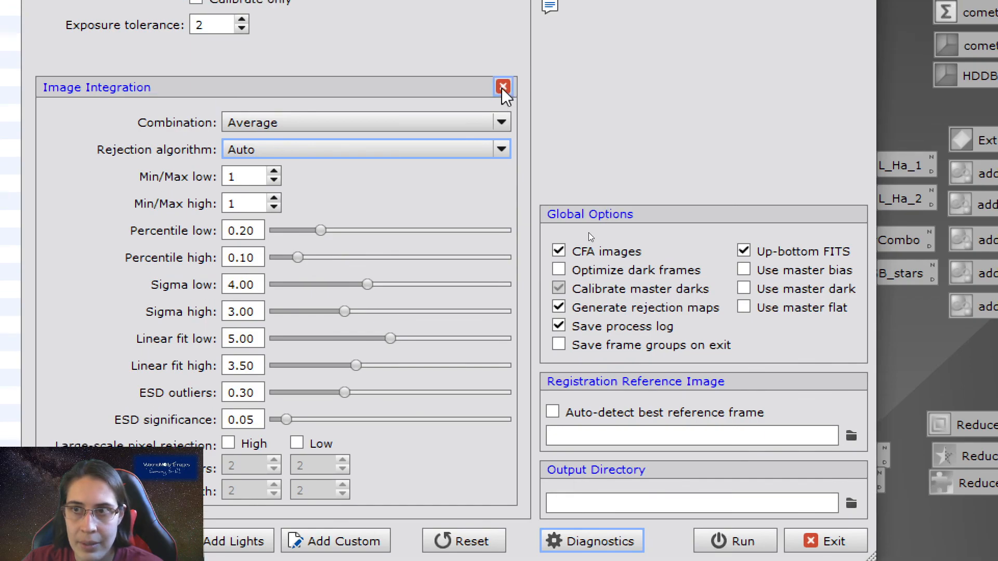
pyautogui.click(503, 87)
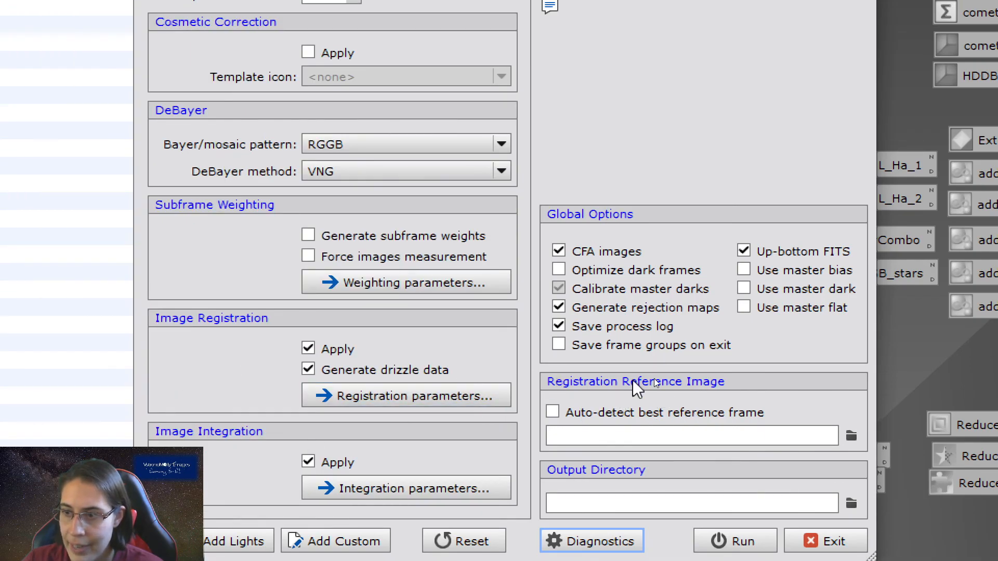
# - Enable auto-detection of the best reference frame and set the output directory to a new WBPP folder inside ngc-1333's PixInsight folder
pyautogui.click(553, 411)
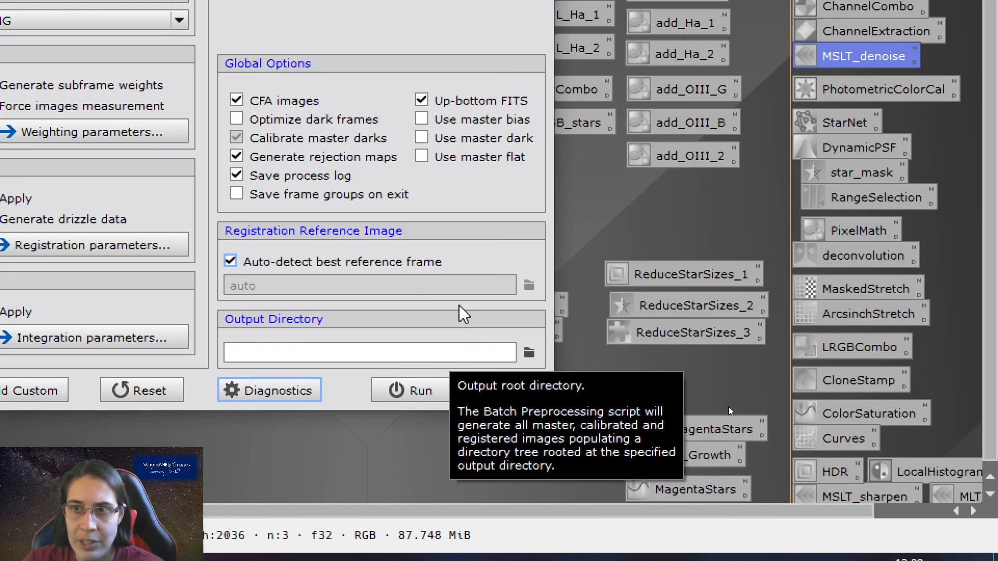
pyautogui.click(529, 352)
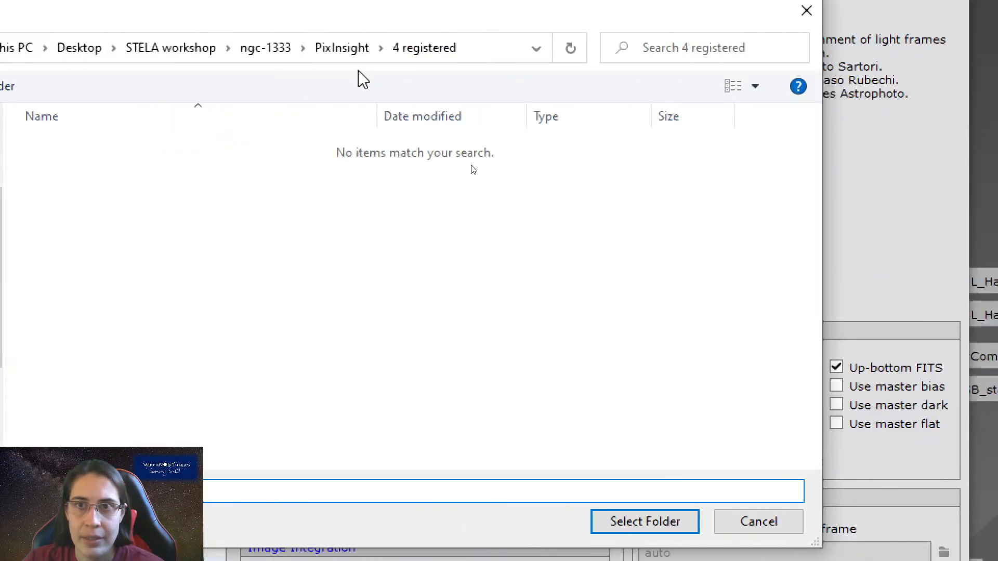
pyautogui.click(341, 48)
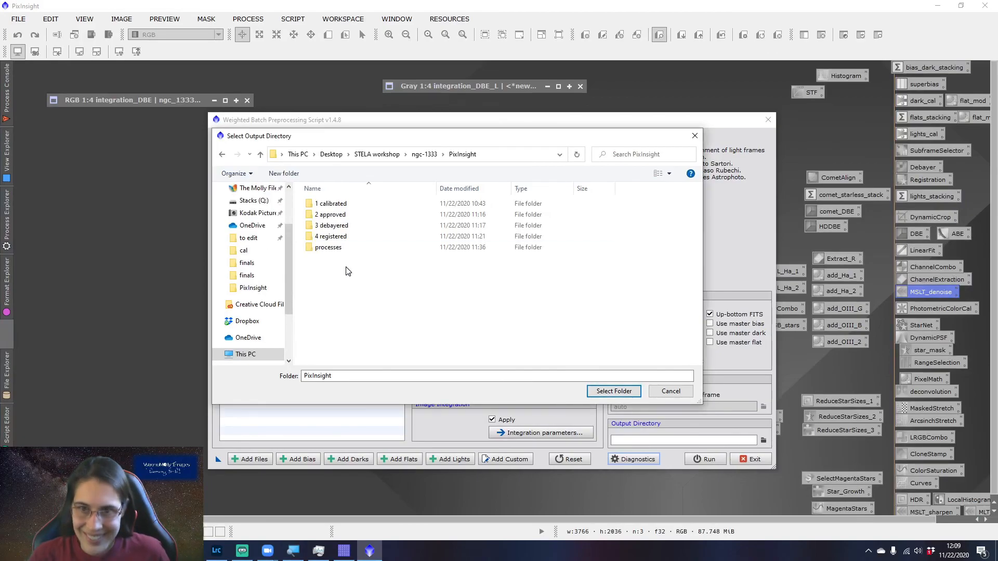
pyautogui.hotkey('ctrl', 'shift', 'n')
pyautogui.write('WBPP')
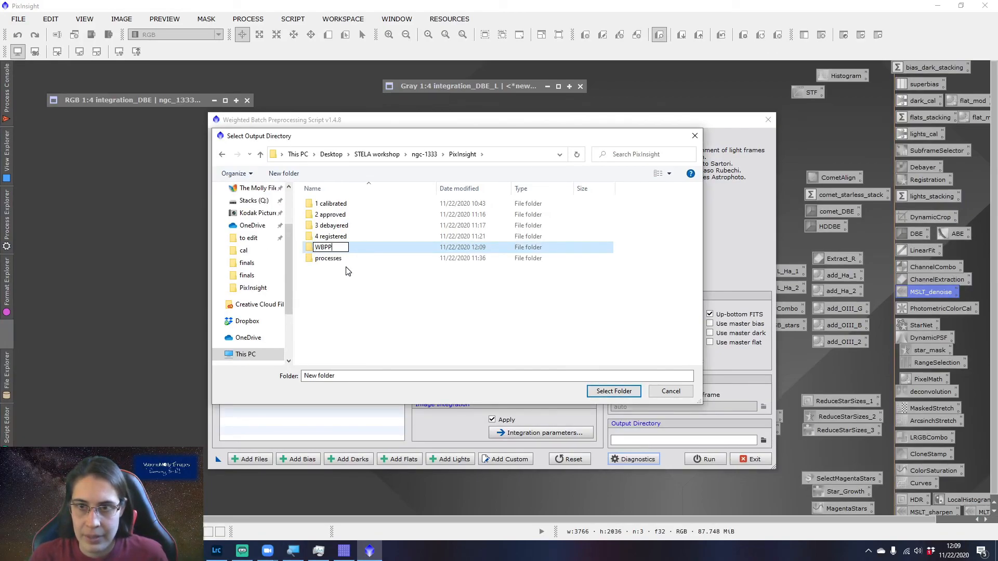
pyautogui.press('Return')
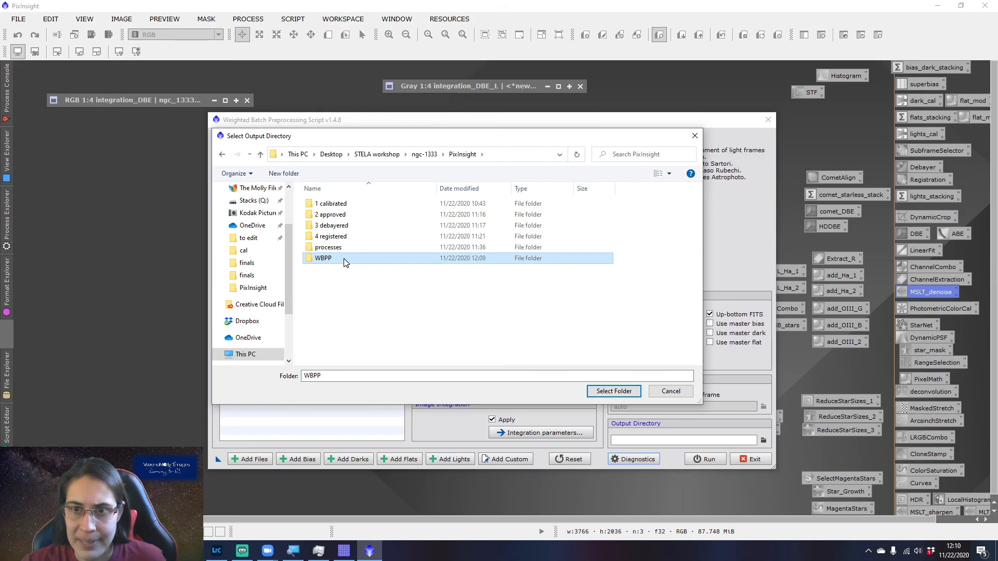
pyautogui.doubleClick(344, 262)
pyautogui.click(598, 391)
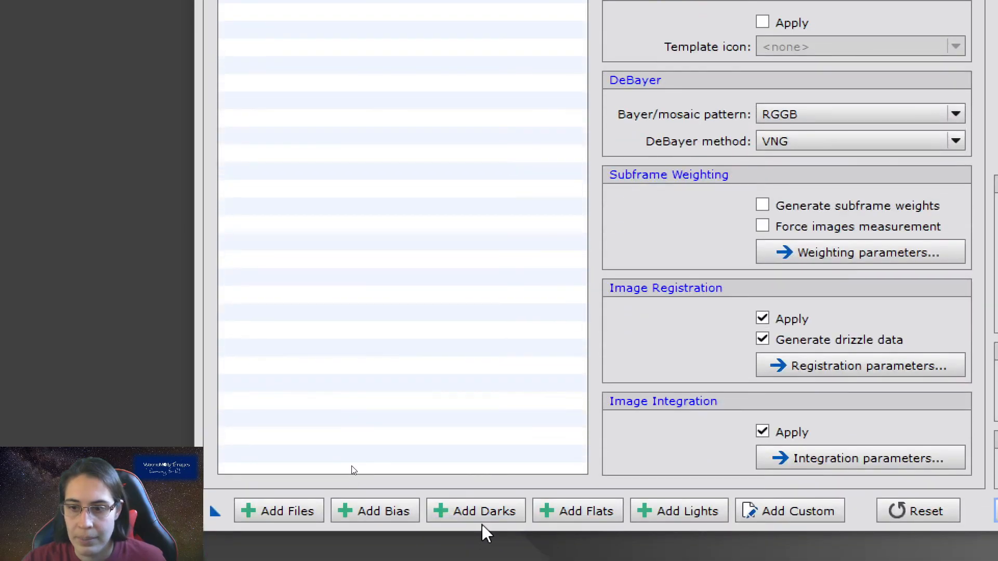
# - Add all the FIT files from the ngc-1333 lights folder as light frames
pyautogui.click(673, 515)
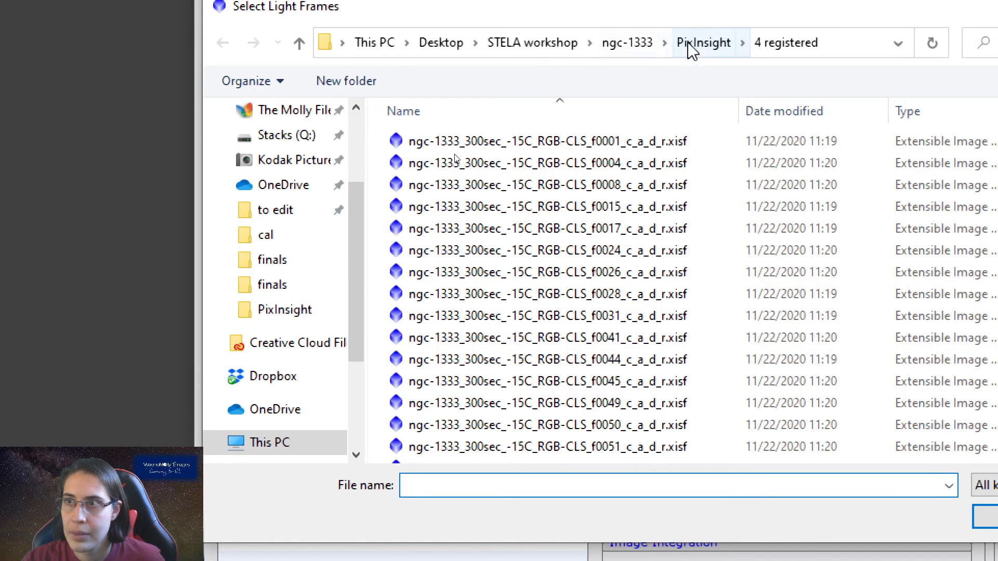
pyautogui.click(702, 23)
pyautogui.click(627, 23)
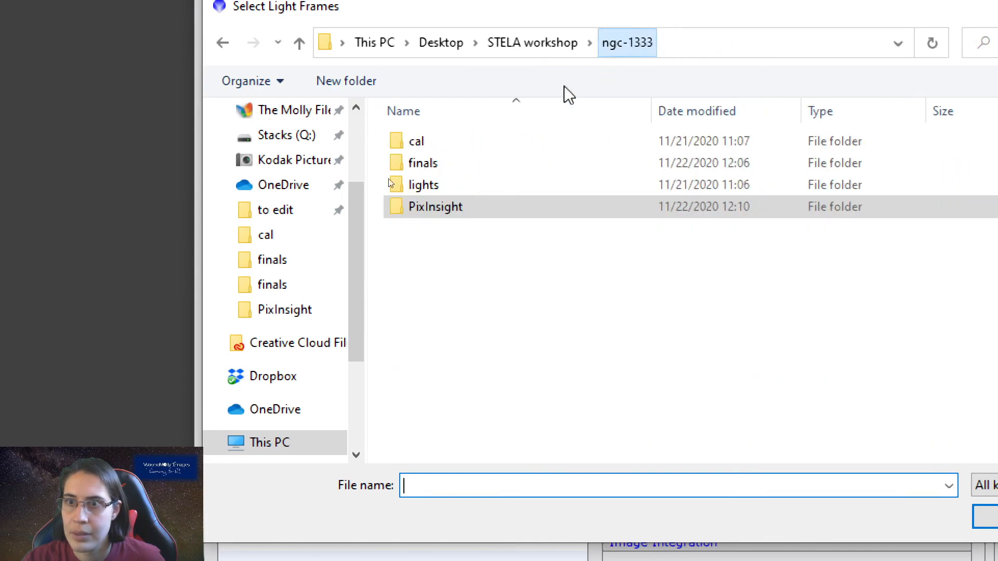
pyautogui.doubleClick(466, 189)
pyautogui.click(467, 186)
pyautogui.hotkey('ctrl', 'a')
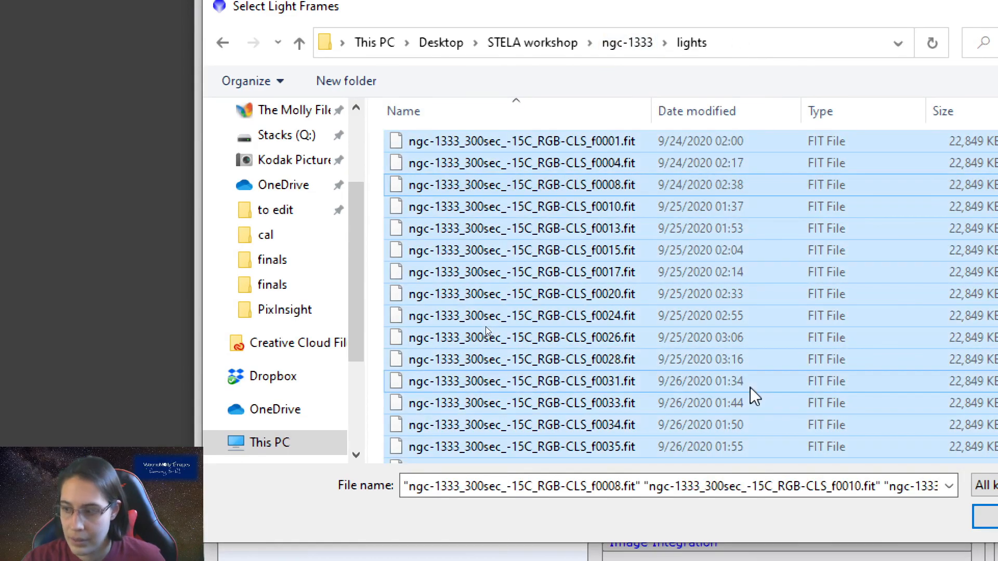
pyautogui.press('Return')
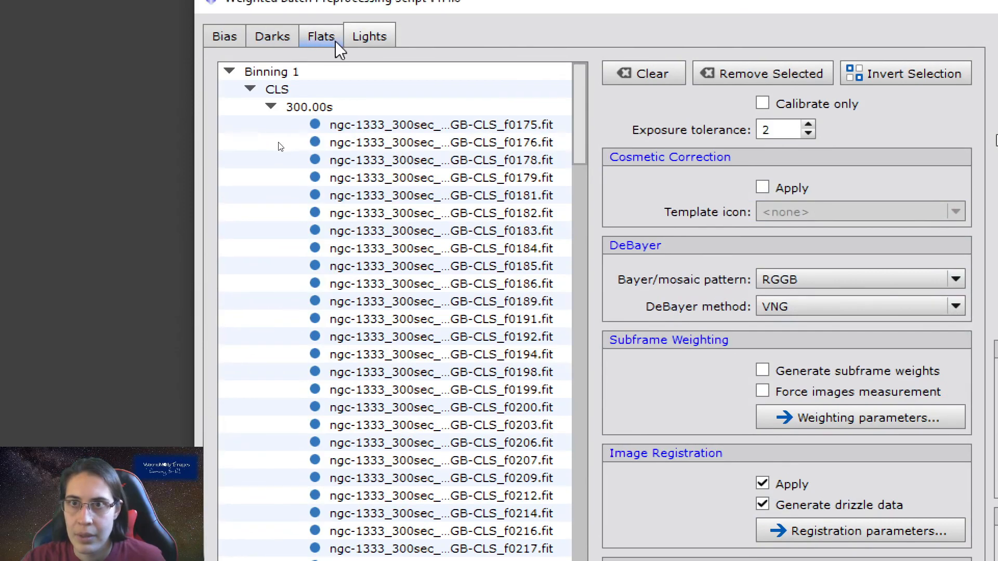
pyautogui.click(318, 38)
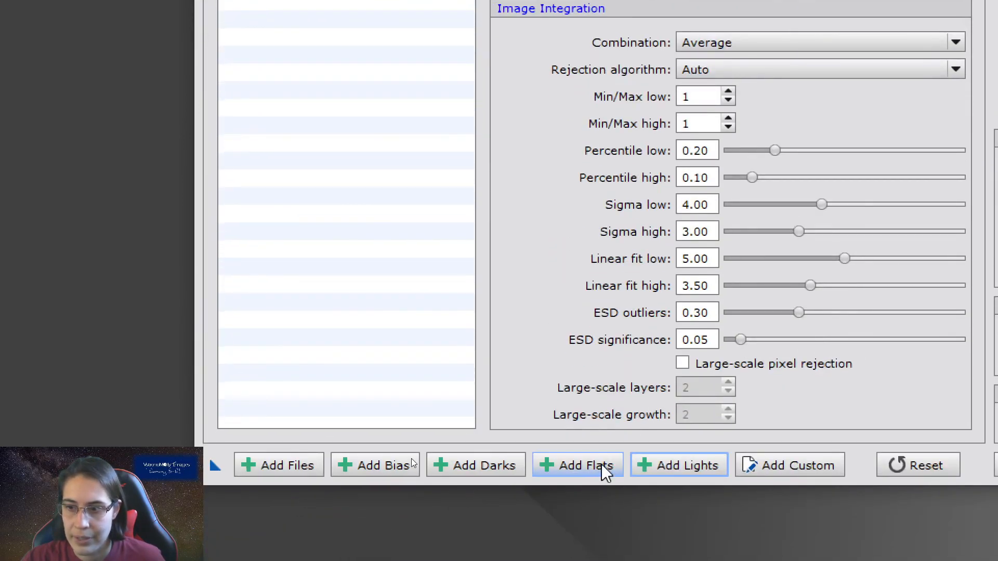
pyautogui.click(601, 464)
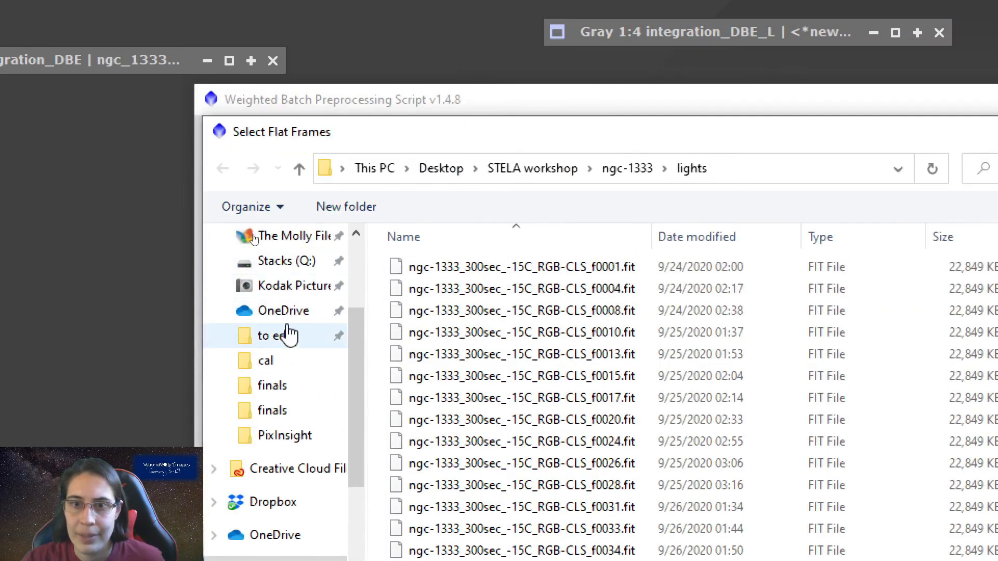
pyautogui.scroll(3, 297, 445)
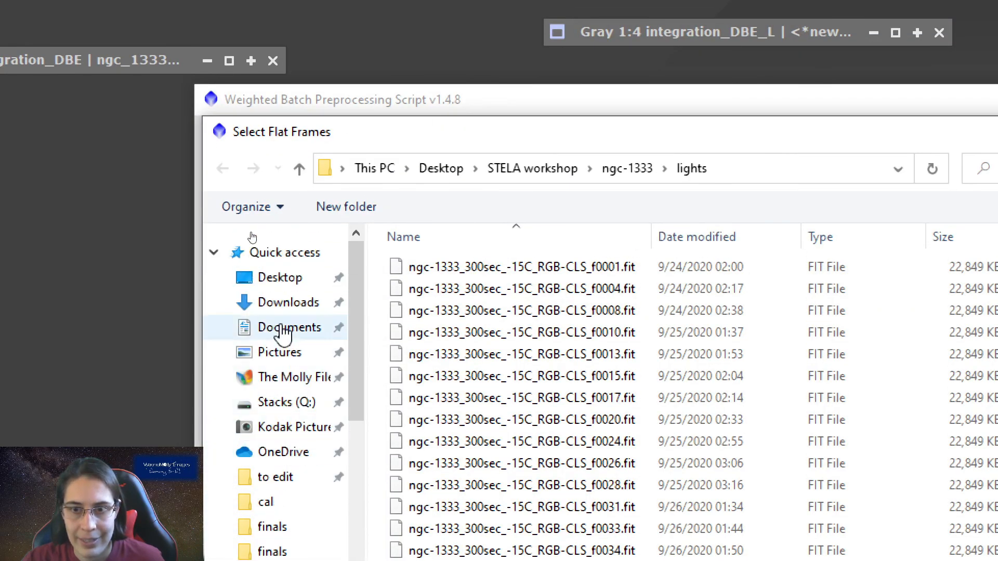
pyautogui.click(287, 406)
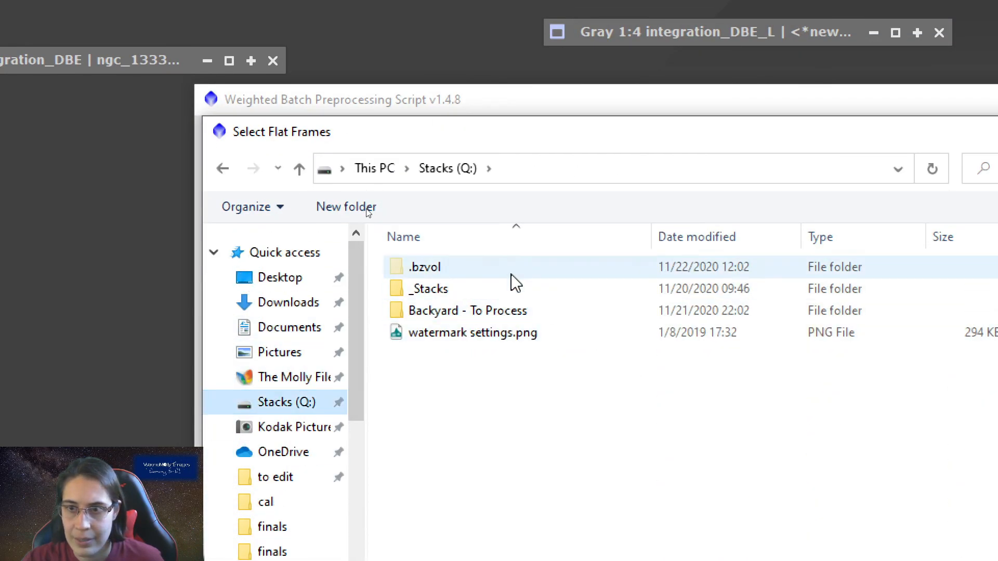
pyautogui.click(222, 168)
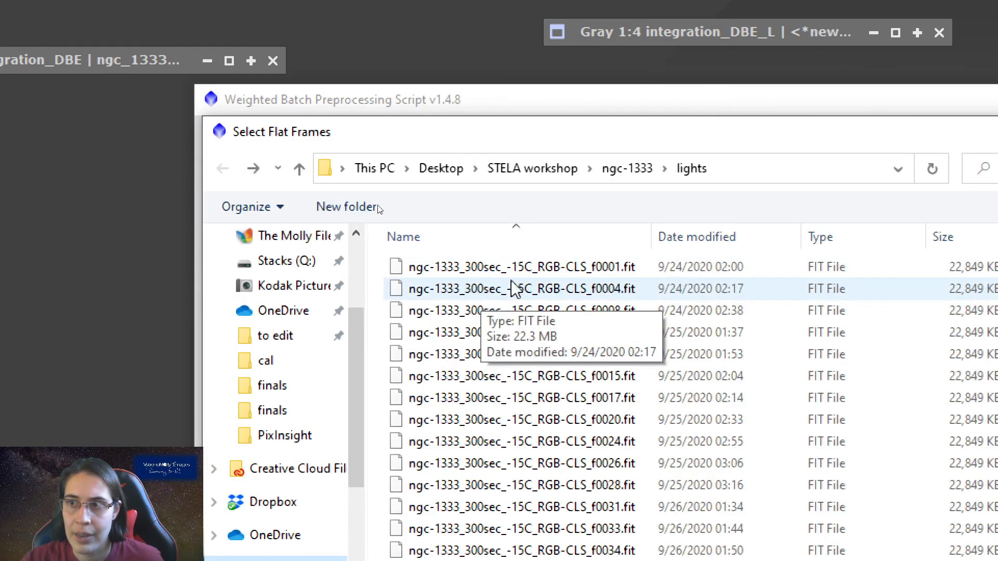
pyautogui.click(626, 170)
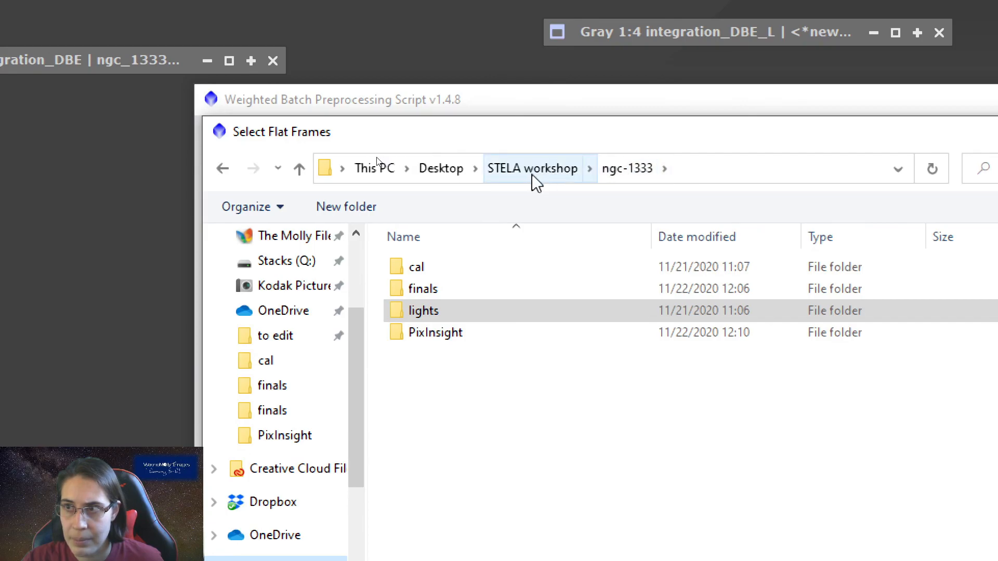
pyautogui.doubleClick(479, 271)
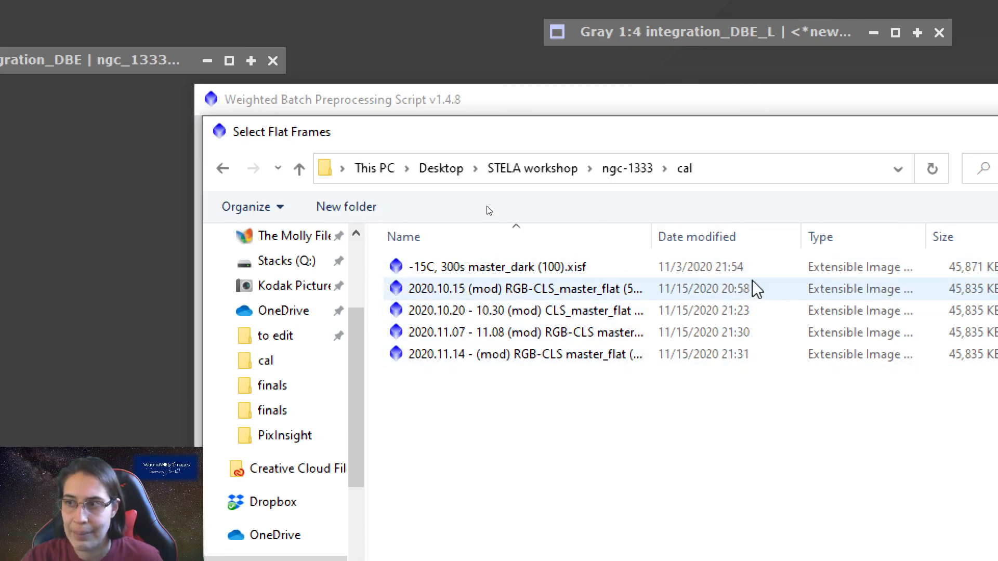
pyautogui.moveTo(751, 138); pyautogui.dragTo(699, 138)
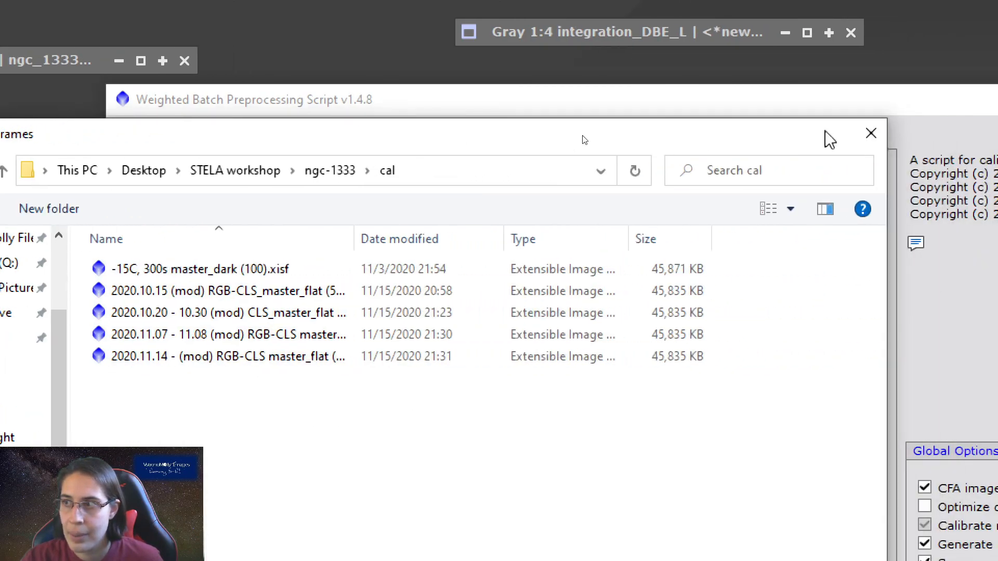
pyautogui.click(868, 132)
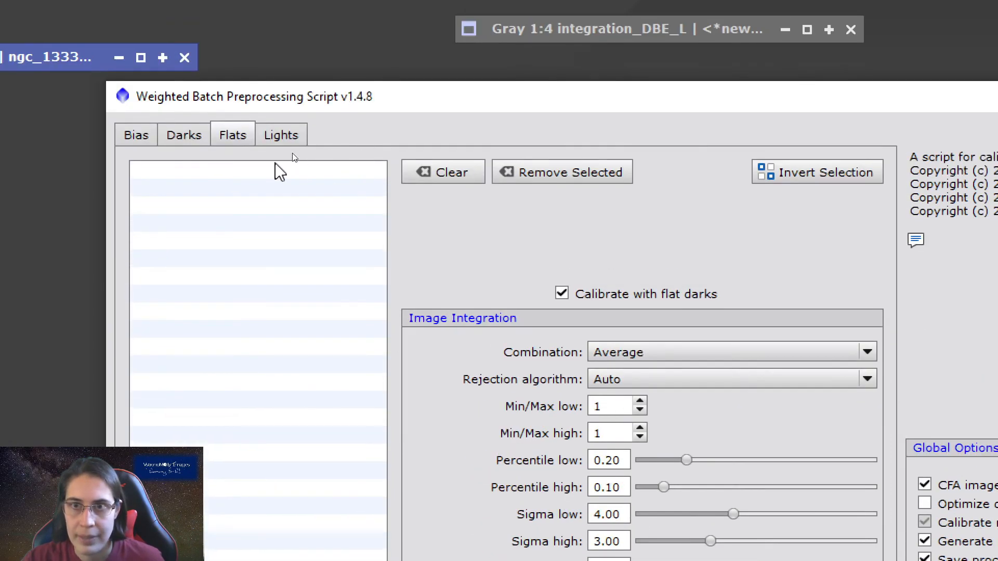
# - Clear the light frame list and load the lights folder's files f0001 through f0145 as custom frames
pyautogui.click(284, 136)
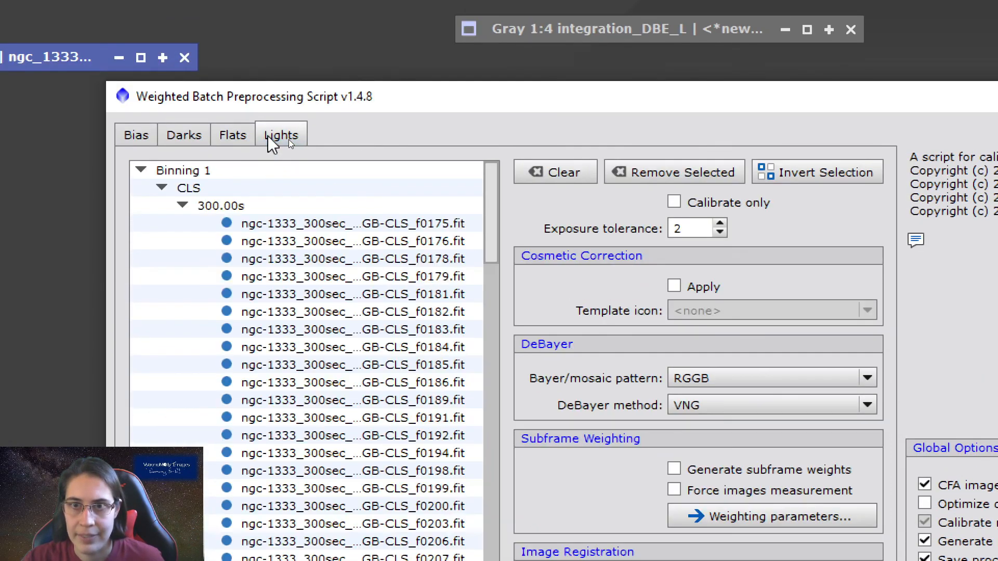
pyautogui.click(561, 175)
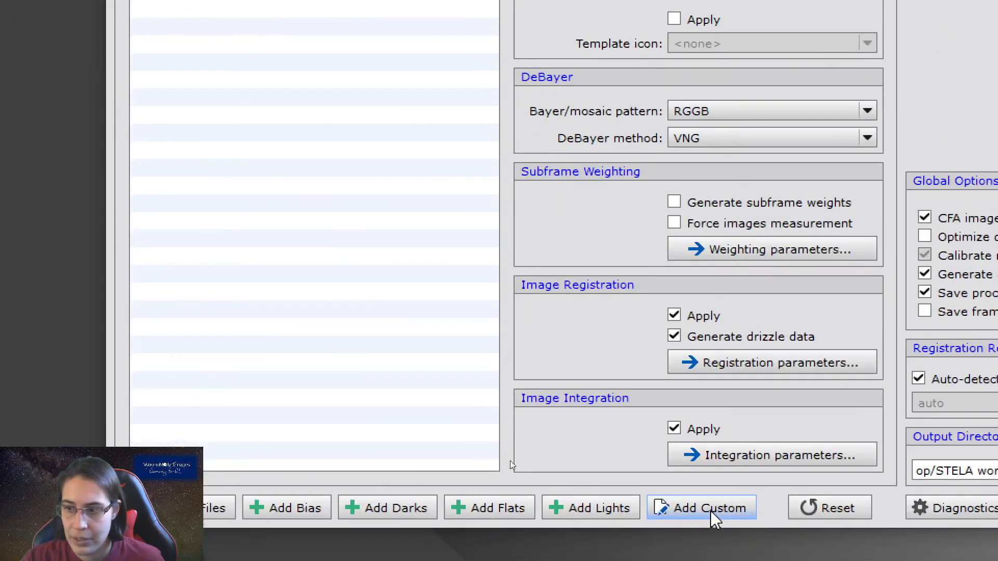
pyautogui.click(709, 510)
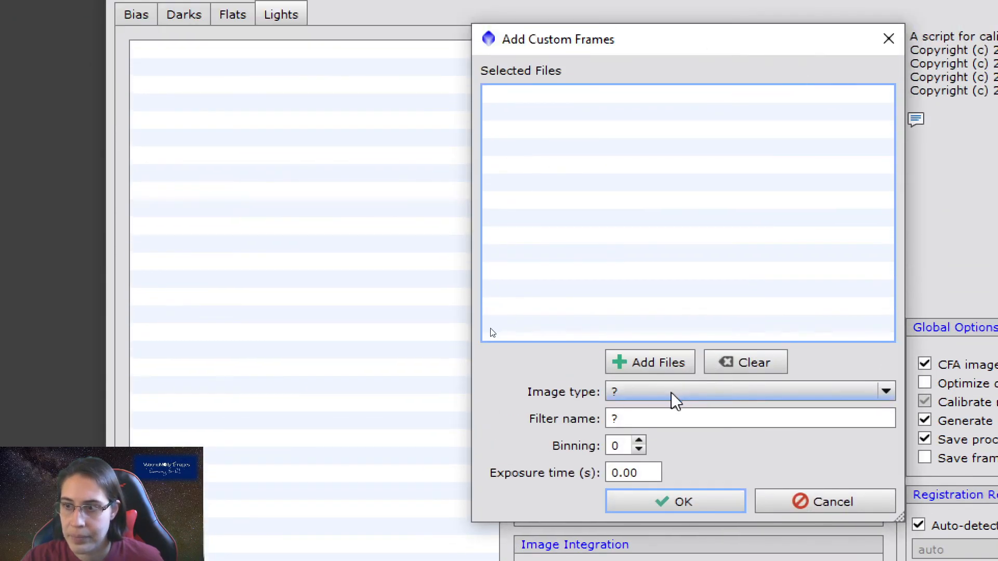
pyautogui.click(650, 364)
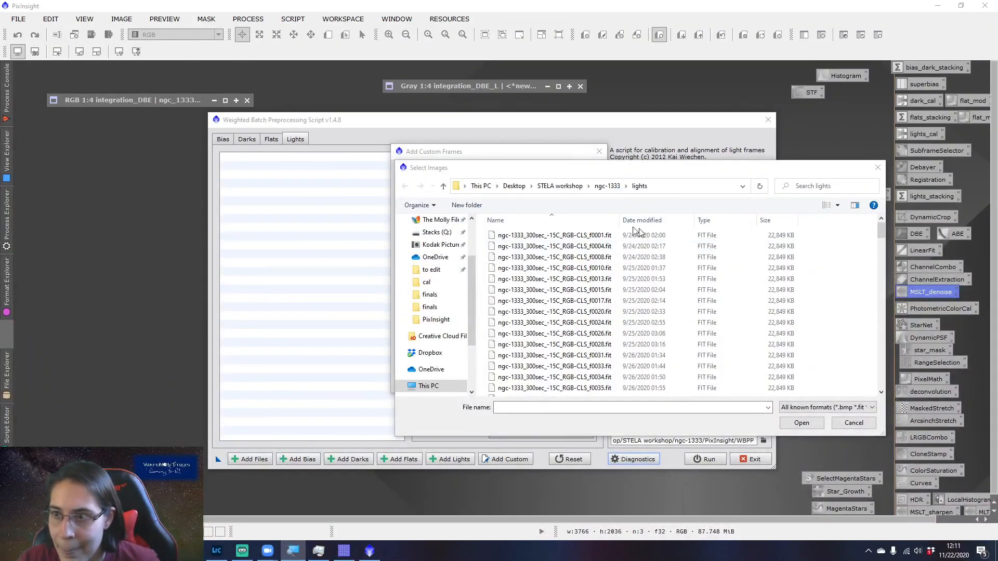
pyautogui.click(685, 242)
pyautogui.scroll(-10, 688, 320)
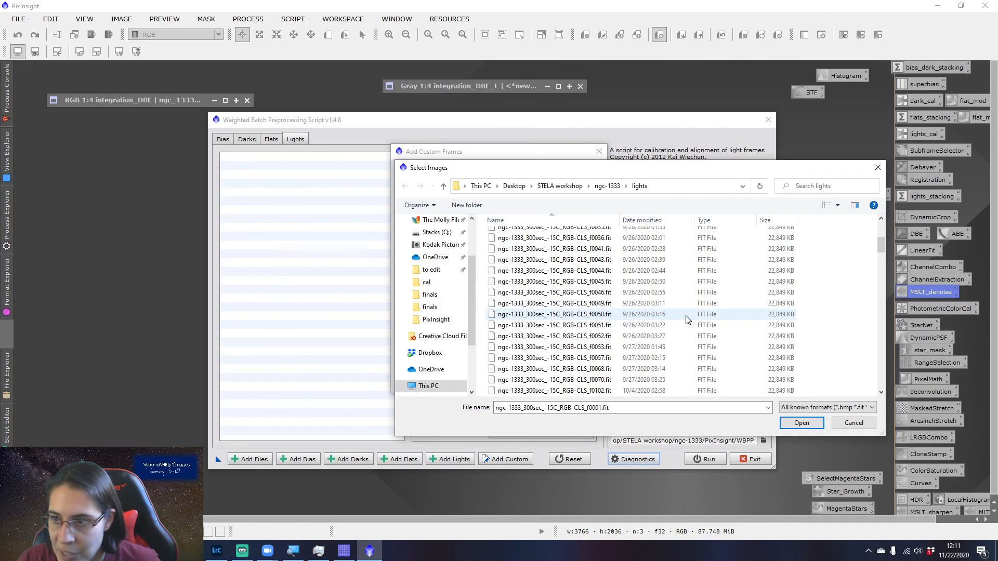
pyautogui.scroll(-7, 686, 320)
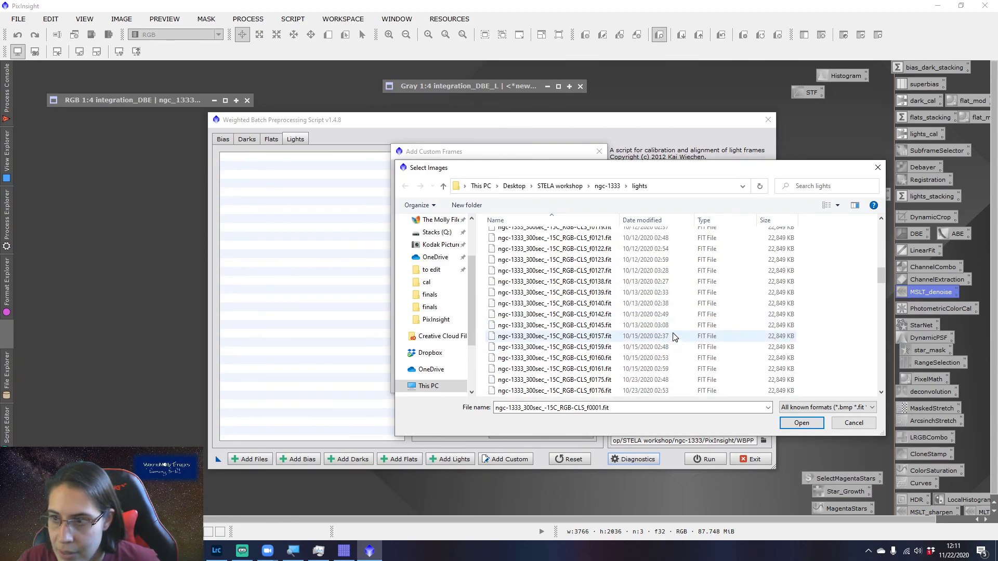
pyautogui.keyDown('shift'); pyautogui.click(674, 328); pyautogui.keyUp('shift')
pyautogui.click(803, 423)
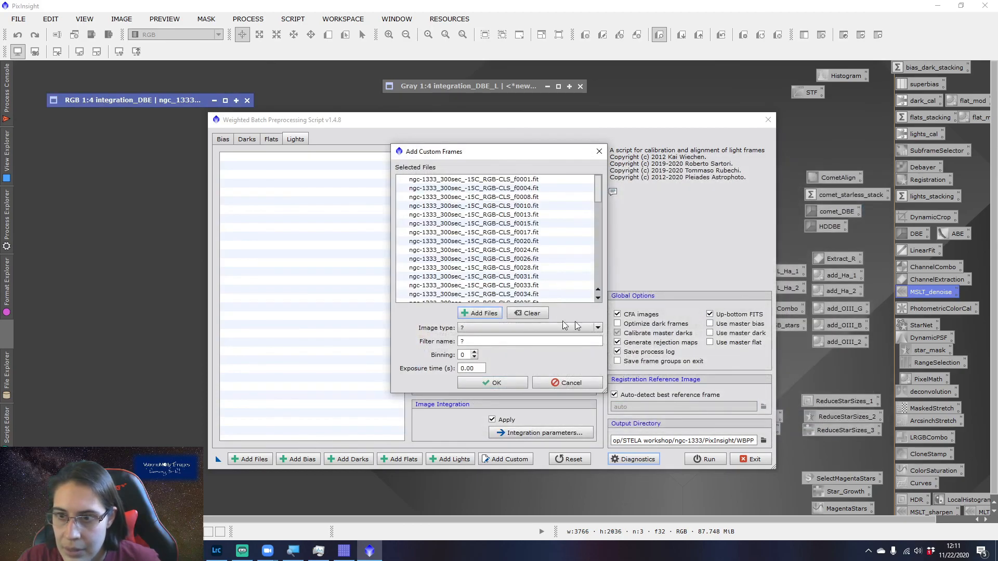
# - Add the custom frames as light frames with filter name no_flat, binning 1 and an exposure time of 30 s
pyautogui.click(544, 329)
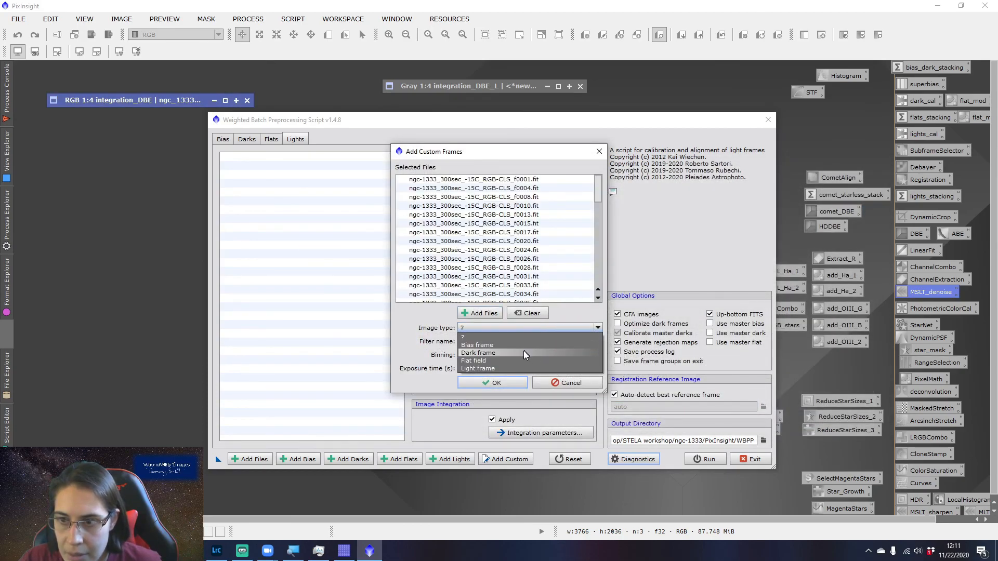
pyautogui.click(513, 367)
pyautogui.moveTo(486, 340); pyautogui.dragTo(448, 343)
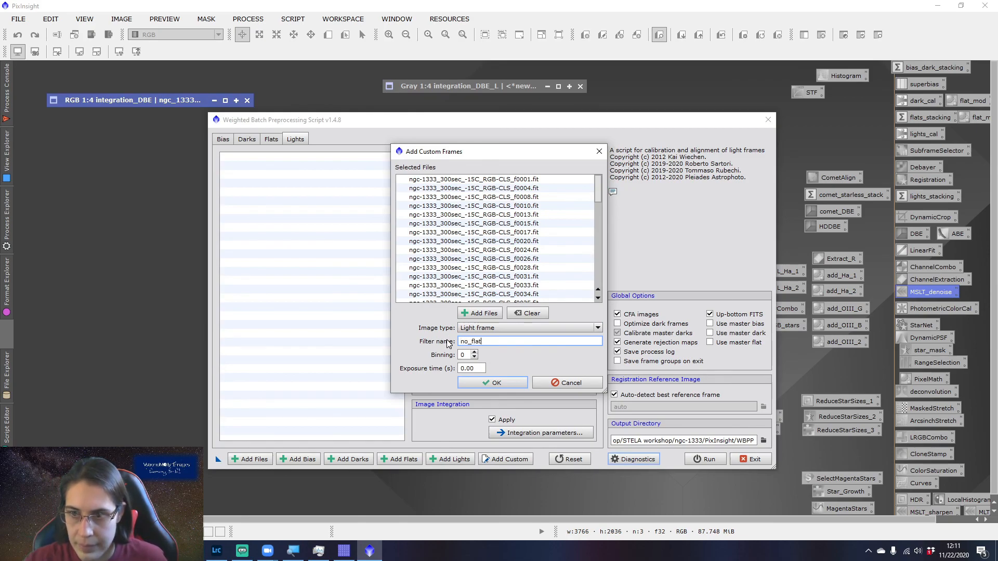
pyautogui.doubleClick(465, 355)
pyautogui.write('1')
pyautogui.press('Tab')
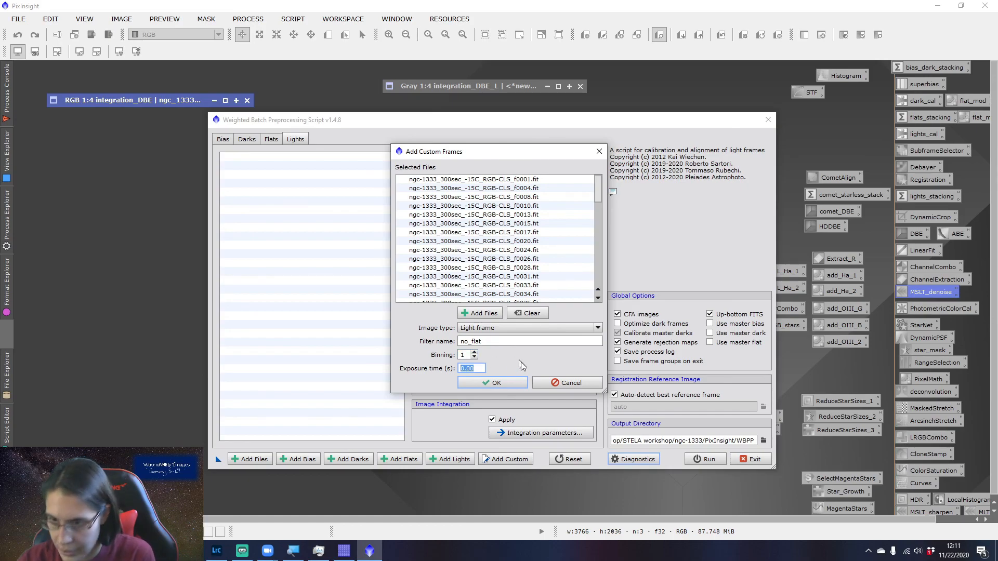
pyautogui.write('30')
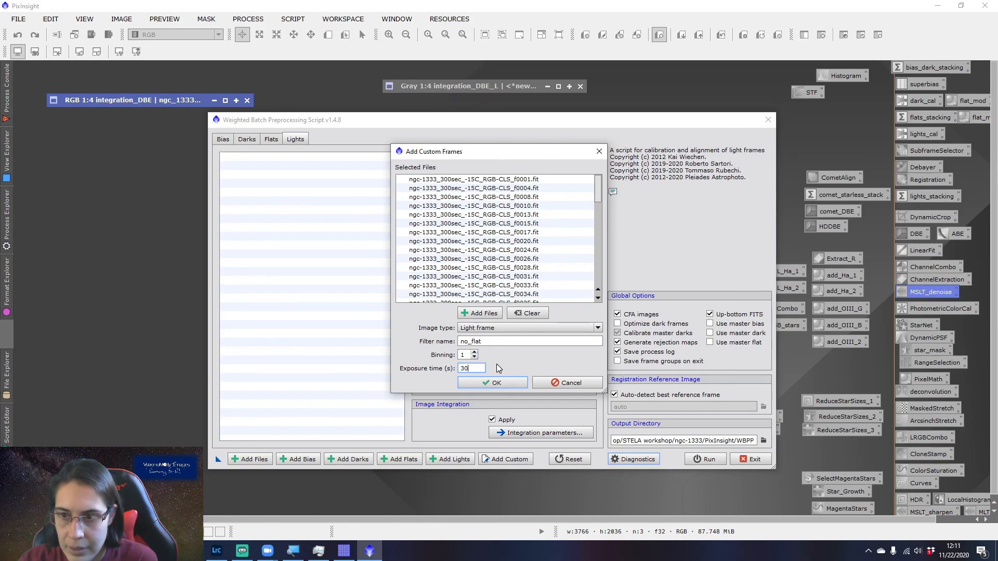
pyautogui.click(497, 383)
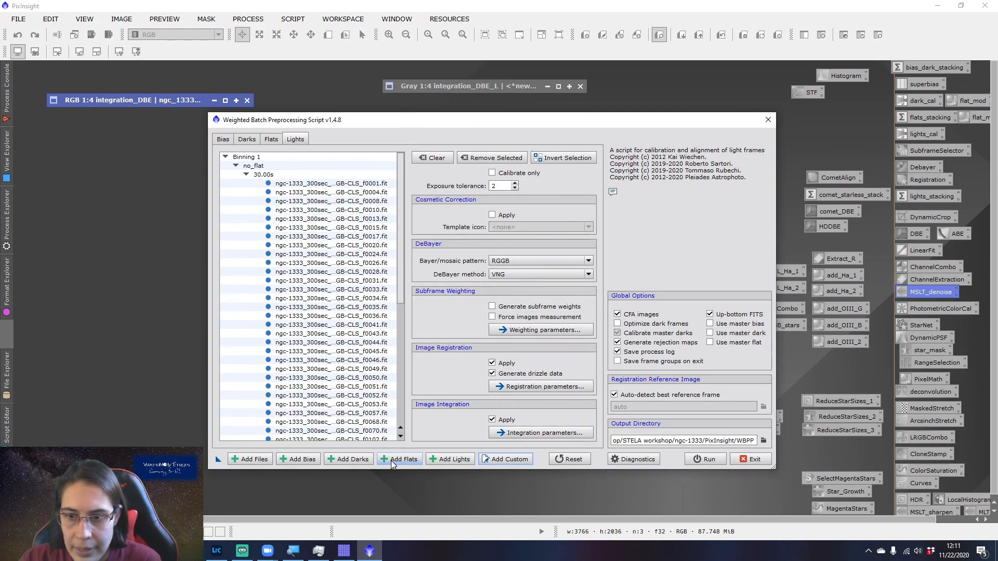
# - Load f0157 through f0161 from the lights folder as custom frames and set their image type to Light frame
pyautogui.click(511, 460)
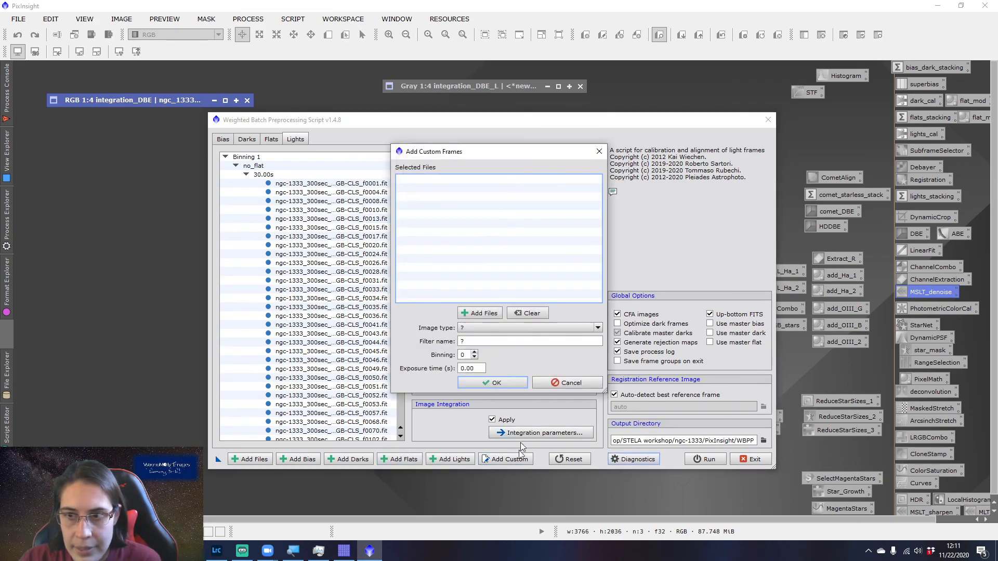
pyautogui.click(485, 313)
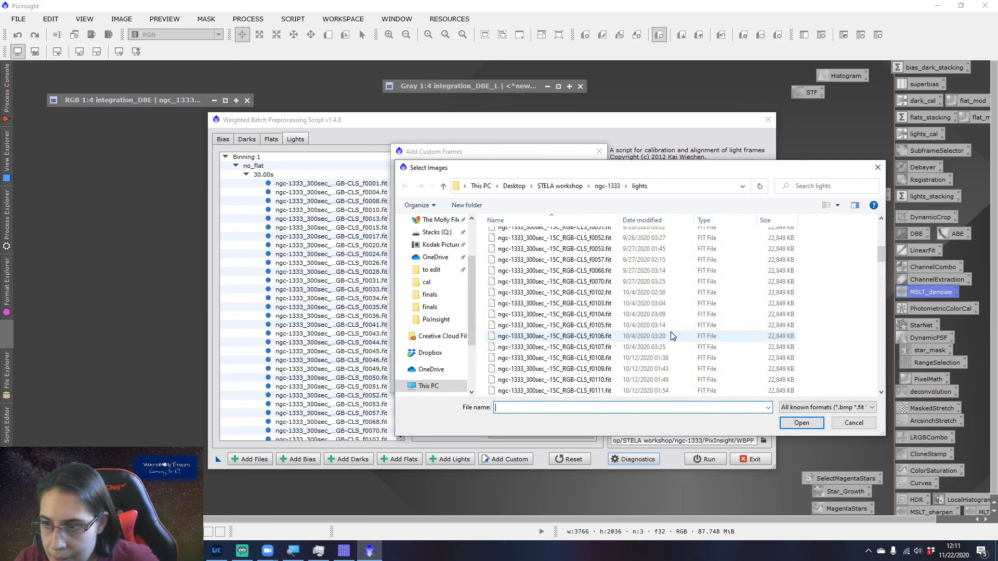
pyautogui.scroll(-6, 670, 337)
pyautogui.click(671, 339)
pyautogui.keyDown('shift'); pyautogui.click(671, 380); pyautogui.keyUp('shift')
pyautogui.click(782, 420)
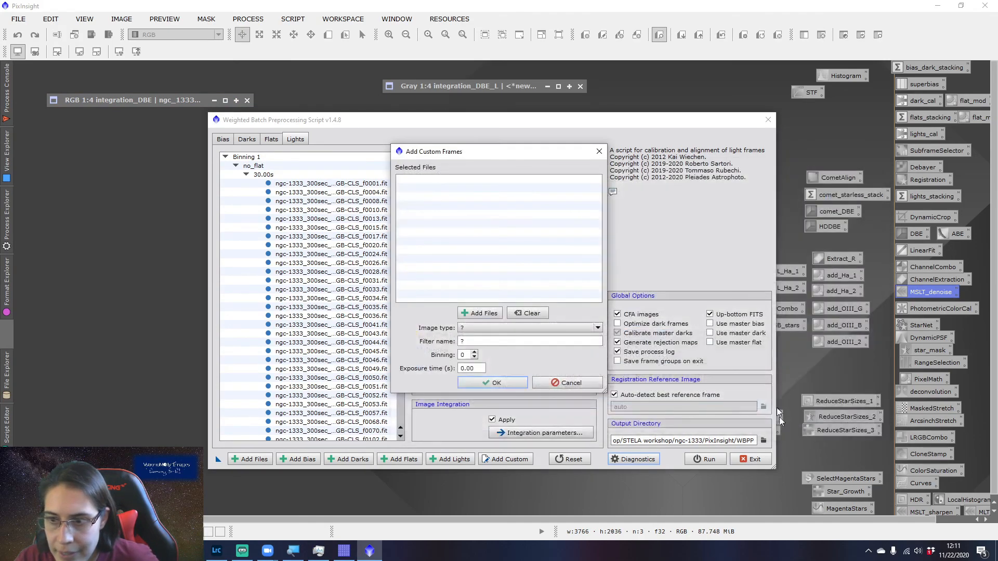
pyautogui.click(478, 328)
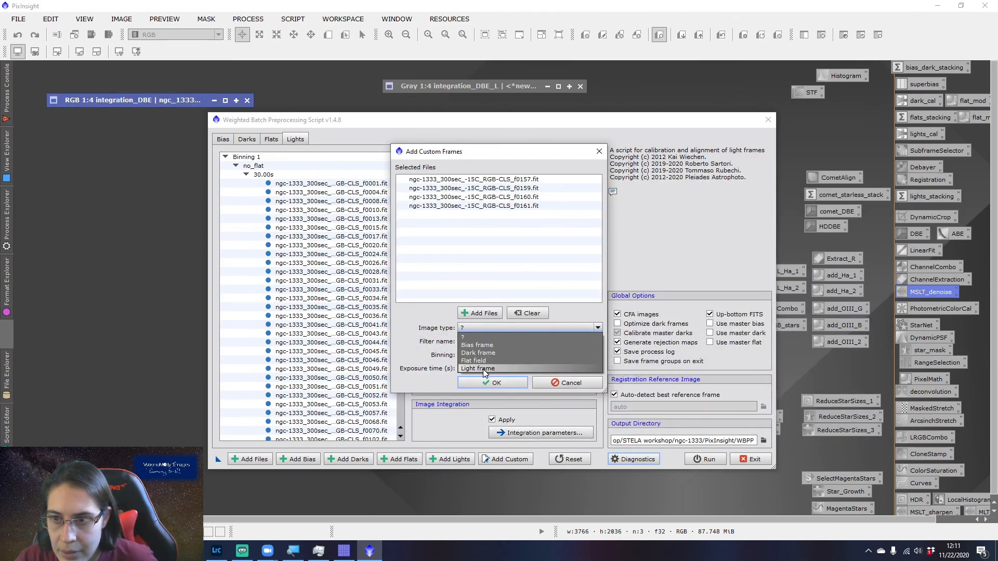
pyautogui.click(484, 368)
pyautogui.press('Tab')
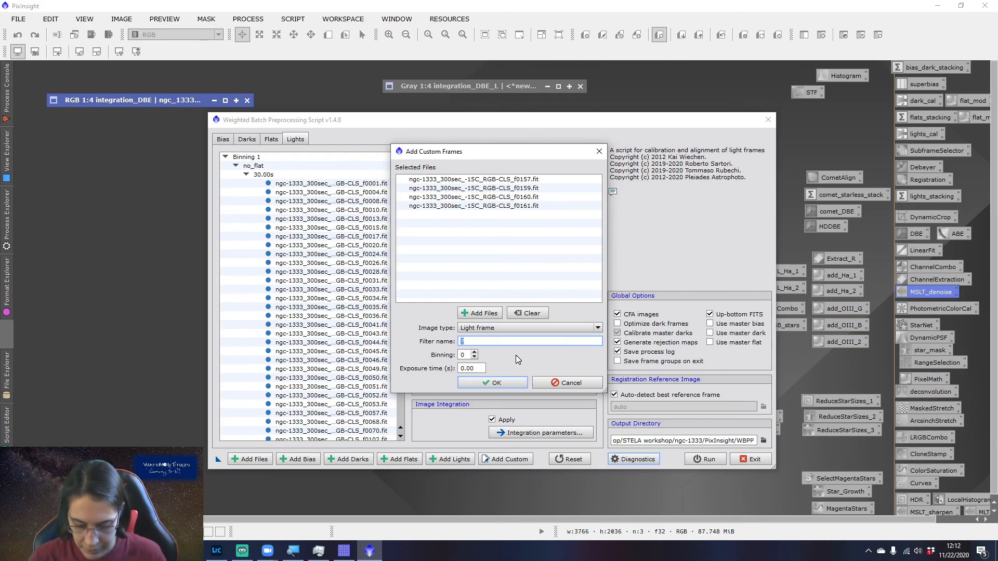
pyautogui.write('10-15')
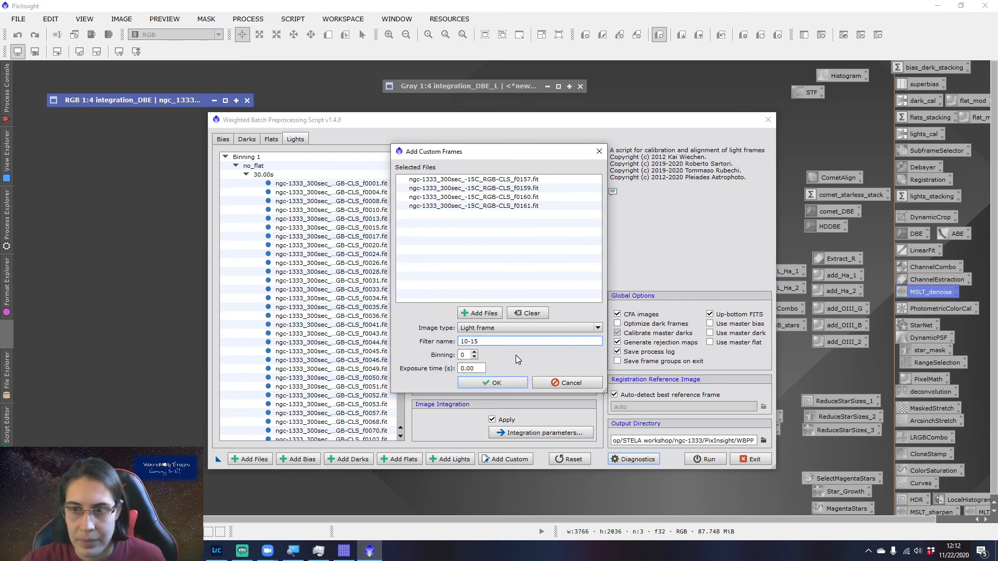
pyautogui.press('BackSpace')
pyautogui.press('BackSpace')
pyautogui.press('BackSpace')
pyautogui.press('BackSpace')
pyautogui.press('BackSpace')
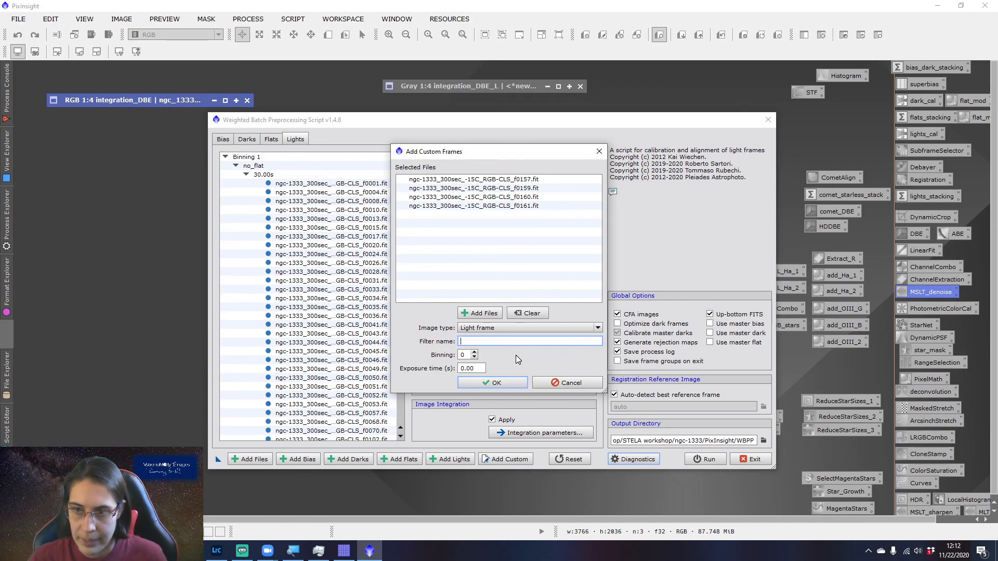
# - Add the custom light frames with filter name 10.15, binning 1 and an exposure time of 300 s
pyautogui.write('10.15')
pyautogui.press('Tab')
pyautogui.write('1')
pyautogui.press('Tab')
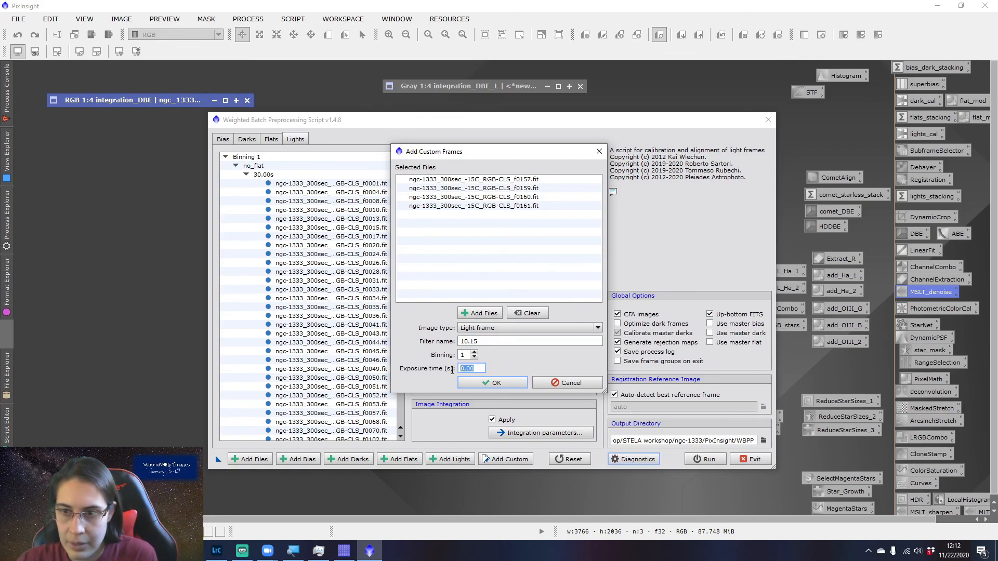
pyautogui.click(503, 382)
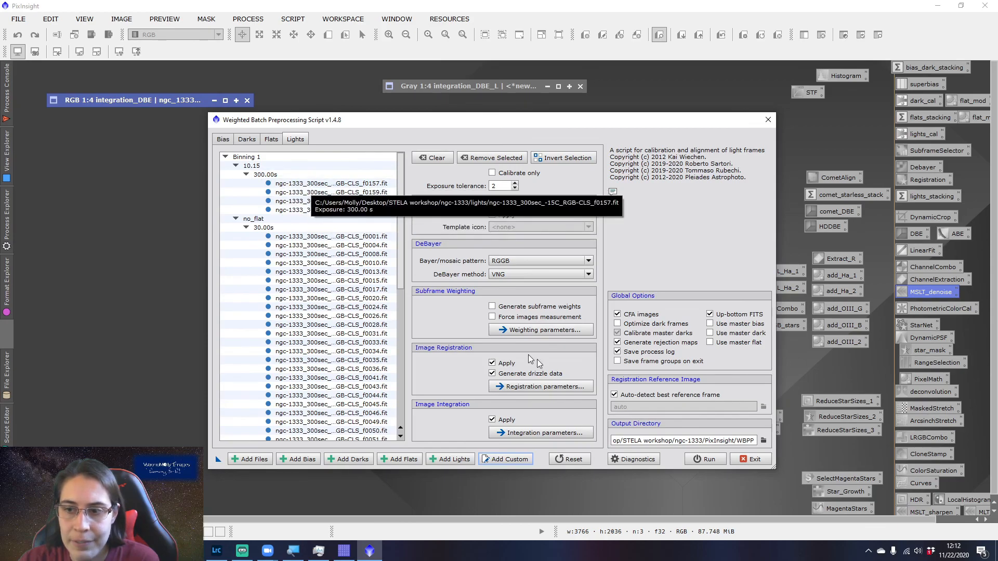
# - Configure a new custom frame entry as Flat field with filter name 10.15, binning 1 and an exposure time of 300 s
pyautogui.click(511, 460)
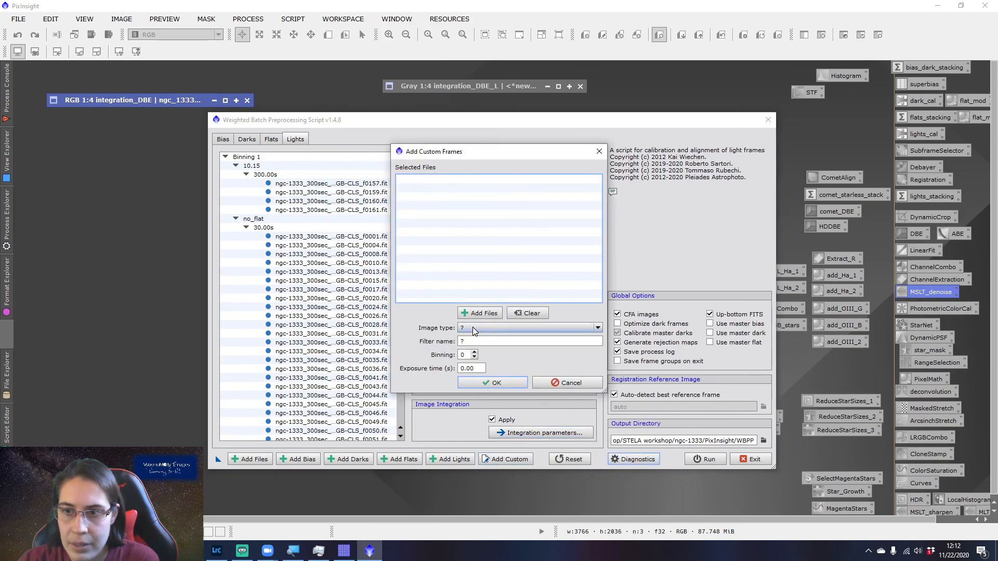
pyautogui.click(473, 329)
pyautogui.click(483, 361)
pyautogui.press('Tab')
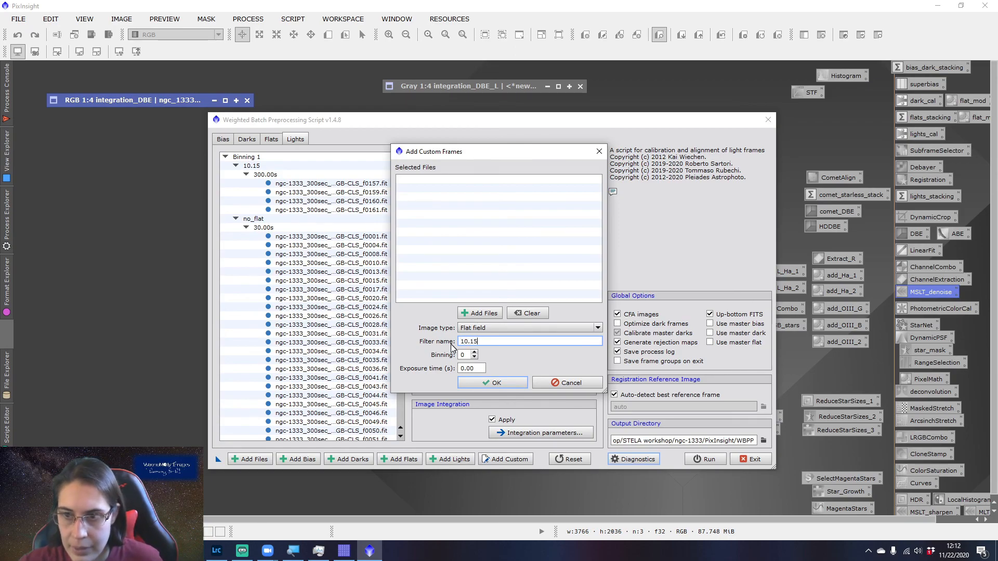
pyautogui.press('Tab')
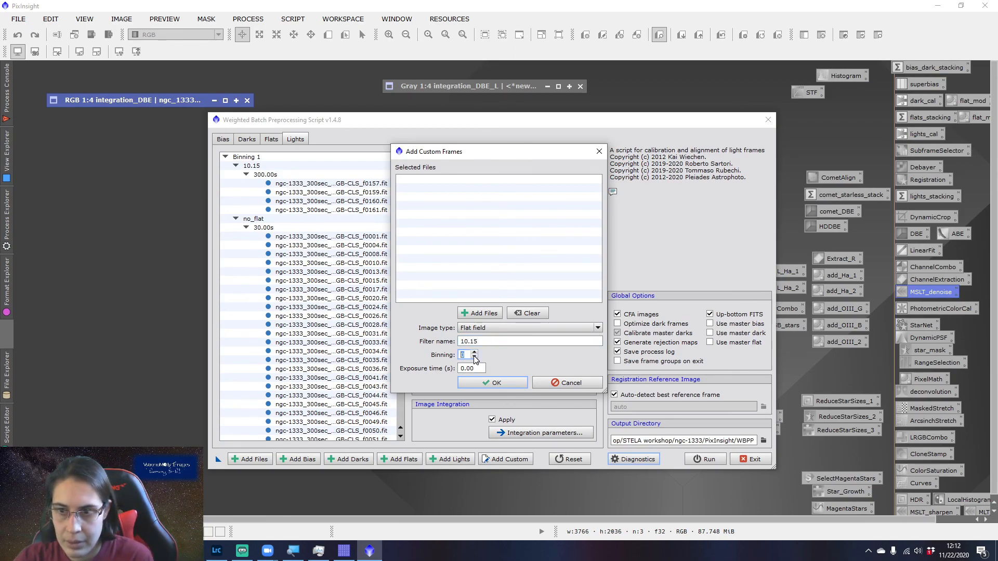
pyautogui.write('1')
pyautogui.press('Tab')
pyautogui.write('300')
# - Add the 2020.10.15 RGB-CLS master flat from the cal folder to this entry, and enable use of the master dark and master flat
pyautogui.click(484, 313)
pyautogui.click(602, 189)
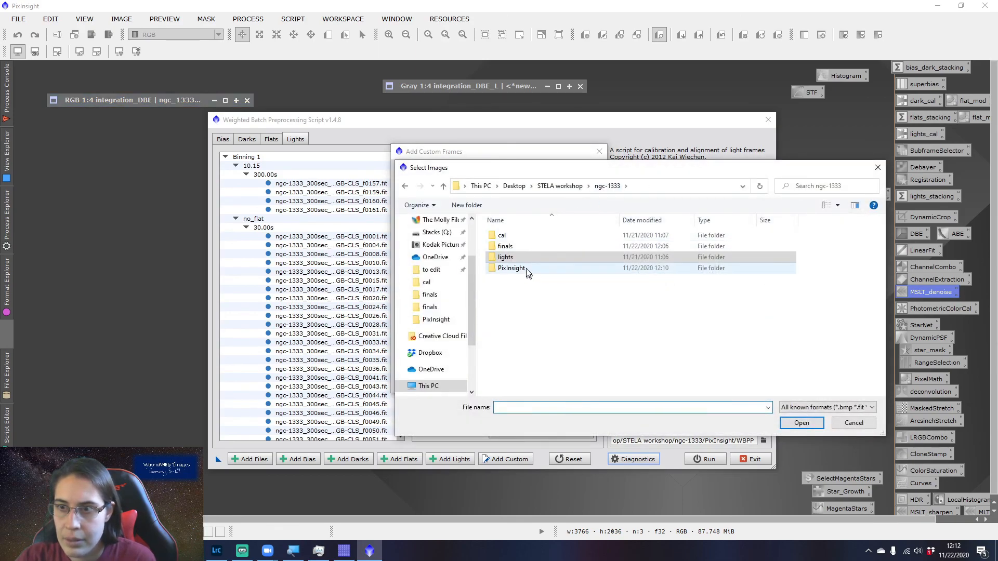
pyautogui.doubleClick(505, 235)
pyautogui.click(551, 246)
pyautogui.click(792, 422)
pyautogui.click(500, 383)
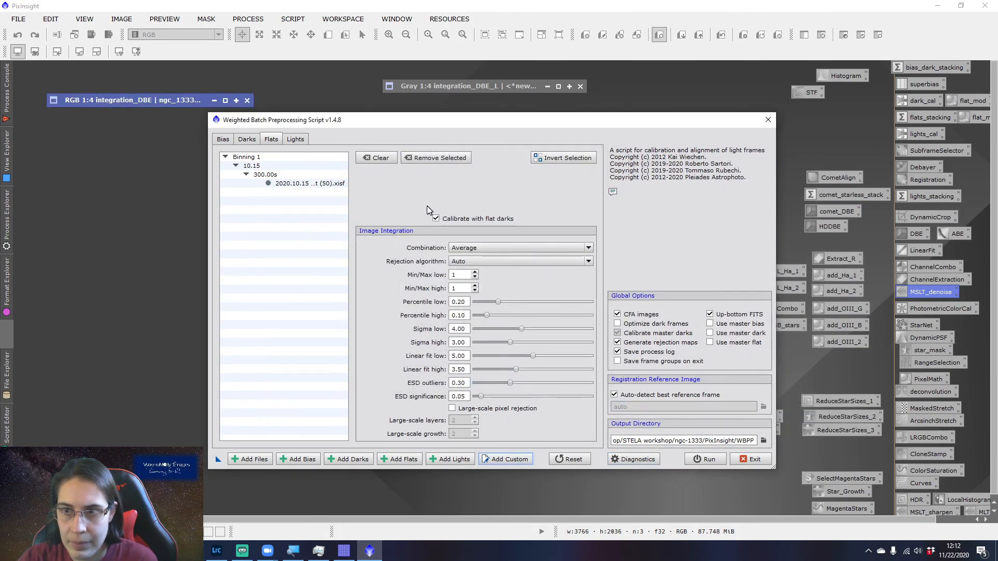
pyautogui.click(710, 324)
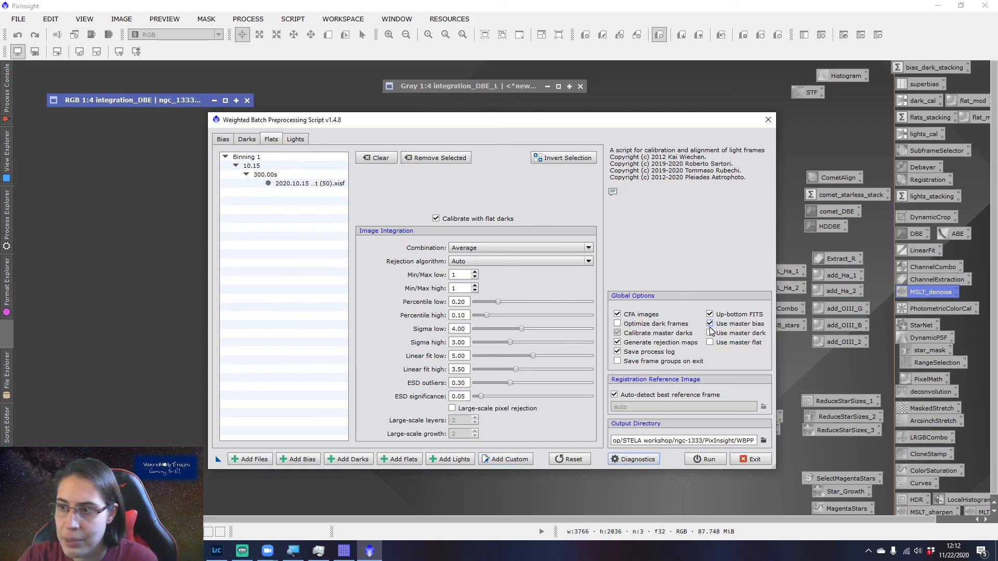
pyautogui.click(710, 342)
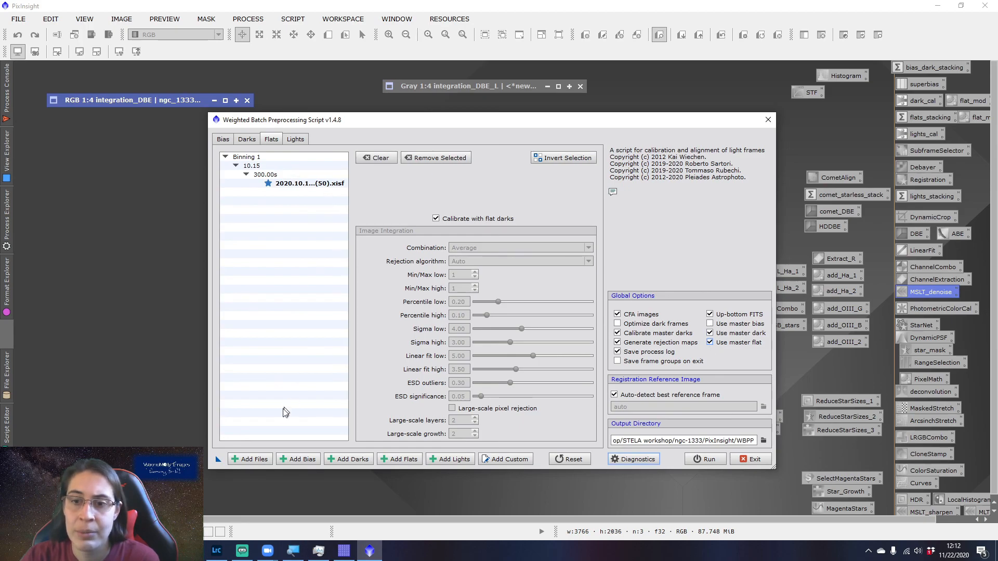
# - Configure a new custom frame entry as Light frame with filter name 10.20-10.30, binning 1 and an exposure time of 300 s
pyautogui.click(506, 460)
pyautogui.click(492, 329)
pyautogui.click(484, 370)
pyautogui.moveTo(475, 343); pyautogui.dragTo(453, 371)
pyautogui.write('10.15')
pyautogui.click(474, 352)
pyautogui.write('300')
# - Add the October 20 to 30 light frames, starting at f0175, from the lights folder to the 10.20-10.30 entry
pyautogui.click(480, 313)
pyautogui.click(608, 186)
pyautogui.doubleClick(525, 260)
pyautogui.scroll(-10, 697, 335)
pyautogui.scroll(-12, 697, 335)
pyautogui.click(694, 316)
pyautogui.scroll(-12, 693, 348)
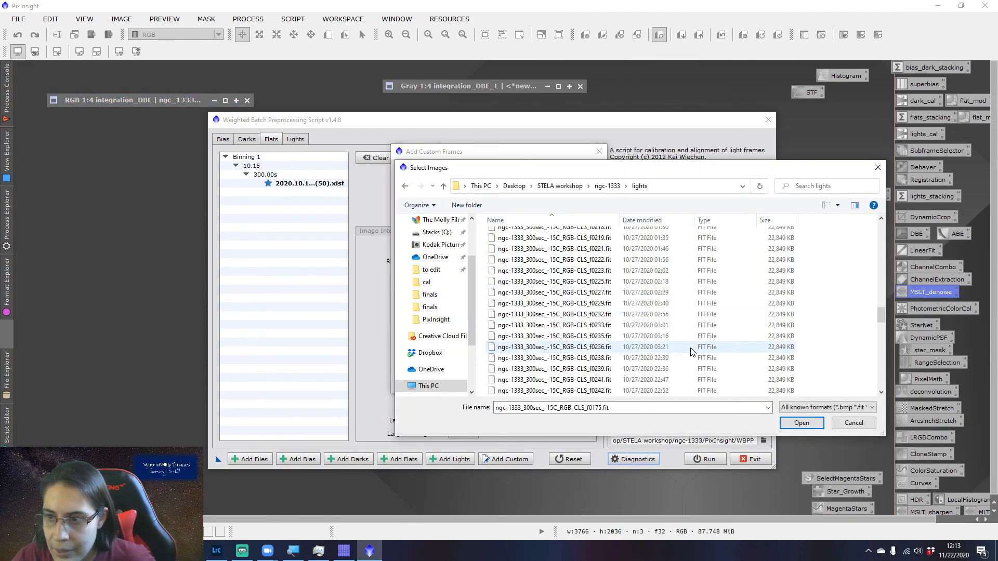
pyautogui.keyDown('shift'); pyautogui.click(693, 349); pyautogui.keyUp('shift')
pyautogui.click(802, 423)
pyautogui.click(507, 384)
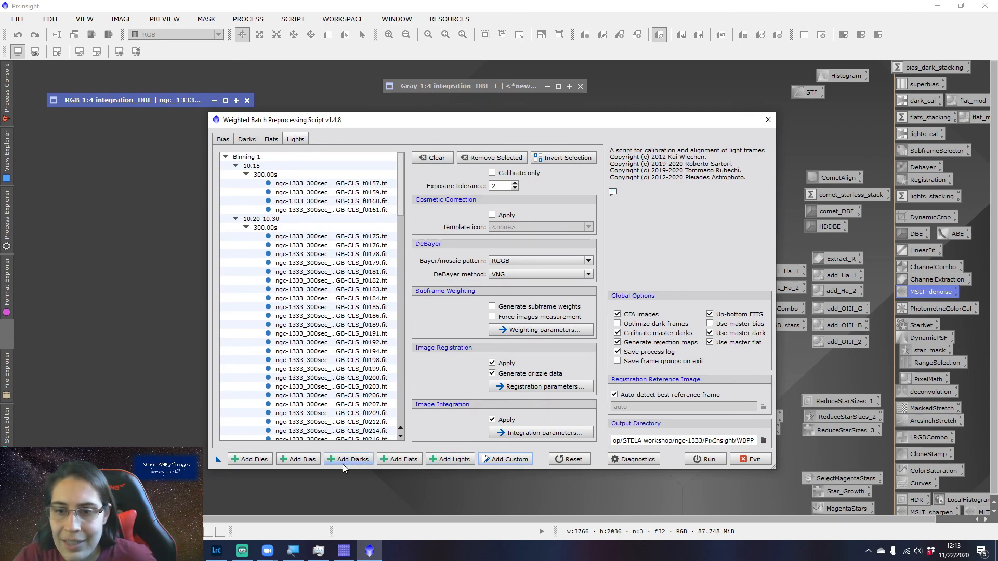
# - Add the 2020.10.20 - 10.30 CLS master flat as a Flat field with filter name 10.20-10.30, binning 1 and exposure 300 s
pyautogui.click(510, 460)
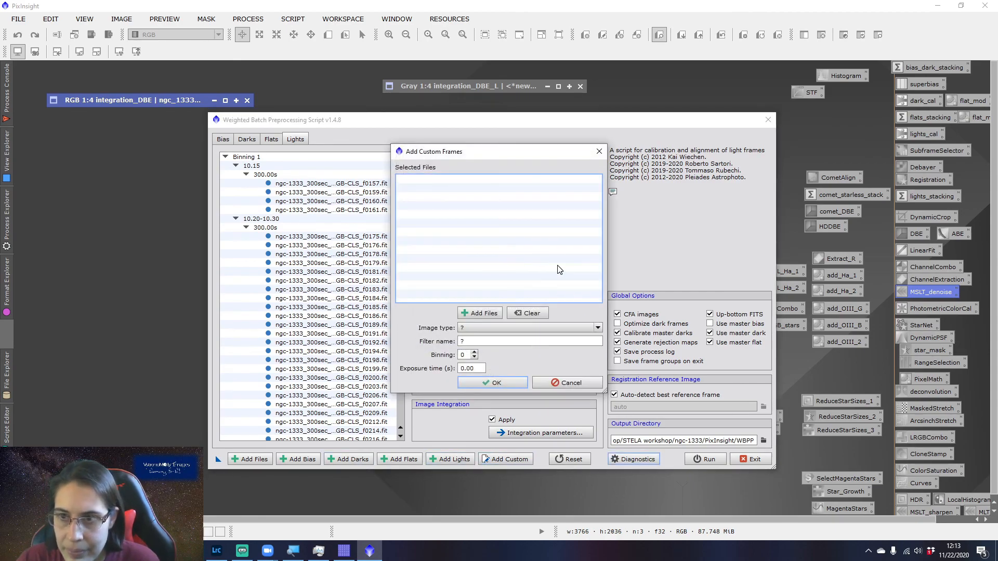
pyautogui.click(487, 315)
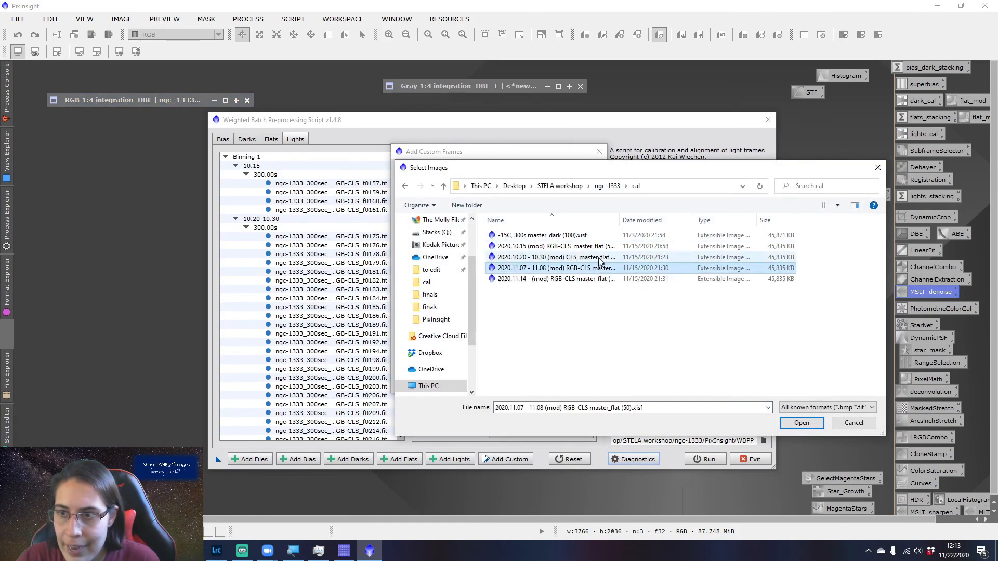
pyautogui.doubleClick(595, 259)
pyautogui.doubleClick(463, 342)
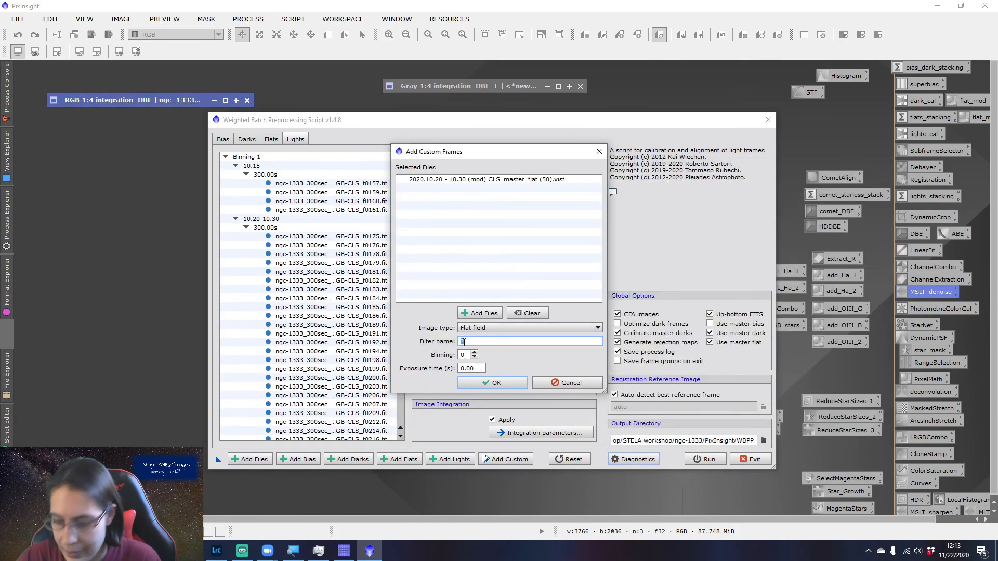
pyautogui.write('10.20-10.30')
pyautogui.press('Tab')
pyautogui.click(493, 383)
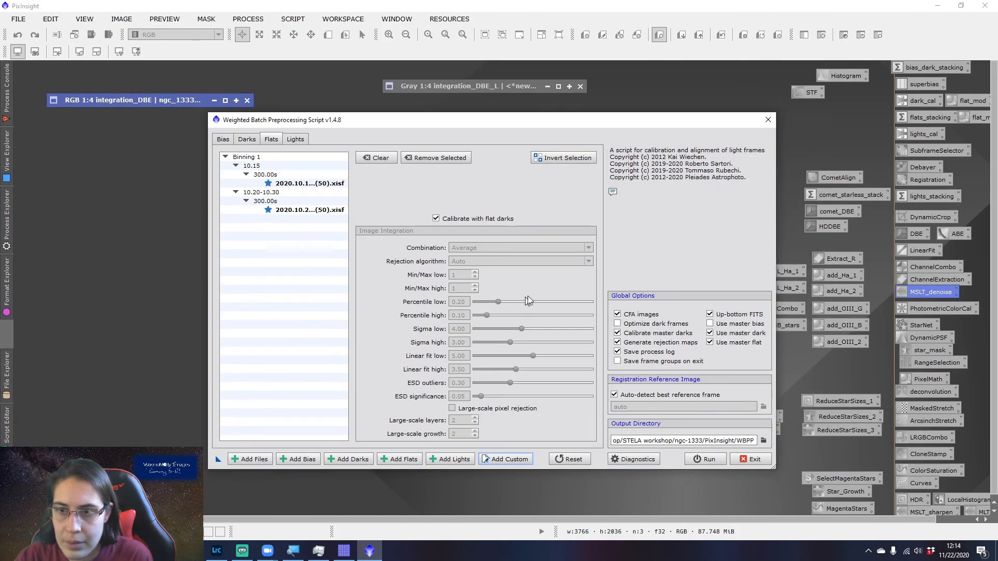
# - Load the November 7 to 8 light frames, starting at f0341, from the lights folder as custom frames
pyautogui.click(295, 139)
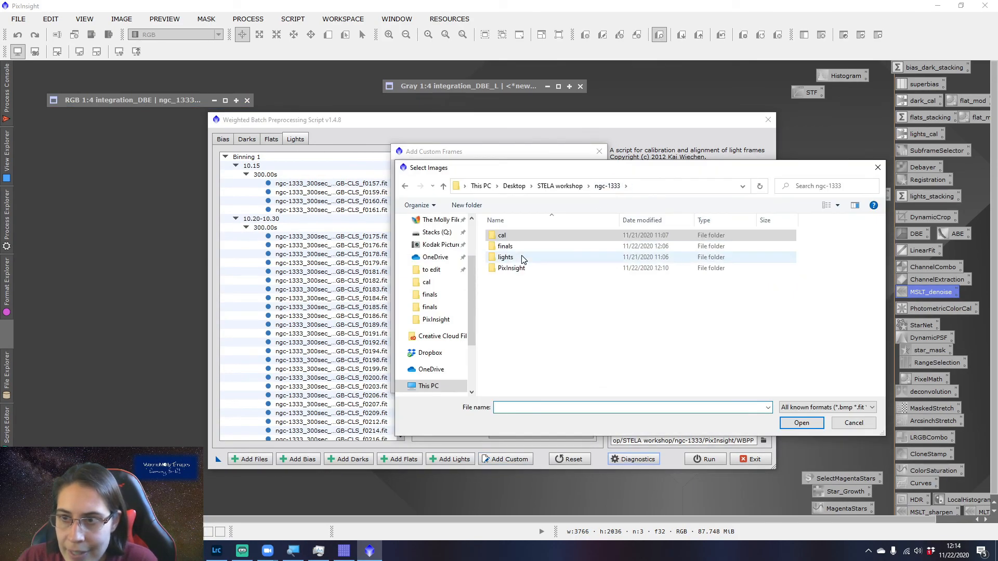
pyautogui.doubleClick(525, 261)
pyautogui.hotkey('ctrl', 'a')
pyautogui.press('Return')
# - Add the custom frames as light frames with filter name 11.07-11.08, binning 1 and an exposure time of 300 s
pyautogui.write('11.07-11.08')
pyautogui.press('Tab')
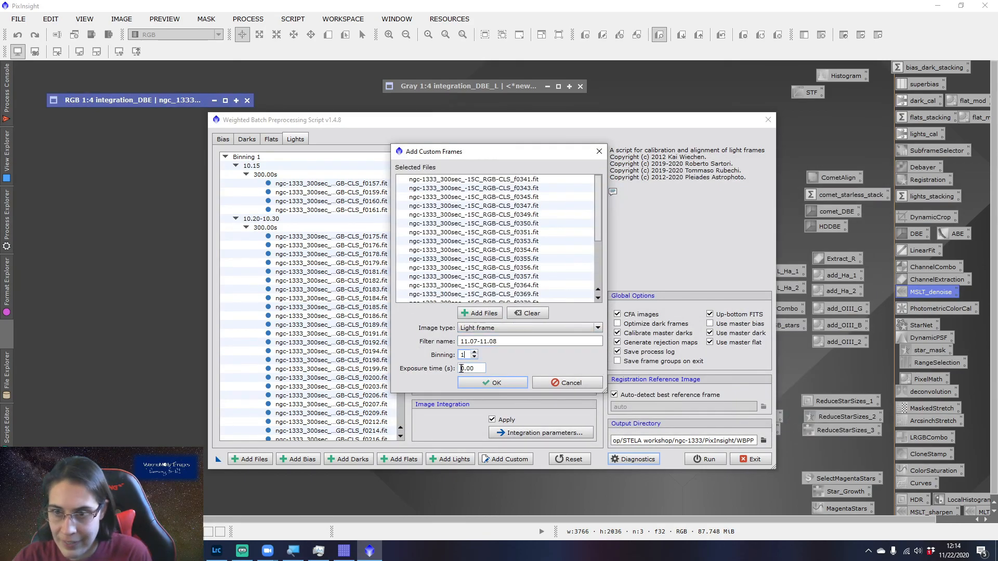
pyautogui.press('Tab')
pyautogui.write('3')
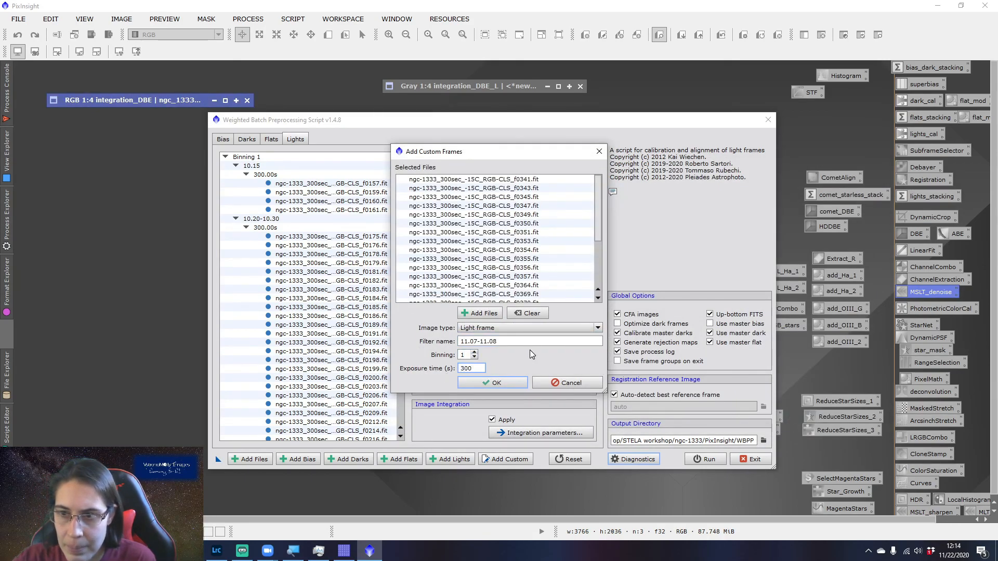
pyautogui.click(498, 385)
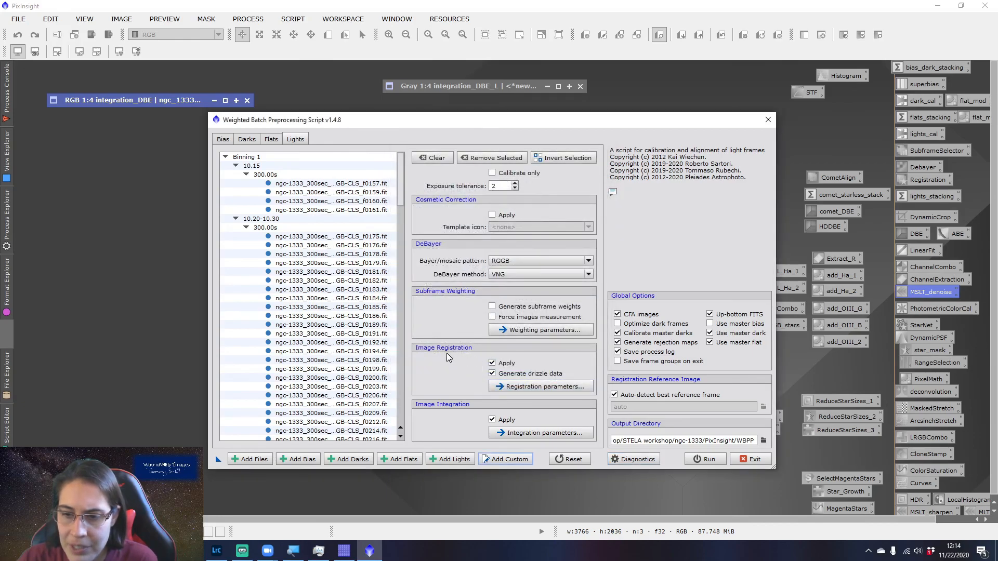
# - Load the 2020.11.07 - 11.08 RGB-CLS master flat from the cal folder as a custom frame
pyautogui.click(493, 460)
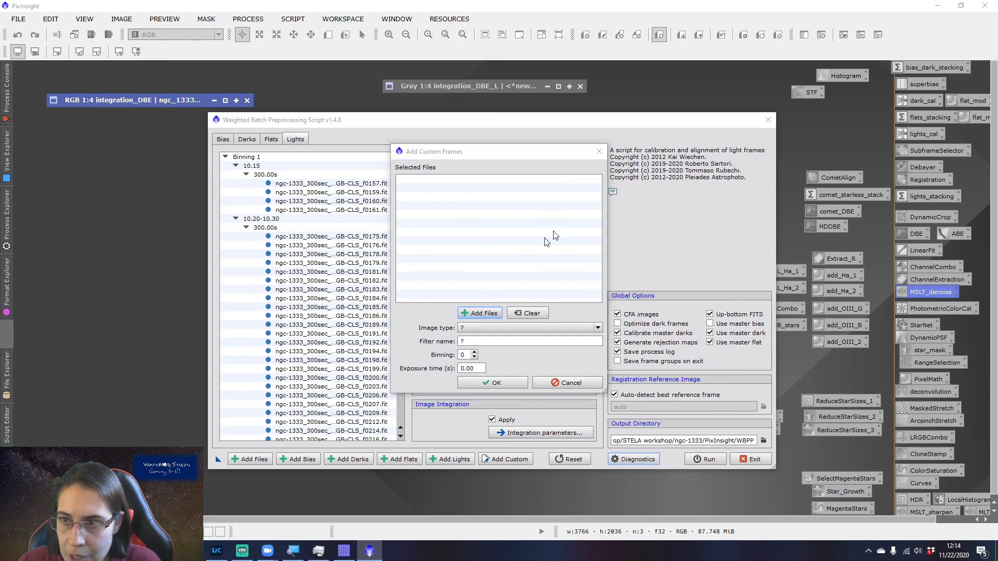
pyautogui.click(480, 313)
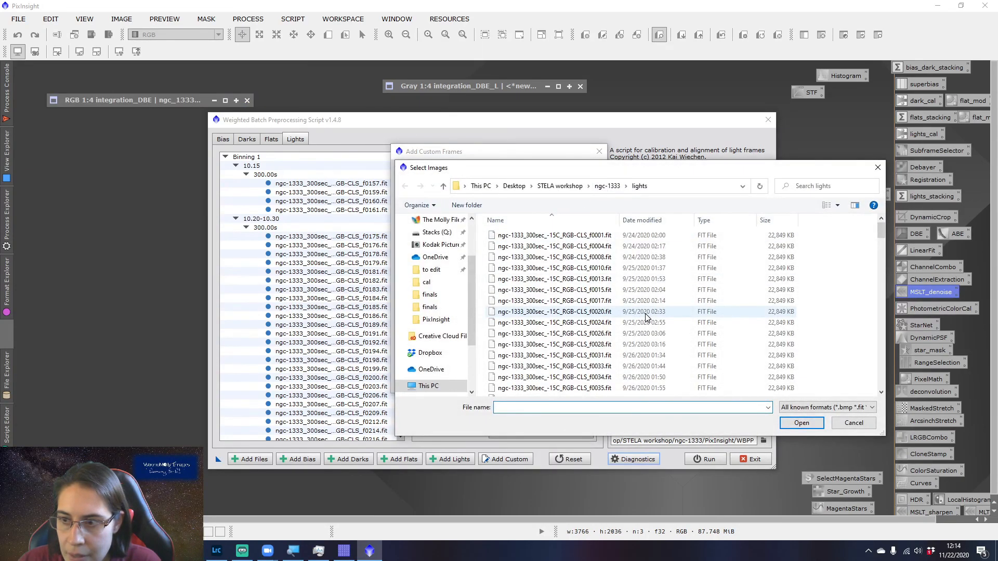
pyautogui.click(605, 186)
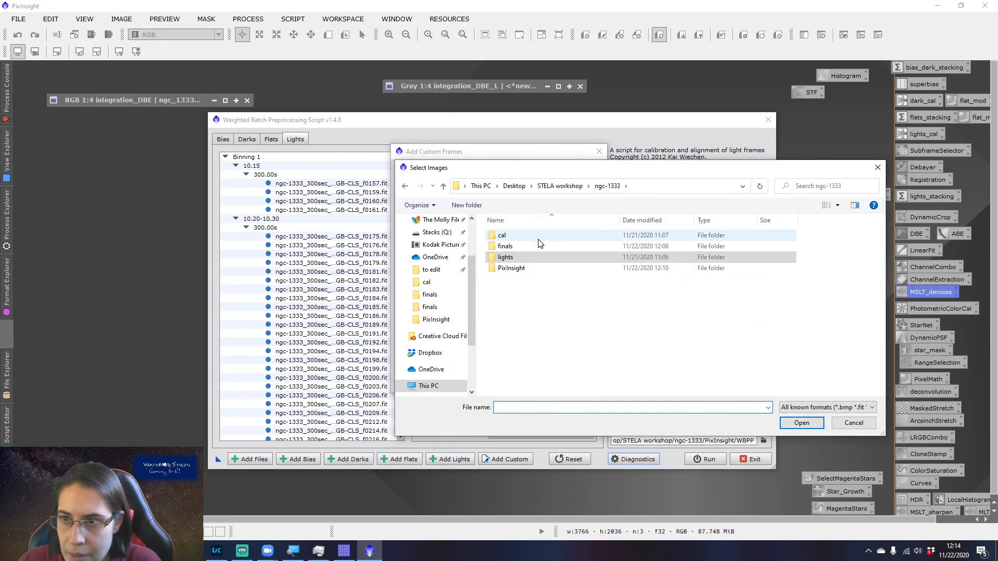
pyautogui.doubleClick(539, 236)
pyautogui.click(541, 268)
pyautogui.click(803, 421)
# - Add the loaded master flat as a Flat field with filter name 11.07-11.08 and binning 1
pyautogui.click(499, 327)
pyautogui.click(488, 352)
pyautogui.click(460, 341)
pyautogui.write('11.07-11.08')
pyautogui.click(469, 380)
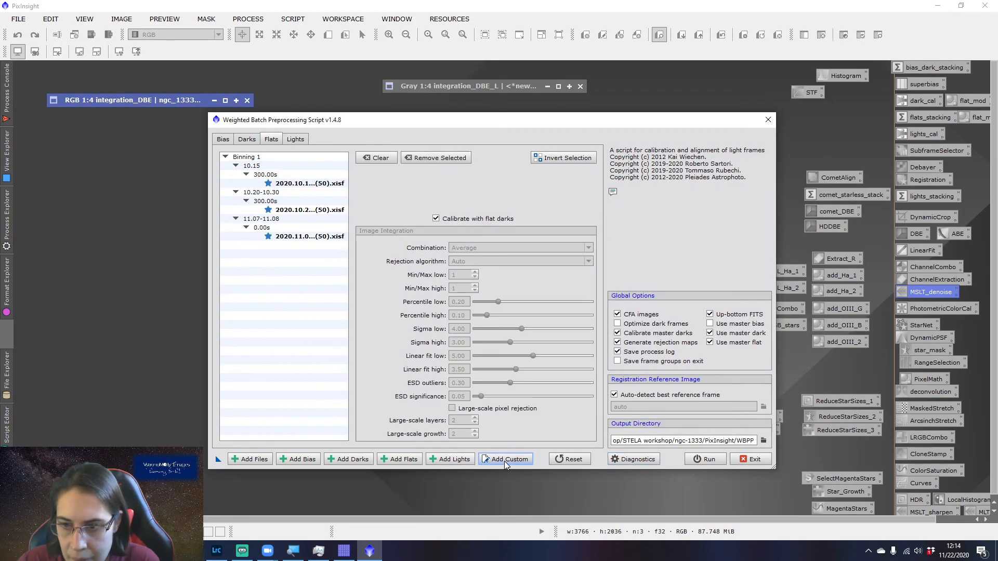
# - Load f0398 through f0414 from the lights folder as custom frames
pyautogui.click(503, 462)
pyautogui.click(480, 313)
pyautogui.doubleClick(545, 258)
pyautogui.click(802, 423)
# - Add the custom frames as light frames with filter name 11.14, binning 1 and an exposure time of 300 s
pyautogui.click(483, 341)
pyautogui.write('11.14')
pyautogui.doubleClick(468, 369)
pyautogui.write('300')
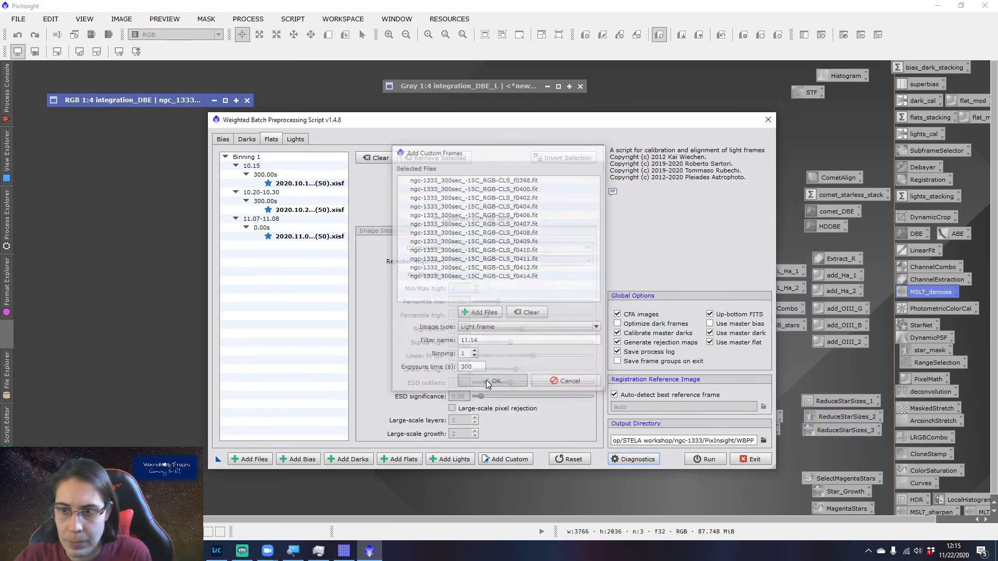
pyautogui.click(488, 383)
# - Add the 2020.11.14 RGB-CLS master flat as a Flat field with filter name 11.14, binning 1 and an exposure time of 300 s
pyautogui.click(506, 459)
pyautogui.click(479, 313)
pyautogui.doubleClick(532, 236)
pyautogui.write('11.14')
pyautogui.doubleClick(468, 369)
pyautogui.write('300')
pyautogui.click(488, 383)
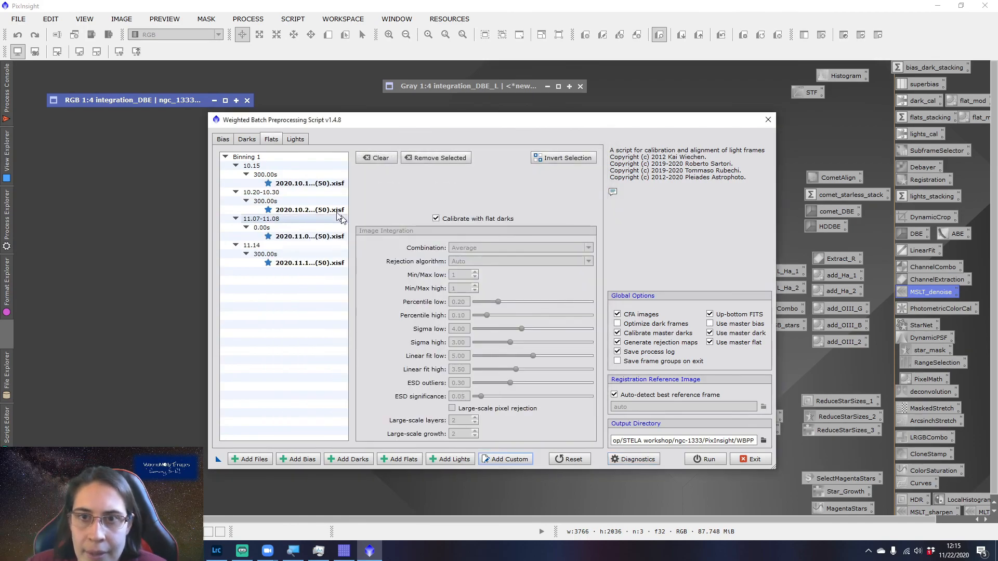
pyautogui.click(507, 461)
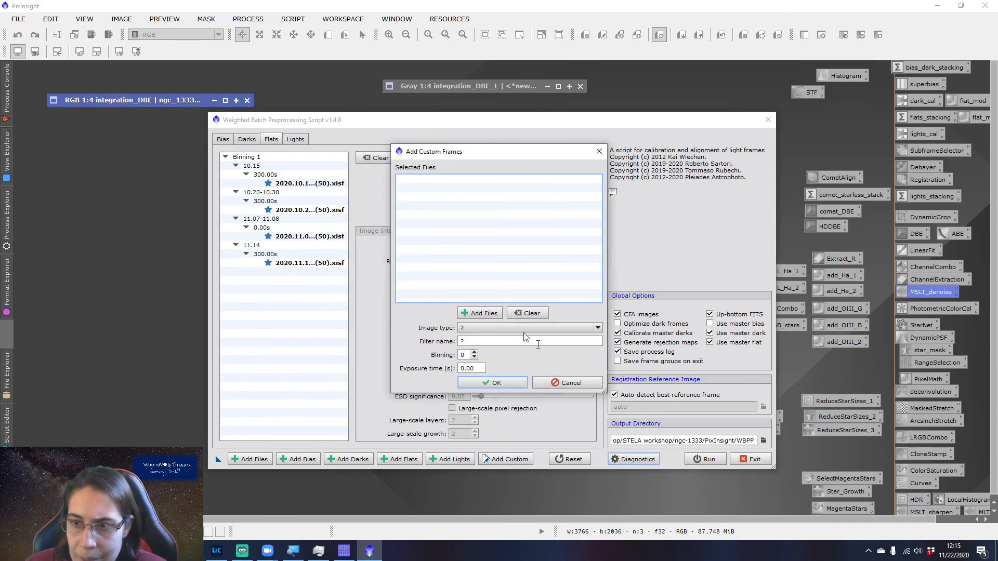
pyautogui.click(476, 314)
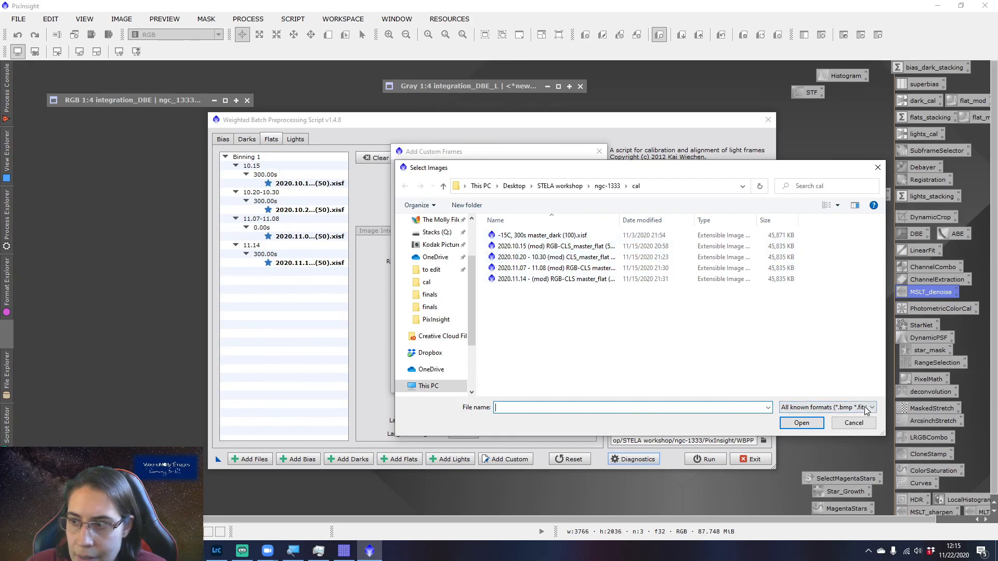
pyautogui.click(854, 423)
pyautogui.click(570, 385)
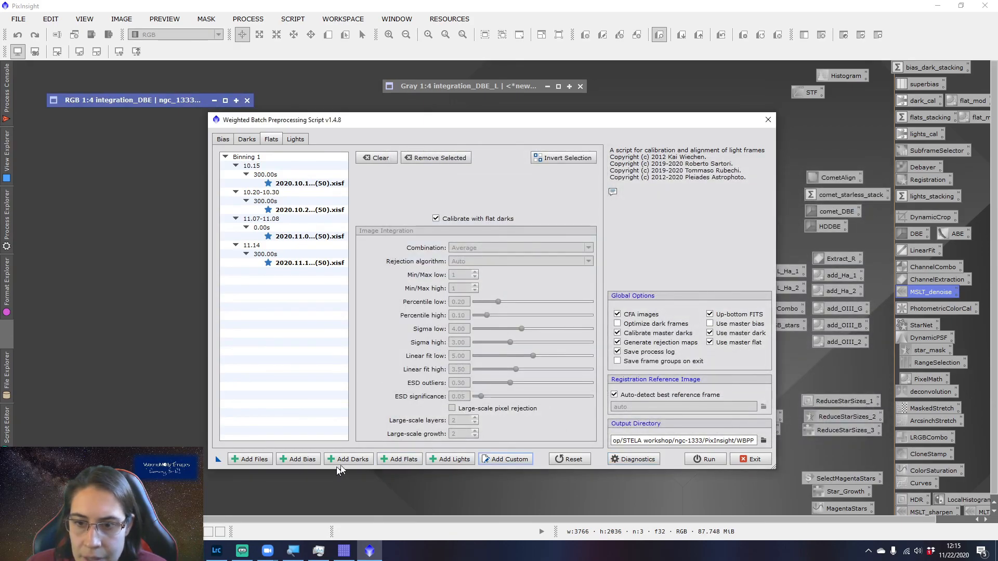
# - Add -15C, 300s master_dark (100).xisf from the cal folder as the dark, and show the light frames list
pyautogui.click(381, 203)
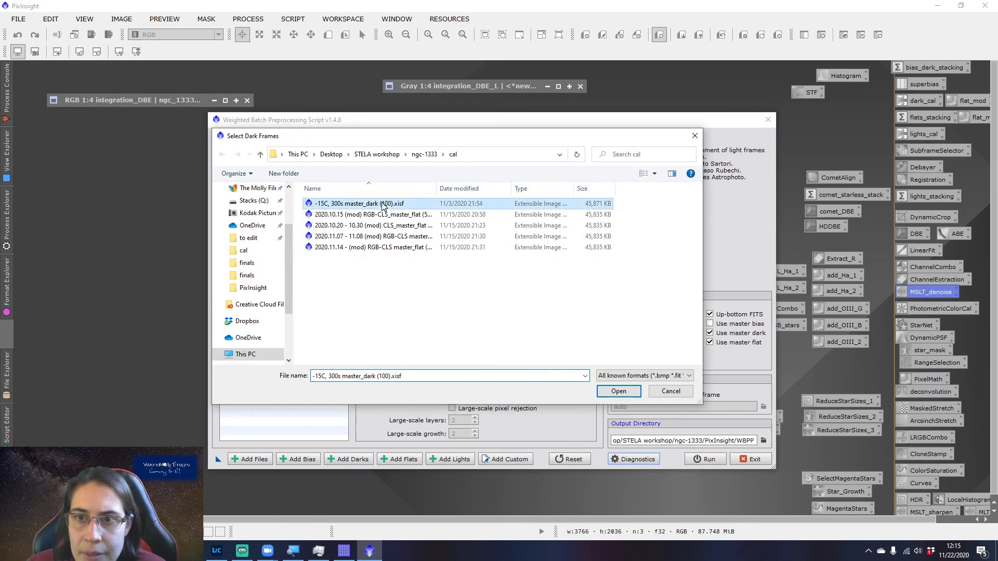
pyautogui.click(624, 394)
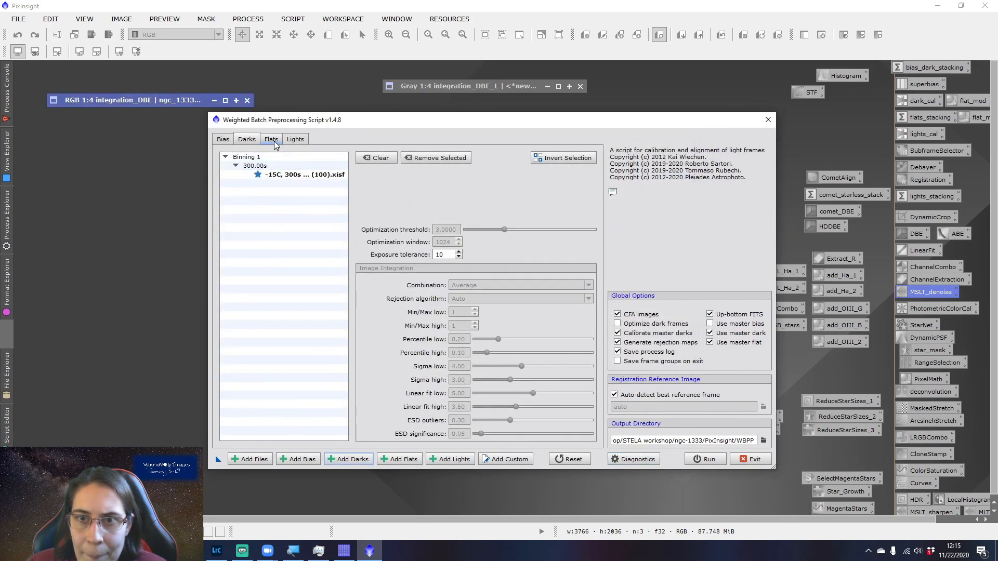
pyautogui.click(293, 140)
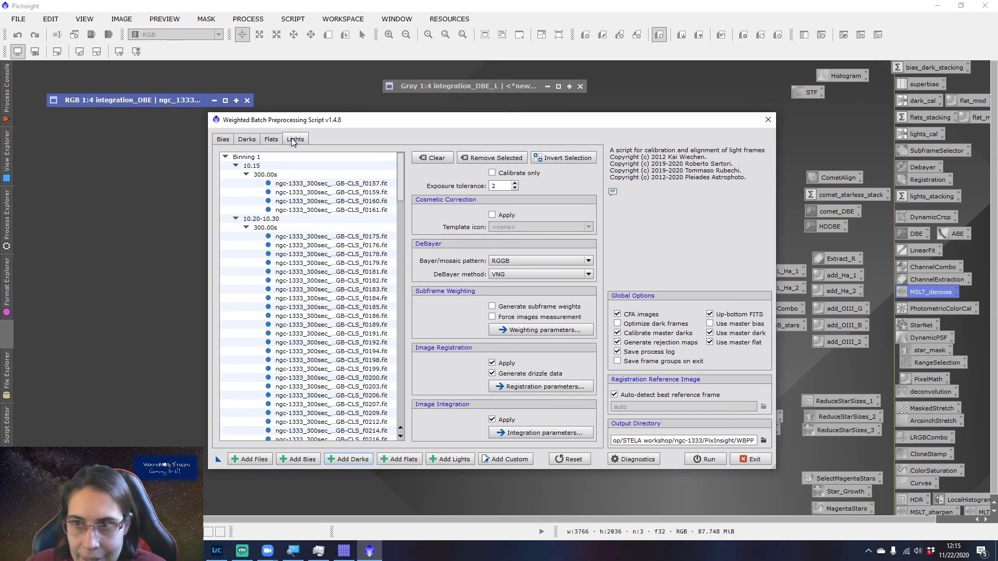
# - Save the configured preprocessing script as a process icon on the empty workspace area, keeping the script dialog clear of it
pyautogui.moveTo(215, 461); pyautogui.dragTo(125, 422)
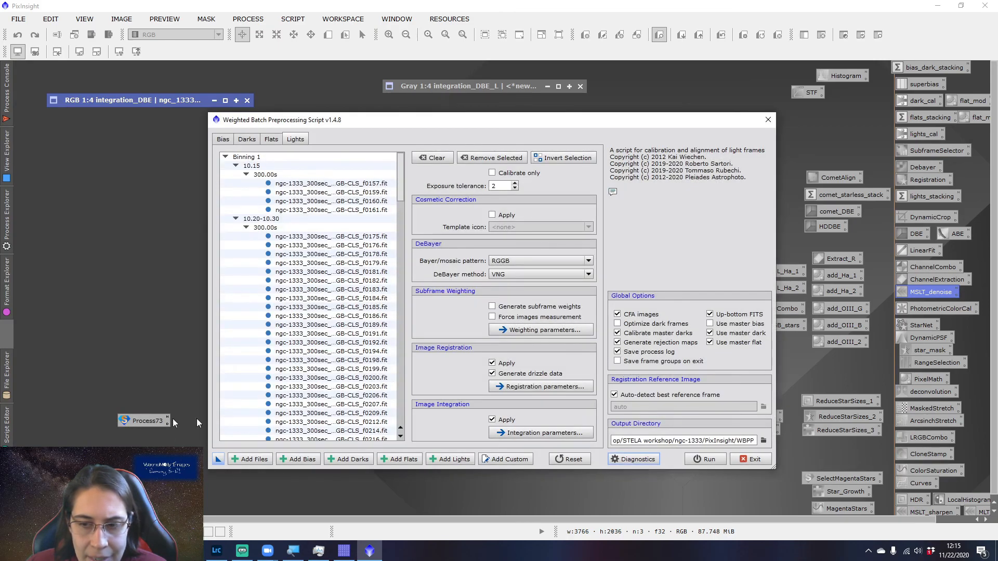
pyautogui.moveTo(515, 123); pyautogui.dragTo(514, 128)
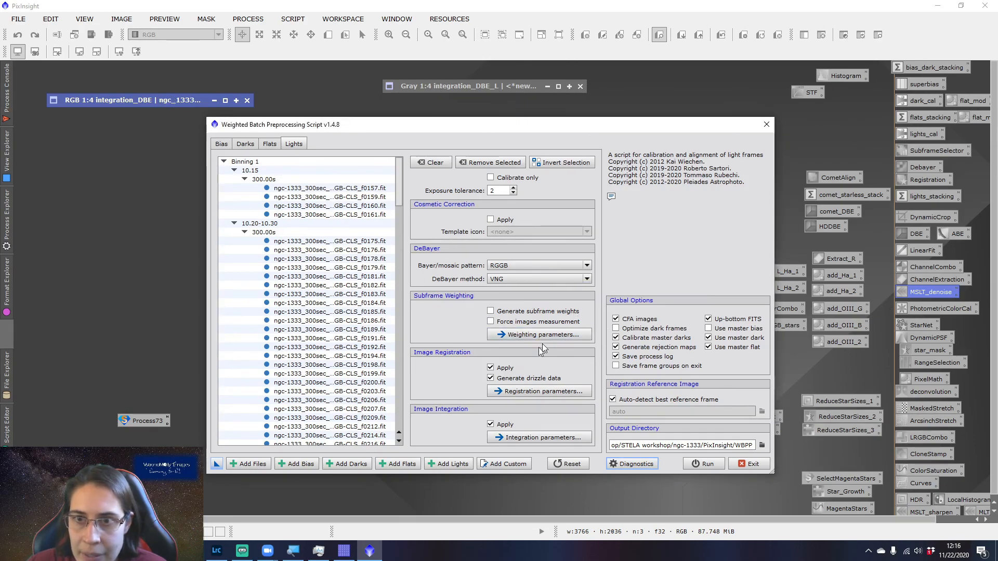
pyautogui.moveTo(549, 127); pyautogui.dragTo(571, 124)
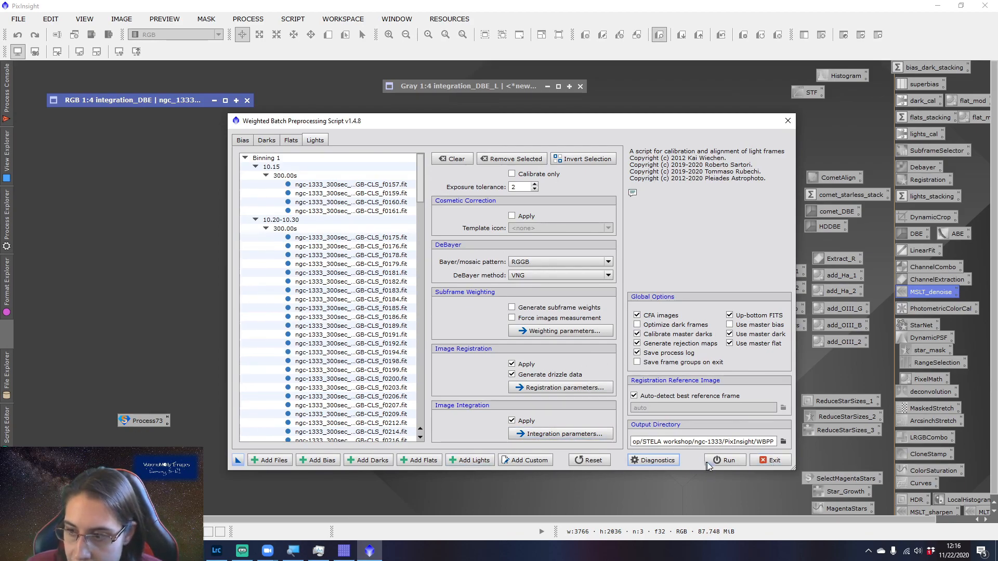
# - Run the script's diagnostics and read through all the diagnostic messages
pyautogui.click(669, 464)
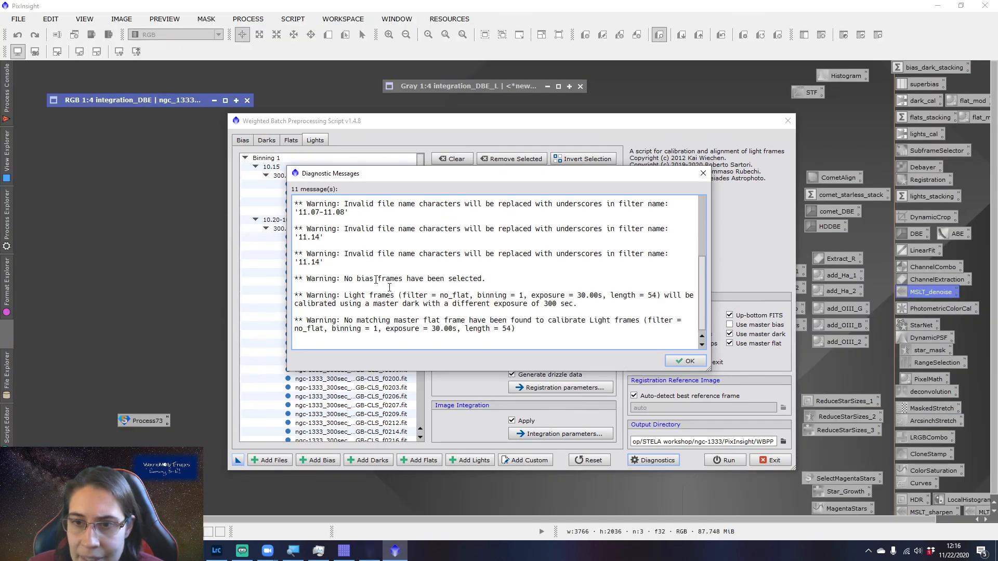
pyautogui.scroll(5, 425, 301)
pyautogui.scroll(-5, 425, 301)
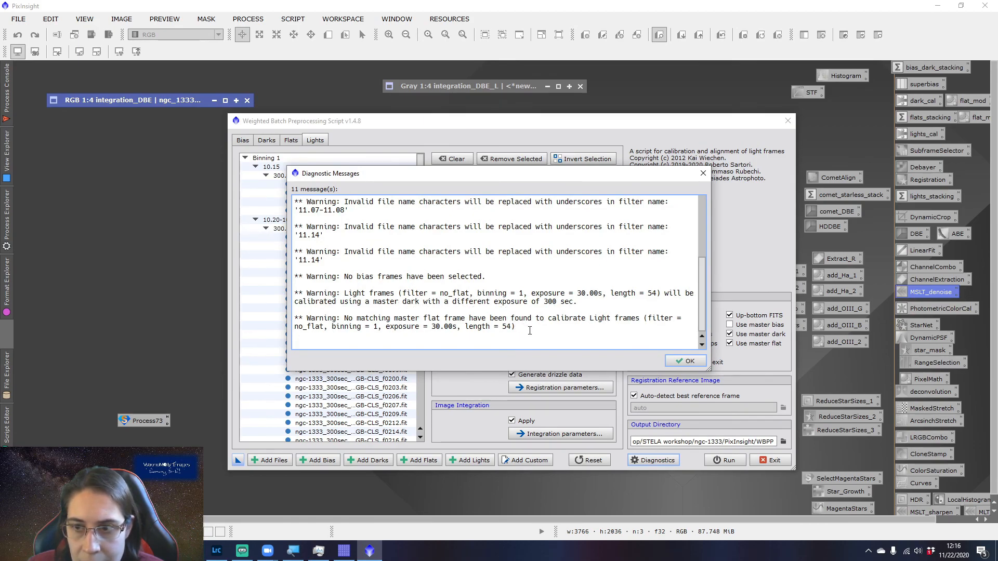
pyautogui.scroll(4, 530, 331)
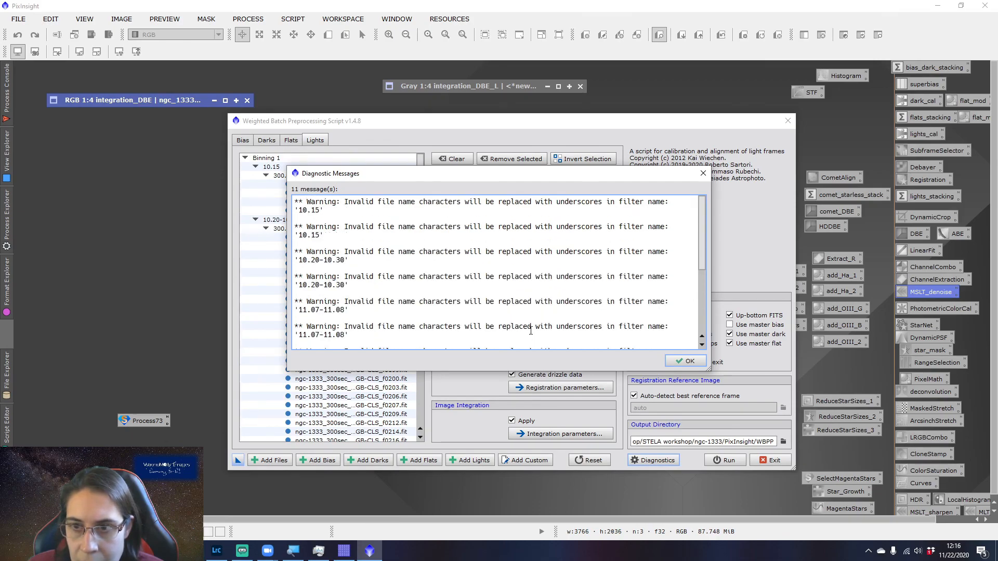
pyautogui.click(685, 361)
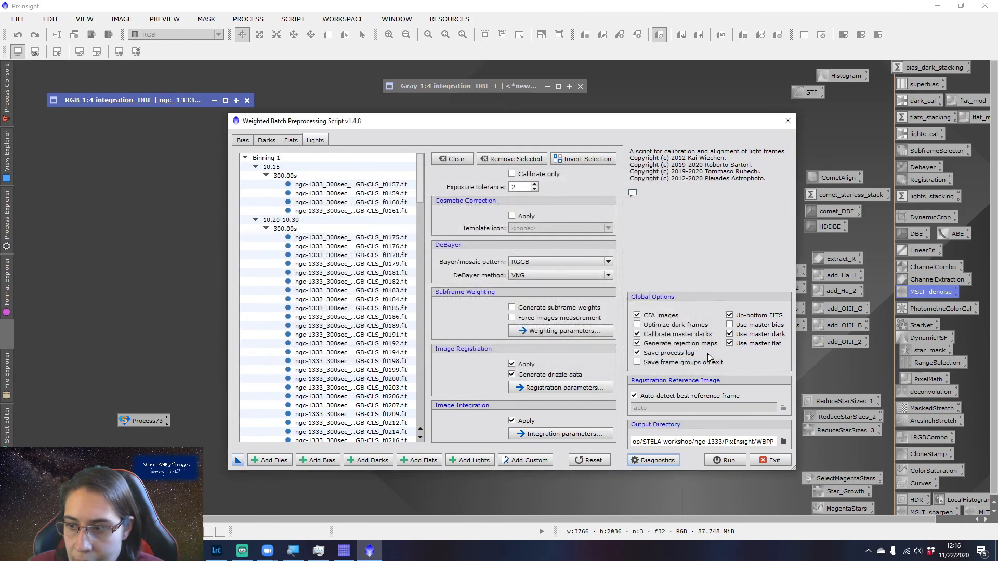
# - Run the batch preprocessing and continue past the light frames integration warning
pyautogui.click(725, 461)
pyautogui.click(650, 363)
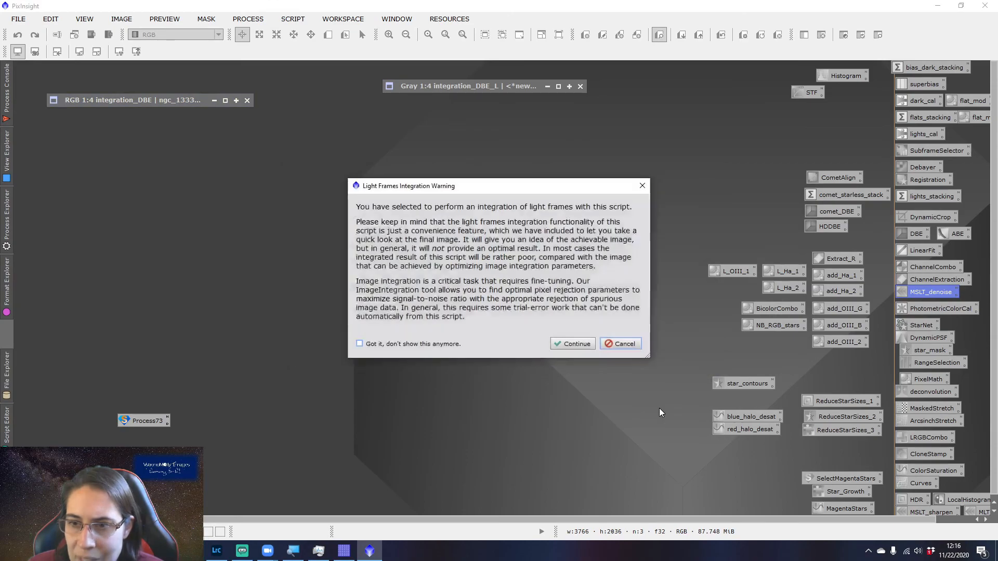
pyautogui.click(575, 343)
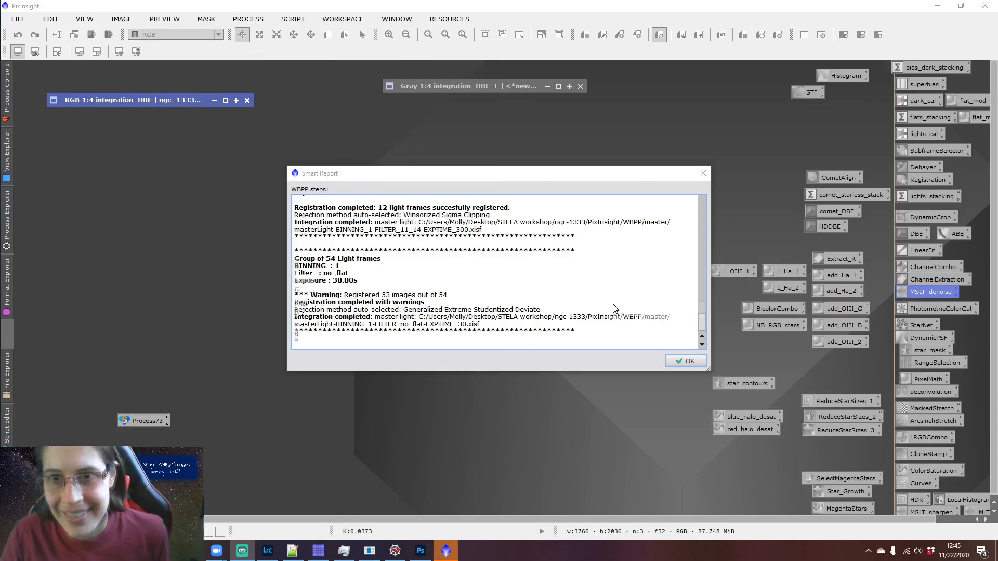
# - Review the calibration, registration and integration entries in the Smart Report, and close it
pyautogui.scroll(5, 615, 309)
pyautogui.scroll(8, 615, 309)
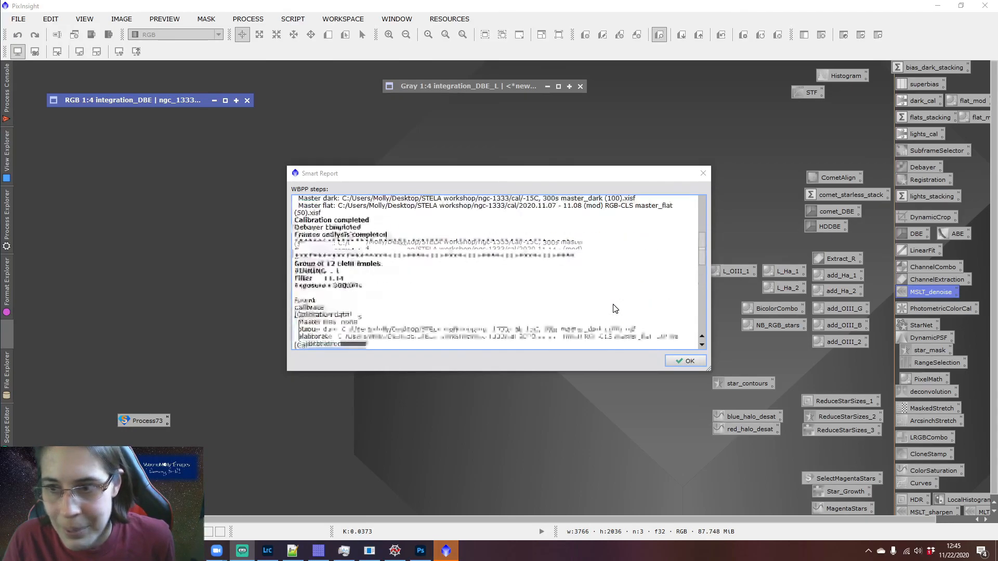
pyautogui.scroll(-15, 615, 309)
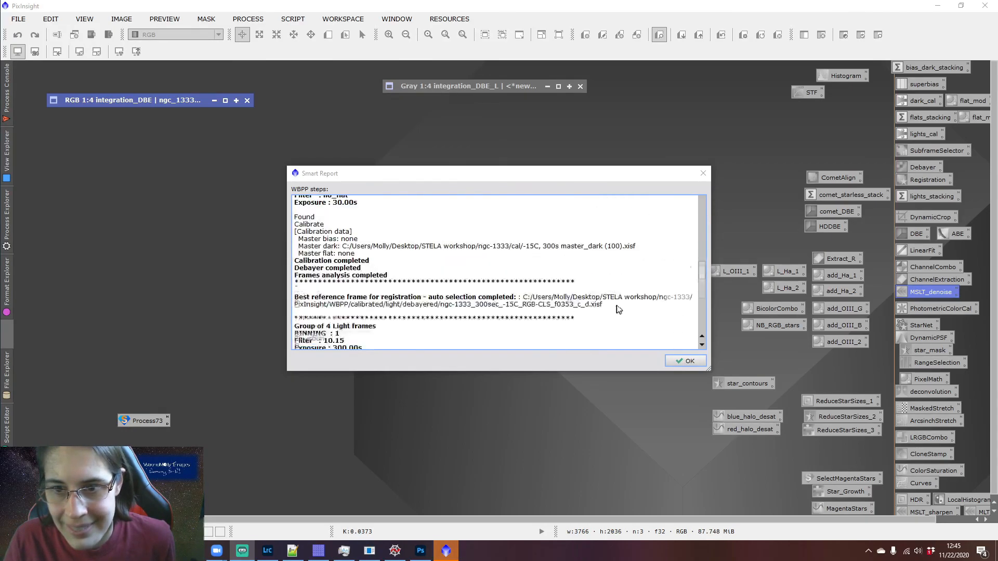
pyautogui.click(679, 363)
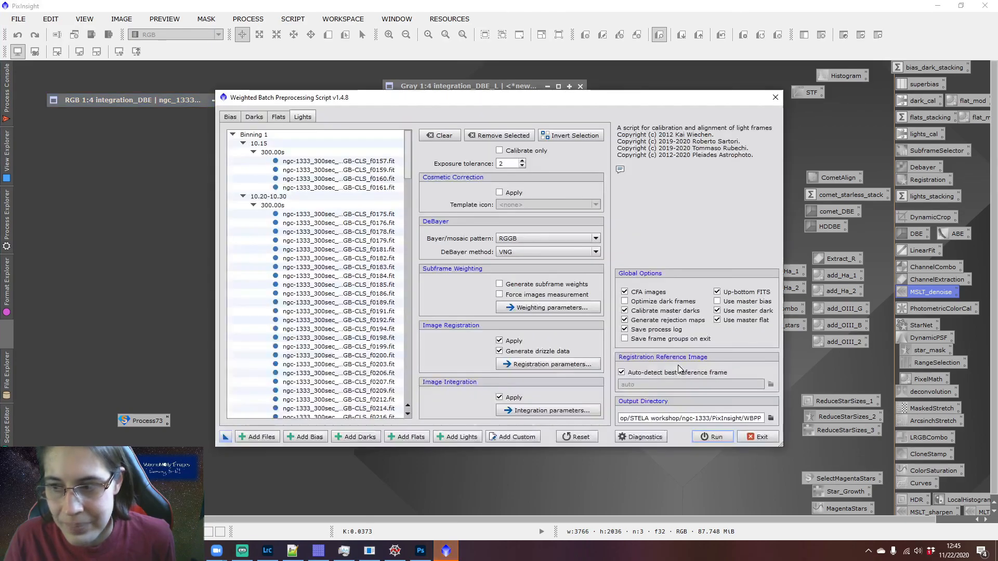
# - Exit the Weighted Batch Preprocessing script, confirming the exit, and select its saved process icon on the workspace
pyautogui.click(761, 438)
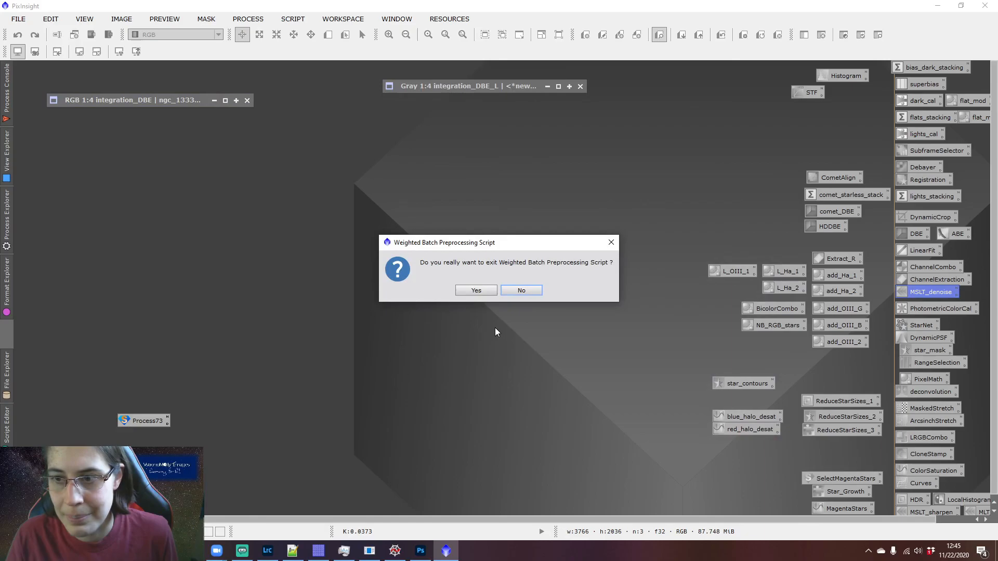
pyautogui.click(477, 290)
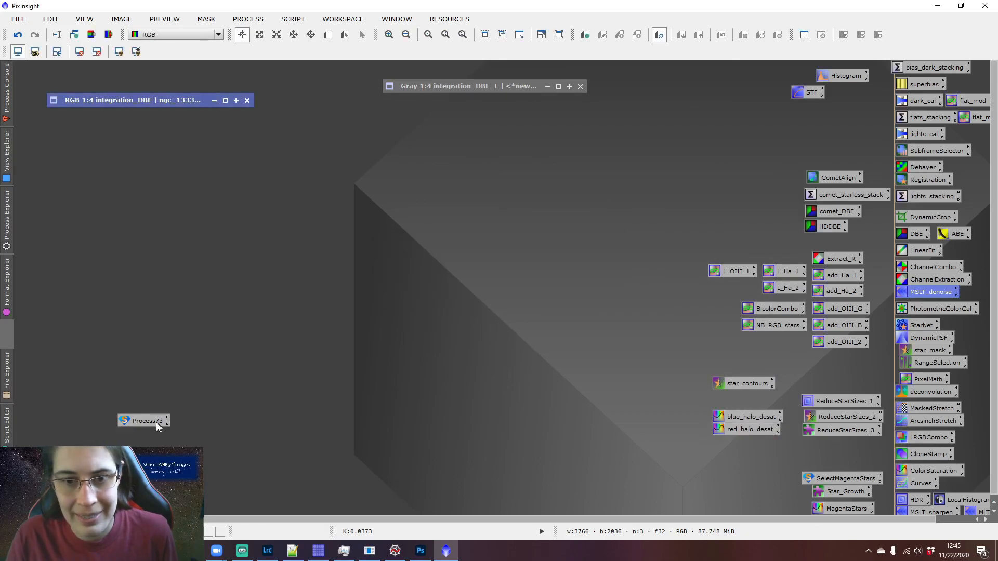
pyautogui.click(136, 422)
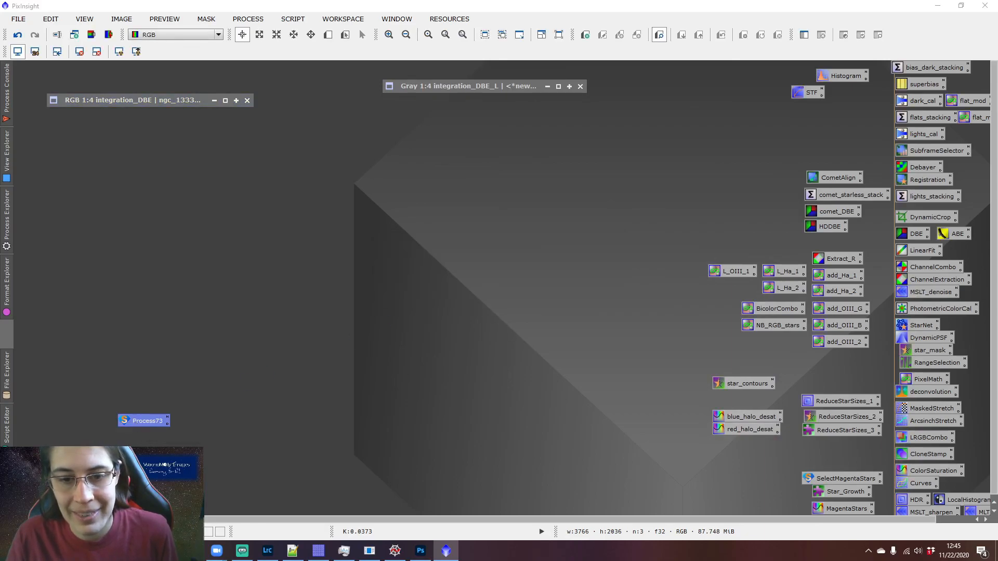
# - Switch to File Explorer and inspect the WBPP calibrated folder, including its light and debayered subfolders, returning to WBPP
pyautogui.moveTo(1, 123); pyautogui.dragTo(330, 91)
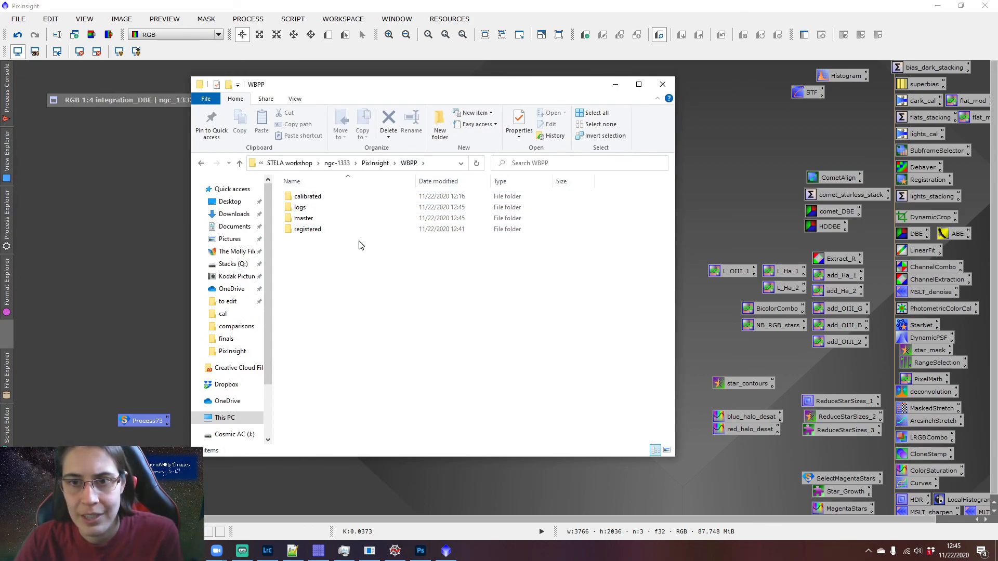
pyautogui.doubleClick(342, 201)
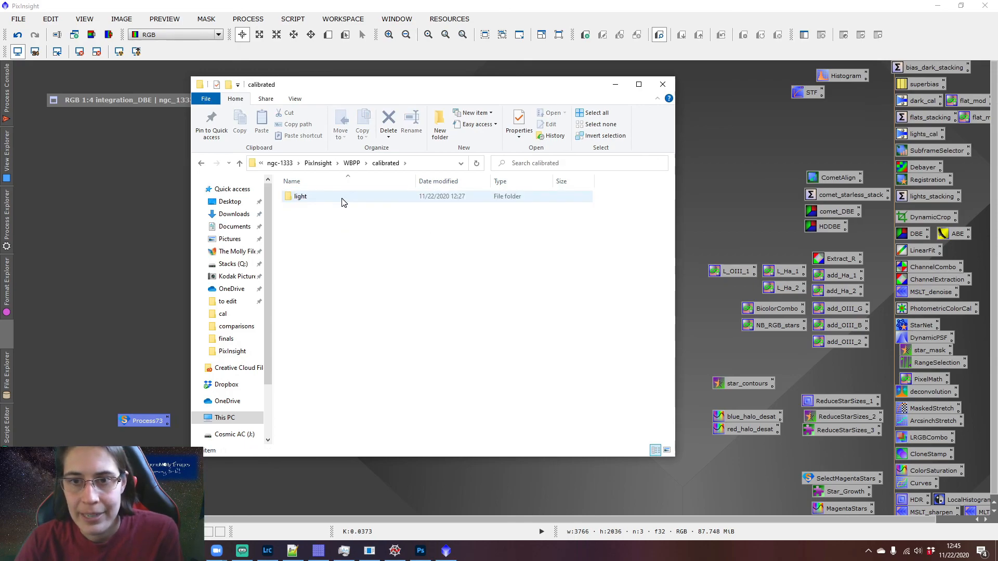
pyautogui.doubleClick(342, 199)
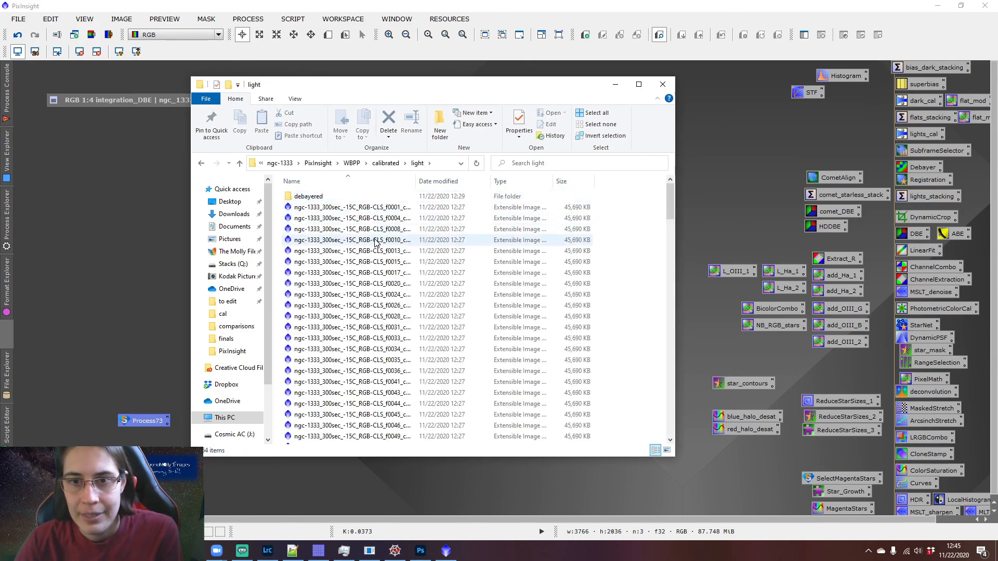
pyautogui.doubleClick(368, 196)
pyautogui.scroll(-1, 368, 197)
pyautogui.scroll(1, 367, 197)
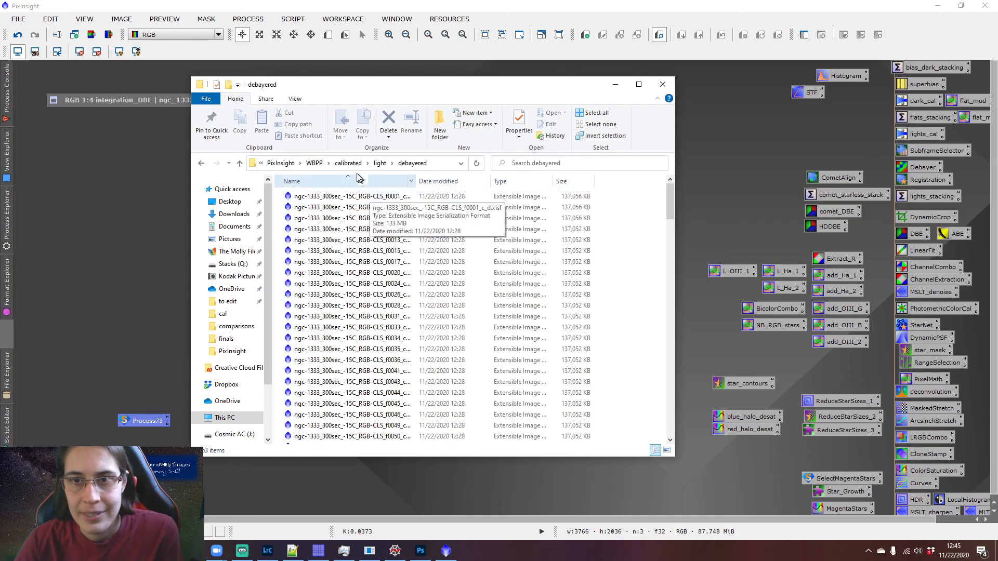
pyautogui.click(342, 166)
pyautogui.click(351, 164)
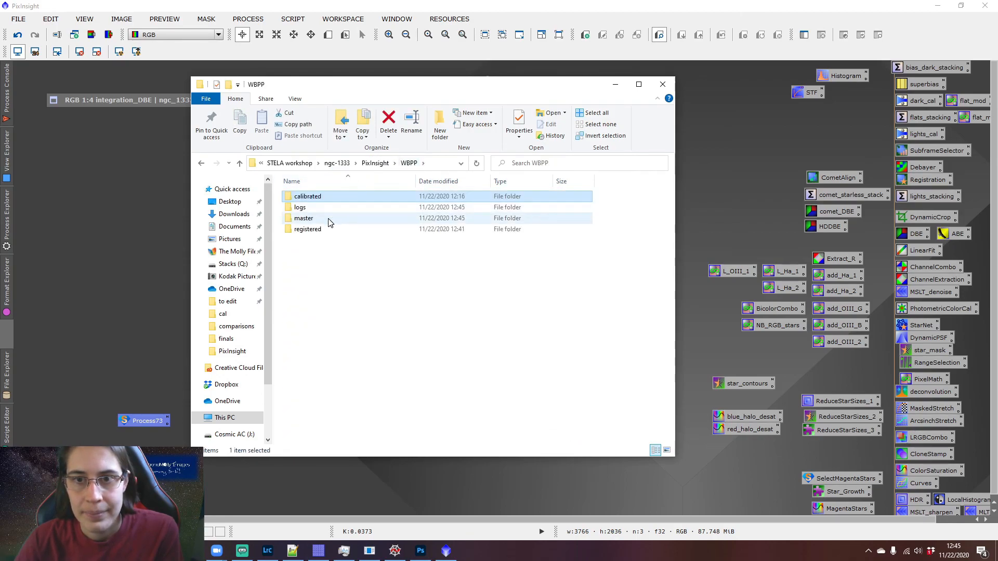
# - Look through the contents of the master and registered folders in the WBPP output, returning to WBPP
pyautogui.doubleClick(334, 220)
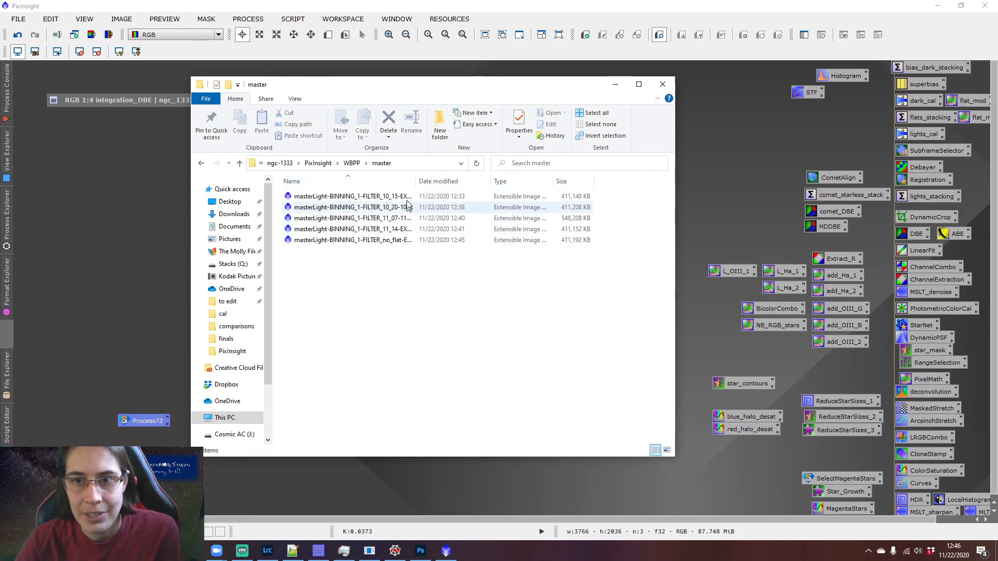
pyautogui.click(351, 163)
pyautogui.doubleClick(333, 229)
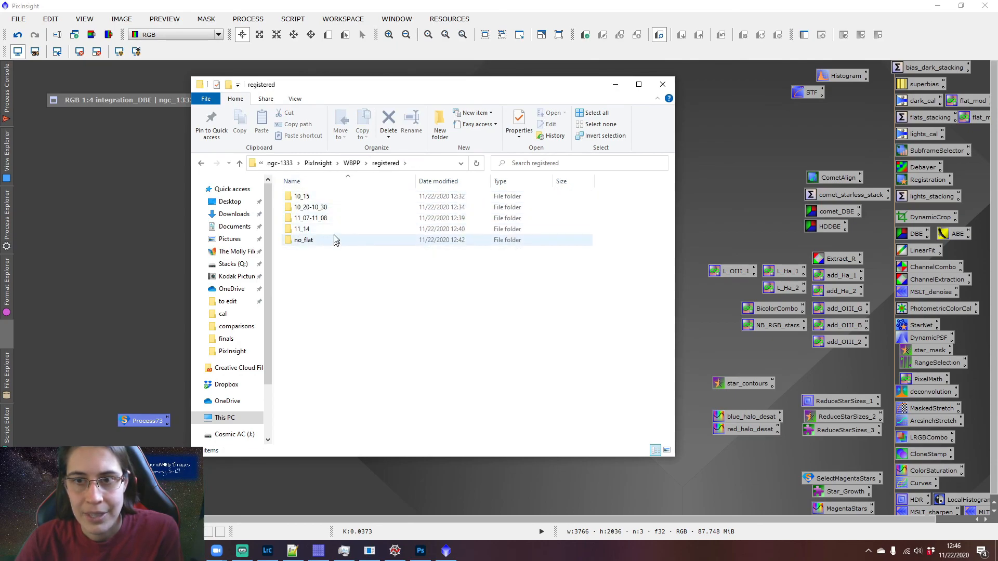
pyautogui.click(351, 163)
pyautogui.click(356, 164)
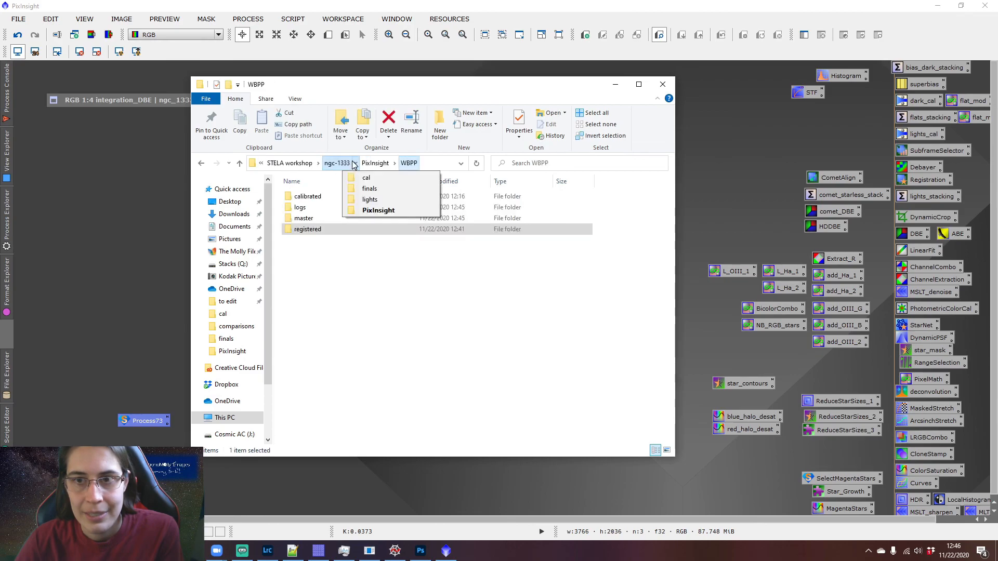
# - Examine the full names of the masterLight files in the master folder, widening the Name column to show them
pyautogui.doubleClick(307, 218)
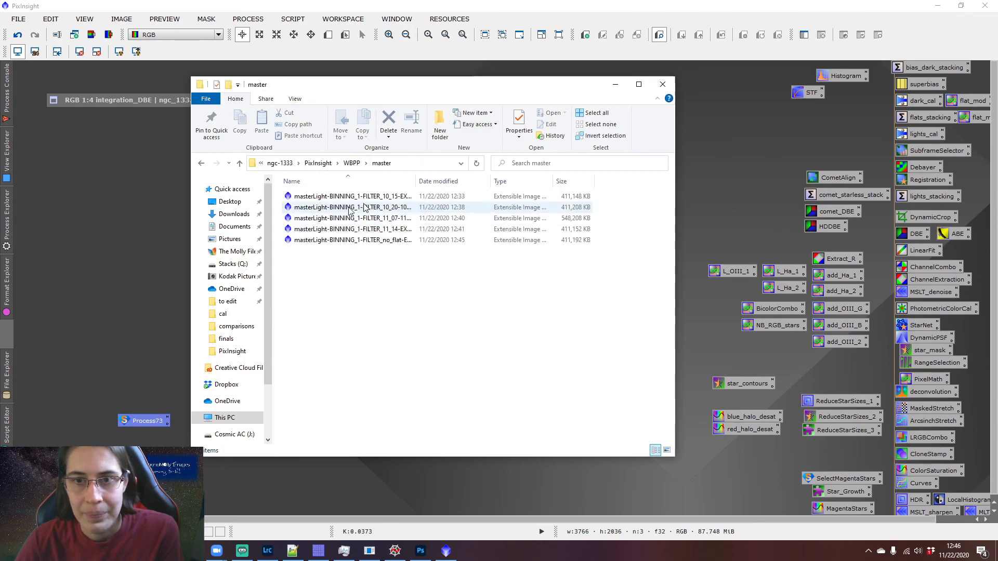
pyautogui.moveTo(416, 181); pyautogui.dragTo(505, 182)
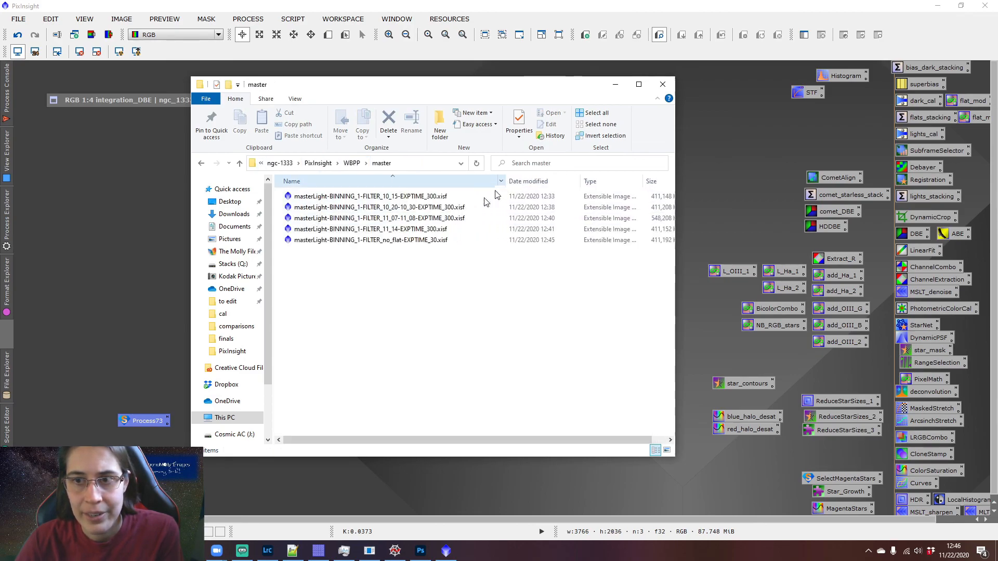
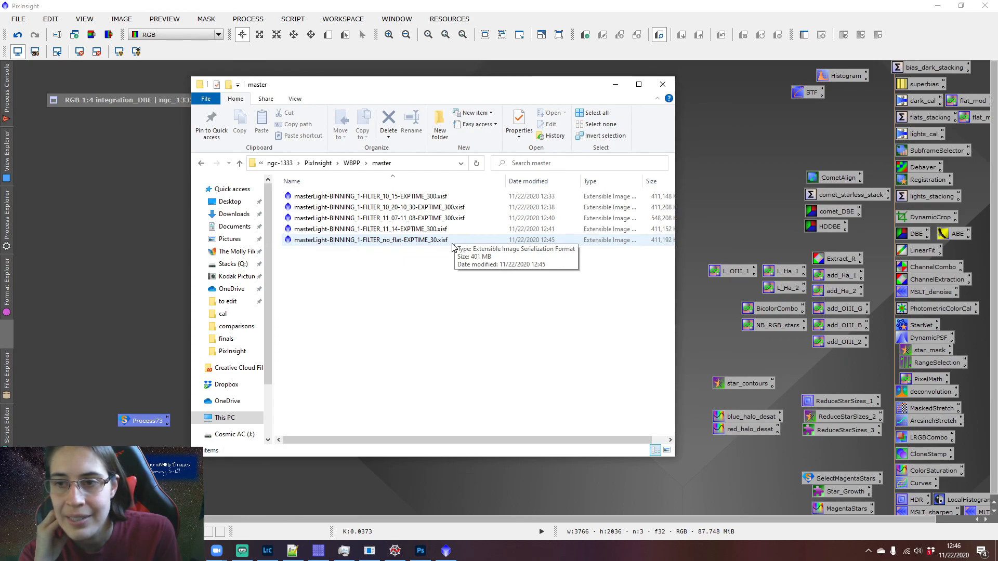
pyautogui.moveTo(404, 263); pyautogui.dragTo(413, 208)
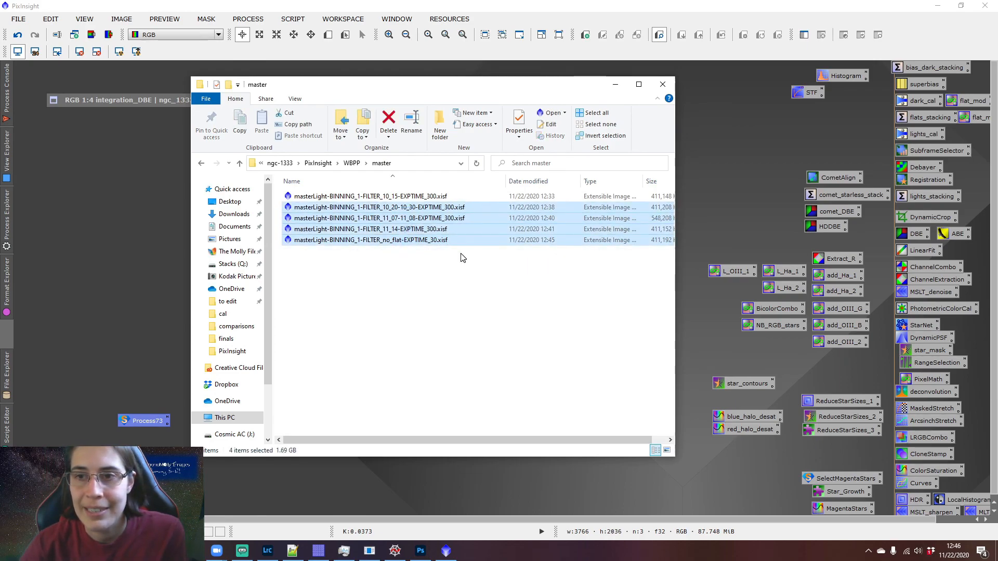
pyautogui.moveTo(462, 257); pyautogui.dragTo(433, 193)
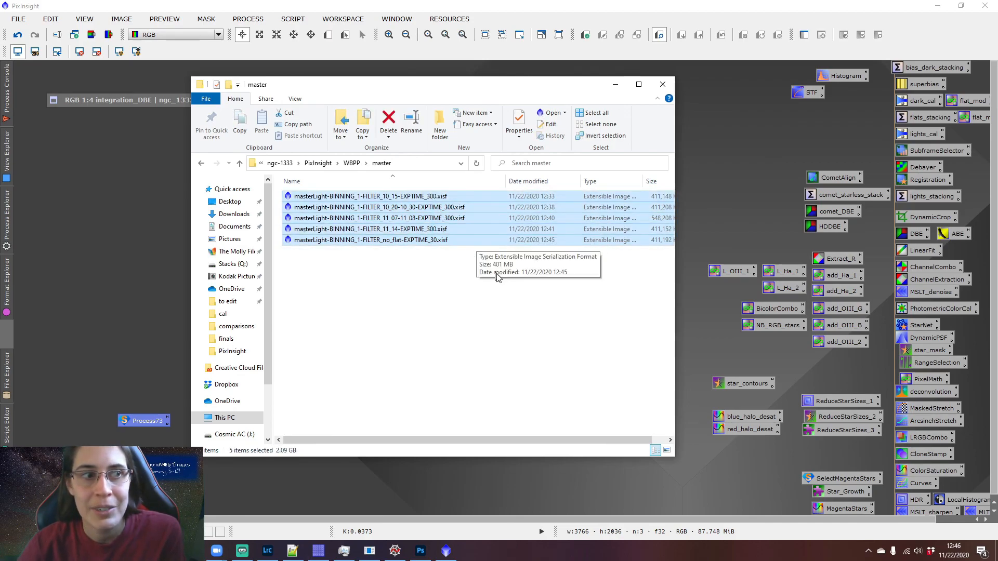
pyautogui.click(498, 307)
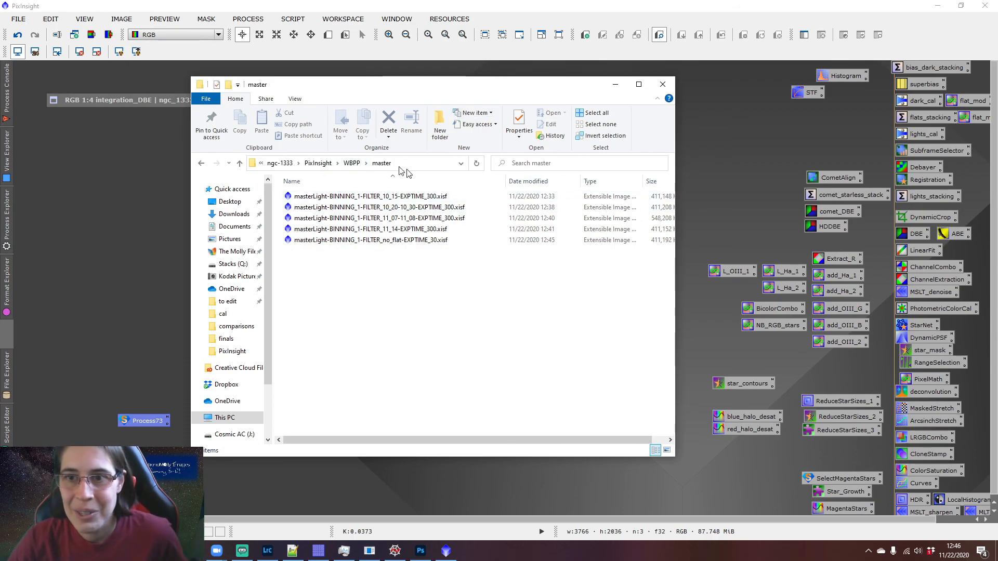
# - Check the per-filter subfolders in the registered folder and return to the WBPP folder
pyautogui.click(352, 163)
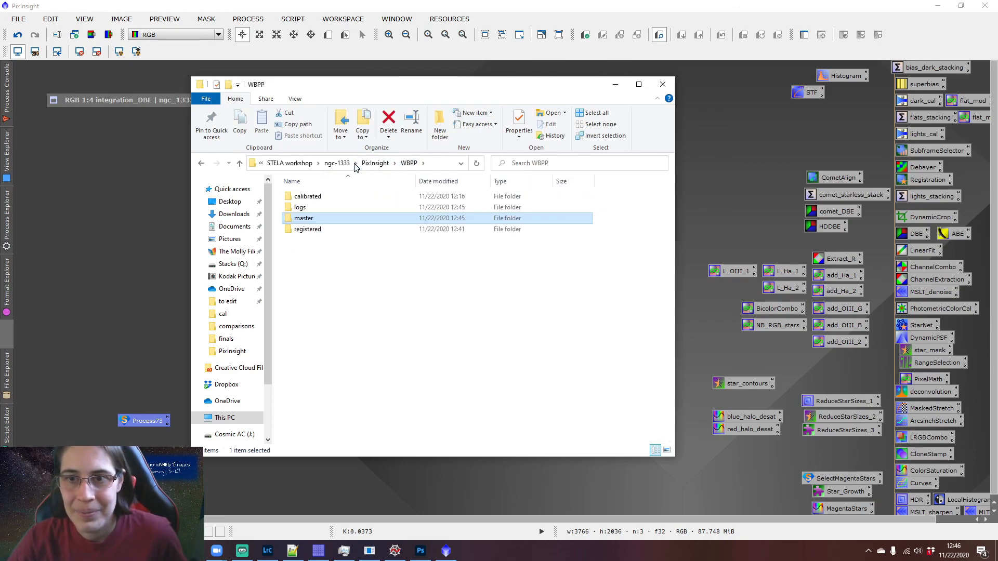
pyautogui.doubleClick(366, 232)
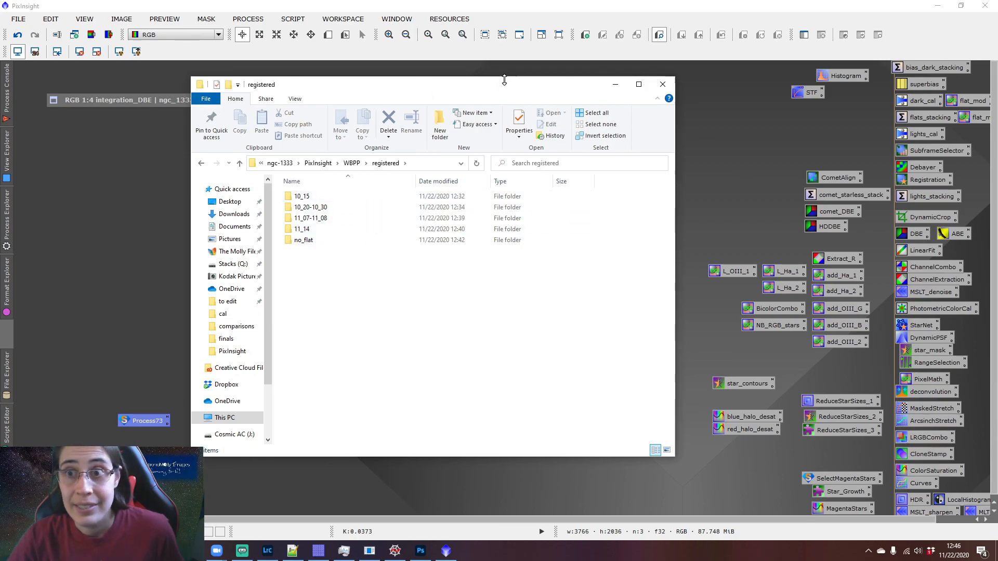
pyautogui.click(352, 163)
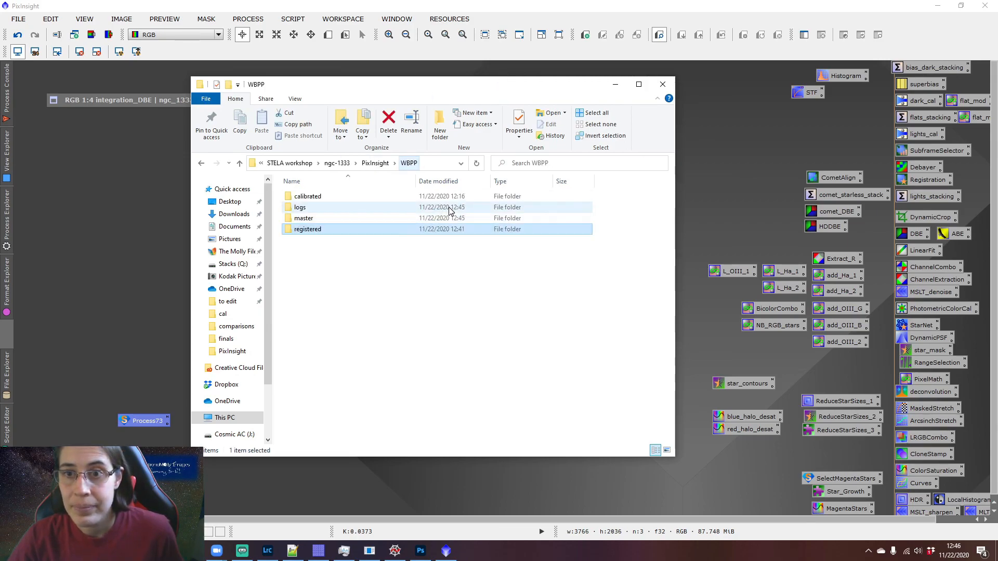
# - Look through the master and registered folders again, then examine the registered frames in the 10_15 subfolder
pyautogui.doubleClick(390, 219)
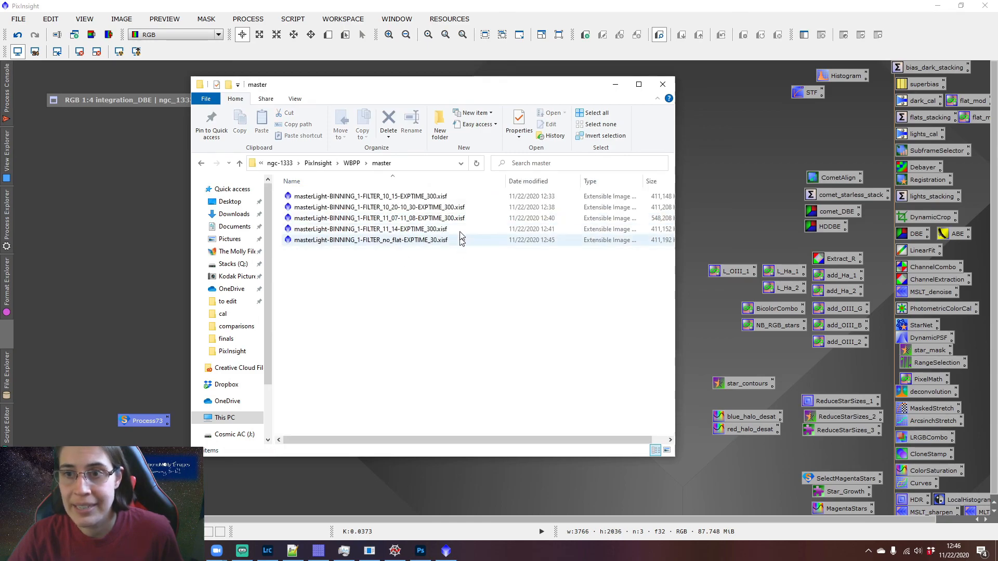
pyautogui.click(352, 166)
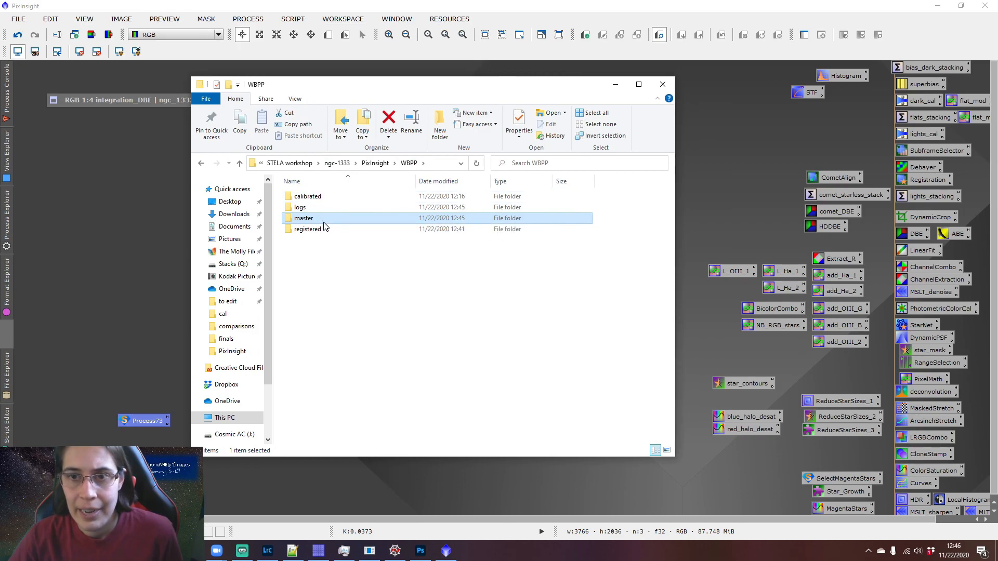
pyautogui.doubleClick(328, 230)
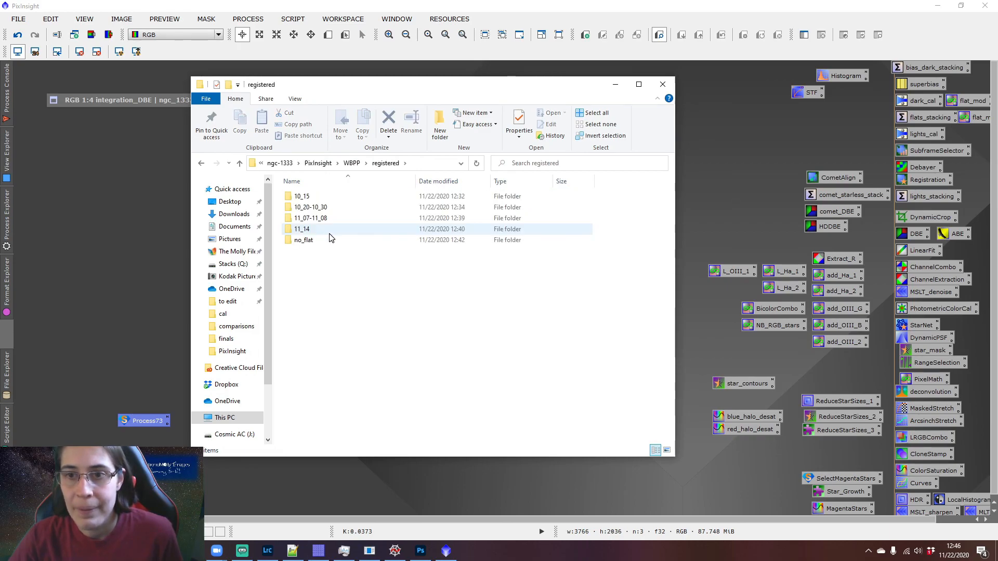
pyautogui.doubleClick(325, 197)
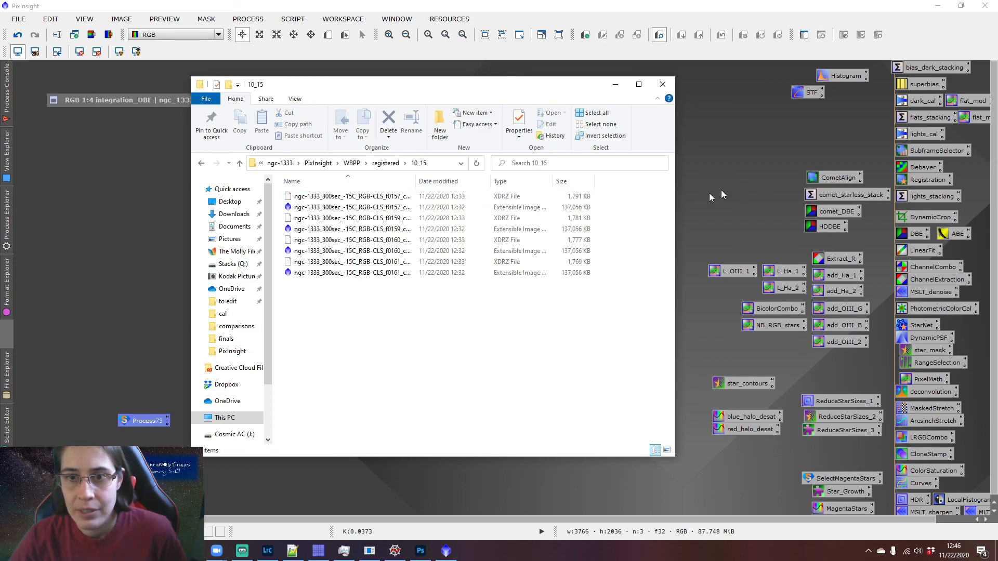
# - Switch to PixInsight, open the lights_stacking ImageIntegration process, and add all registered frames from the 10_15 folder as input images
pyautogui.doubleClick(920, 181)
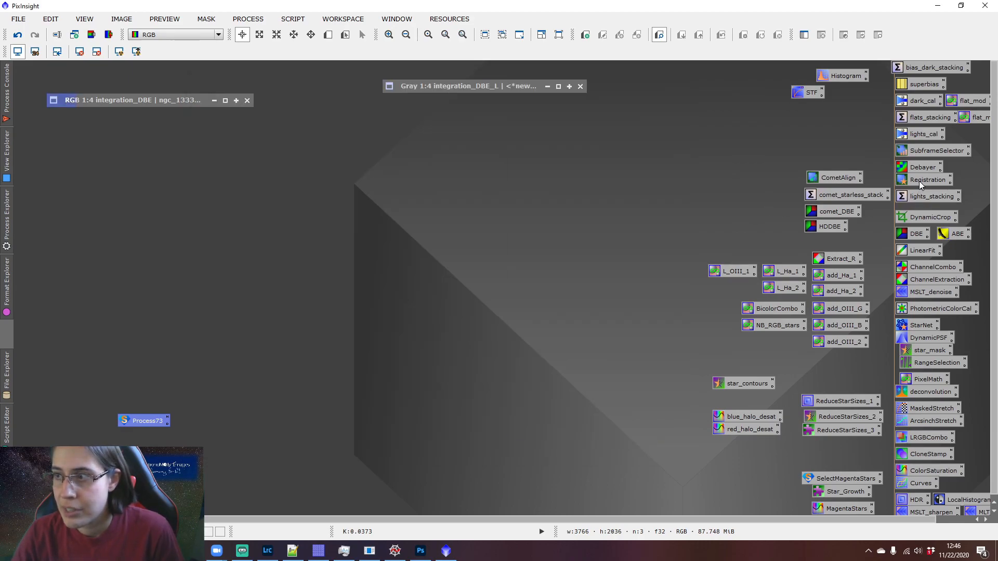
pyautogui.click(762, 62)
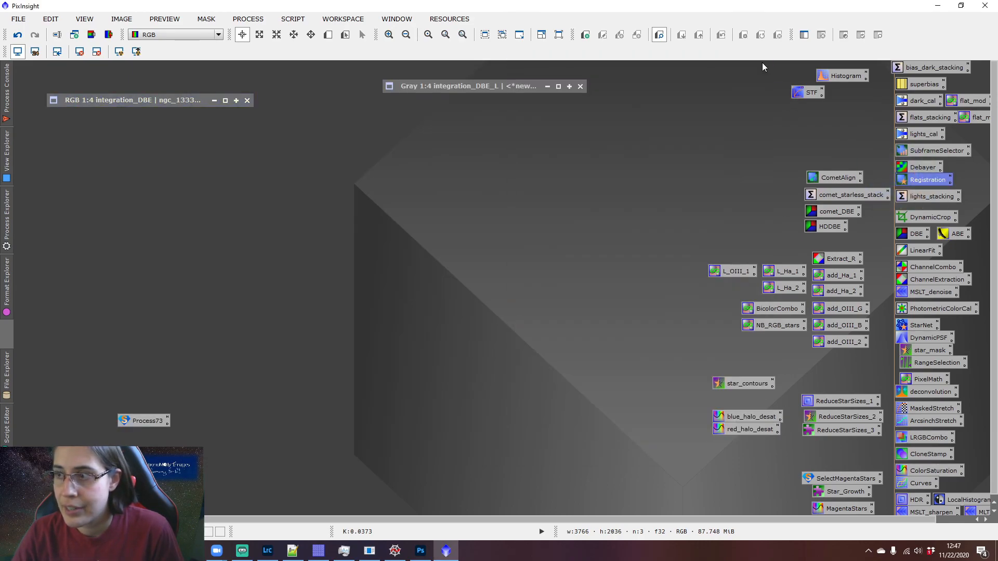
pyautogui.doubleClick(932, 200)
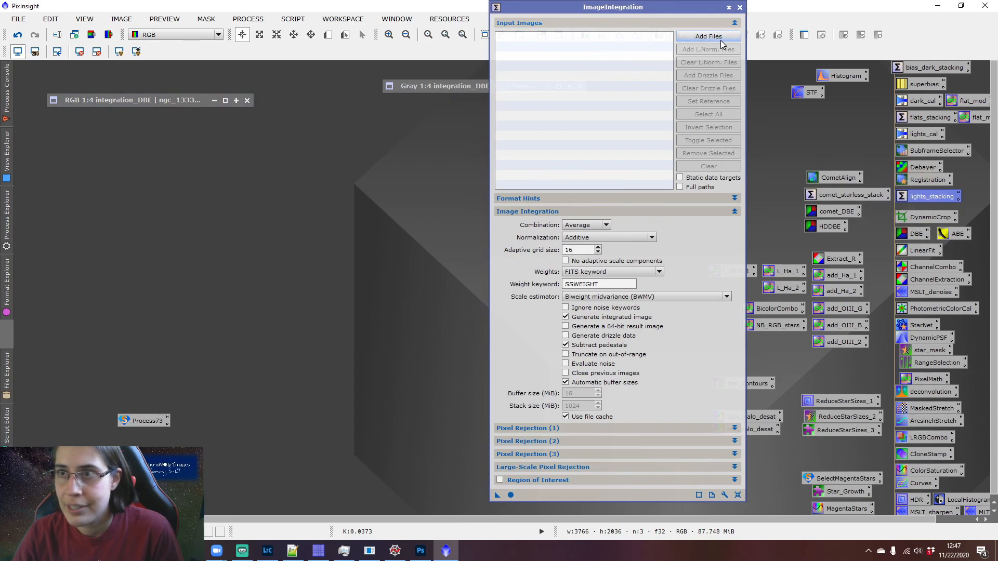
pyautogui.click(720, 39)
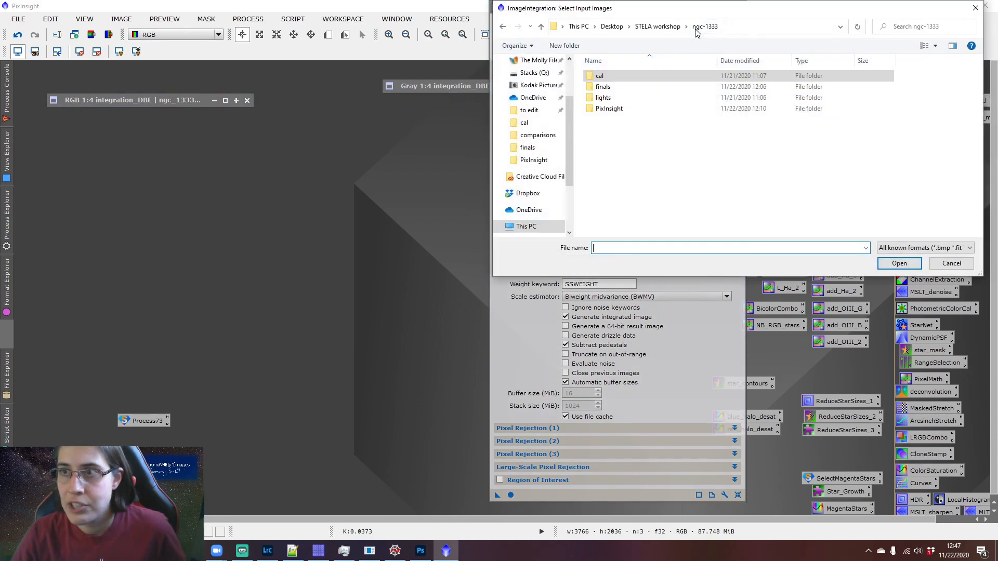
pyautogui.doubleClick(646, 108)
pyautogui.doubleClick(618, 130)
pyautogui.doubleClick(631, 108)
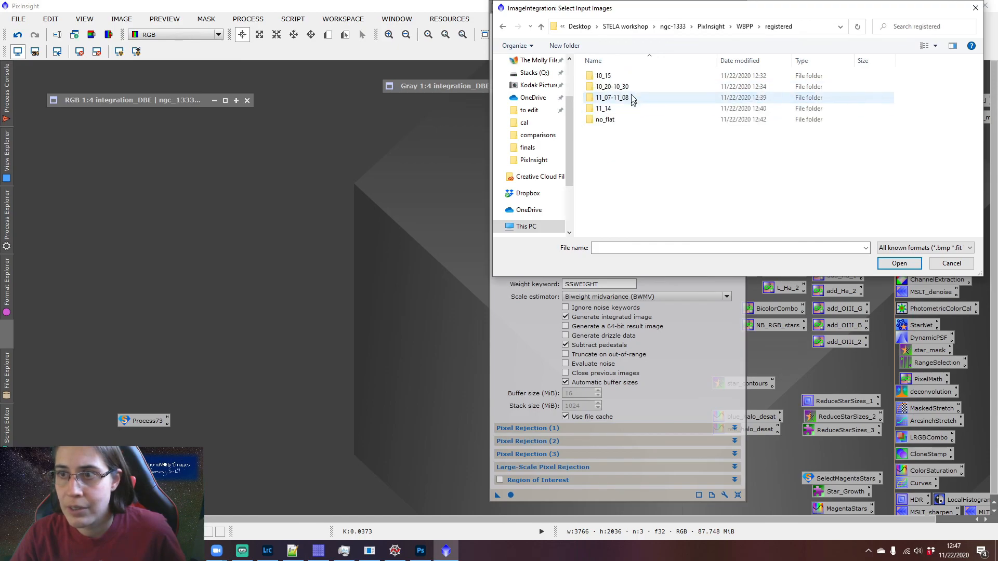
pyautogui.doubleClick(640, 76)
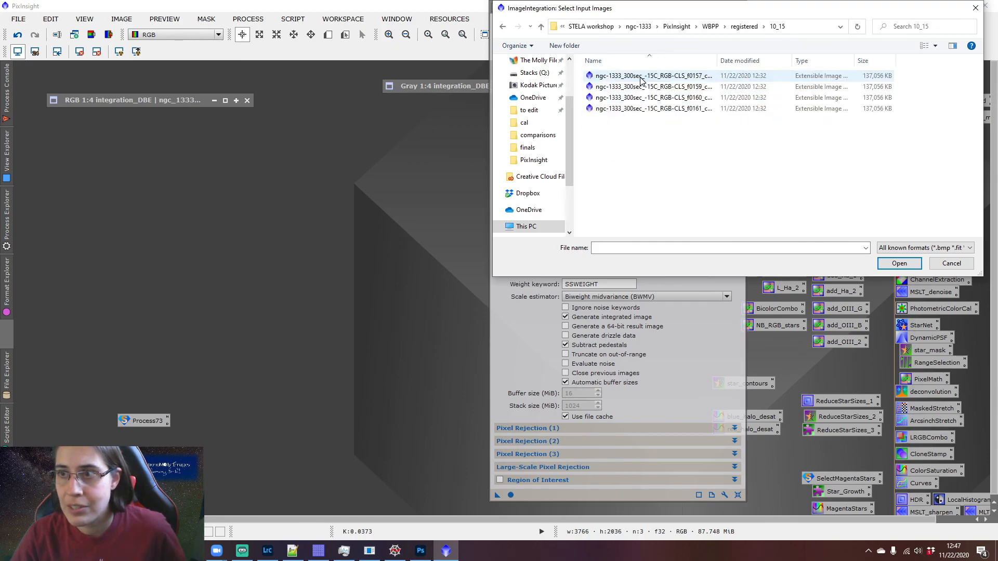
pyautogui.doubleClick(718, 61)
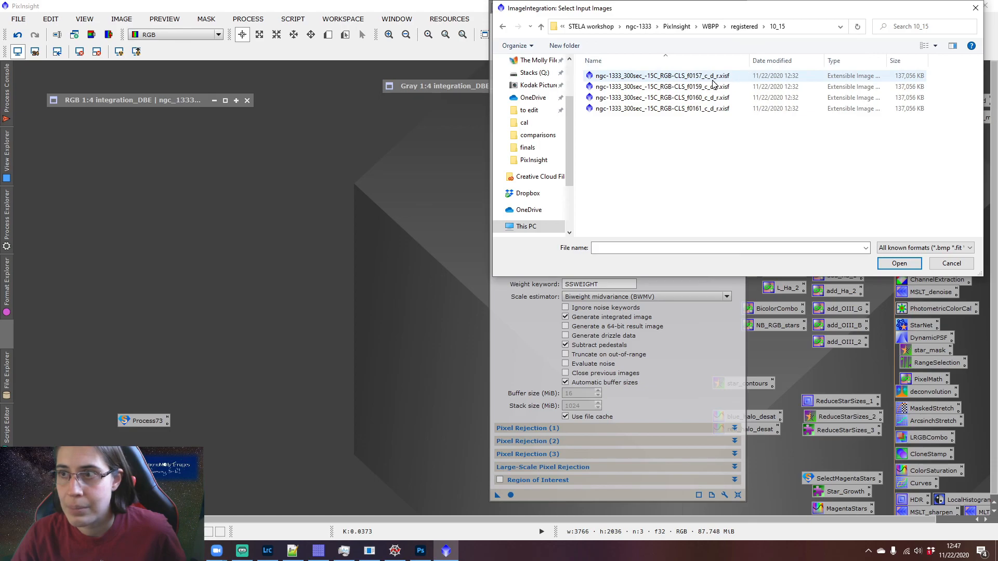
pyautogui.hotkey('ctrl', 'a')
pyautogui.click(897, 263)
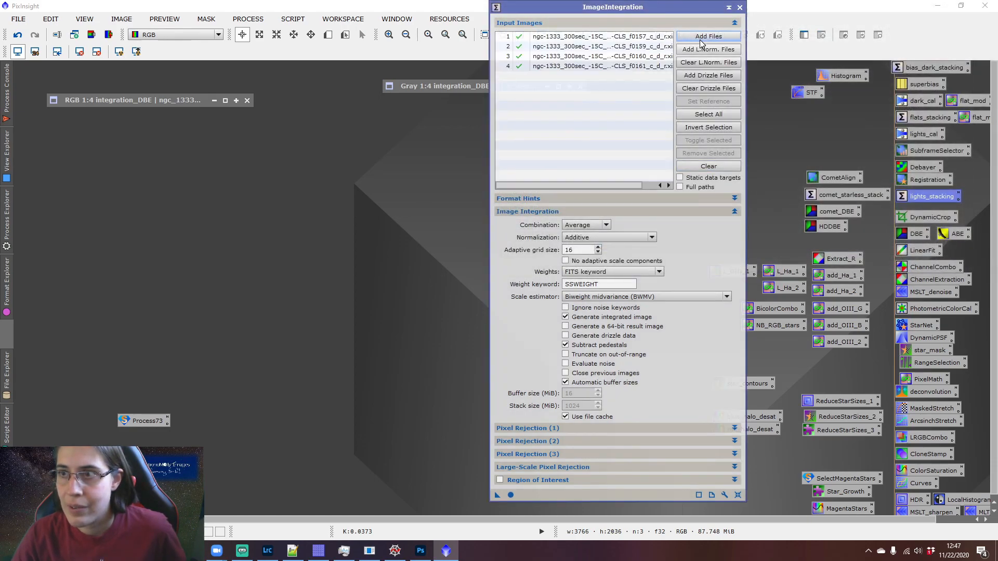
# - Add all registered frames from the 10_20-10_30 folder to the ImageIntegration input images
pyautogui.click(701, 39)
pyautogui.click(750, 29)
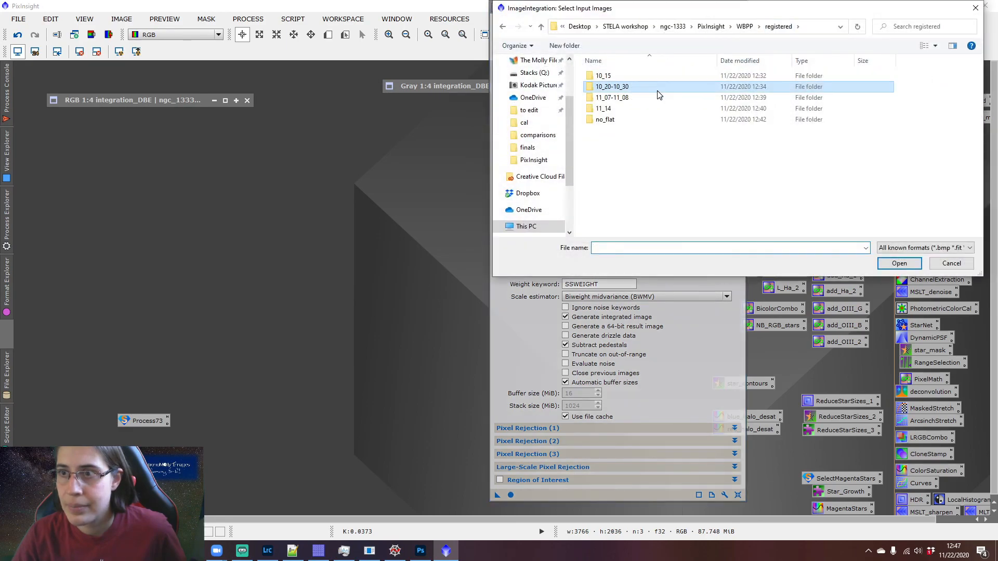
pyautogui.doubleClick(658, 88)
pyautogui.hotkey('ctrl', 'a')
pyautogui.click(896, 262)
# - Add all registered frames from the 11_07-11_08 folder to the ImageIntegration input images
pyautogui.click(707, 37)
pyautogui.click(748, 27)
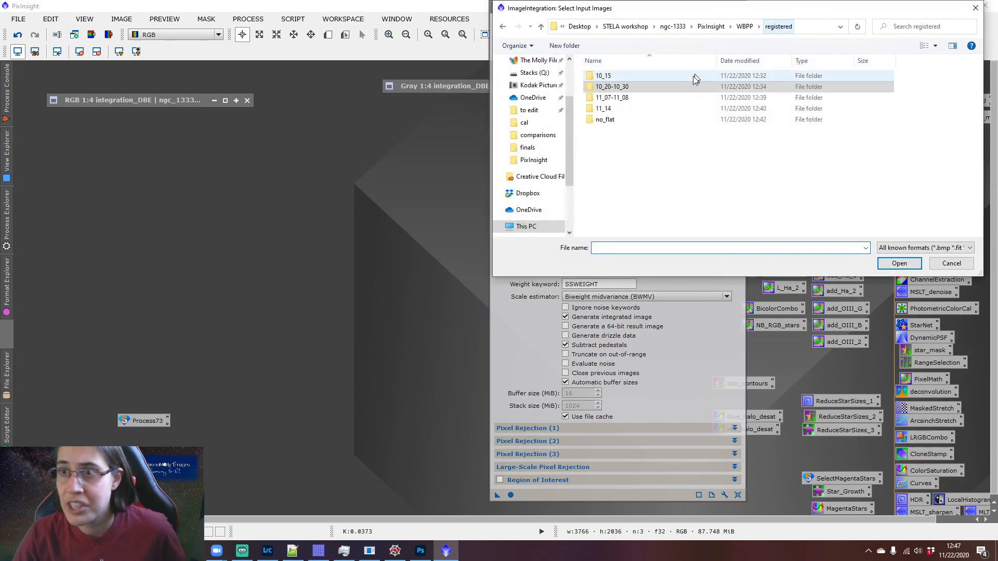
pyautogui.doubleClick(675, 99)
pyautogui.hotkey('ctrl', 'a')
pyautogui.click(887, 263)
# - Add all registered frames from the 11_14 folder to the ImageIntegration input images
pyautogui.click(708, 36)
pyautogui.click(748, 27)
pyautogui.doubleClick(684, 112)
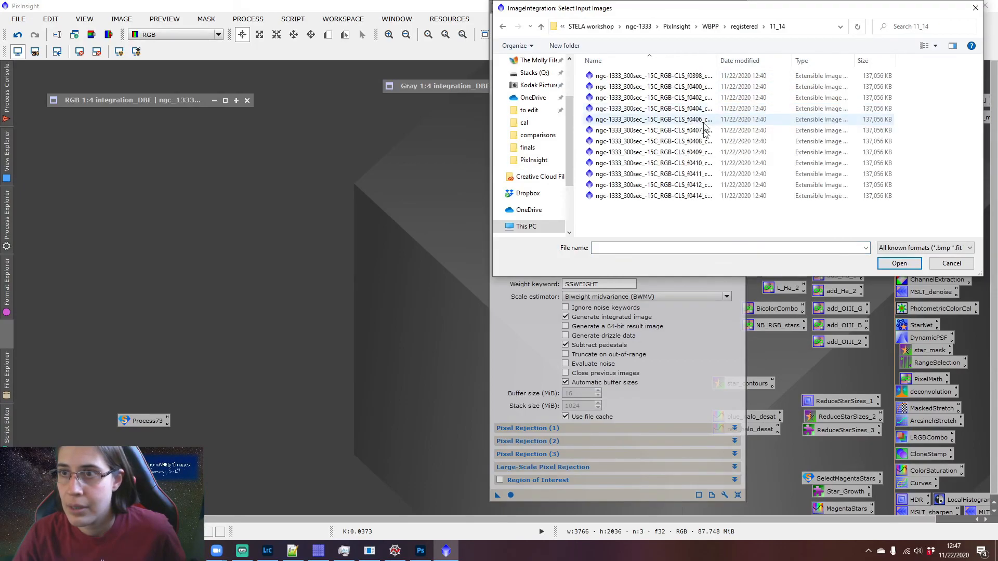
pyautogui.hotkey('ctrl', 'a')
pyautogui.click(898, 263)
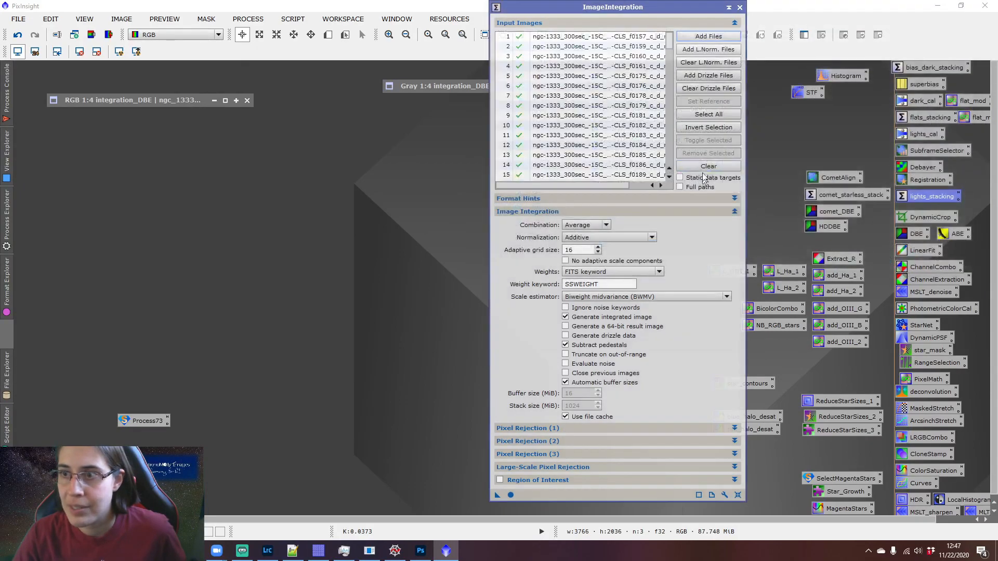
# - Add all registered frames from the no_flat folder to the input images and check the combined list
pyautogui.click(708, 37)
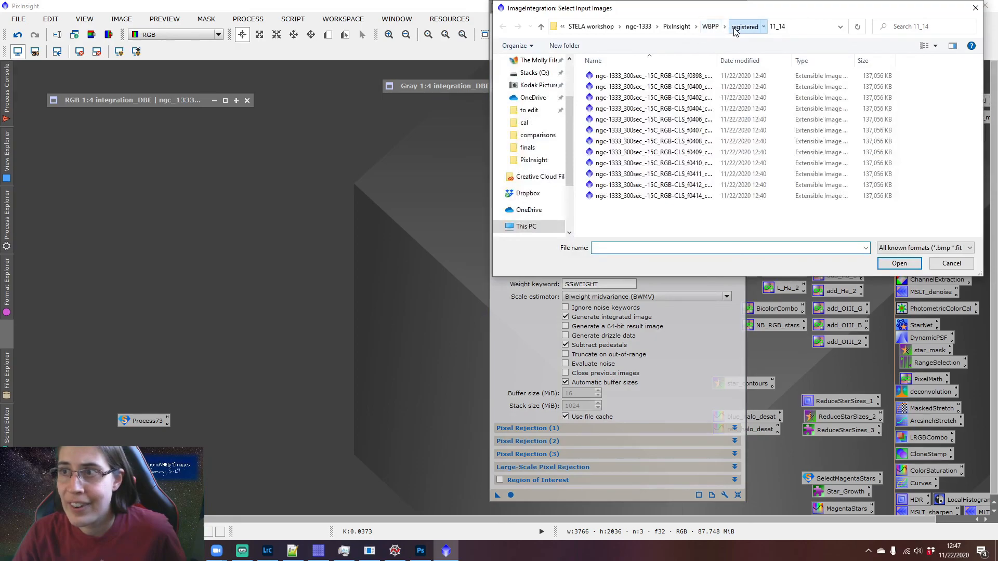
pyautogui.click(743, 27)
pyautogui.doubleClick(622, 120)
pyautogui.hotkey('ctrl', 'a')
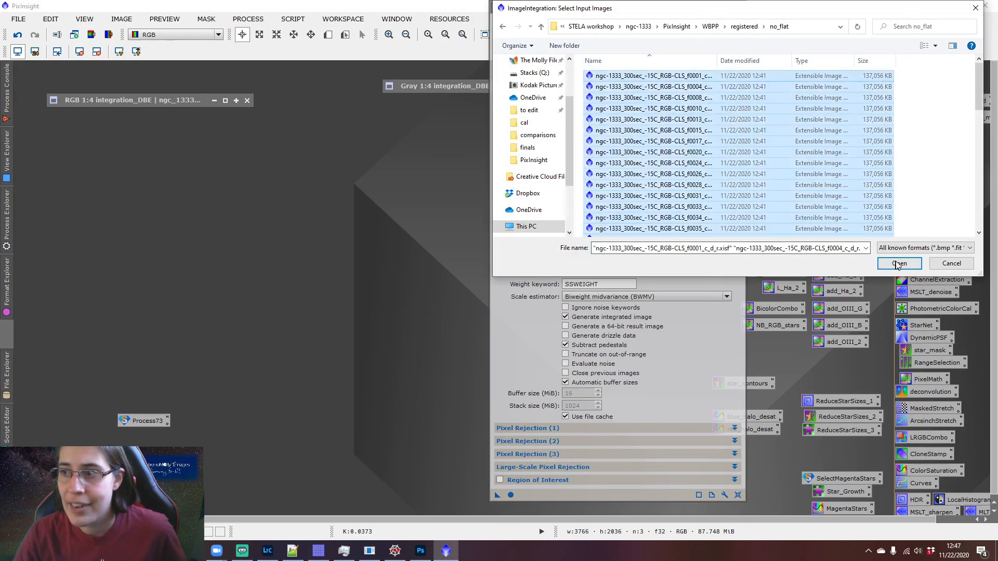
pyautogui.click(899, 263)
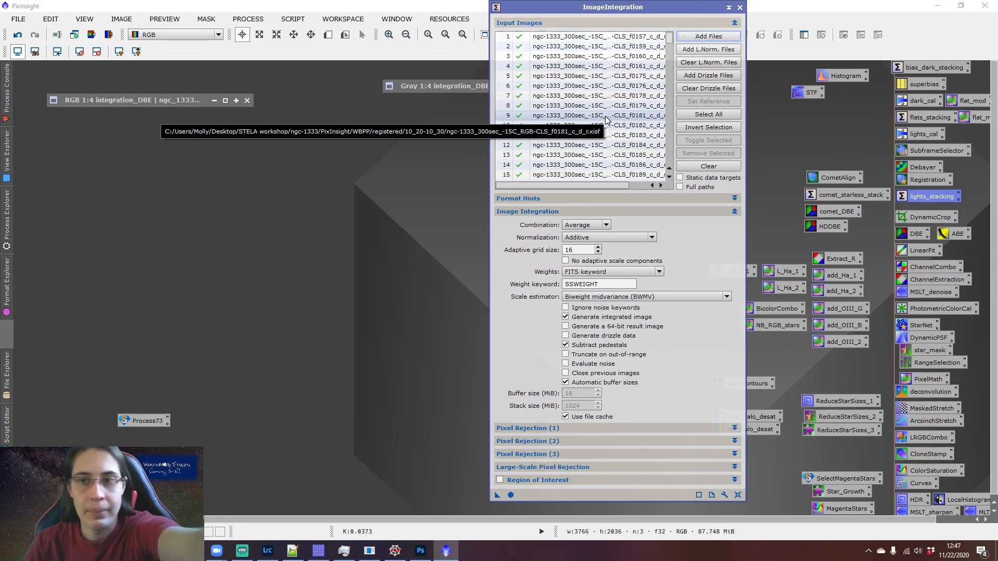
pyautogui.moveTo(670, 43)
pyautogui.mouseDown()
pyautogui.moveTo(672, 169)
pyautogui.moveTo(670, 39)
pyautogui.mouseUp()
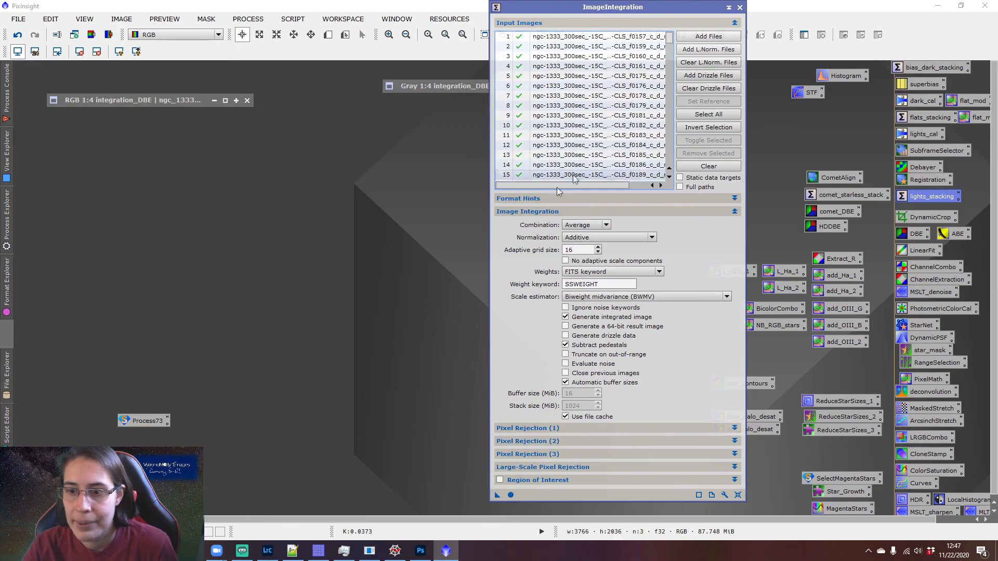
# - Try the integration with the SSWEIGHT keyword, then set Weights to Noise evaluation and run it again
pyautogui.click(512, 495)
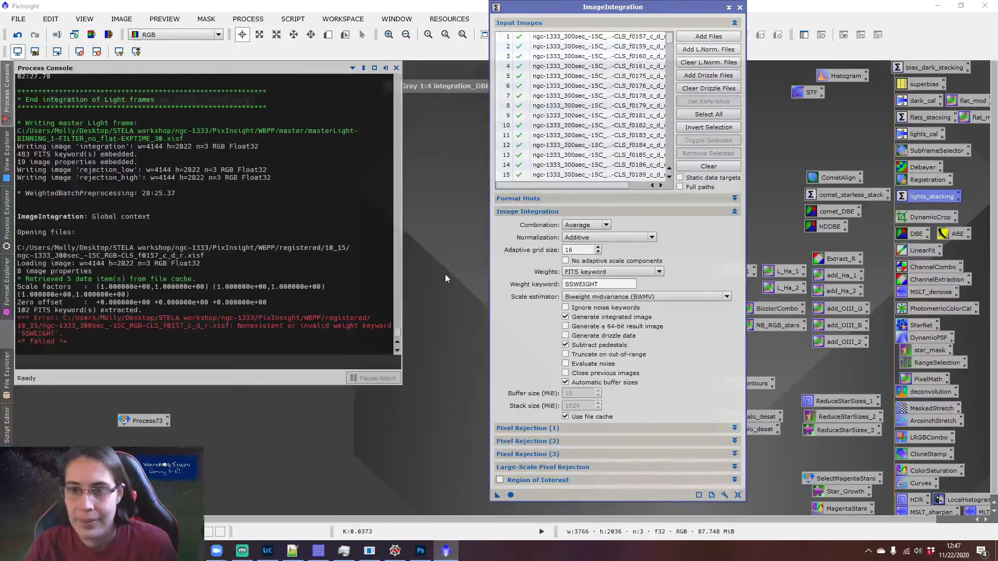
pyautogui.click(638, 272)
pyautogui.click(615, 298)
pyautogui.click(511, 495)
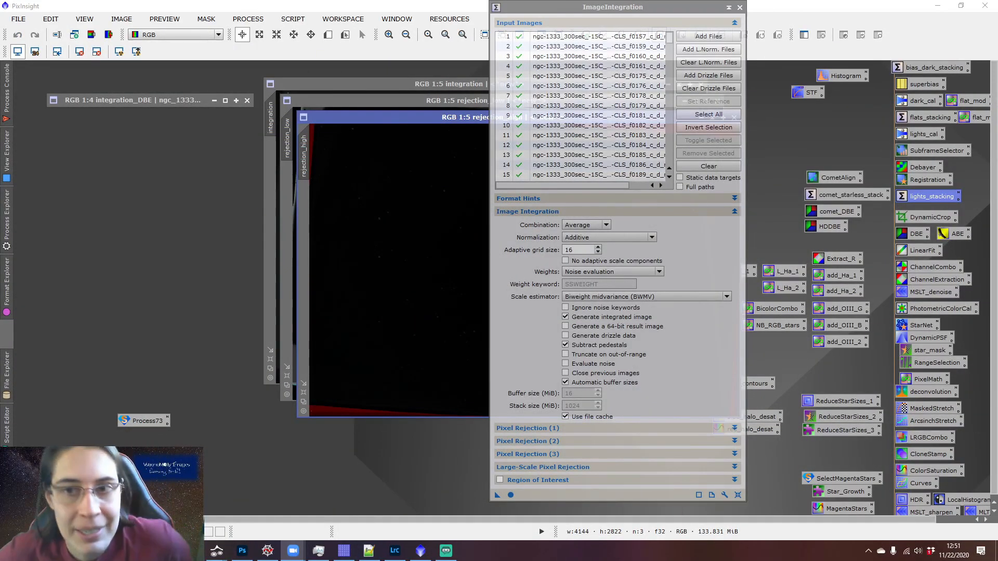
# - Move the ImageIntegration dialog aside, auto-stretch the rejection_high map to inspect it, and close that map
pyautogui.moveTo(621, 5); pyautogui.dragTo(857, 21)
pyautogui.moveTo(501, 122); pyautogui.dragTo(337, 138)
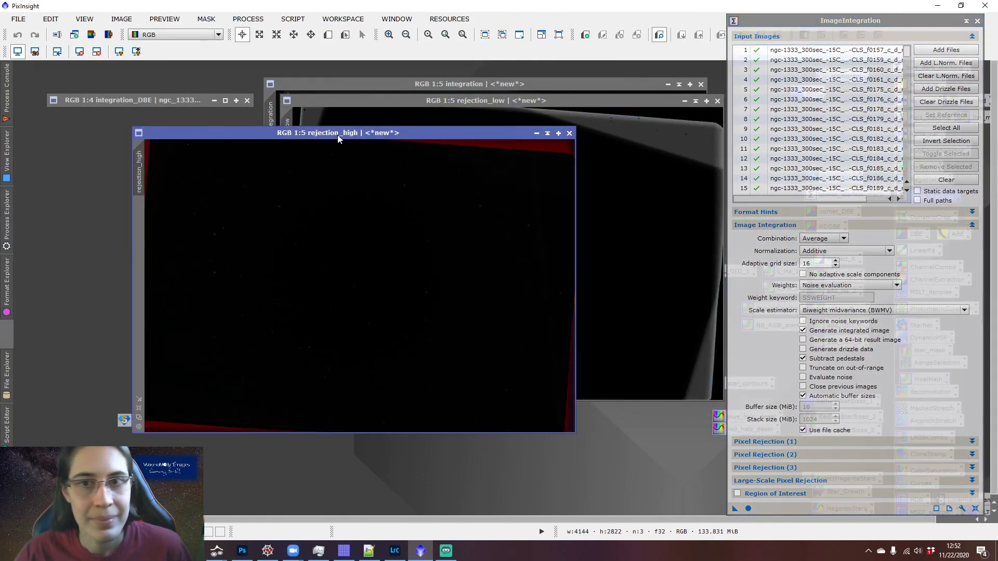
pyautogui.click(119, 51)
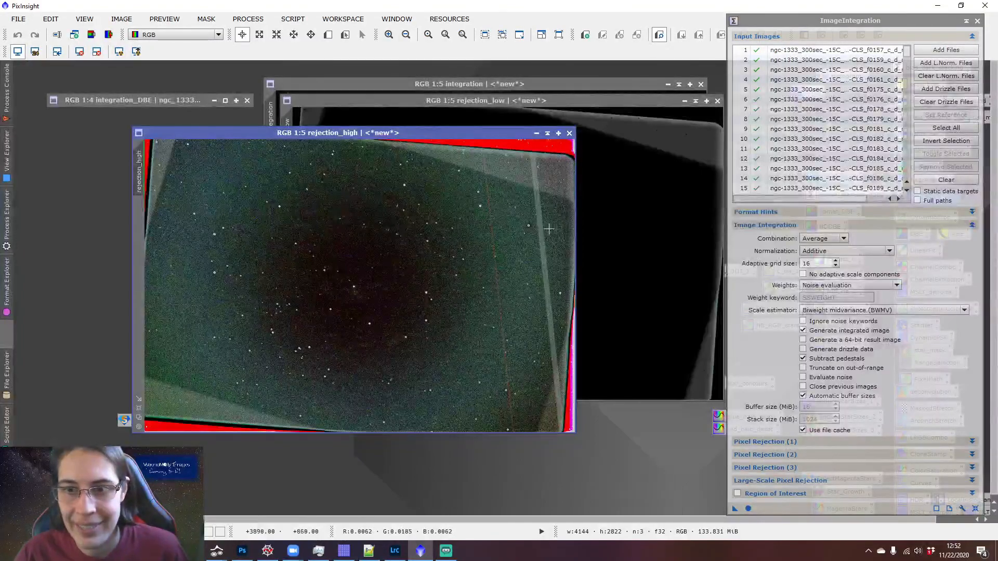
pyautogui.click(570, 134)
# - Auto-stretch the rejection_low map to inspect it, then close that map
pyautogui.moveTo(573, 101); pyautogui.dragTo(455, 115)
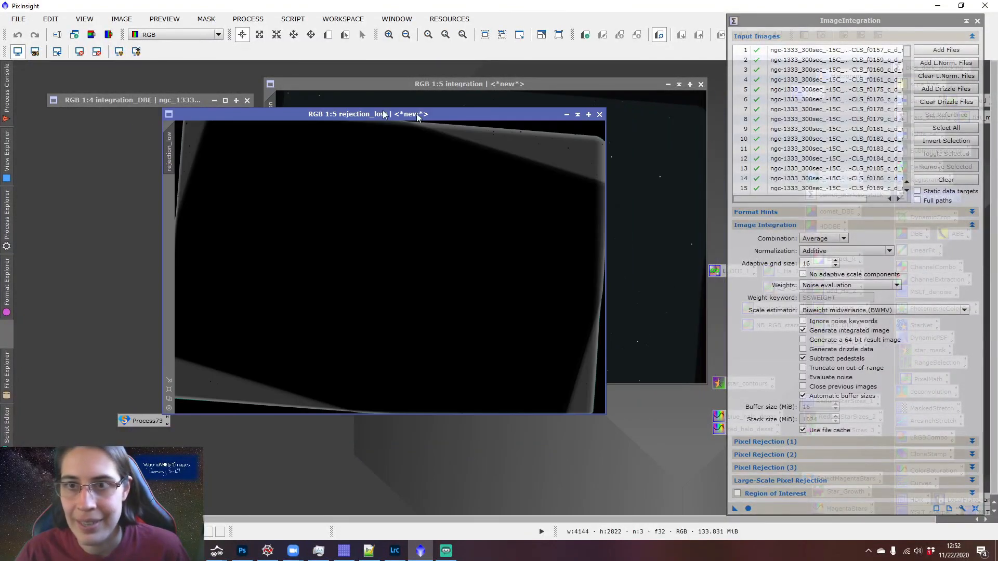
pyautogui.click(119, 52)
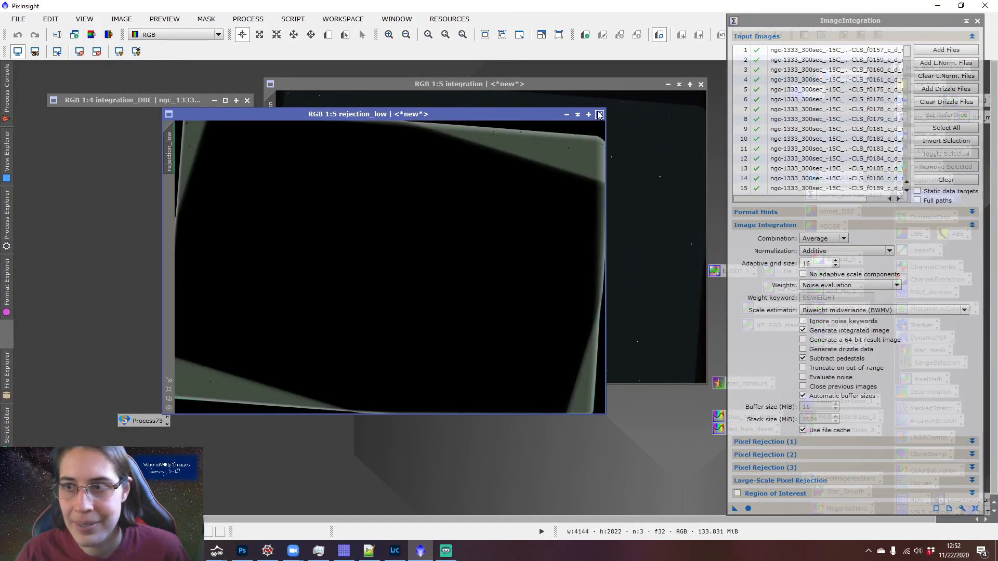
pyautogui.click(599, 114)
# - Auto-stretch the integration image, check the end of the input frame list, and inspect the nebula up close
pyautogui.moveTo(570, 85); pyautogui.dragTo(413, 135)
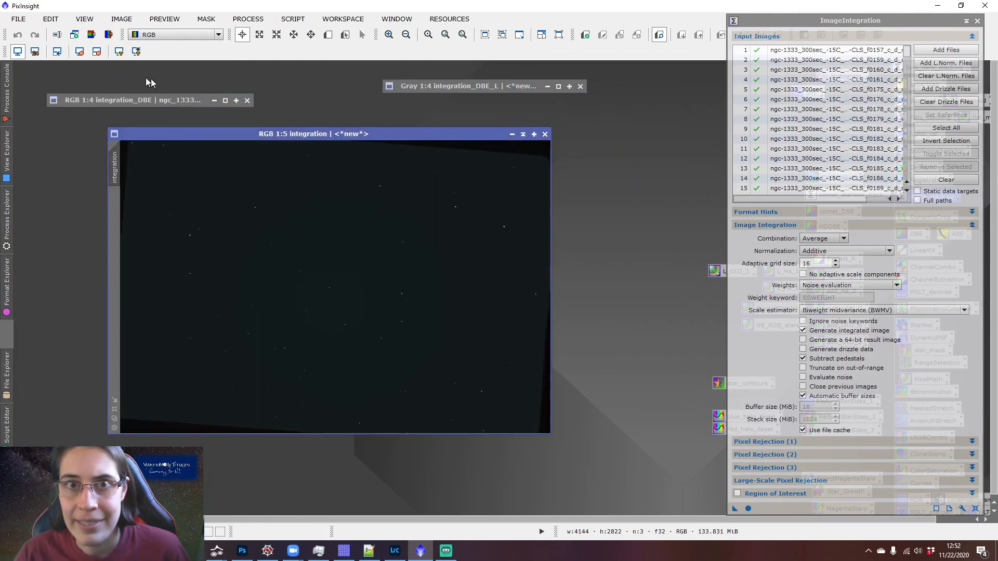
pyautogui.click(119, 51)
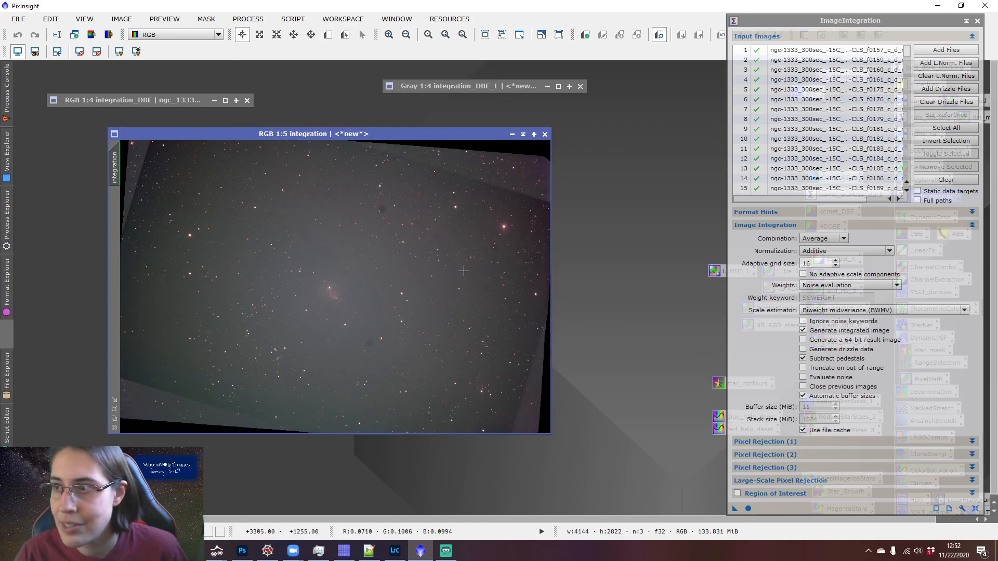
pyautogui.moveTo(906, 51); pyautogui.dragTo(904, 185)
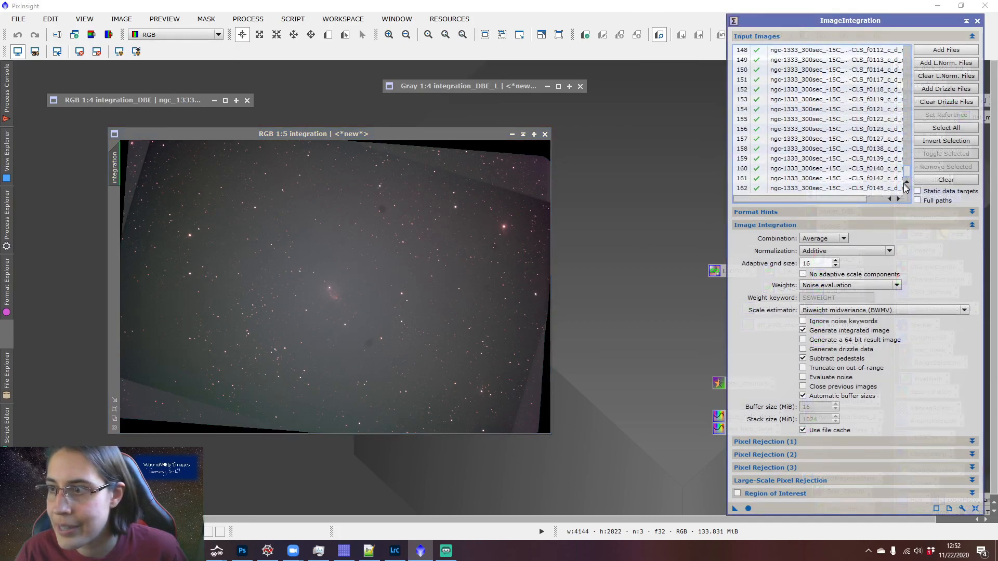
pyautogui.moveTo(312, 134); pyautogui.dragTo(338, 134)
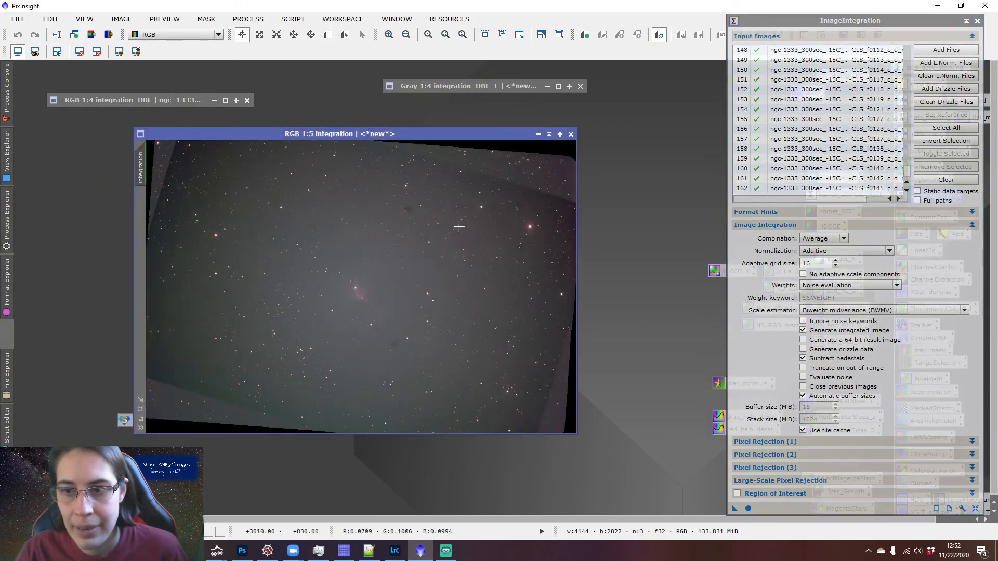
pyautogui.scroll(3, 469, 355)
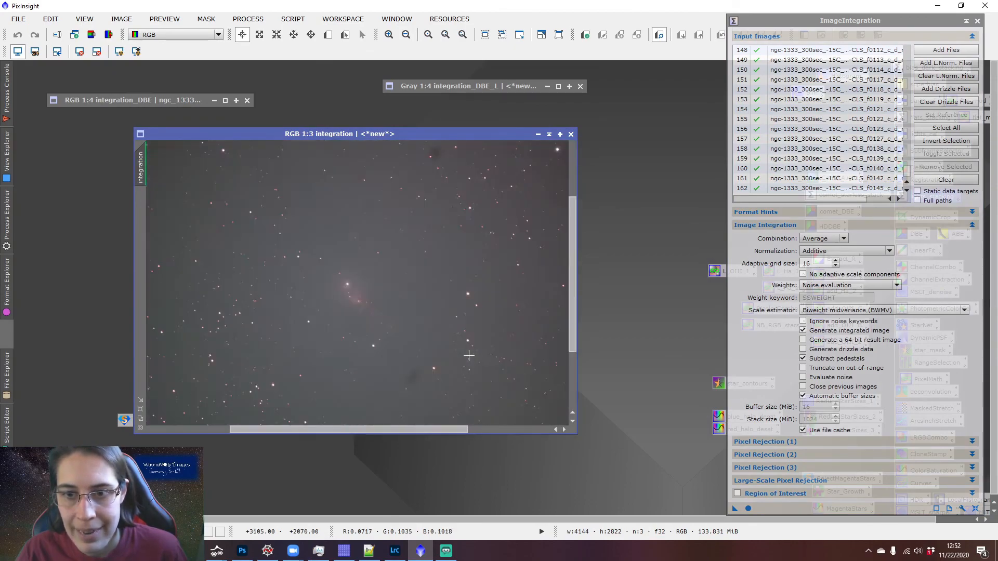
pyautogui.scroll(-3, 469, 356)
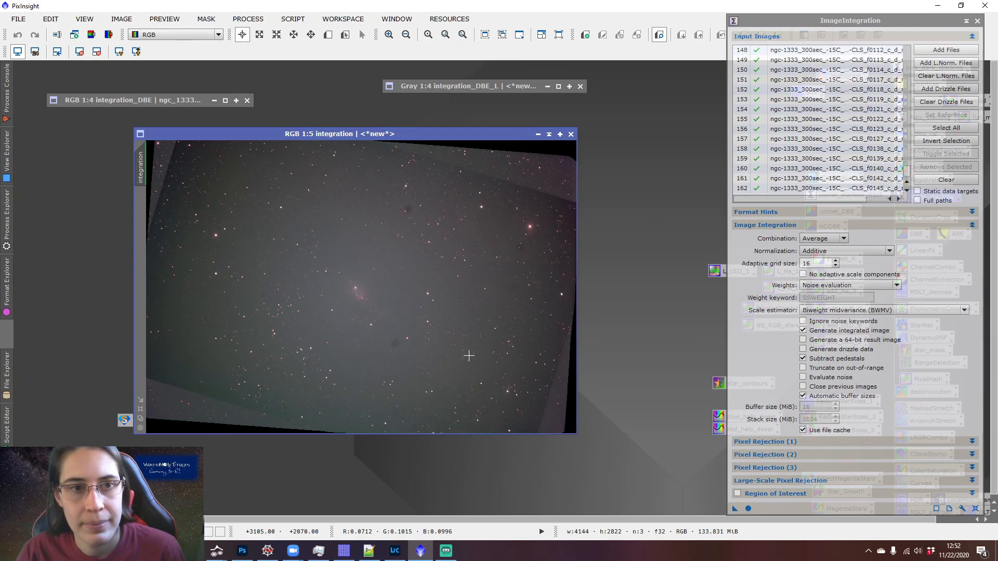
# - Move the integration image toward the middle of the workspace and switch to the Zoom home window
pyautogui.moveTo(339, 135); pyautogui.dragTo(284, 127)
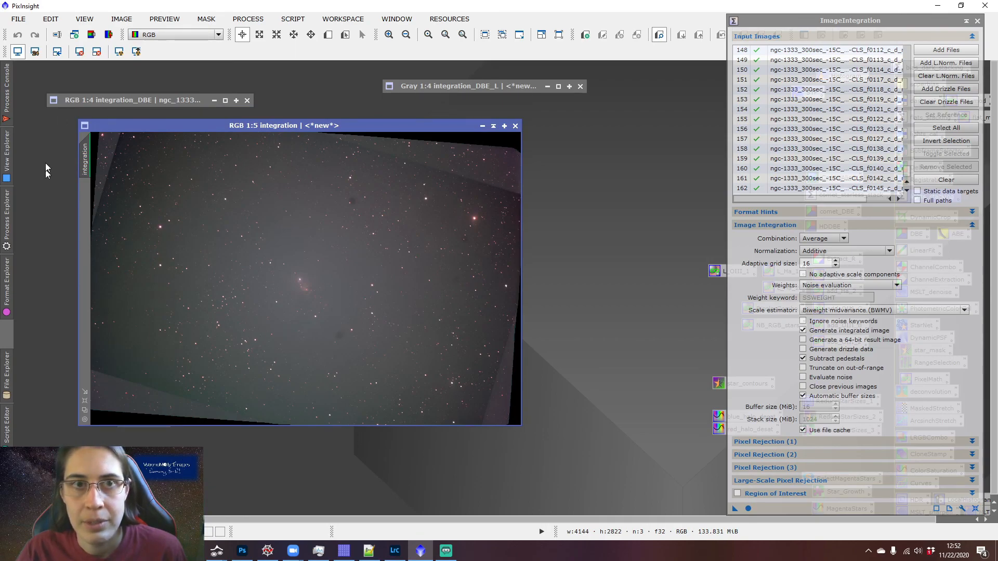
pyautogui.moveTo(348, 125); pyautogui.dragTo(381, 130)
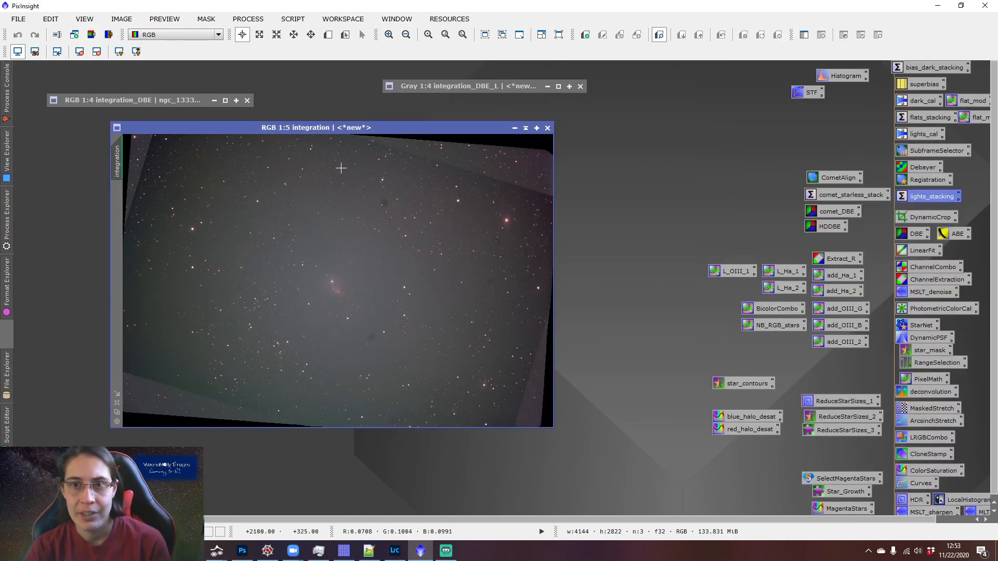
pyautogui.moveTo(350, 128); pyautogui.dragTo(512, 107)
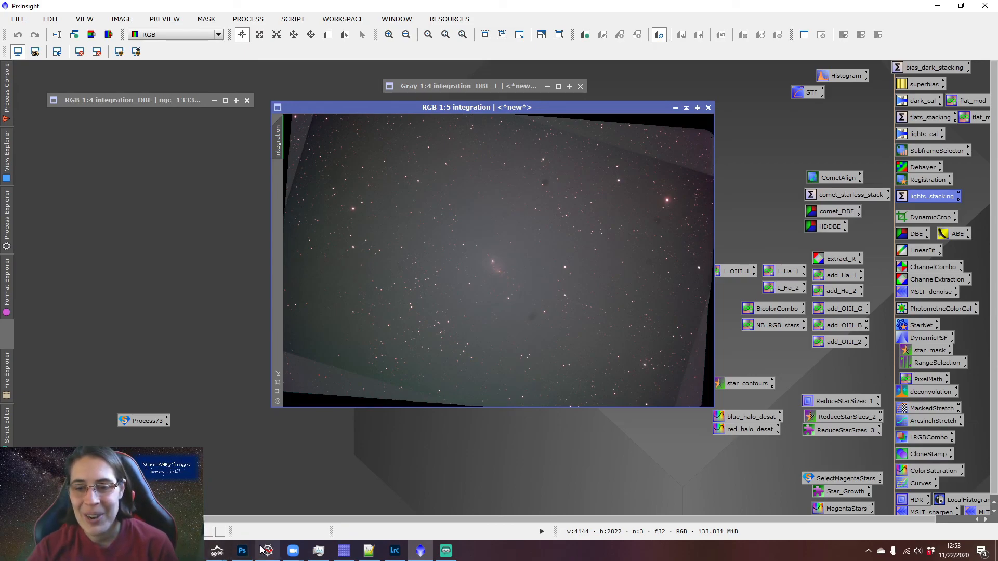
pyautogui.click(290, 551)
pyautogui.click(249, 498)
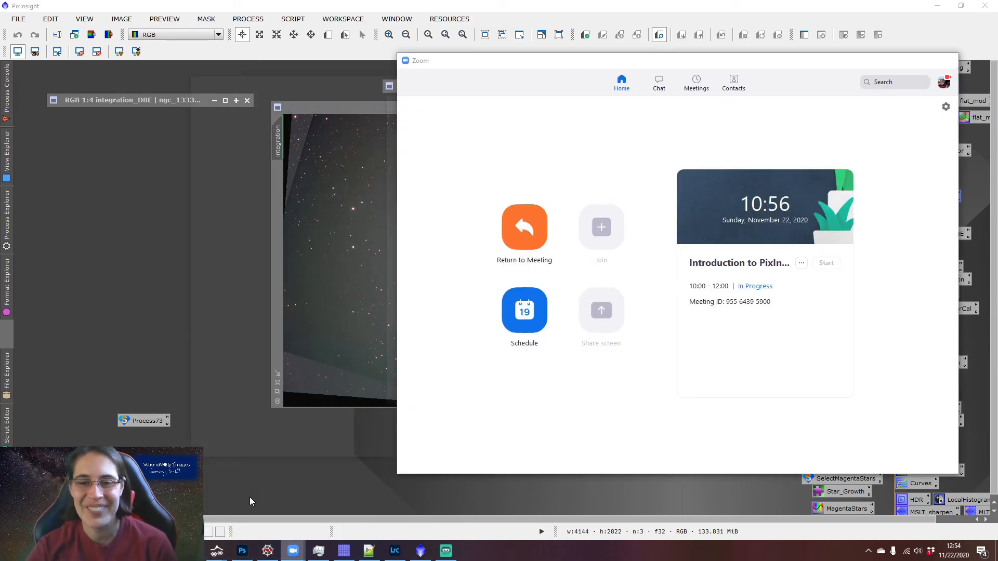